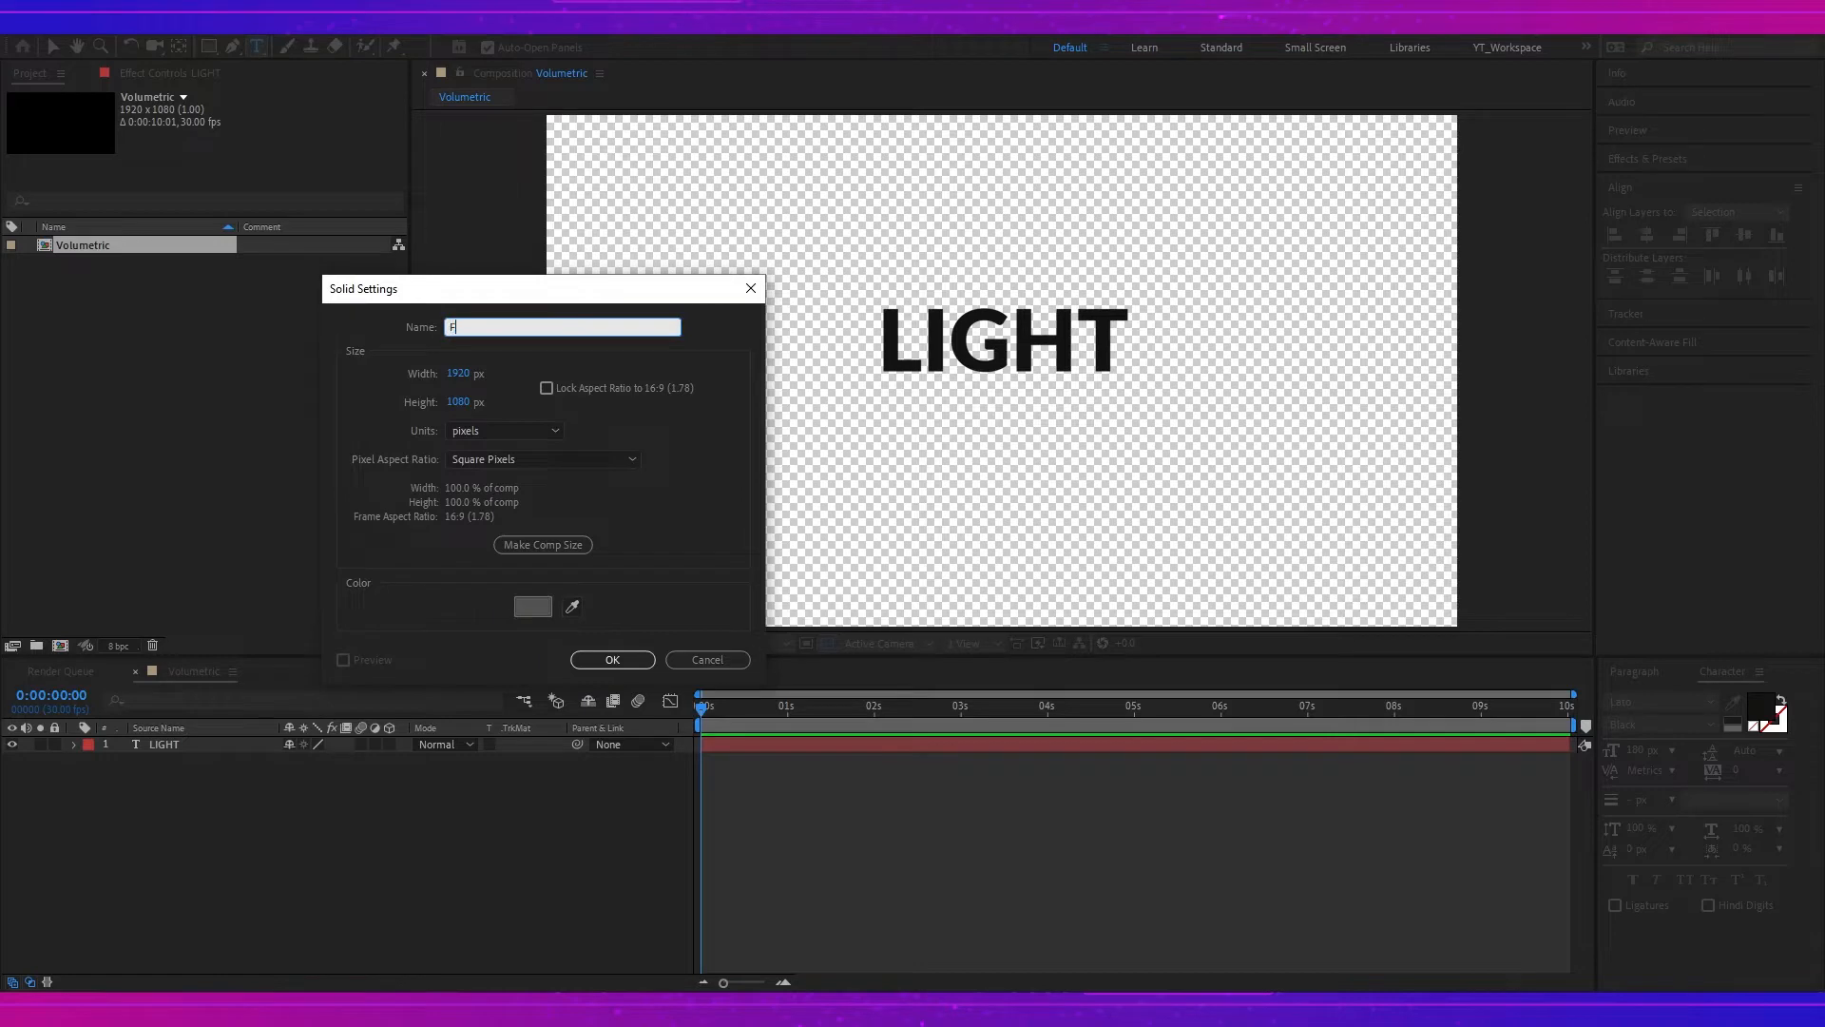
- Name the new 1920 x 1080 px grey solid Floor and create it
{"action": "key", "text": "BackSpace"}
{"action": "type", "text": "or"}
{"action": "left_click", "coordinate": [613, 658]}
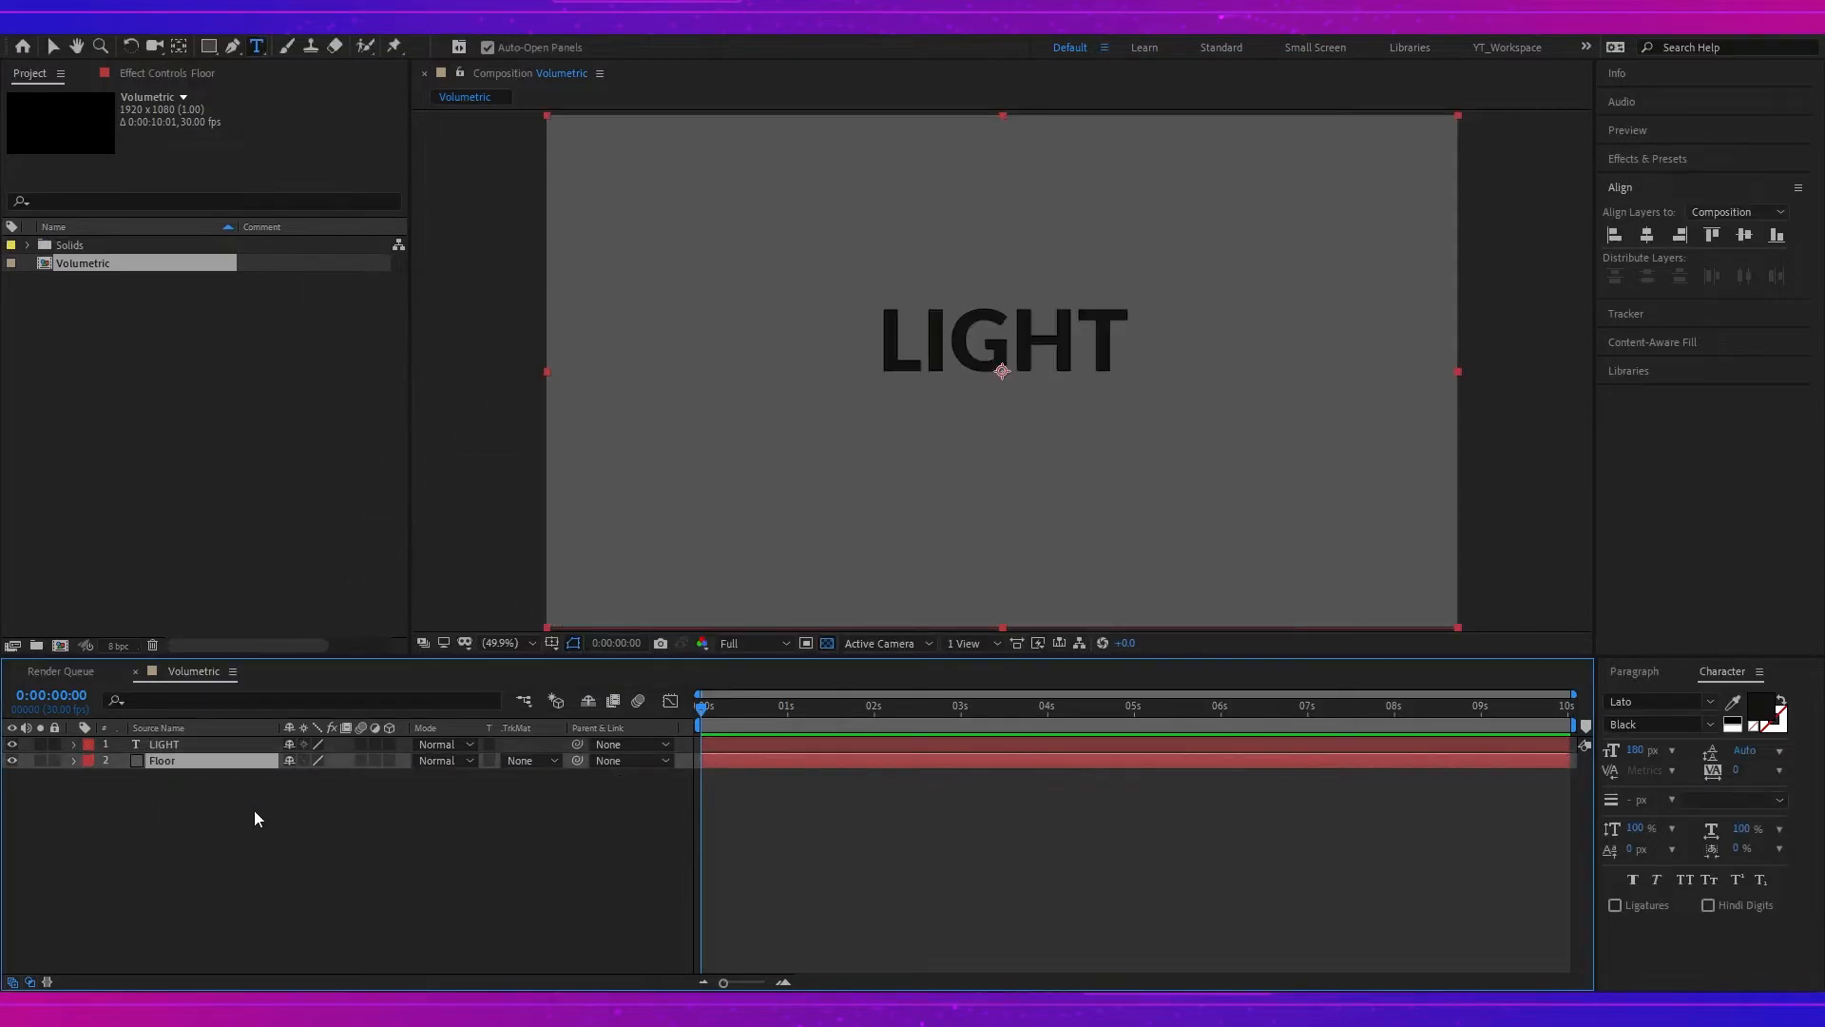
- Pre-compose the LIGHT text layer into a new composition named Text, moving all attributes into it
{"action": "left_click", "coordinate": [197, 745]}
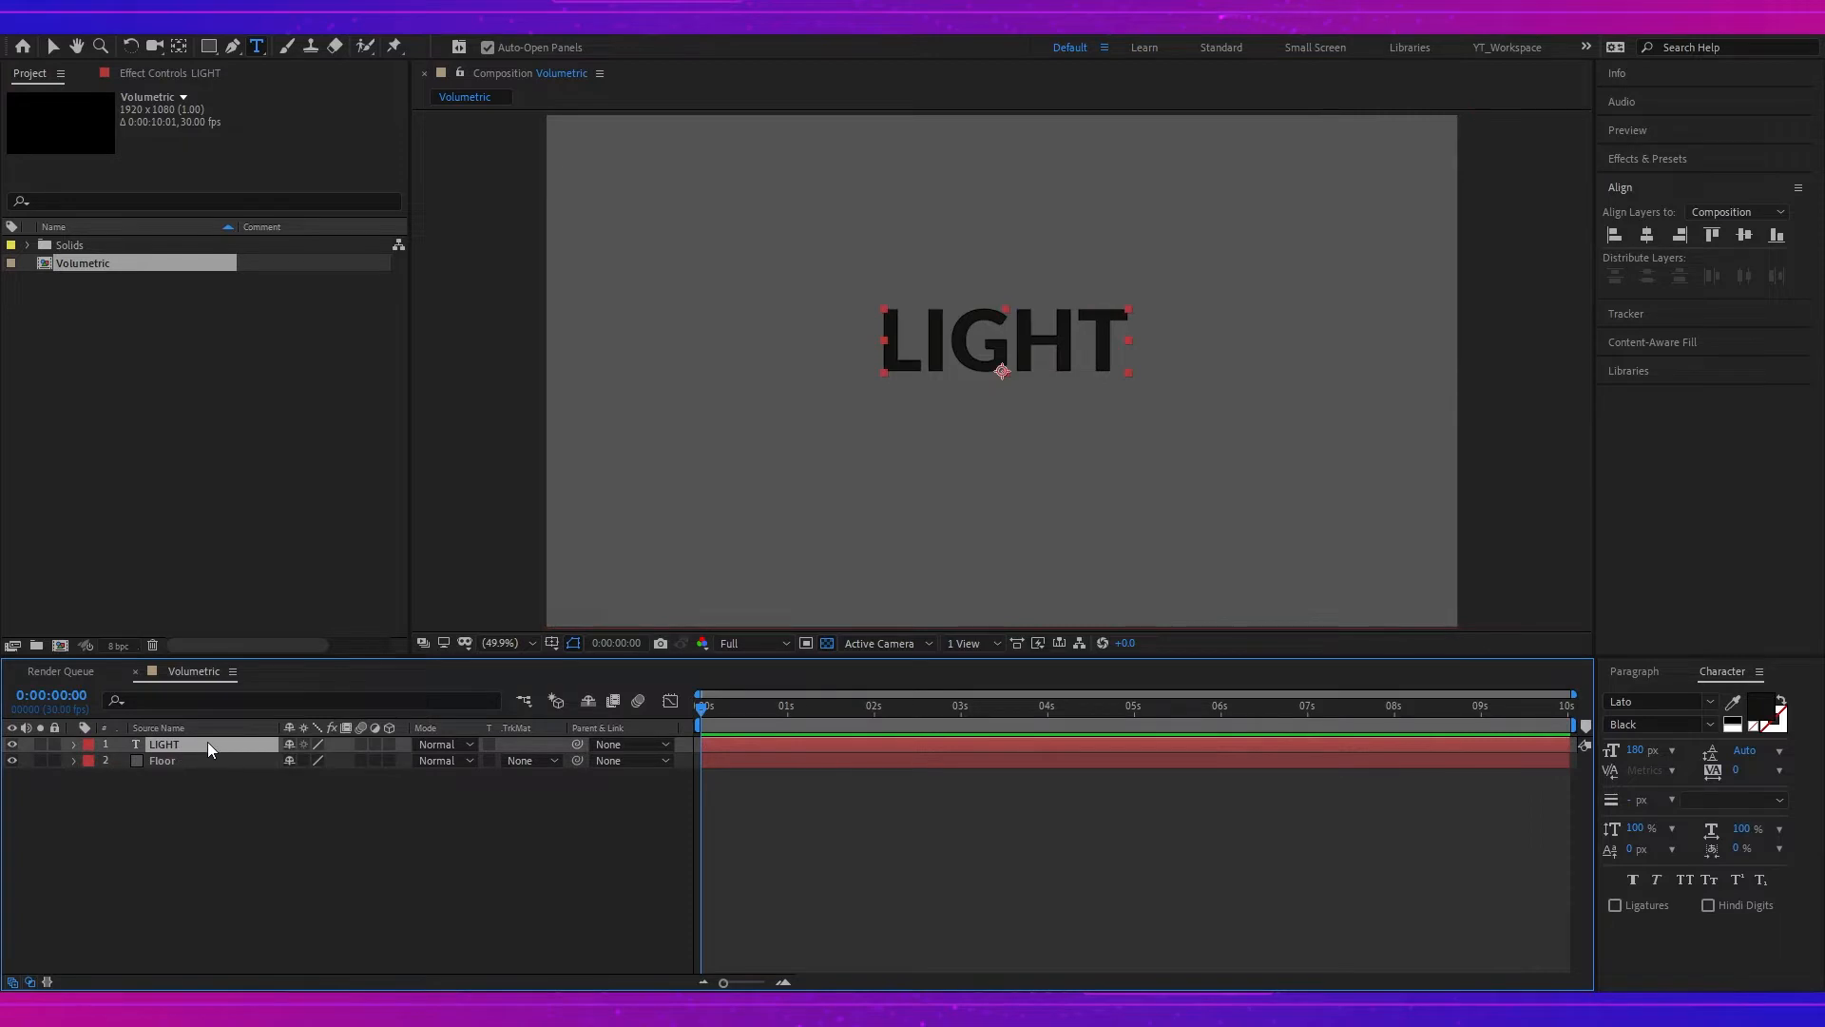
{"action": "key", "text": "ctrl+shift+c"}
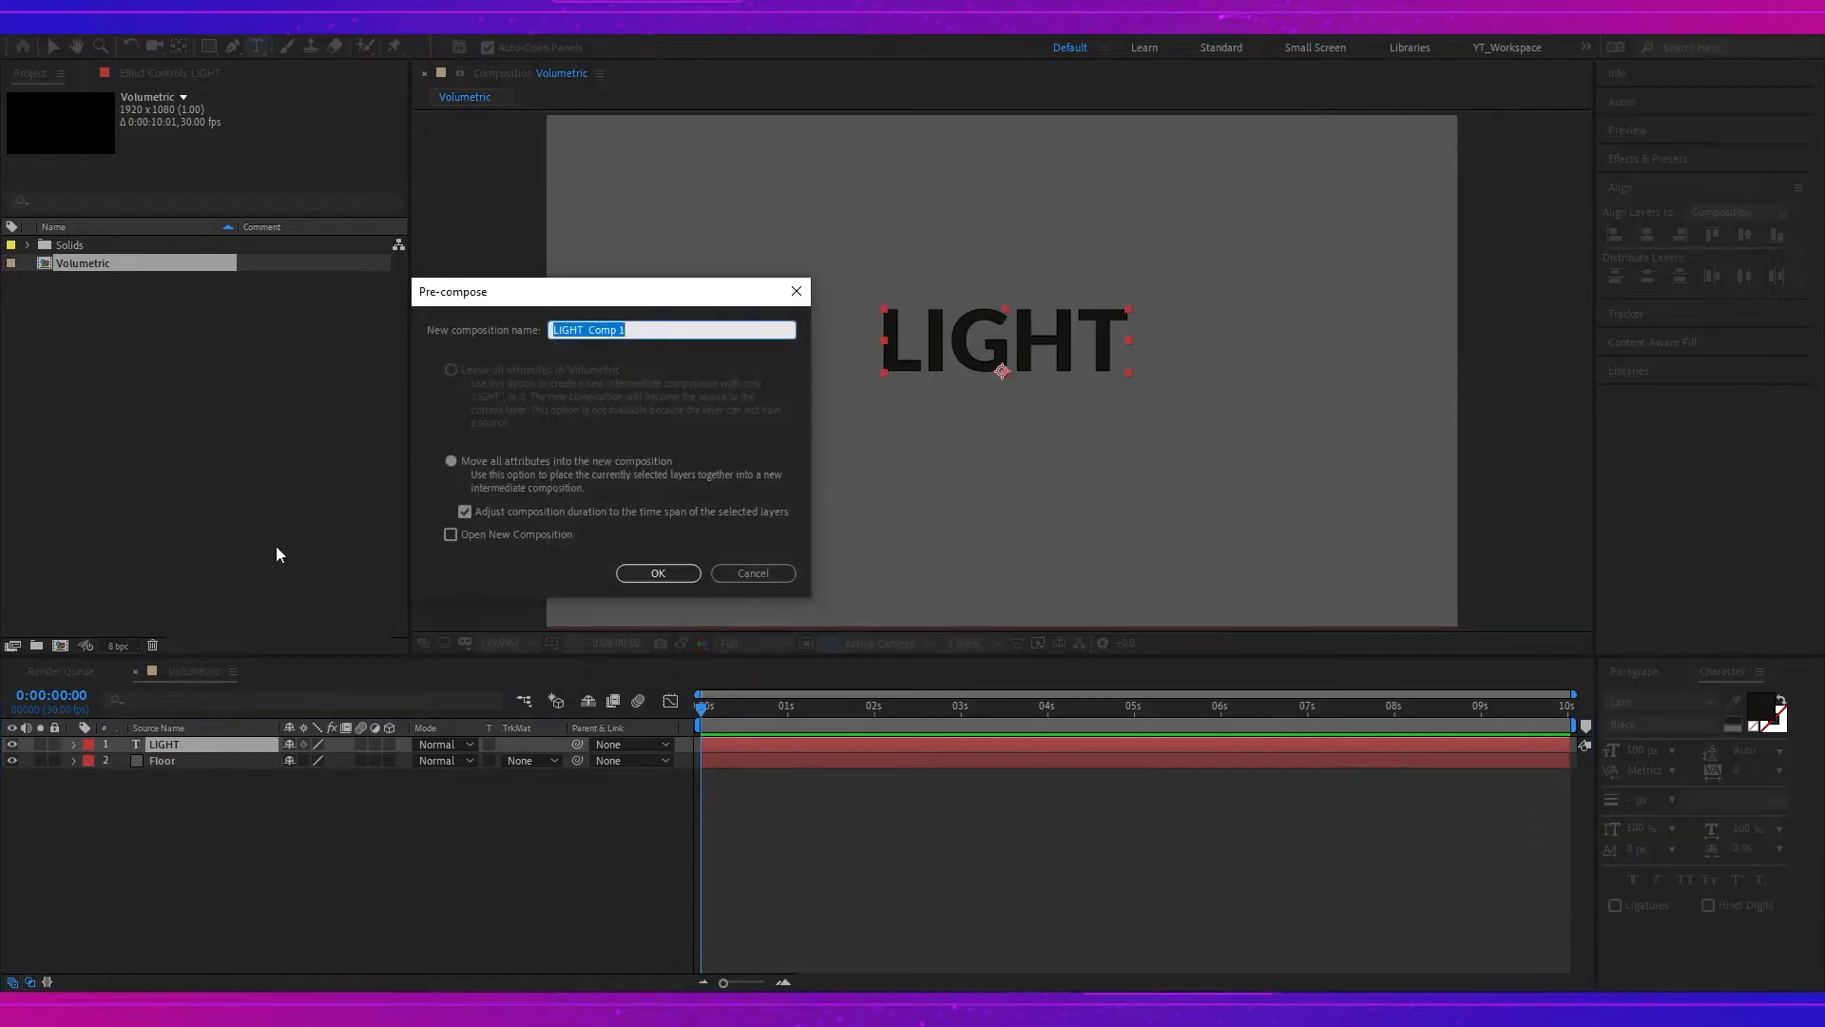
{"action": "type", "text": "Text"}
{"action": "left_click", "coordinate": [656, 573]}
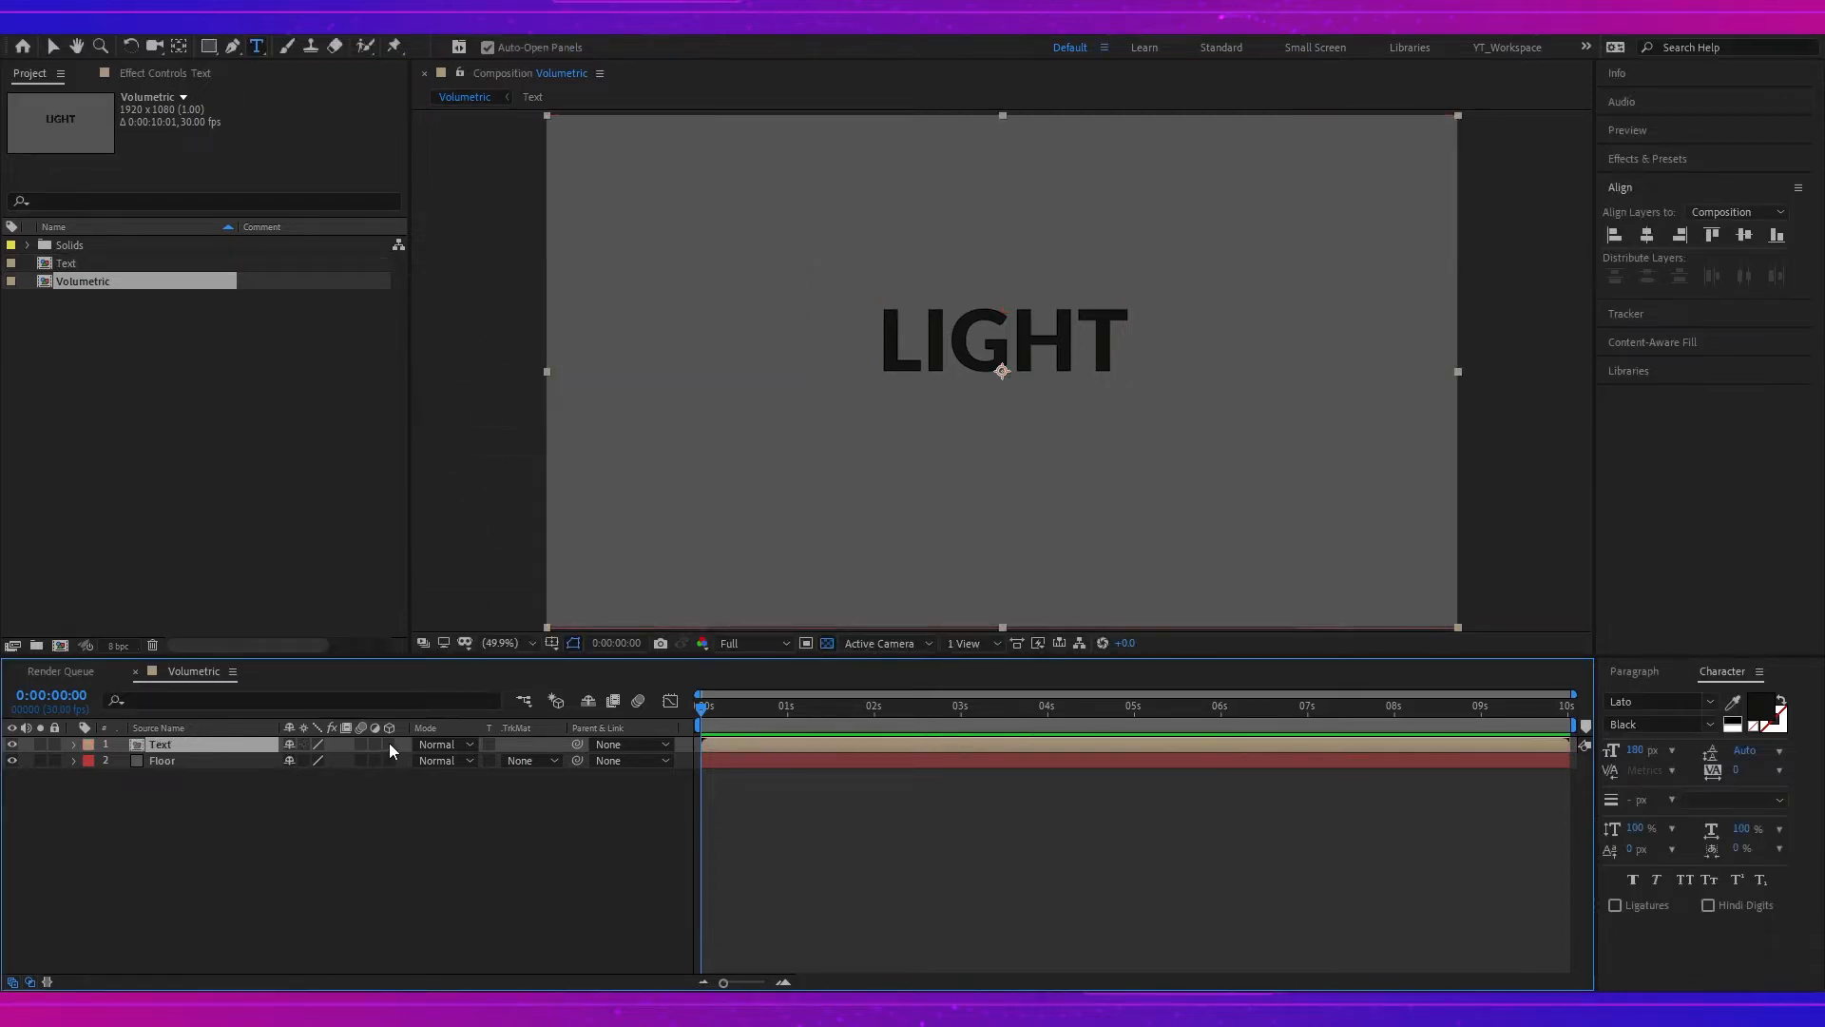
- Make the Text and Floor layers 3D and set the Floor layer's X Rotation to -90°
{"action": "left_click_drag", "start_coordinate": [390, 743], "coordinate": [391, 755]}
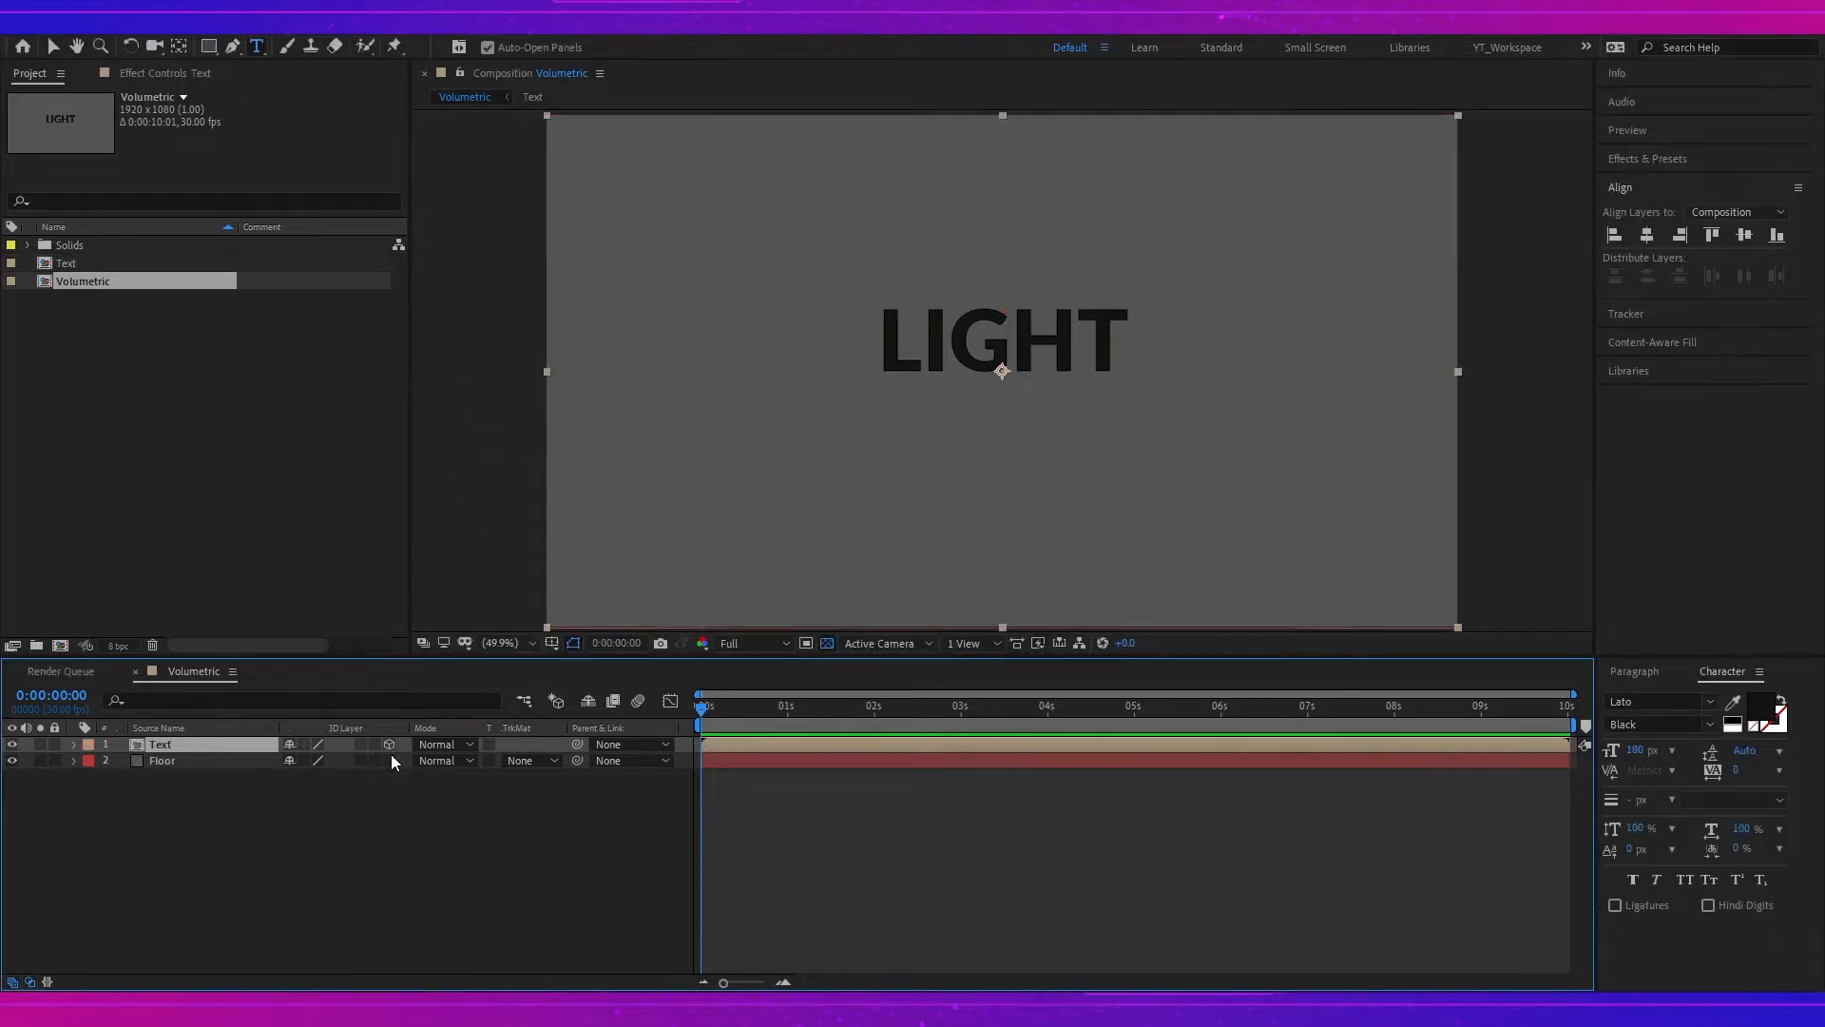
{"action": "left_click", "coordinate": [175, 762]}
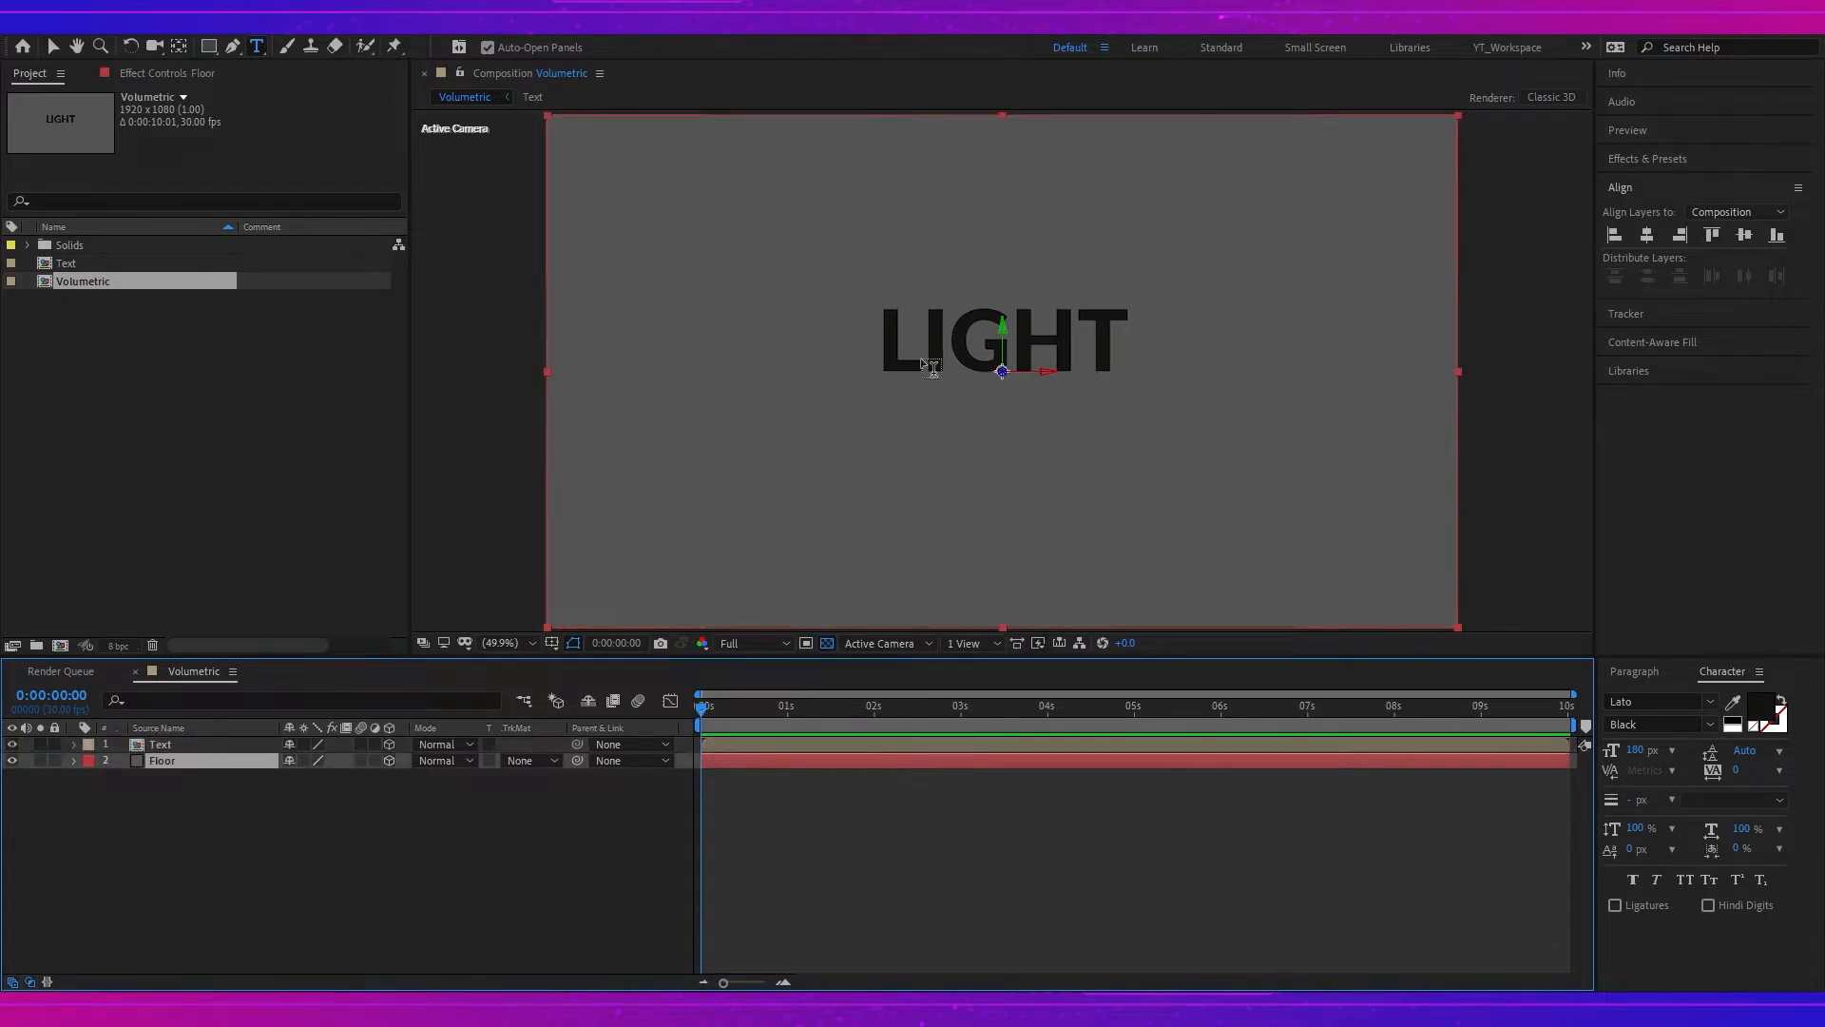
{"action": "key", "text": "r"}
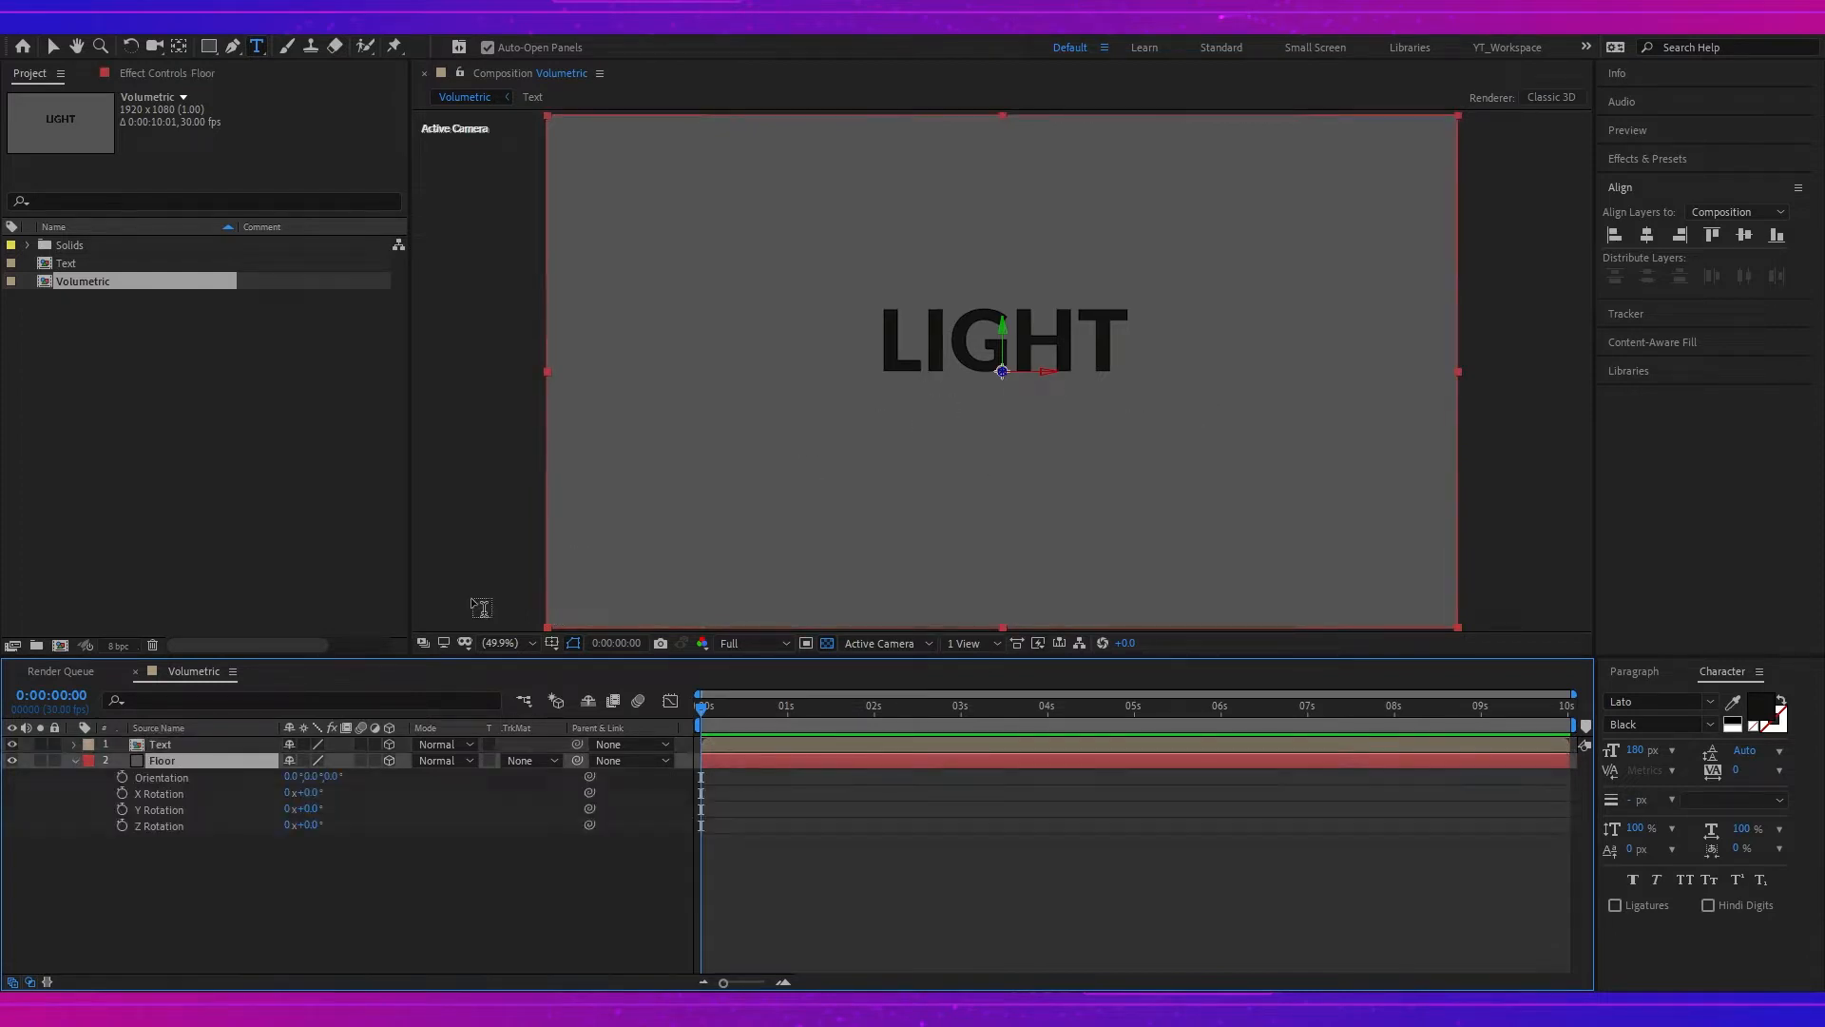
{"action": "left_click", "coordinate": [308, 793]}
{"action": "left_click_drag", "start_coordinate": [308, 793], "coordinate": [218, 789]}
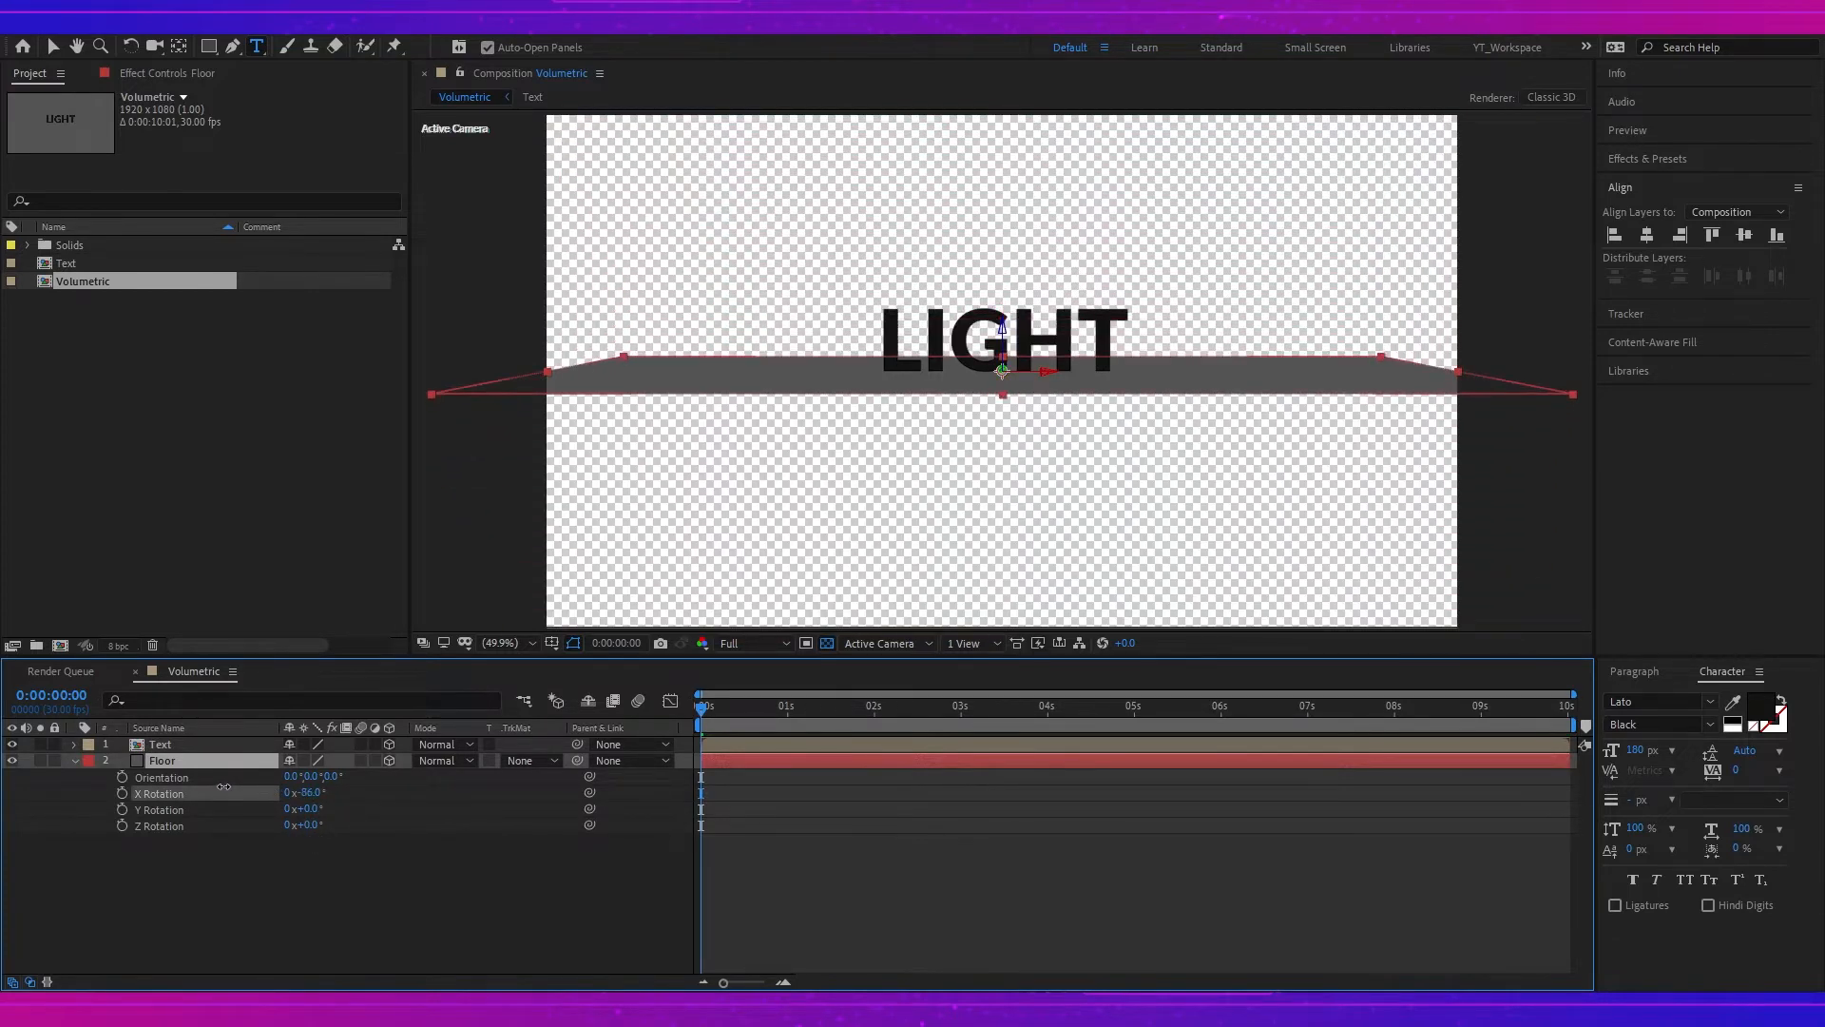
{"action": "left_click", "coordinate": [308, 793]}
{"action": "type", "text": "-90"}
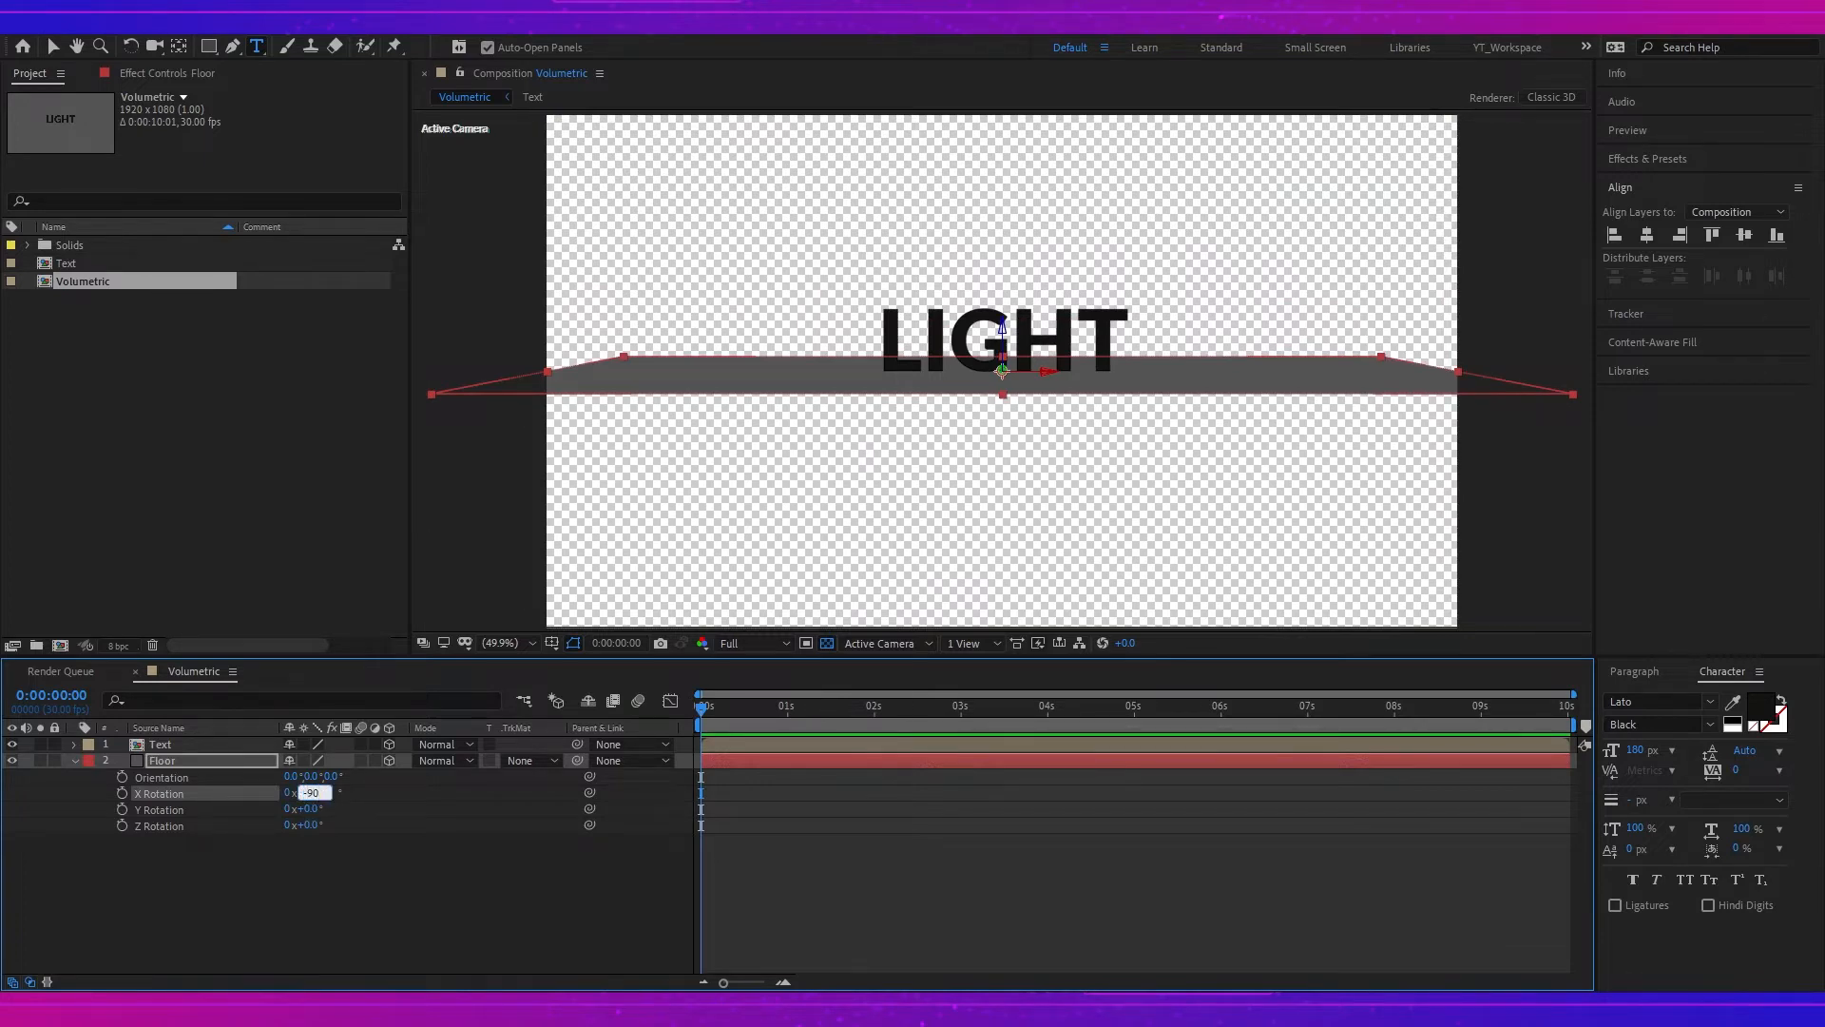
{"action": "key", "text": "Return"}
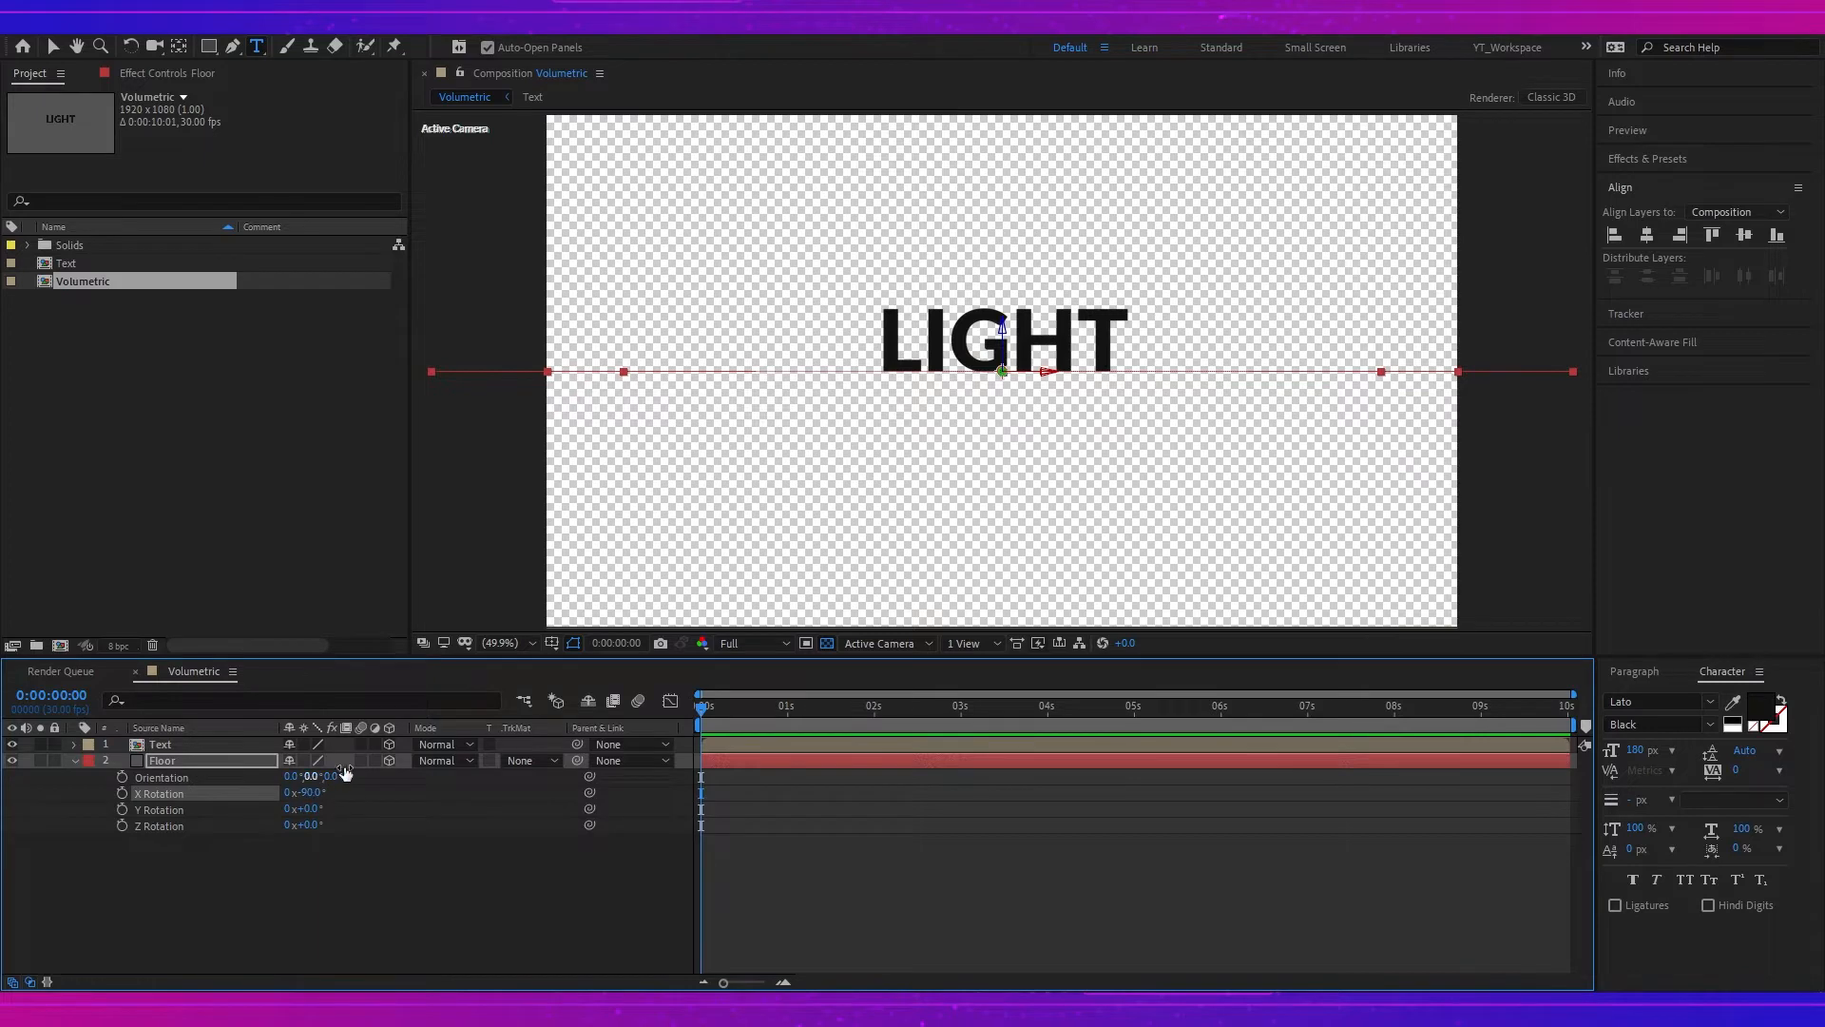
- Scale the Floor layer to about 501% and position it just beneath the LIGHT text
{"action": "key", "text": "v"}
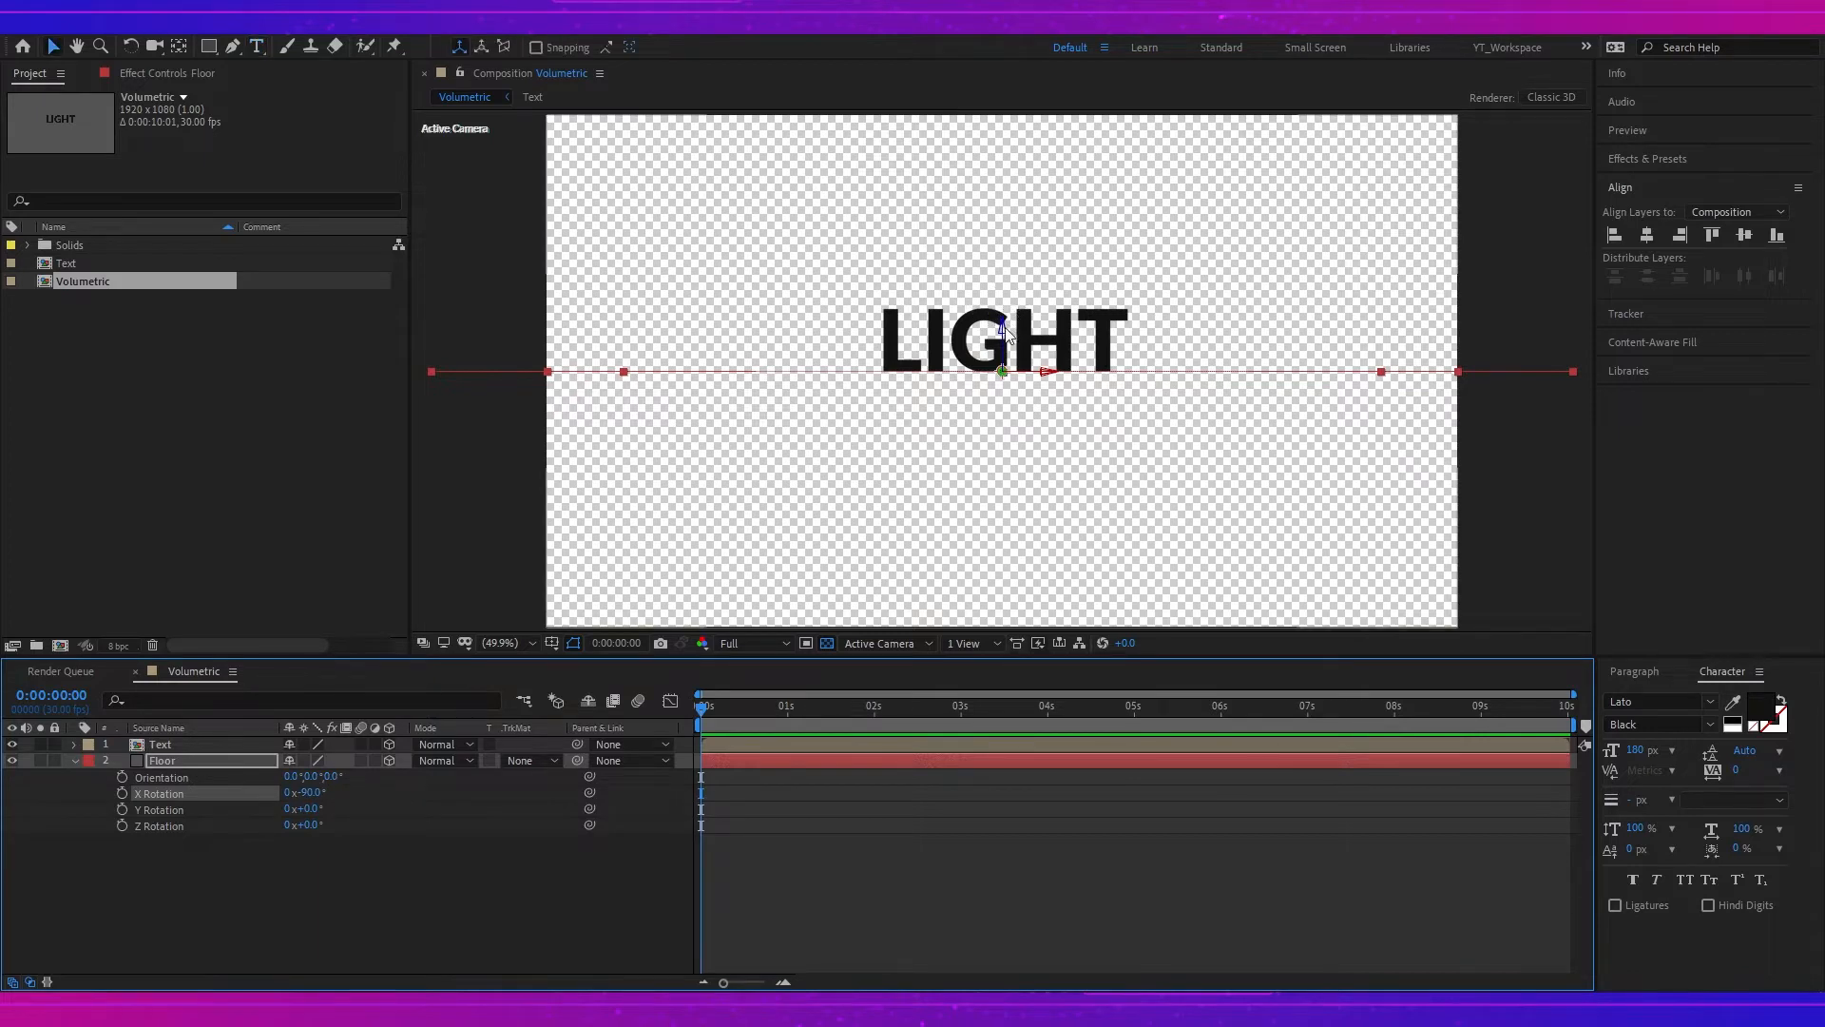
{"action": "left_click", "coordinate": [1005, 333]}
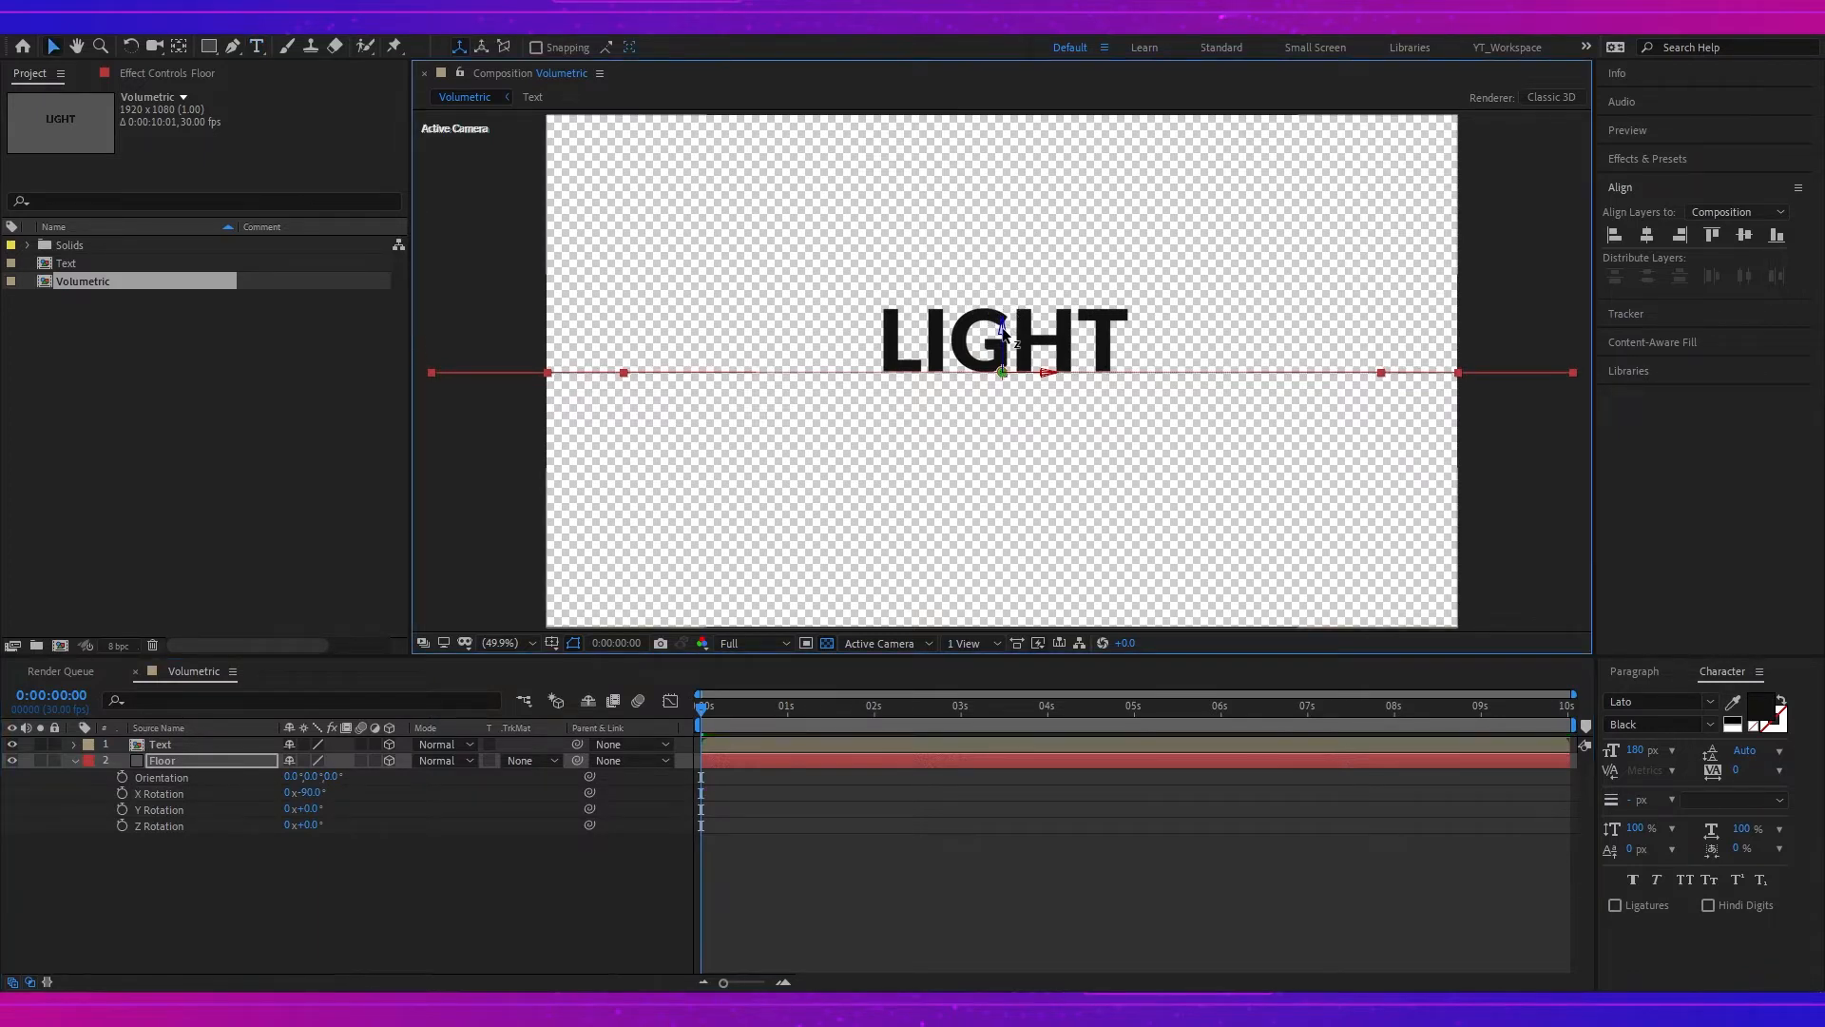
{"action": "left_click_drag", "start_coordinate": [1003, 330], "coordinate": [1005, 358]}
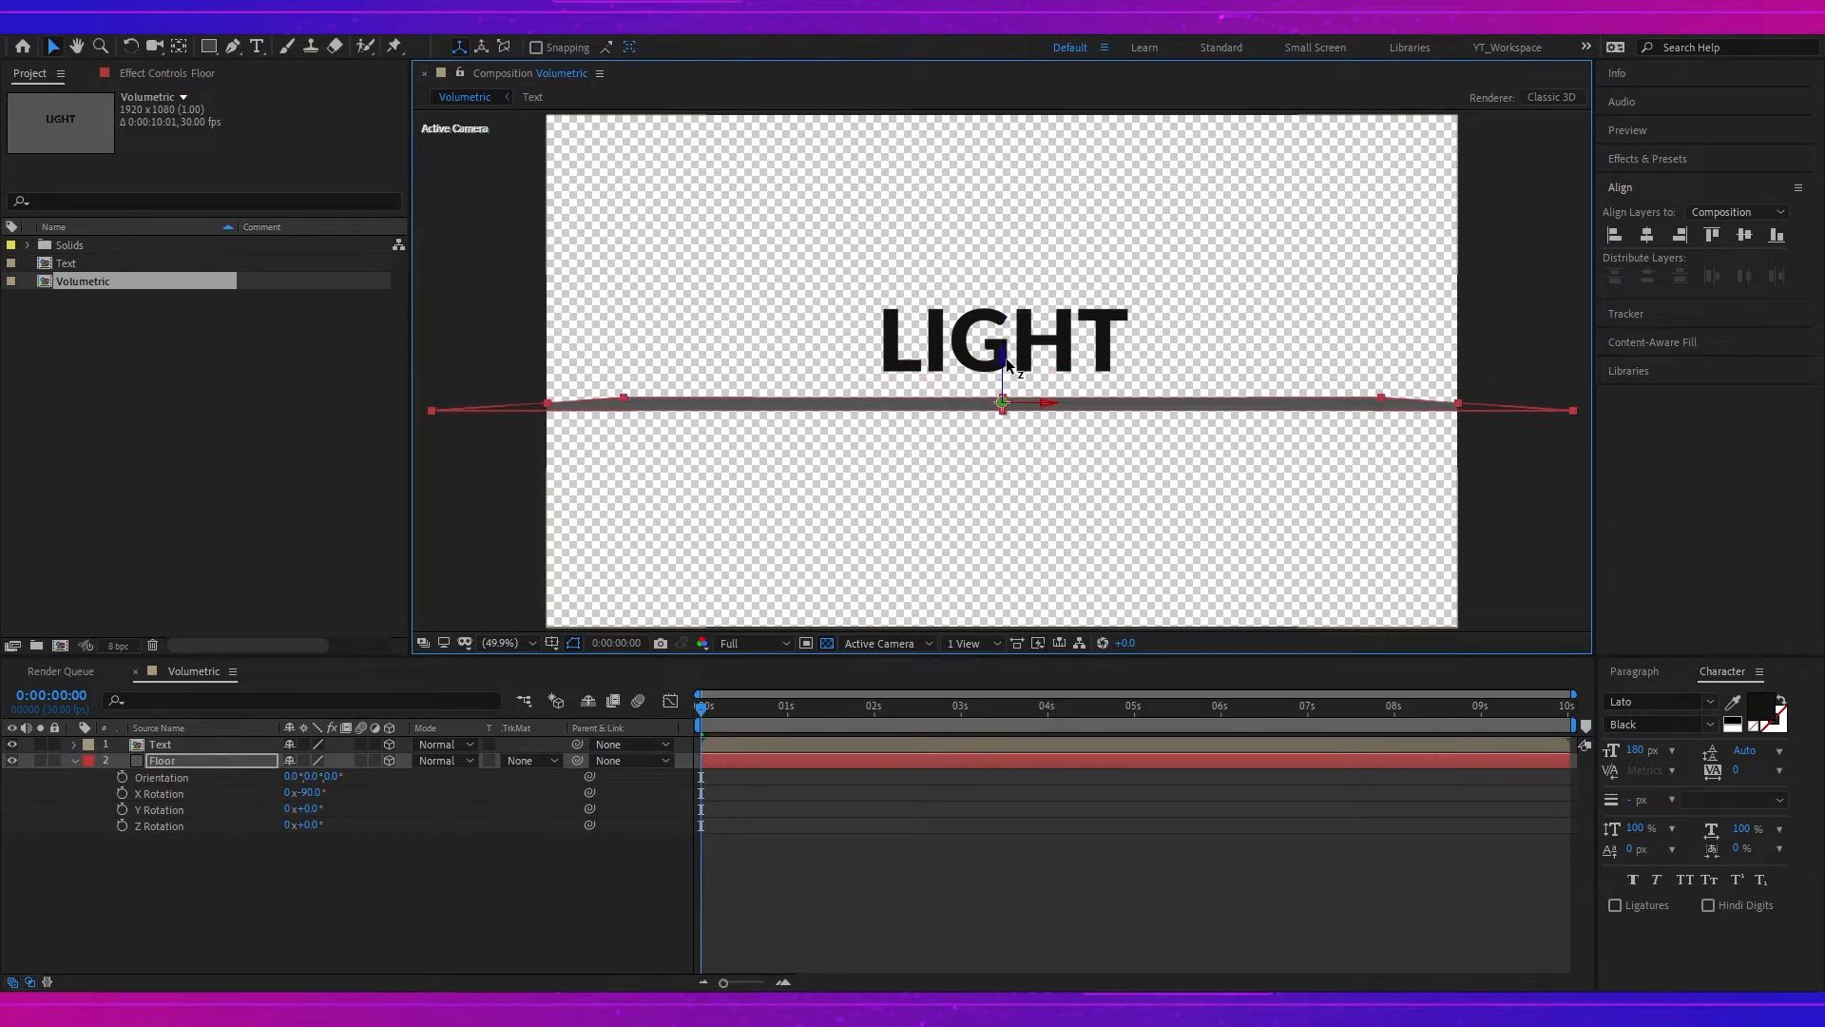
{"action": "key", "text": "s"}
{"action": "left_click_drag", "start_coordinate": [369, 776], "coordinate": [821, 842]}
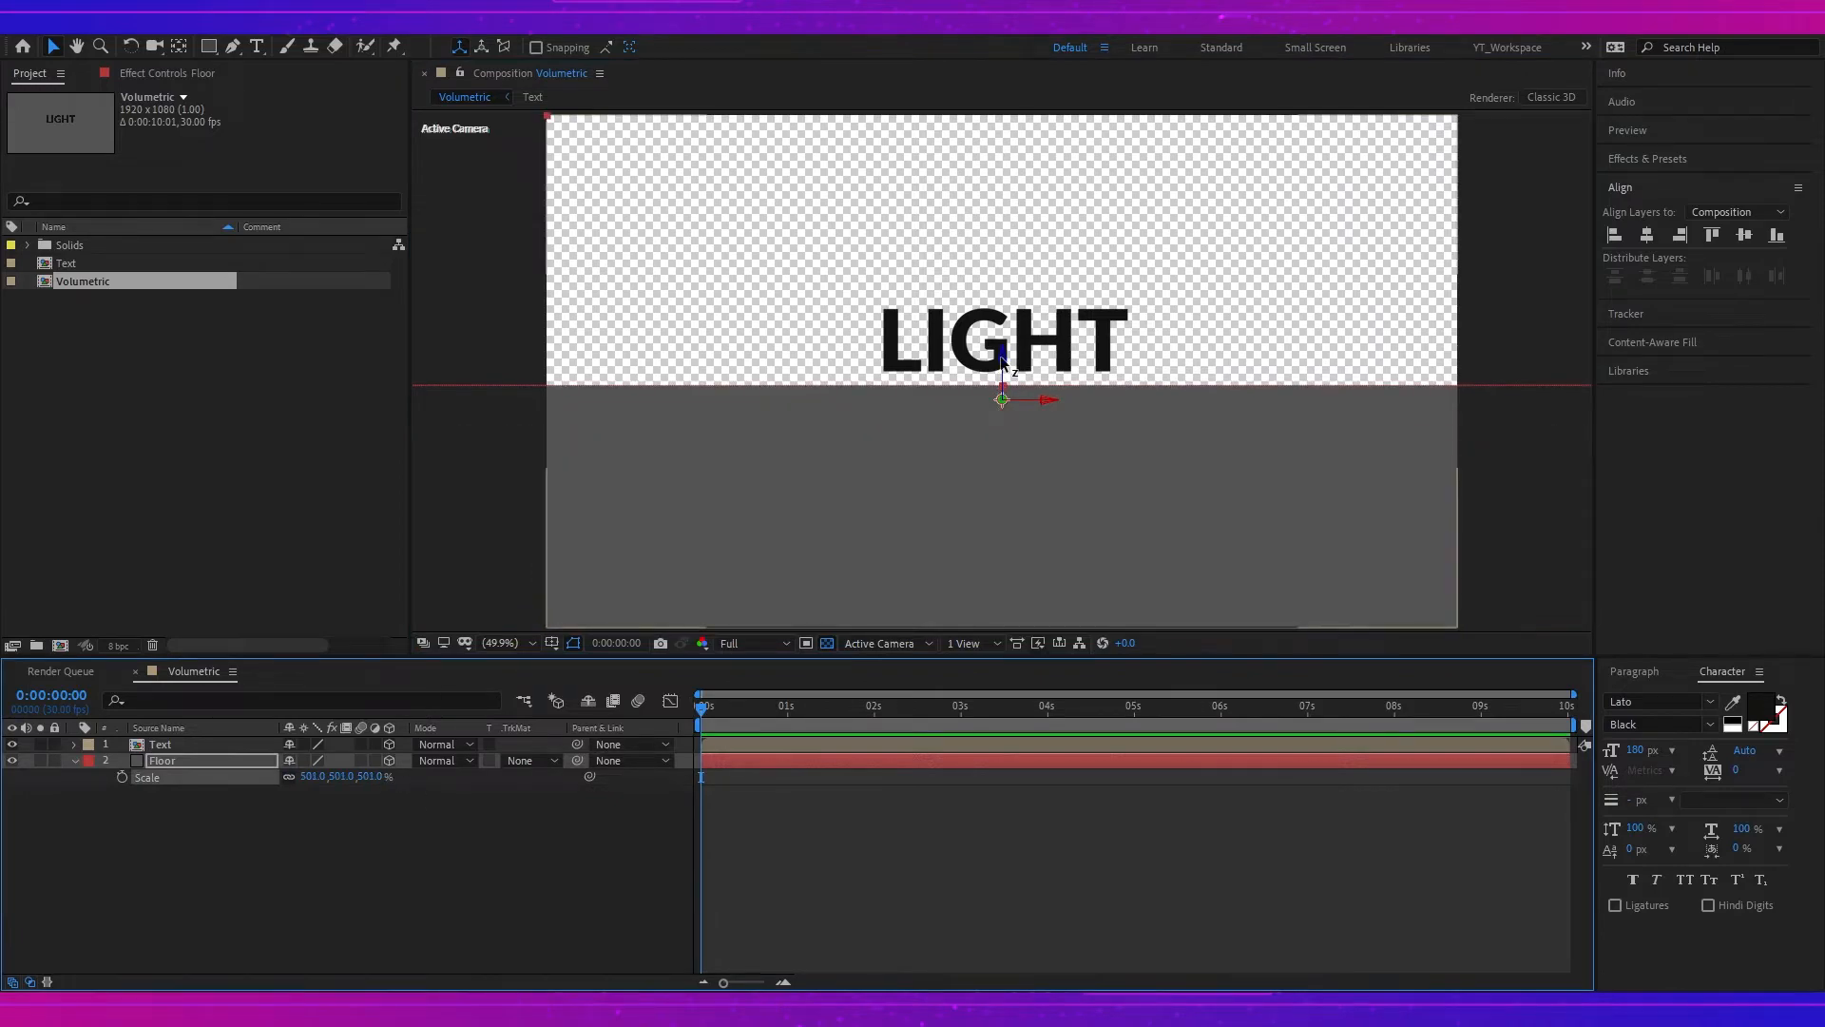
{"action": "mouse_move", "coordinate": [1006, 360]}
{"action": "left_mouse_down"}
{"action": "mouse_move", "coordinate": [1008, 334]}
{"action": "mouse_move", "coordinate": [1005, 352]}
{"action": "left_mouse_up"}
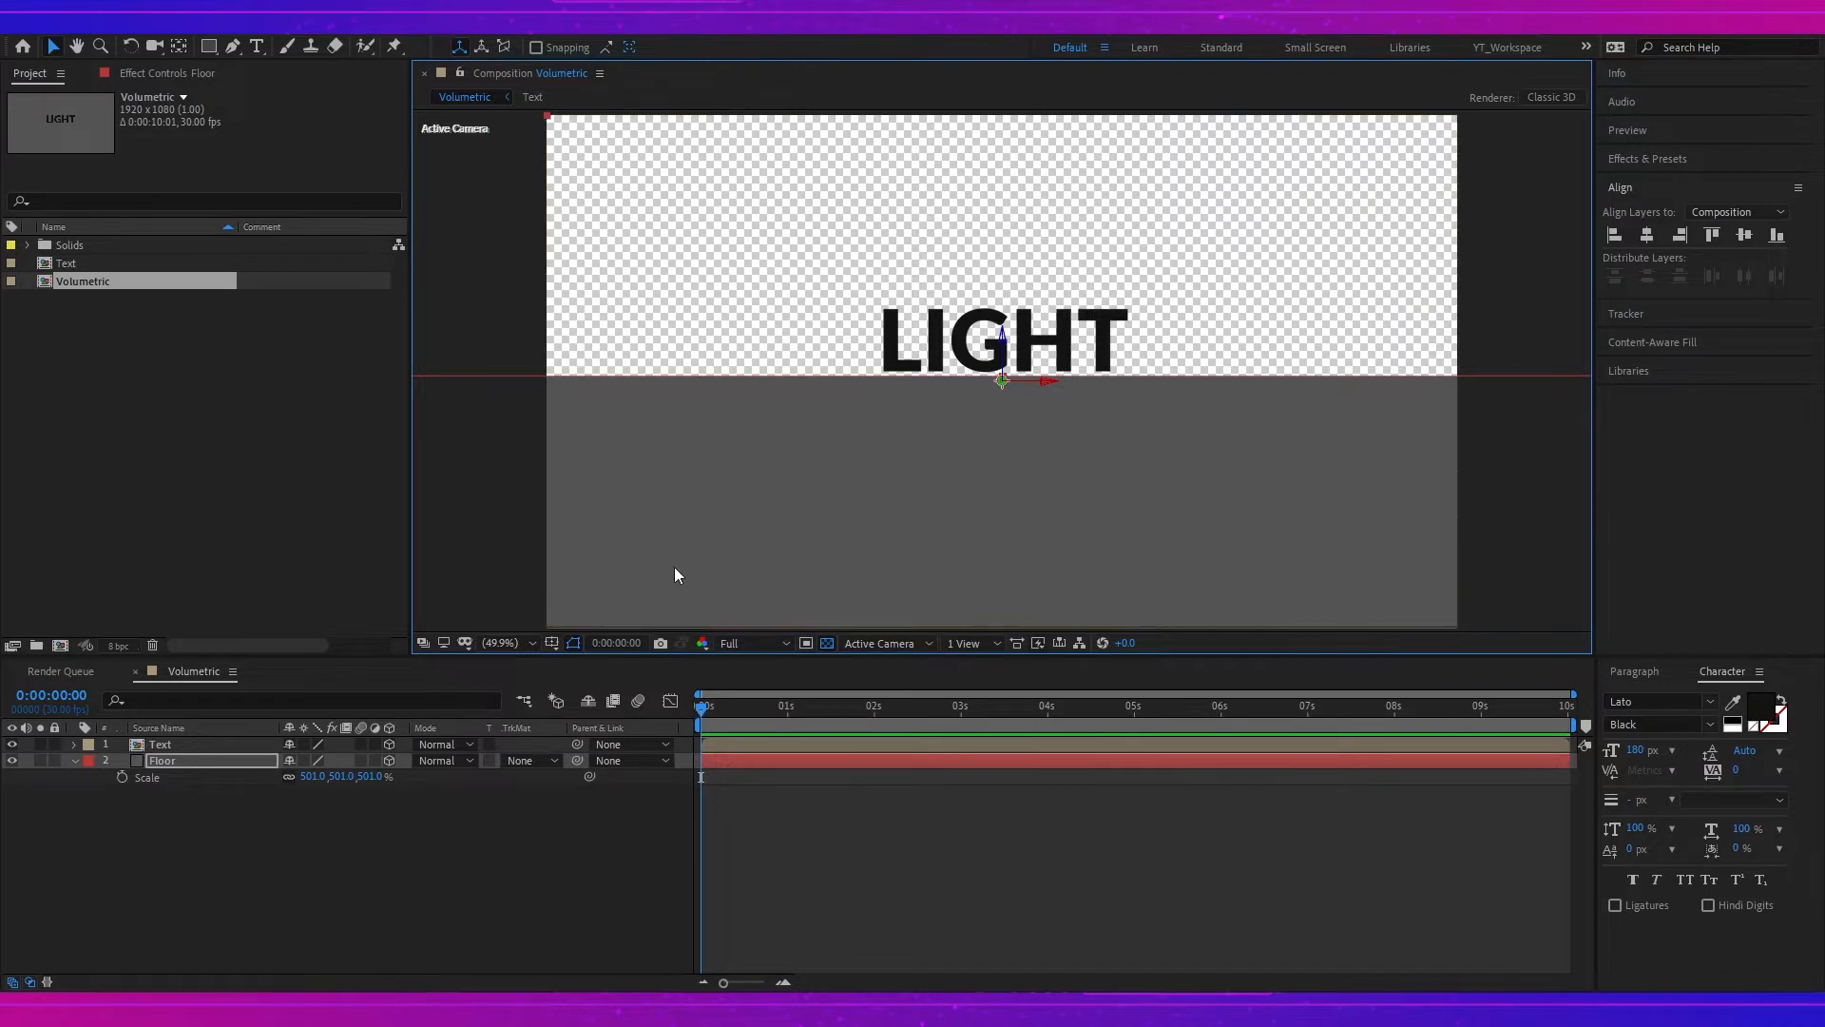
- Add a two-node camera with the 28mm preset and Lock to Zoom off, and place it above the Text layer
{"action": "right_click", "coordinate": [253, 840]}
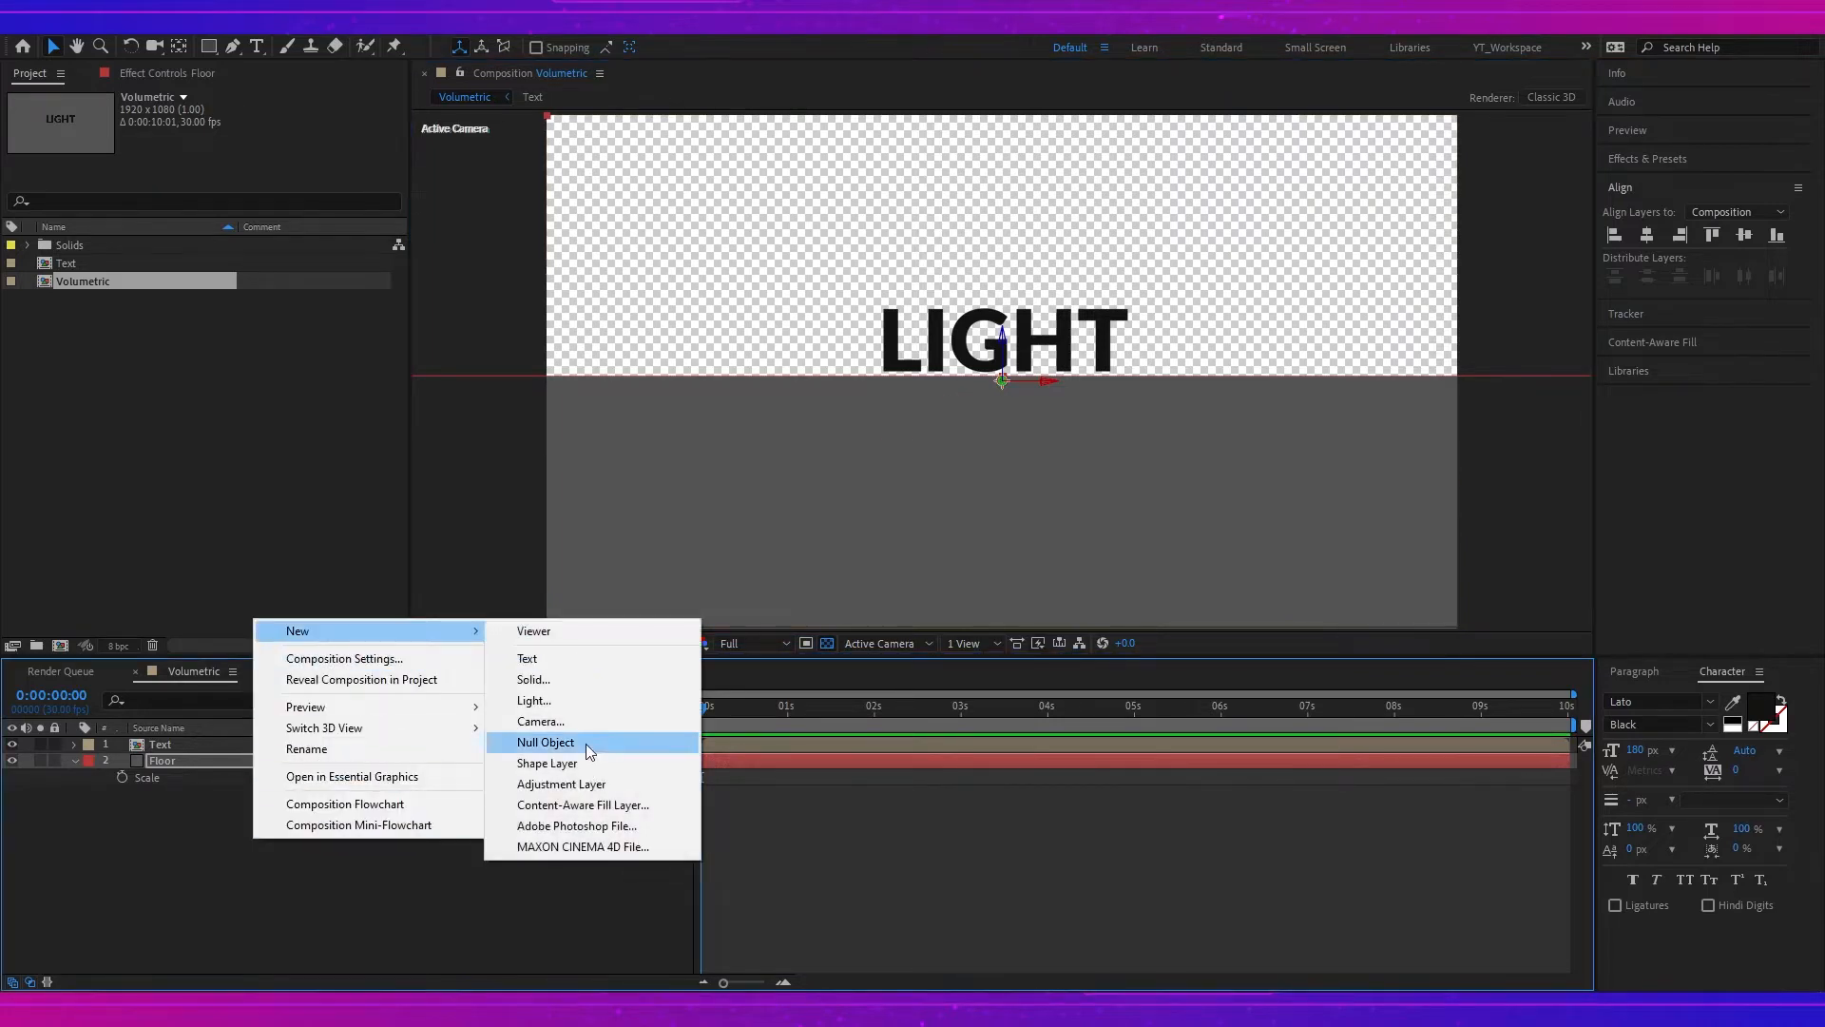
{"action": "left_click", "coordinate": [585, 726]}
{"action": "left_click", "coordinate": [595, 371]}
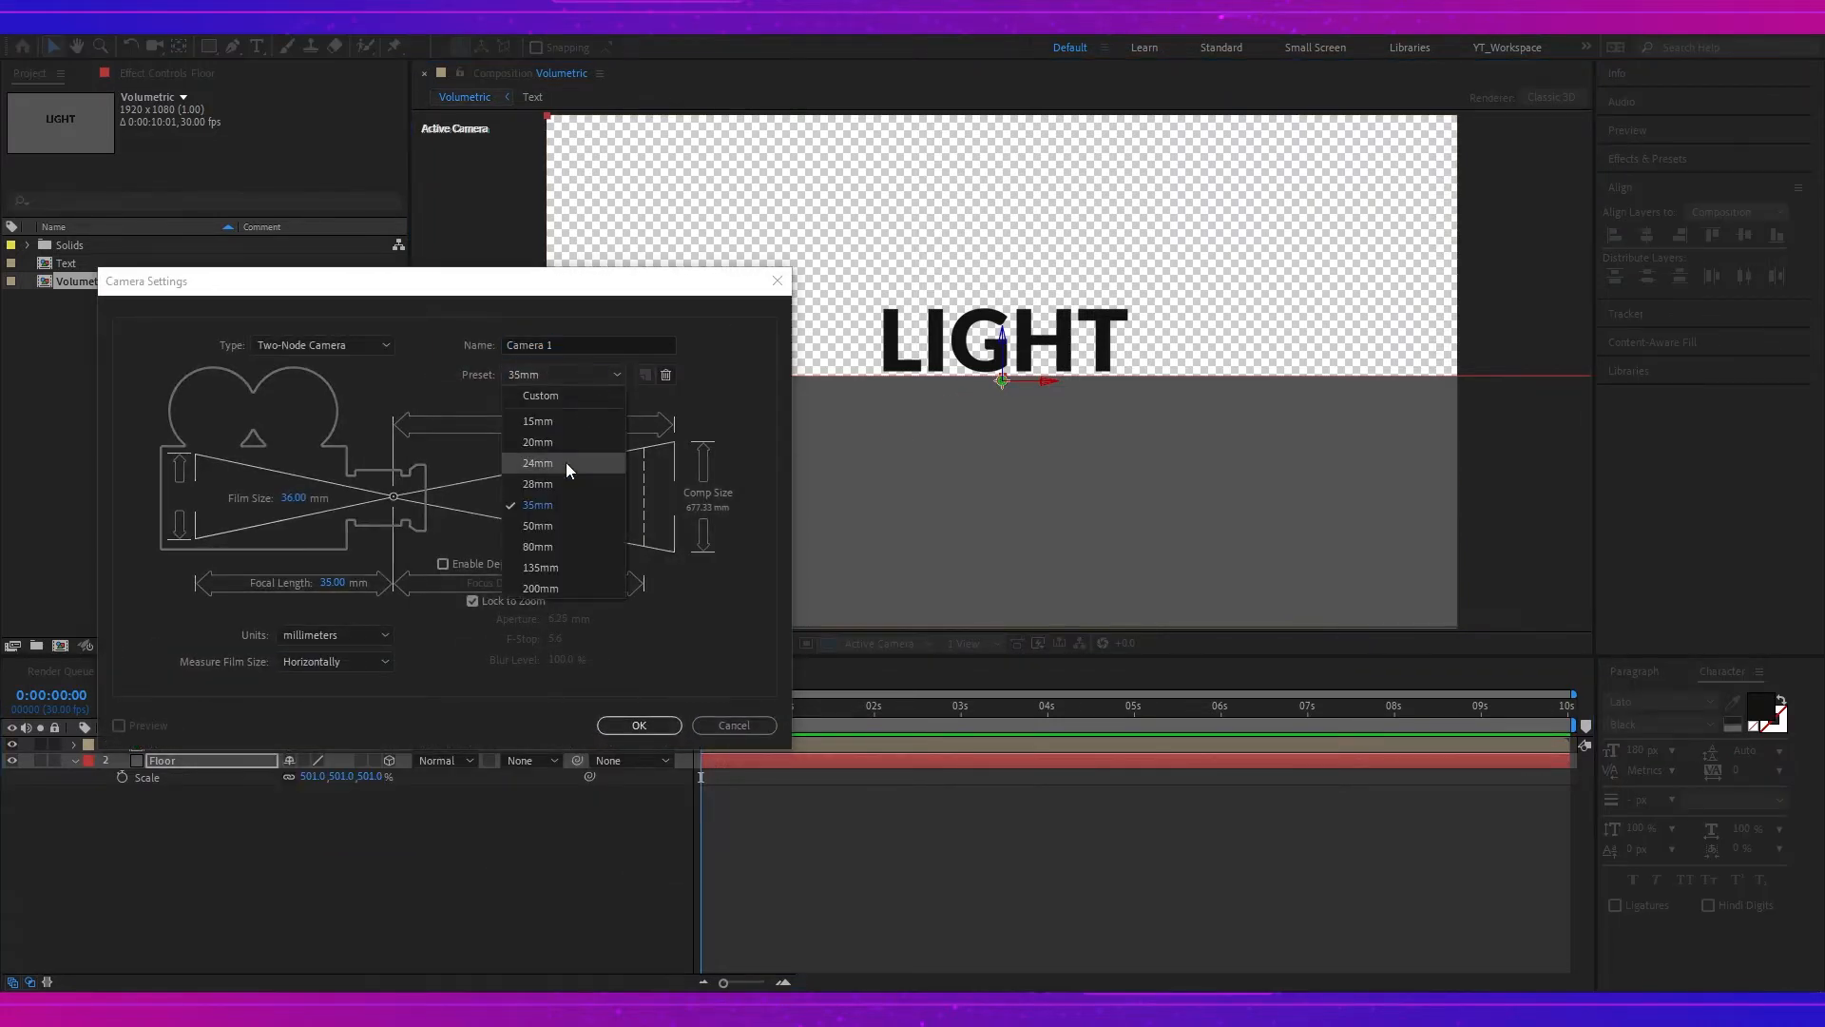
{"action": "left_click", "coordinate": [538, 484]}
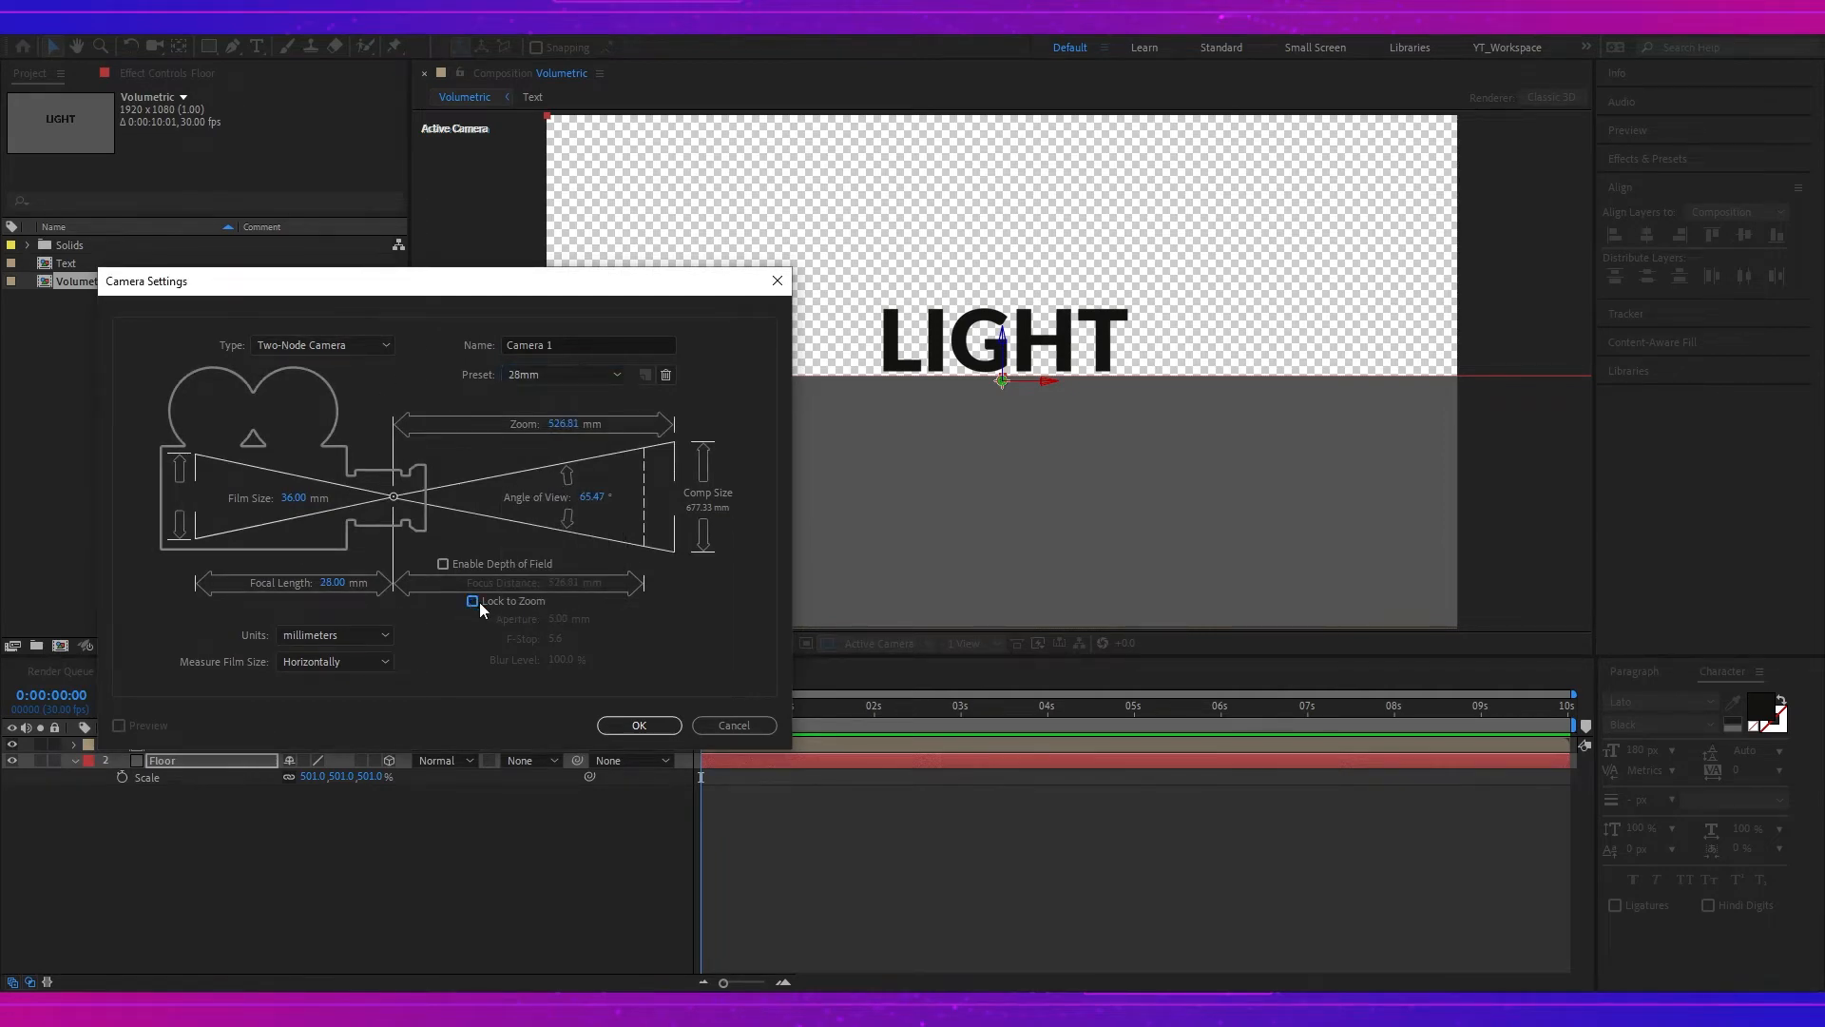
{"action": "left_click", "coordinate": [642, 726]}
{"action": "left_click_drag", "start_coordinate": [207, 739], "coordinate": [207, 741]}
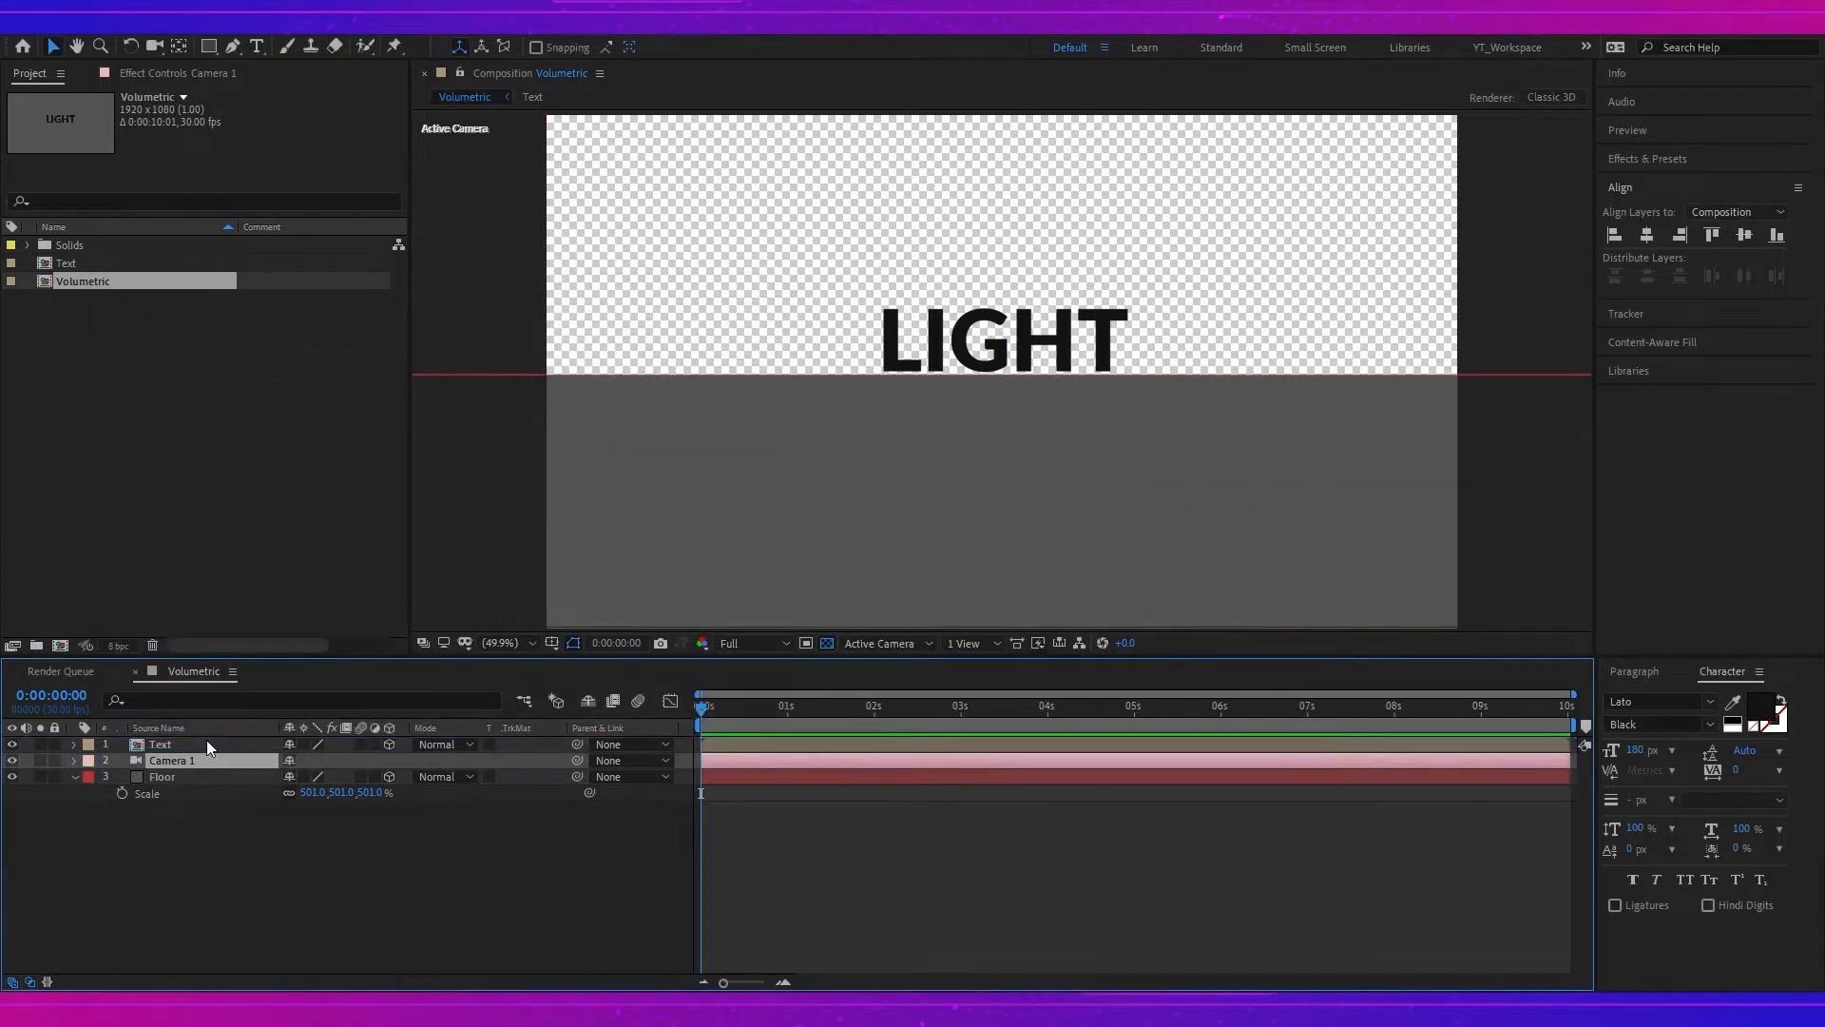
- Create a black solid named BG and move it beneath all other layers
{"action": "left_click", "coordinate": [266, 848]}
{"action": "right_click", "coordinate": [259, 806]}
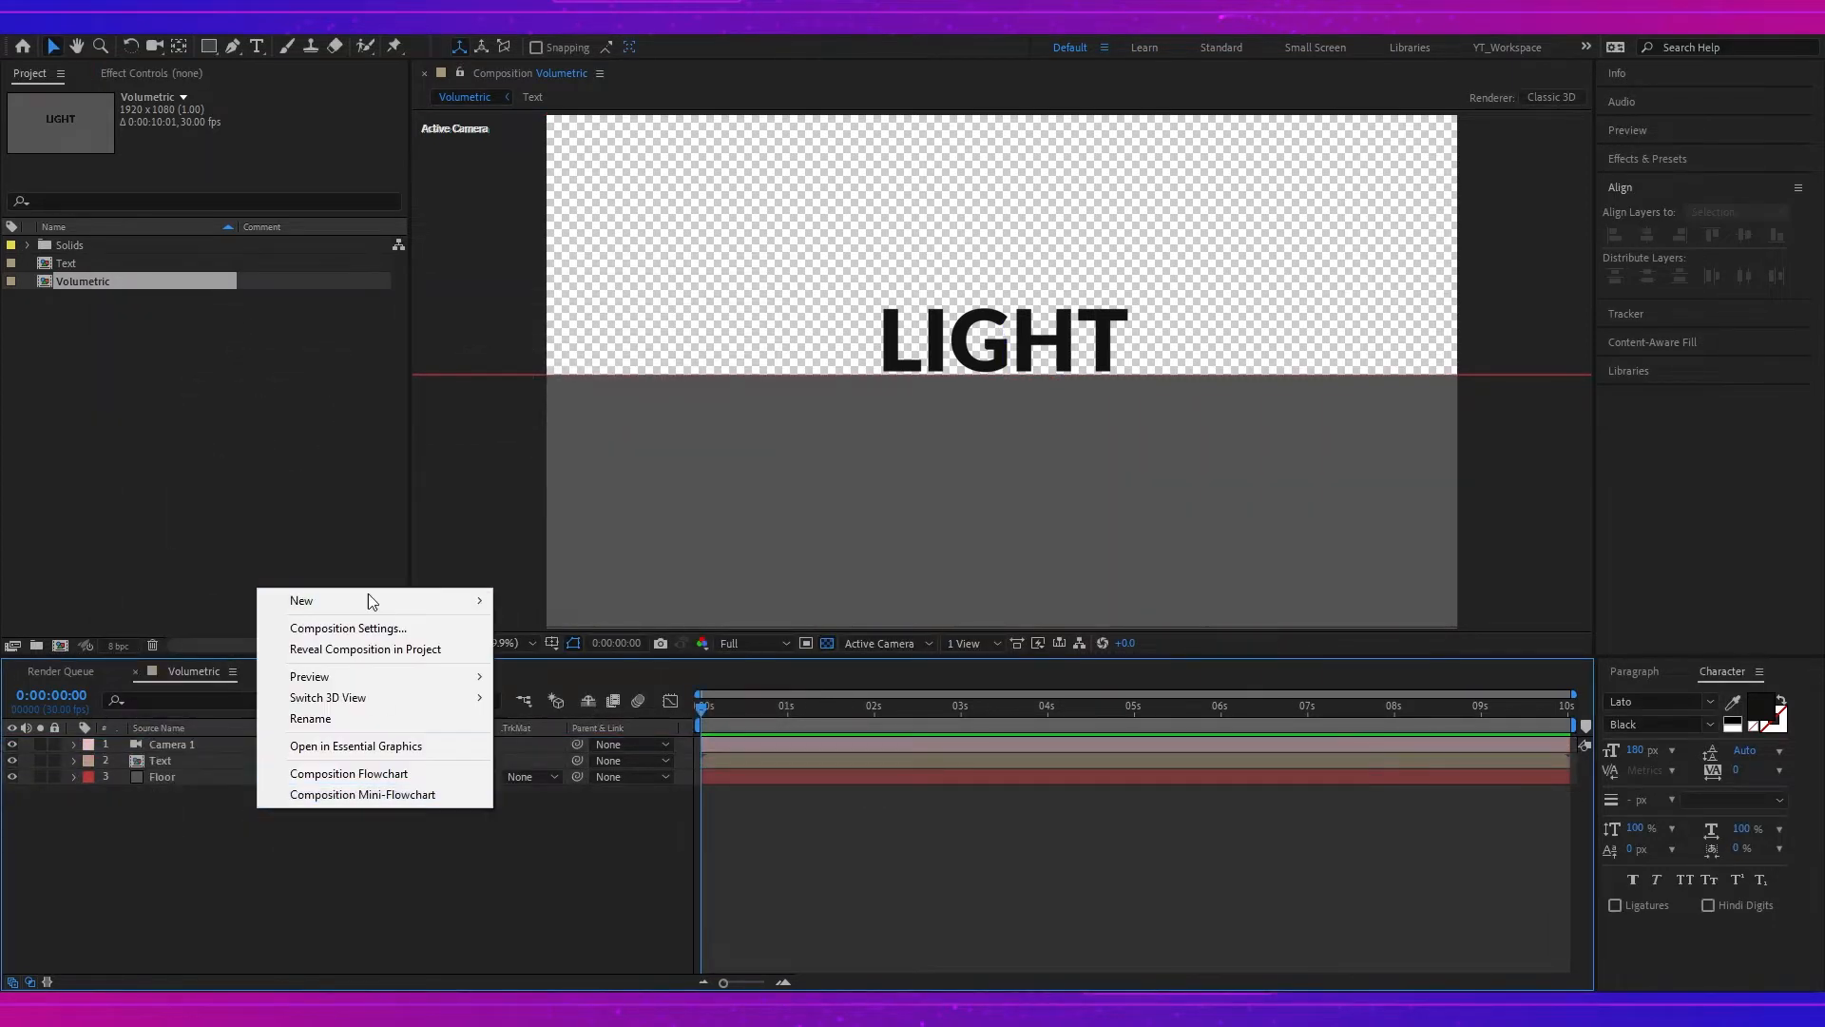
{"action": "mouse_move", "coordinate": [371, 600]}
{"action": "left_click", "coordinate": [588, 649]}
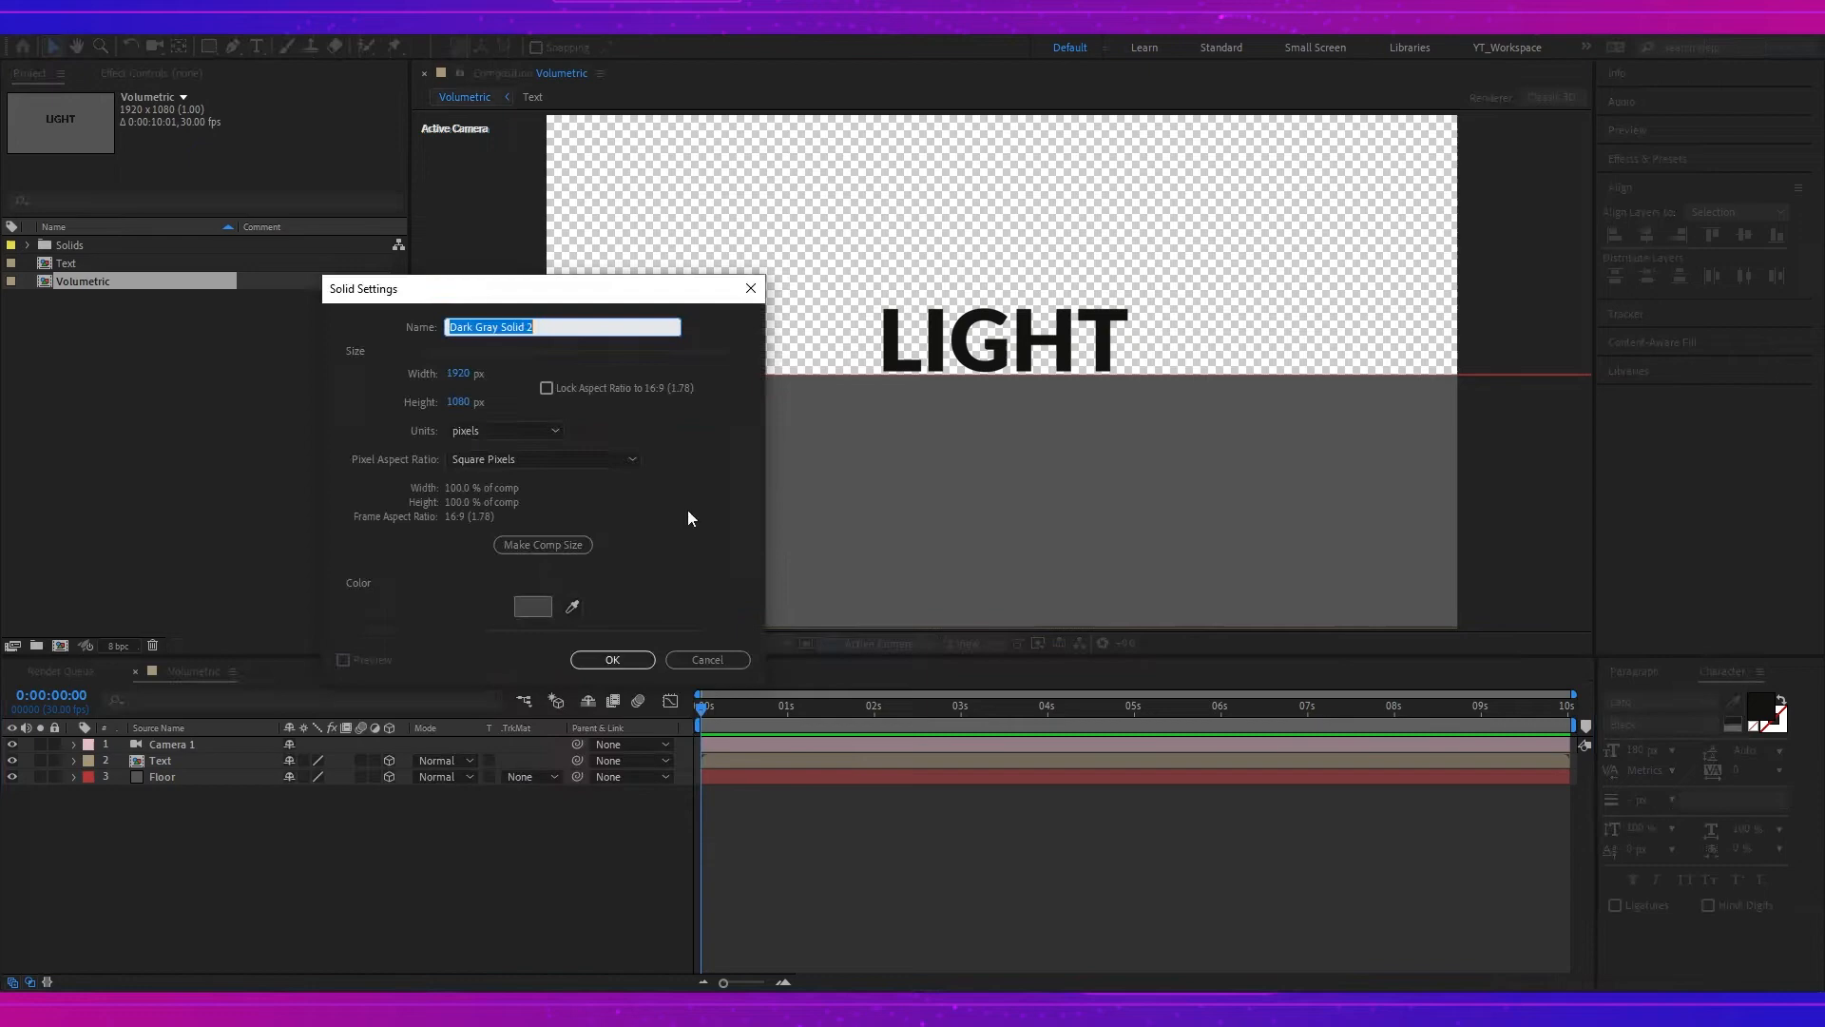
{"action": "left_click", "coordinate": [533, 606]}
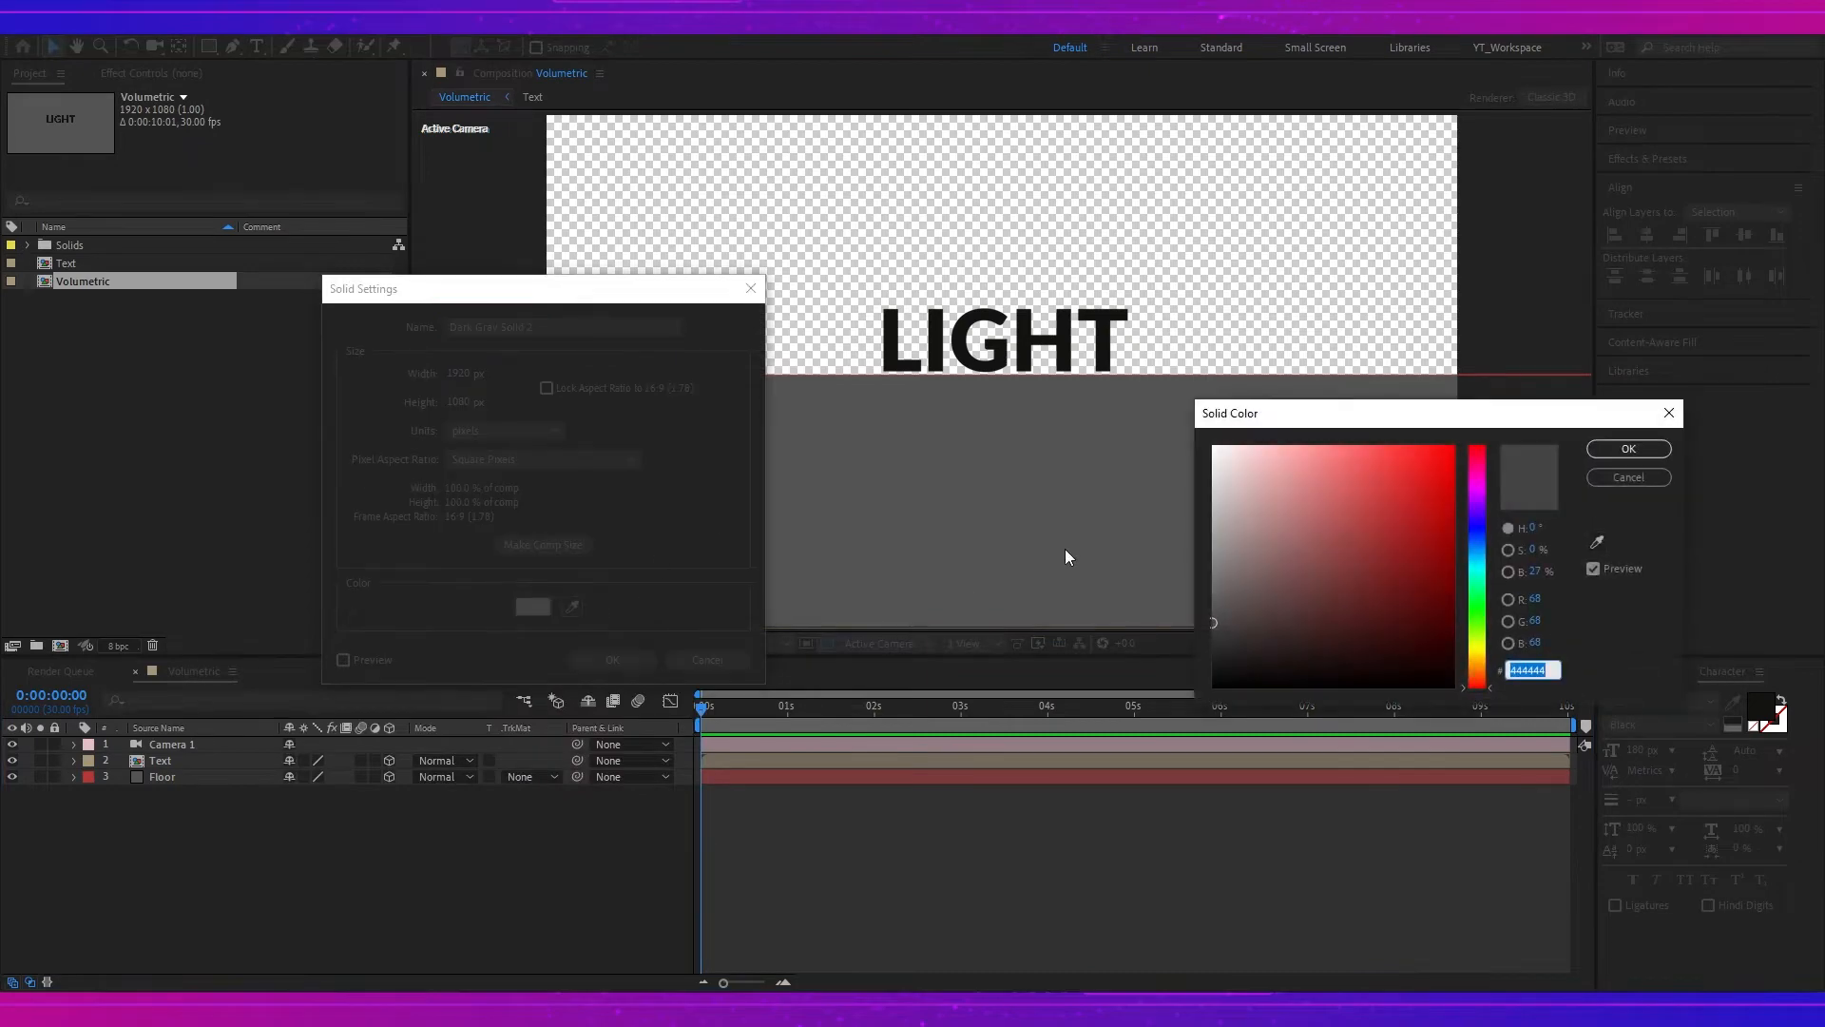
{"action": "left_click", "coordinate": [1626, 454]}
{"action": "left_click_drag", "start_coordinate": [545, 328], "coordinate": [402, 333]}
{"action": "type", "text": "BG"}
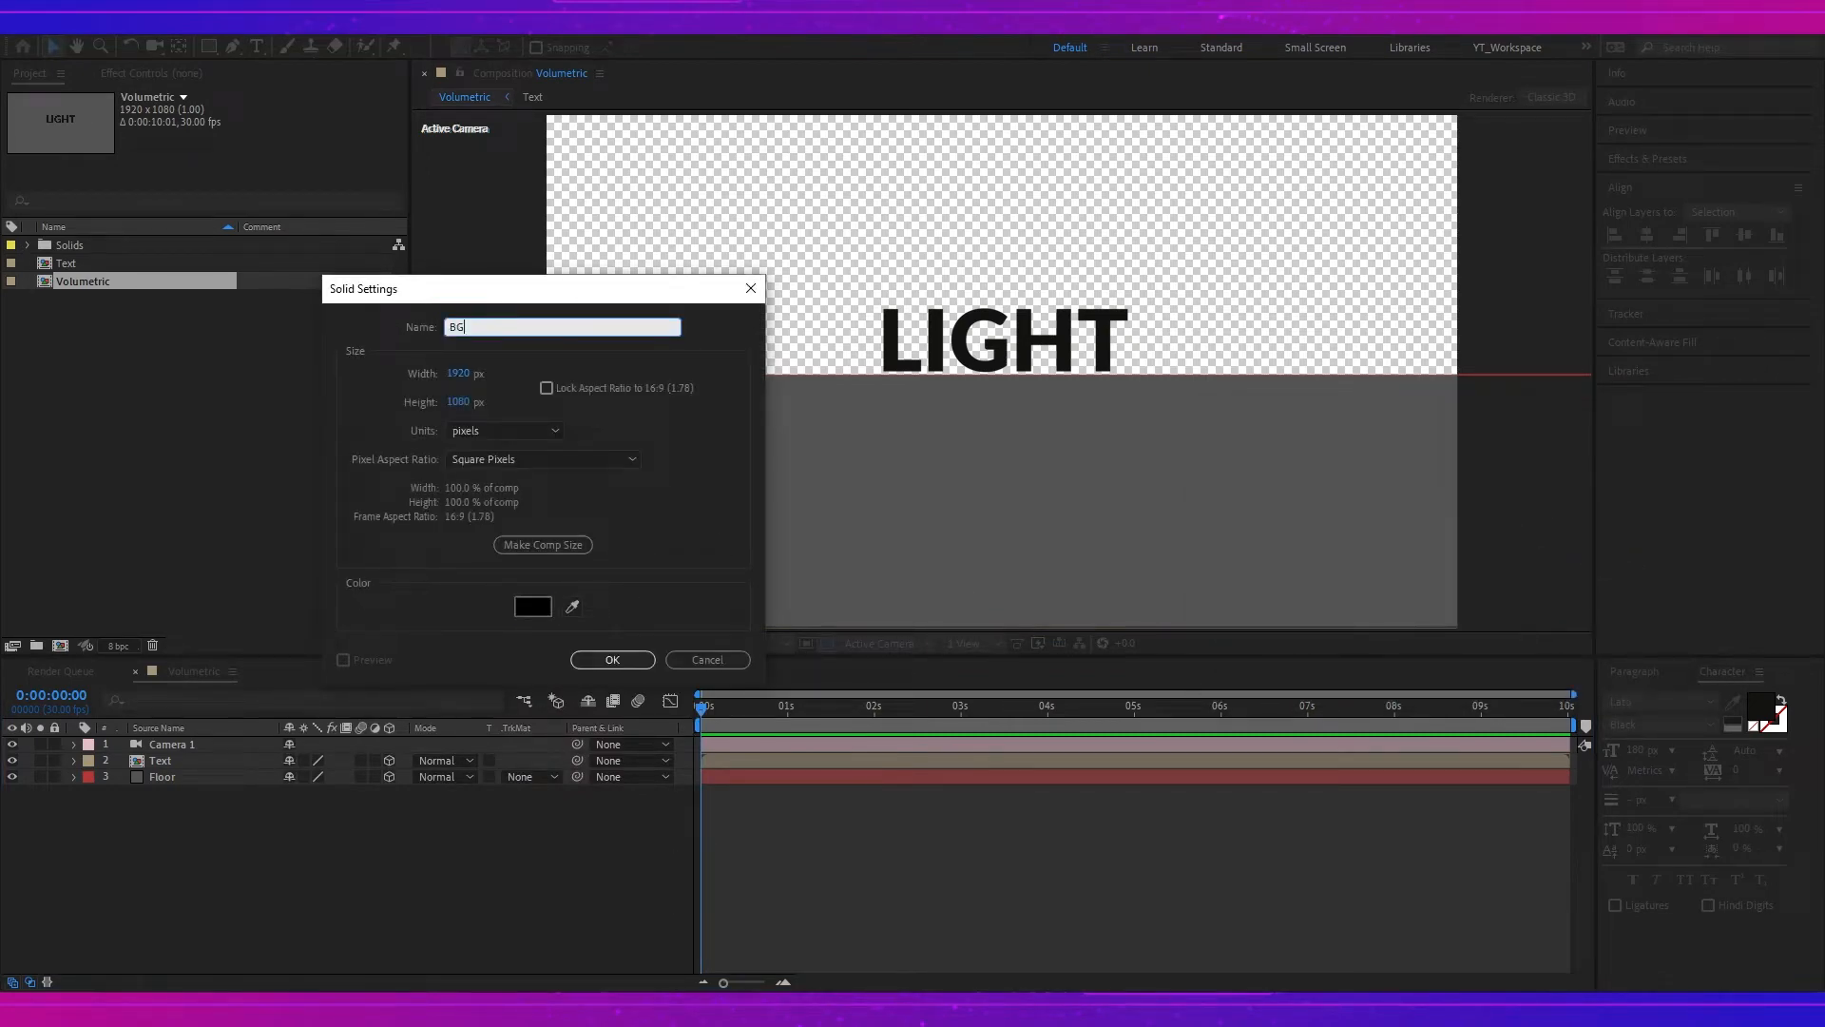
{"action": "left_click", "coordinate": [616, 662]}
{"action": "left_click_drag", "start_coordinate": [190, 745], "coordinate": [188, 818]}
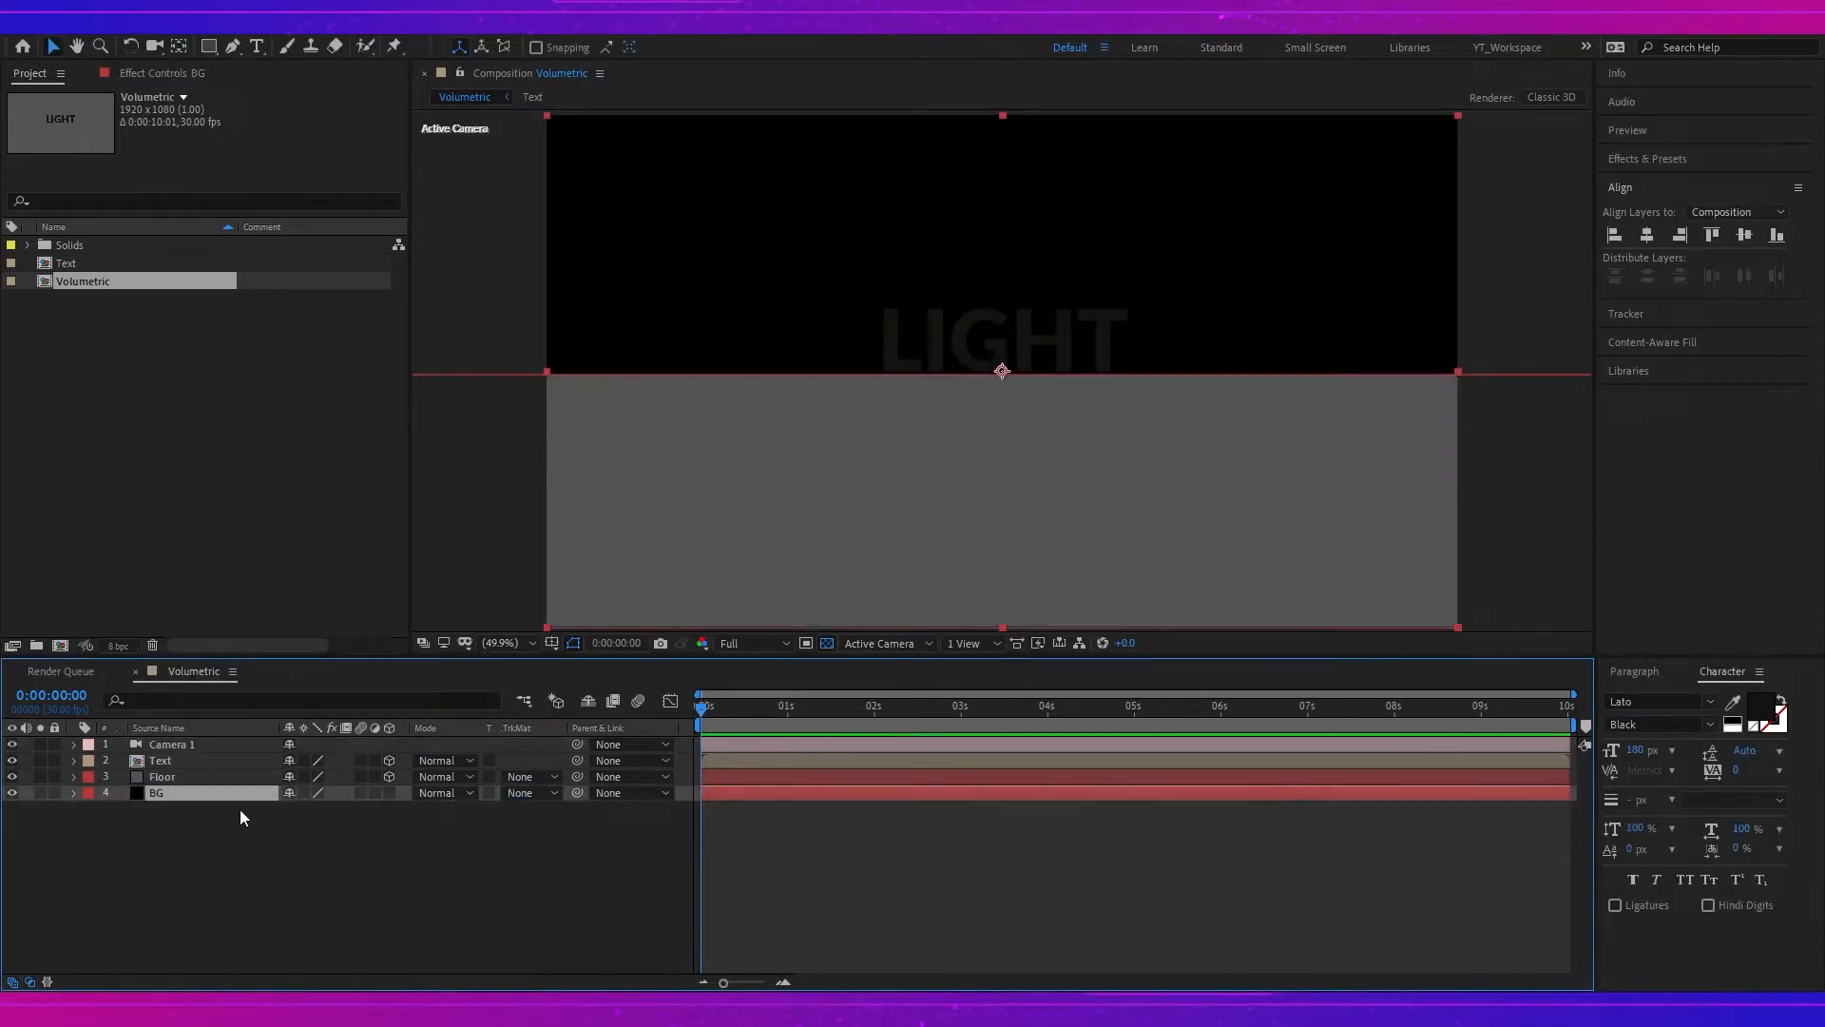
- Add a point light with 337% intensity, smooth falloff, radius 621, falloff distance 165 and shadow casting enabled
{"action": "right_click", "coordinate": [385, 825]}
{"action": "mouse_move", "coordinate": [599, 619]}
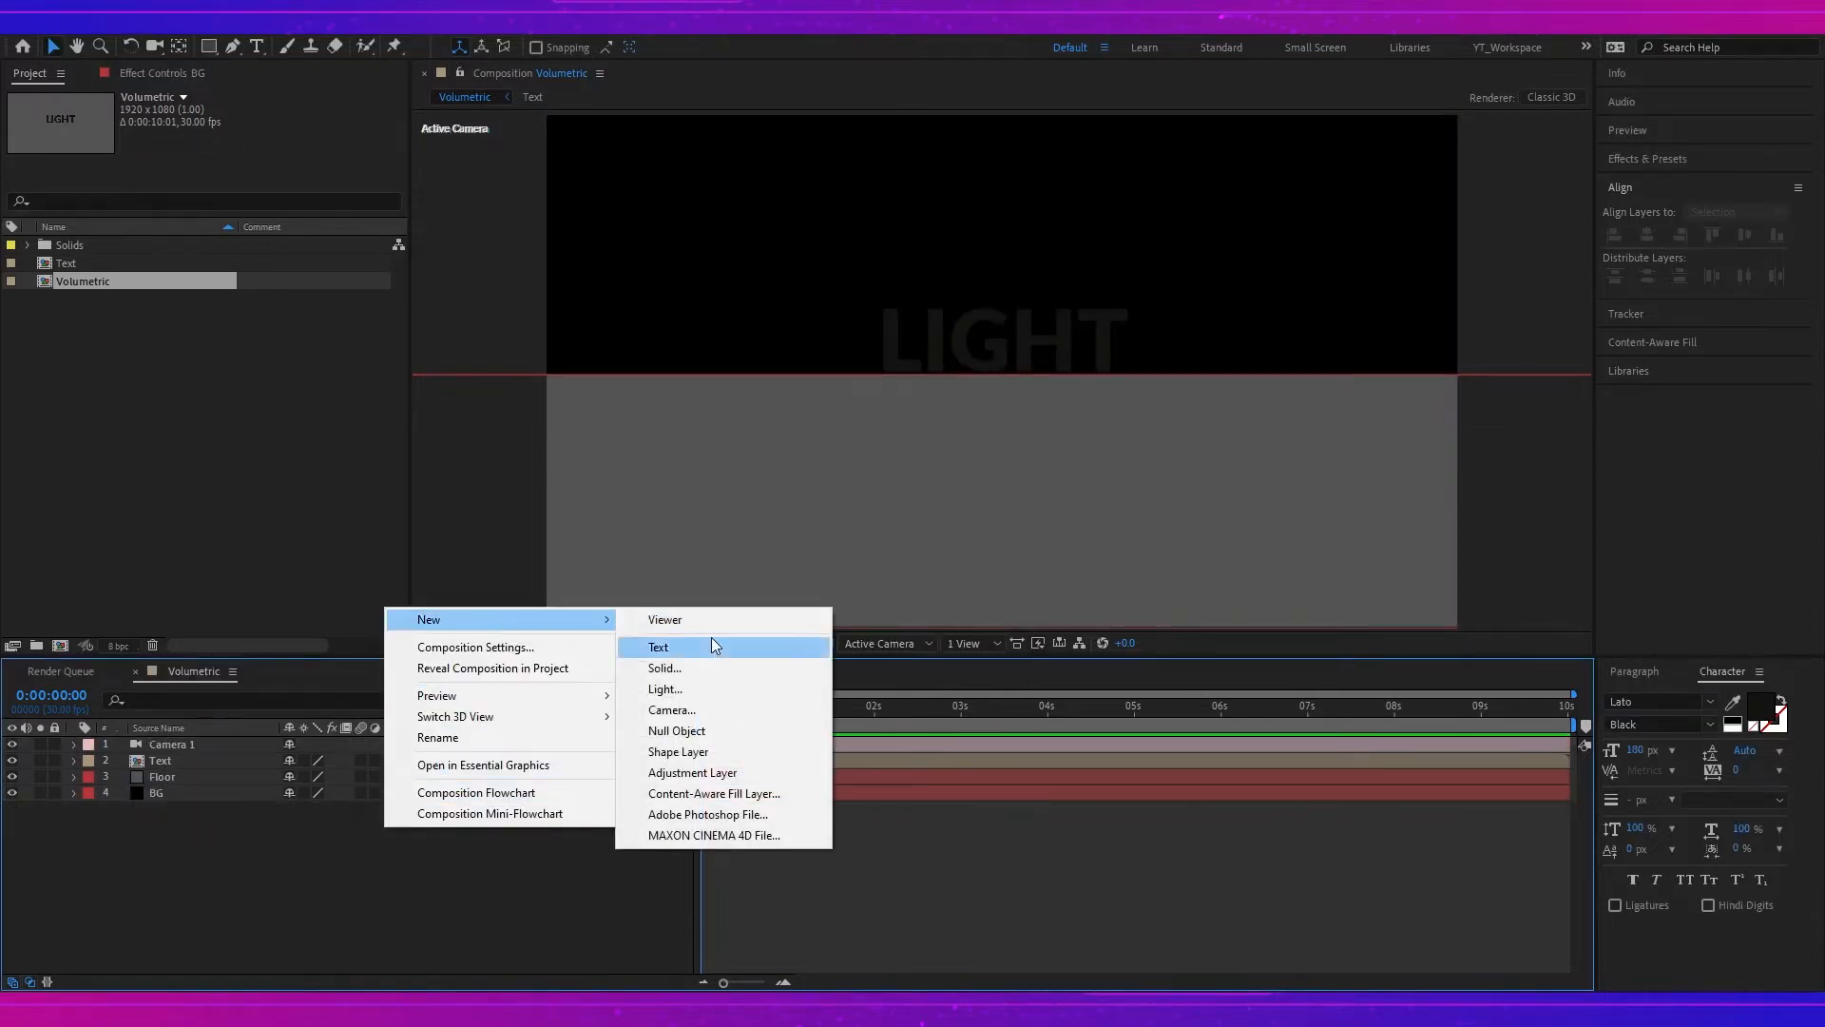
{"action": "left_click", "coordinate": [705, 688]}
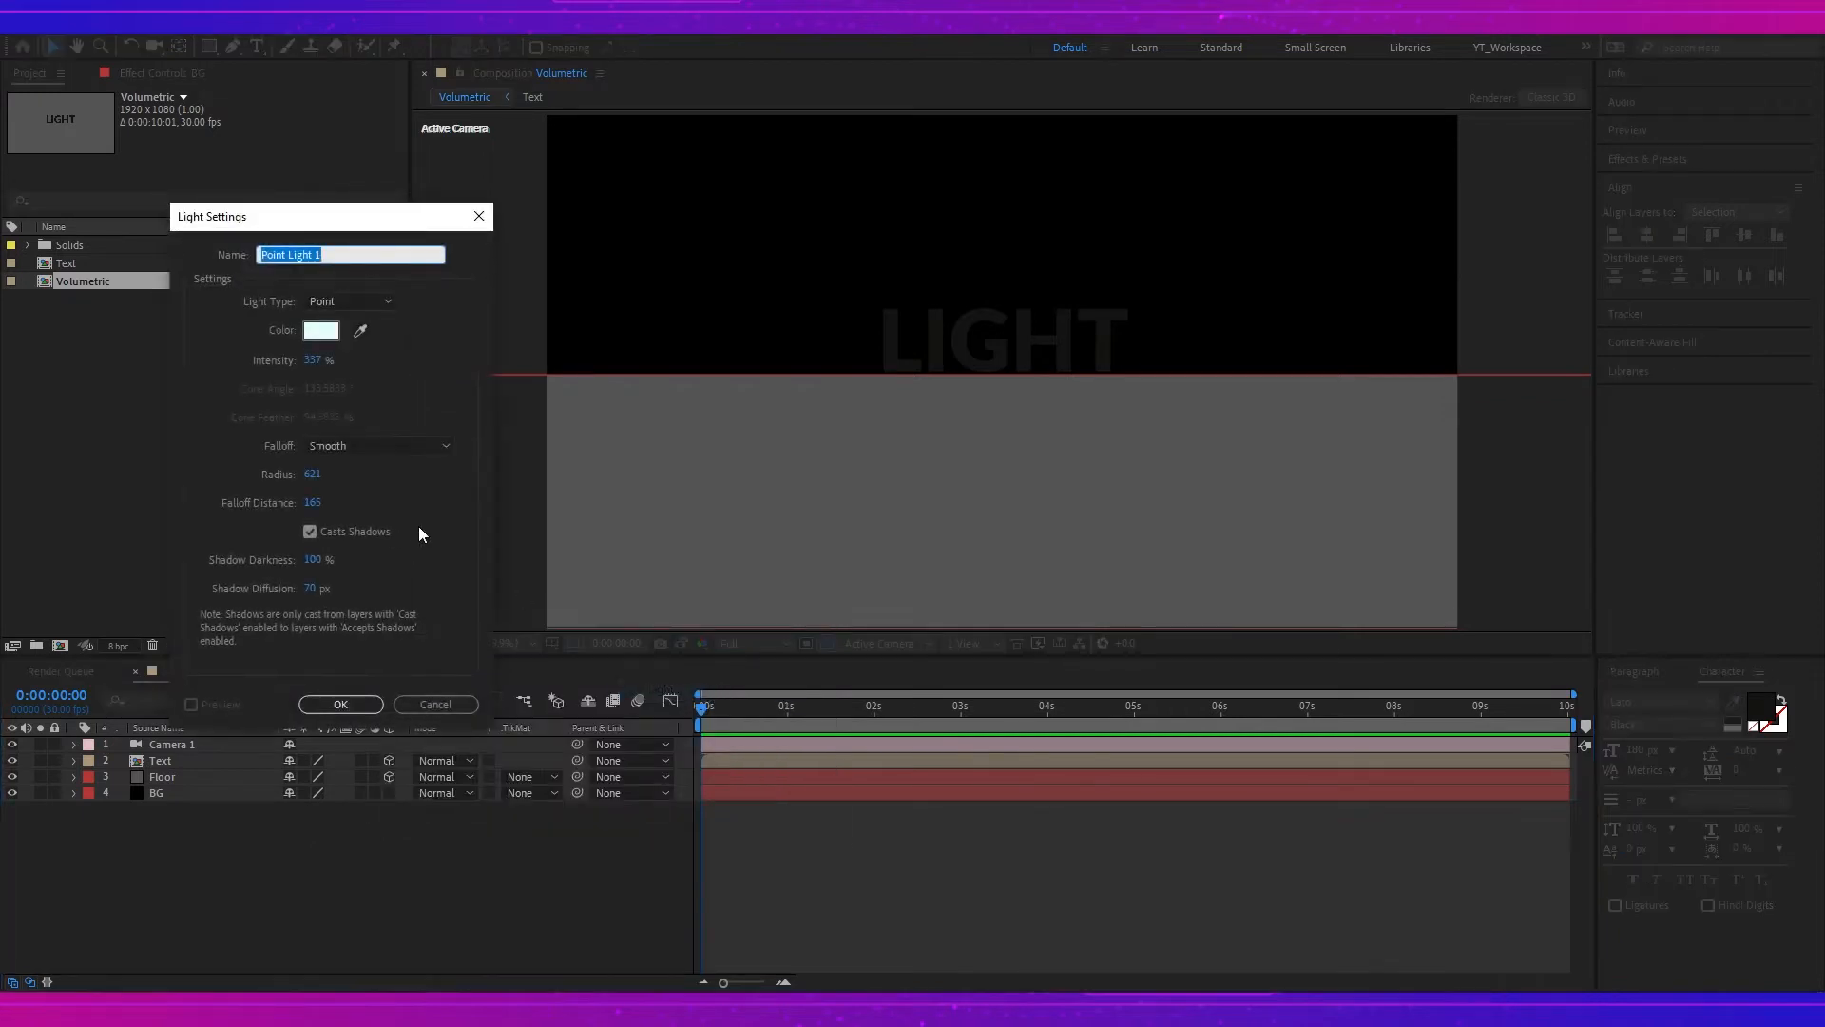
{"action": "left_click", "coordinate": [347, 704]}
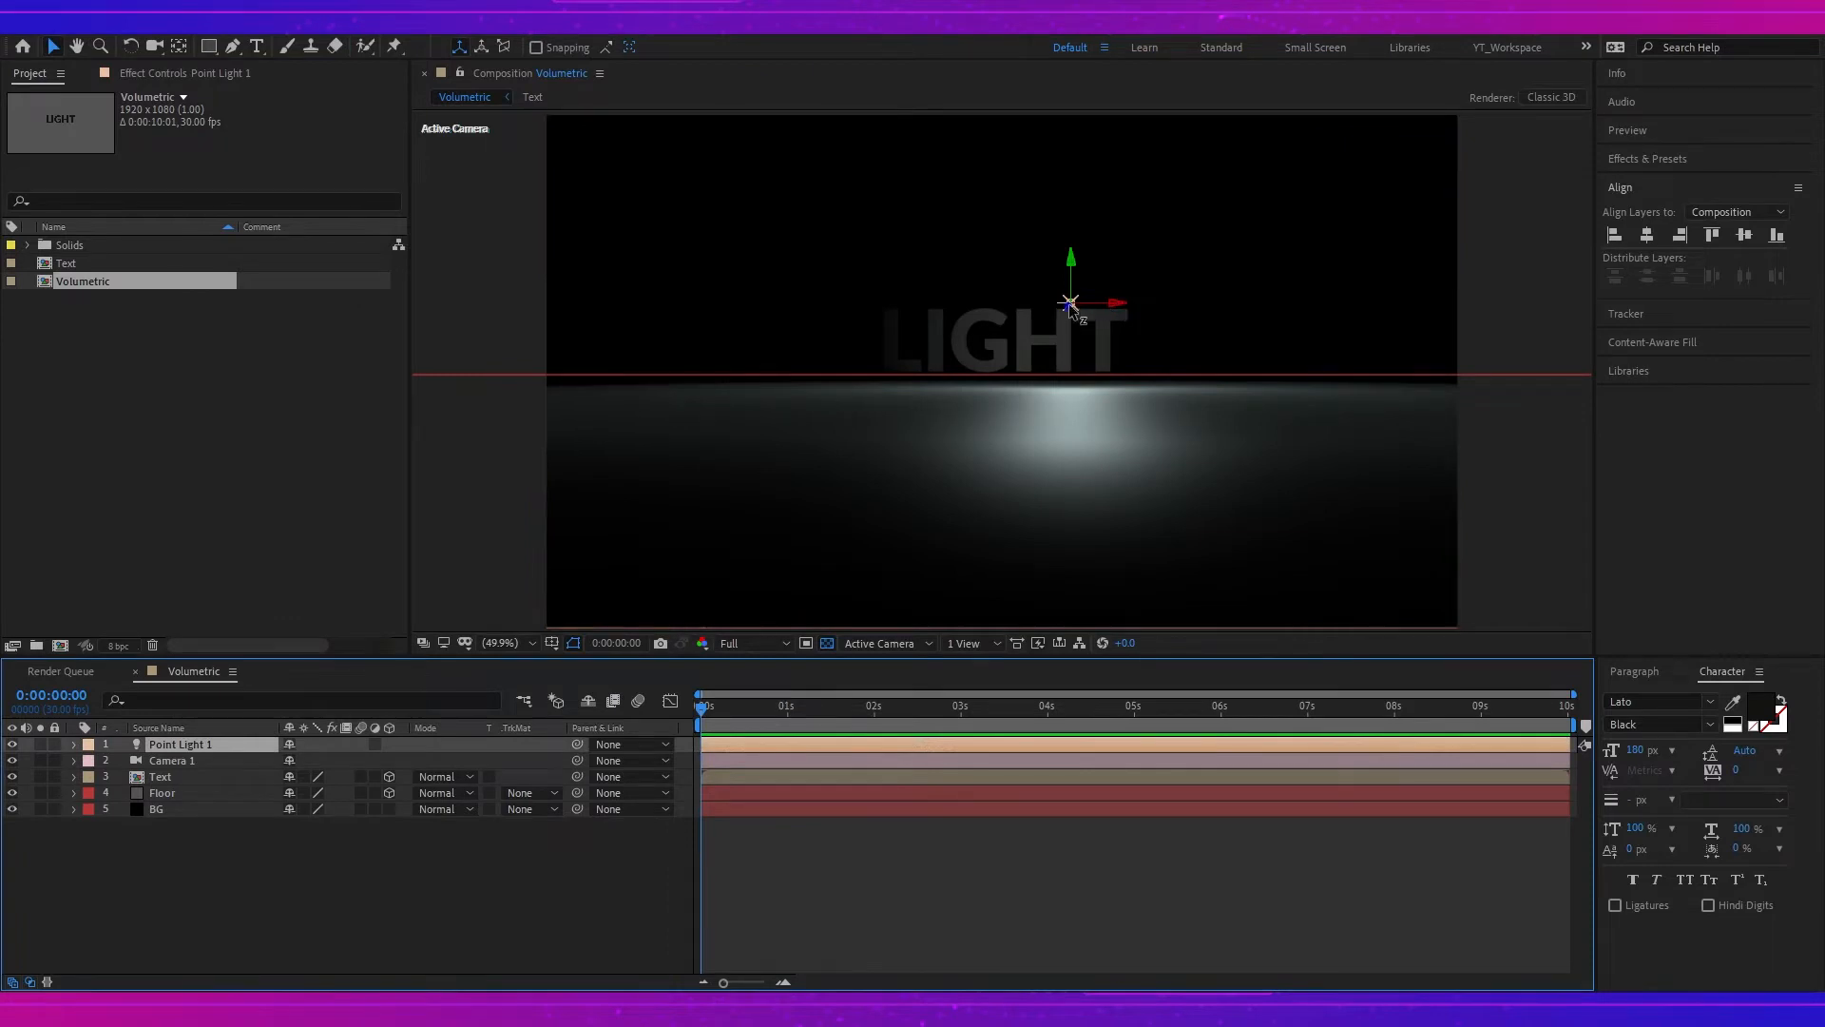
- Push the point light back in depth behind the text and centre it just above the word LIGHT
{"action": "left_click", "coordinate": [1075, 305]}
{"action": "left_click_drag", "start_coordinate": [962, 284], "coordinate": [827, 287]}
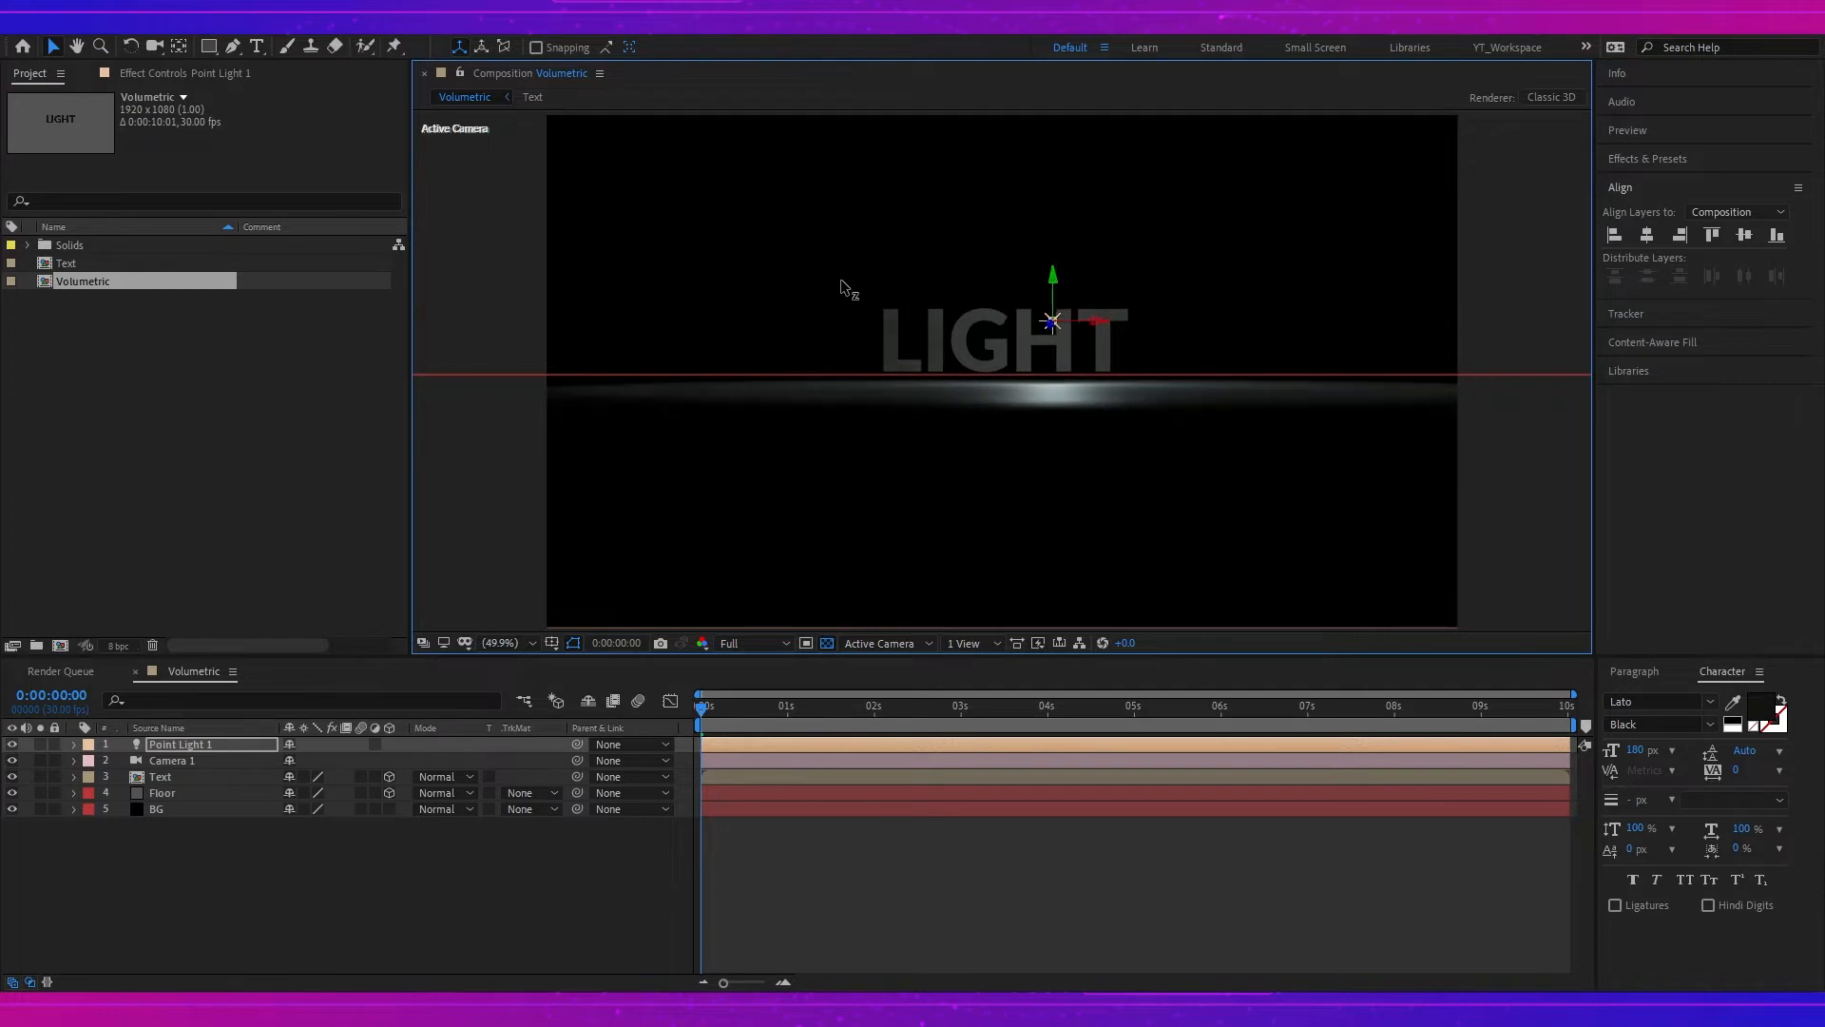
{"action": "left_click_drag", "start_coordinate": [1116, 319], "coordinate": [1057, 282]}
- Turn on Casts Shadows in the Text layer's material options
{"action": "left_click", "coordinate": [166, 778]}
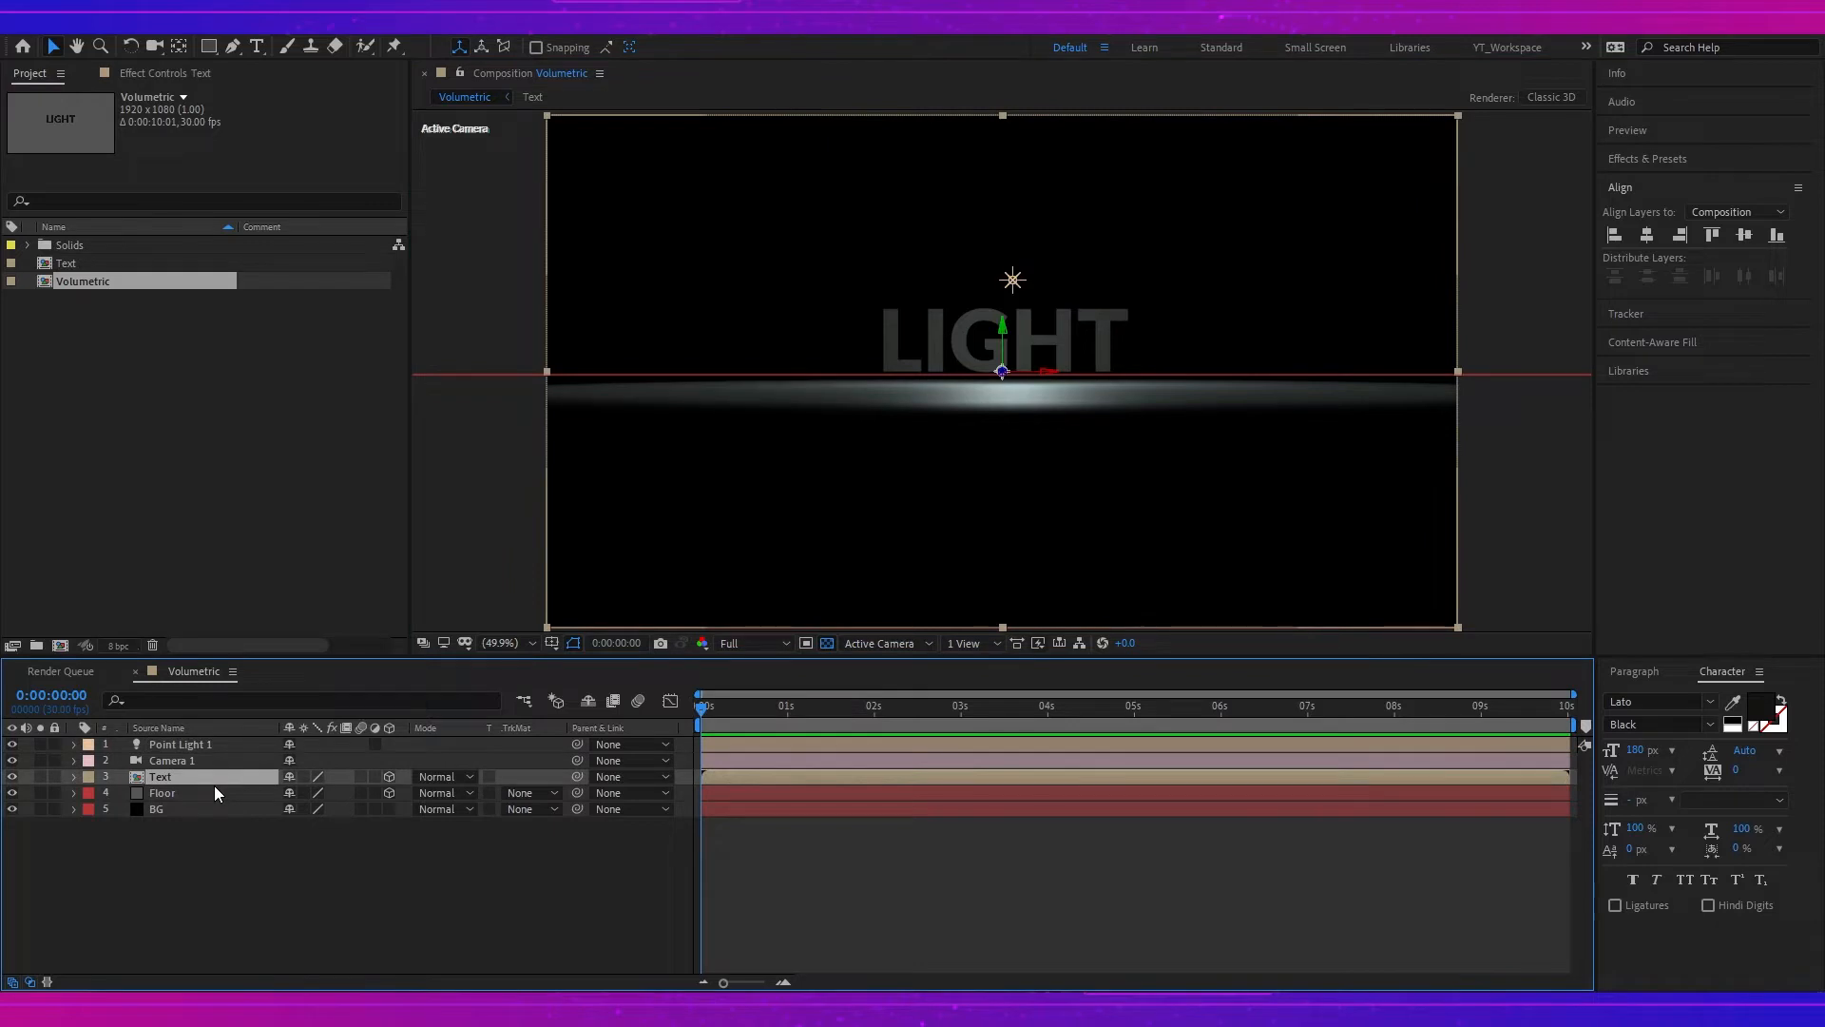
{"action": "key", "text": "a"}
{"action": "key", "text": "a"}
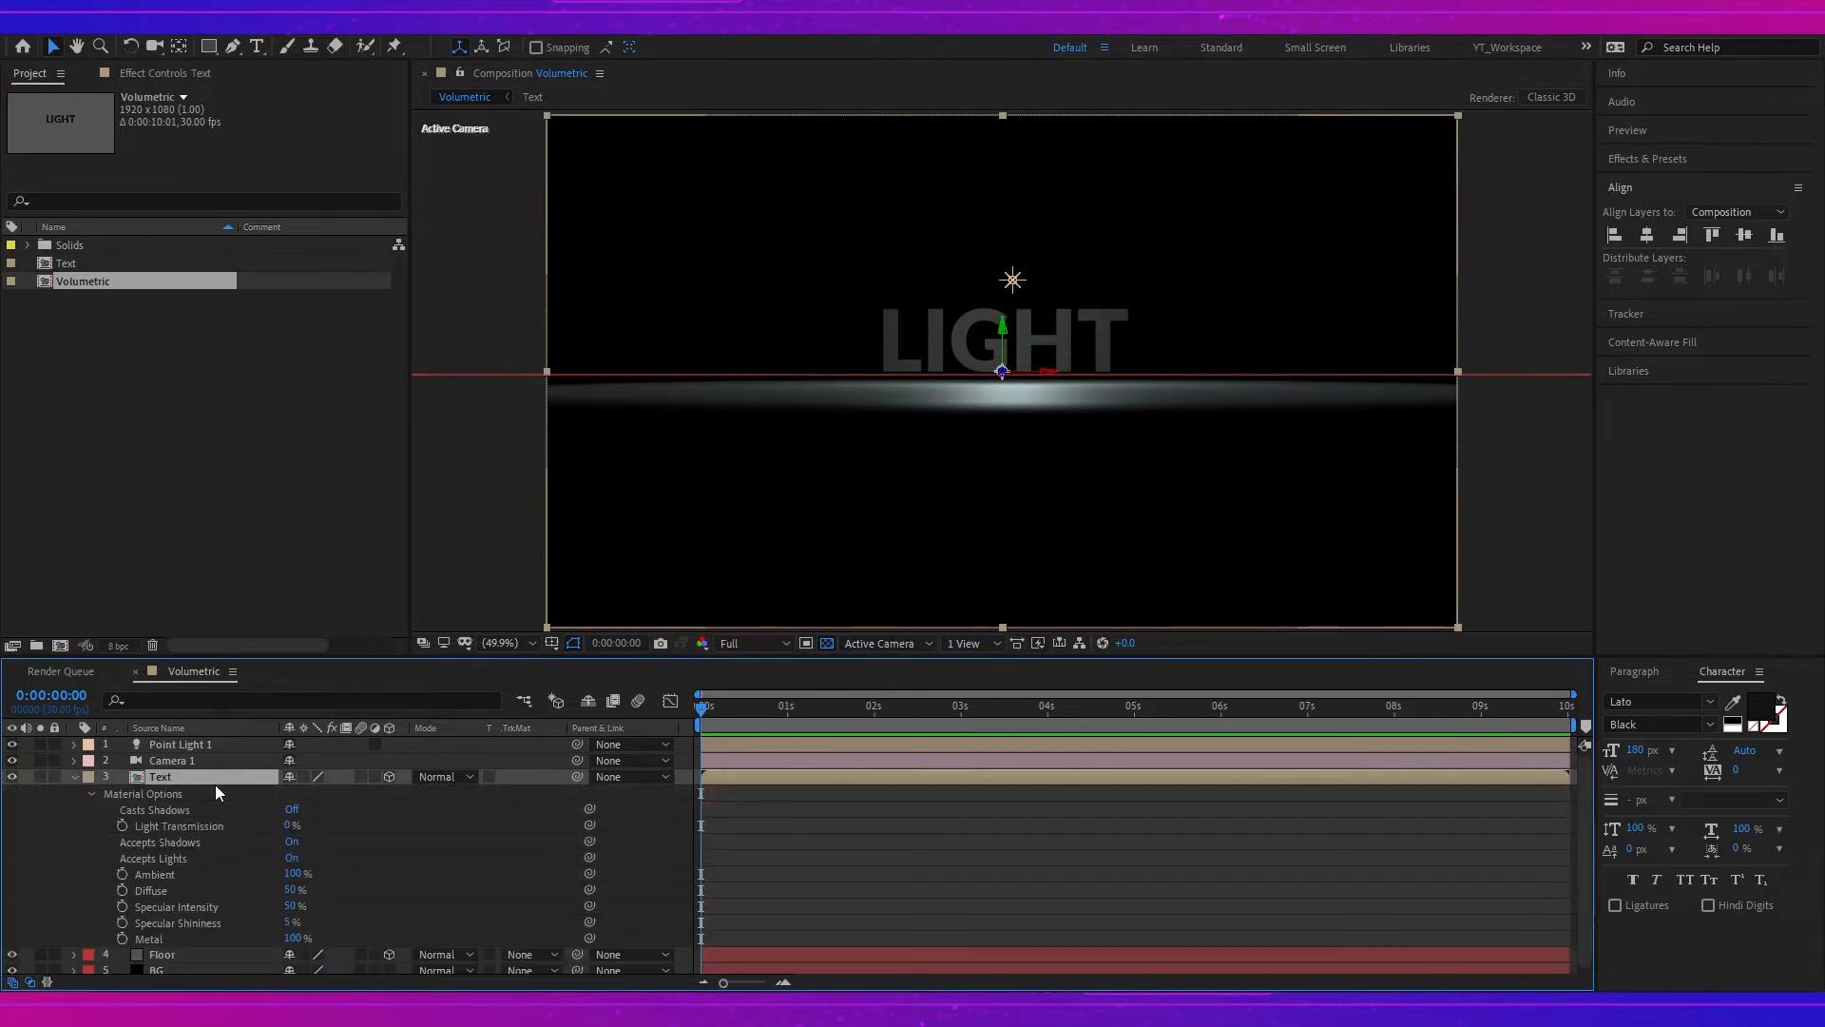
{"action": "left_click", "coordinate": [293, 810]}
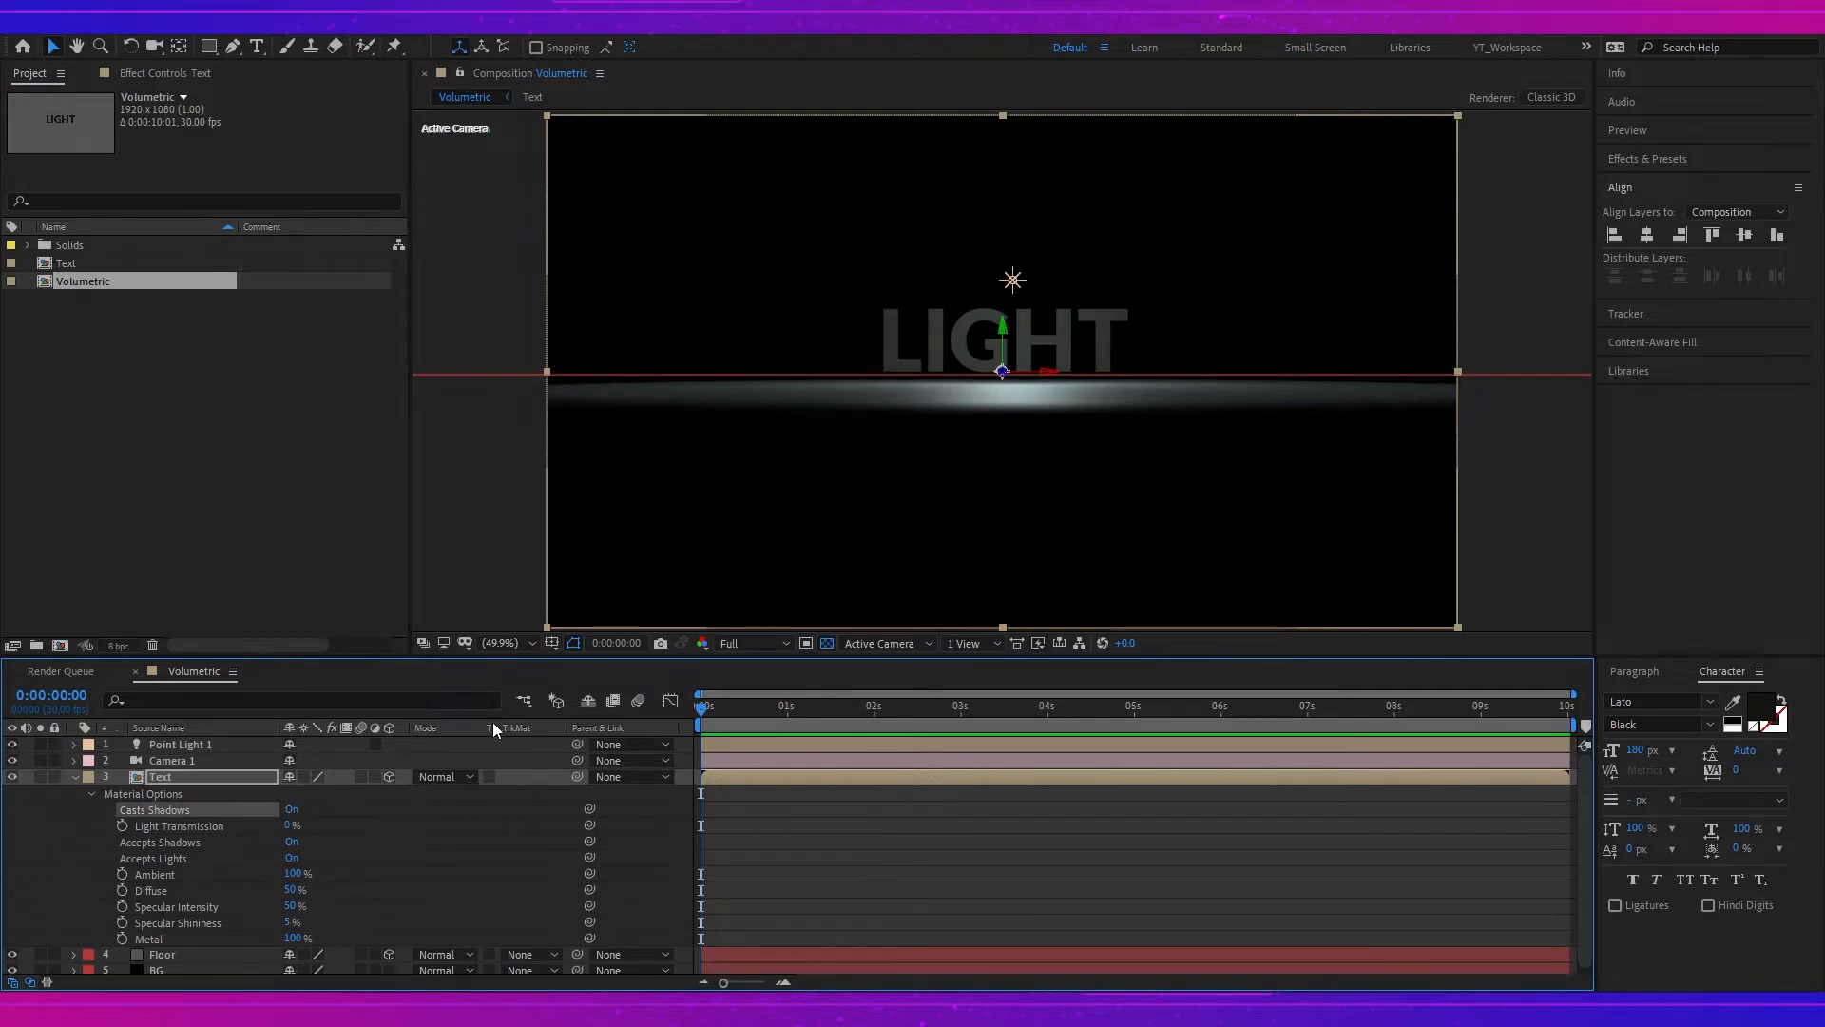
{"action": "left_click", "coordinate": [75, 777]}
- Set the point light's intensity to 457%
{"action": "left_click", "coordinate": [179, 809]}
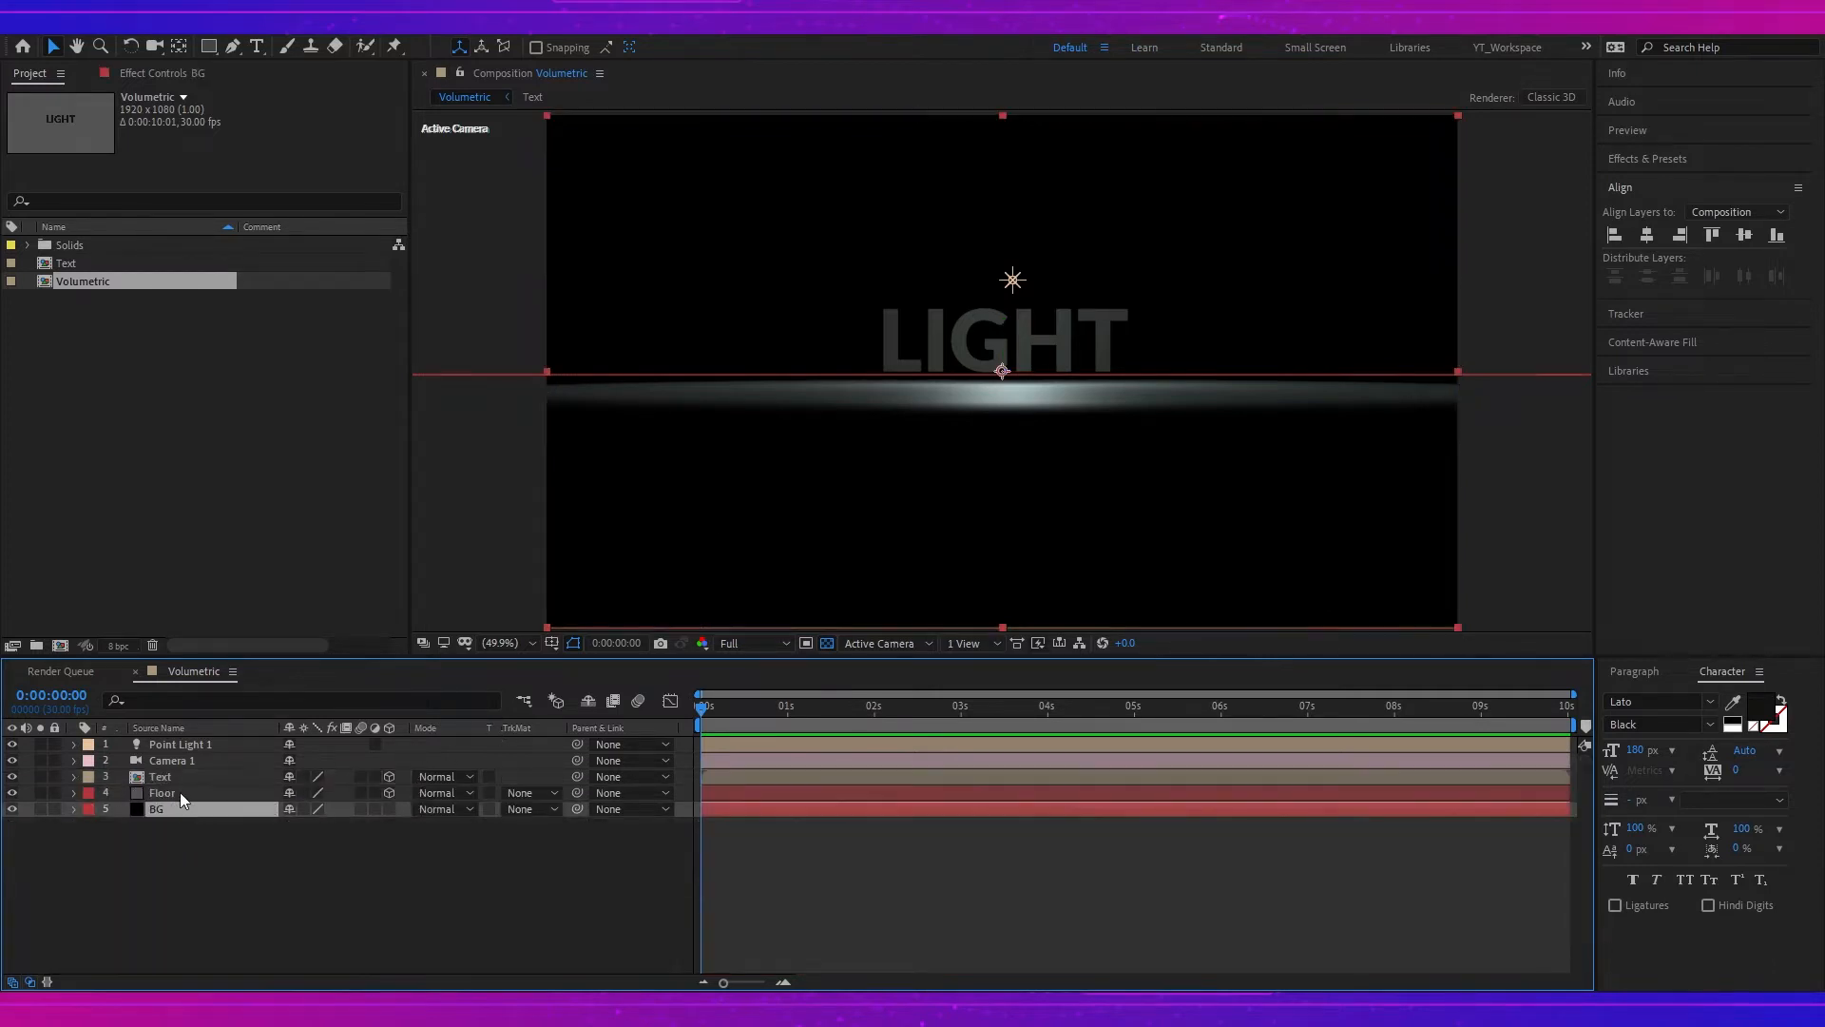
{"action": "left_click", "coordinate": [180, 793]}
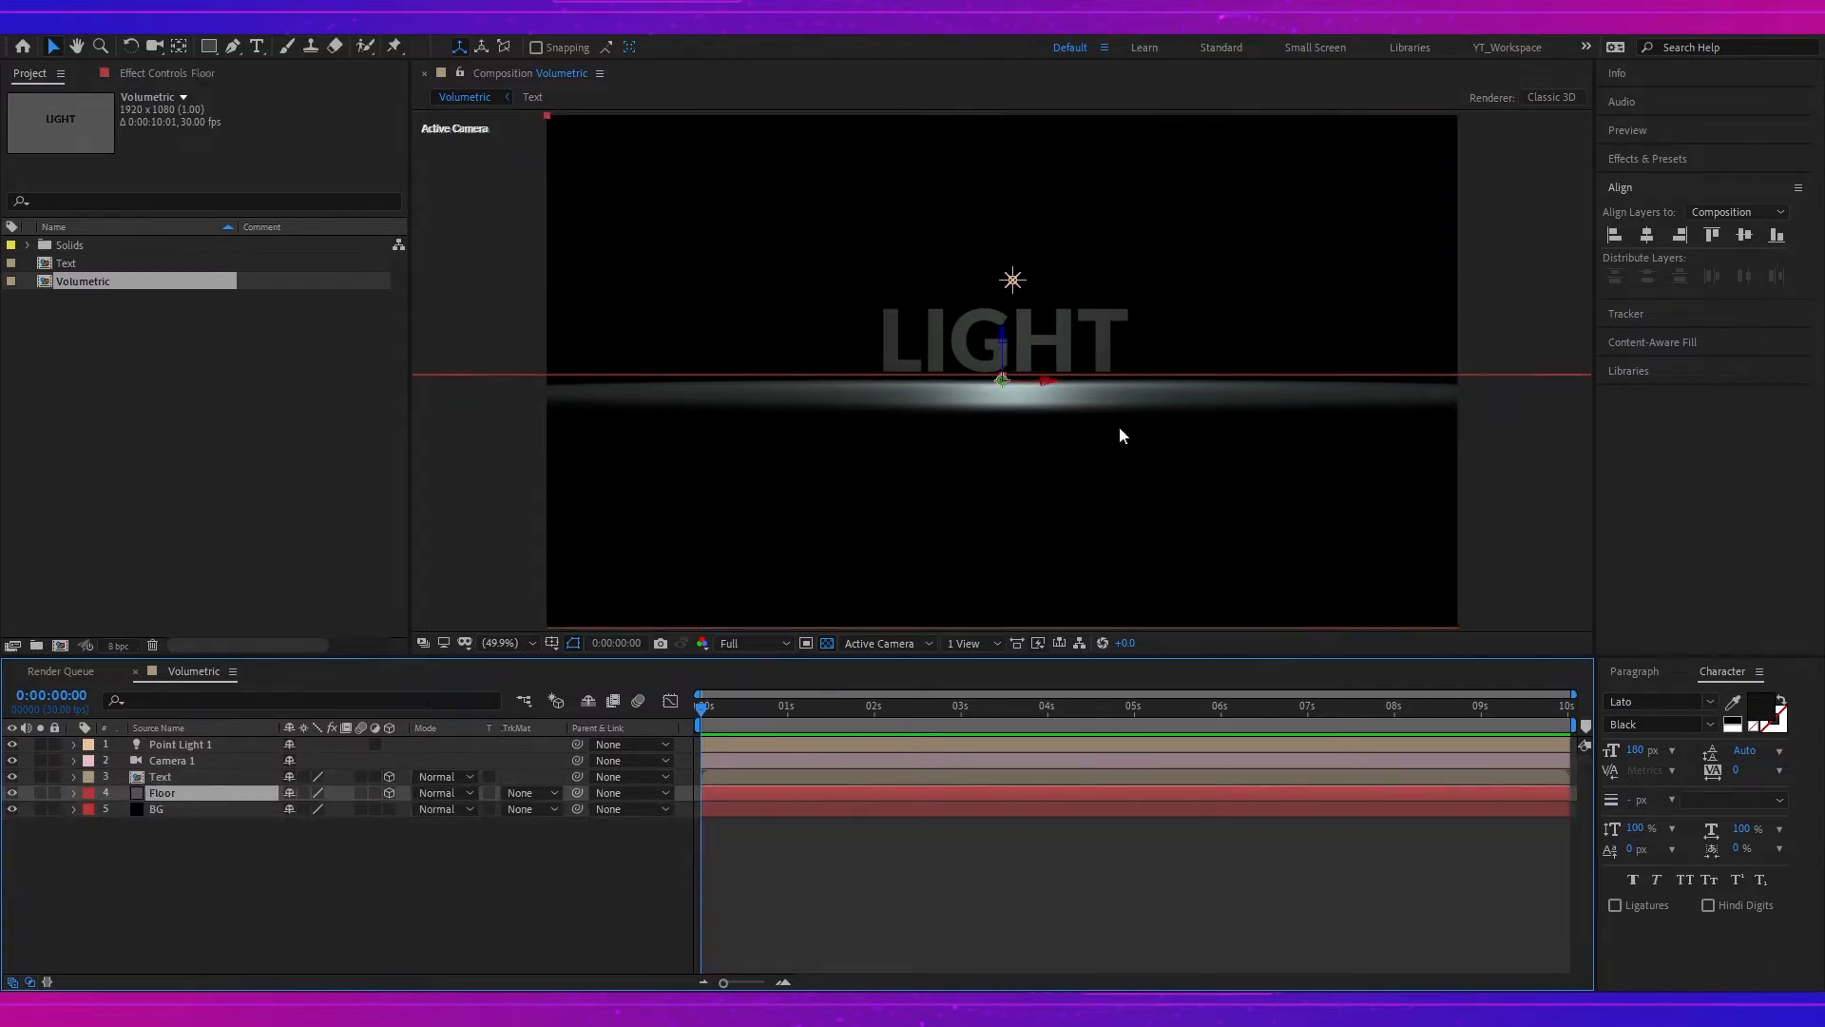
{"action": "left_click", "coordinate": [181, 850]}
{"action": "left_click", "coordinate": [196, 794]}
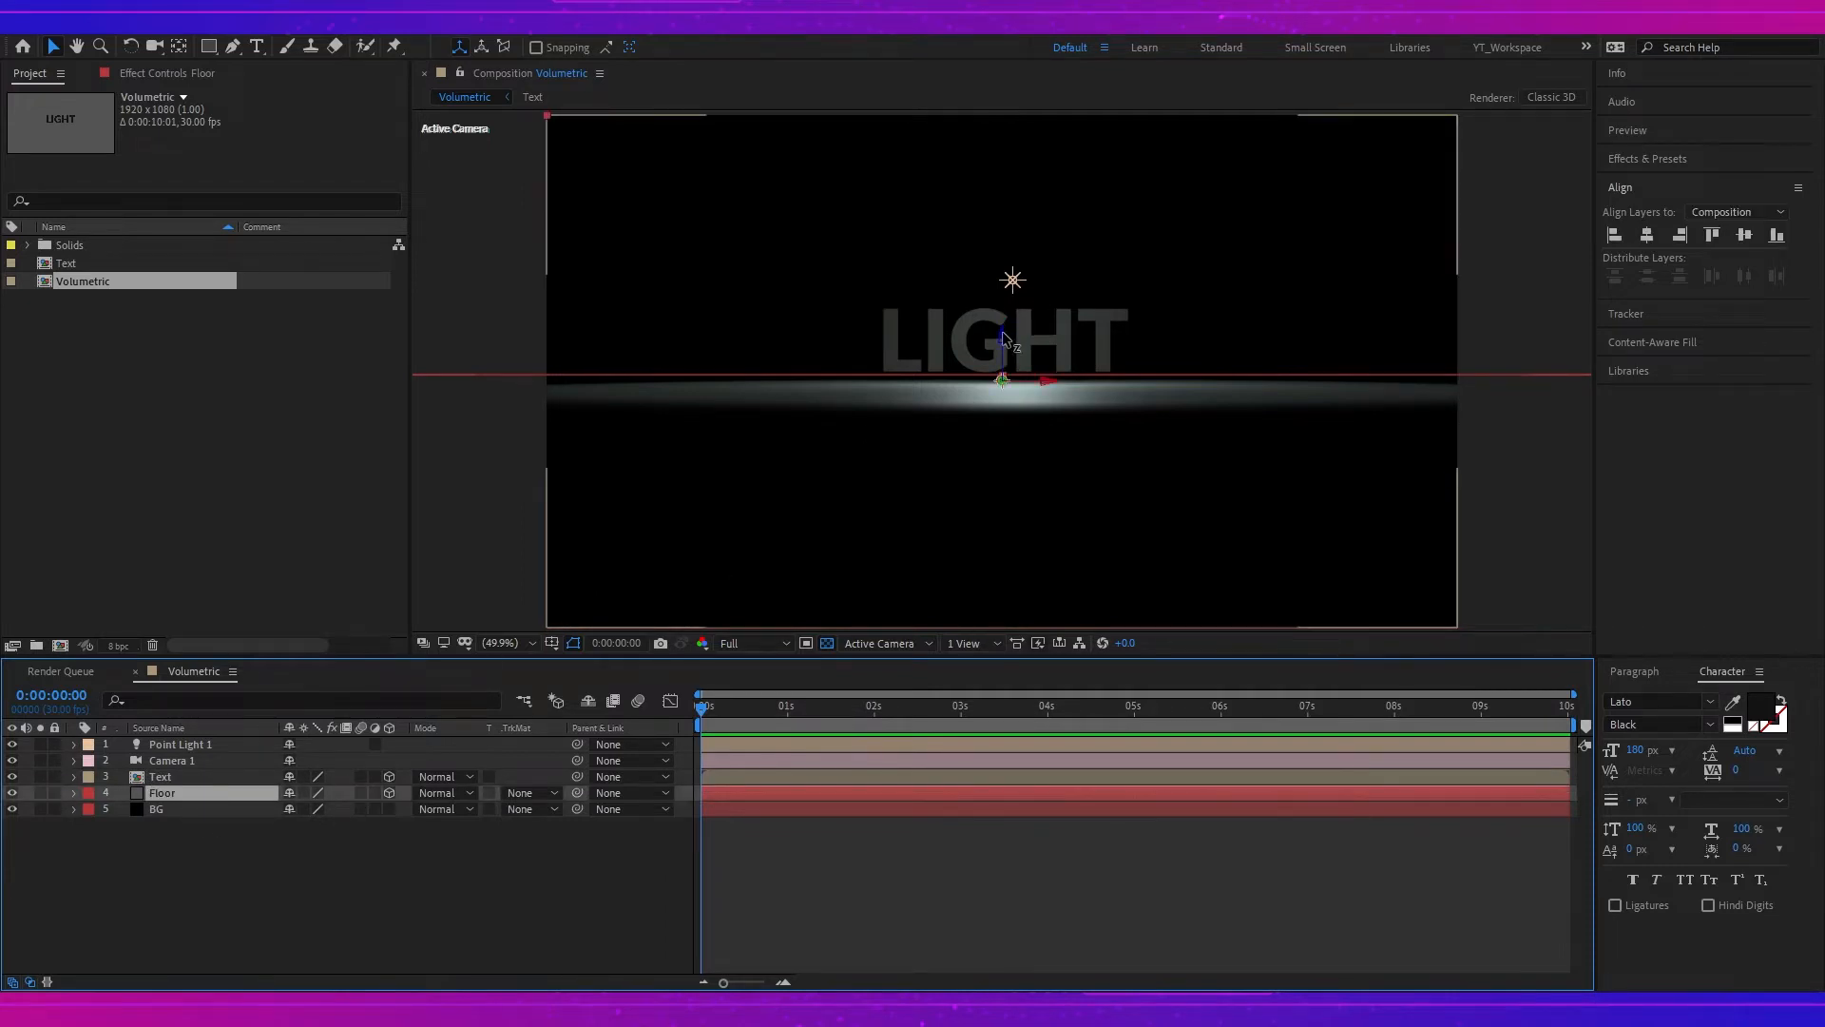
{"action": "double_click", "coordinate": [1002, 330]}
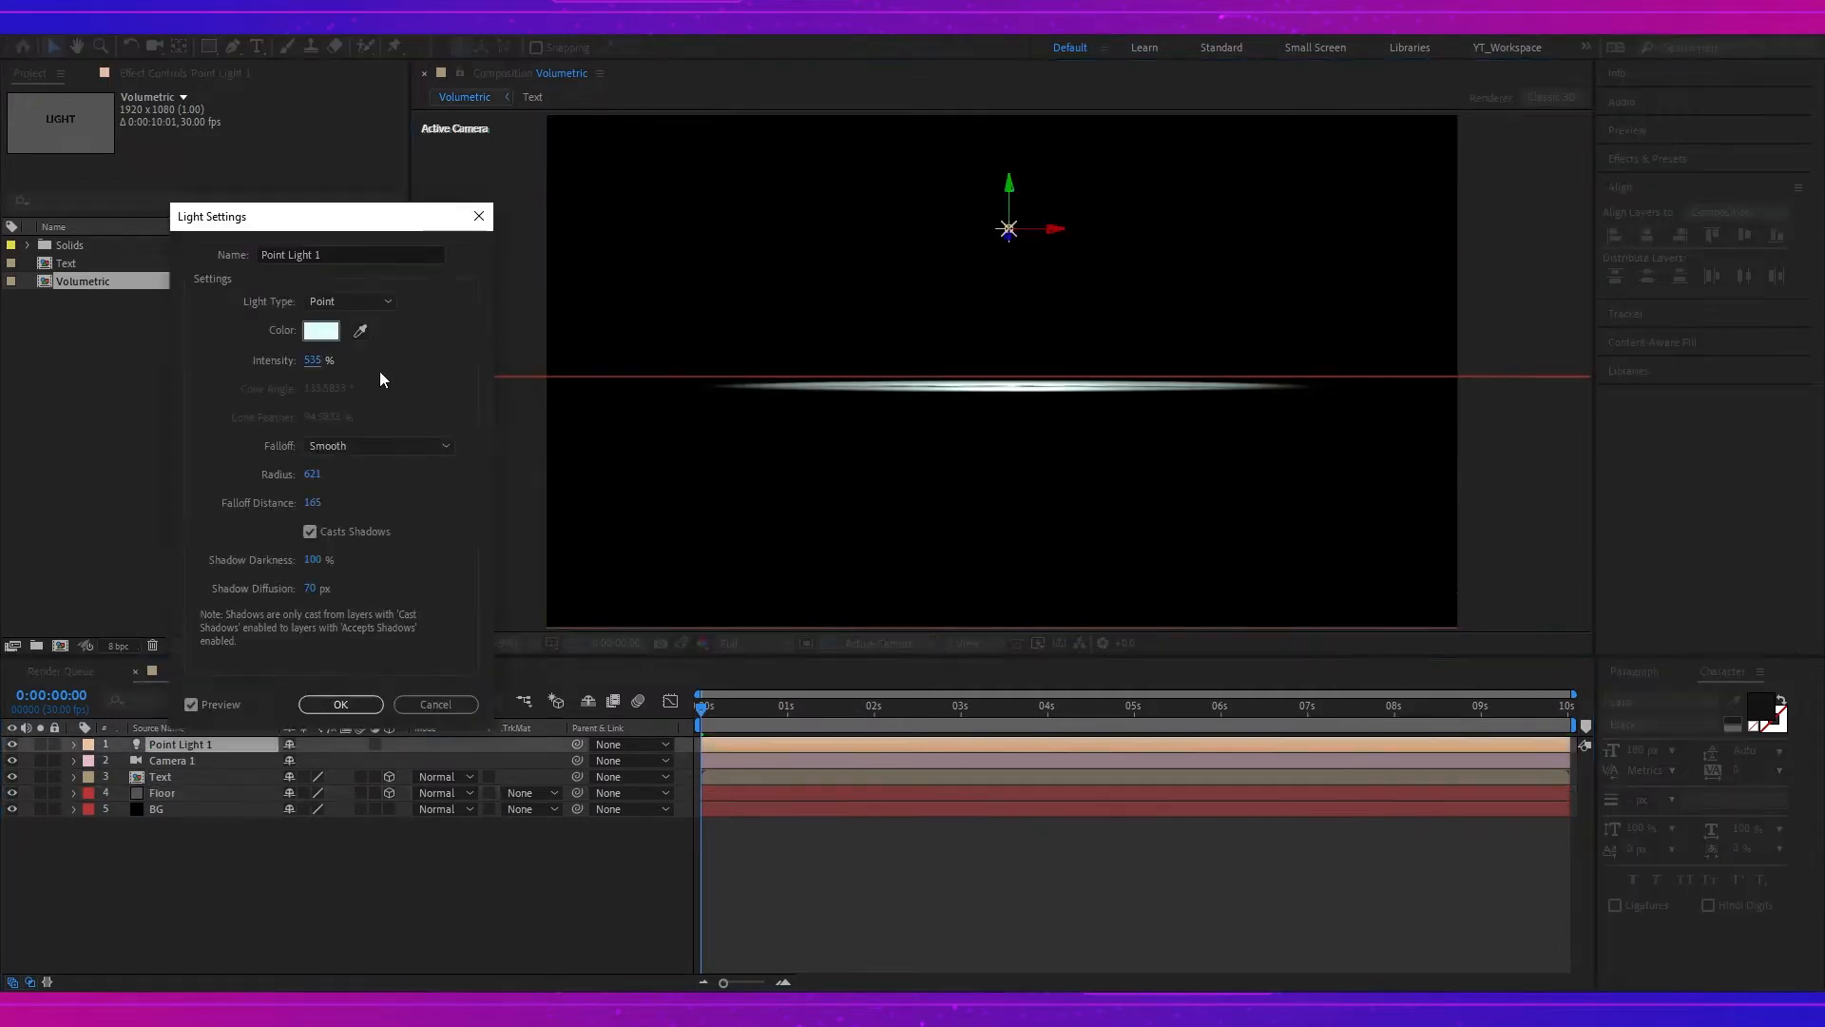
{"action": "left_click_drag", "start_coordinate": [313, 361], "coordinate": [267, 363]}
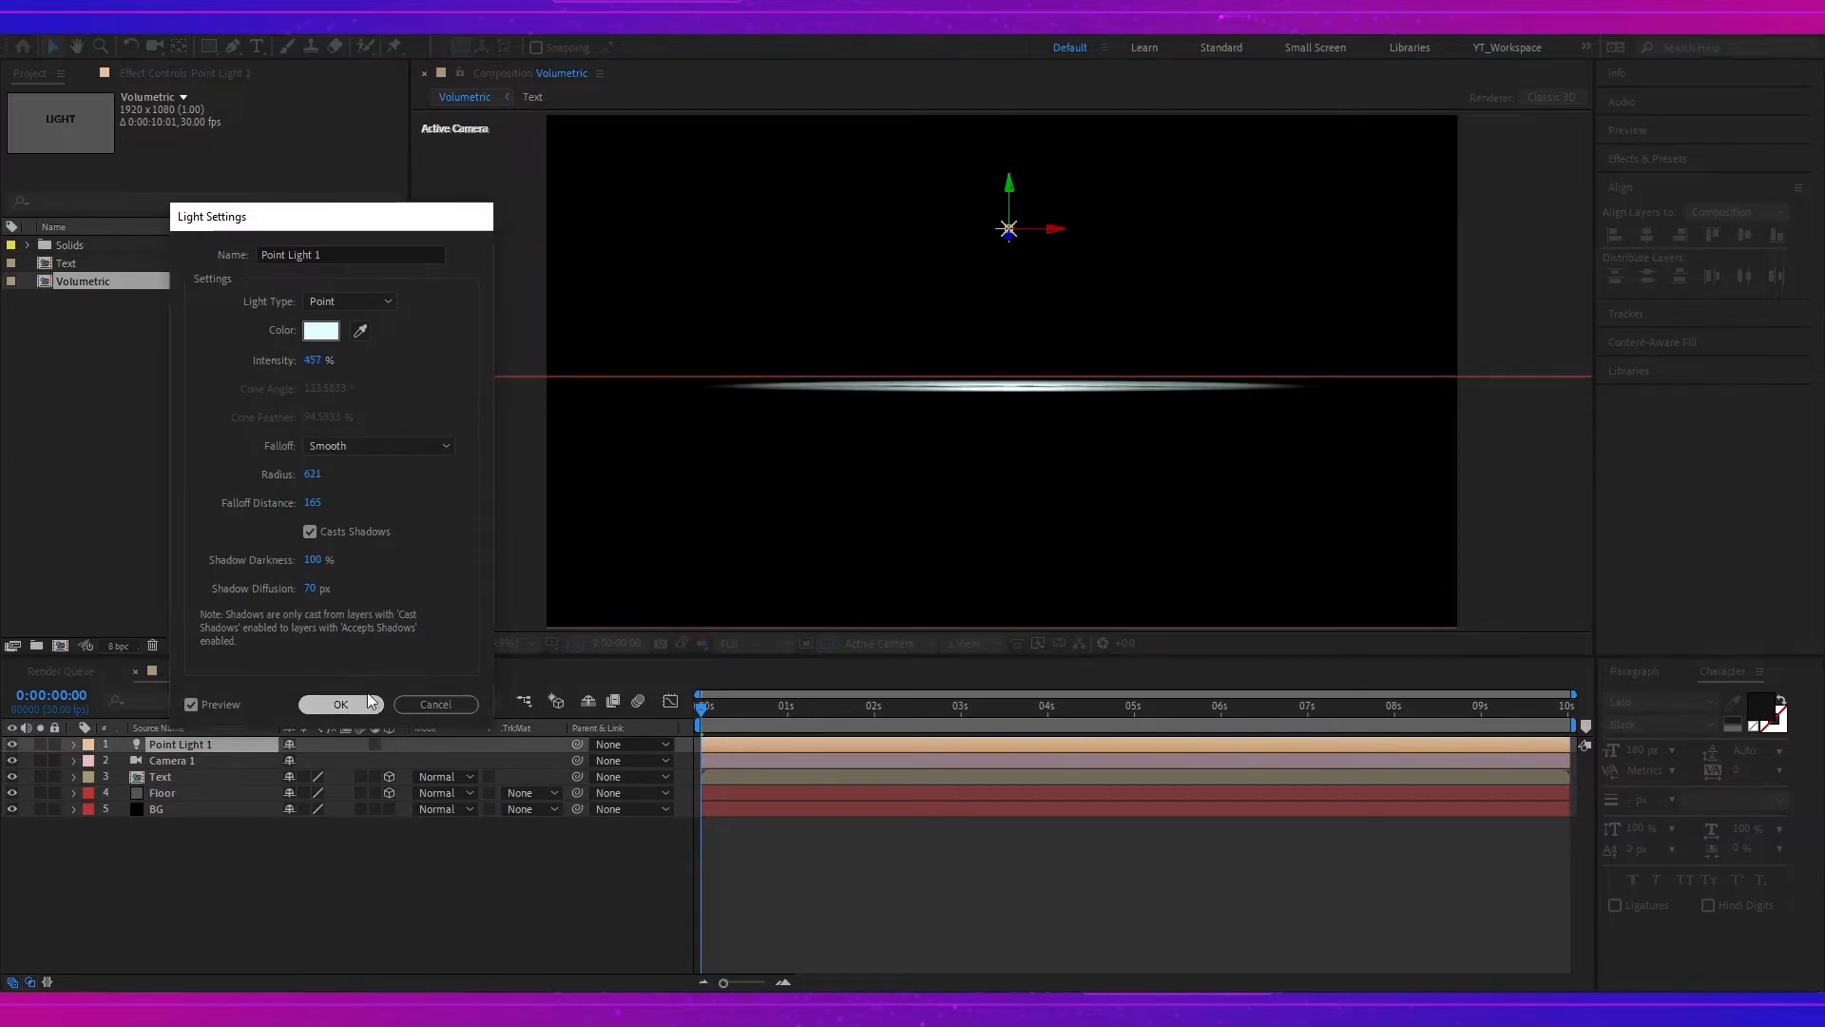
{"action": "left_click", "coordinate": [340, 705]}
- Lower the point light towards the floor and move the Text layer down to the floor line
{"action": "left_click_drag", "start_coordinate": [1009, 226], "coordinate": [1012, 237]}
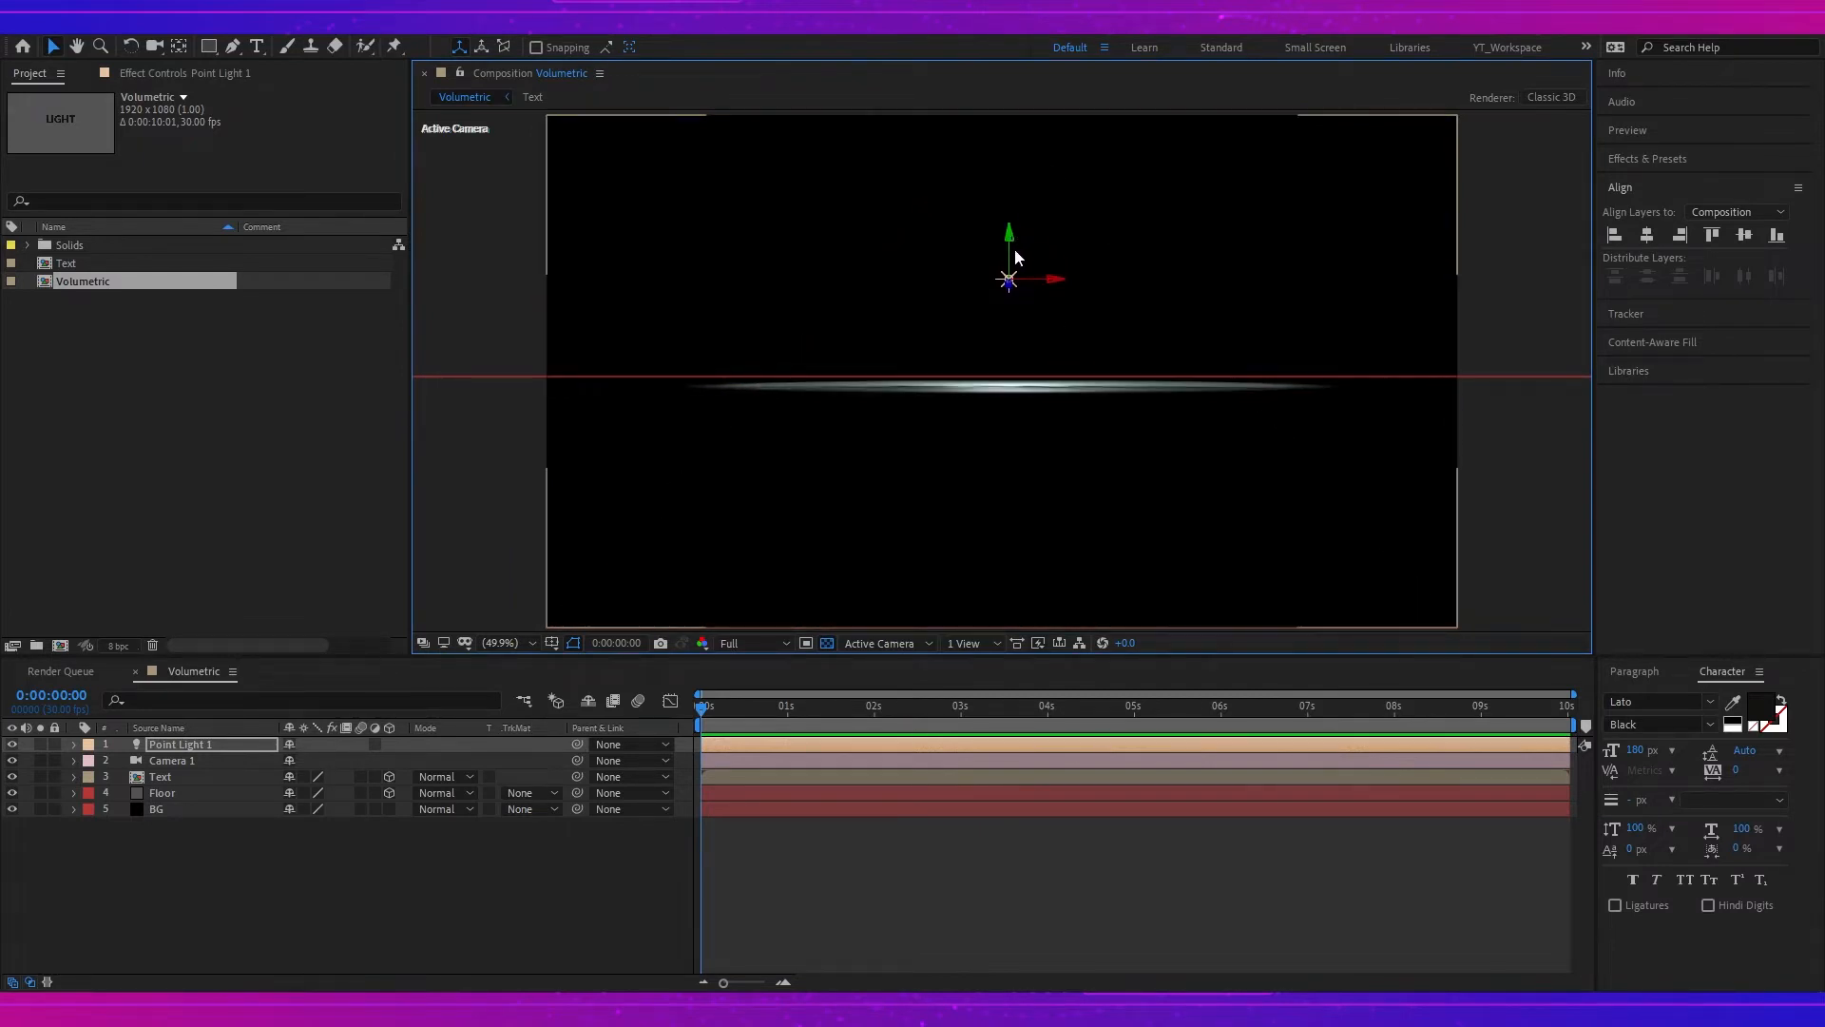
{"action": "left_click", "coordinate": [985, 644]}
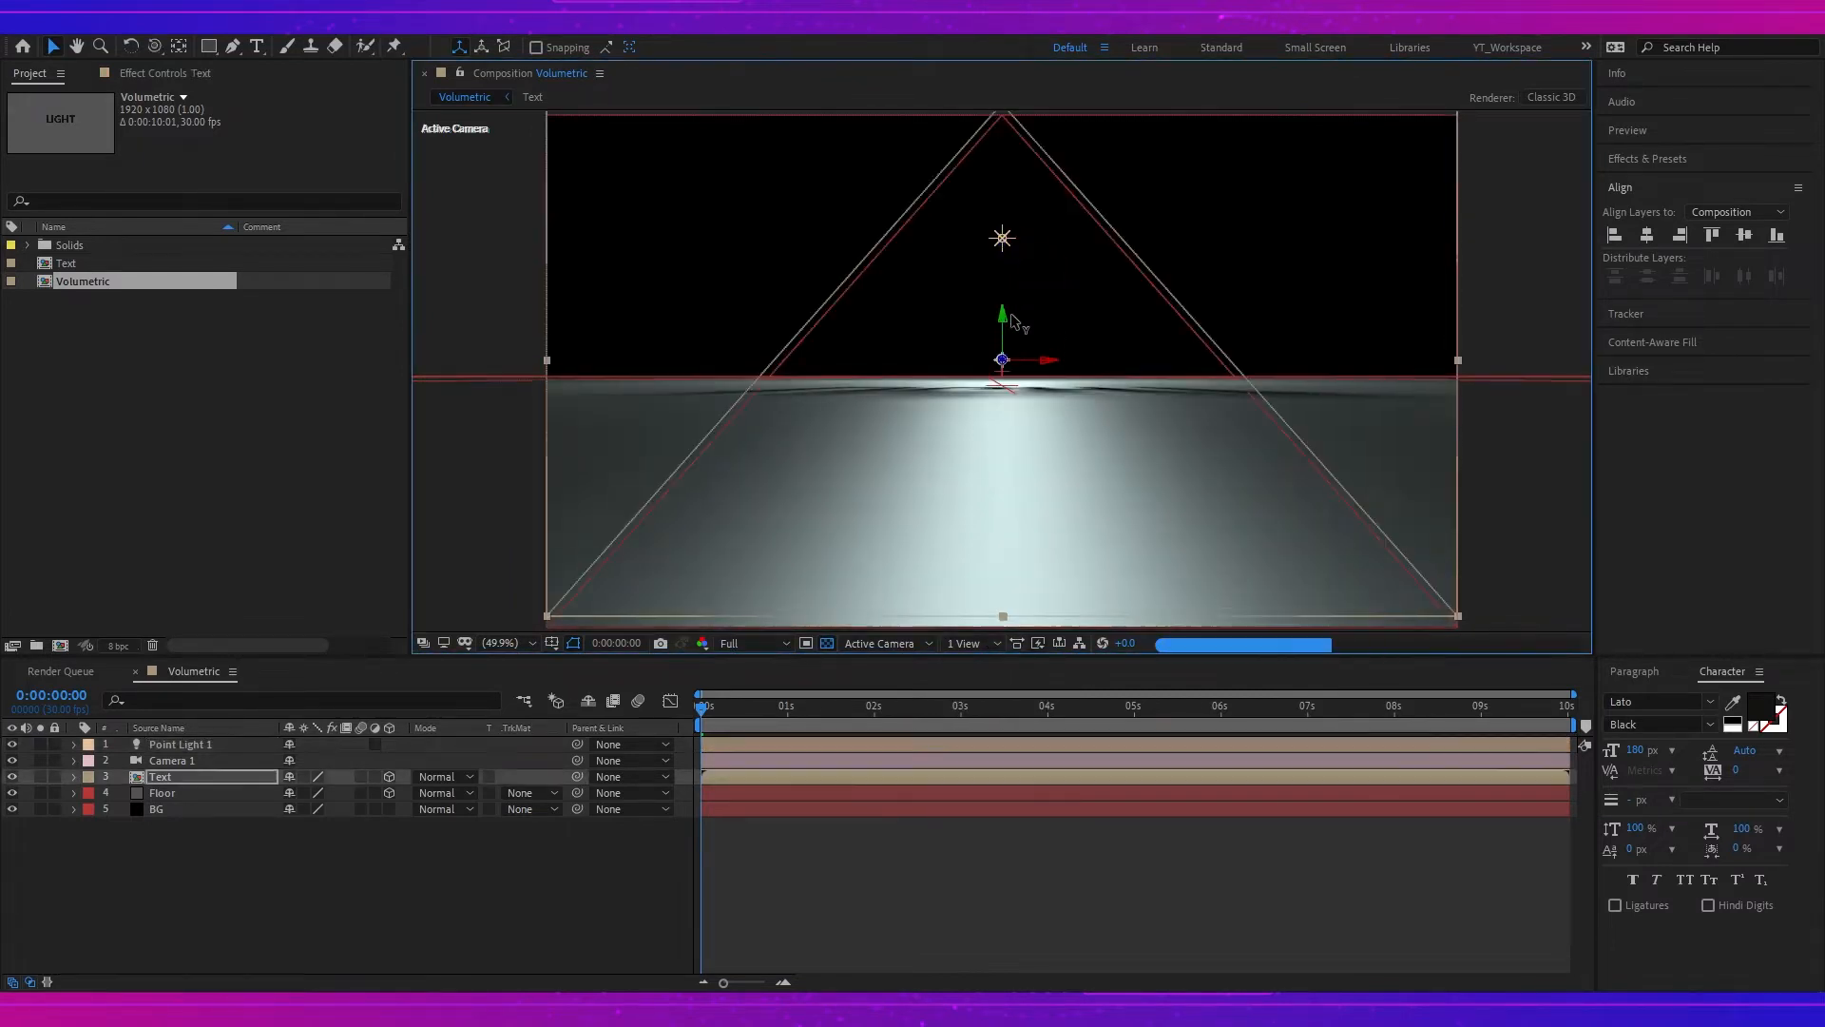
{"action": "left_click_drag", "start_coordinate": [1008, 322], "coordinate": [1043, 383]}
{"action": "left_click", "coordinate": [181, 795]}
{"action": "key", "text": "w"}
- Set the point light's Shadow Diffusion to 35 pixels and readjust it to 40 pixels
{"action": "left_click", "coordinate": [209, 743]}
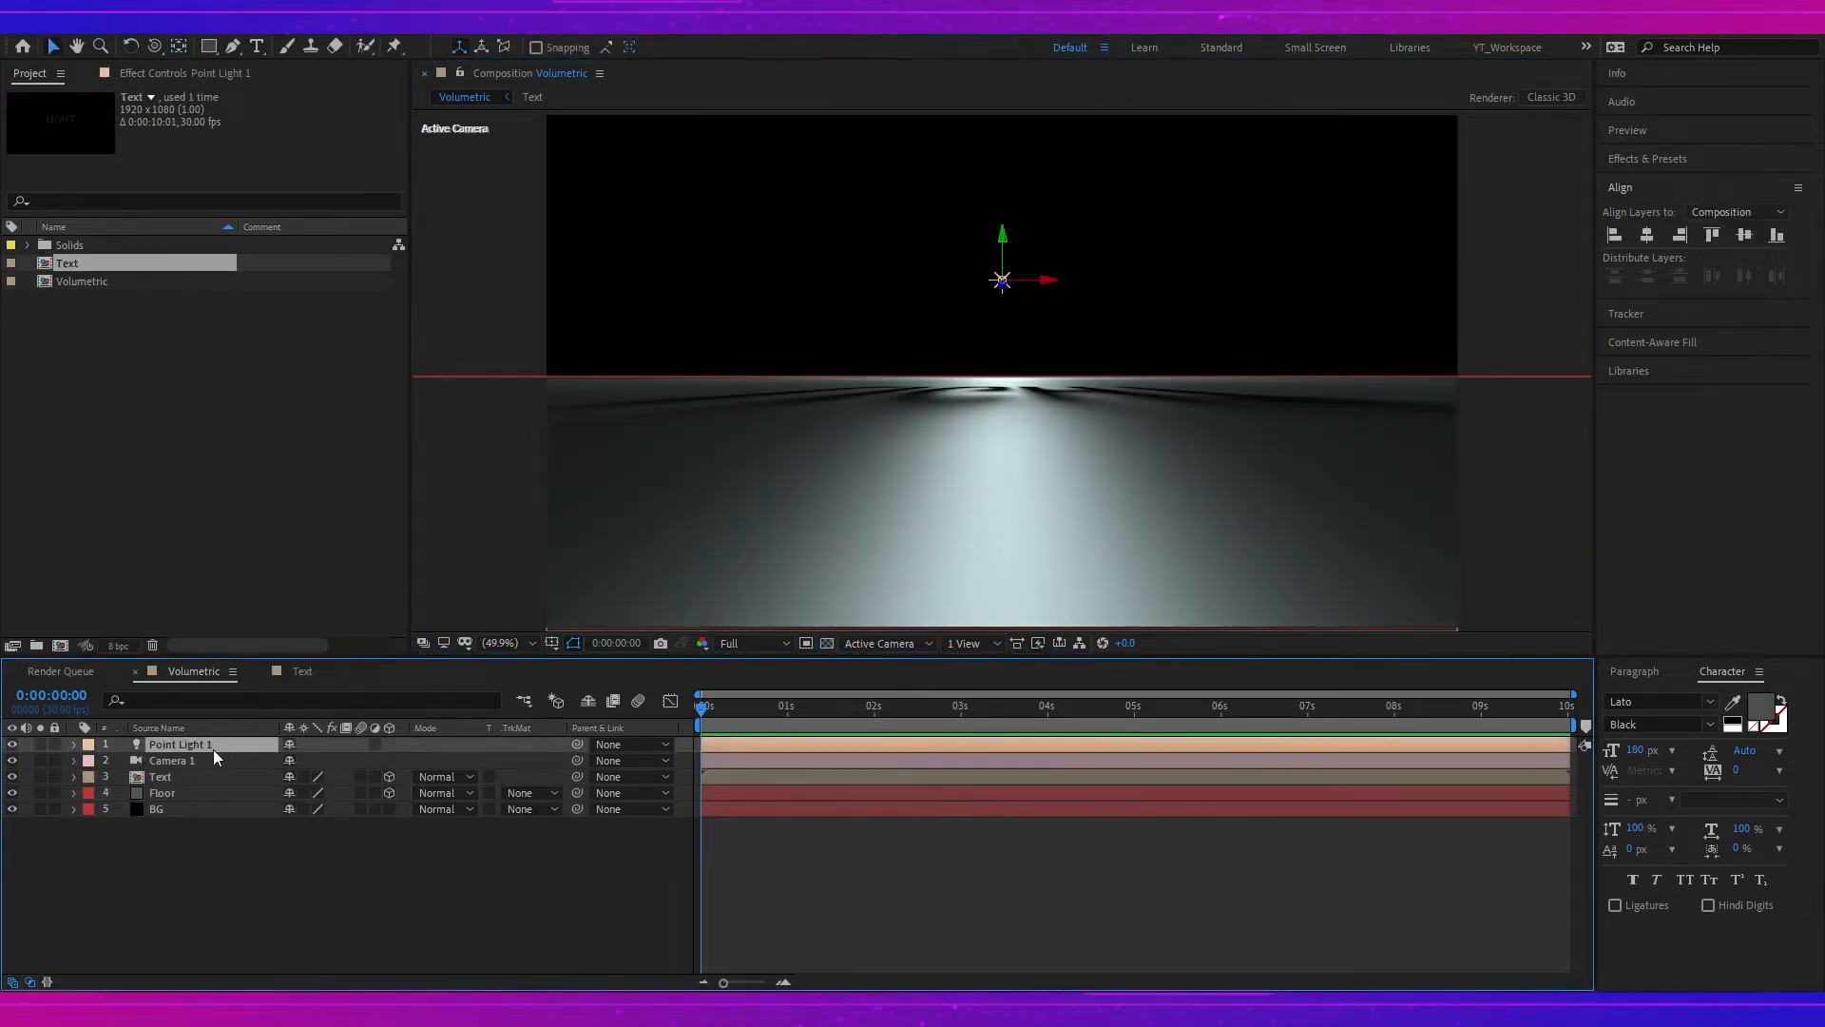
{"action": "key", "text": "a"}
{"action": "key", "text": "a"}
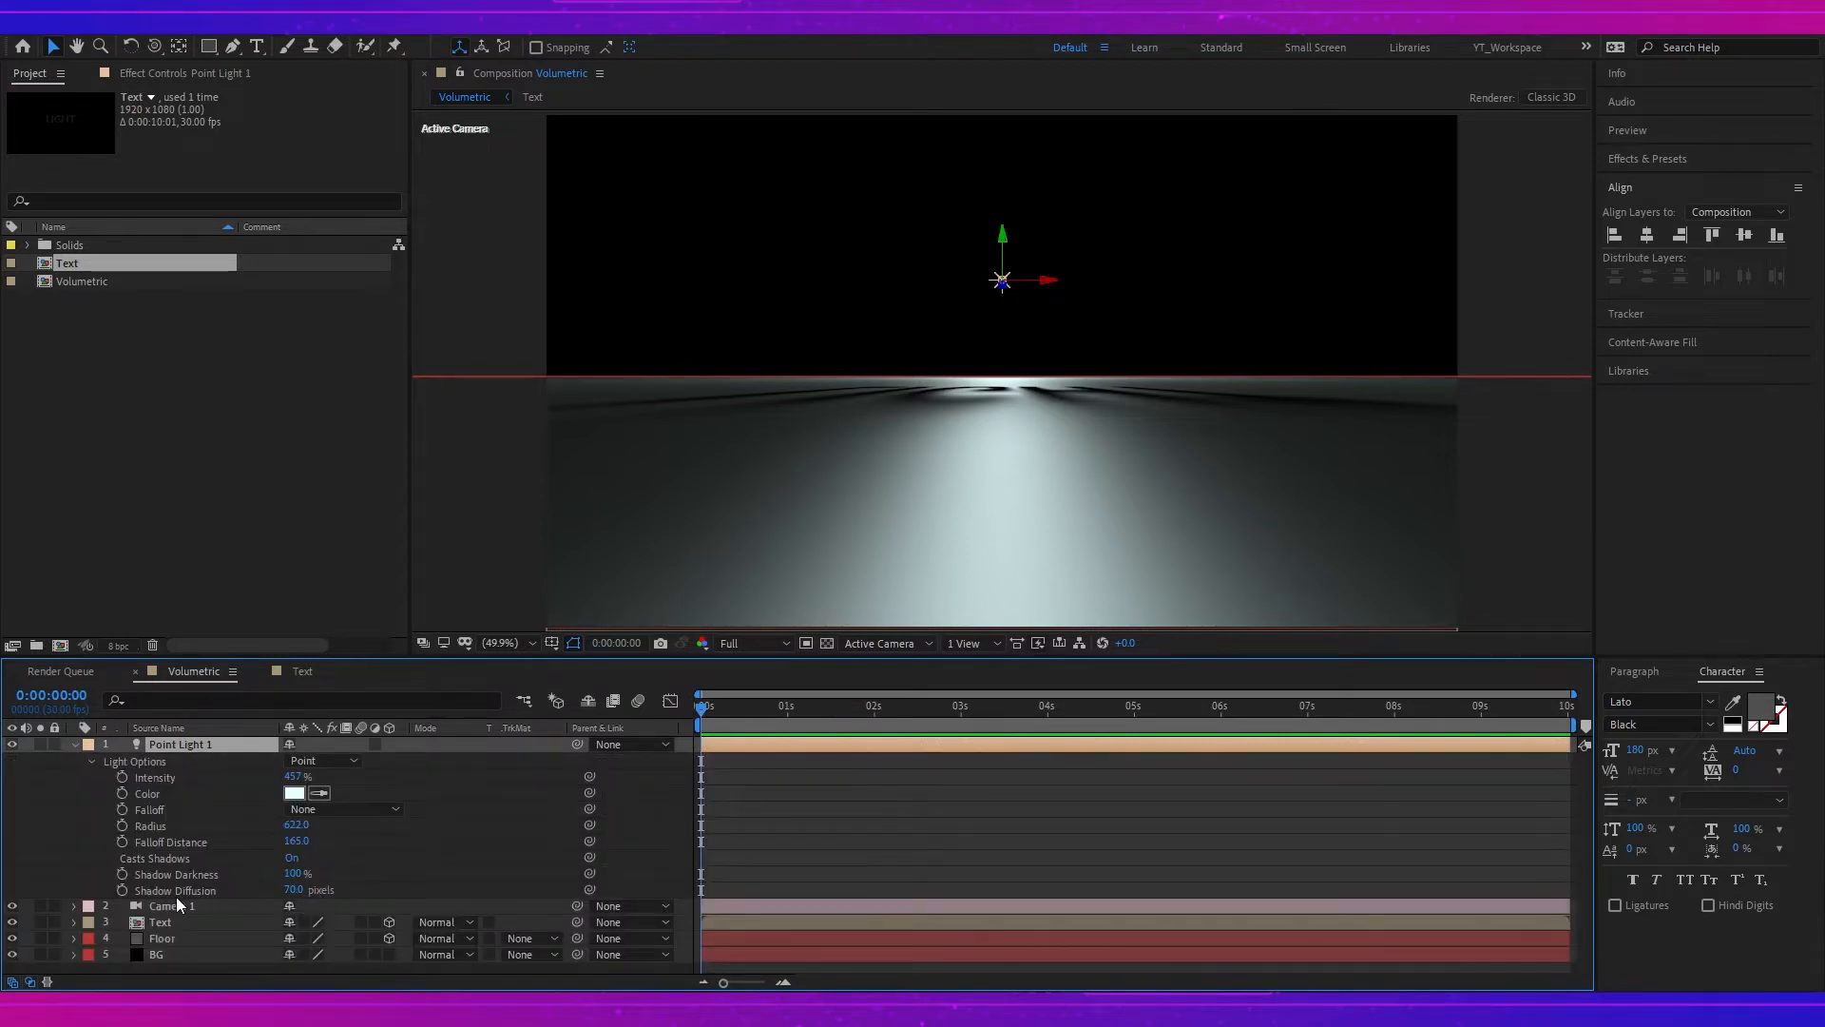
{"action": "left_click", "coordinate": [300, 891]}
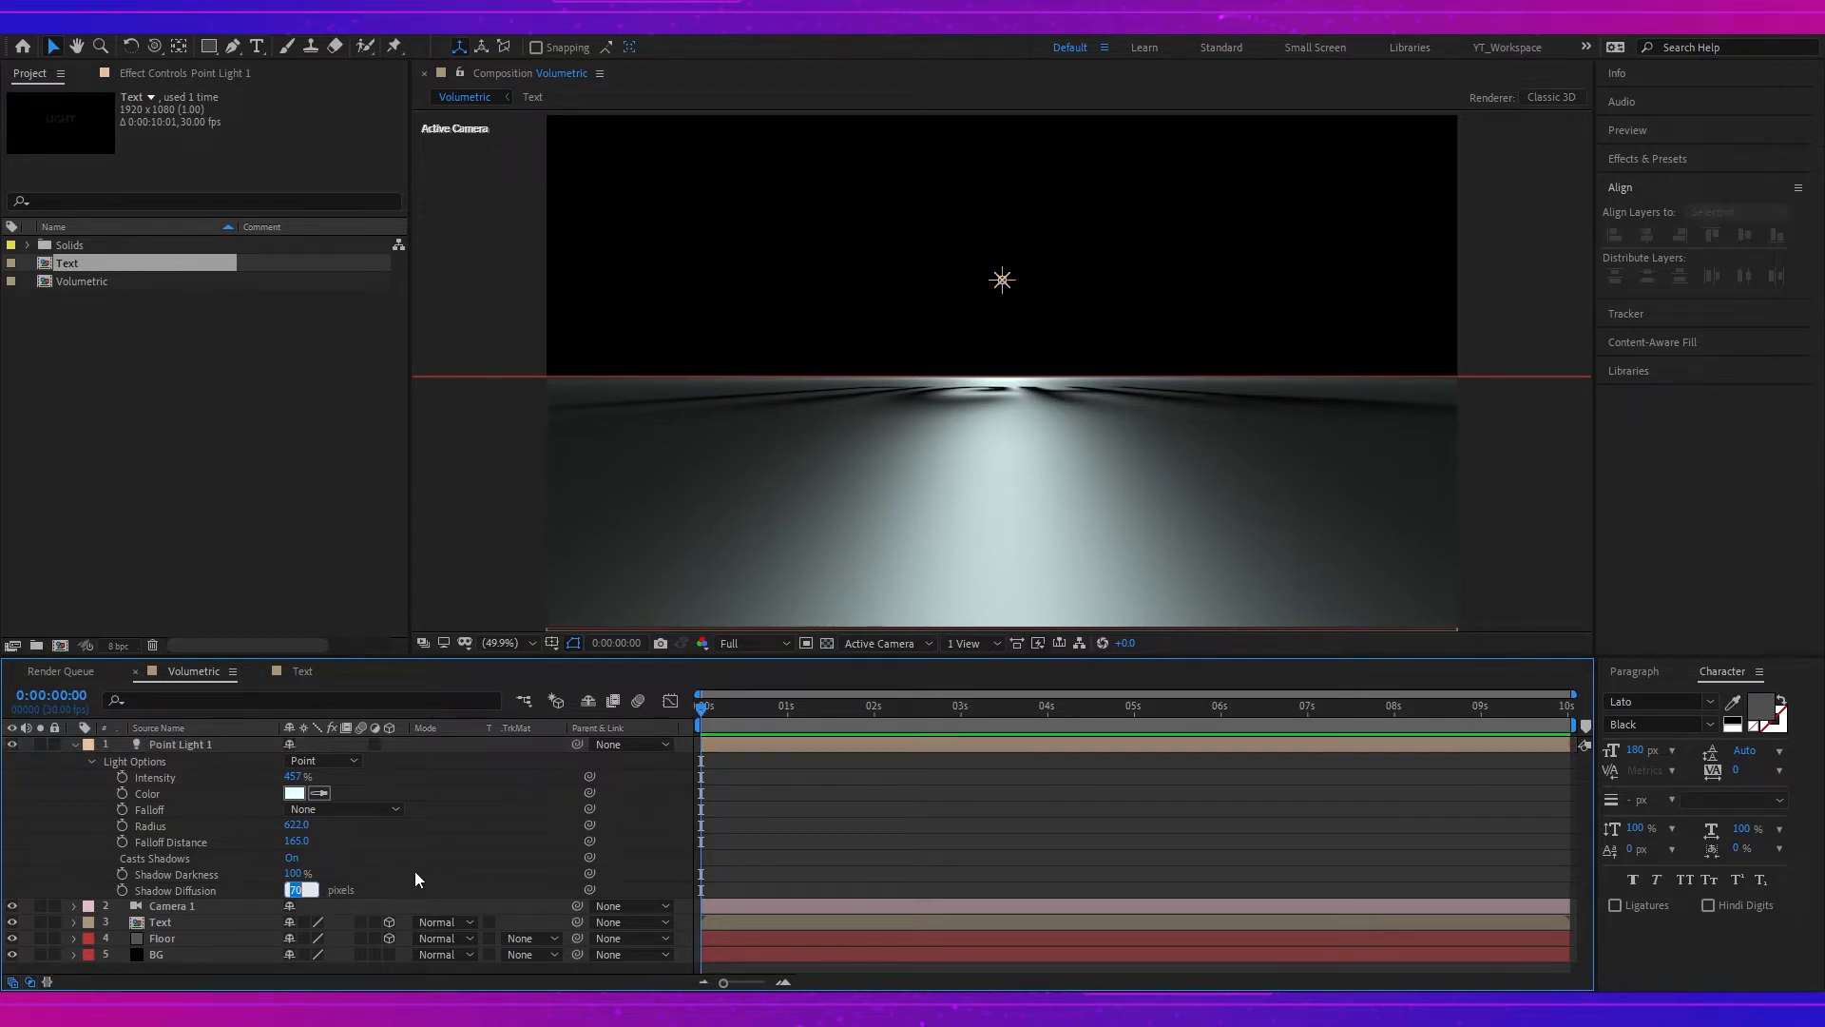
{"action": "type", "text": "35"}
{"action": "key", "text": "Return"}
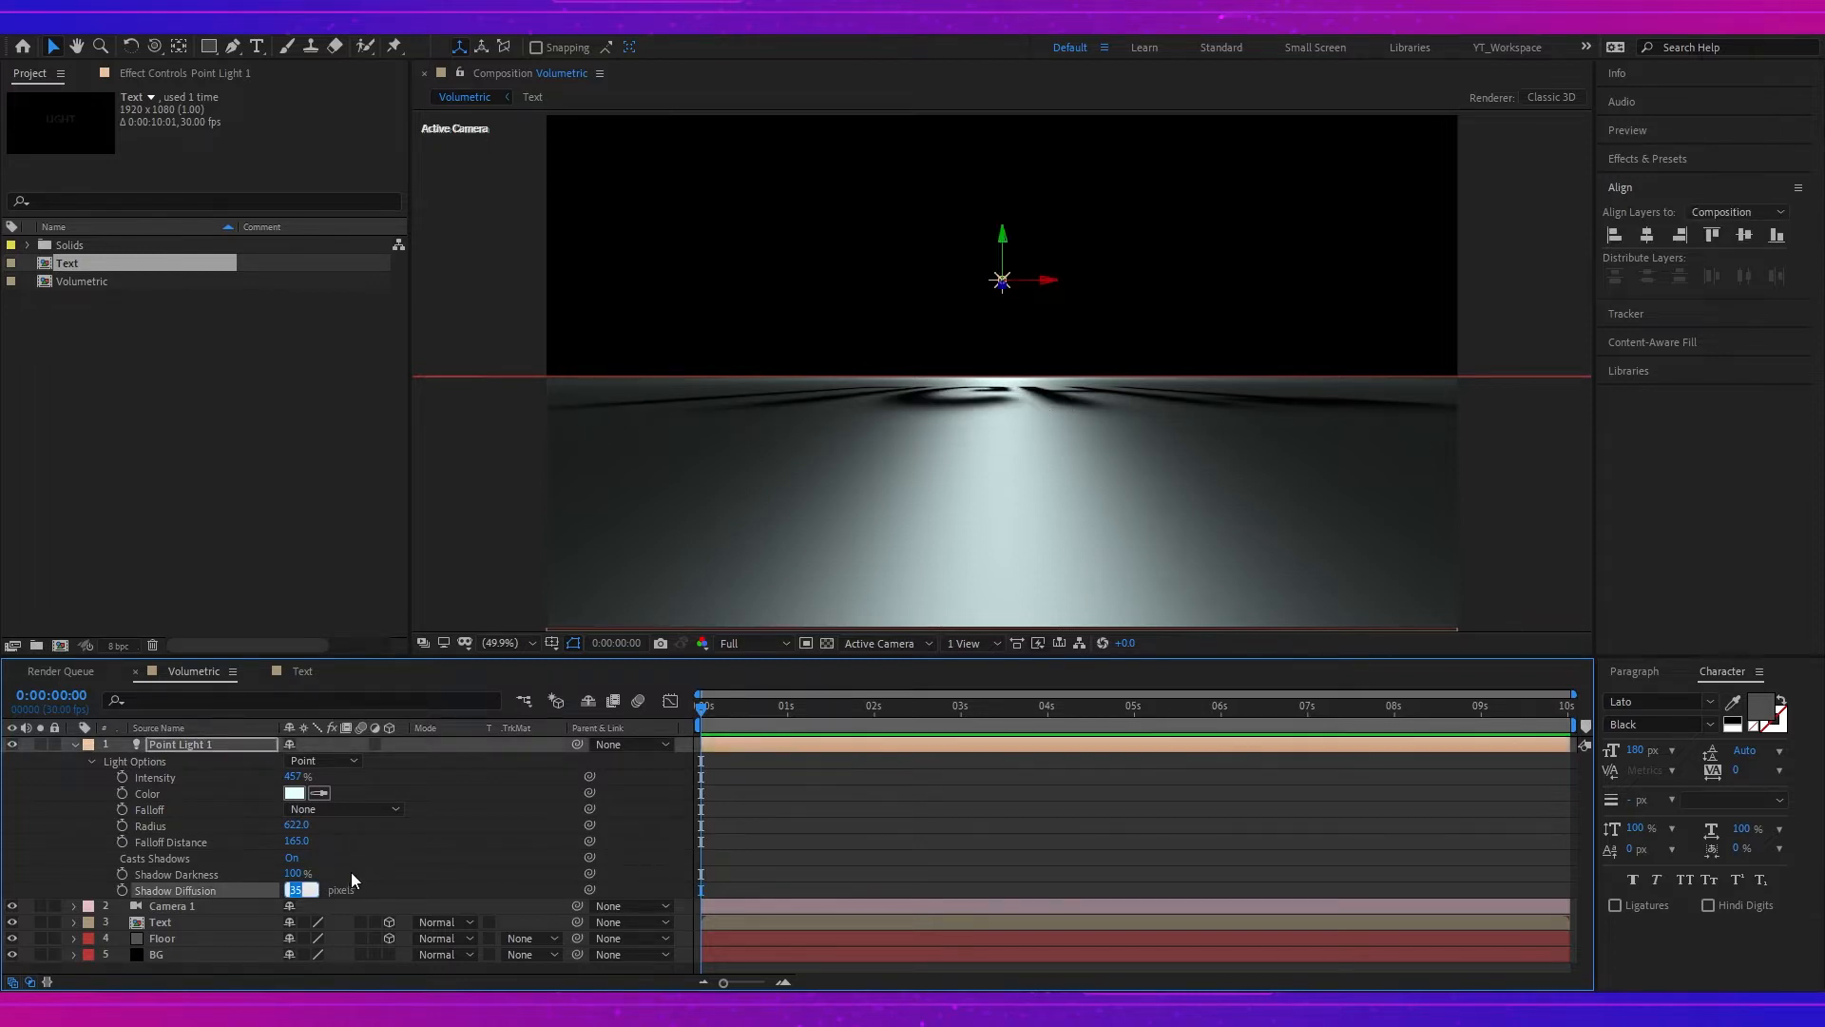
{"action": "type", "text": "40"}
{"action": "key", "text": "Return"}
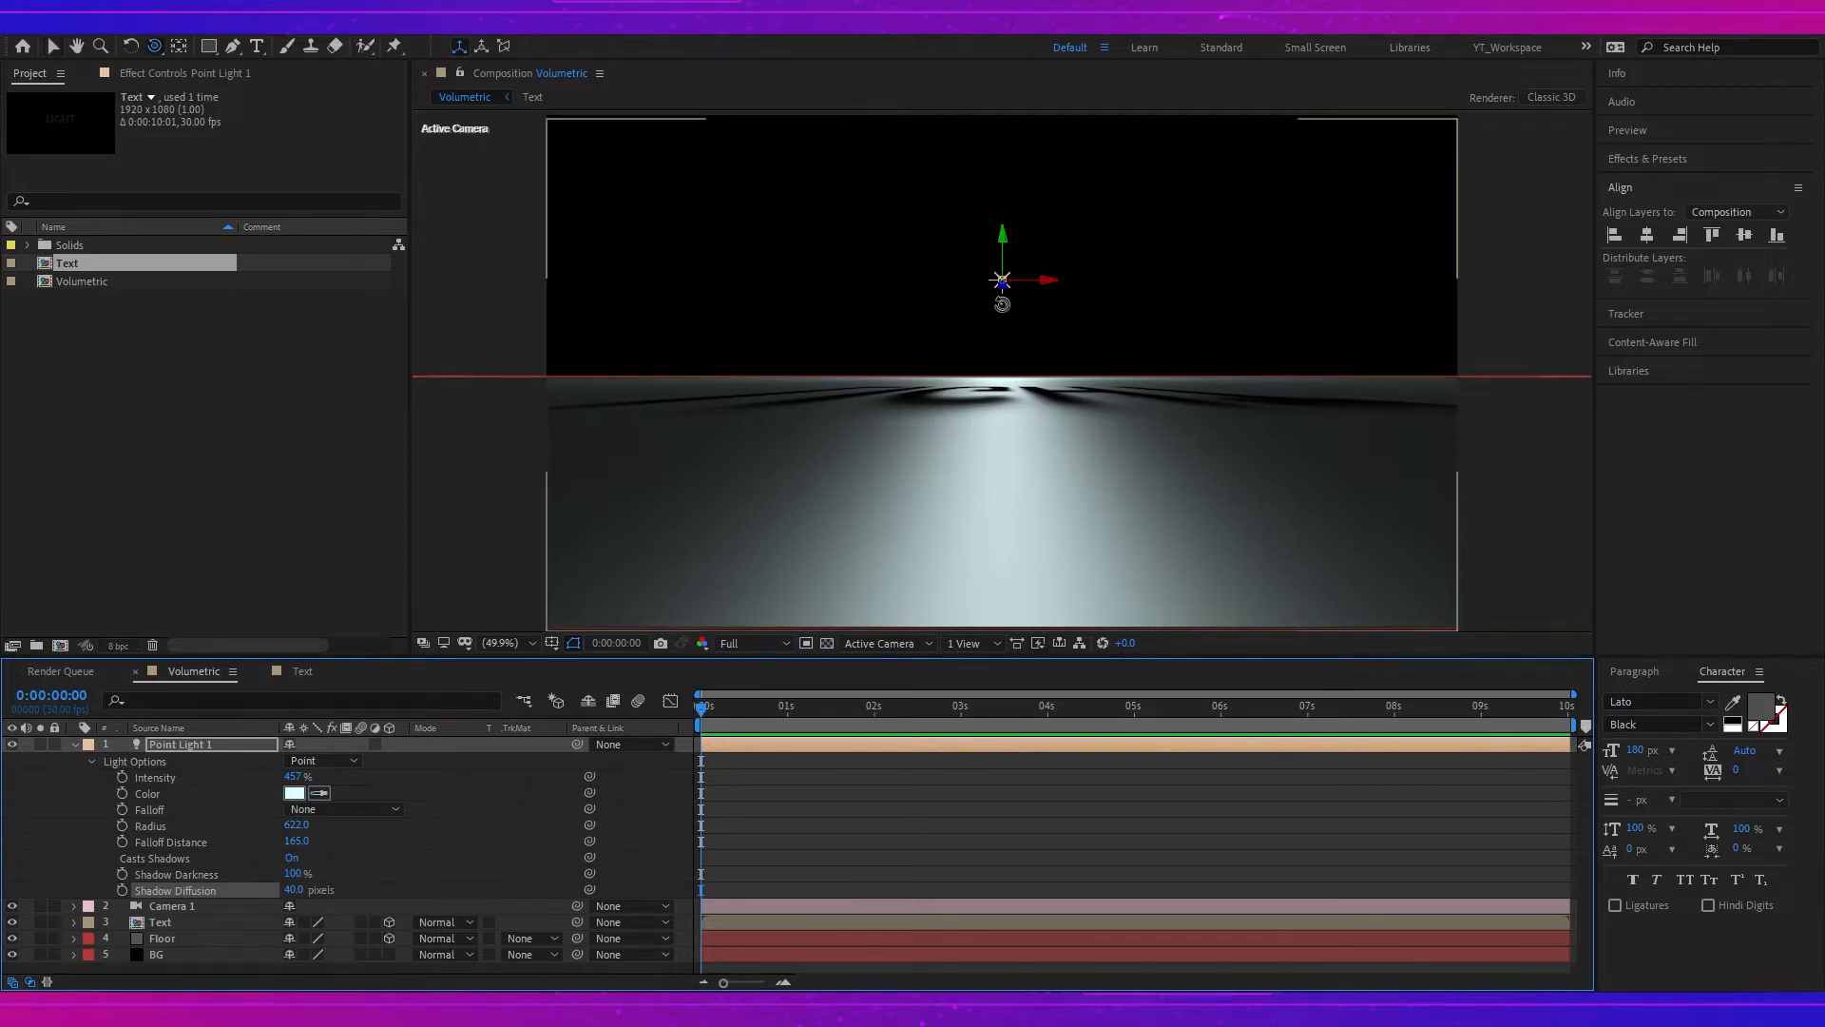
- Set the Shadow Map Resolution to 500 in the Classic 3D renderer options
{"action": "key", "text": "c"}
{"action": "left_click_drag", "start_coordinate": [972, 418], "coordinate": [1002, 311]}
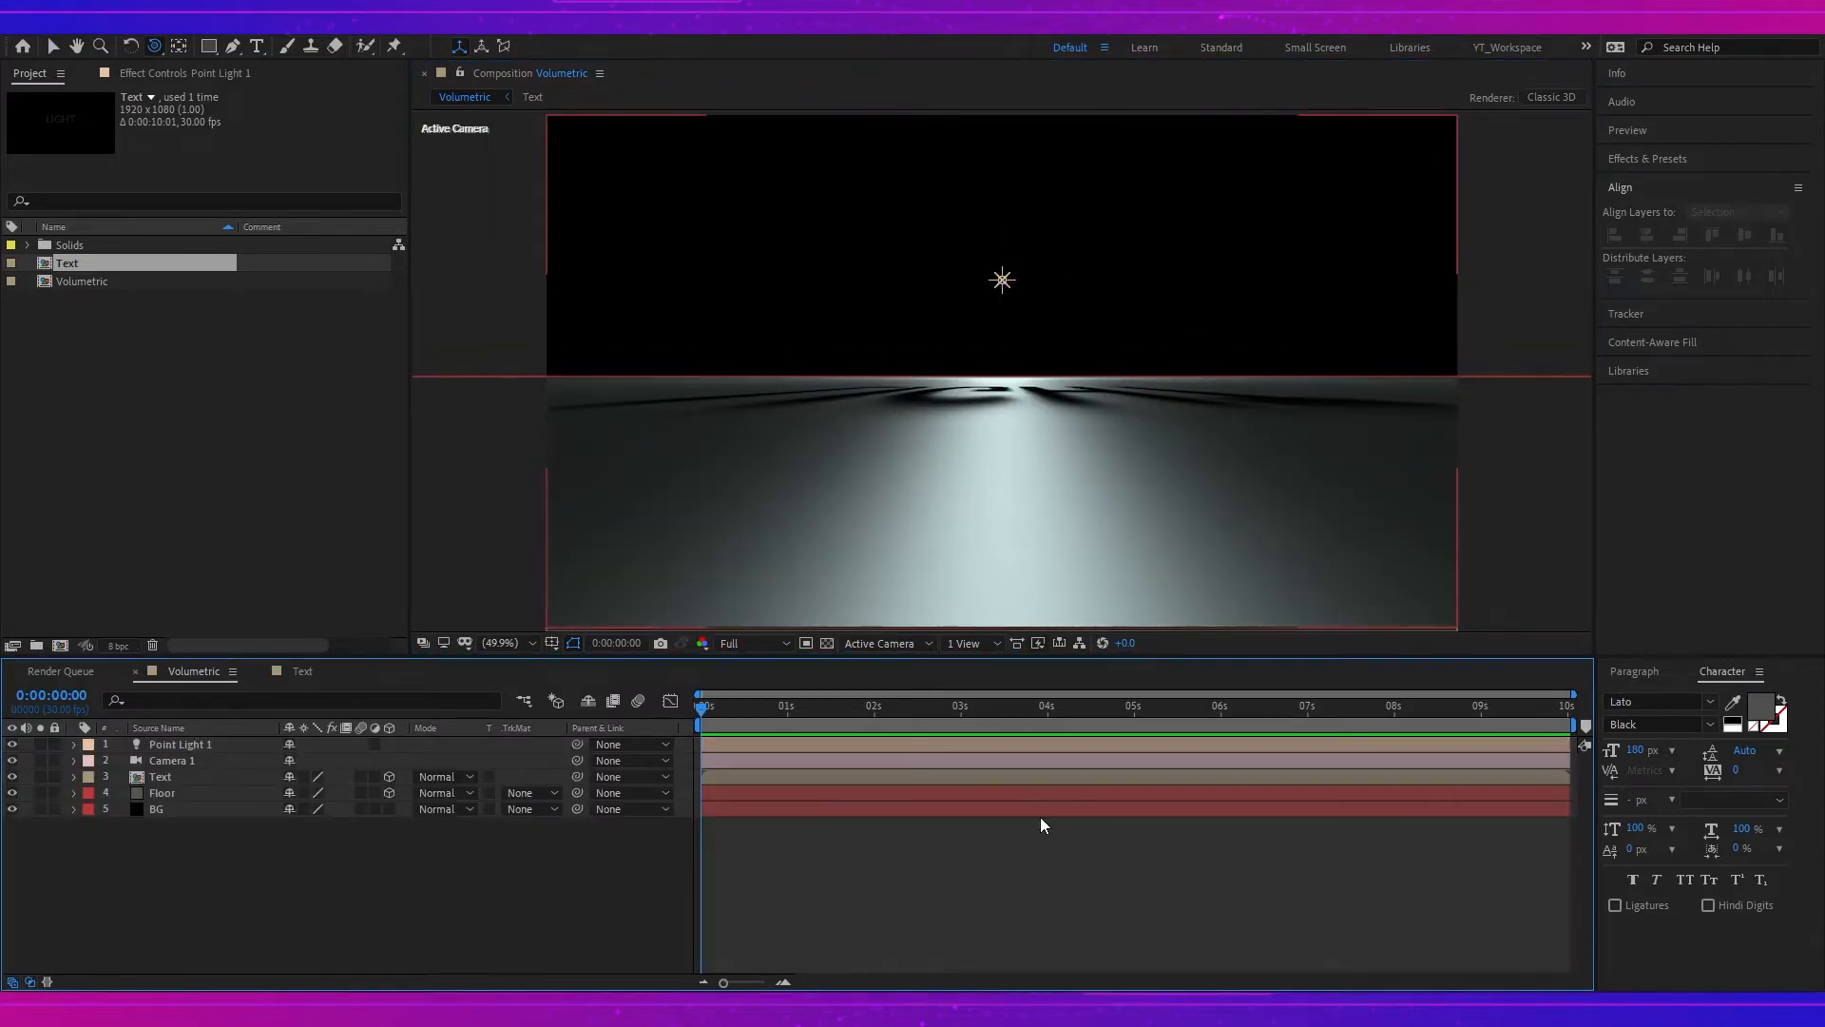
{"action": "left_click", "coordinate": [1039, 643]}
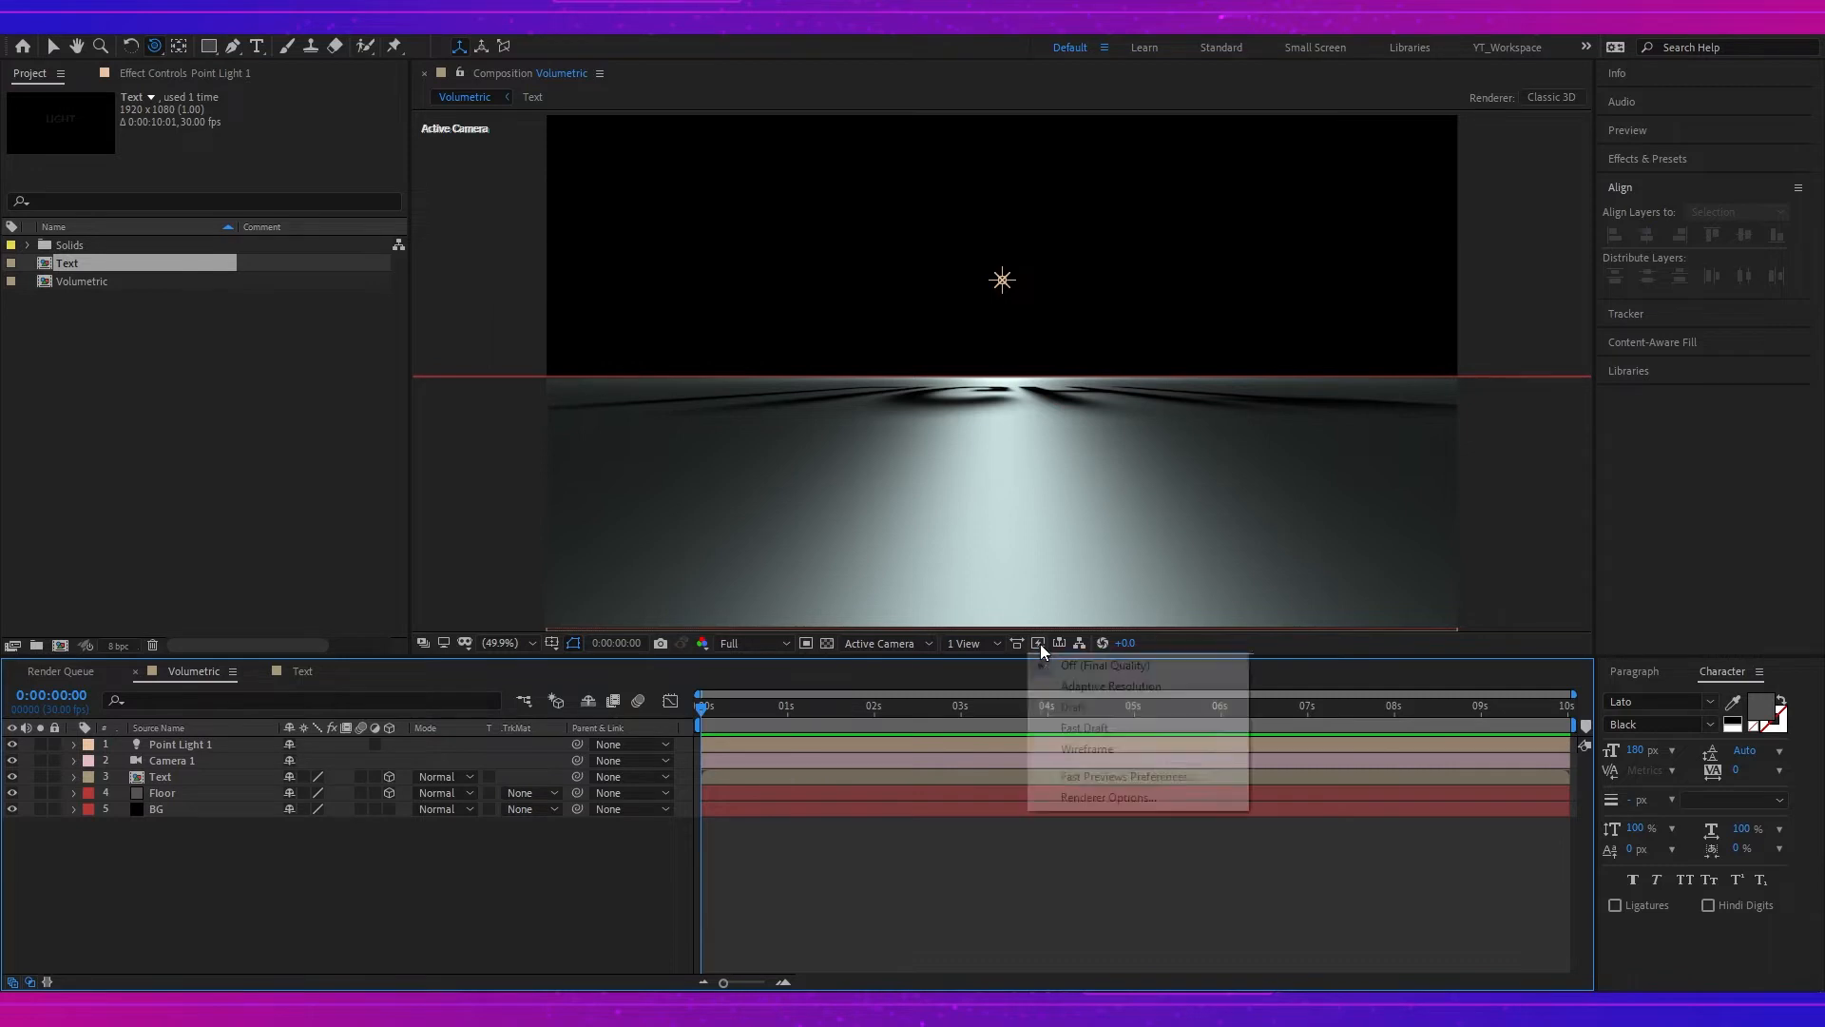
{"action": "left_click", "coordinate": [1126, 799]}
{"action": "left_click", "coordinate": [985, 484]}
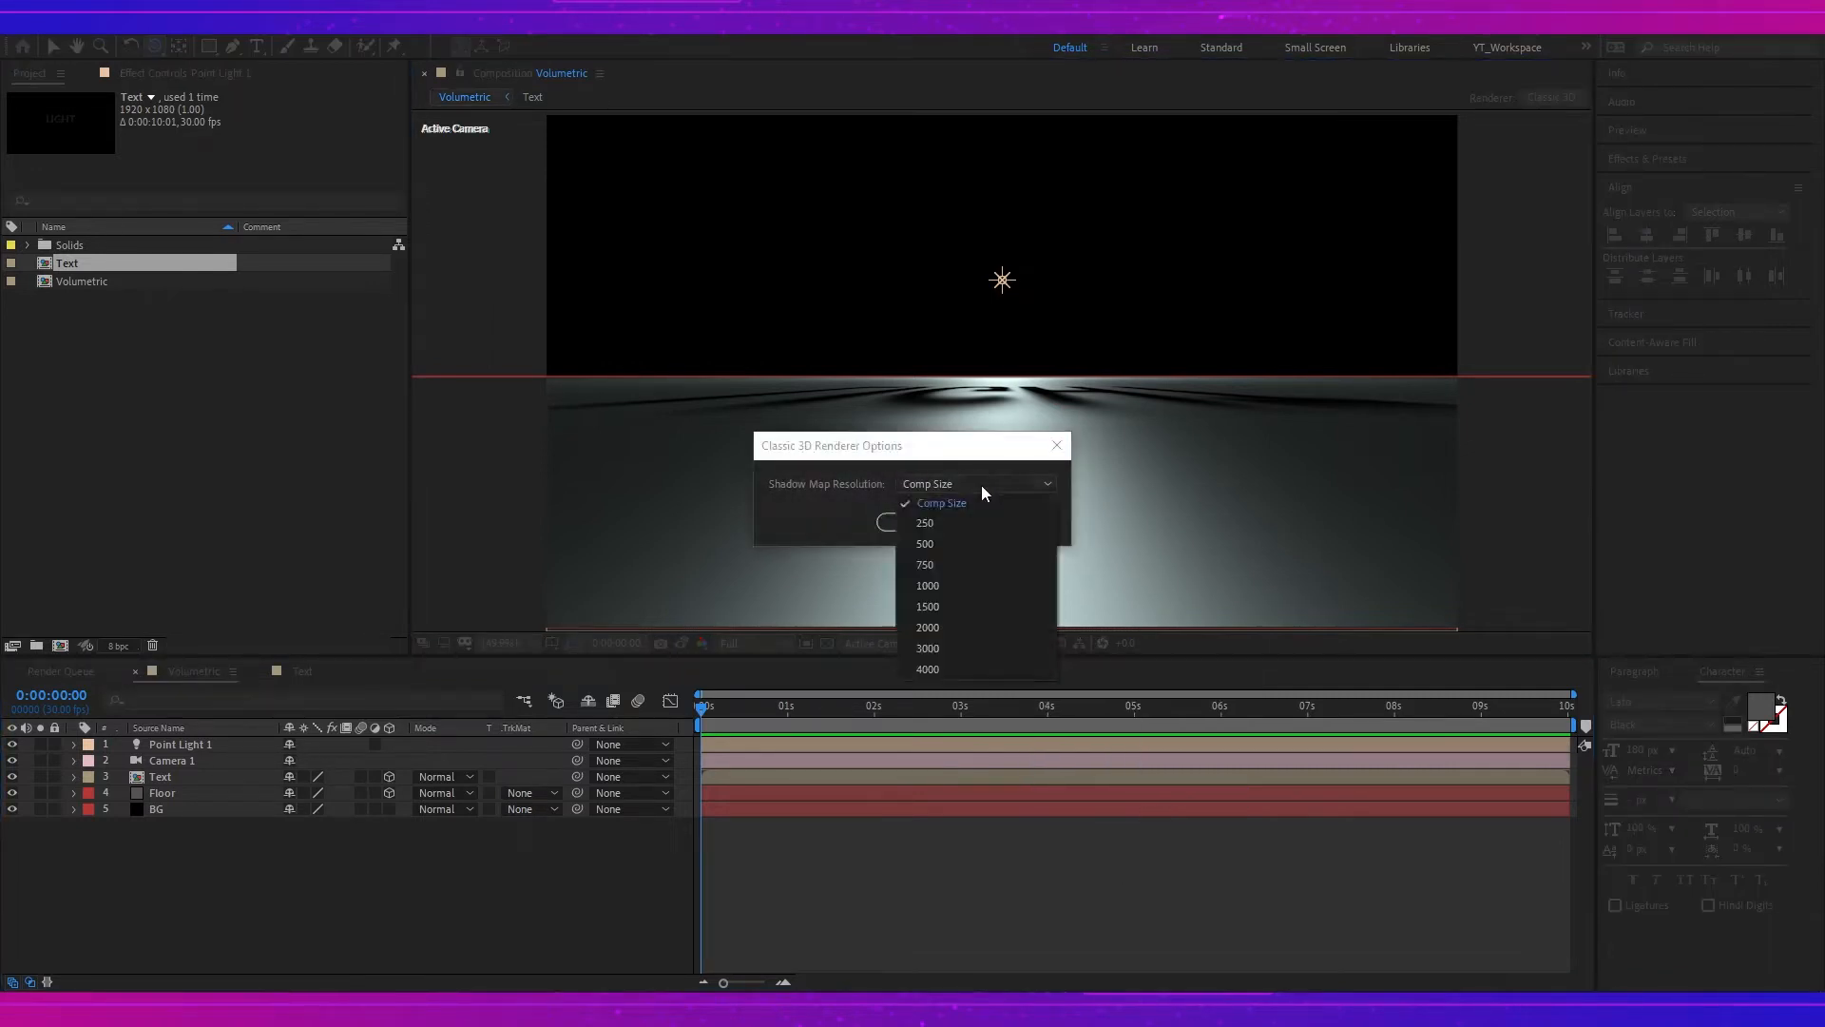
{"action": "left_click", "coordinate": [957, 543]}
{"action": "left_click", "coordinate": [920, 522]}
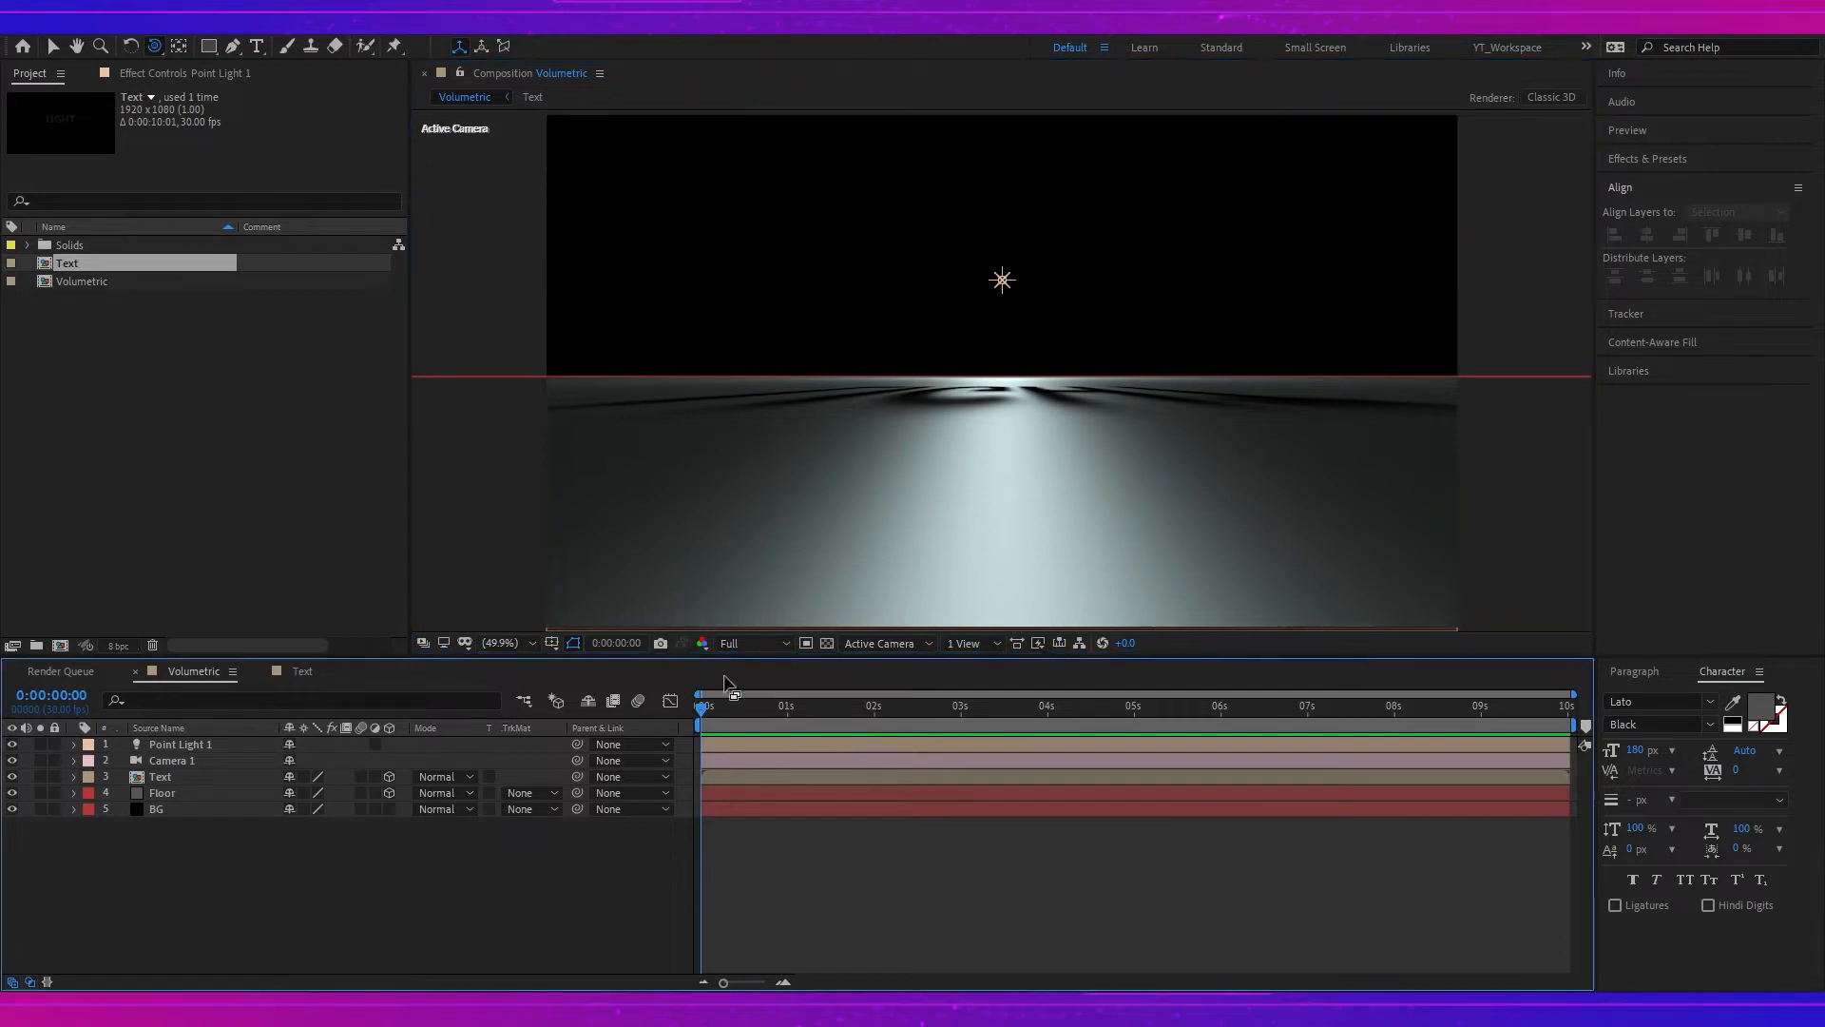
- Create a white (FFFFFF) 1920 × 1080 solid named Light Source
{"action": "right_click", "coordinate": [470, 842]}
{"action": "mouse_move", "coordinate": [642, 632]}
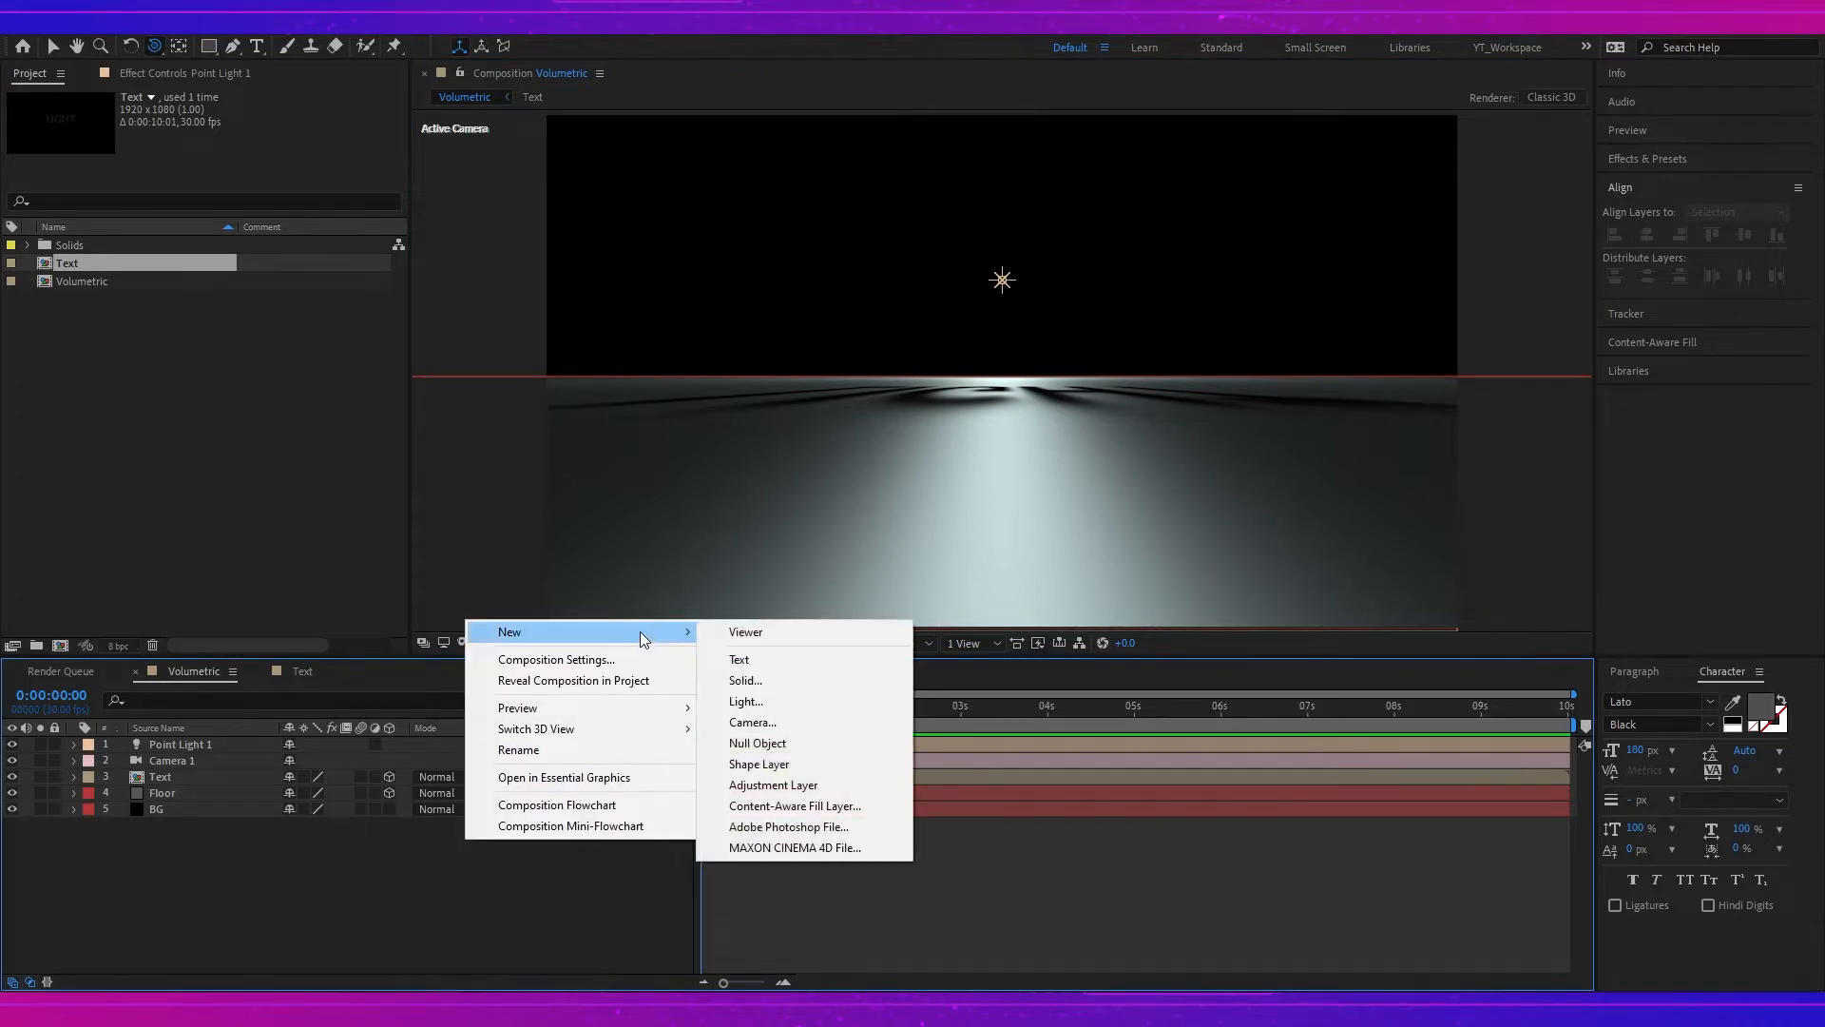
{"action": "left_click", "coordinate": [790, 681]}
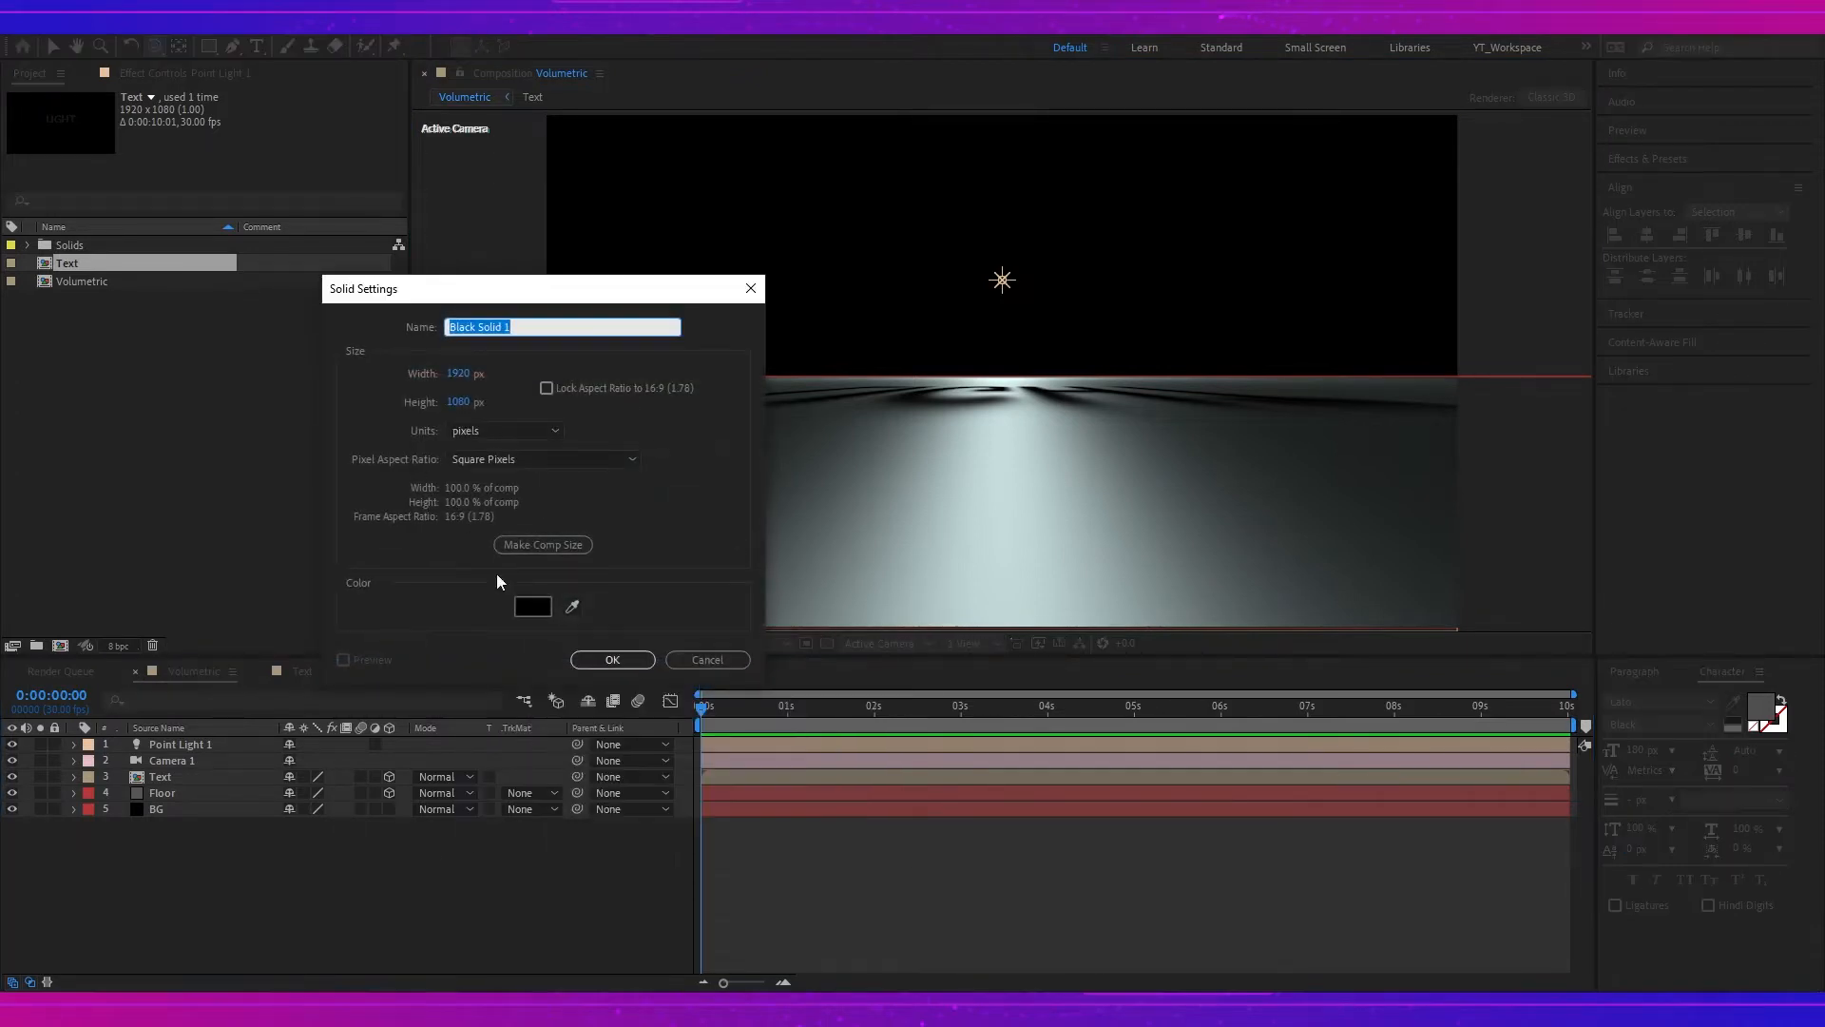
{"action": "left_click", "coordinate": [533, 606]}
{"action": "type", "text": "ffffff"}
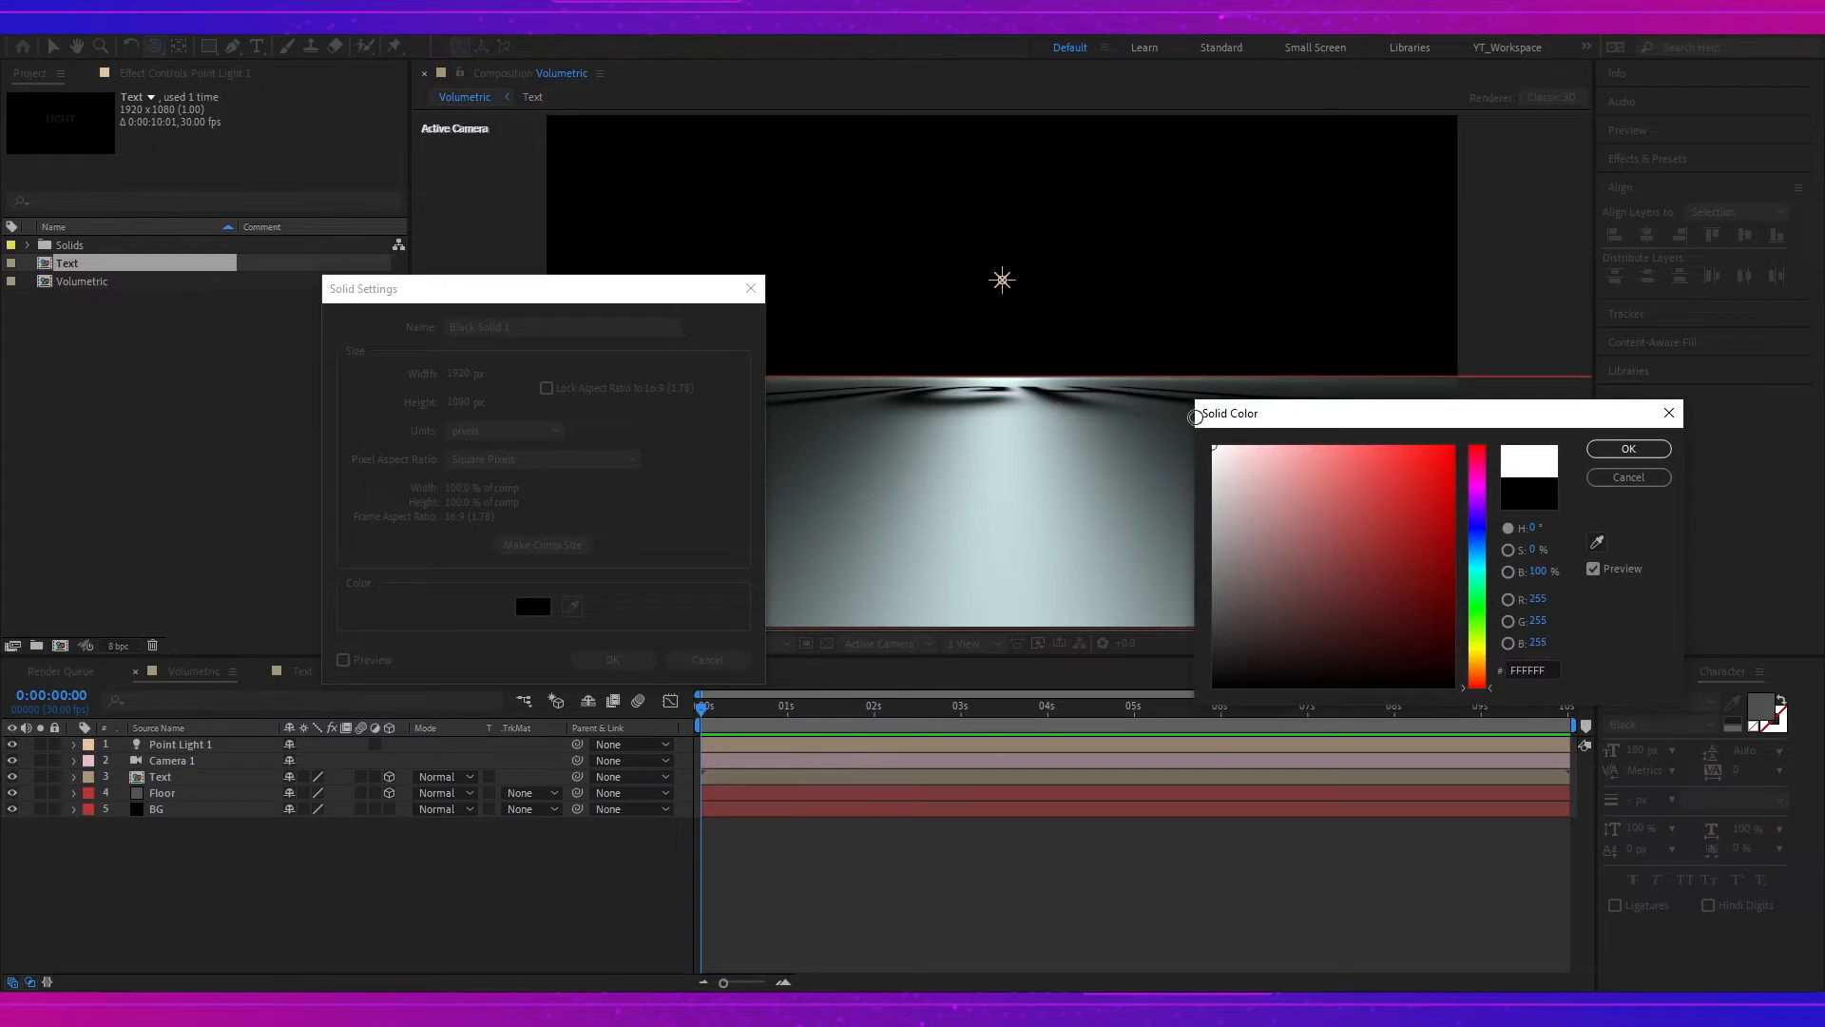
{"action": "left_click", "coordinate": [1629, 449]}
{"action": "left_click", "coordinate": [511, 332]}
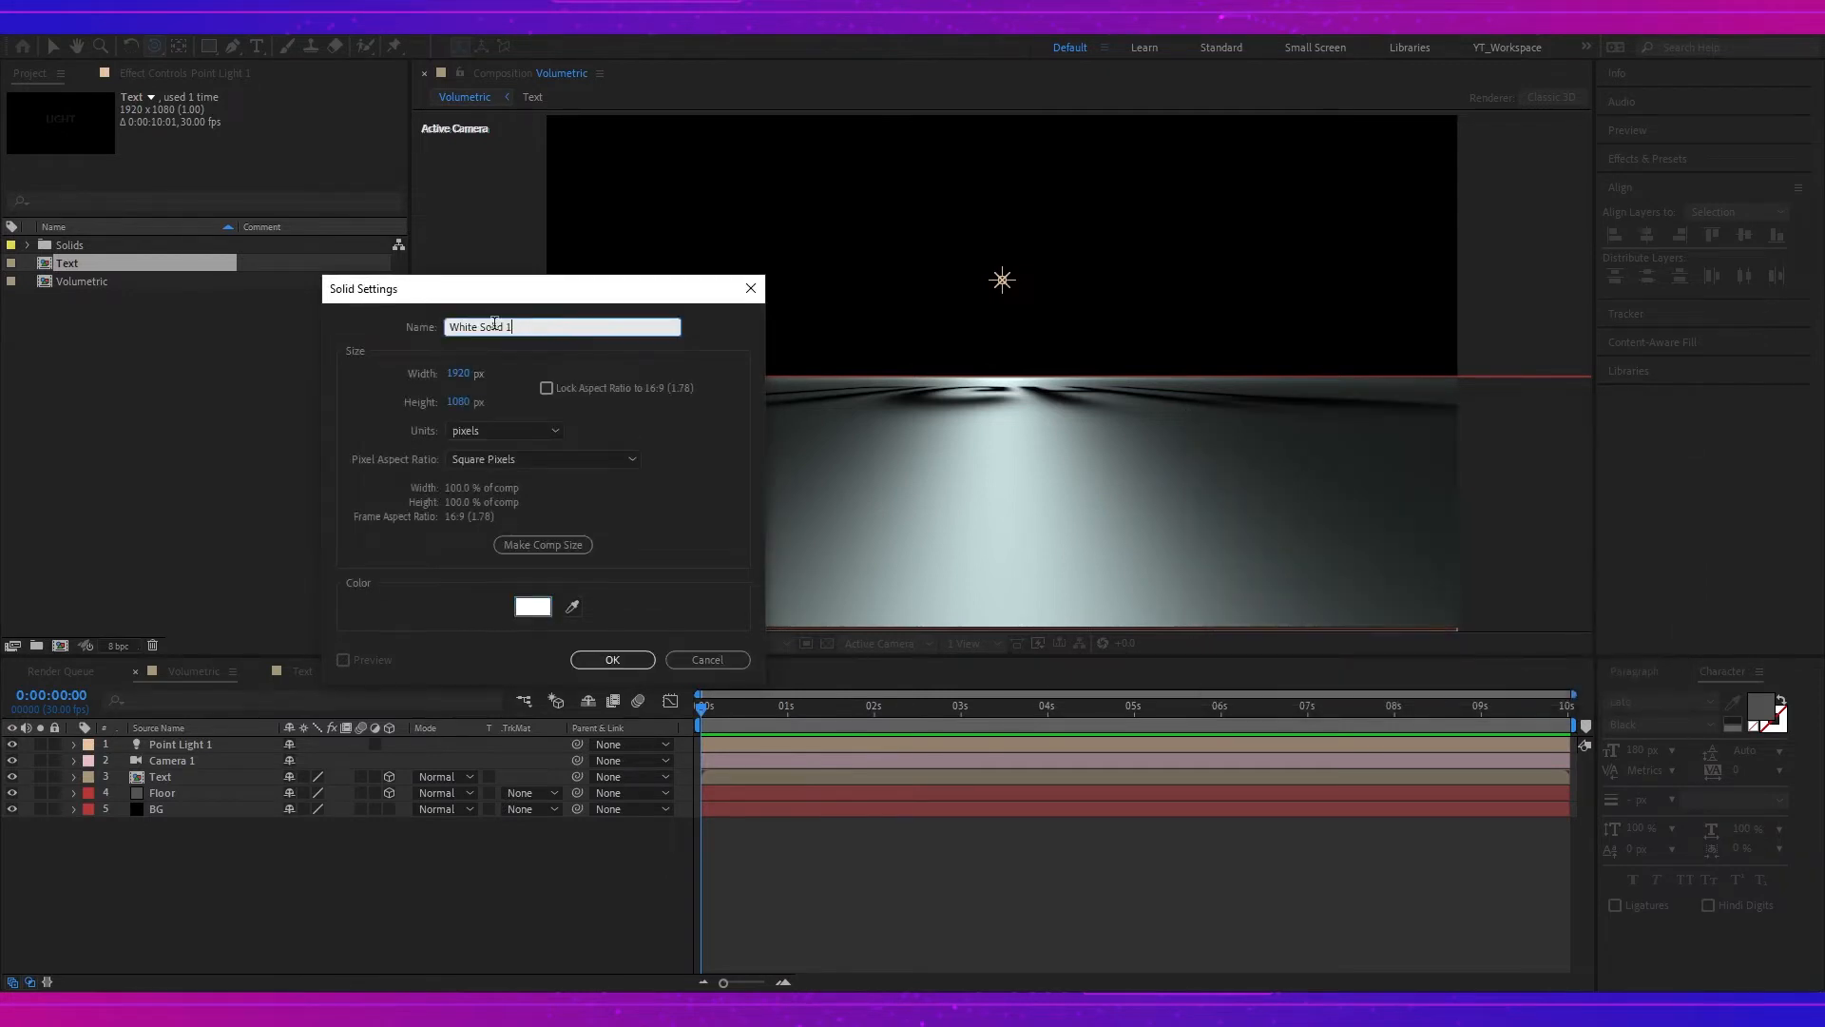
{"action": "type", "text": "Light Source"}
{"action": "left_click", "coordinate": [610, 659]}
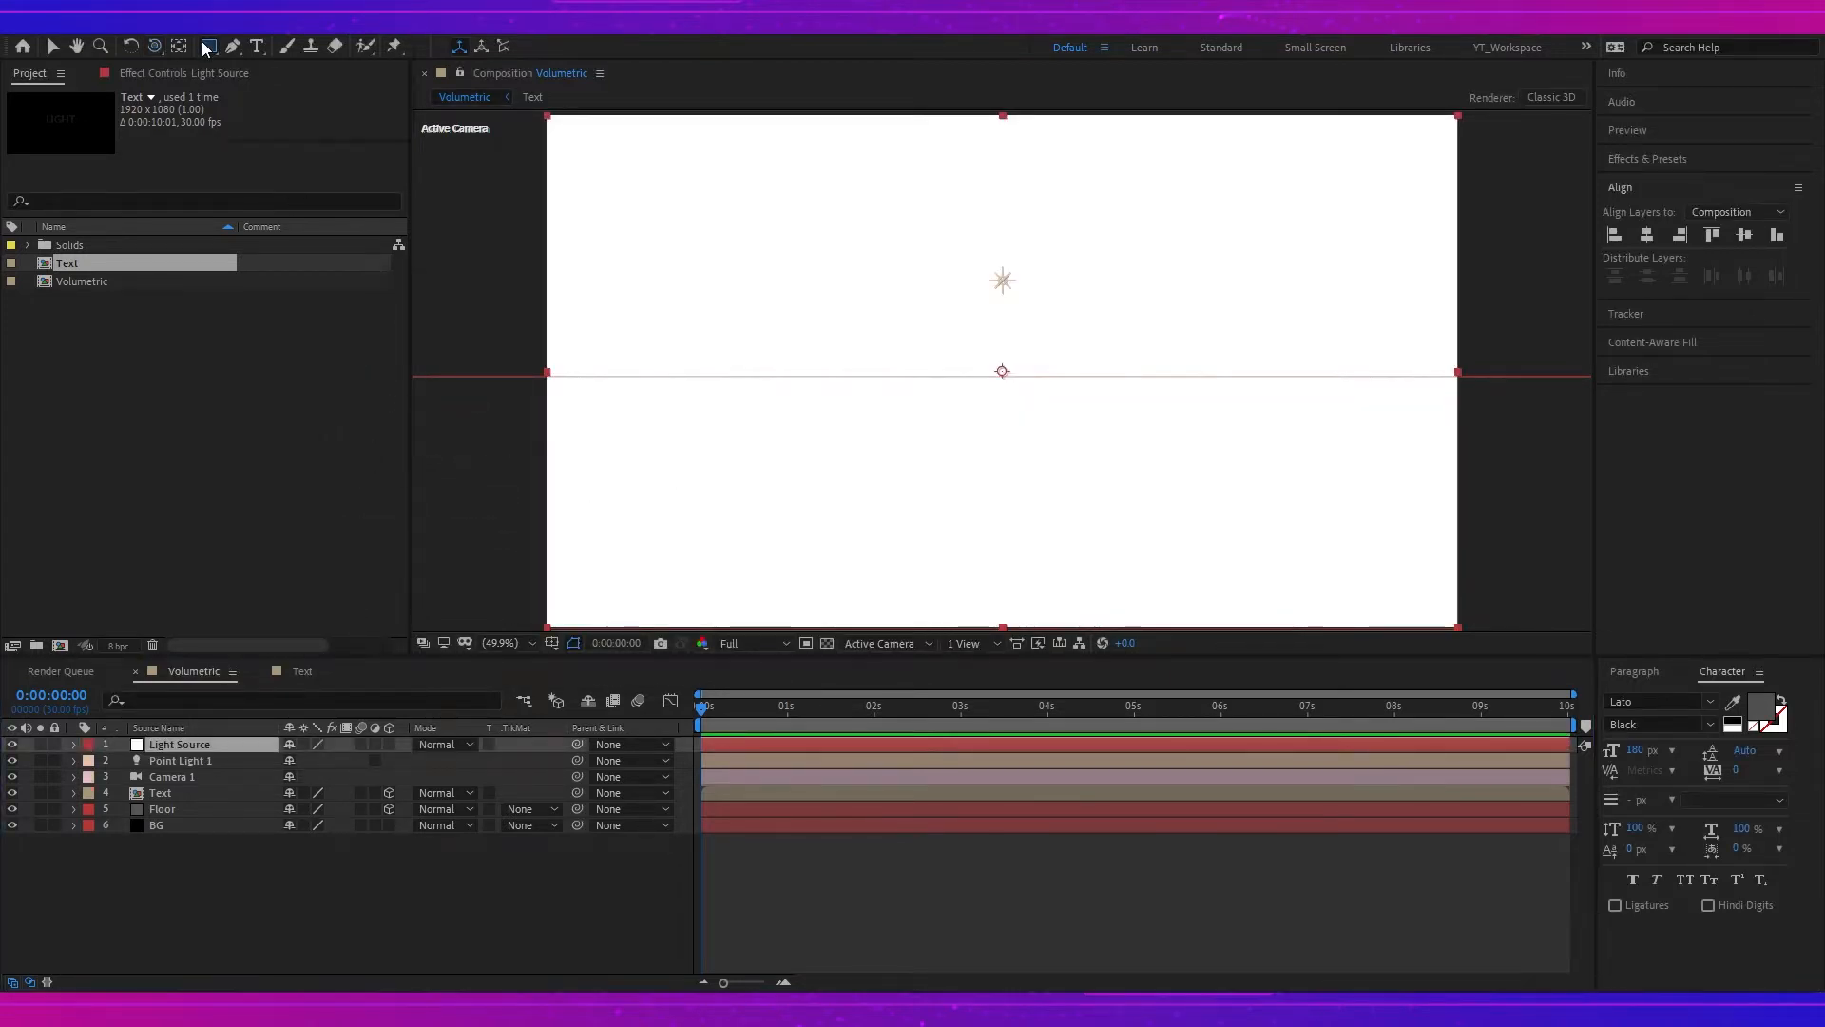
- Mask the Light Source solid with a small circle at the composition's centre and make it a 3D layer
{"action": "left_click_drag", "start_coordinate": [206, 50], "coordinate": [343, 97]}
{"action": "left_click_drag", "start_coordinate": [1002, 370], "coordinate": [1058, 400]}
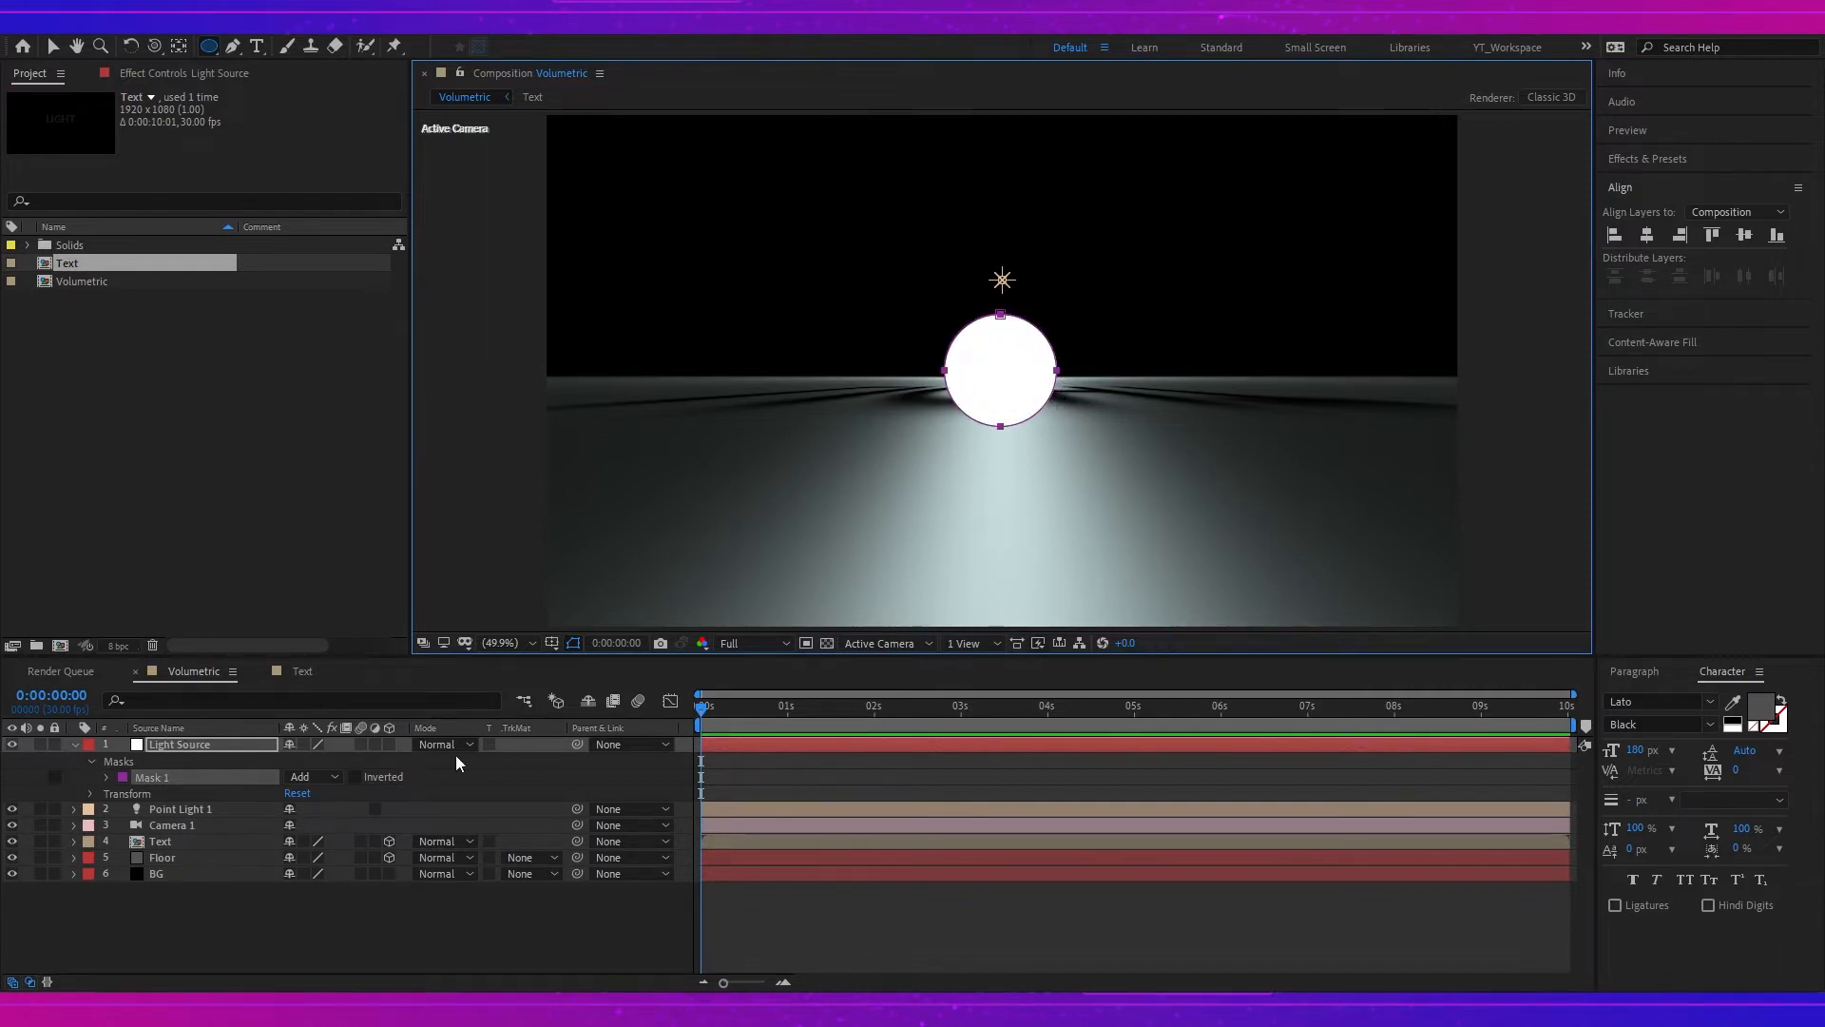
{"action": "left_click", "coordinate": [389, 744]}
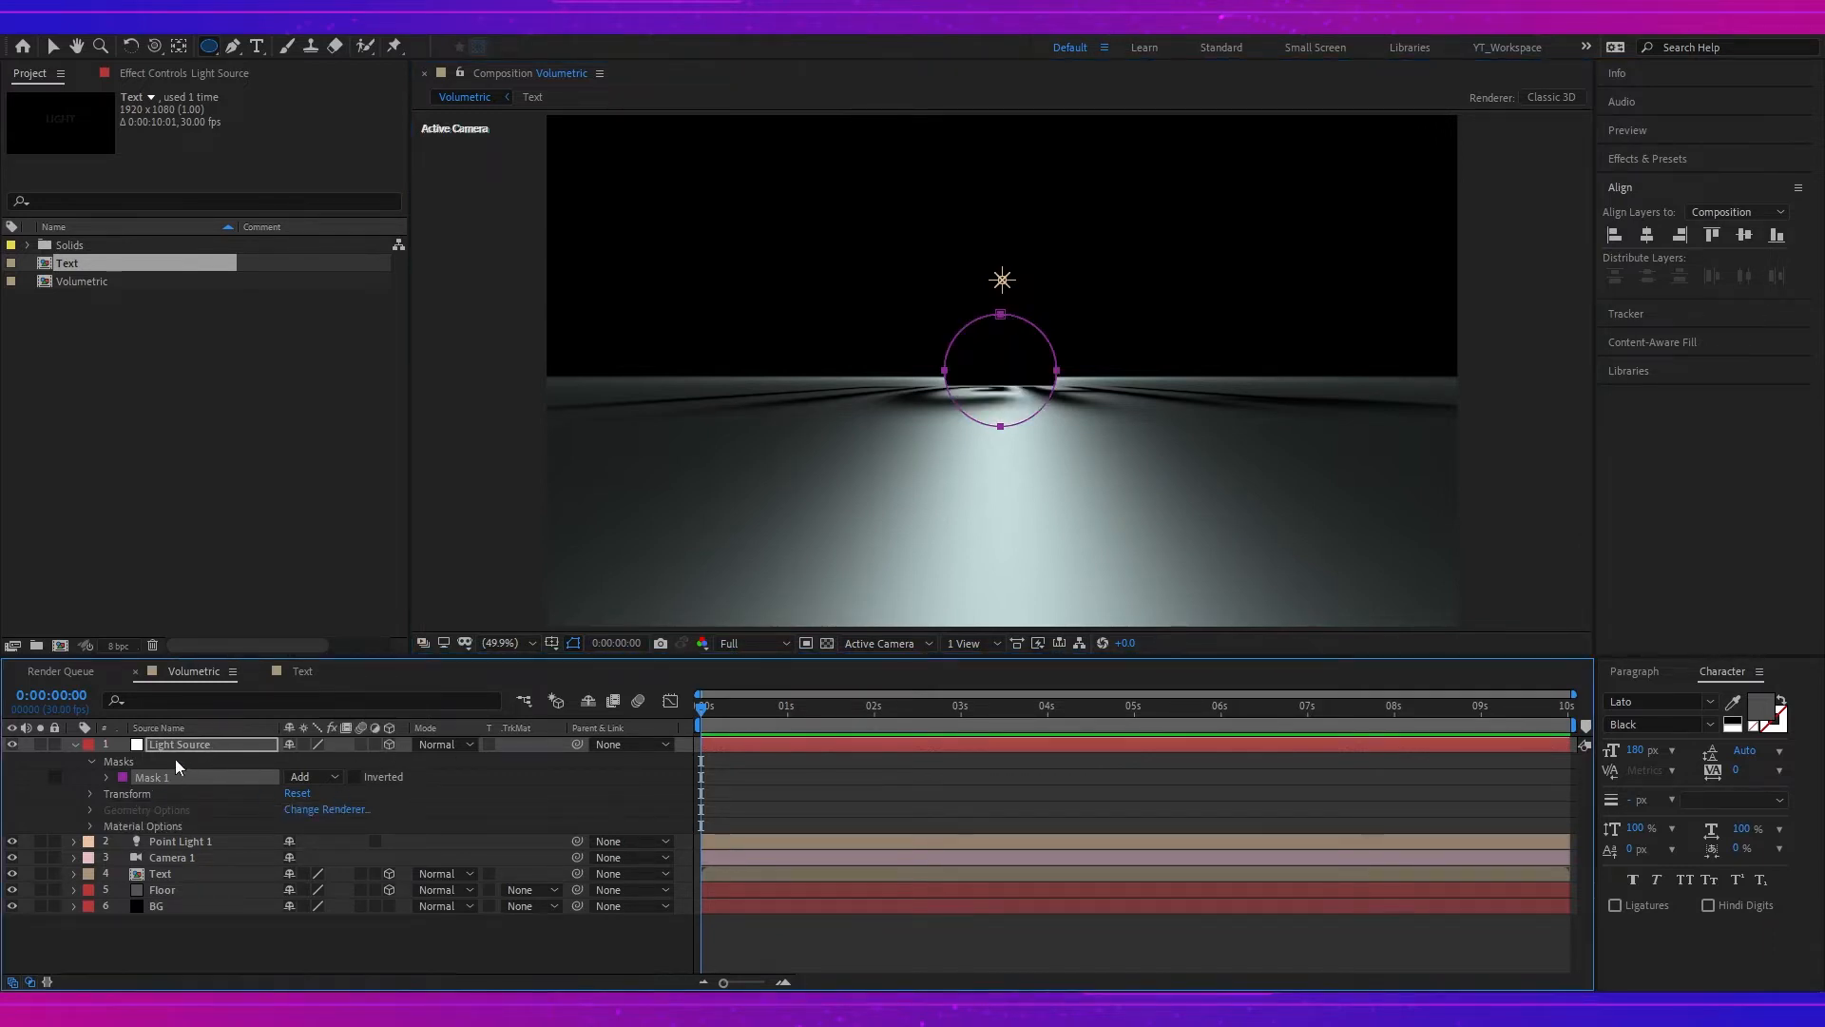
- Turn off Accepts Lights in the Light Source layer's material options
{"action": "left_click", "coordinate": [224, 745]}
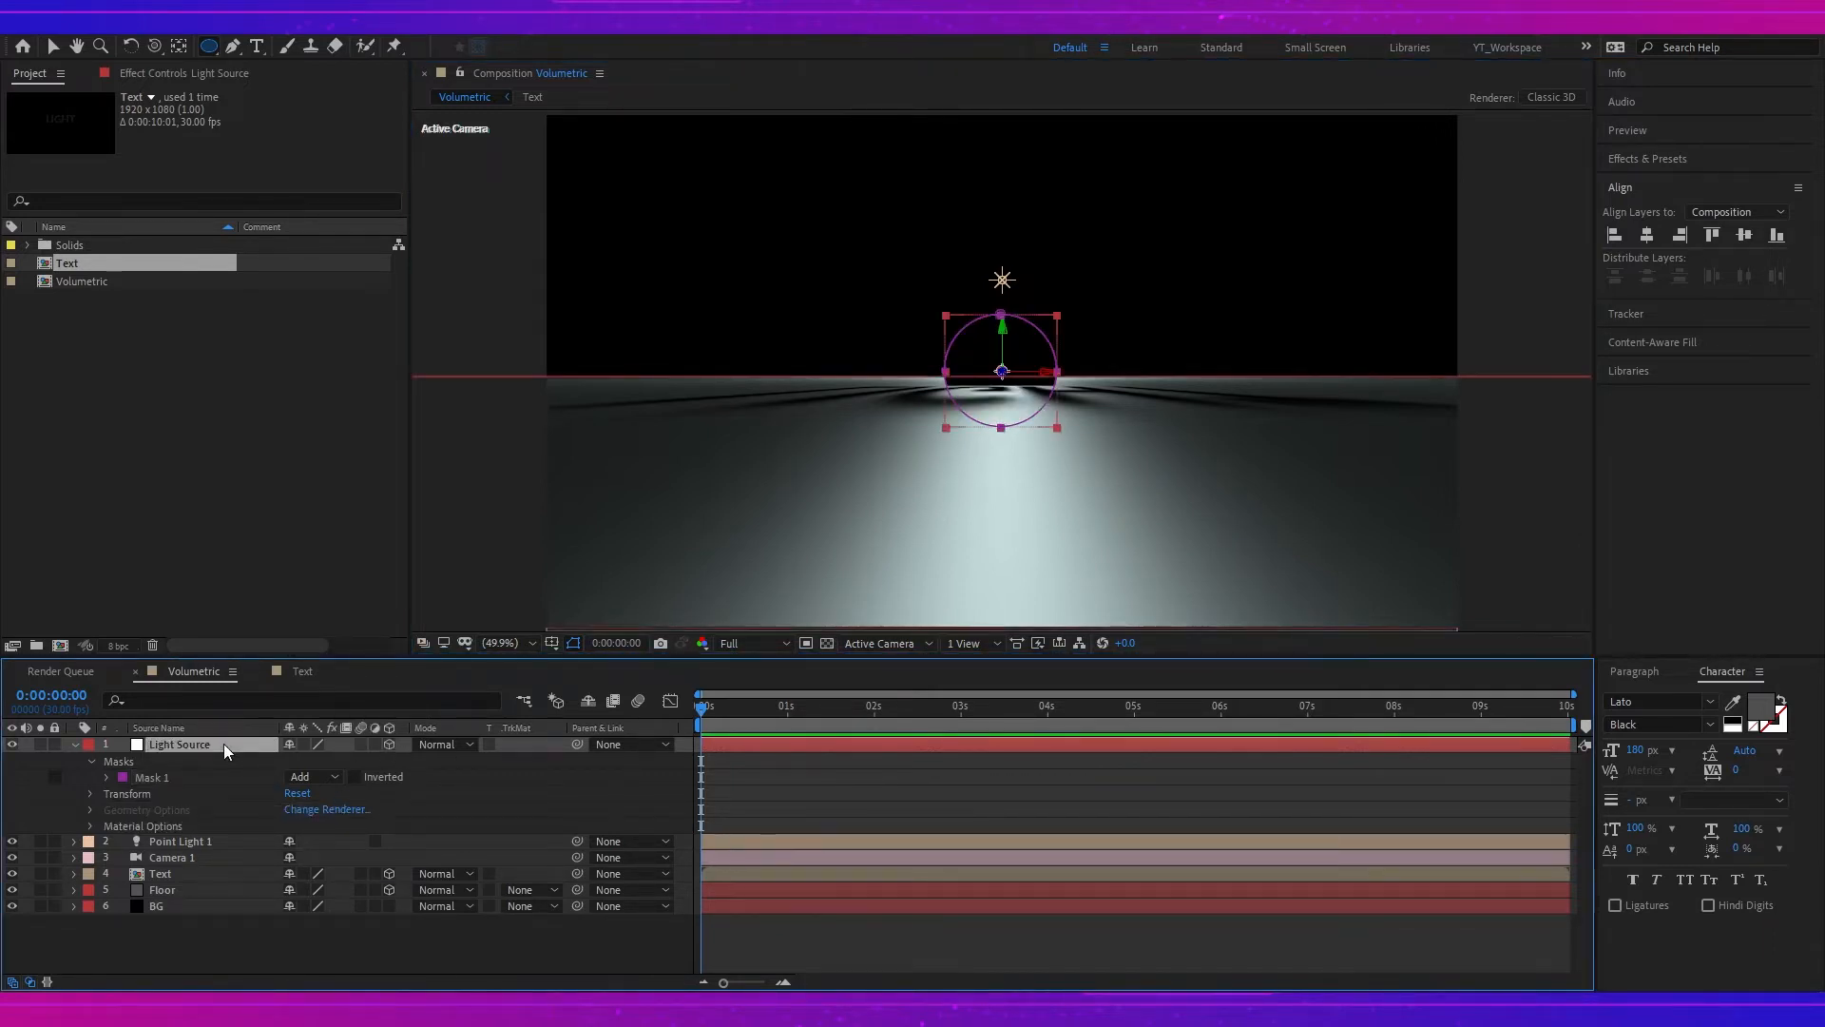
{"action": "key", "text": "a"}
{"action": "key", "text": "a"}
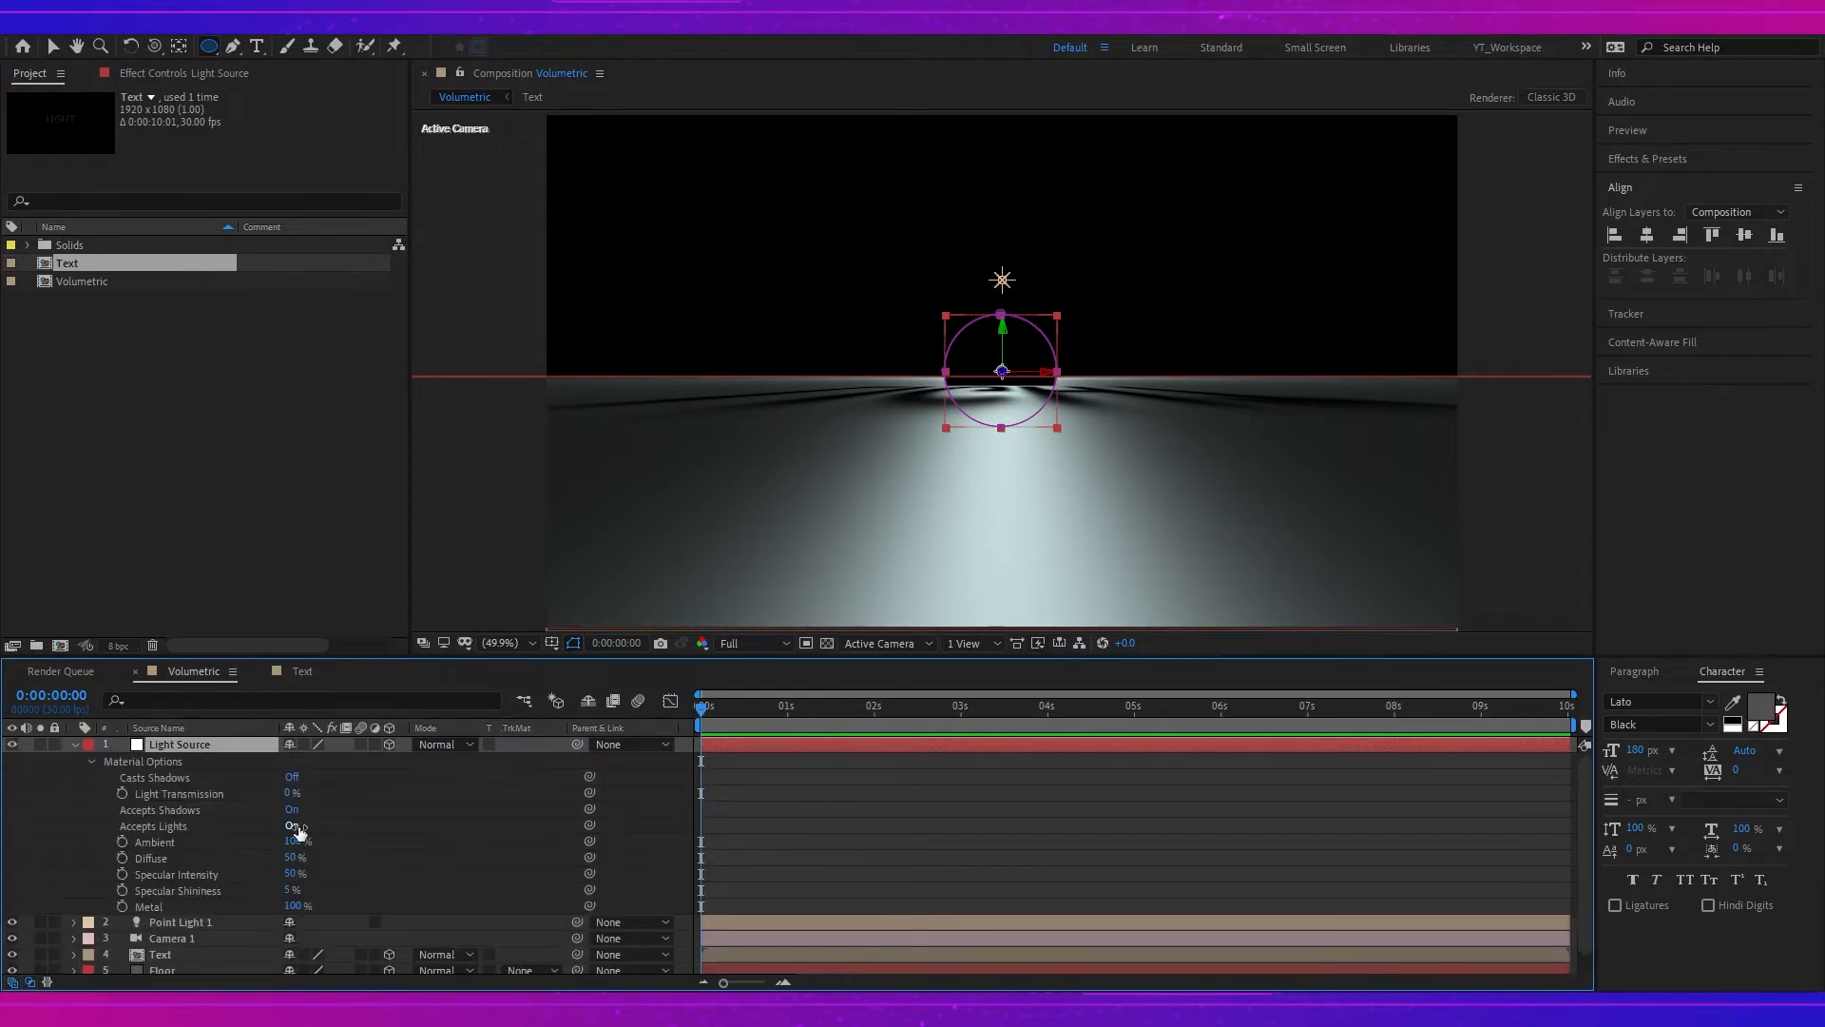
{"action": "left_click", "coordinate": [293, 826]}
- Push the Light Source layer back behind the text to a Z position of 506
{"action": "key", "text": "v"}
{"action": "key", "text": "p"}
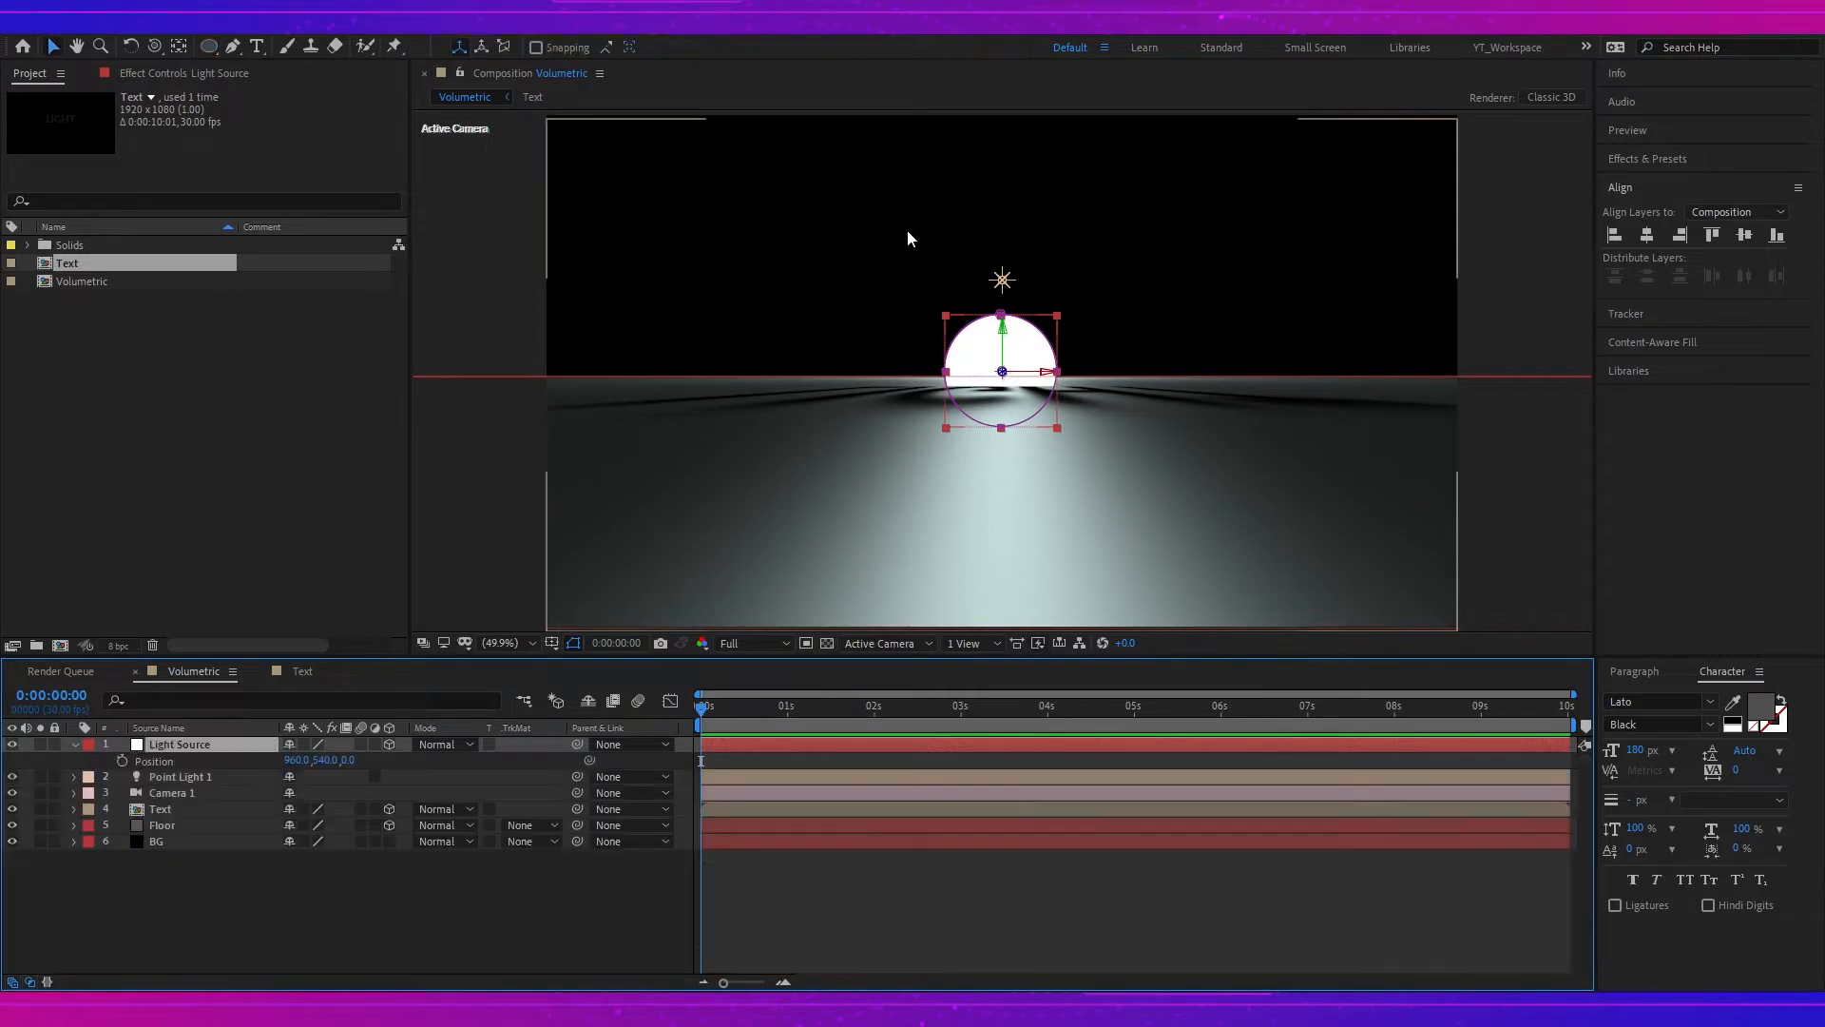
{"action": "left_click_drag", "start_coordinate": [350, 760], "coordinate": [795, 749]}
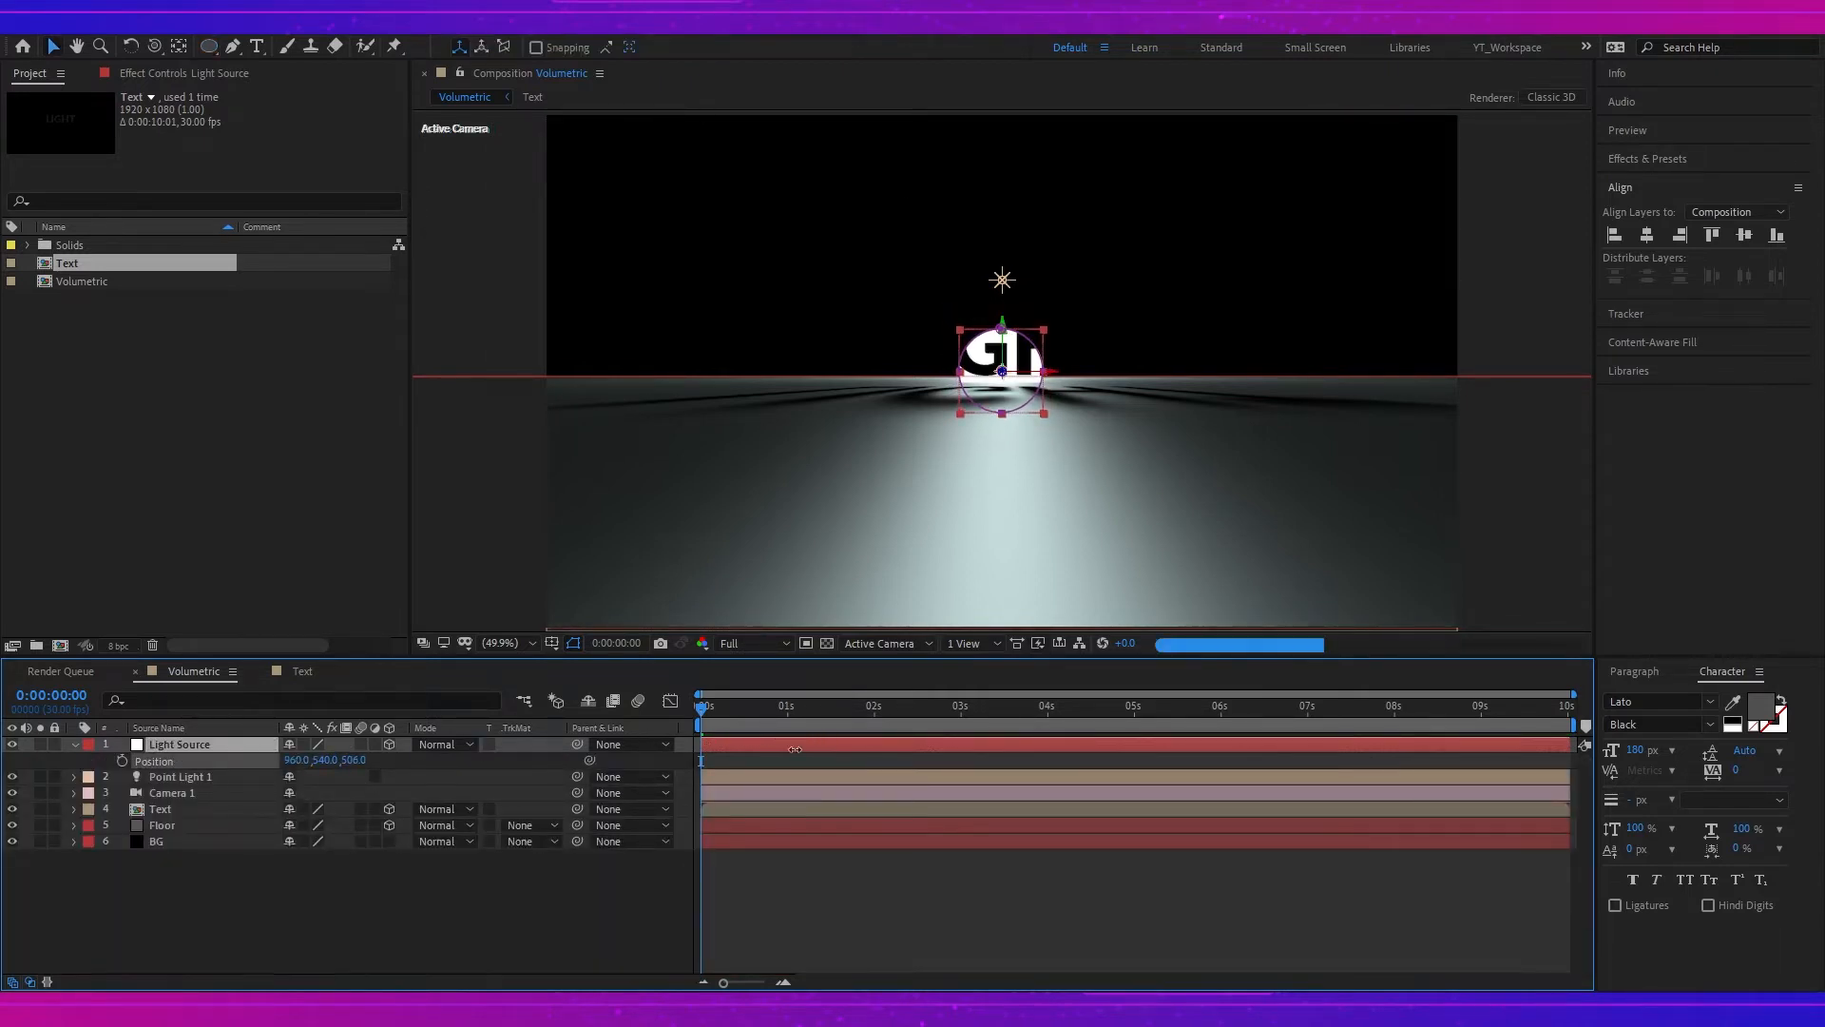
- Orbit the camera slightly upward over the floor and push the Light Source further back to a Z position of 1102
{"action": "key", "text": "c"}
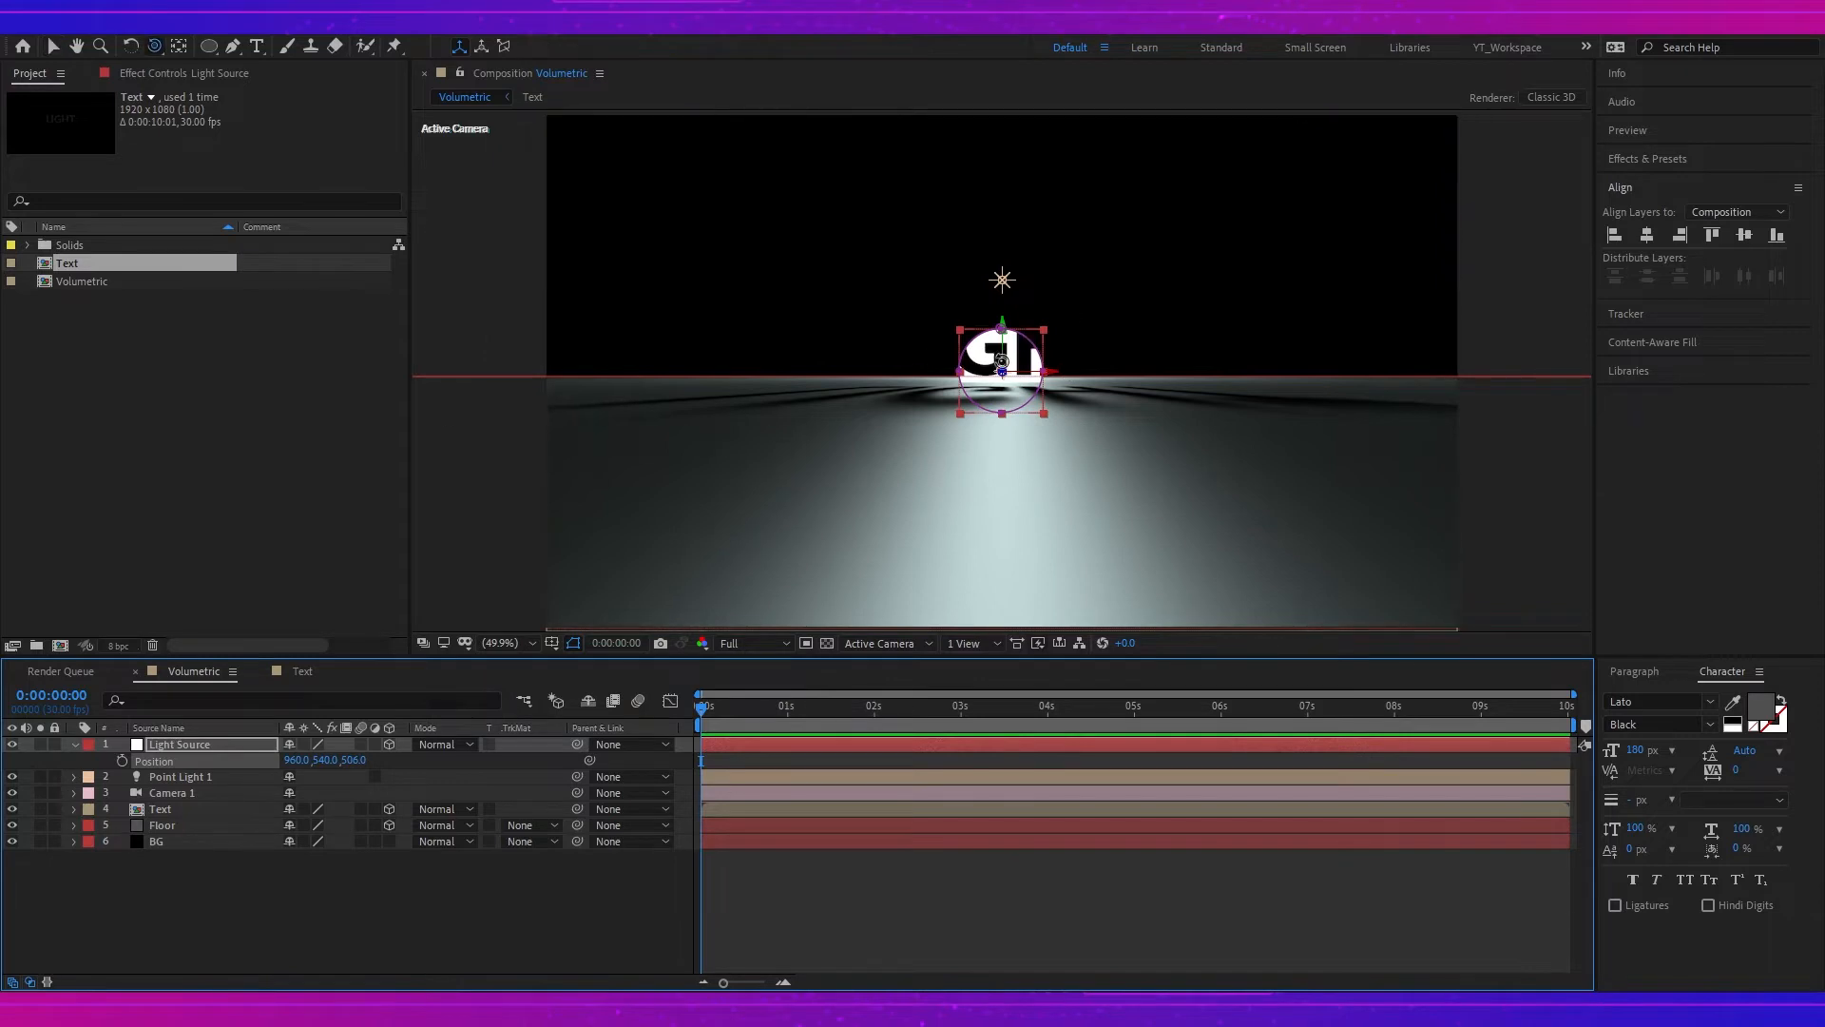
{"action": "left_click_drag", "start_coordinate": [1002, 362], "coordinate": [1054, 346]}
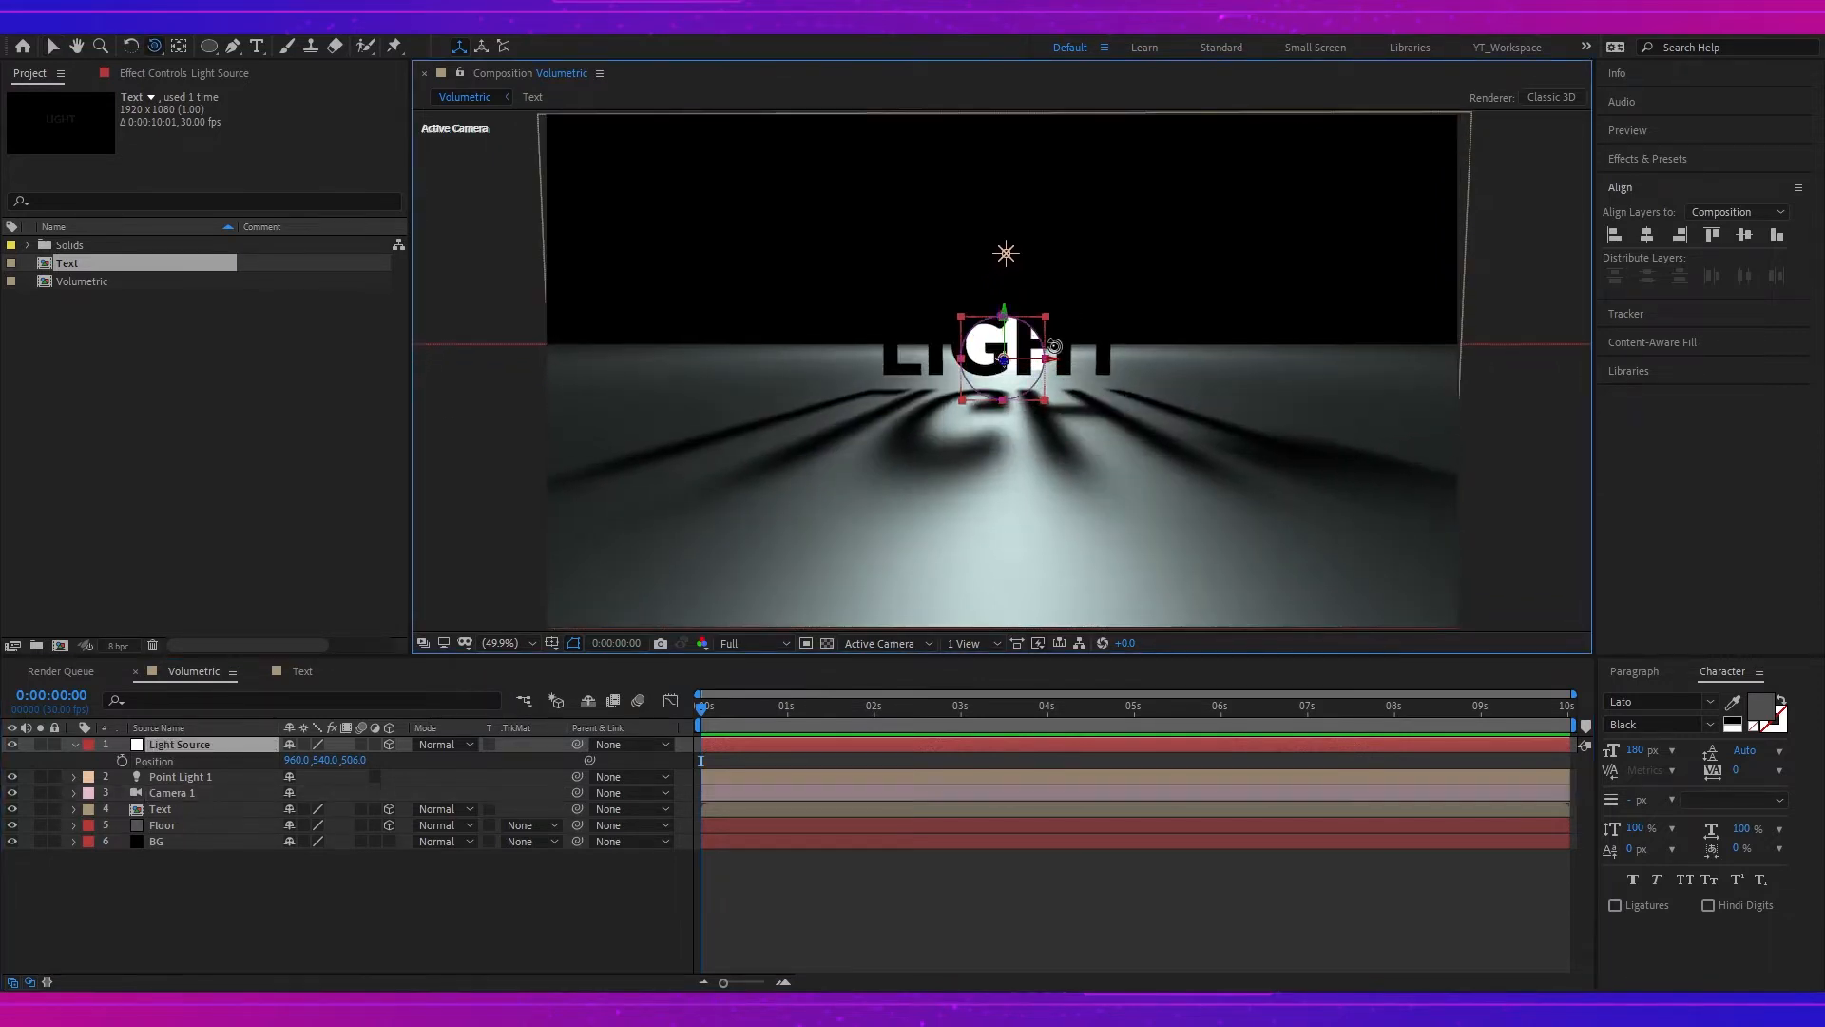
{"action": "key", "text": "v"}
{"action": "left_click", "coordinate": [936, 445]}
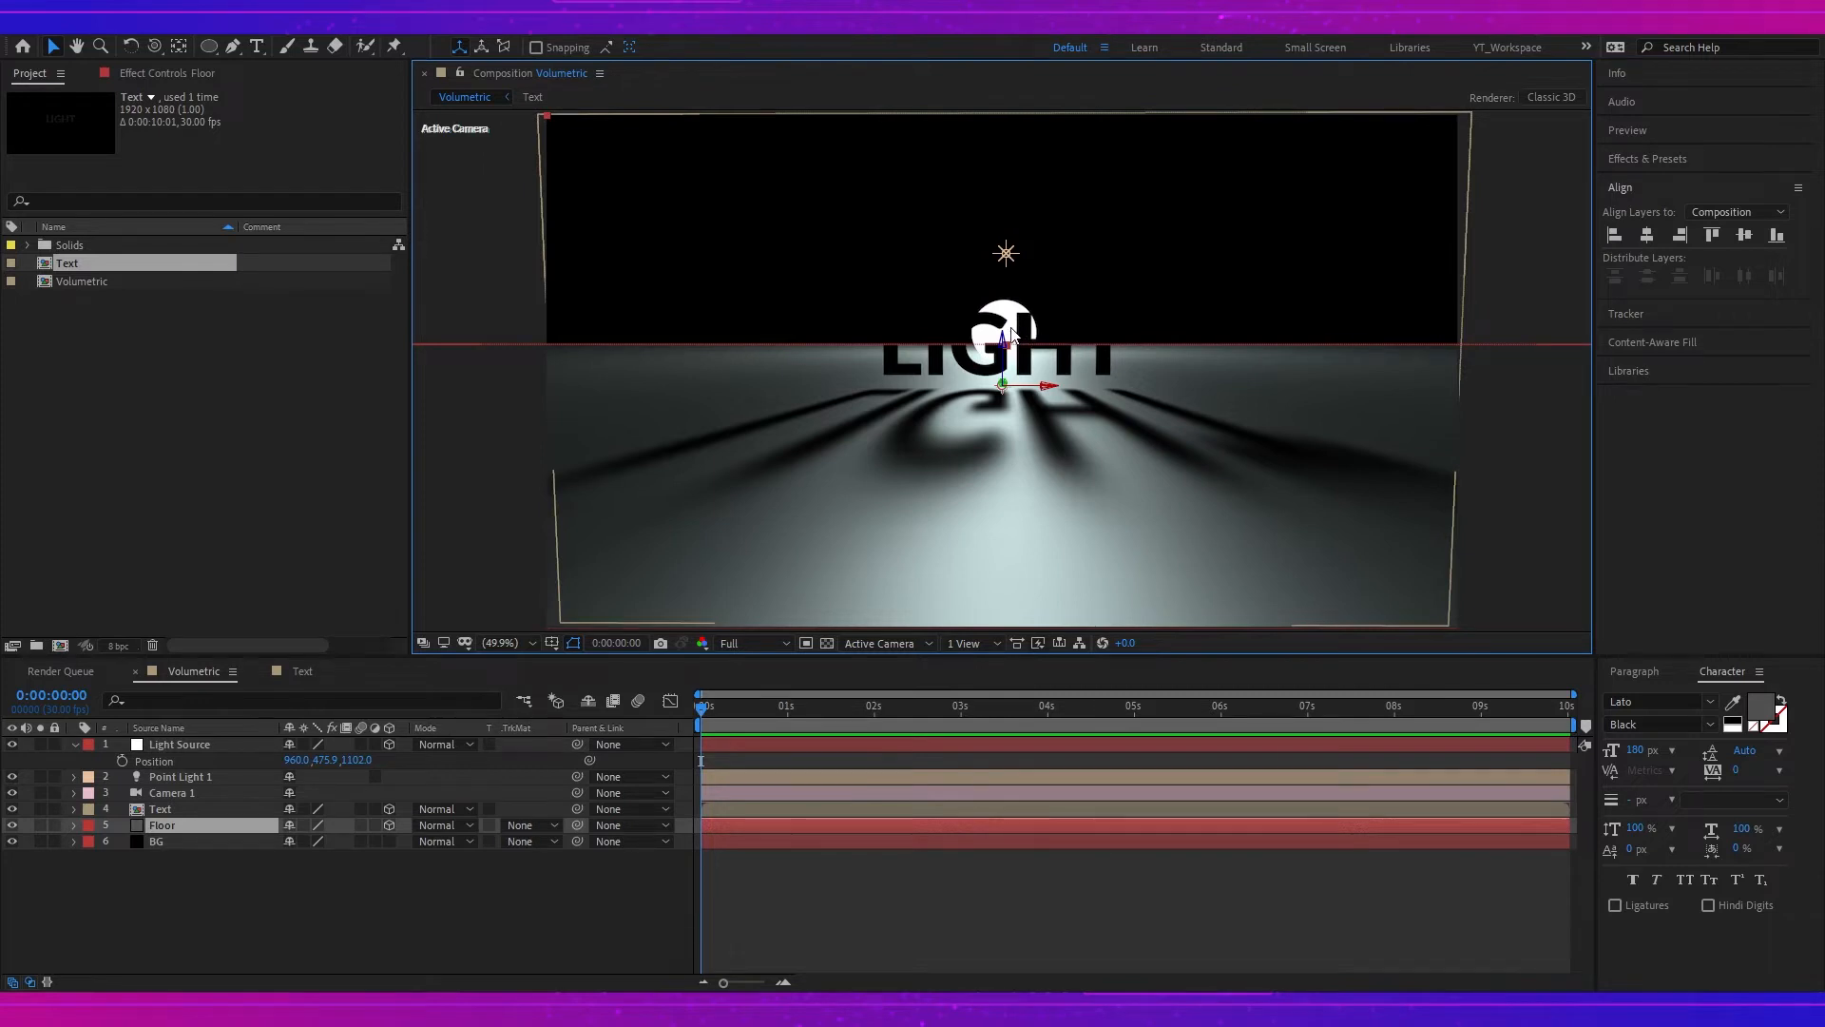
- Add an adjustment layer above all other layers and name it volume
{"action": "left_click", "coordinate": [303, 874]}
{"action": "right_click", "coordinate": [302, 875]}
{"action": "mouse_move", "coordinate": [423, 661]}
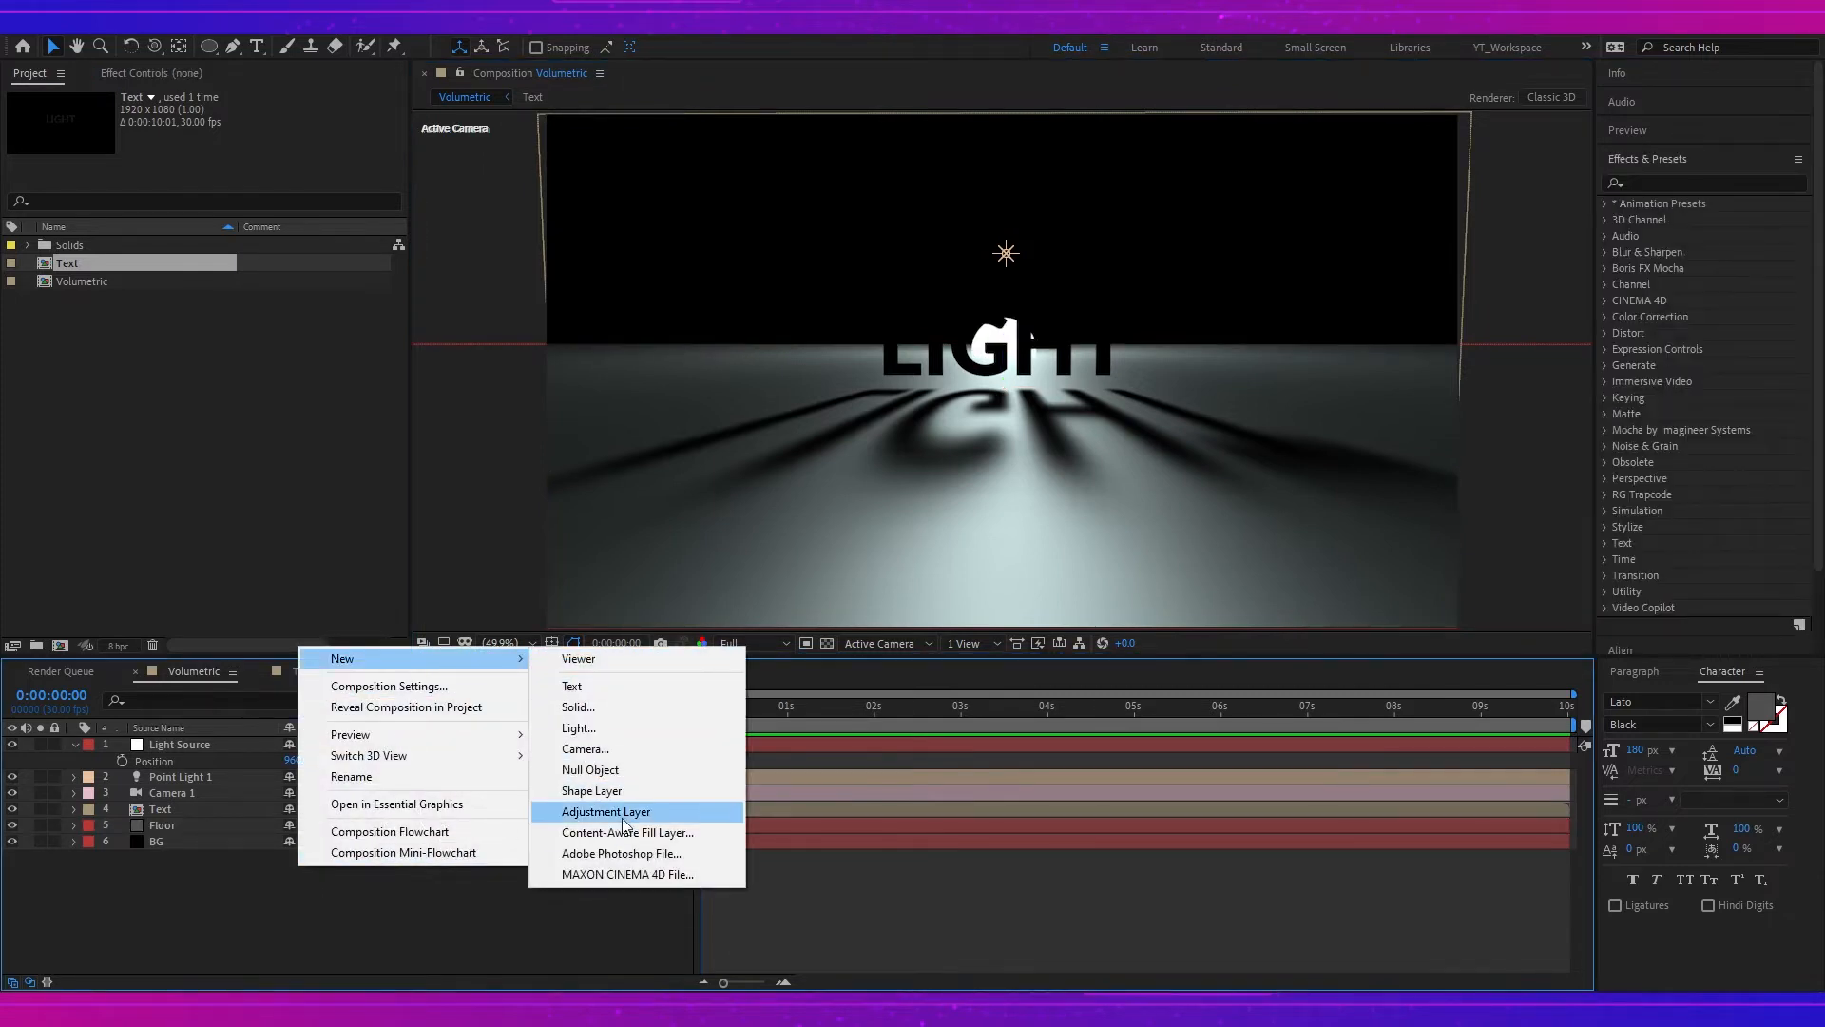
{"action": "left_click", "coordinate": [609, 812]}
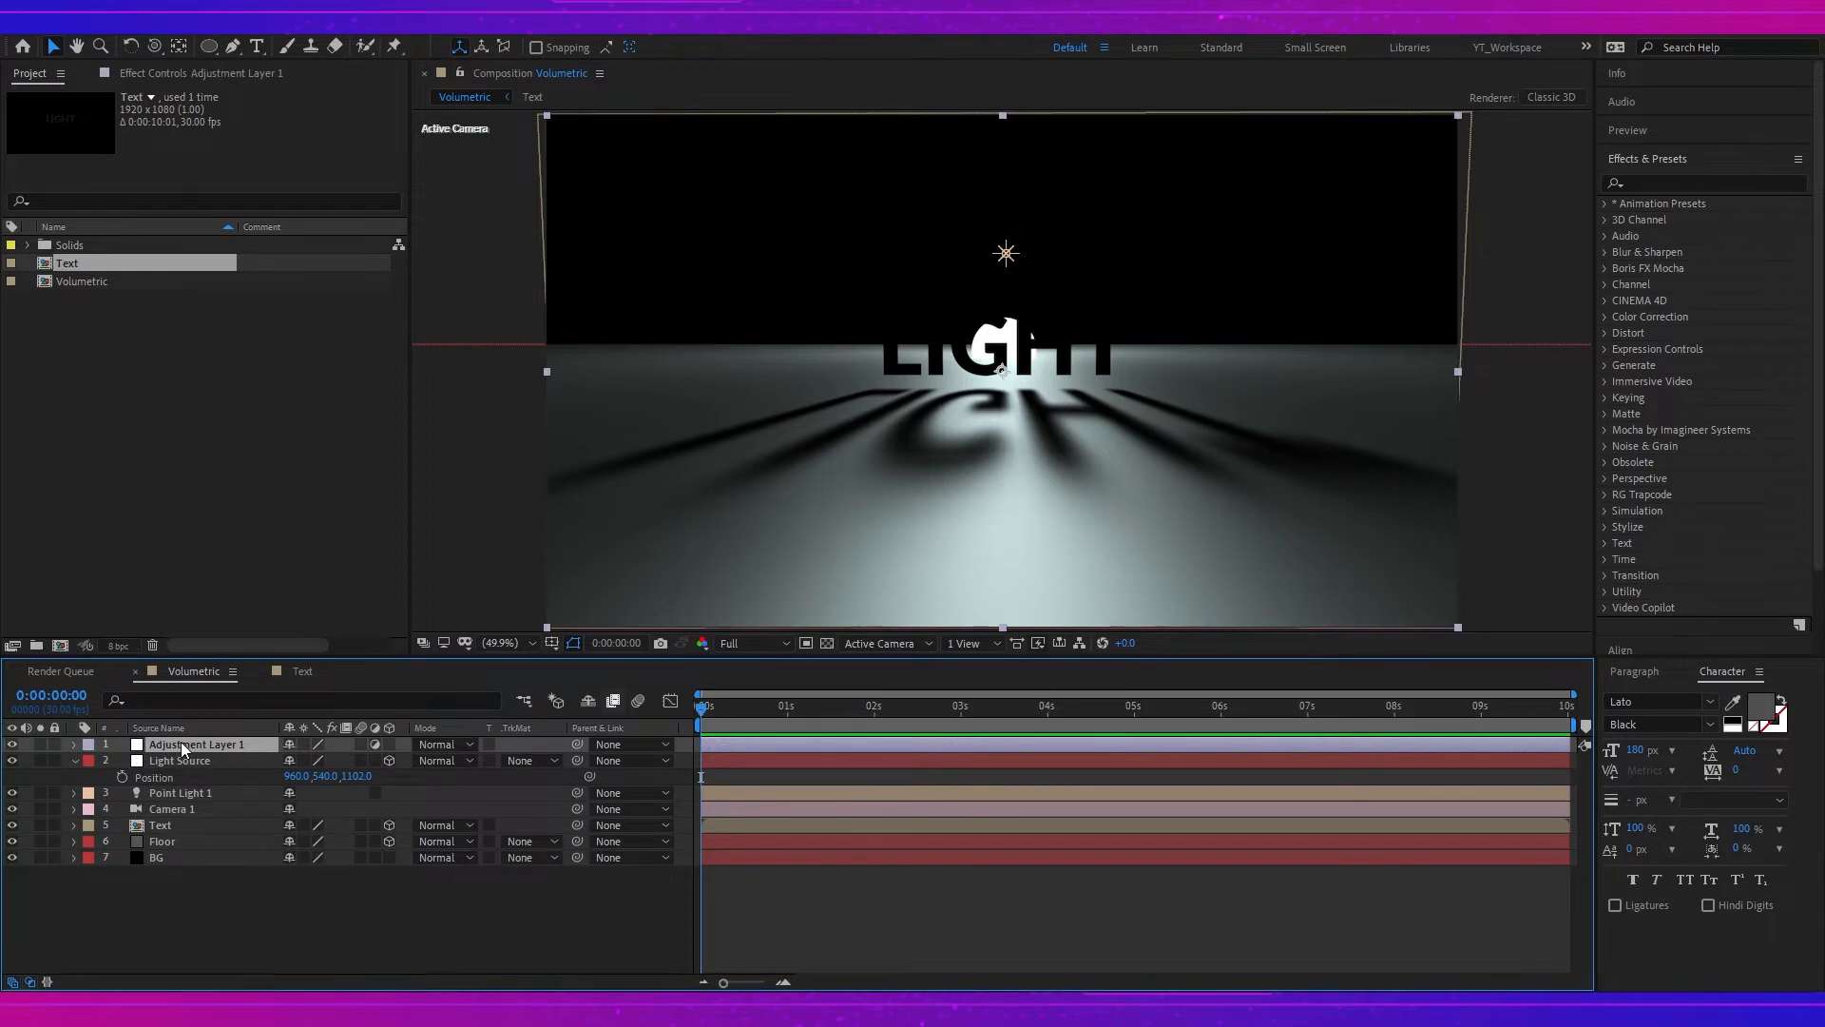
{"action": "key", "text": "Return"}
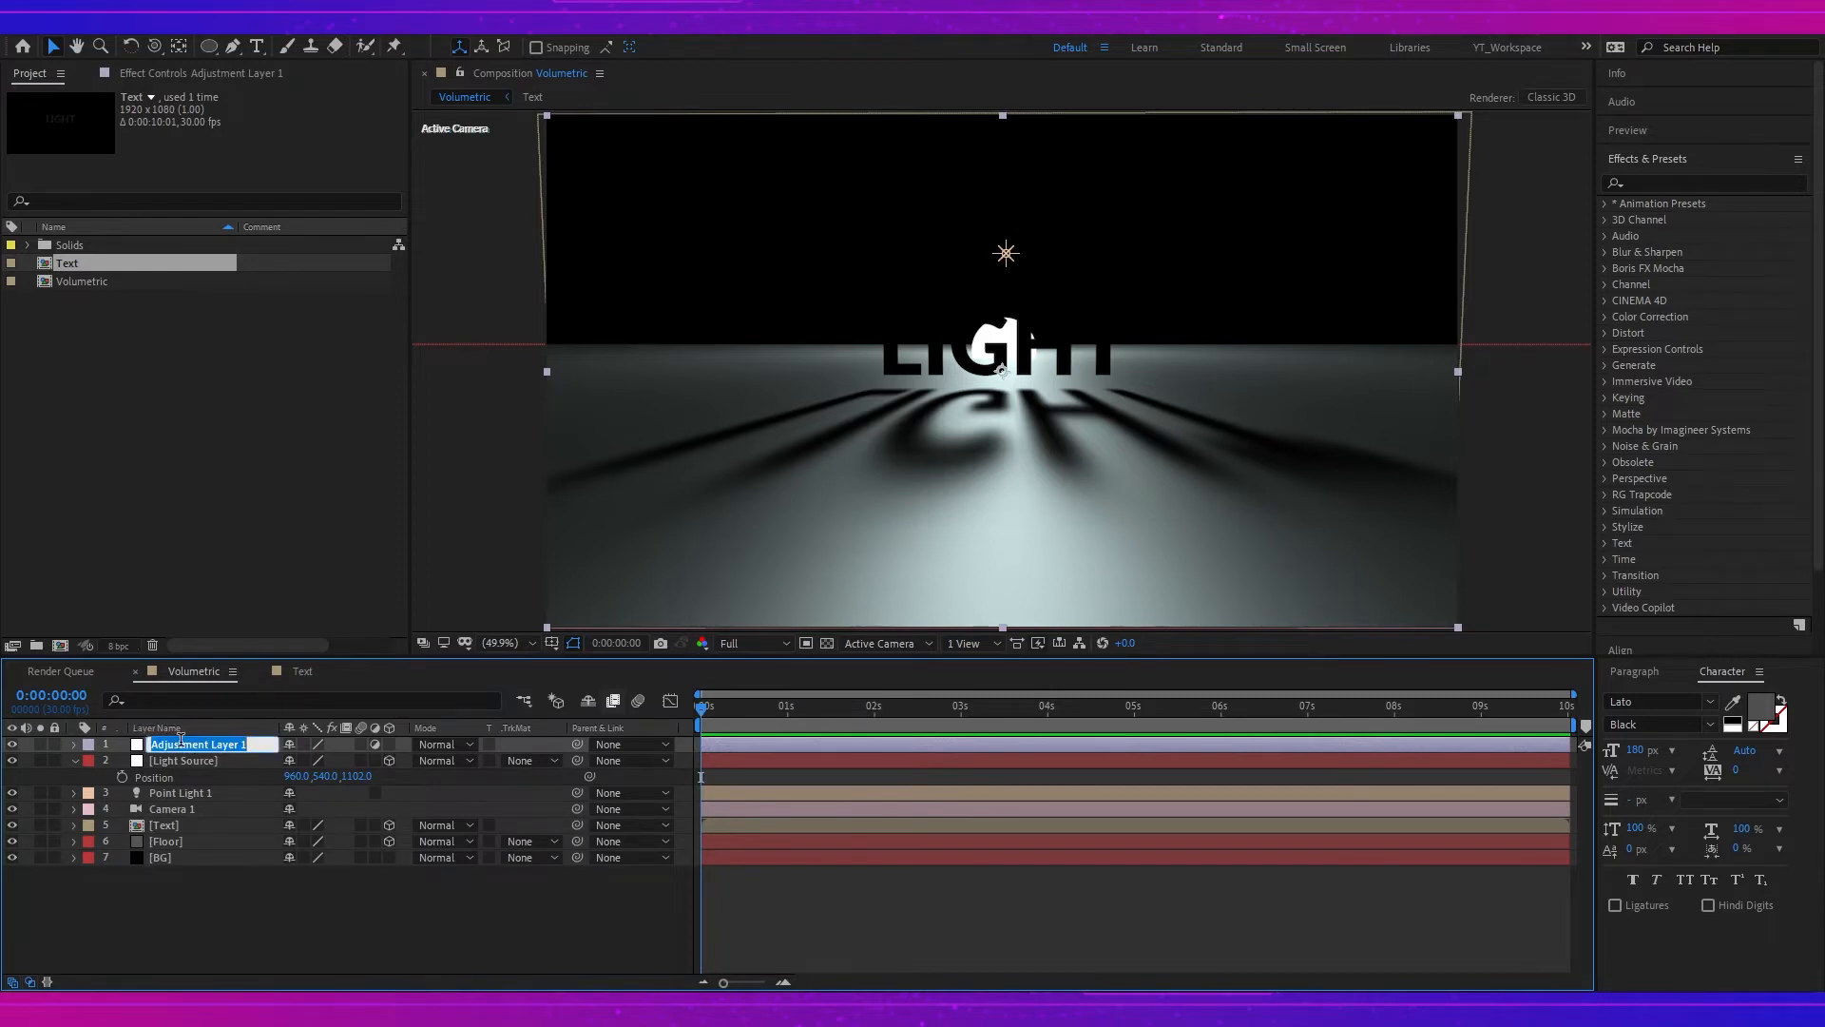
{"action": "type", "text": "volume"}
{"action": "key", "text": "Return"}
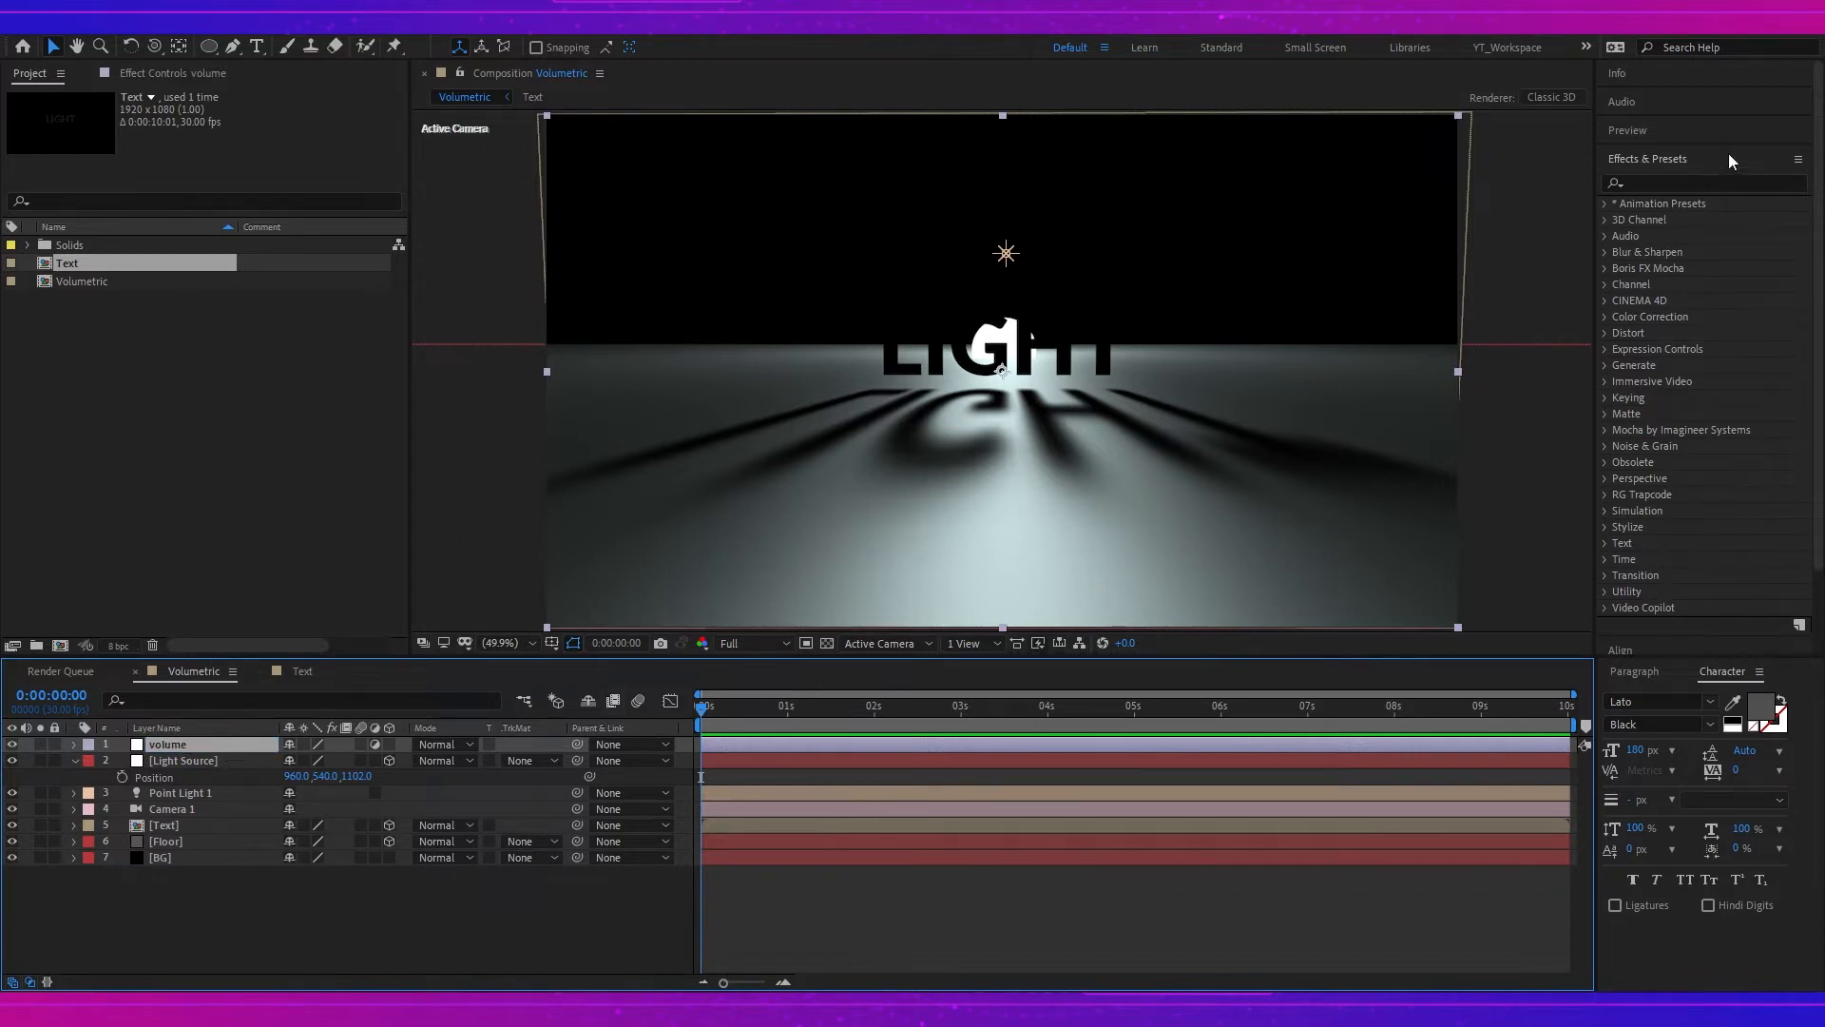
- Find the CC Radial Fast Blur effect and apply it to the volume adjustment layer
{"action": "left_click", "coordinate": [1702, 181]}
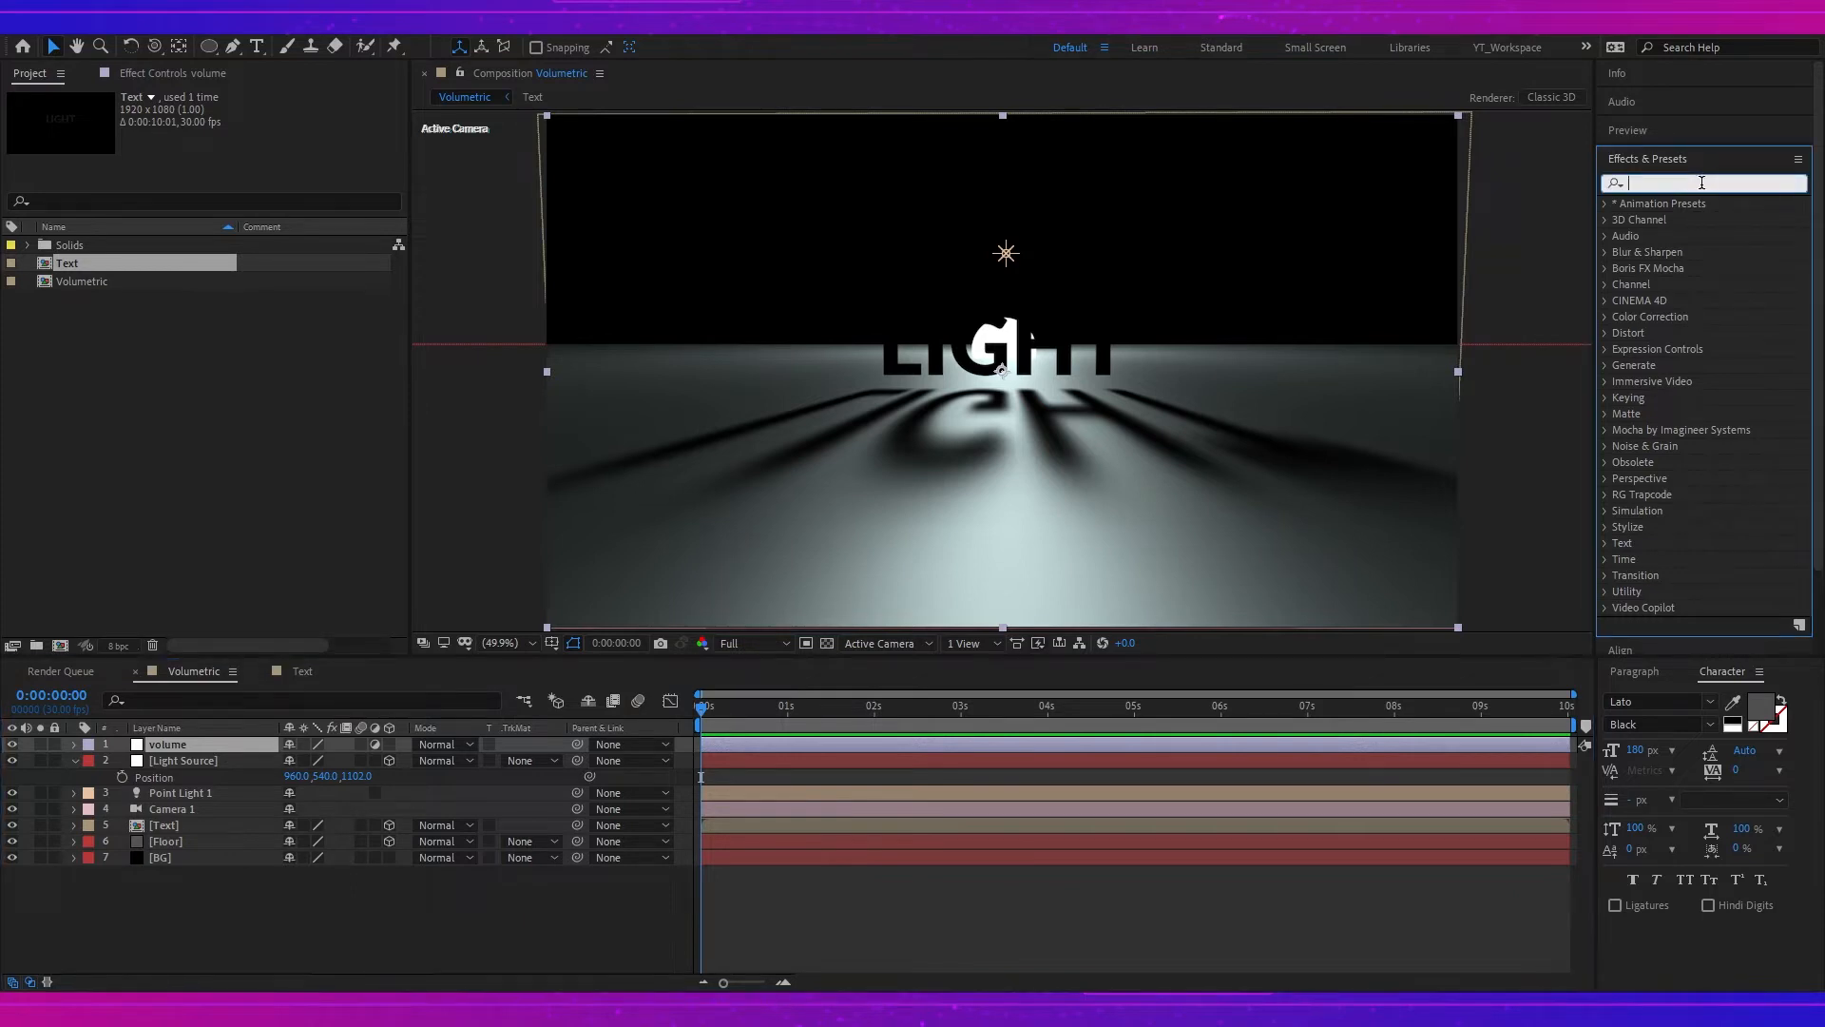
{"action": "type", "text": "cc"}
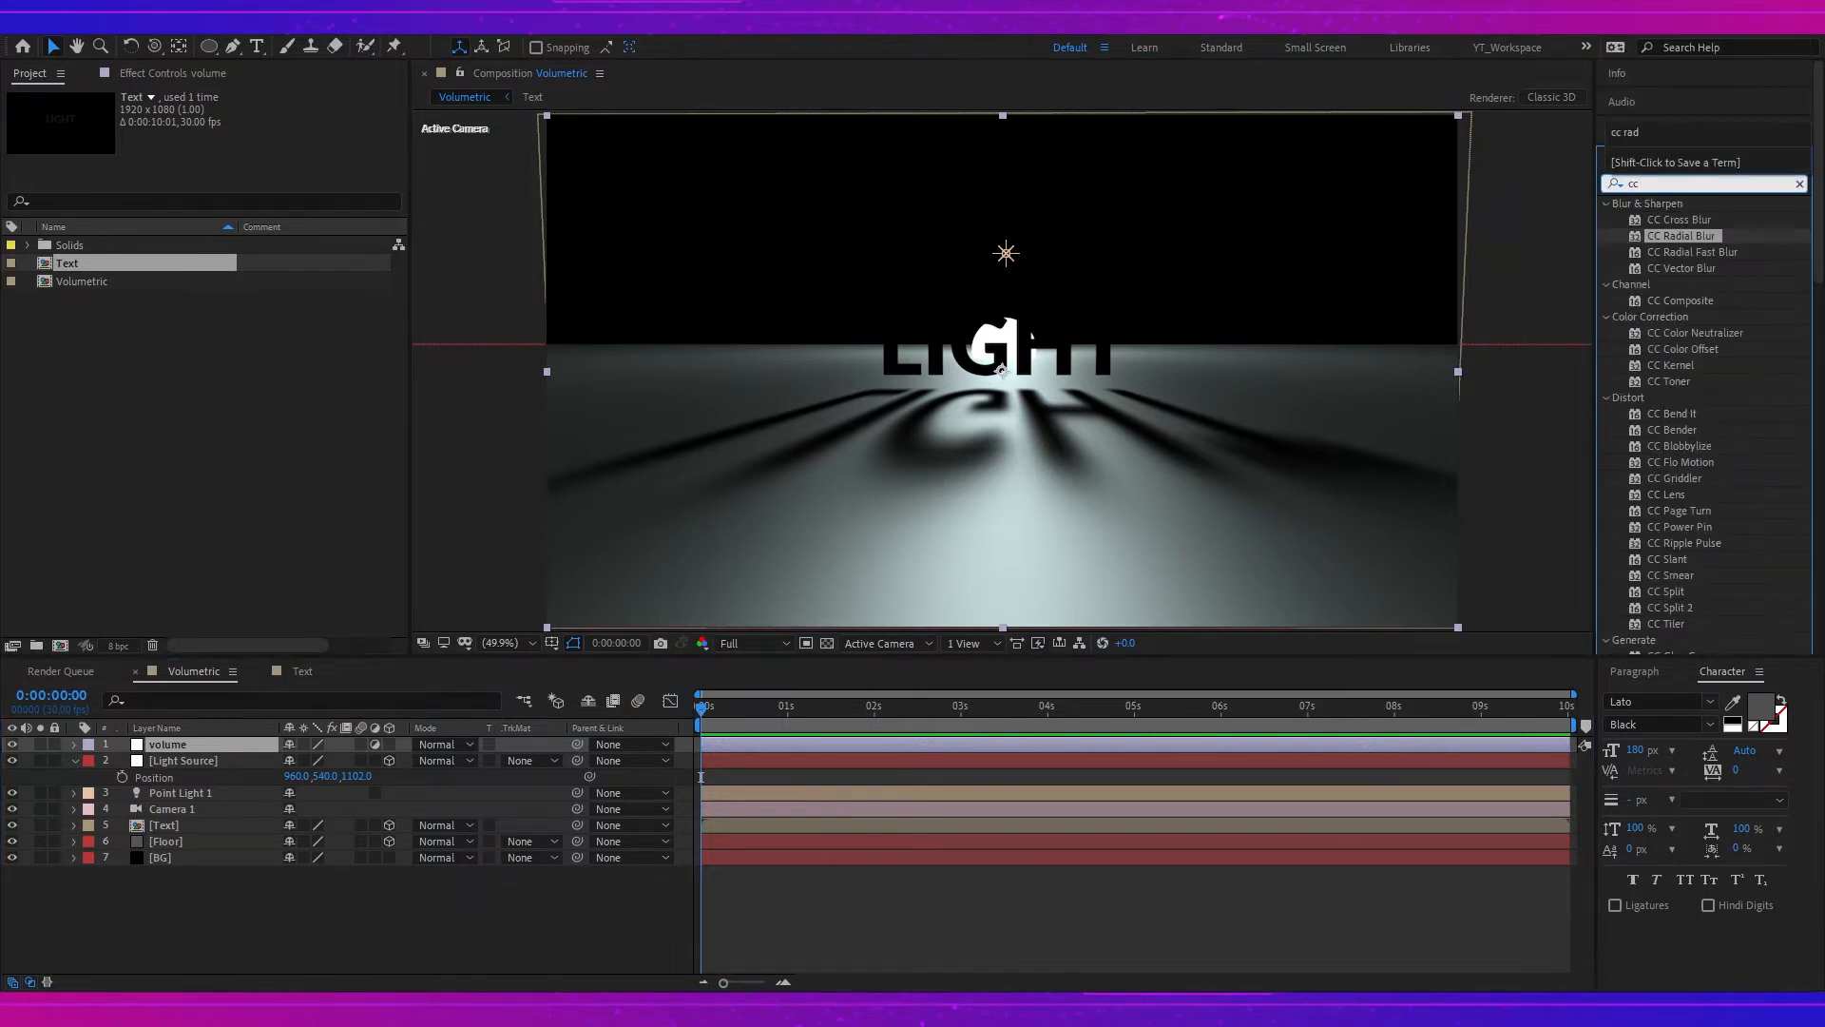
{"action": "type", "text": " ra"}
{"action": "left_click", "coordinate": [1698, 237]}
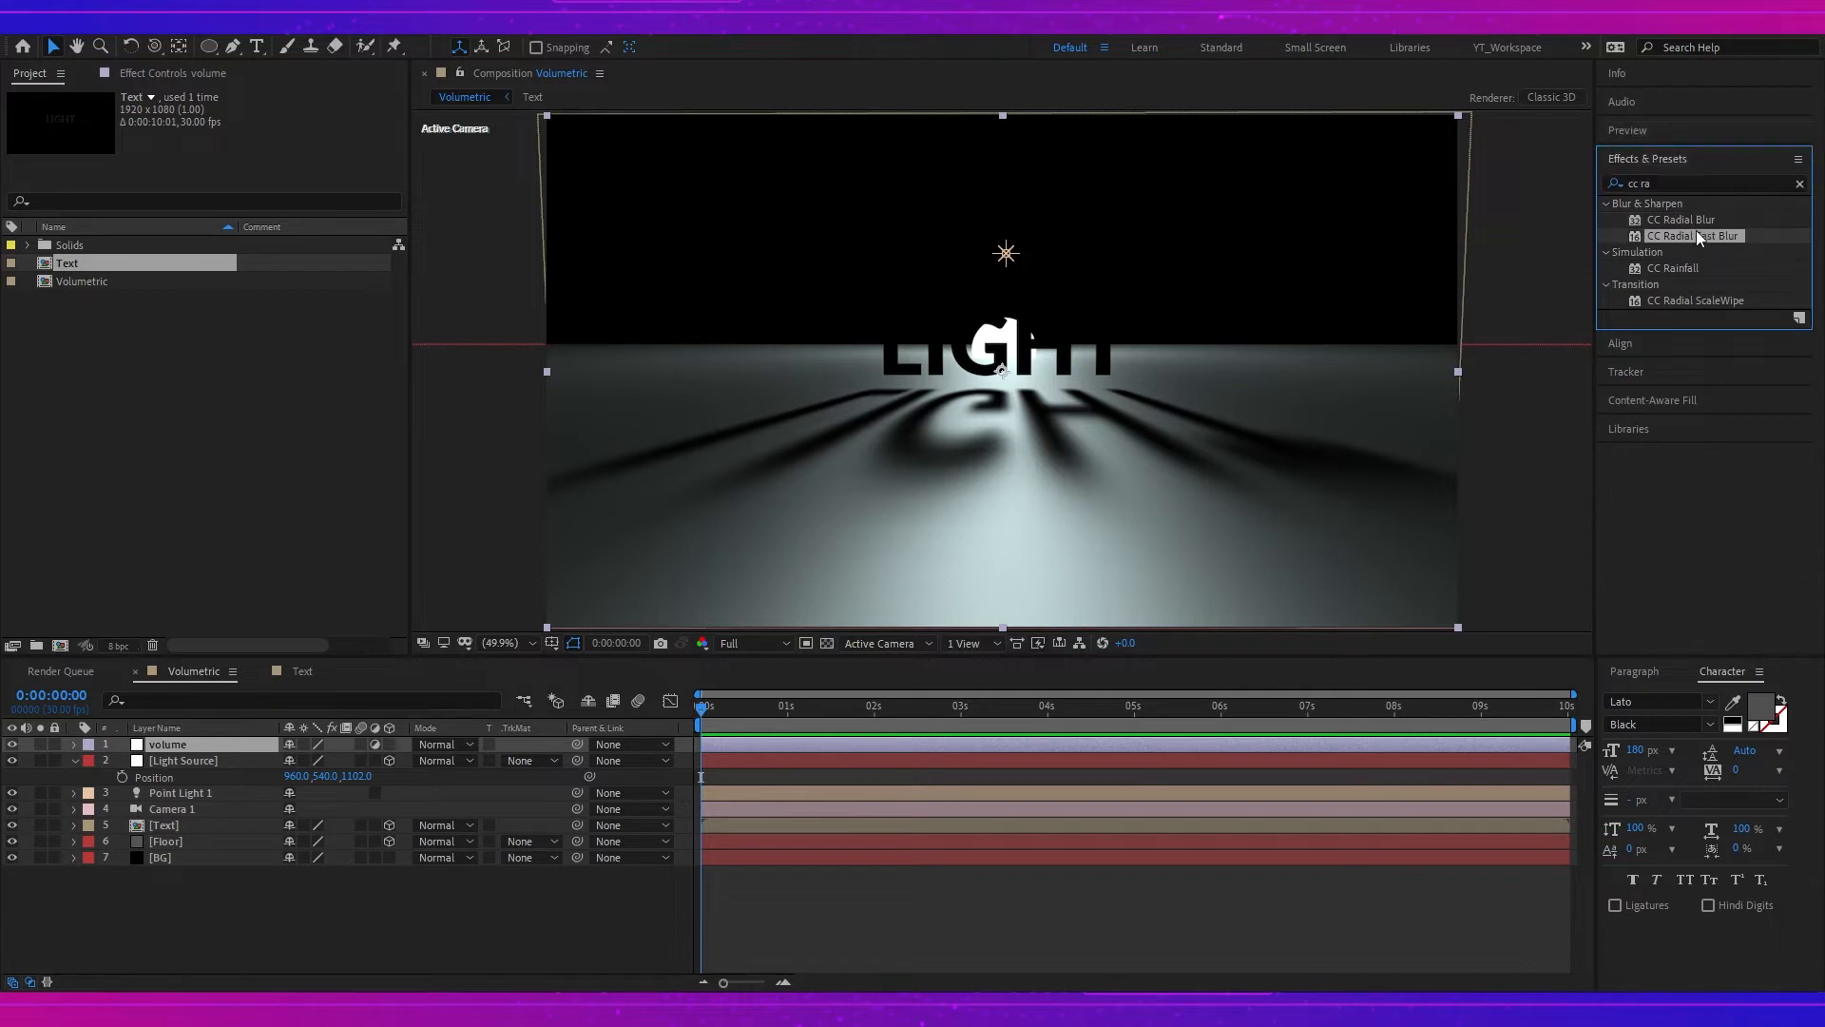
{"action": "left_click_drag", "start_coordinate": [1725, 241], "coordinate": [200, 755]}
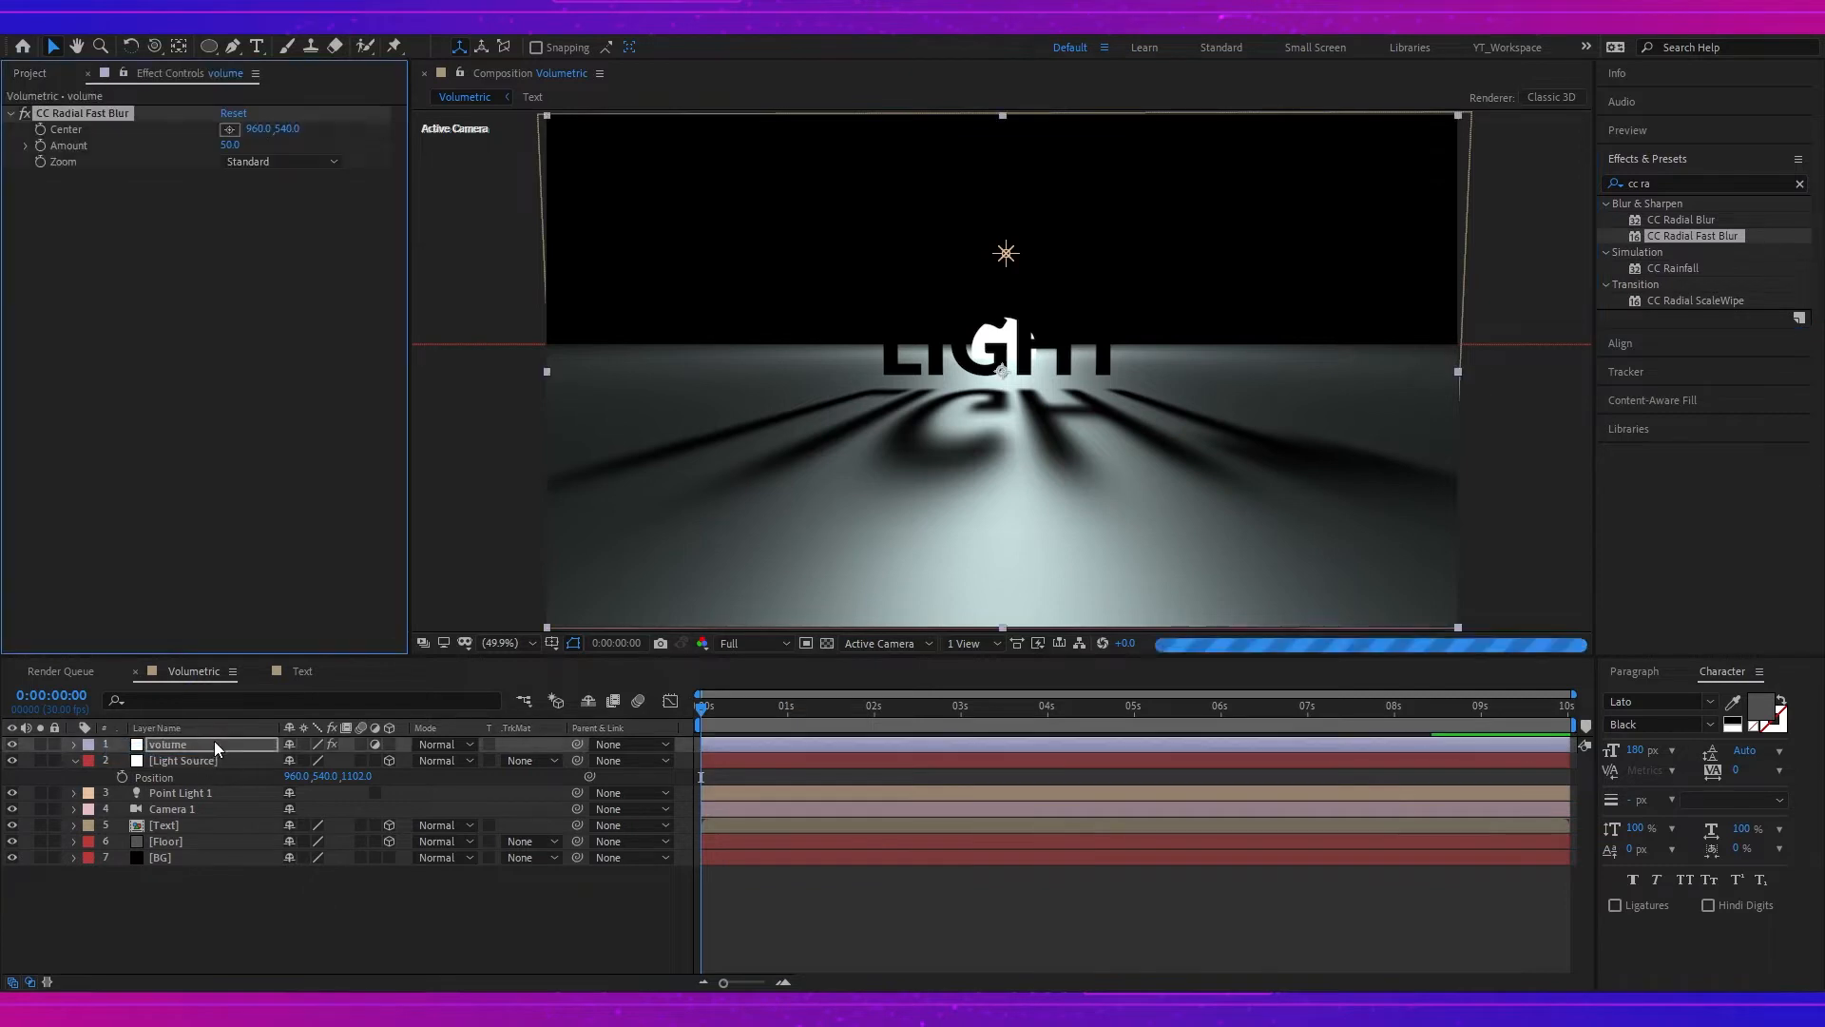
- Set the CC Radial Fast Blur's Zoom to Brightest and its Amount to 84
{"action": "left_click", "coordinate": [289, 162]}
{"action": "left_click", "coordinate": [288, 204]}
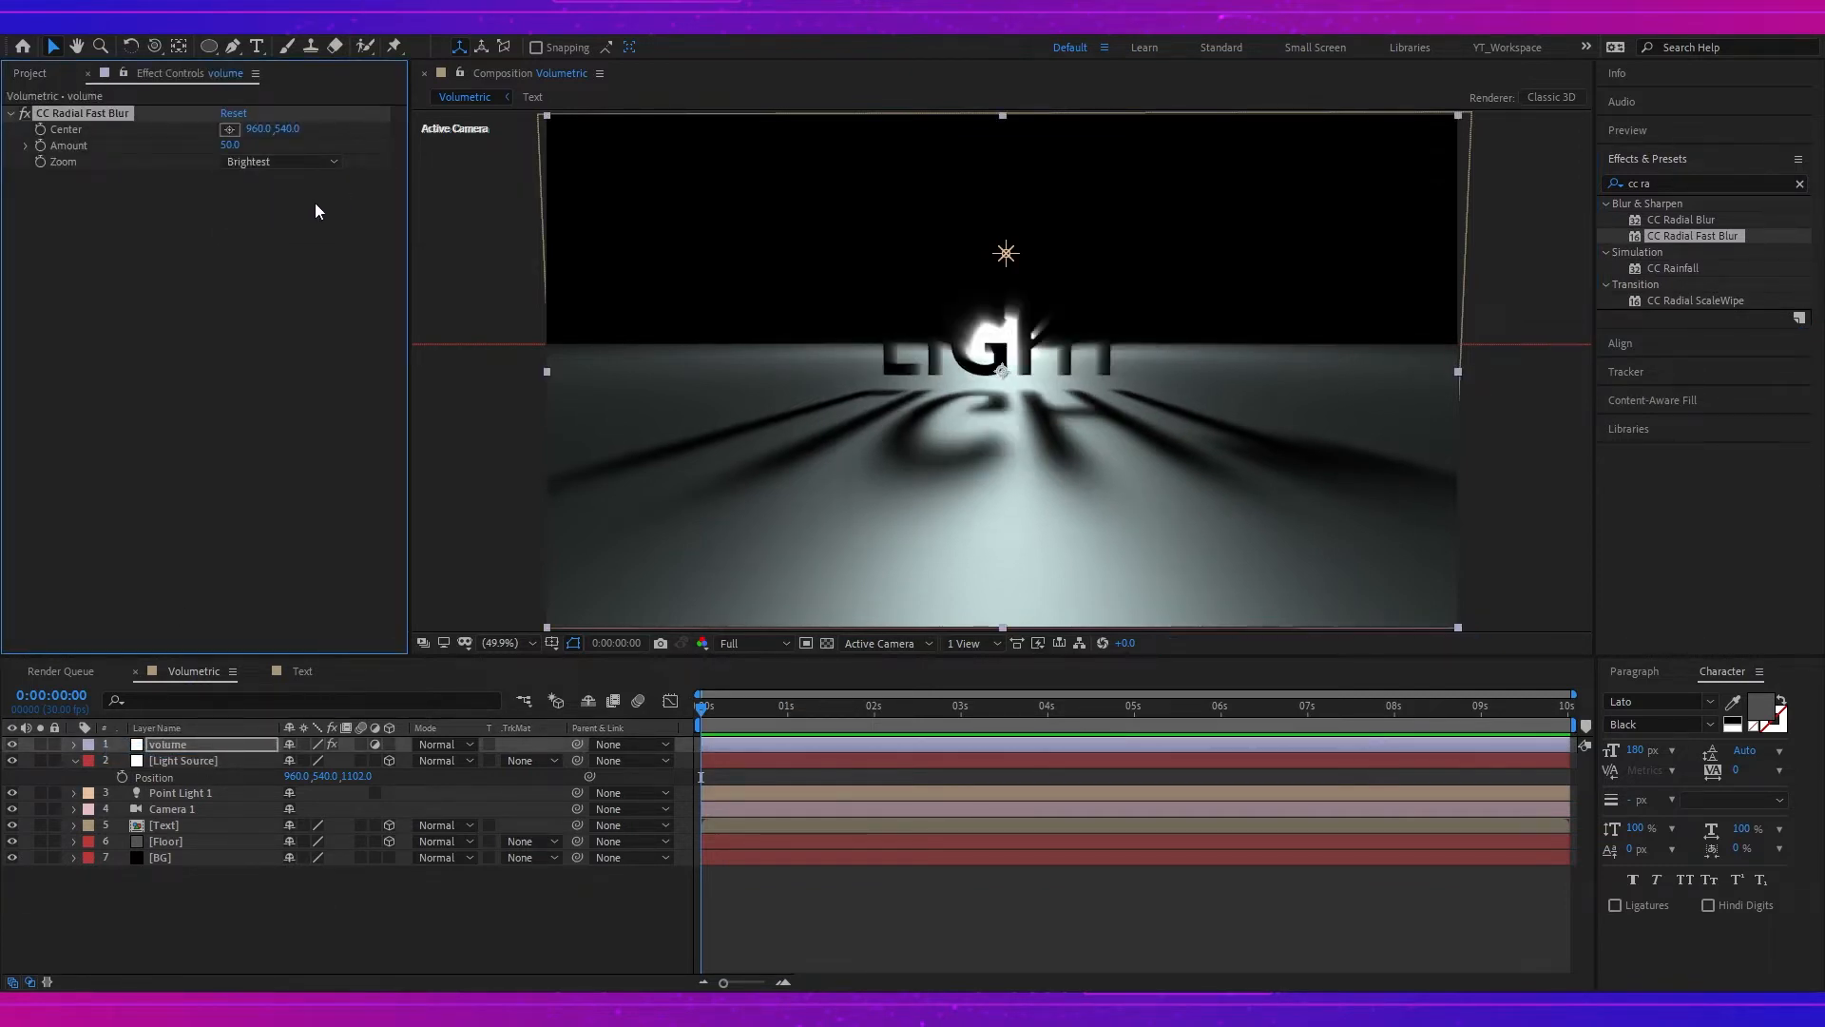
{"action": "left_click_drag", "start_coordinate": [230, 145], "coordinate": [266, 146]}
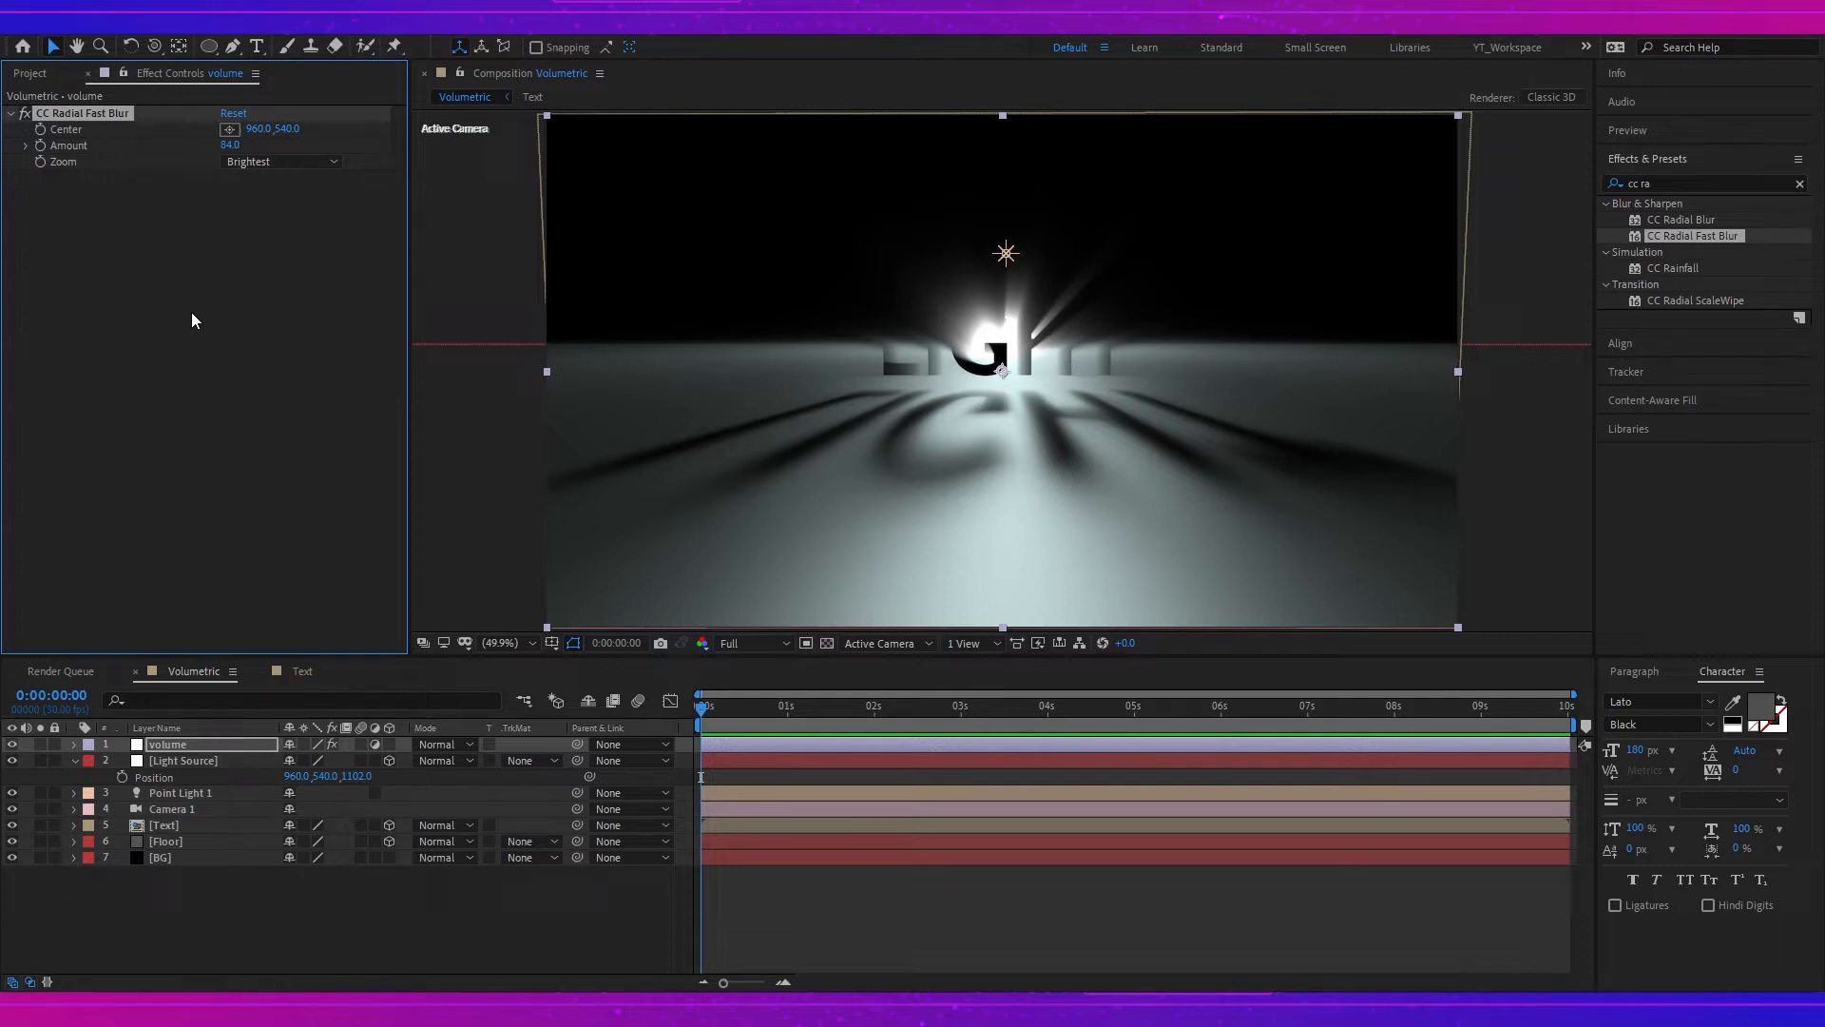
- Create a null object in the Volumetric composition and name it Point
{"action": "right_click", "coordinate": [300, 915]}
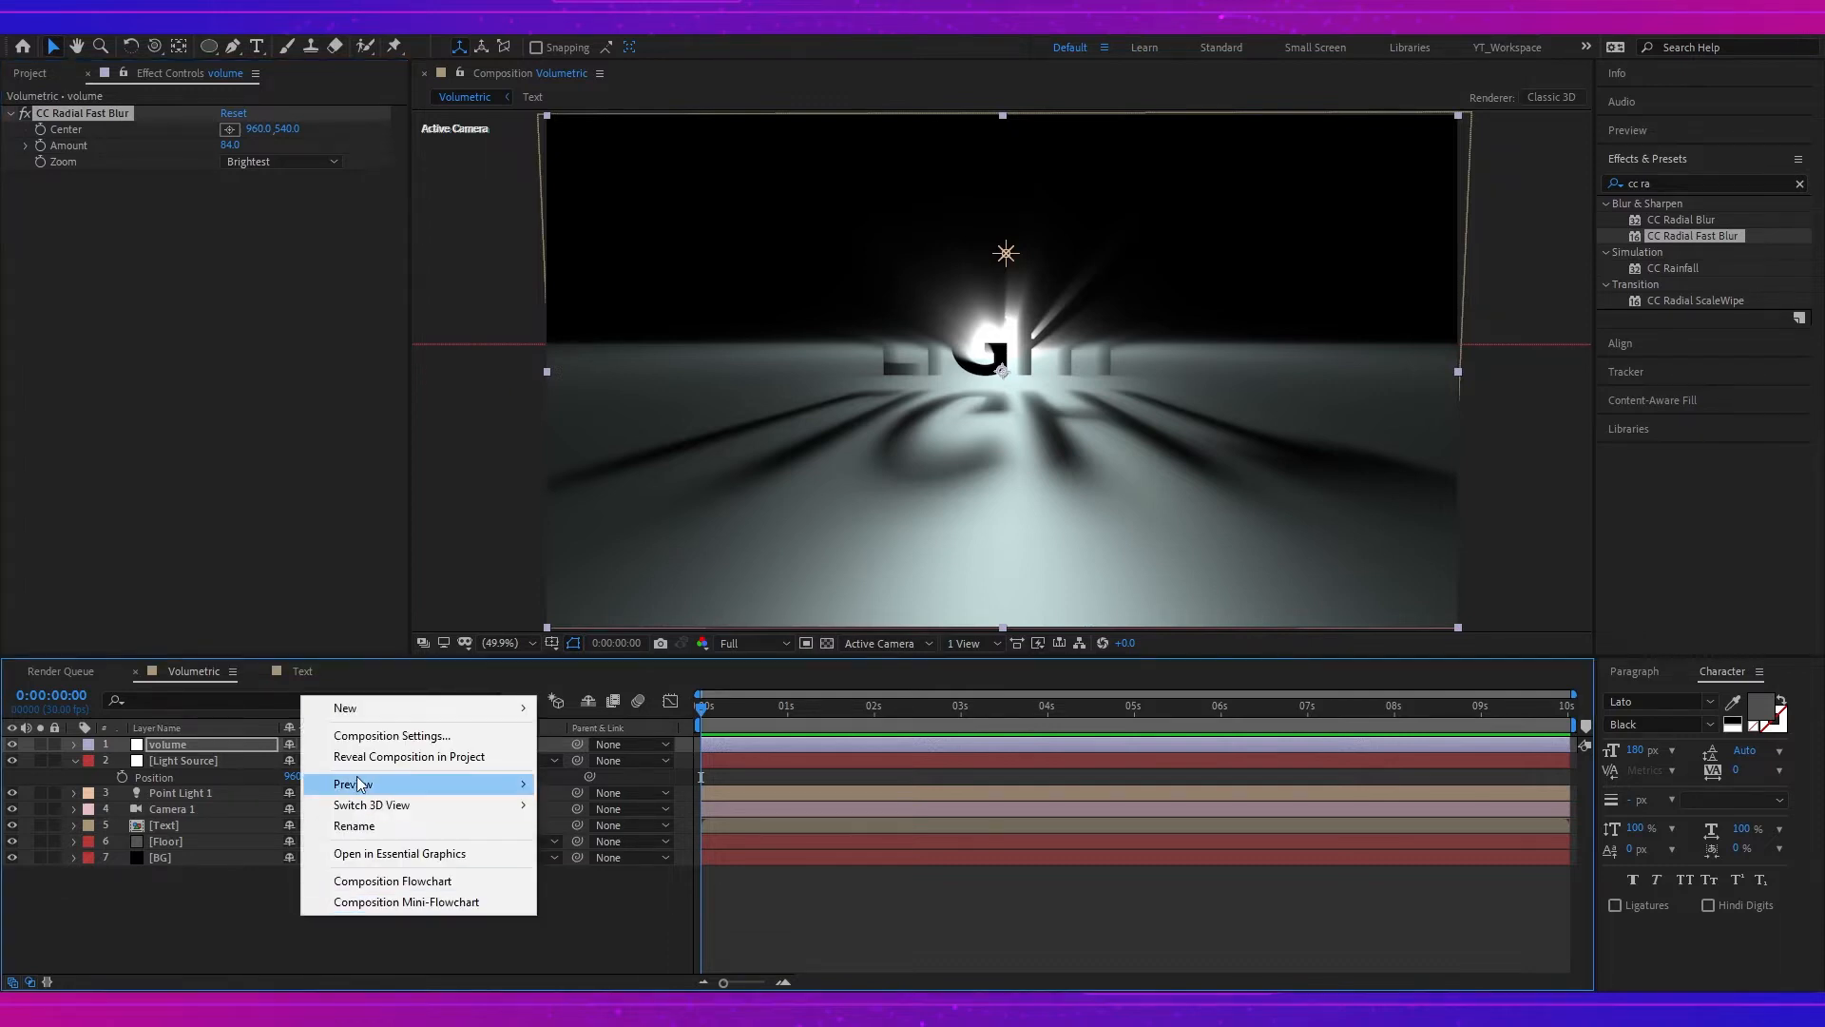
{"action": "mouse_move", "coordinate": [419, 709]}
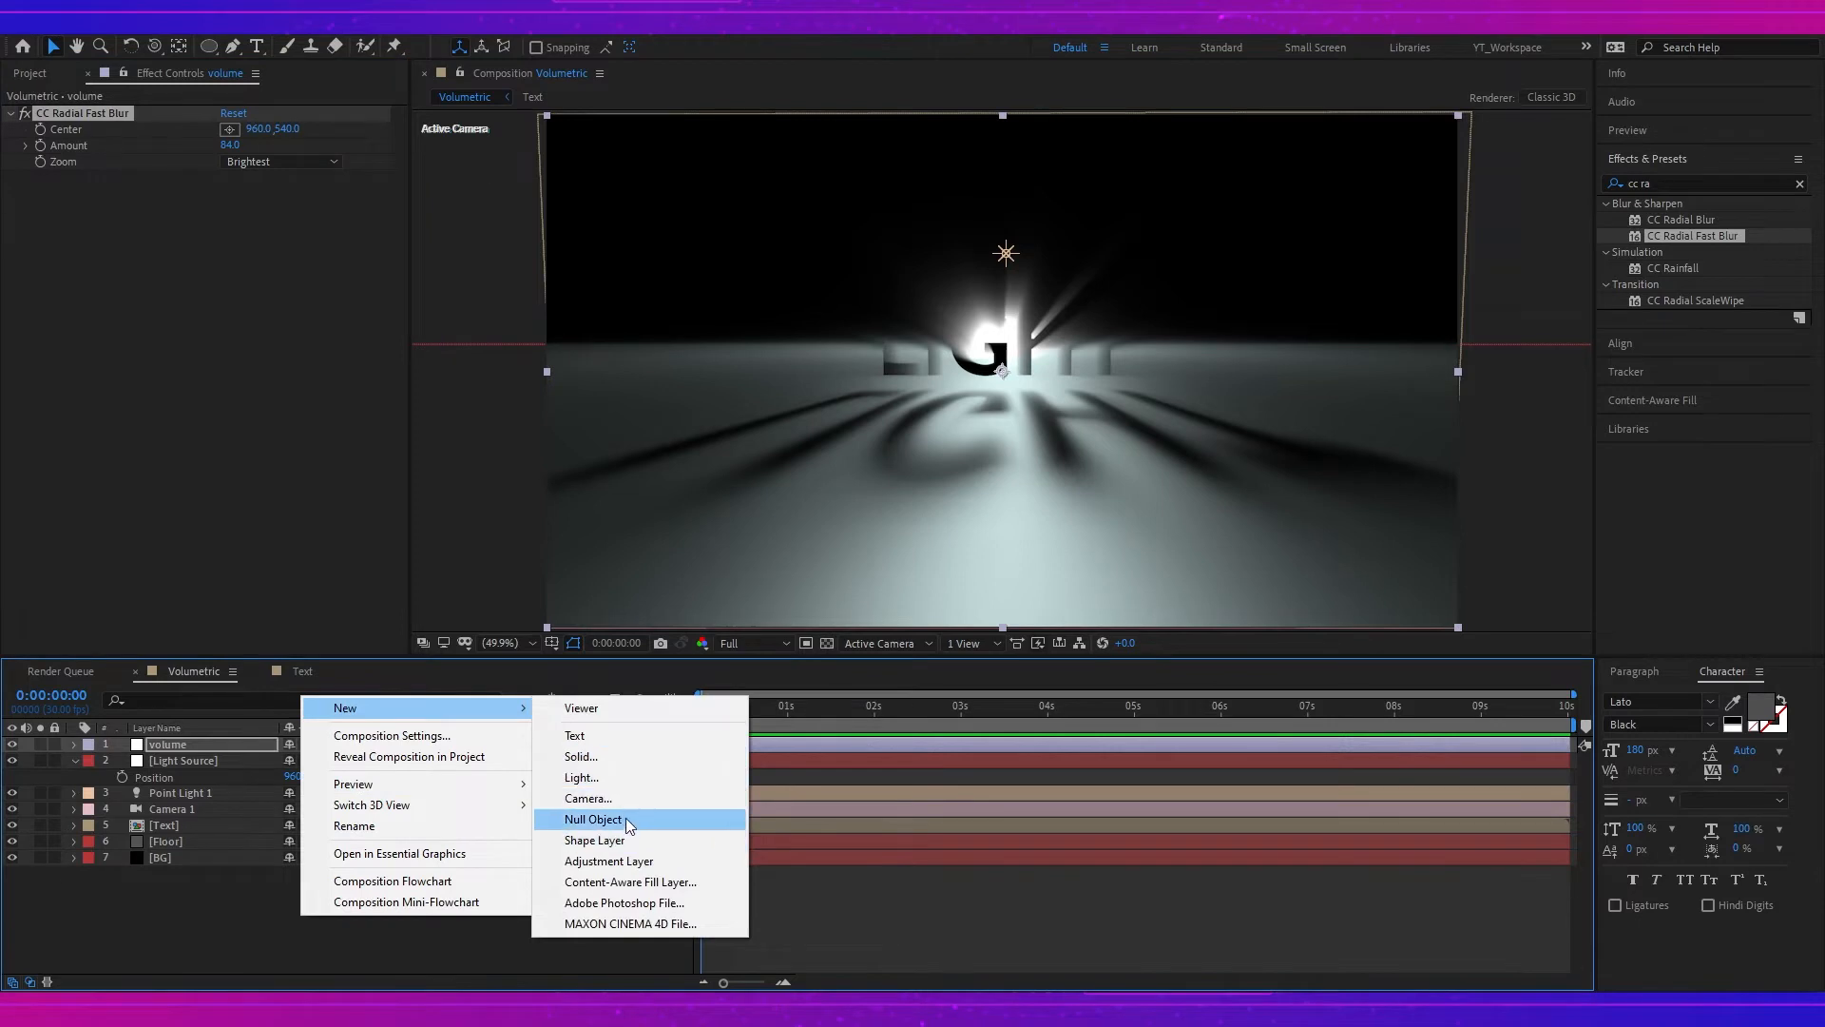
{"action": "left_click", "coordinate": [625, 817]}
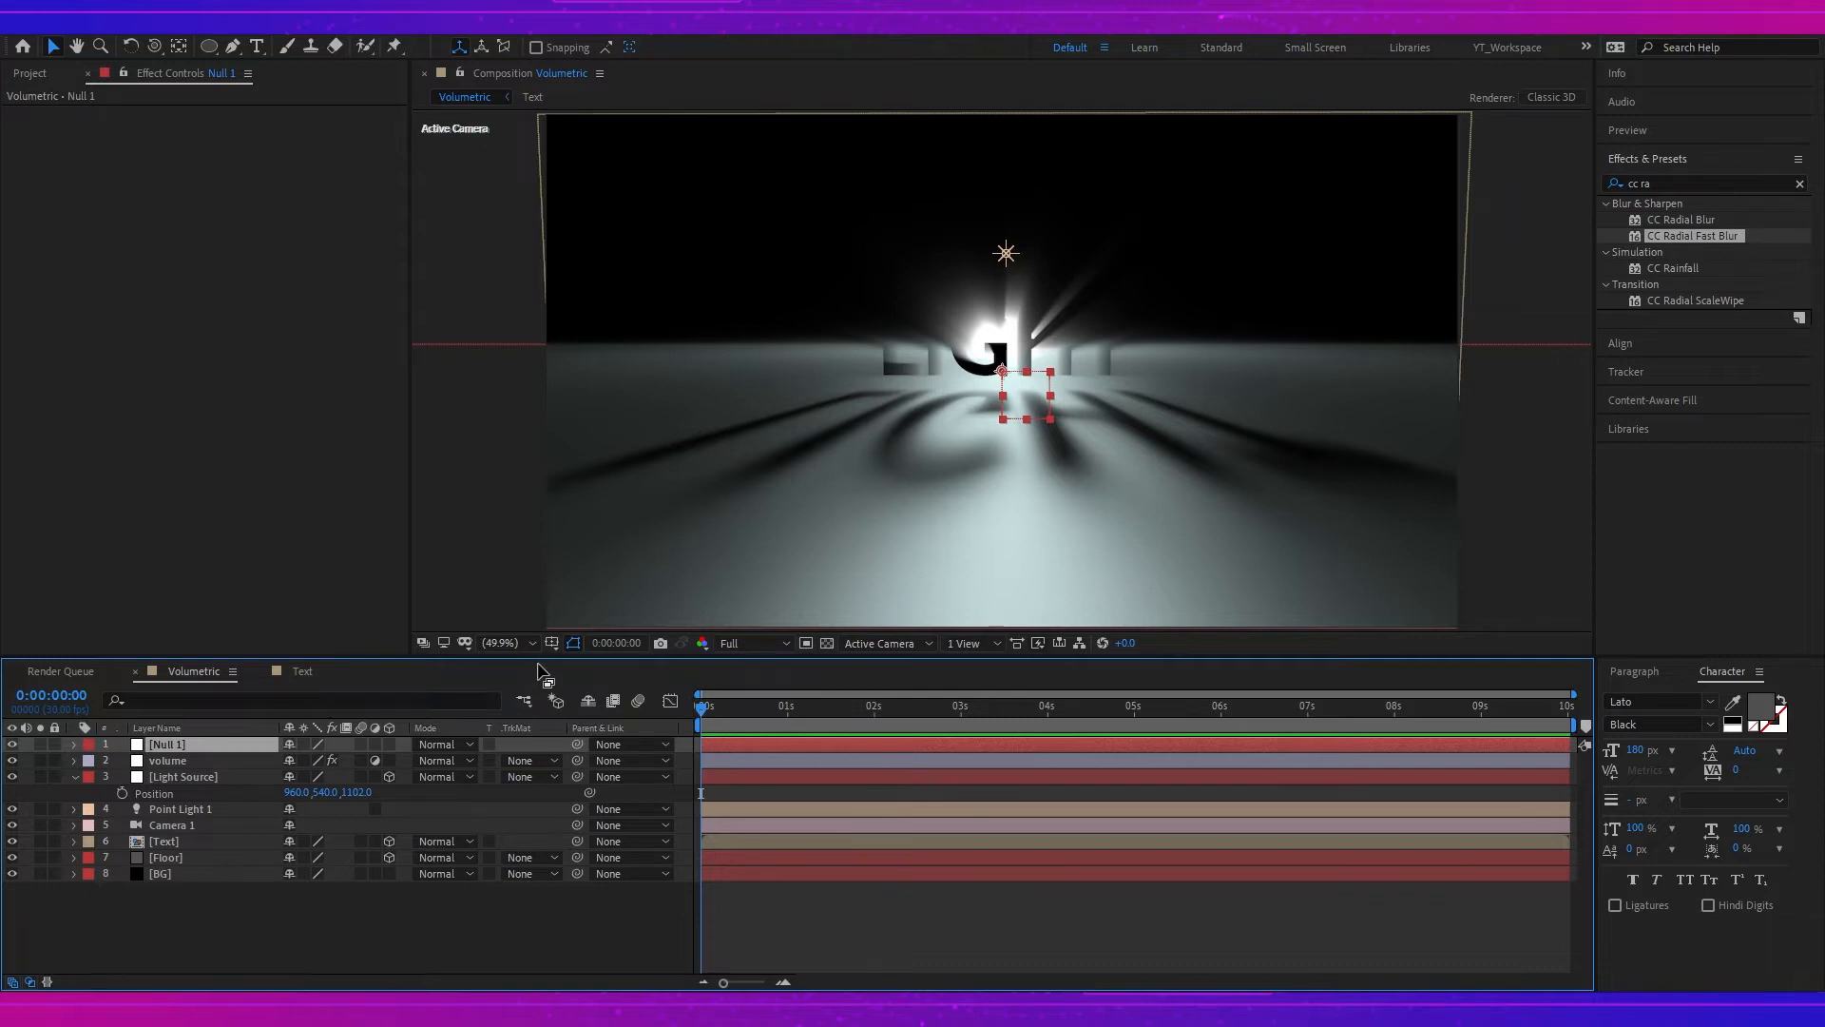
{"action": "key", "text": "Return"}
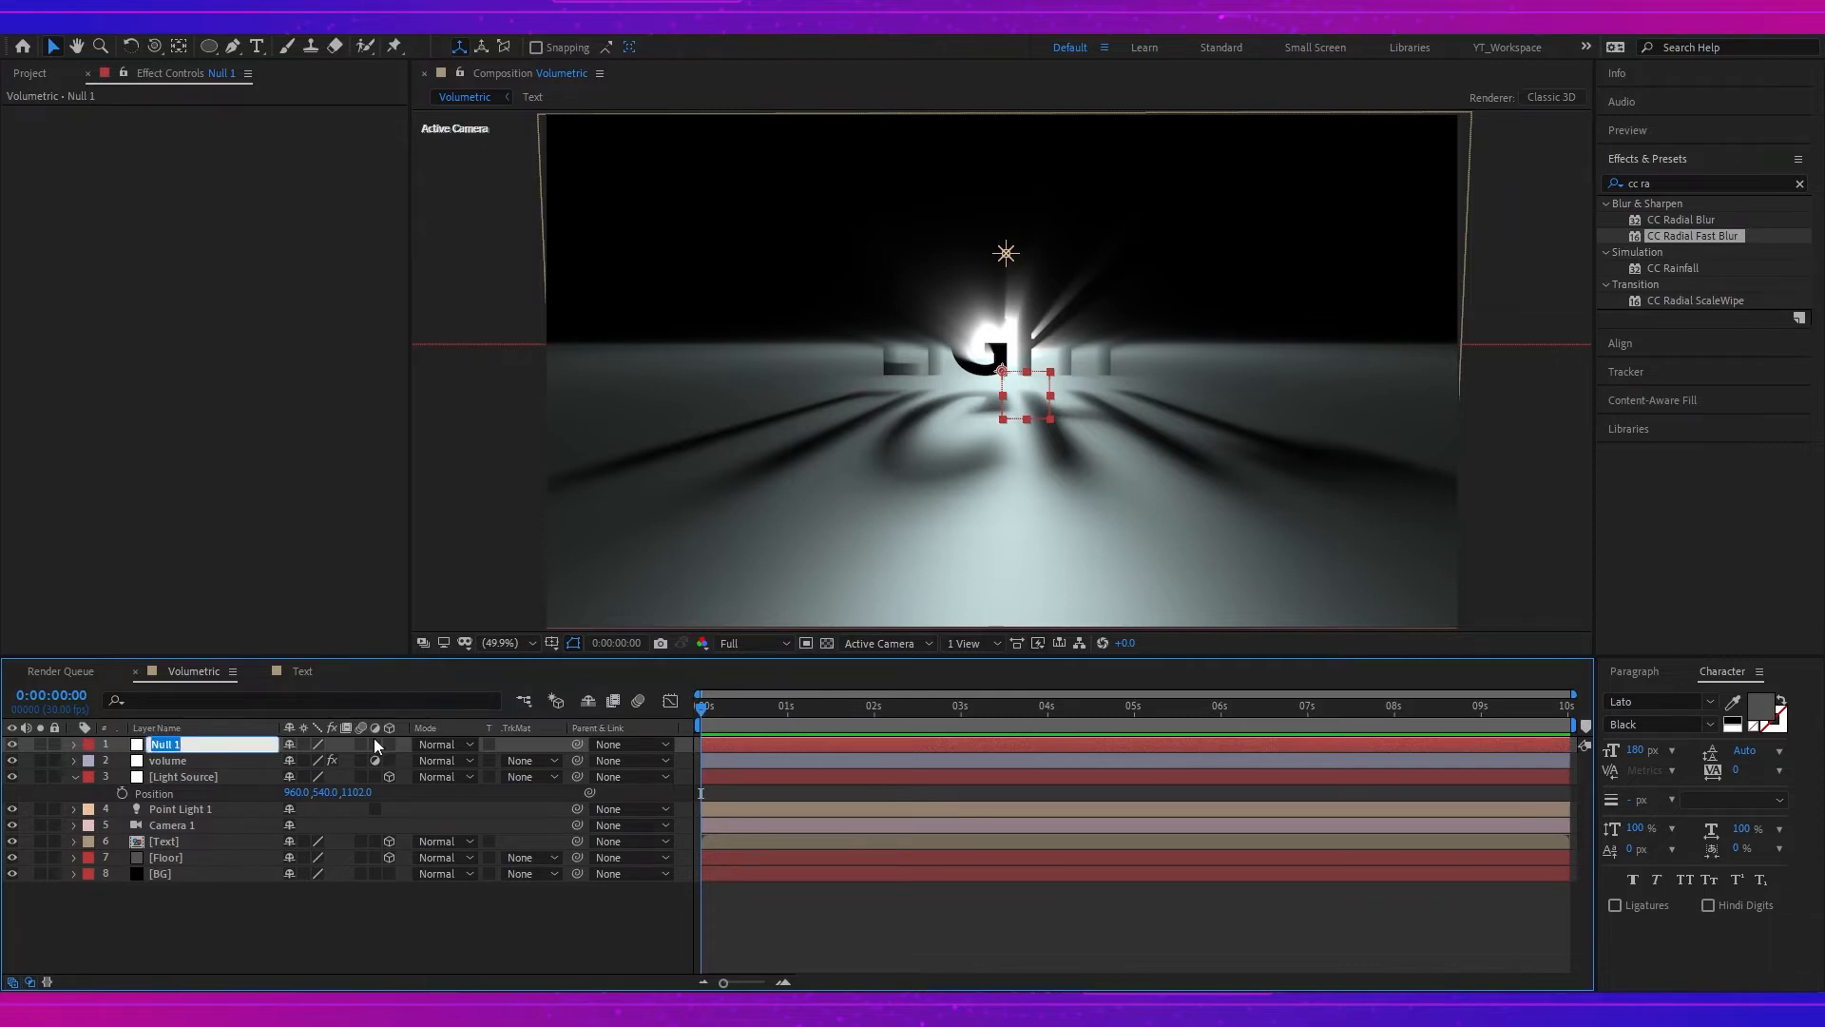
{"action": "type", "text": "Point"}
{"action": "key", "text": "Return"}
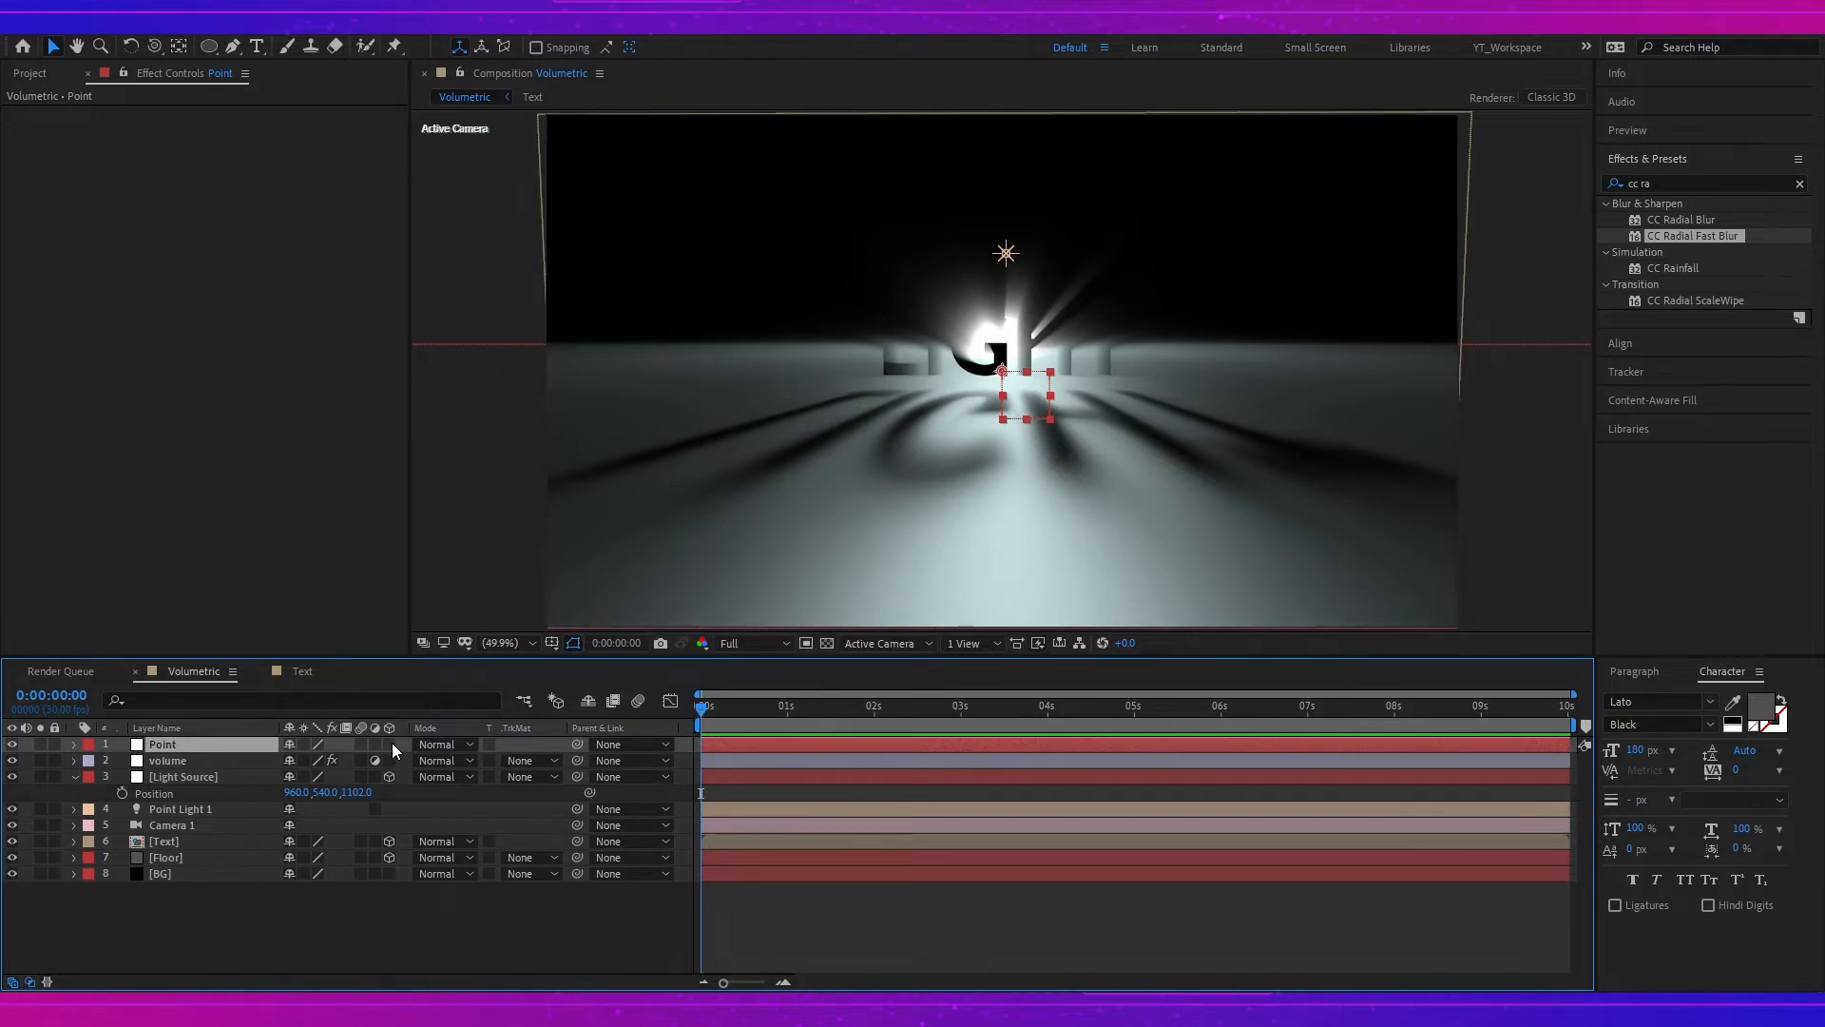
- Make the Point null a 3D layer and push it back in depth to the glowing light source, checking its placement from an orbited view
{"action": "left_click", "coordinate": [389, 744]}
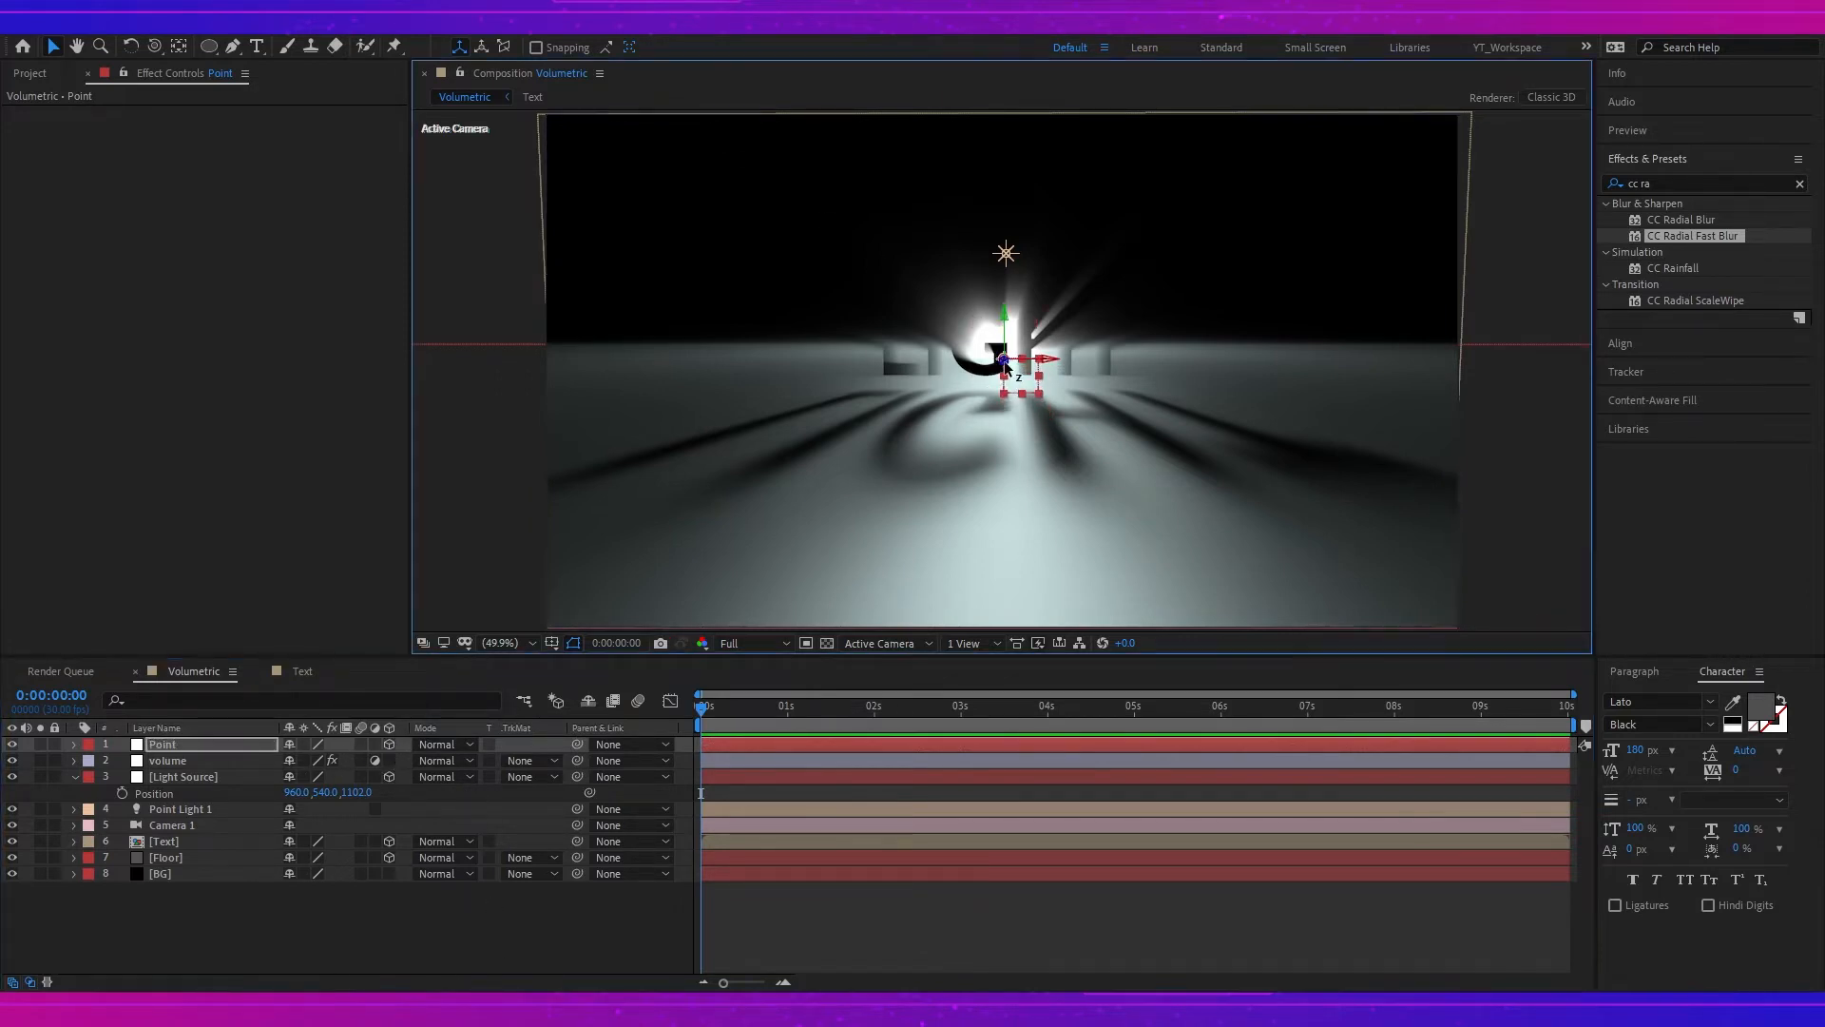
{"action": "left_click_drag", "start_coordinate": [1004, 362], "coordinate": [732, 171]}
{"action": "key", "text": "c"}
{"action": "left_click_drag", "start_coordinate": [1044, 391], "coordinate": [629, 225]}
{"action": "key", "text": "v"}
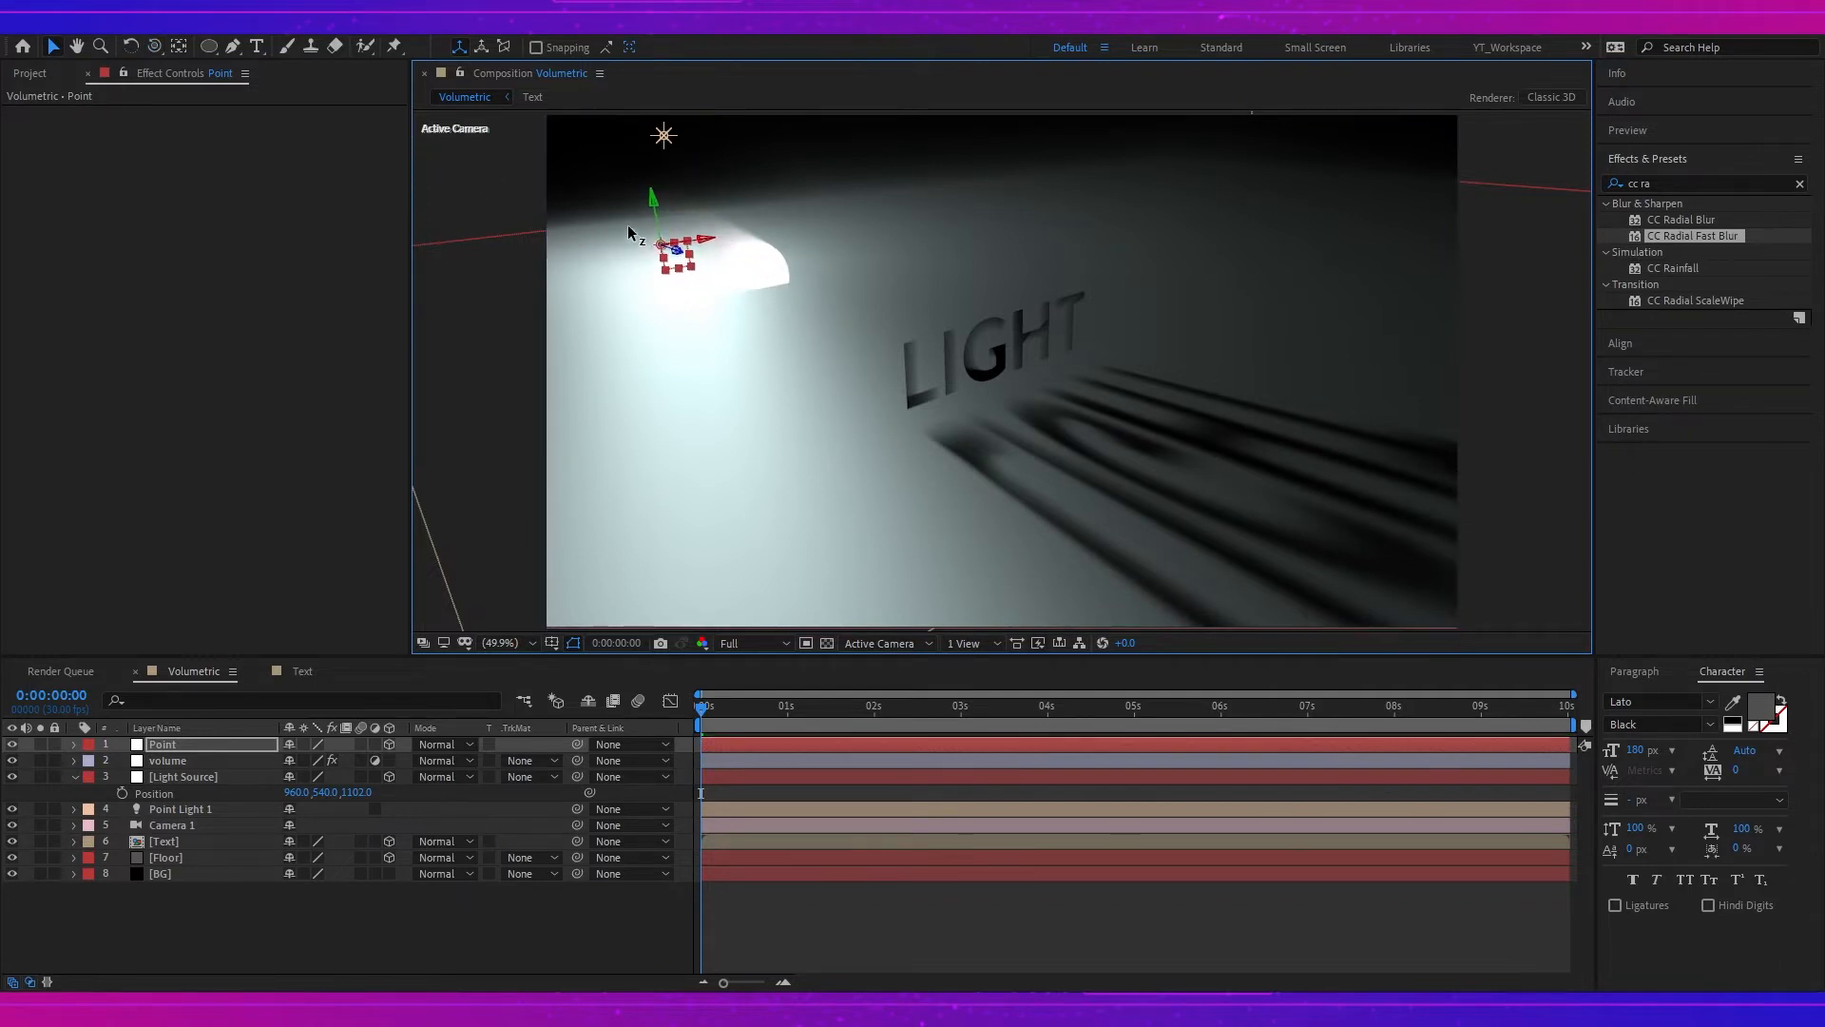
{"action": "key", "text": "c"}
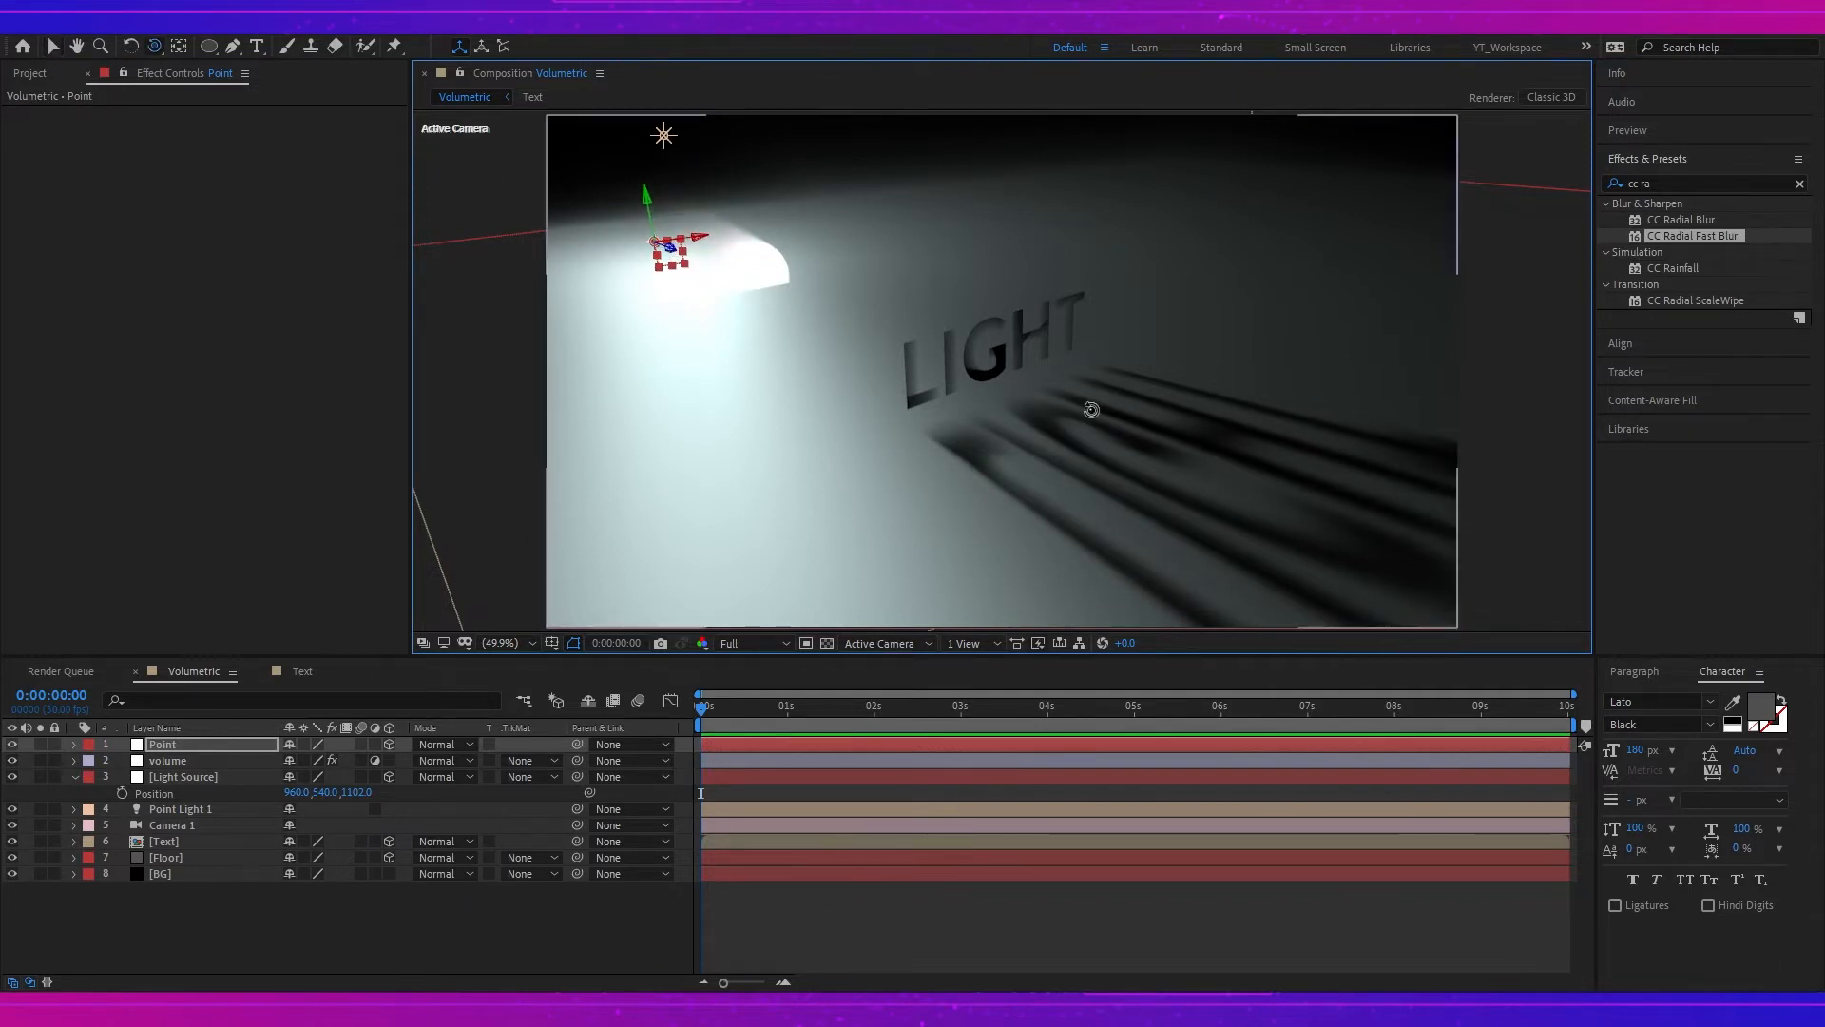
{"action": "left_click_drag", "start_coordinate": [1084, 403], "coordinate": [1045, 410]}
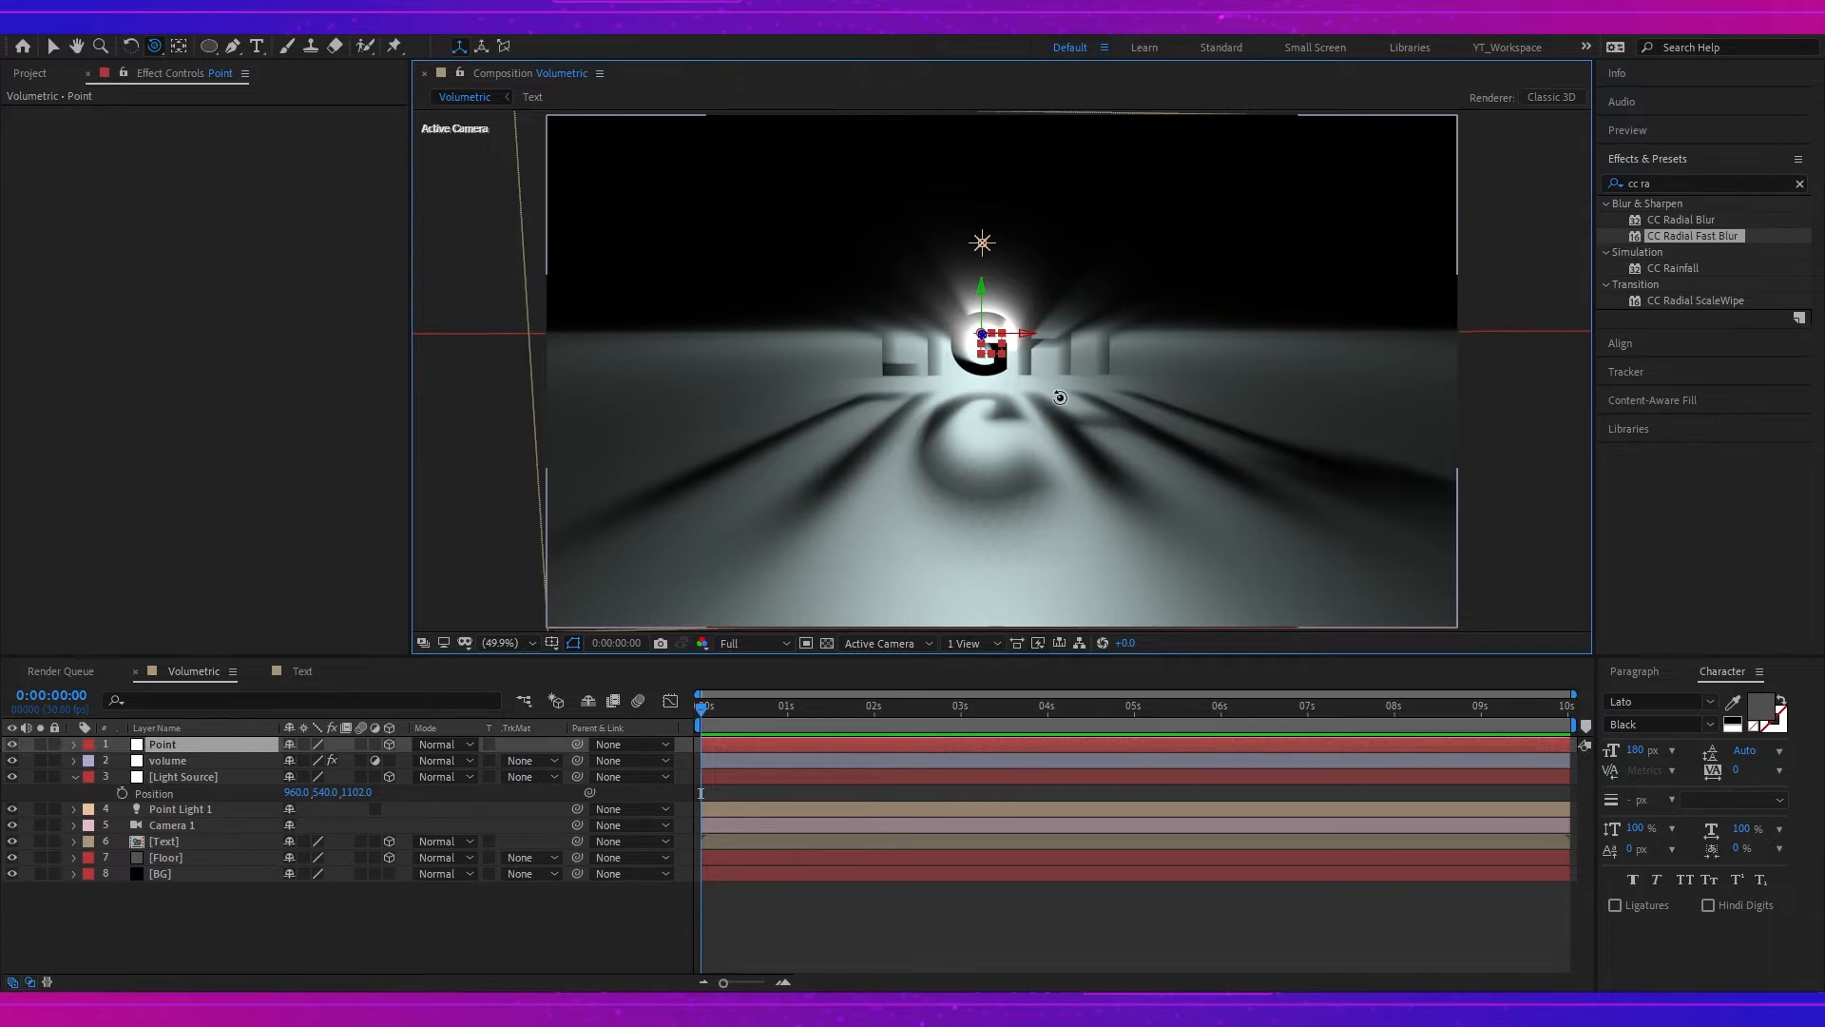
- Link the volume layer's CC Radial Fast Blur Center to the null with the expression thisComp.layer("Point").toComp([0,0,0]);
{"action": "left_click", "coordinate": [177, 761]}
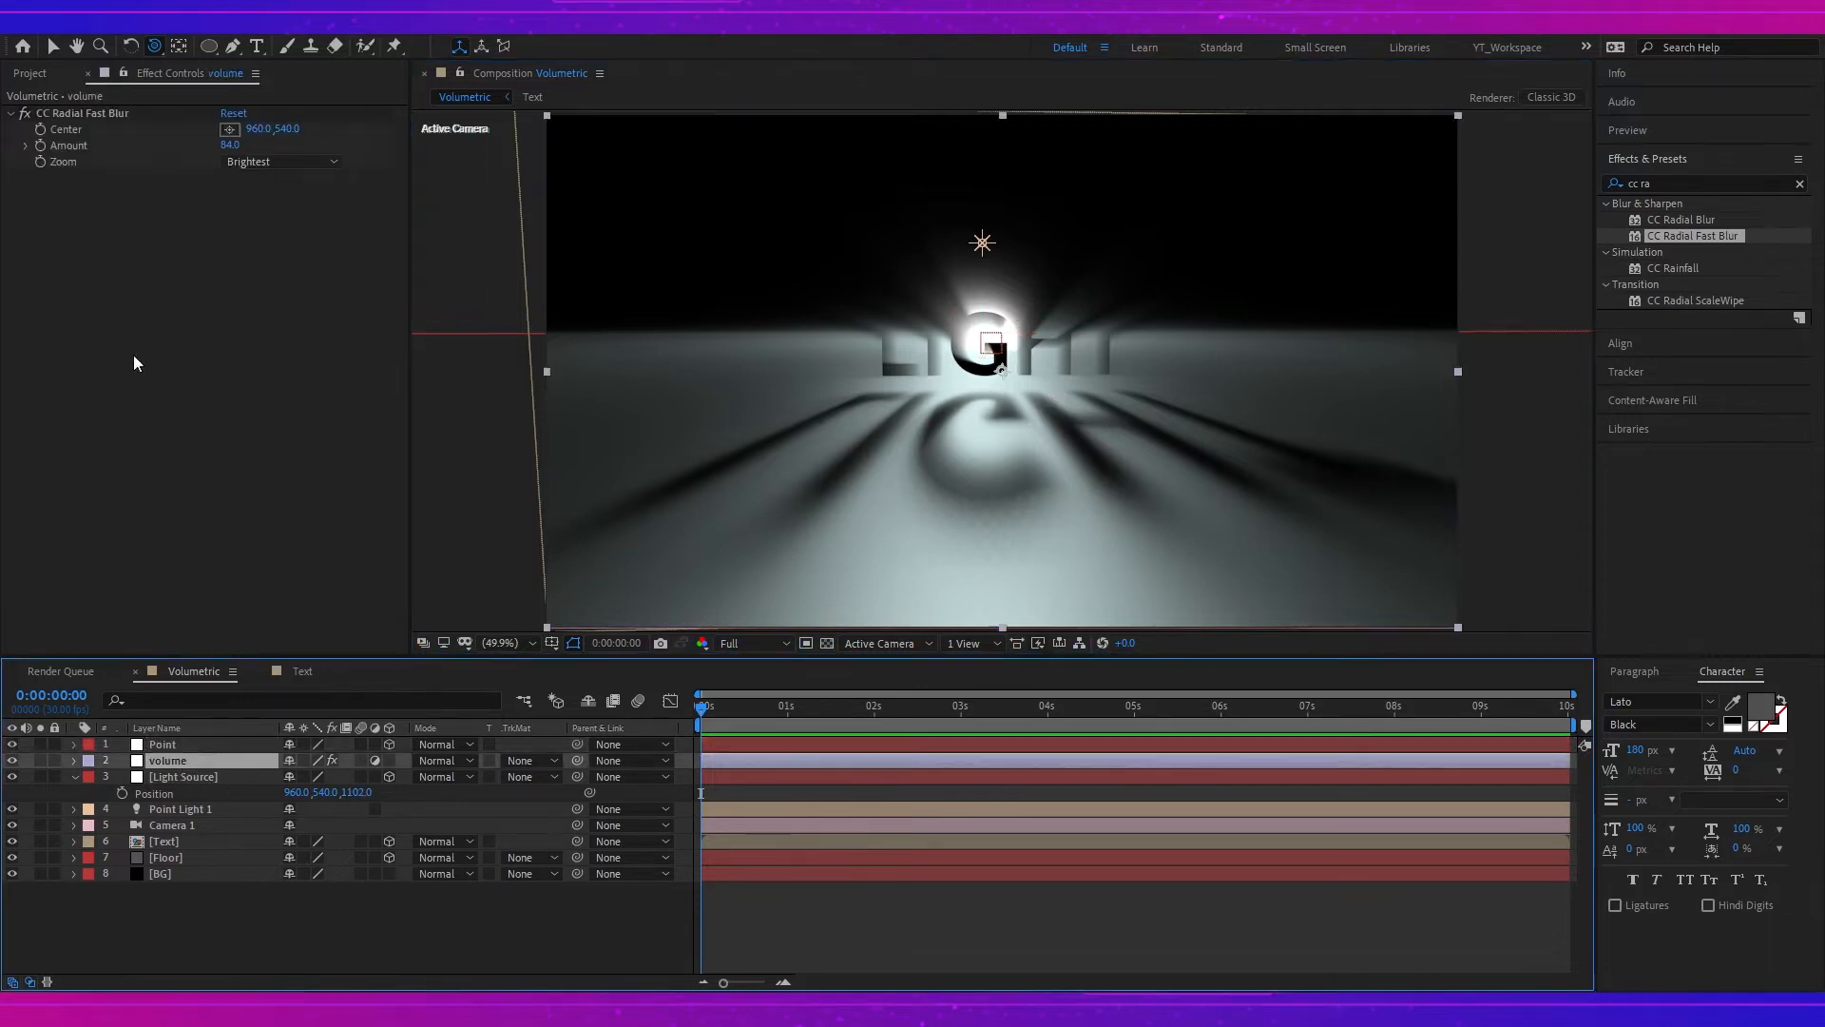
{"action": "left_click", "coordinate": [83, 112]}
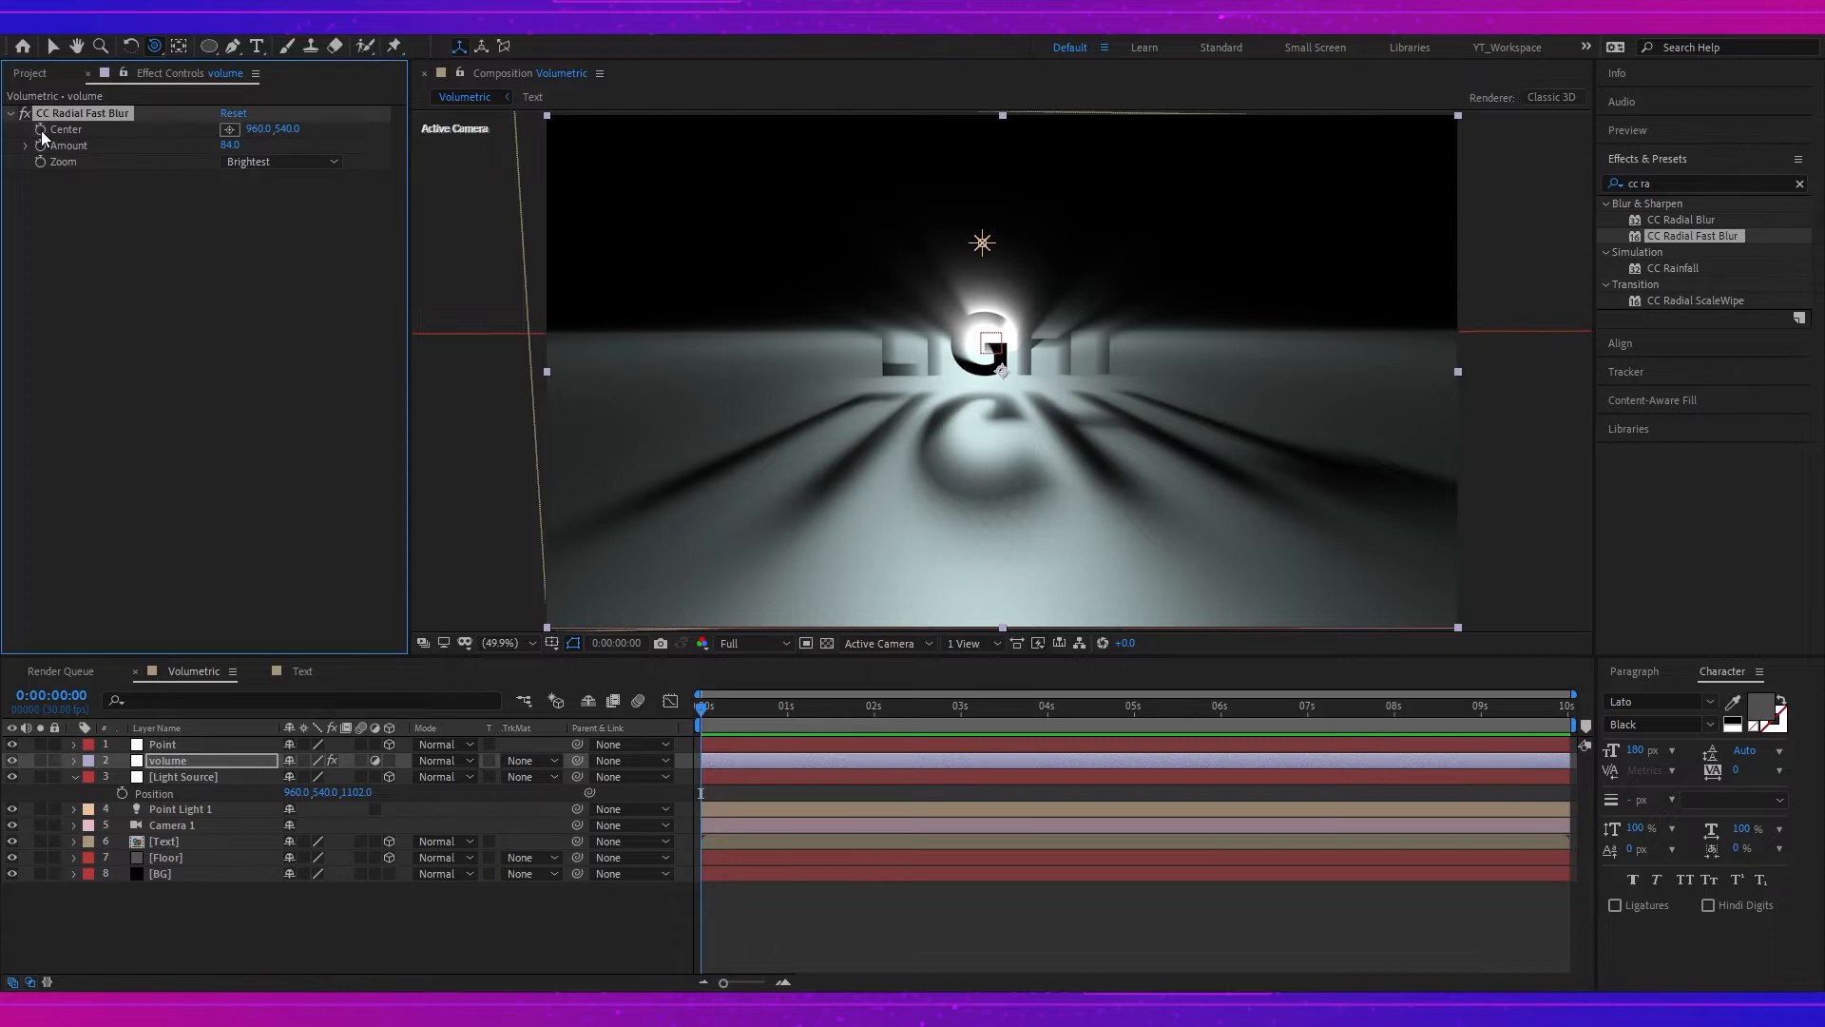
{"action": "left_click", "coordinate": [43, 129], "text": "alt"}
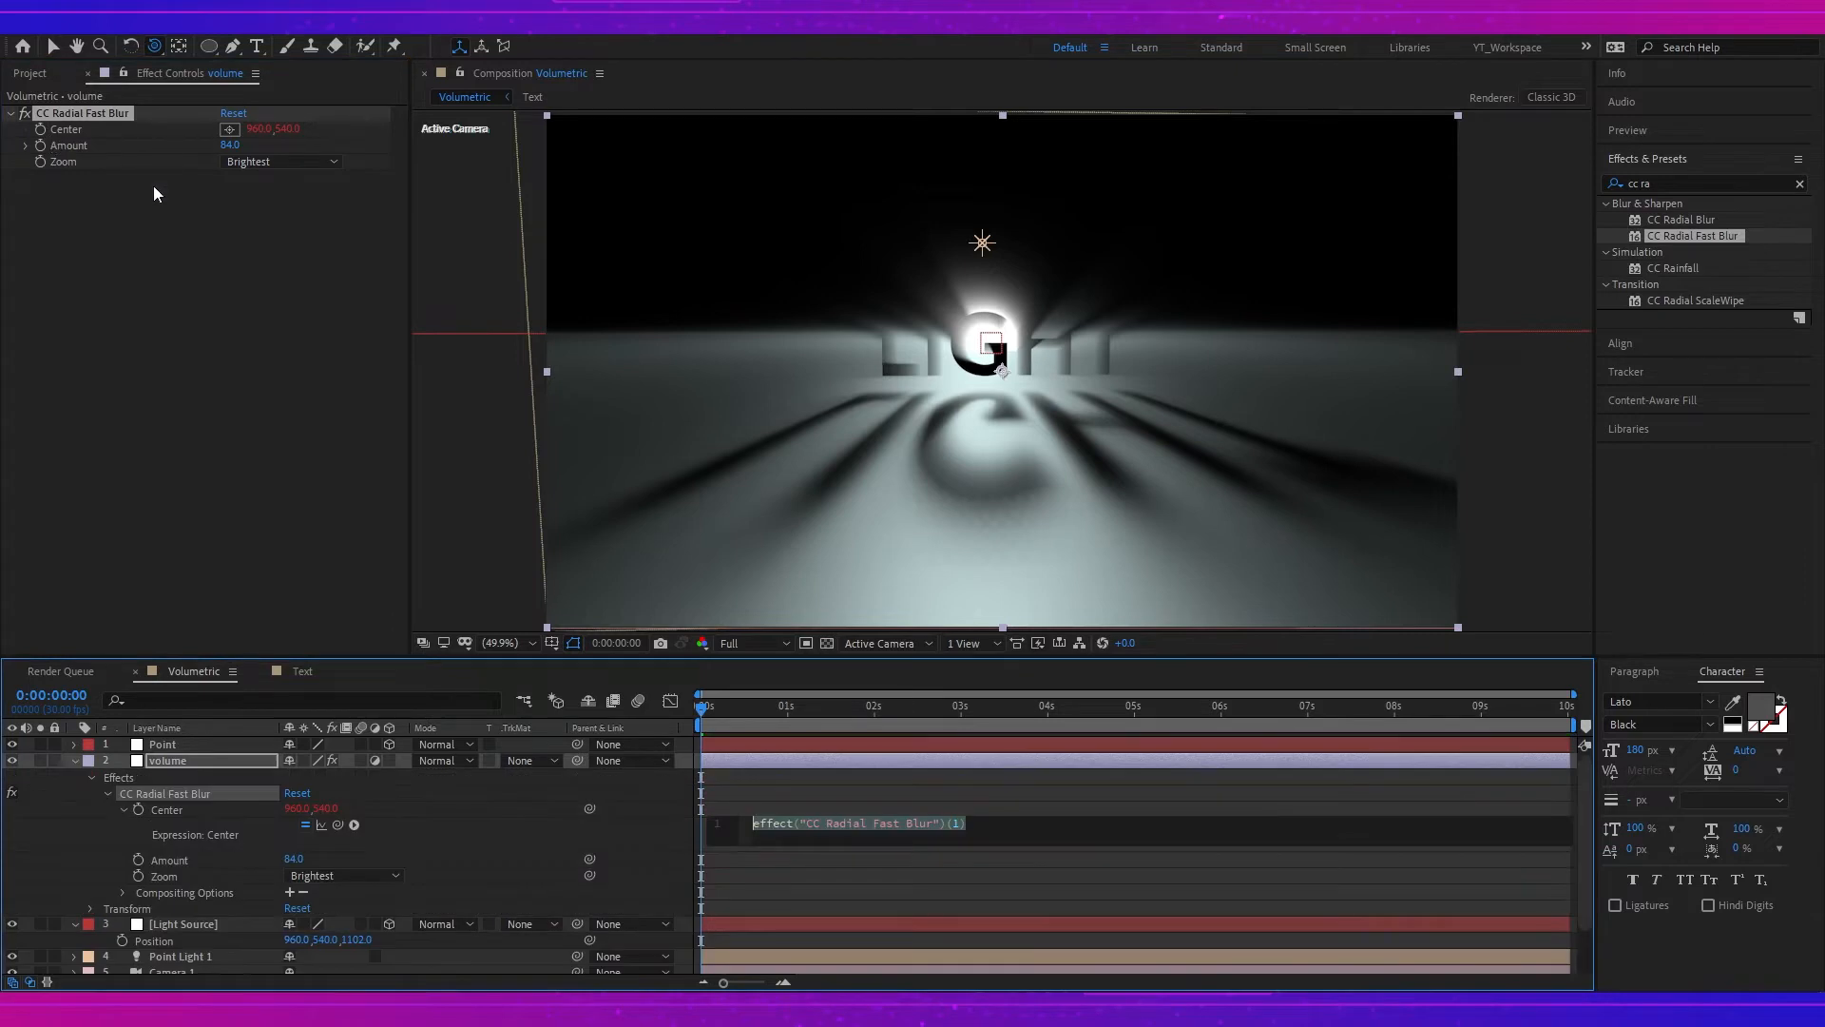
{"action": "left_click_drag", "start_coordinate": [327, 813], "coordinate": [228, 747]}
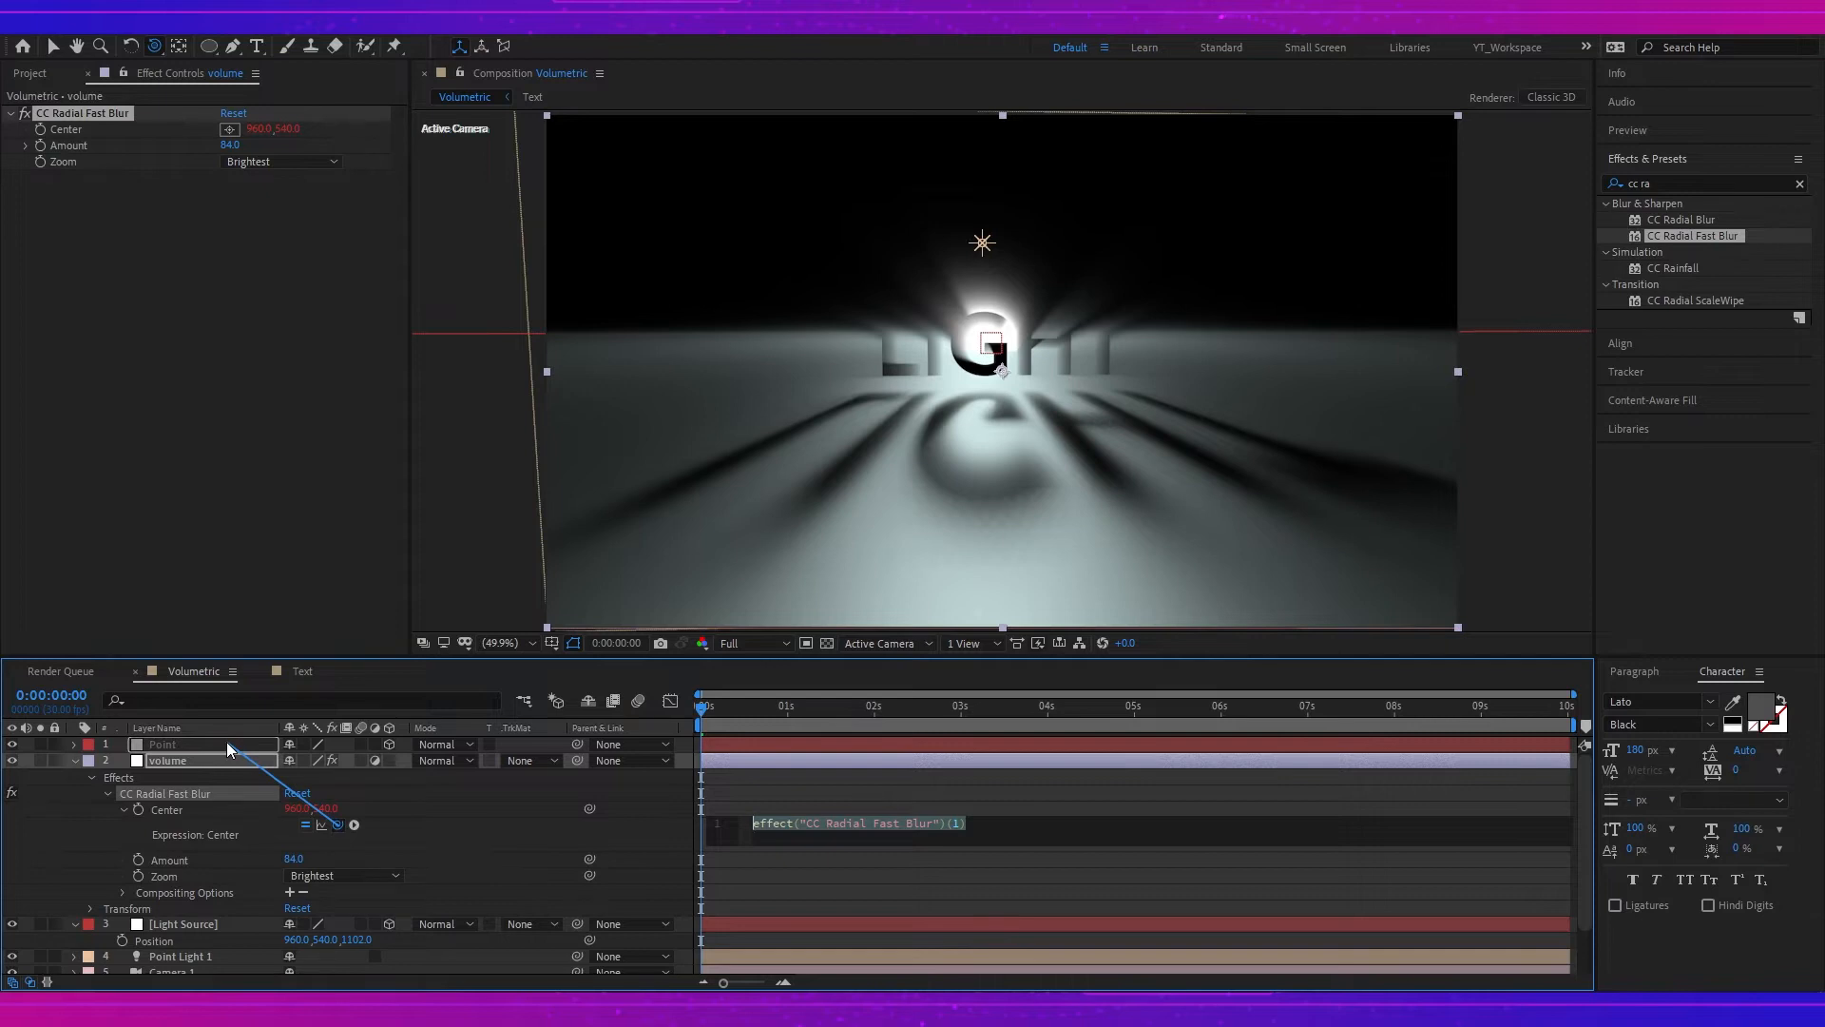
{"action": "left_click_drag", "start_coordinate": [228, 748], "coordinate": [228, 748]}
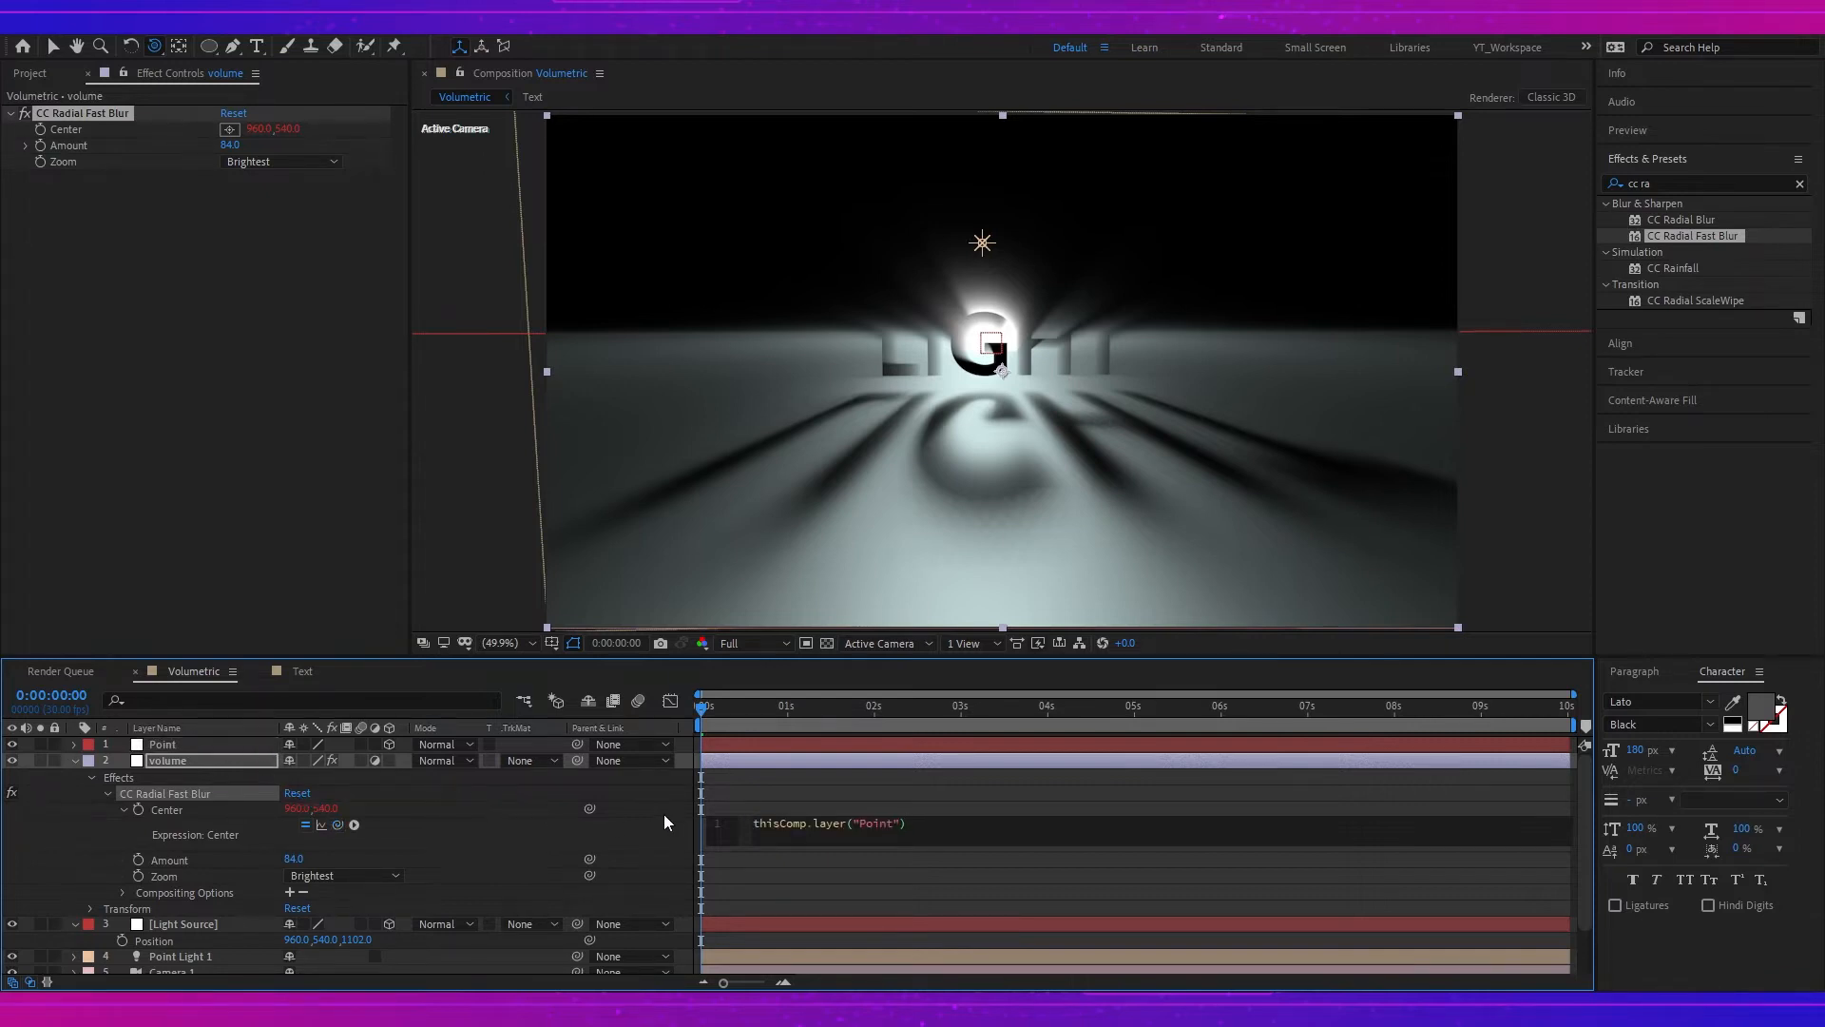
{"action": "type", "text": ".to"}
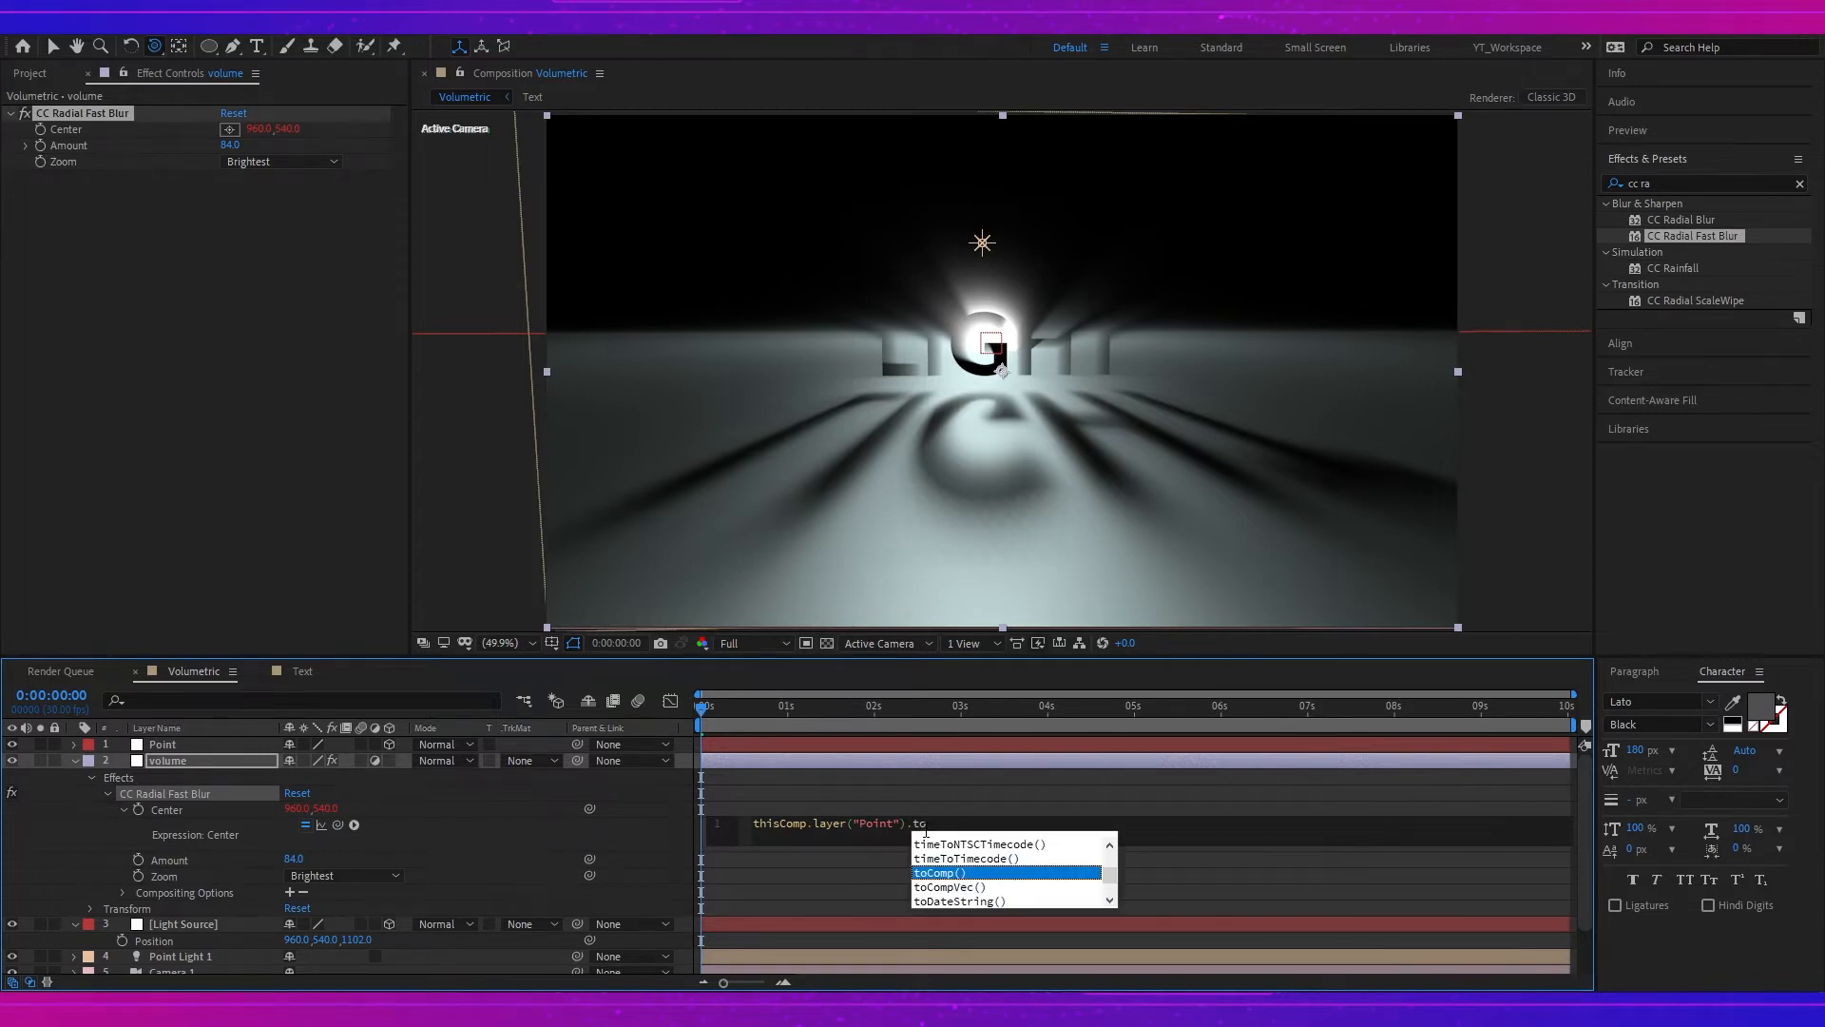
{"action": "type", "text": "Comp()"}
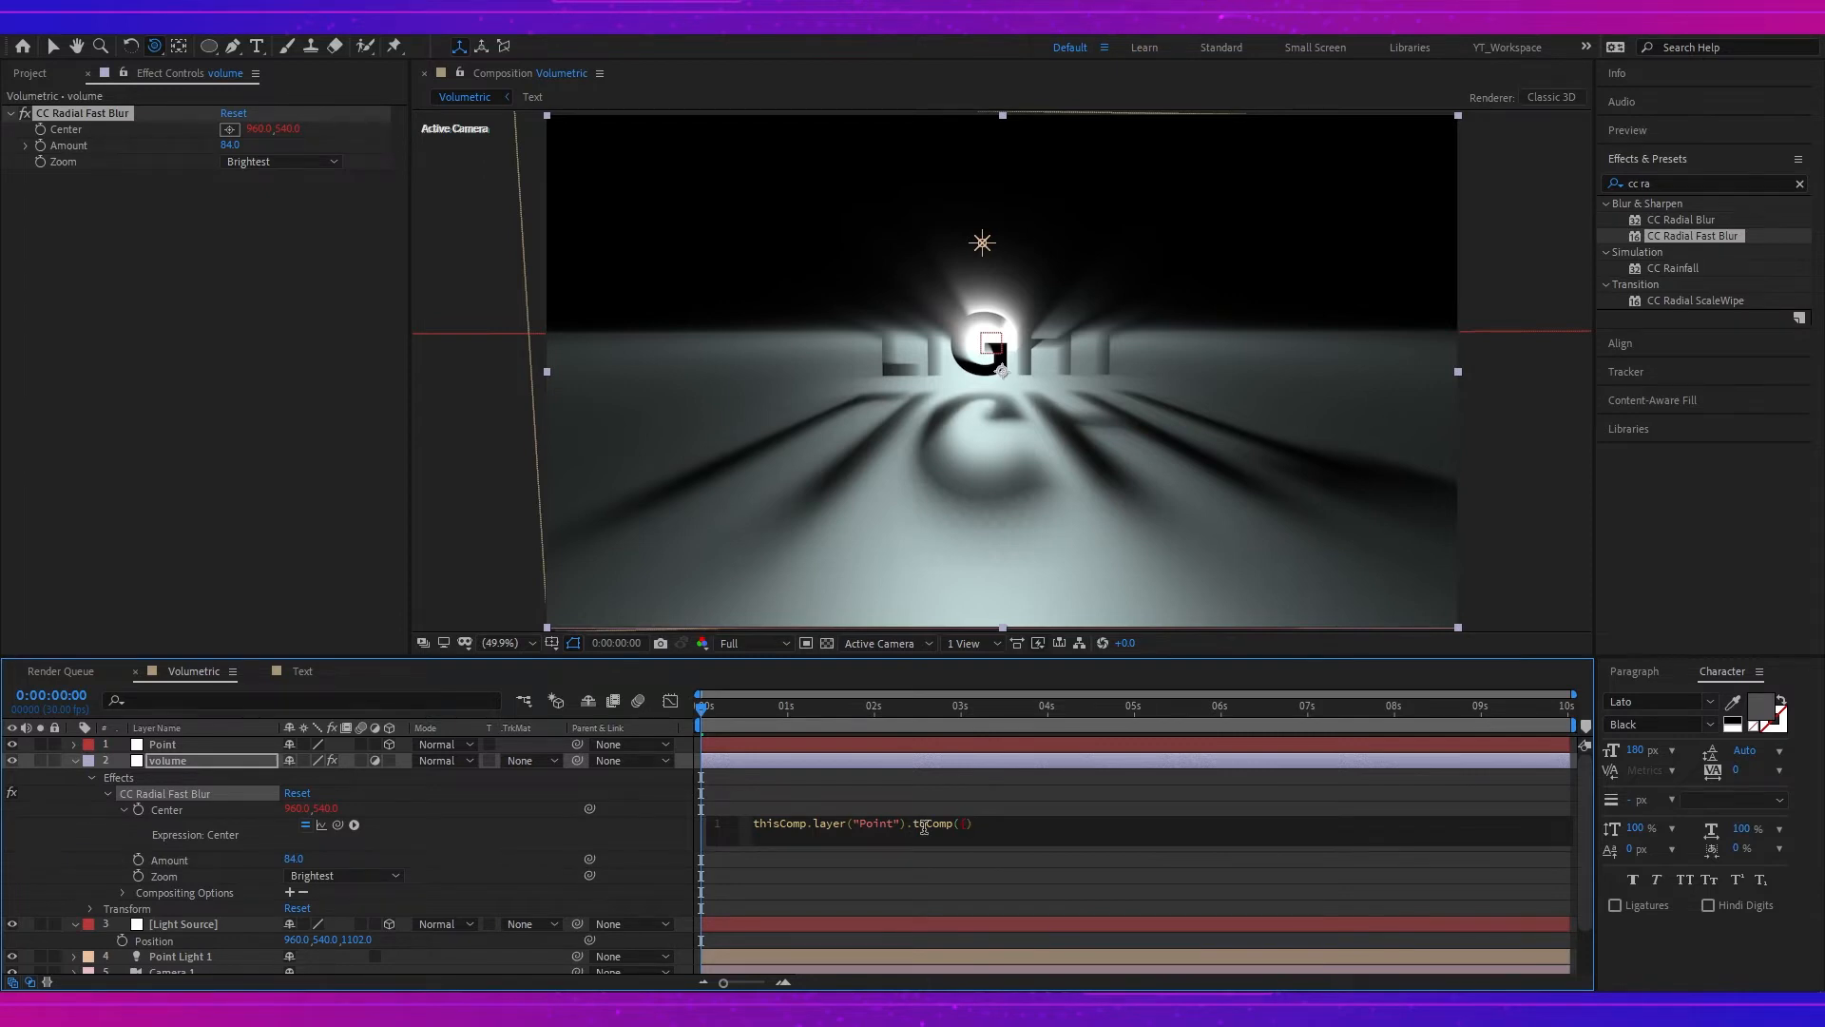
{"action": "type", "text": " [0,0,0"}
{"action": "left_click", "coordinate": [1012, 815]}
{"action": "type", "text": ";"}
{"action": "key", "text": "KP_Enter"}
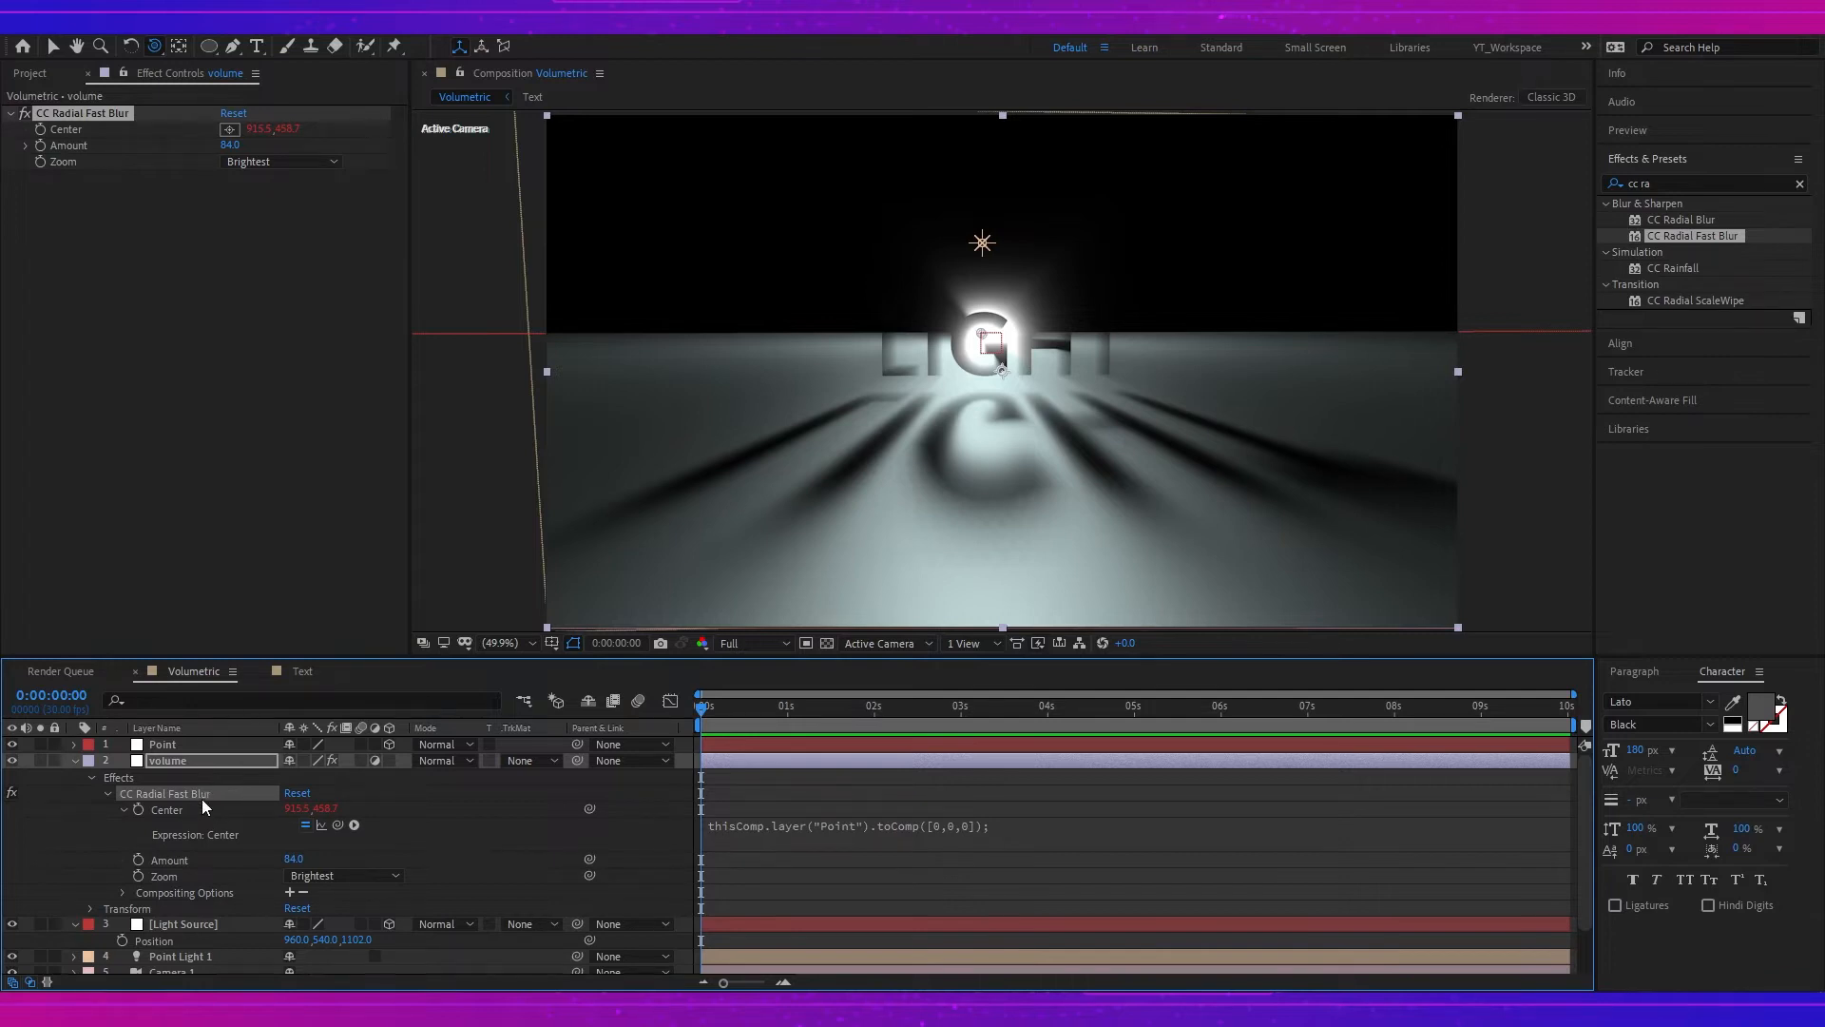
- Add a Curves effect above CC Radial Fast Blur on the volume layer and pull its RGB curve down to crush the darker tones
{"action": "left_click", "coordinate": [204, 35]}
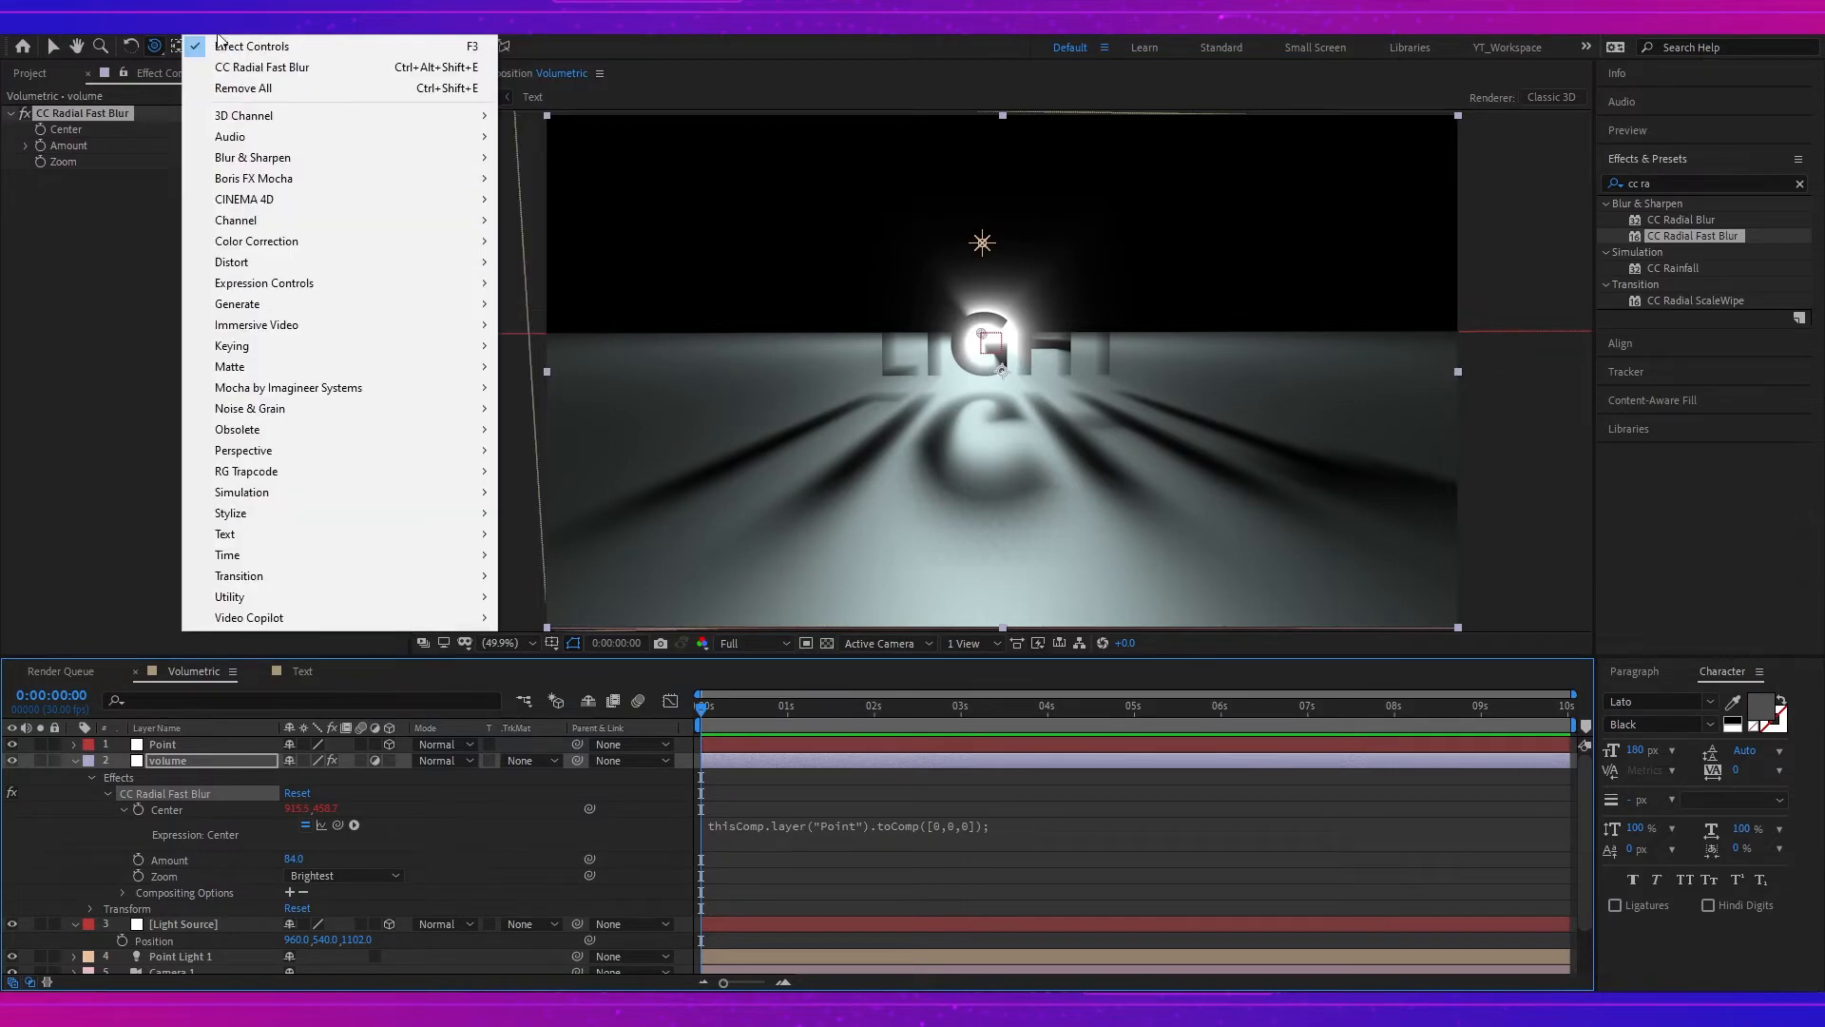
{"action": "mouse_move", "coordinate": [312, 233]}
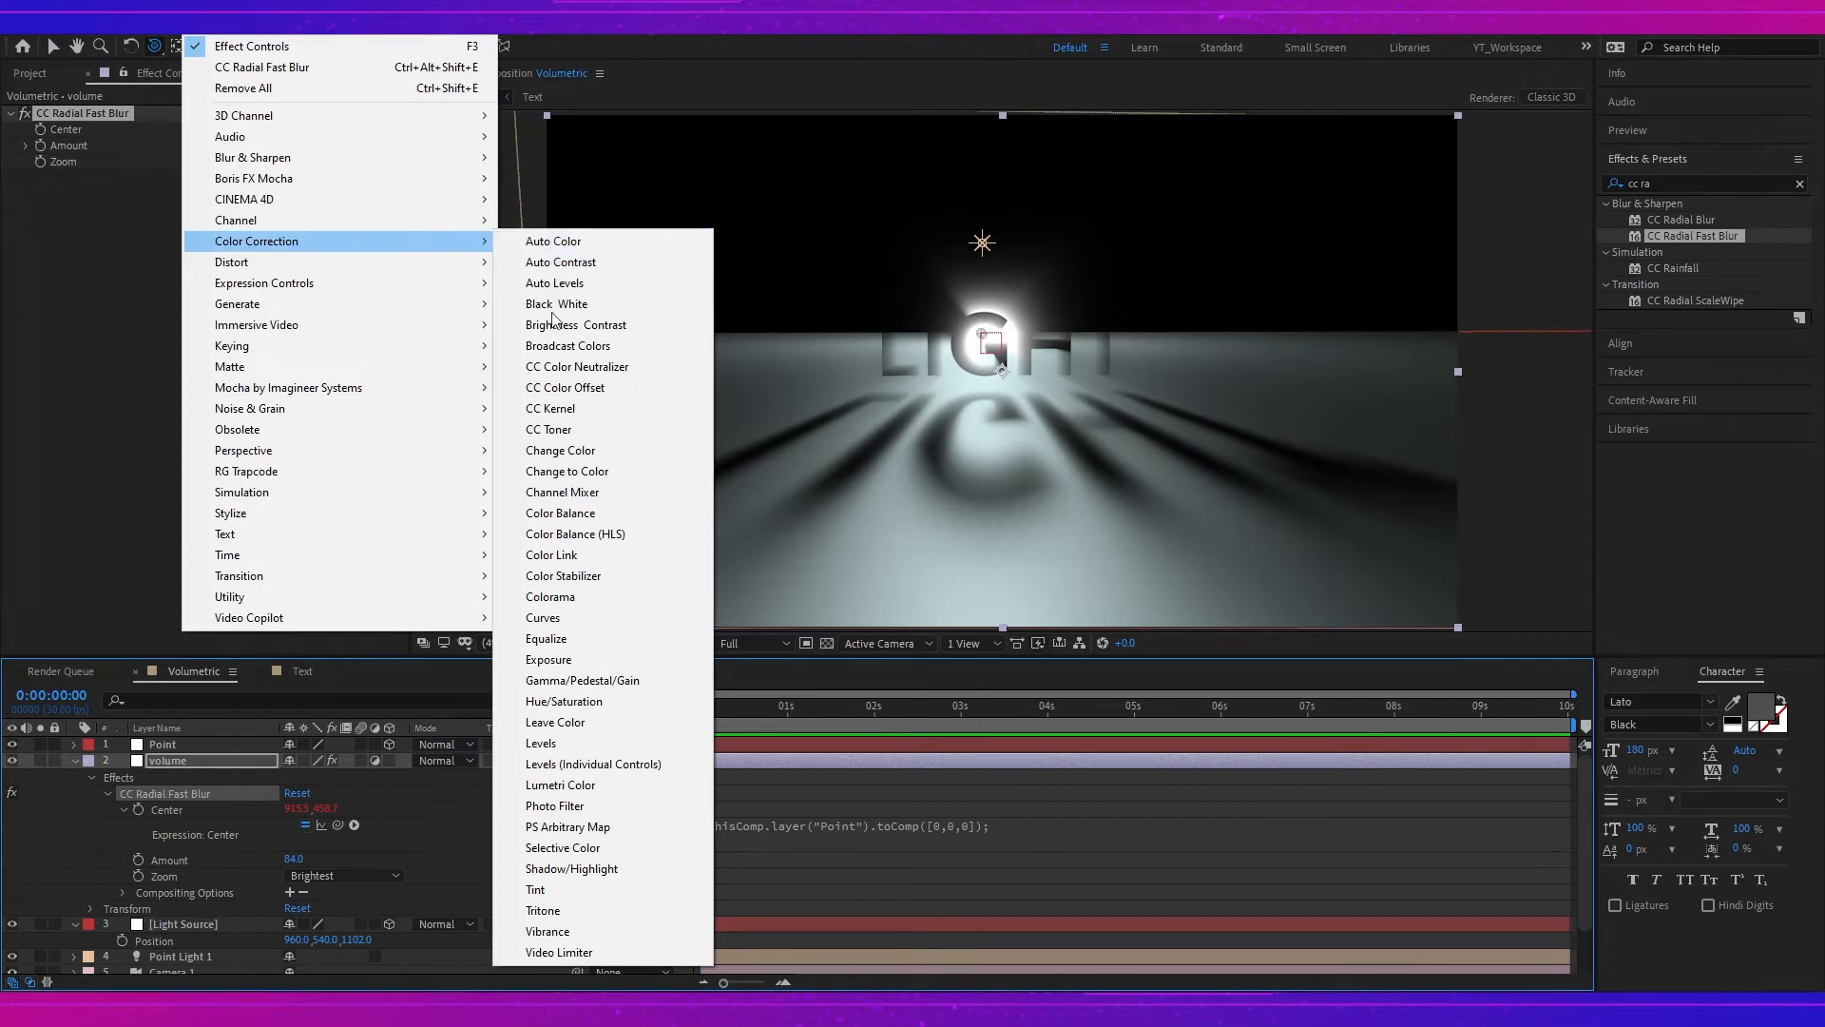
{"action": "left_click", "coordinate": [589, 618]}
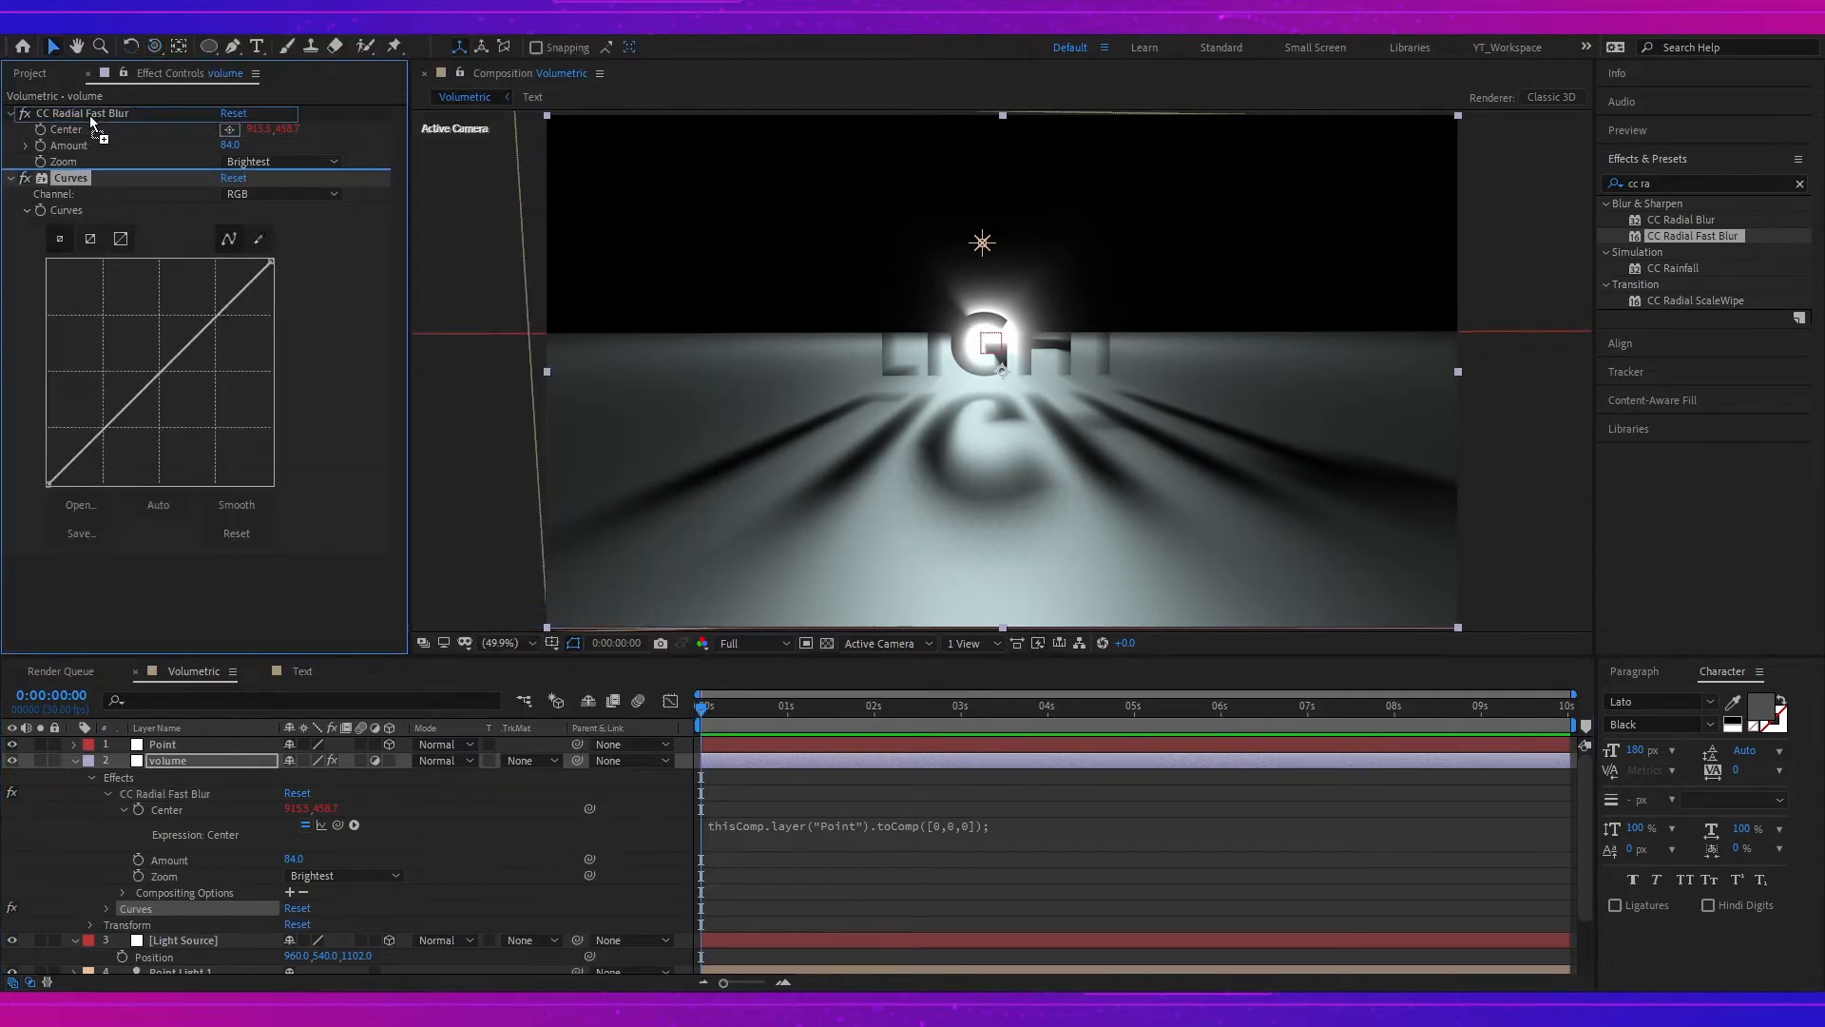
{"action": "left_click_drag", "start_coordinate": [87, 110], "coordinate": [87, 111]}
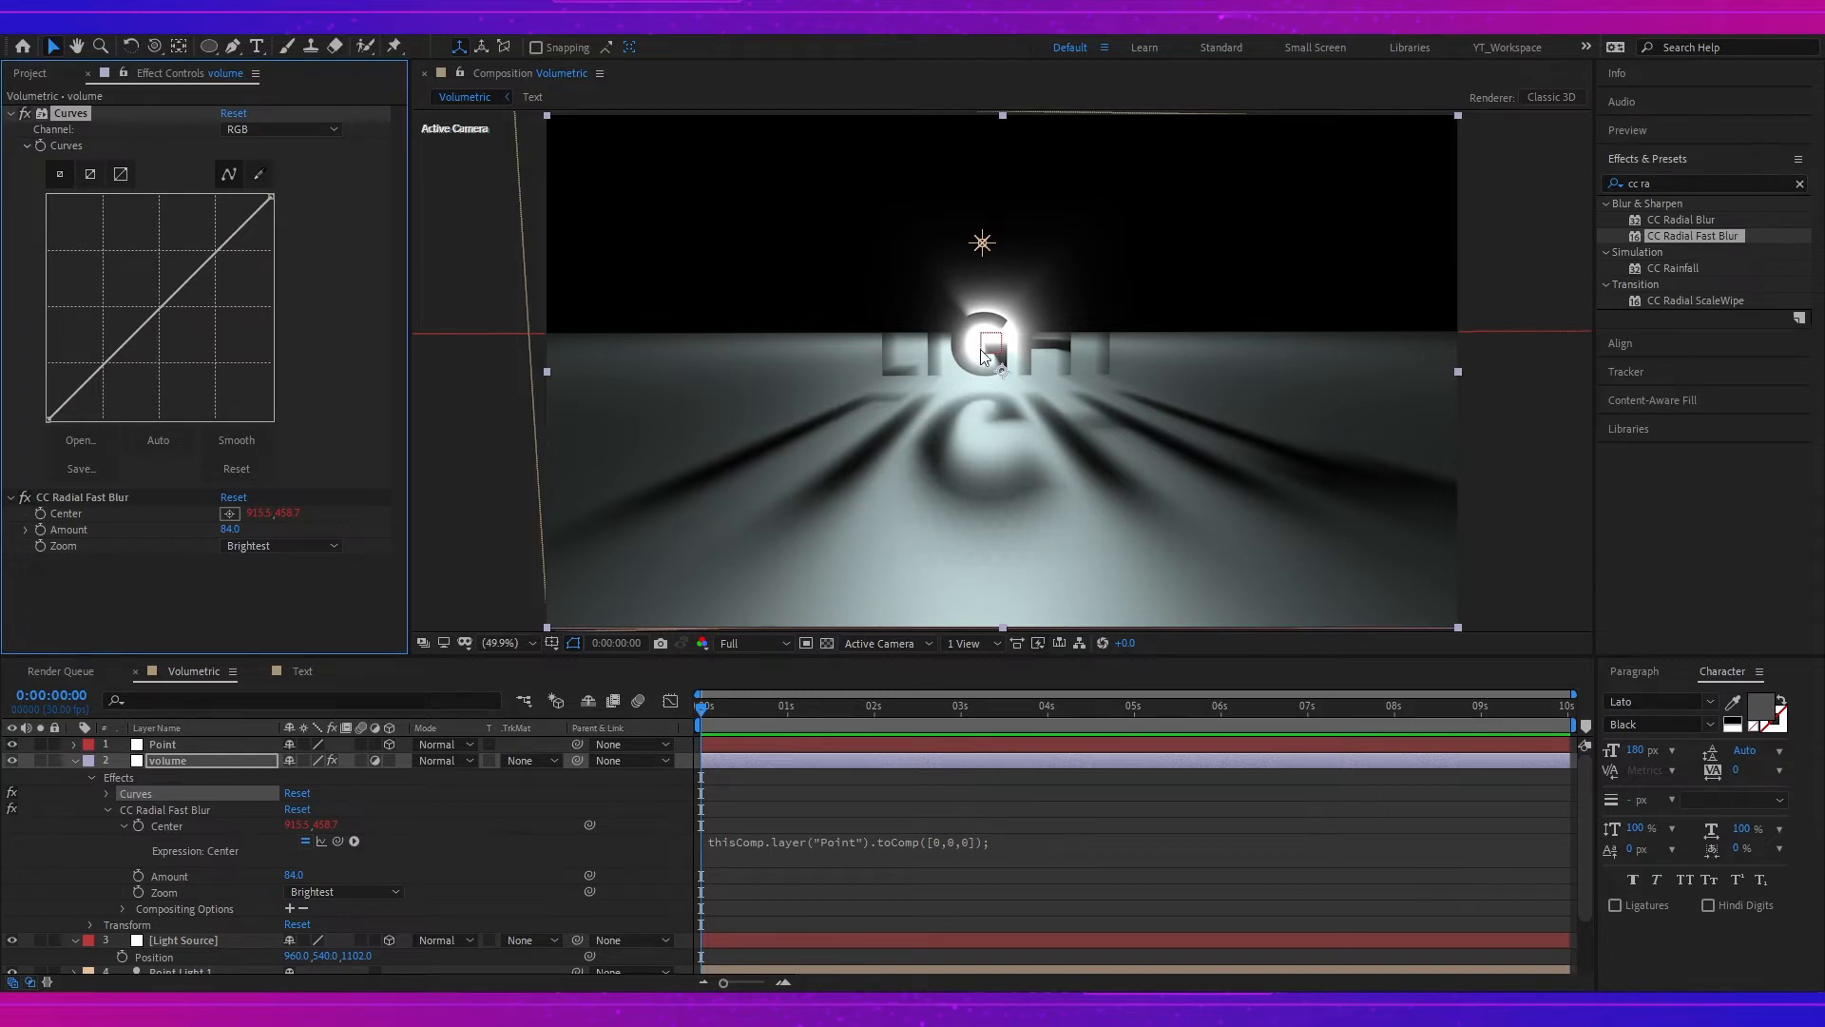
{"action": "left_click_drag", "start_coordinate": [54, 416], "coordinate": [193, 365]}
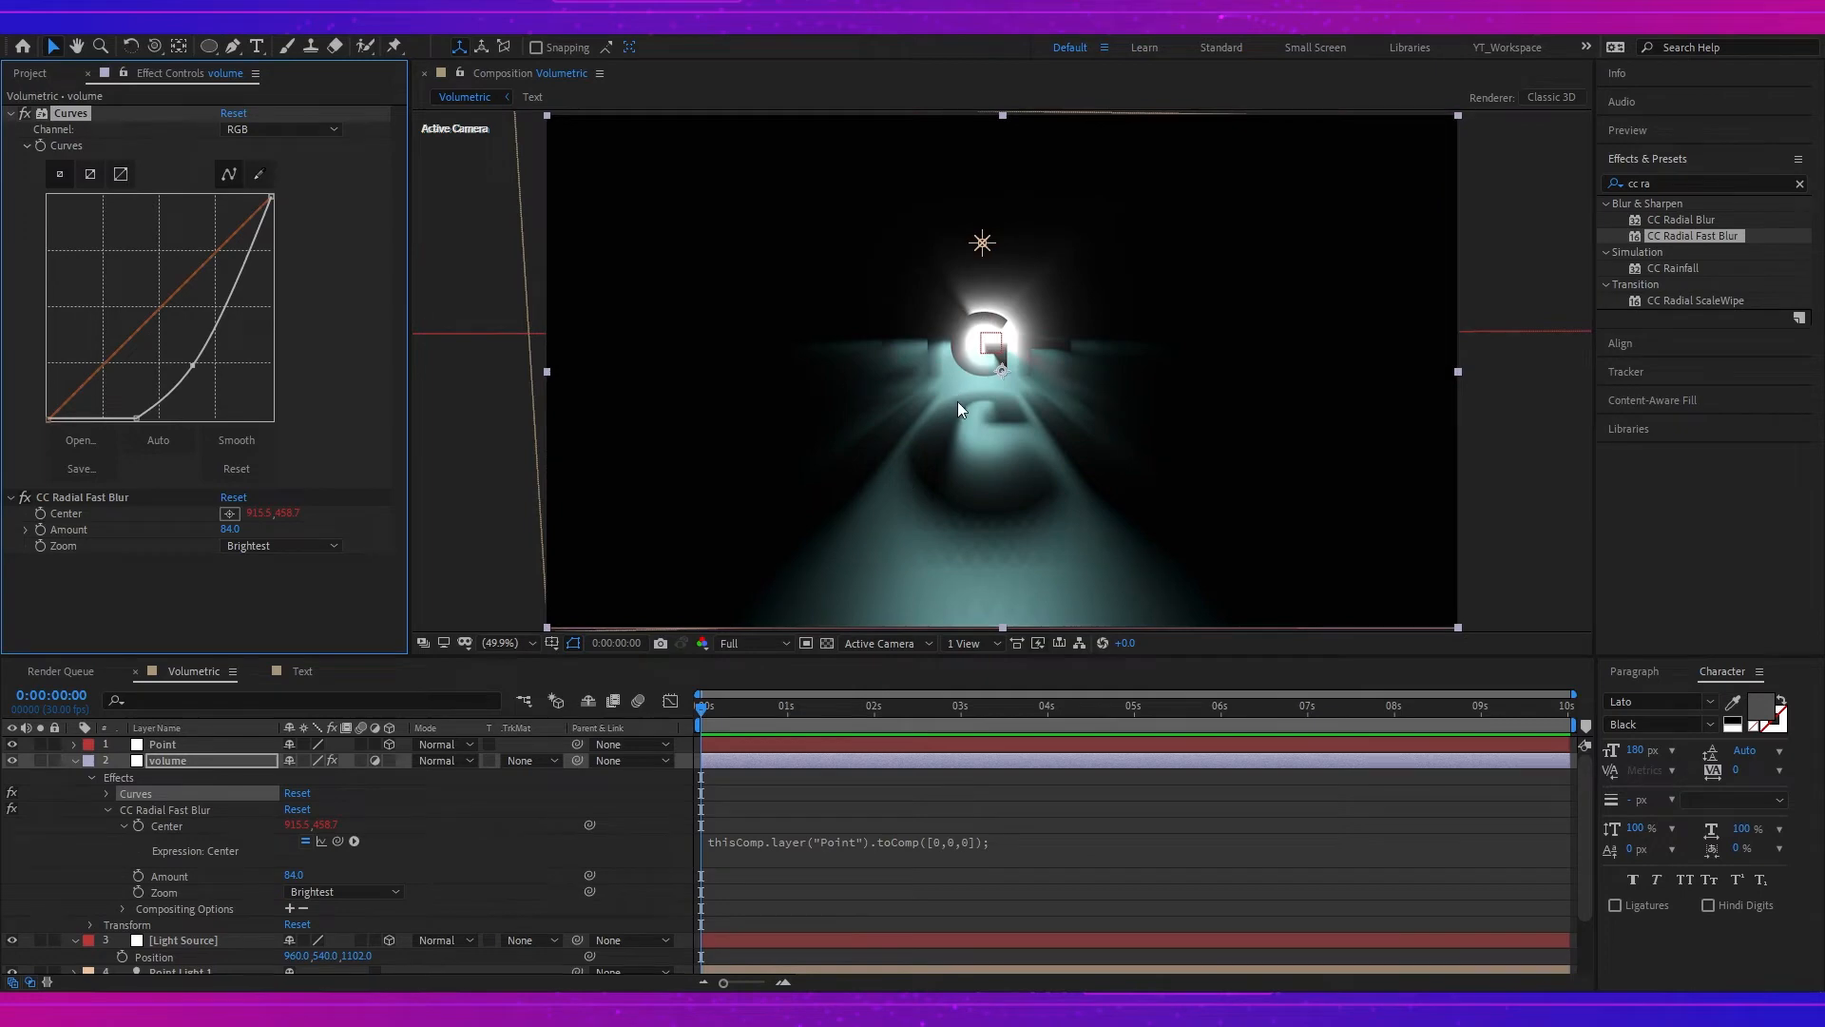
- Try scaling the Light Source layer up to 116% after orbiting the camera, and undo these changes
{"action": "key", "text": "c"}
{"action": "left_click_drag", "start_coordinate": [950, 403], "coordinate": [1005, 396]}
{"action": "left_click", "coordinate": [184, 940]}
{"action": "key", "text": "v"}
{"action": "left_click_drag", "start_coordinate": [986, 324], "coordinate": [986, 288]}
{"action": "key", "text": "s"}
{"action": "left_click", "coordinate": [419, 955]}
{"action": "left_click_drag", "start_coordinate": [369, 957], "coordinate": [382, 956]}
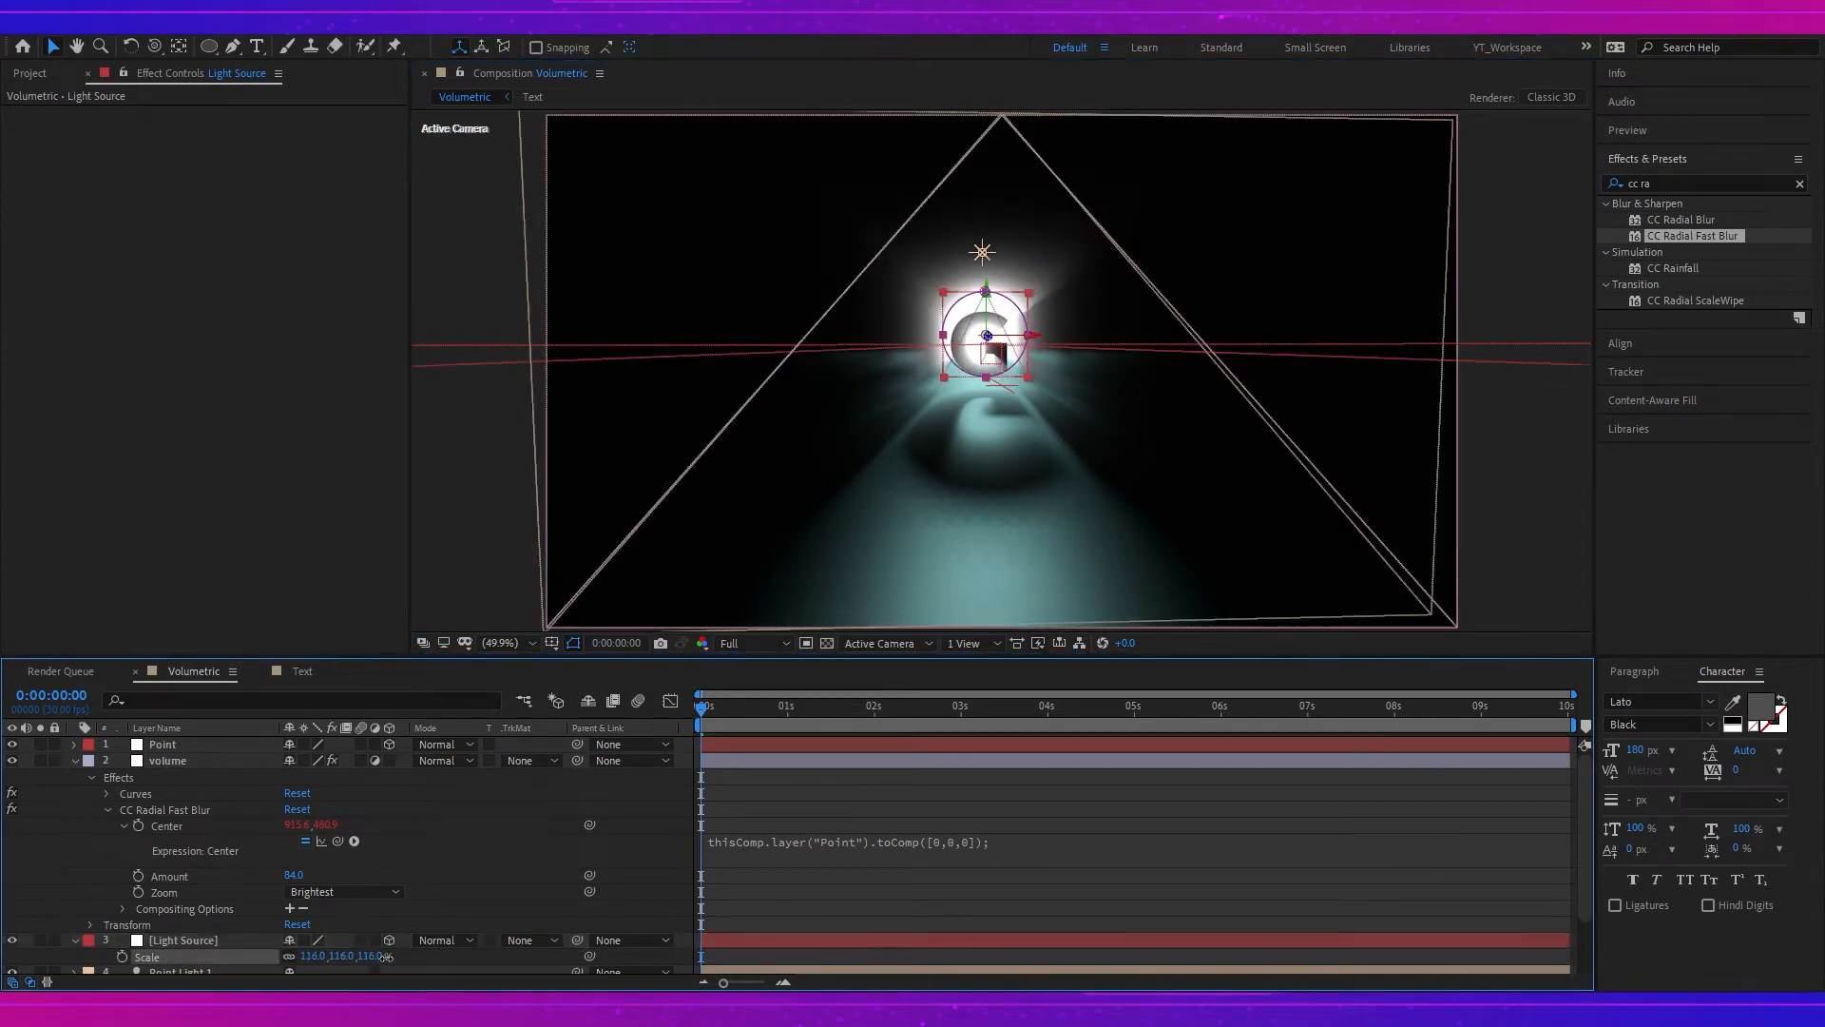
{"action": "key", "text": "ctrl+z"}
{"action": "left_click", "coordinate": [75, 940]}
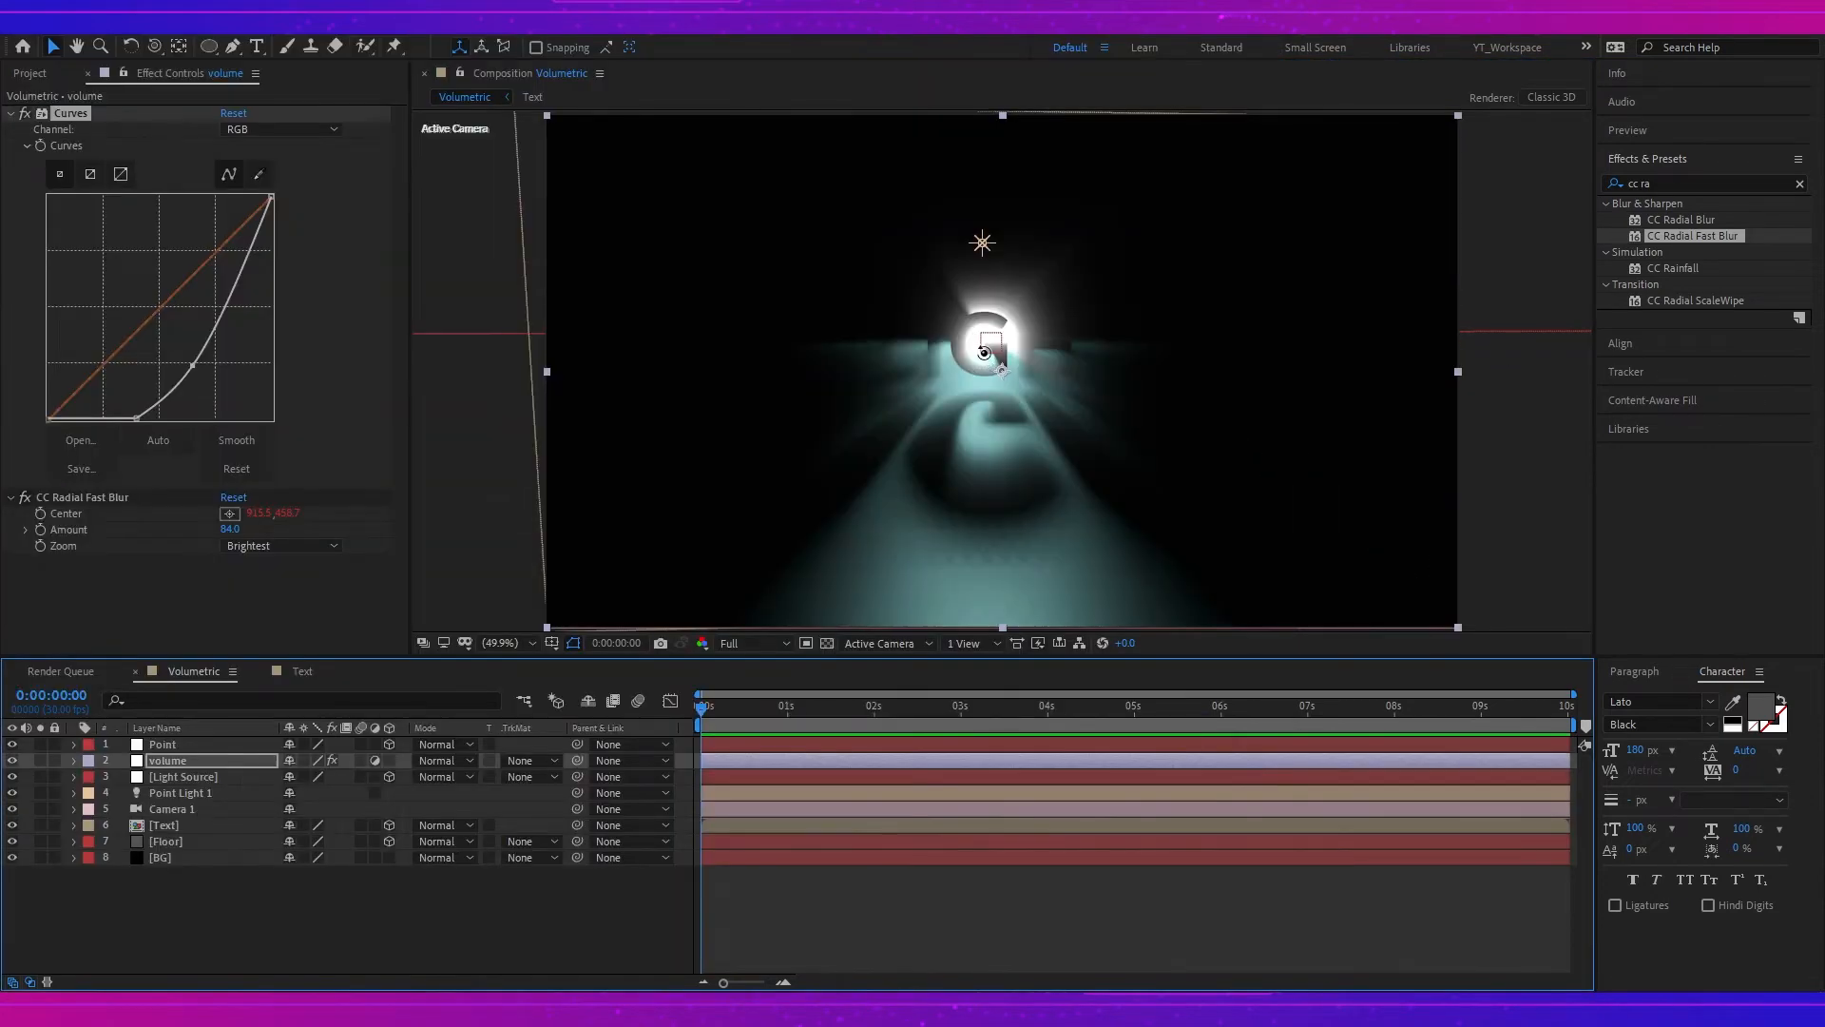
- Orbit the camera sideways until the light source sits behind the first letters of the LIGHT text
{"action": "key", "text": "c"}
{"action": "left_click_drag", "start_coordinate": [982, 356], "coordinate": [996, 349]}
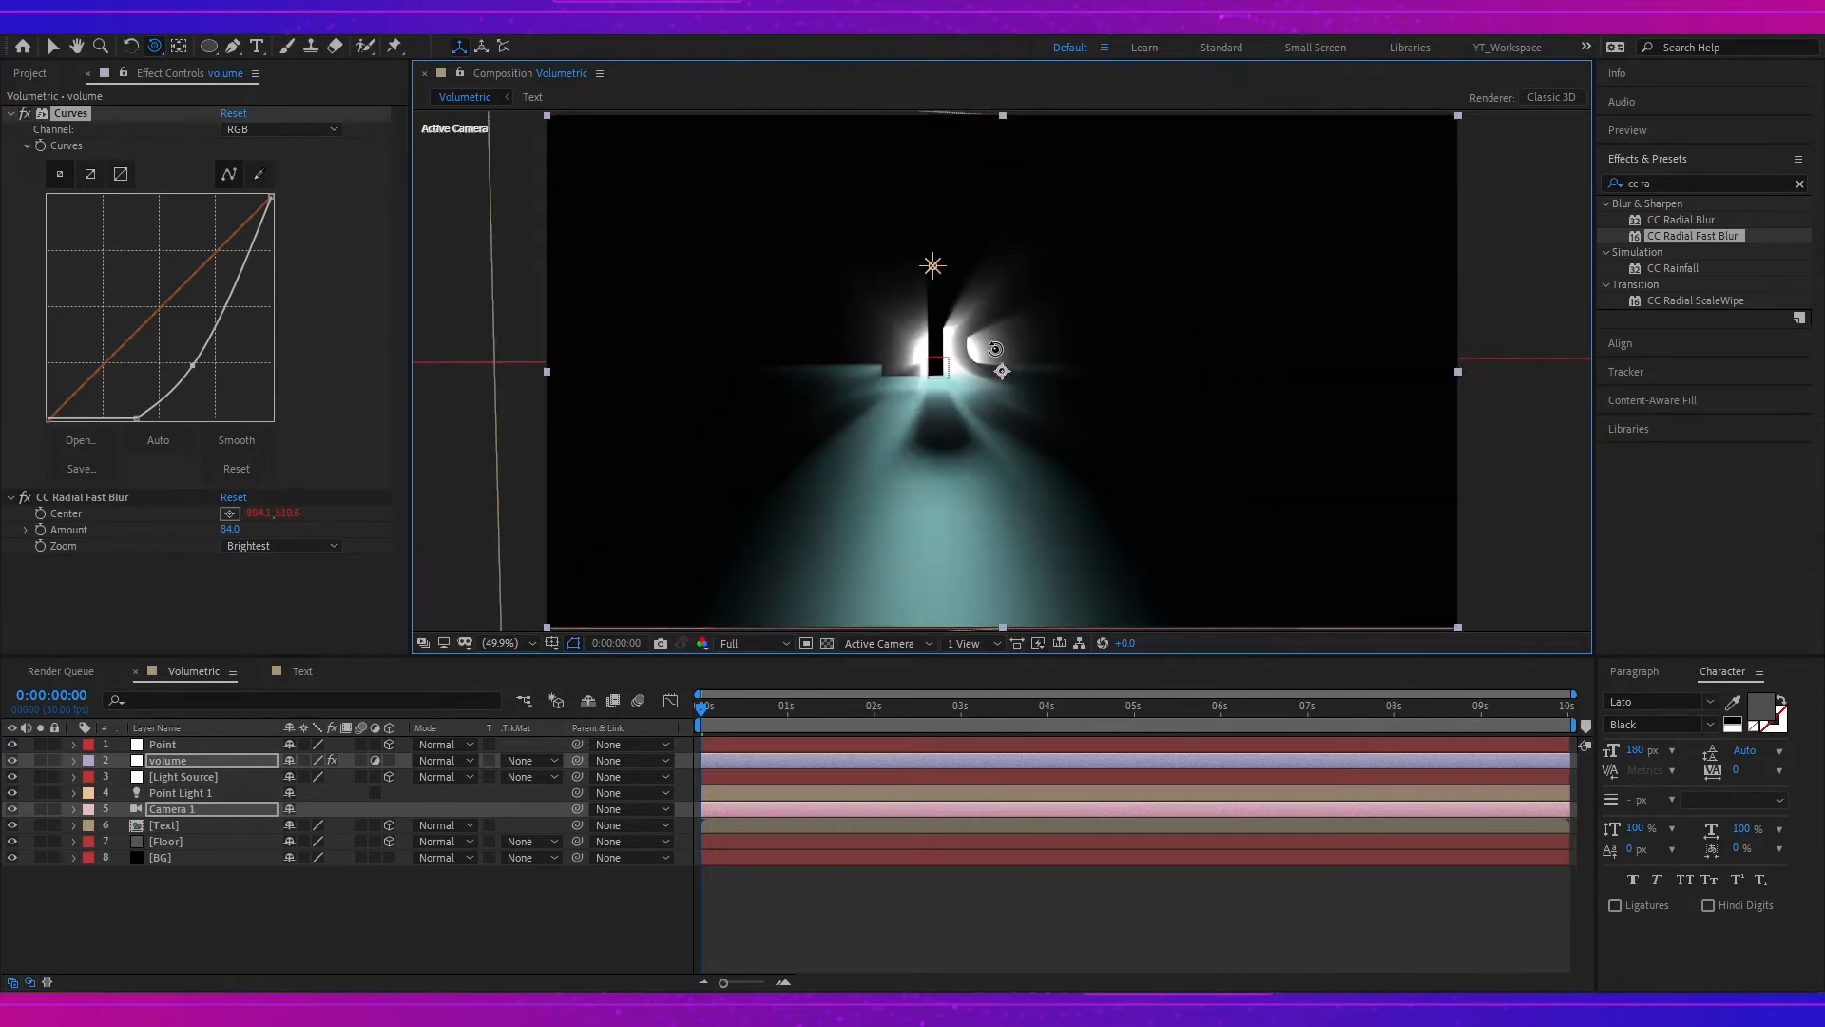
{"action": "left_click_drag", "start_coordinate": [996, 349], "coordinate": [996, 354]}
{"action": "left_click_drag", "start_coordinate": [990, 360], "coordinate": [1005, 356]}
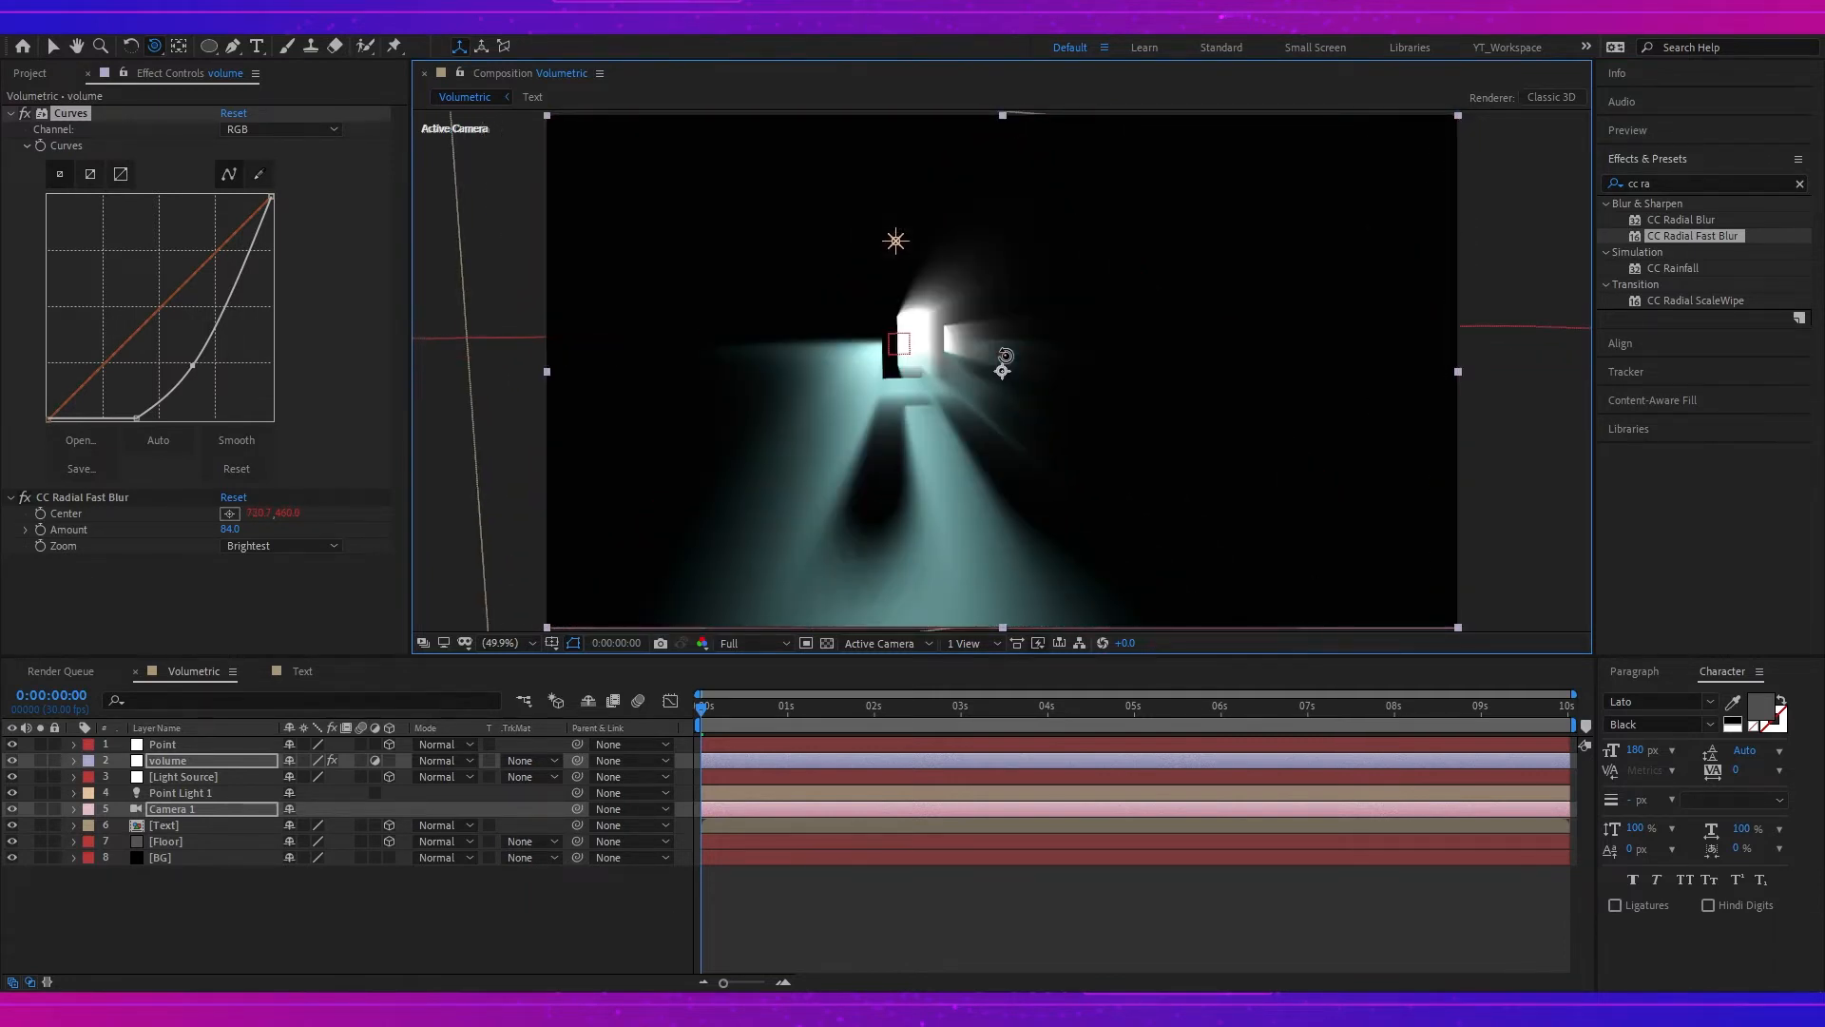
{"action": "left_click_drag", "start_coordinate": [1001, 352], "coordinate": [999, 352]}
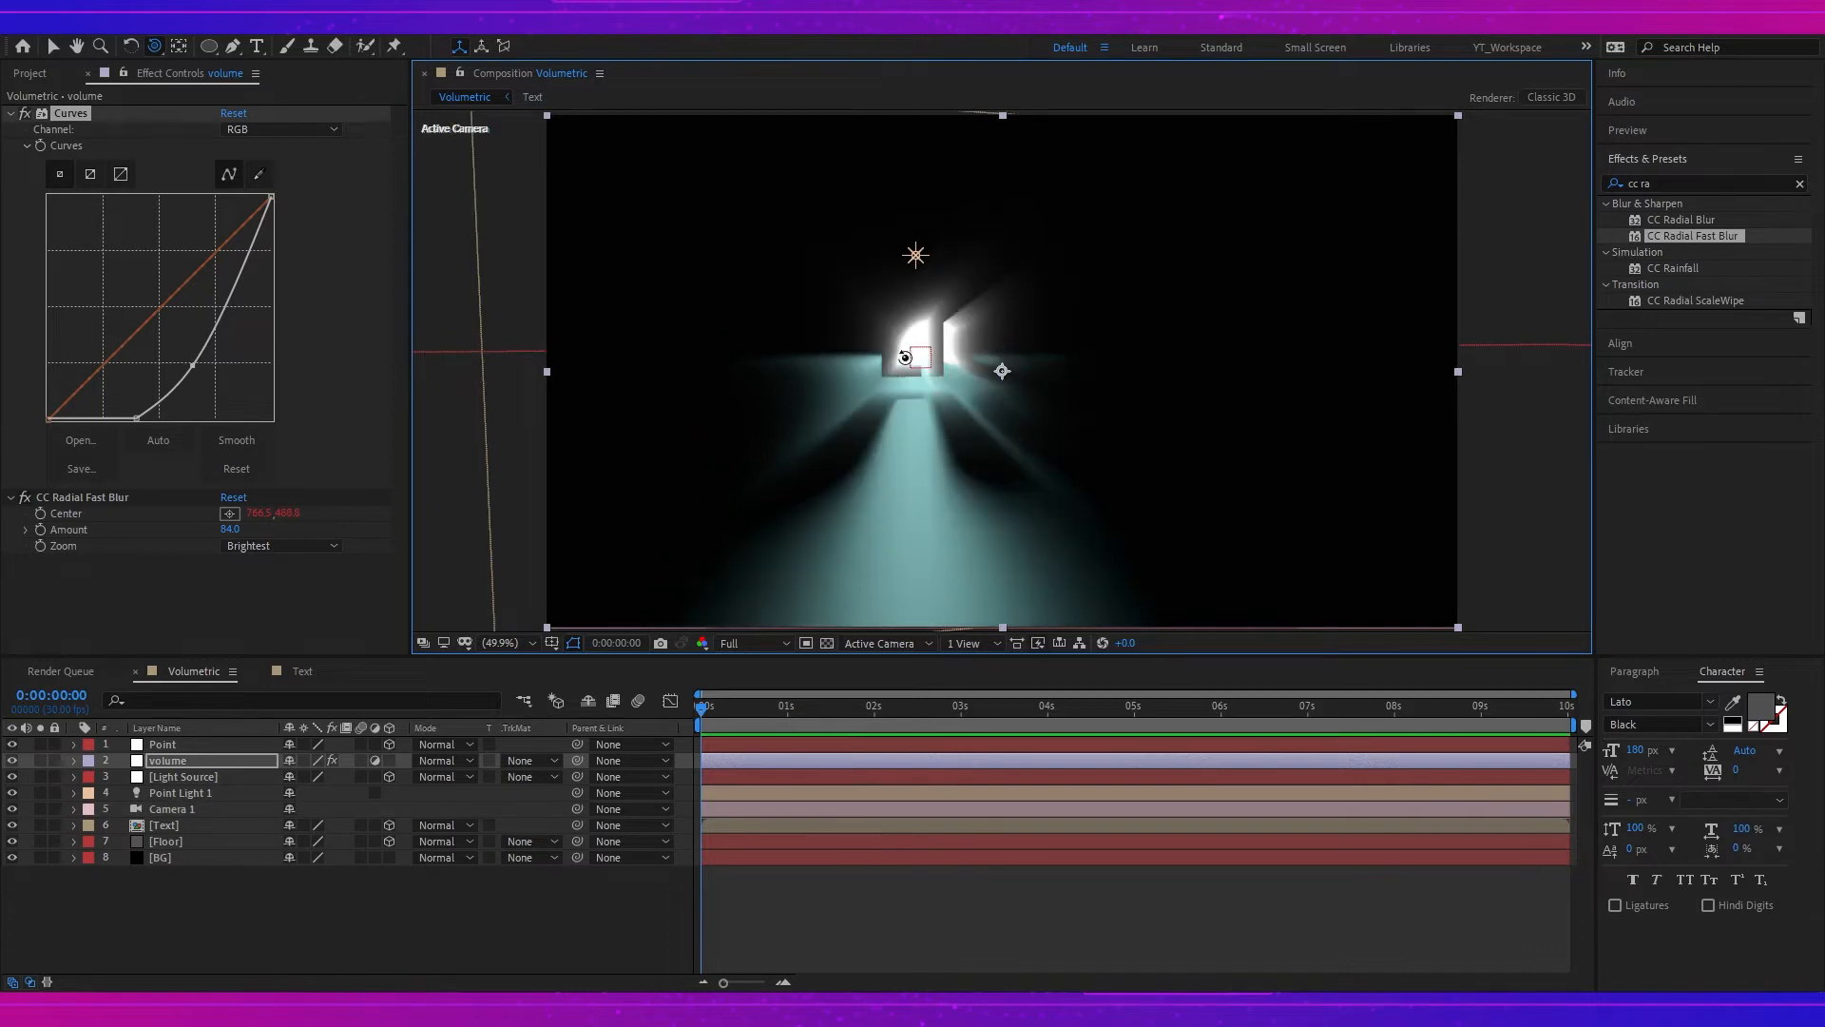
- Set the volume adjustment layer's blending mode to Screen
{"action": "left_click", "coordinate": [180, 760]}
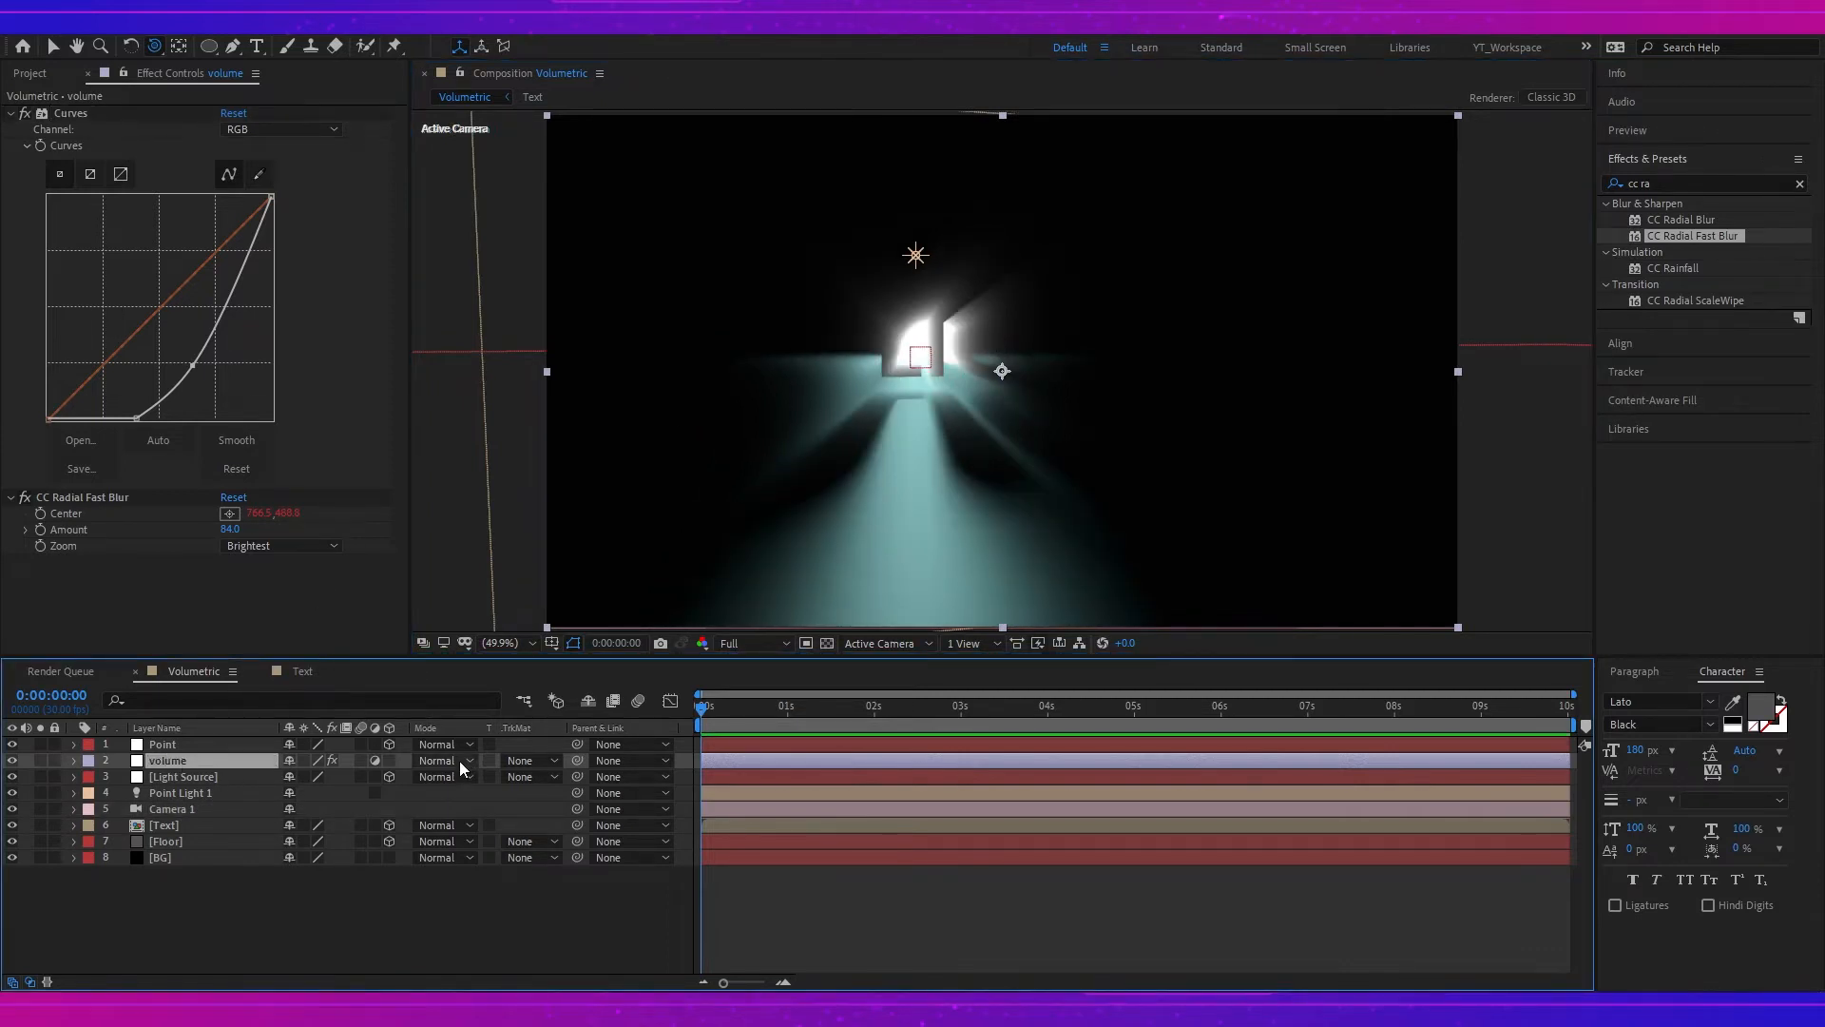
{"action": "left_click", "coordinate": [460, 761]}
{"action": "left_click", "coordinate": [558, 398]}
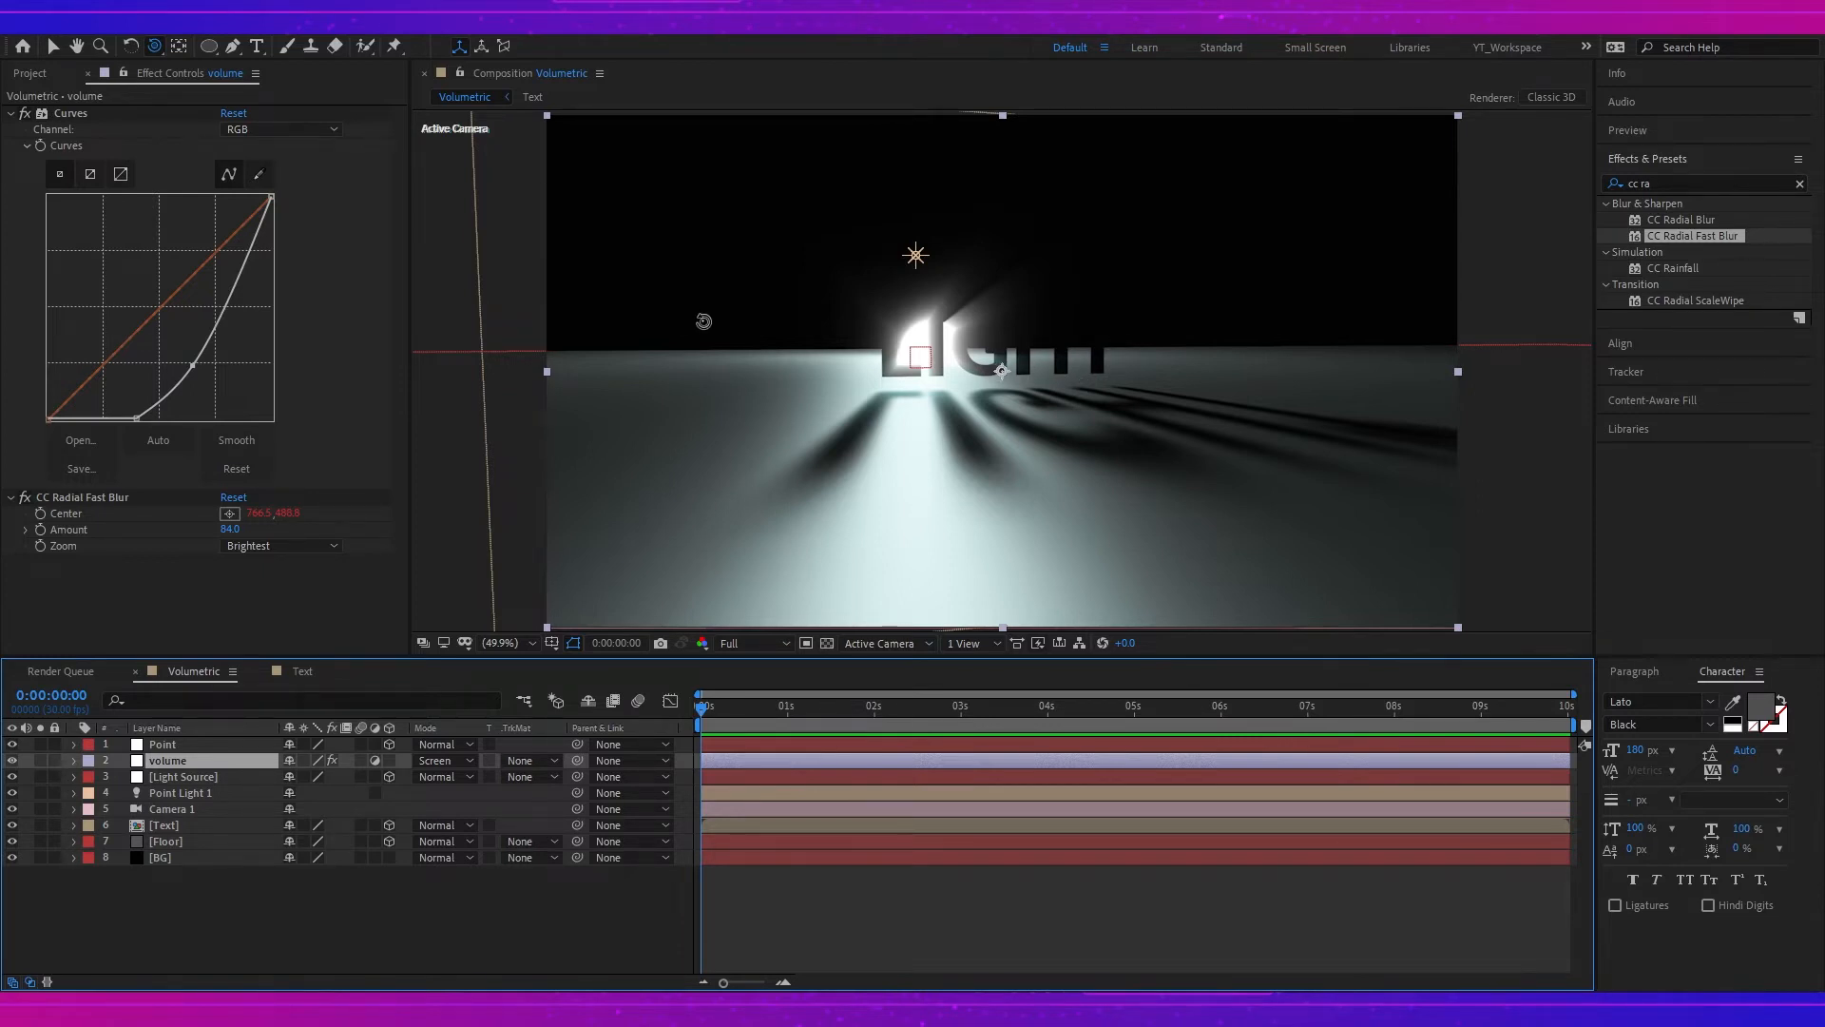
- Add another Curves color correction effect to the volume adjustment layer
{"action": "left_click", "coordinate": [210, 38]}
{"action": "mouse_move", "coordinate": [346, 237]}
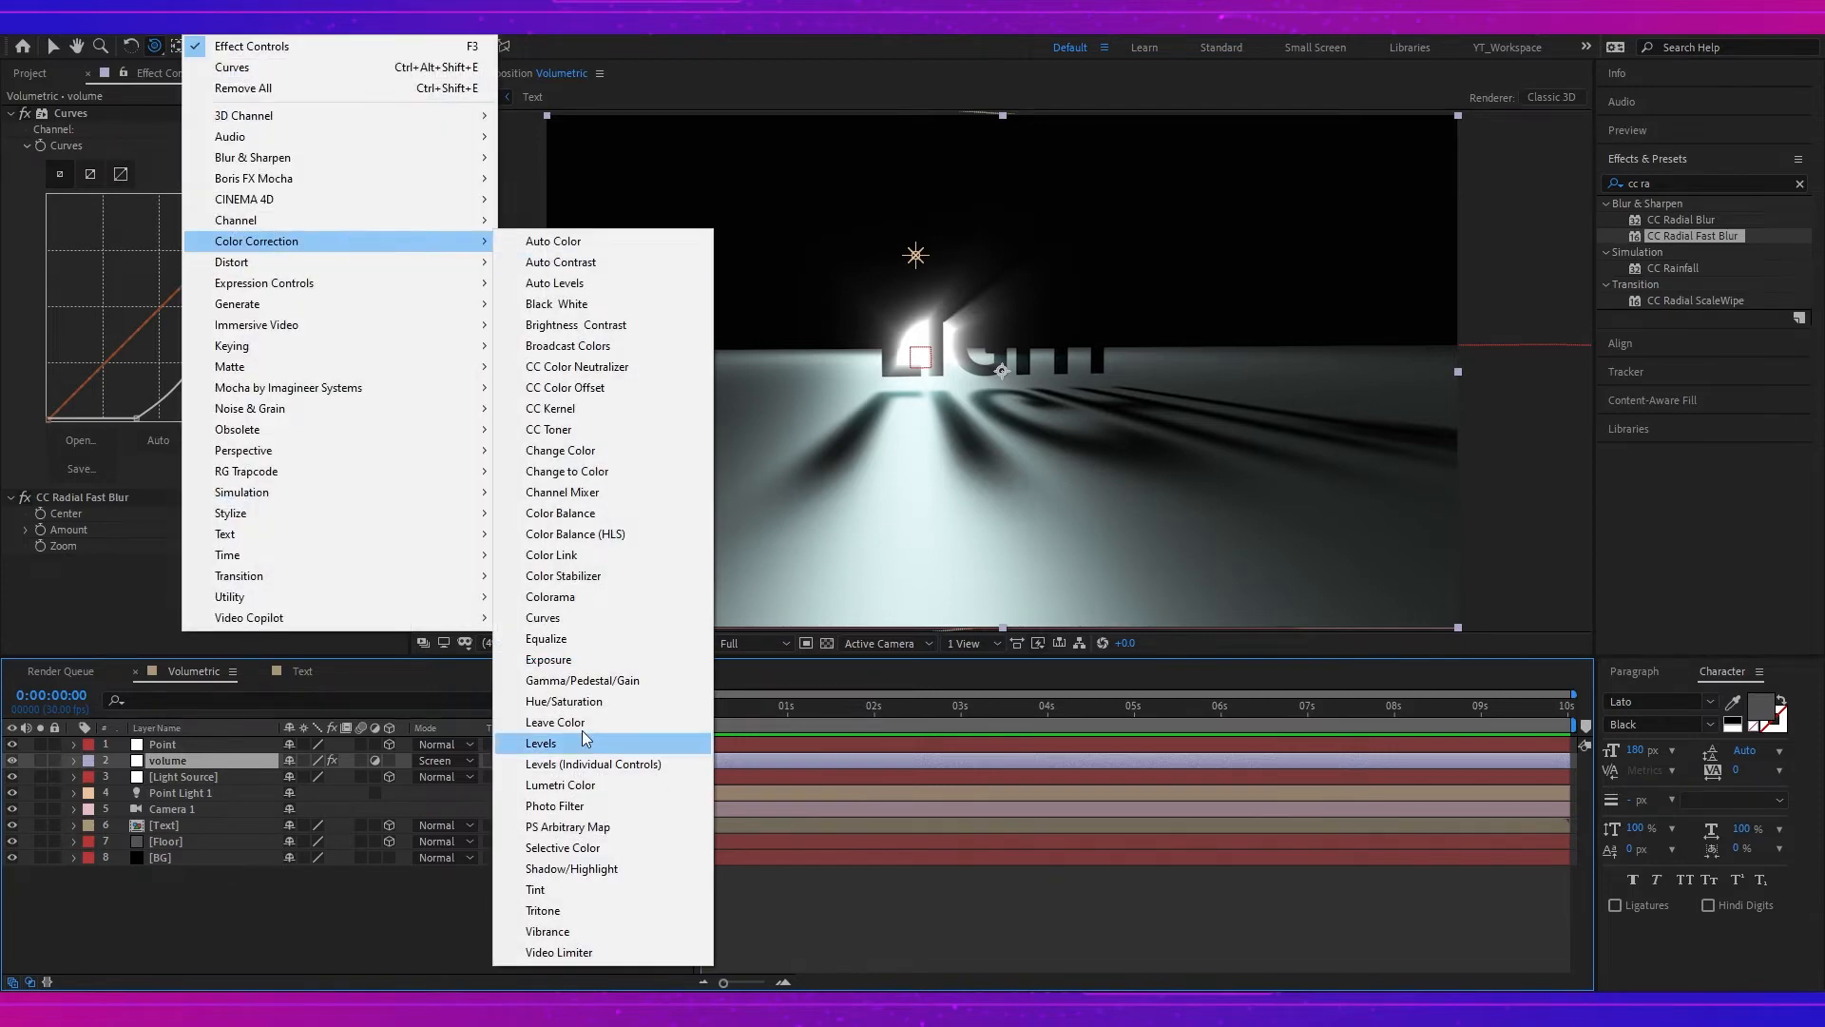
{"action": "left_click", "coordinate": [586, 618]}
- Reshape the individual color channel curves in the new Curves effect to tint the light glow and rays blue
{"action": "left_click", "coordinate": [281, 293]}
{"action": "left_click", "coordinate": [273, 332]}
{"action": "left_click_drag", "start_coordinate": [148, 484], "coordinate": [122, 543]}
{"action": "left_click", "coordinate": [280, 293]}
{"action": "left_click", "coordinate": [295, 356]}
{"action": "left_click_drag", "start_coordinate": [193, 424], "coordinate": [197, 443]}
{"action": "left_click_drag", "start_coordinate": [198, 443], "coordinate": [204, 449]}
{"action": "left_click", "coordinate": [280, 293]}
- Orbit the camera to a side view and adjust the Point layer's position near the light source
{"action": "mouse_move", "coordinate": [979, 366]}
{"action": "left_mouse_down"}
{"action": "mouse_move", "coordinate": [1024, 343]}
{"action": "mouse_move", "coordinate": [1006, 343]}
{"action": "left_mouse_up"}
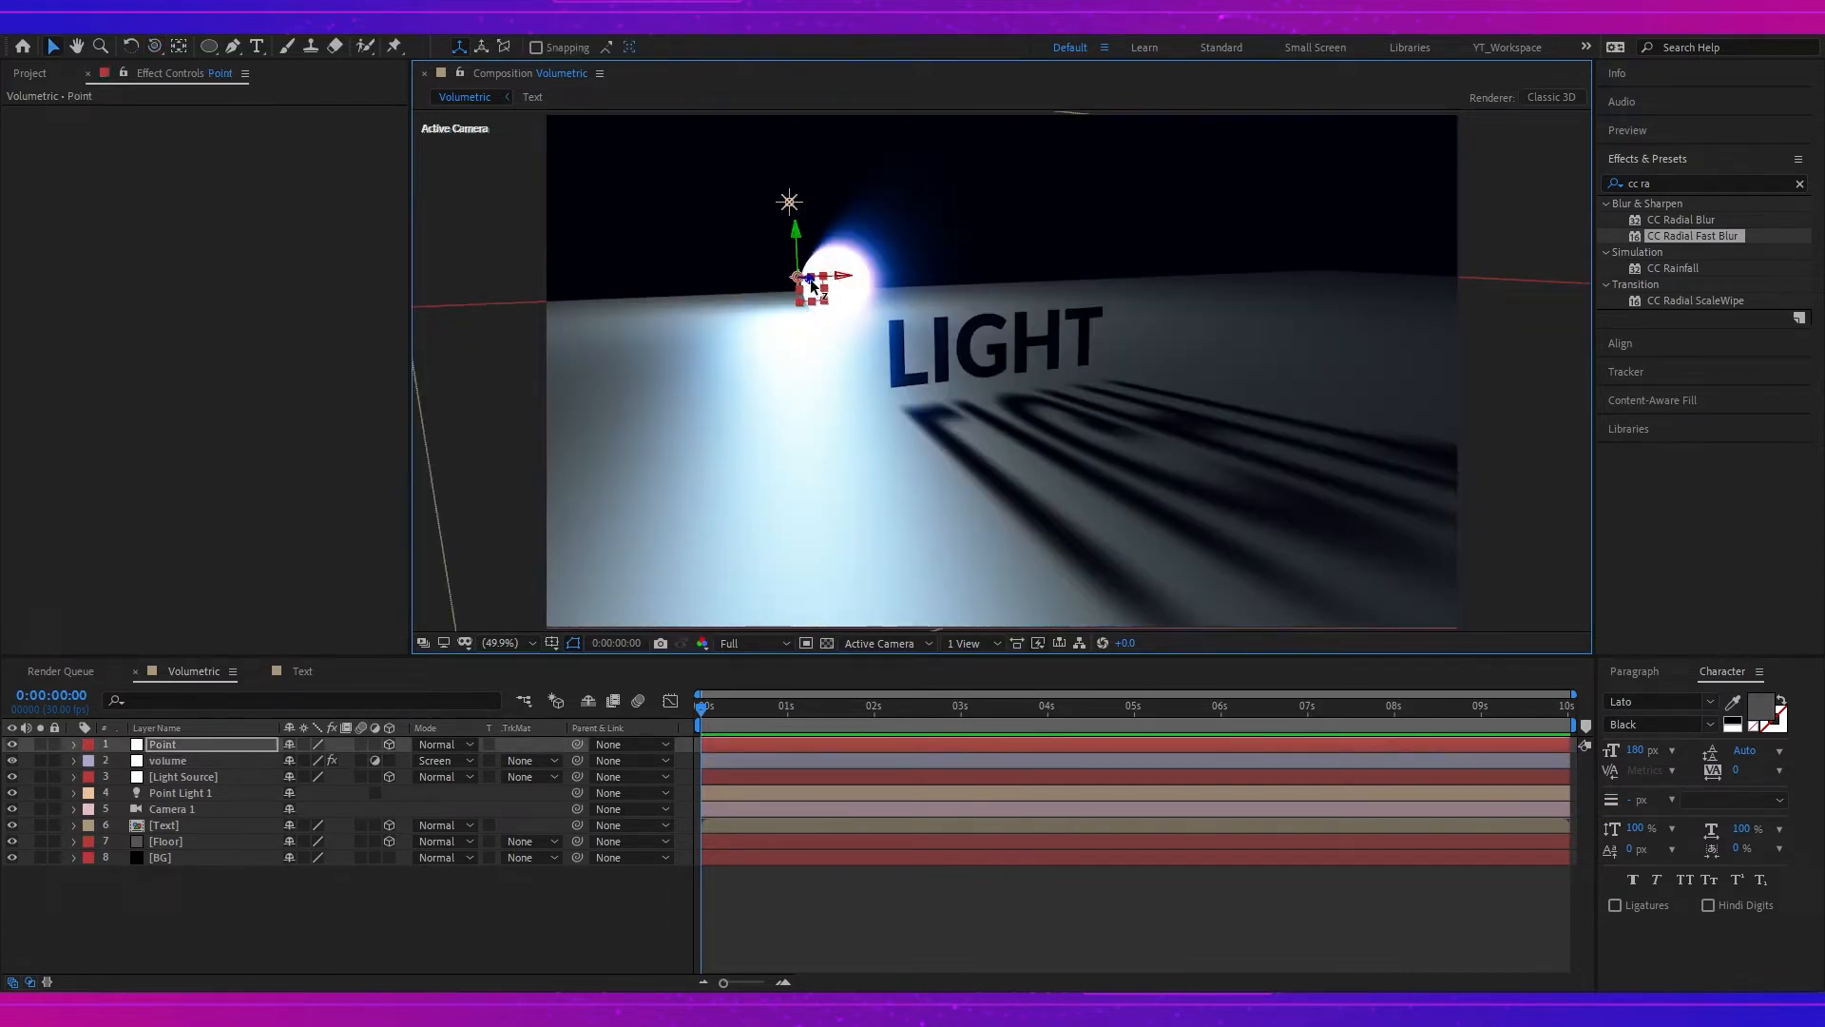
{"action": "left_click_drag", "start_coordinate": [821, 289], "coordinate": [916, 319]}
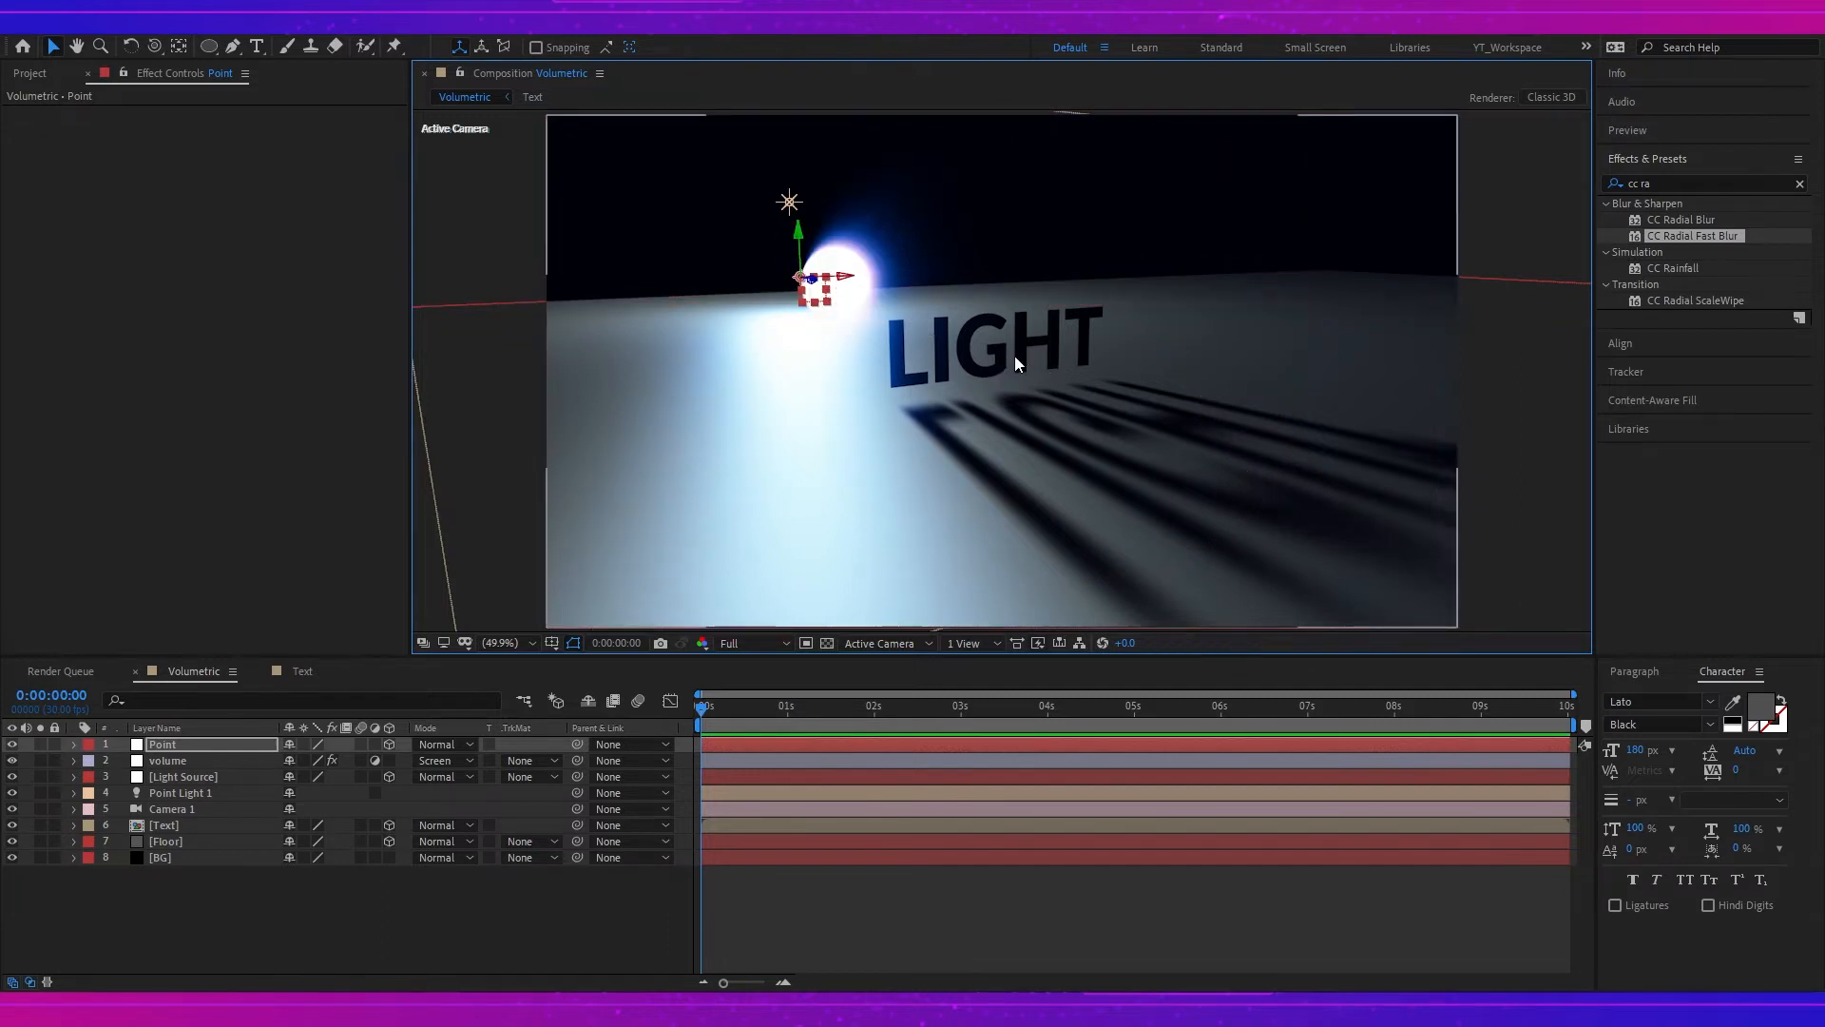
- Orbit the camera until the light sits behind the letter G, and reveal the Position properties of the Point and Light Source layers
{"action": "key", "text": "c"}
{"action": "left_click_drag", "start_coordinate": [997, 354], "coordinate": [954, 330]}
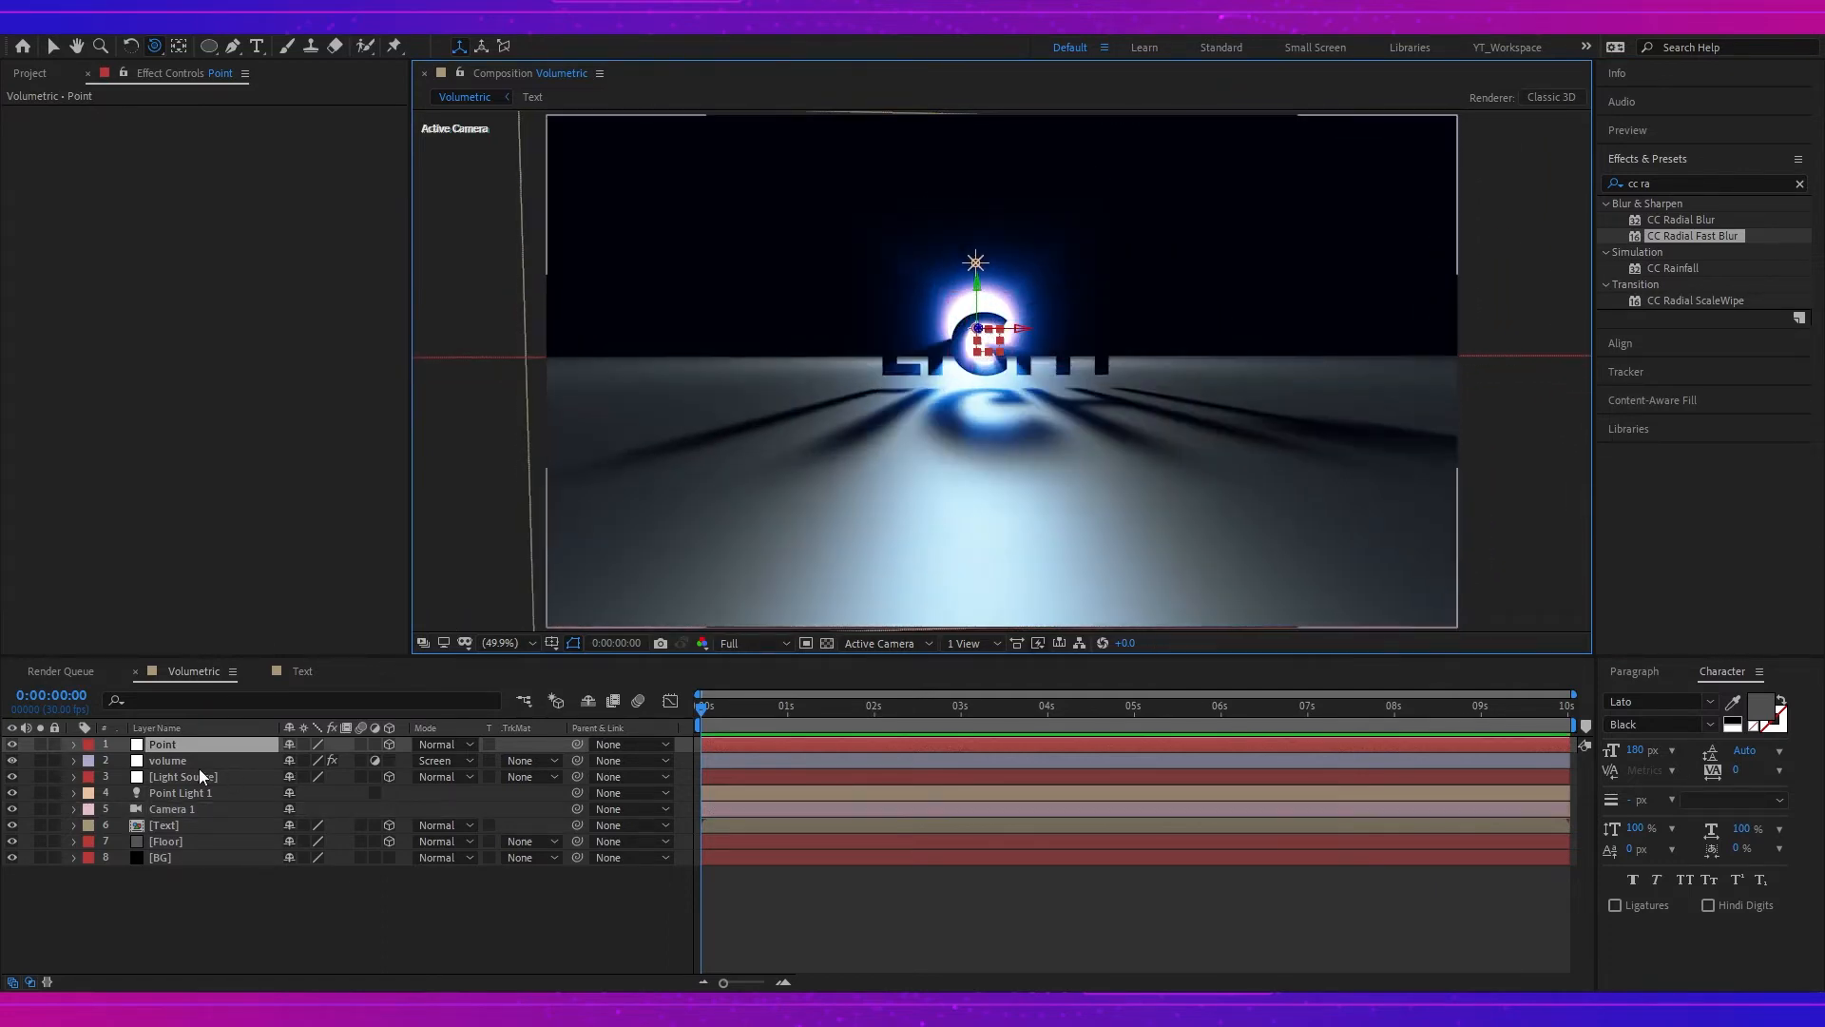
{"action": "left_click", "coordinate": [203, 777], "text": "ctrl"}
{"action": "key", "text": "p"}
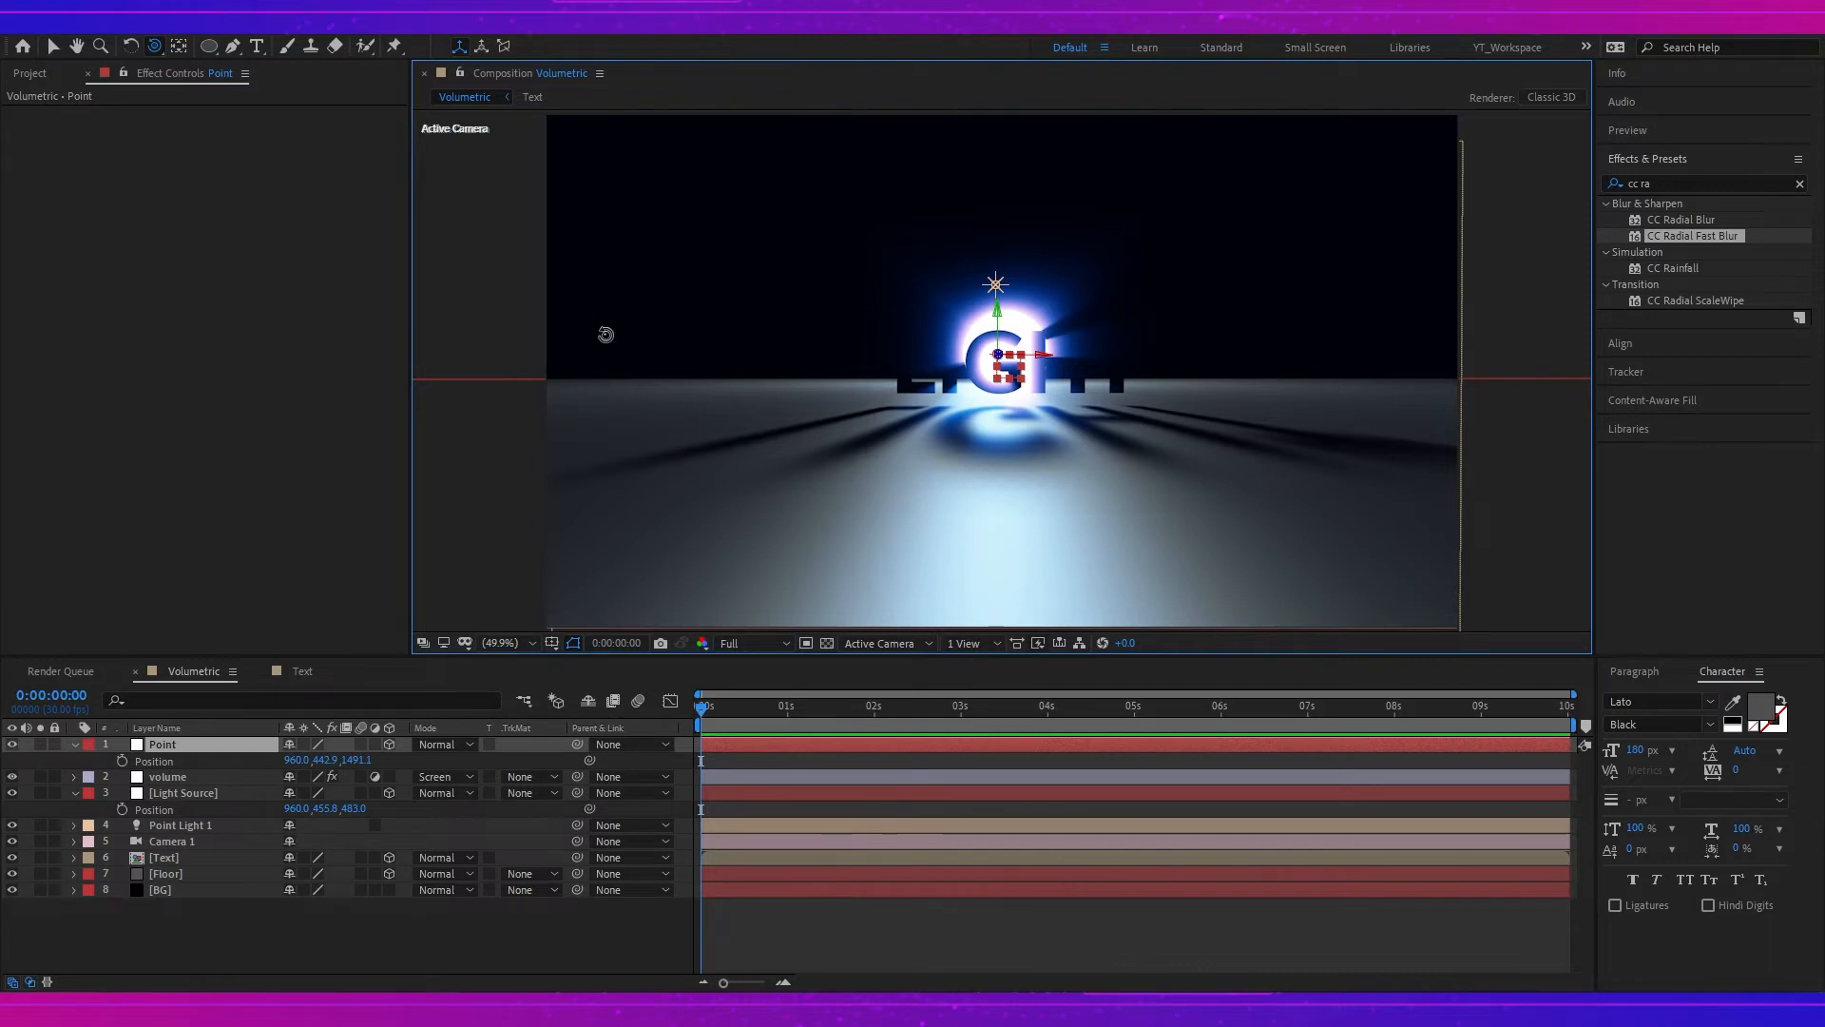
- Create a white 1920 x 1080 px solid layer at the head of the Volumetric composition's layer stack
{"action": "right_click", "coordinate": [329, 904]}
{"action": "mouse_move", "coordinate": [492, 702]}
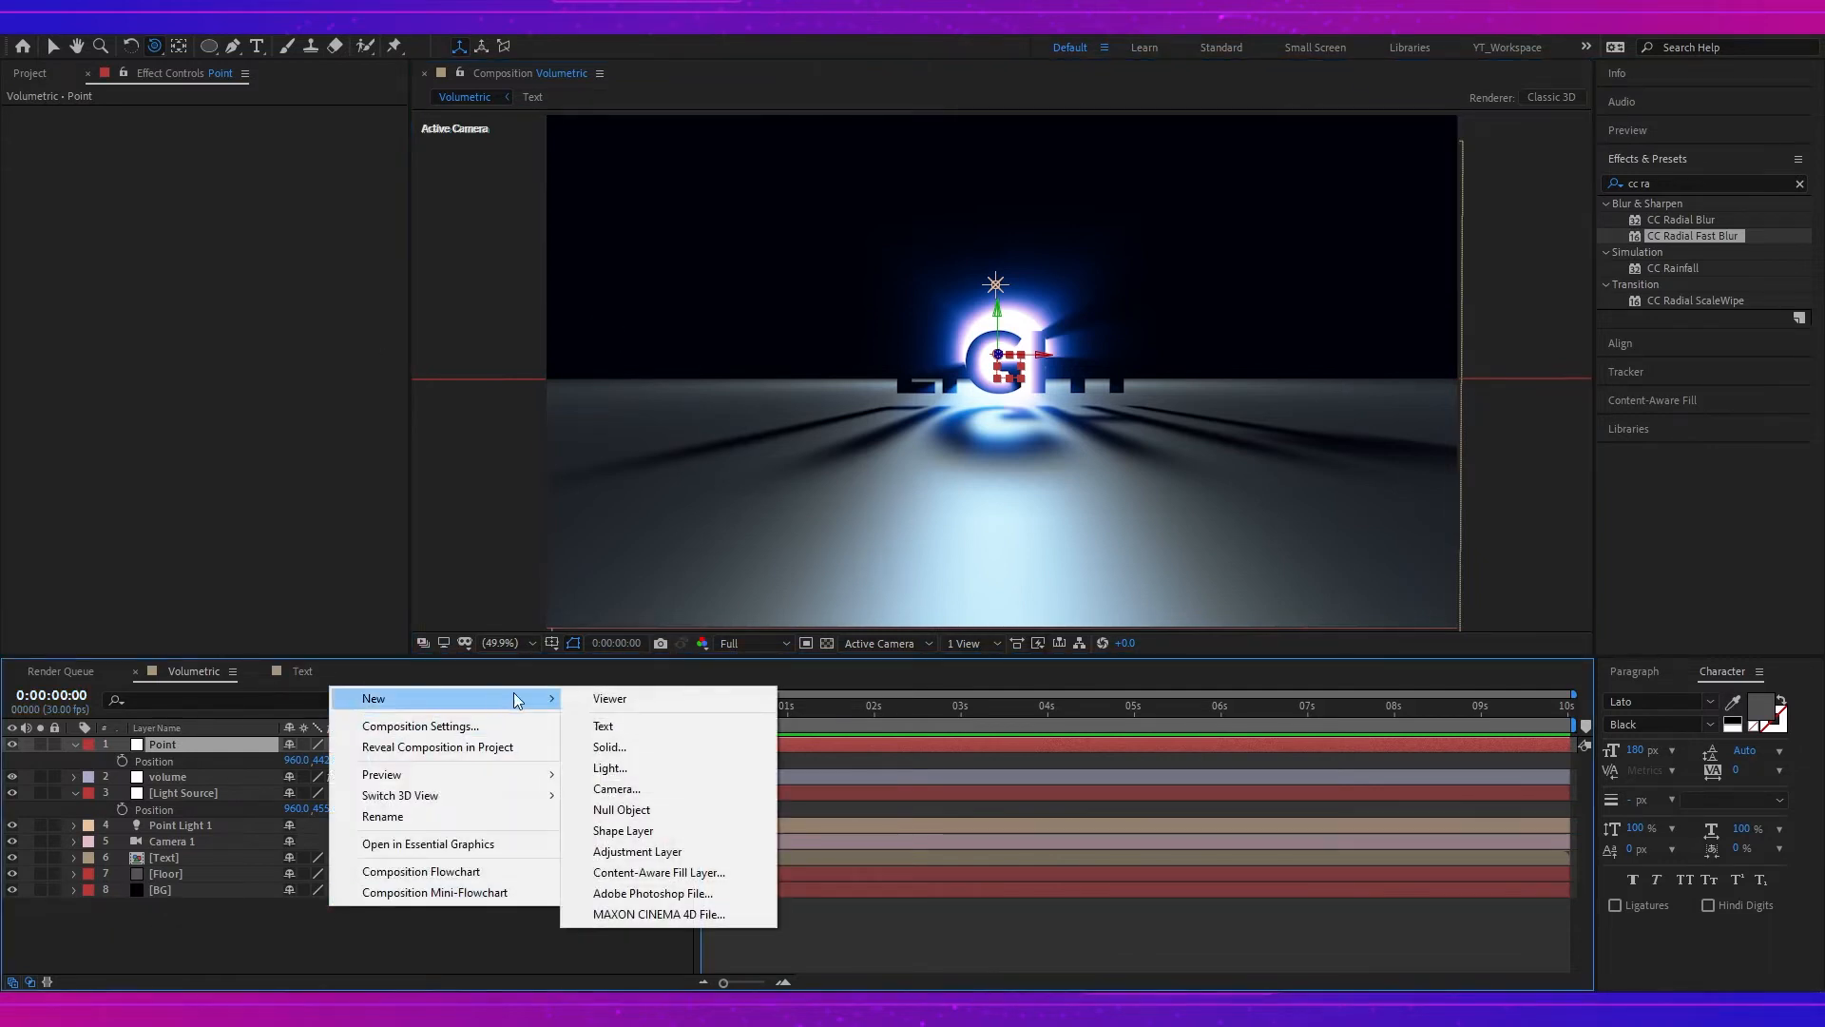
{"action": "left_click", "coordinate": [641, 747]}
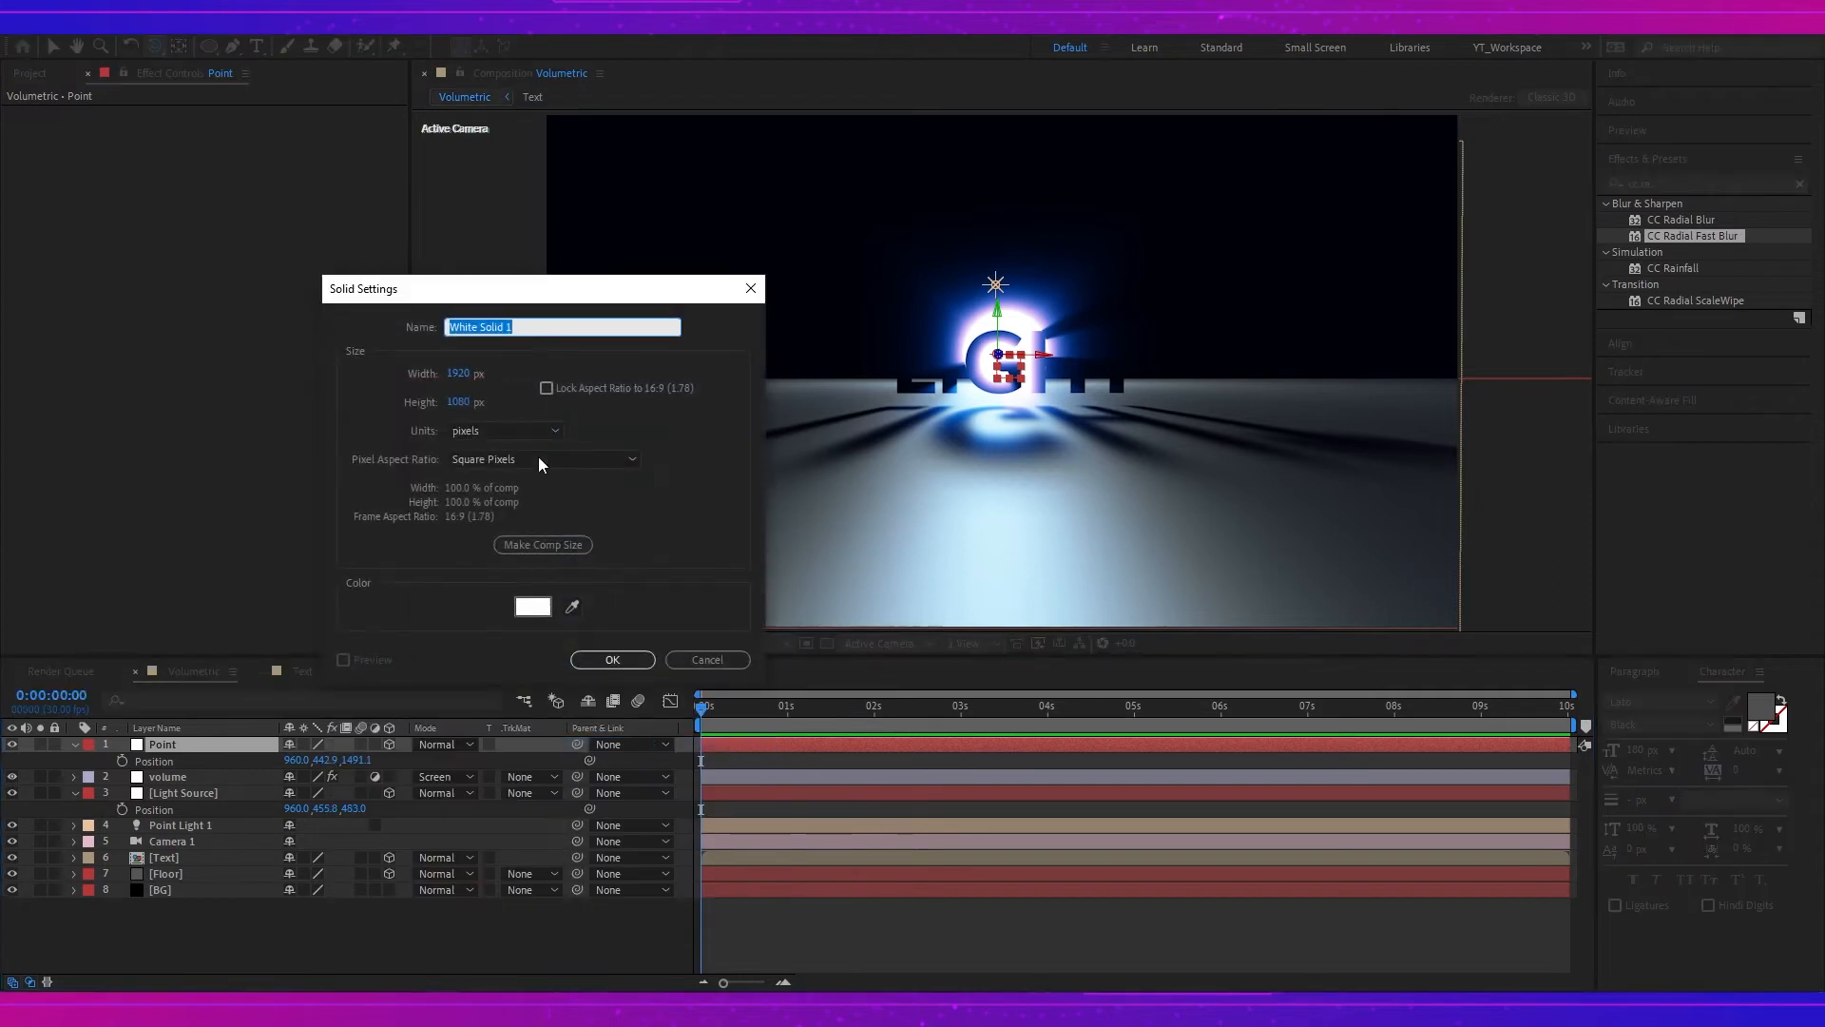
{"action": "left_click", "coordinate": [635, 658]}
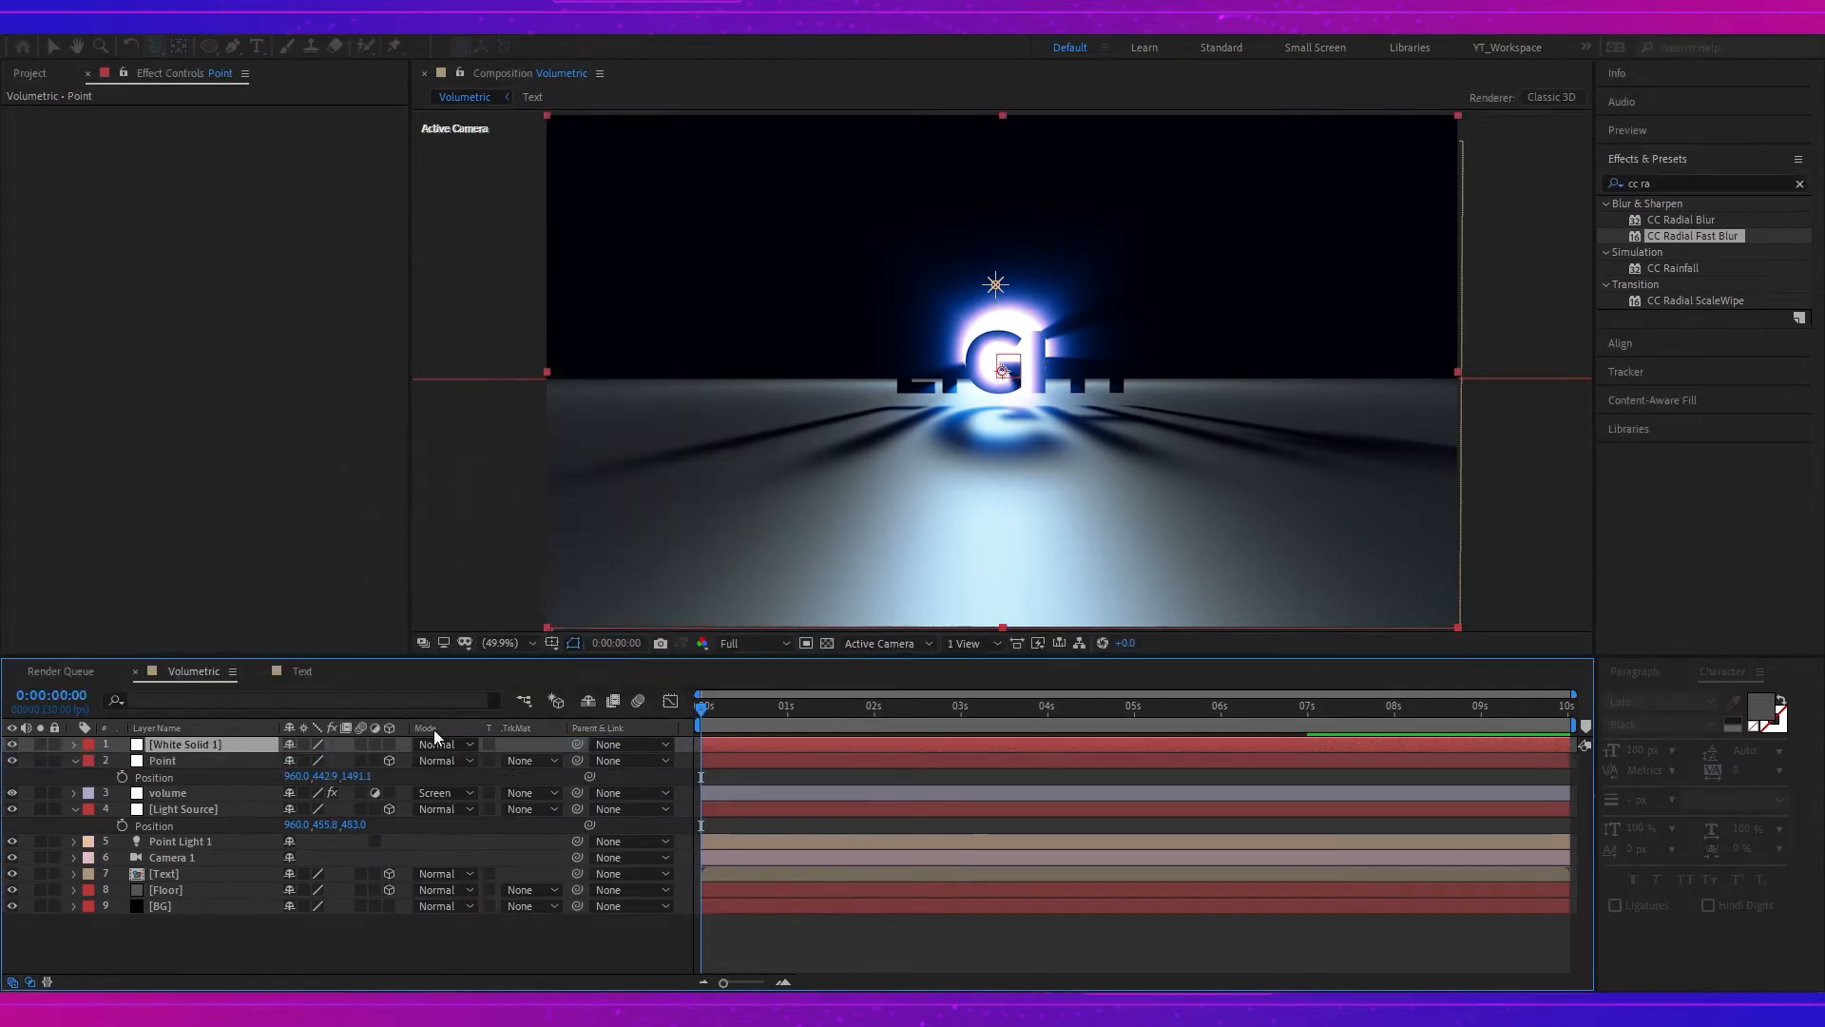
- Search the effects for "fractal" and apply Fractal Noise to the white solid
{"action": "left_click", "coordinate": [1800, 184]}
{"action": "left_click", "coordinate": [1700, 184]}
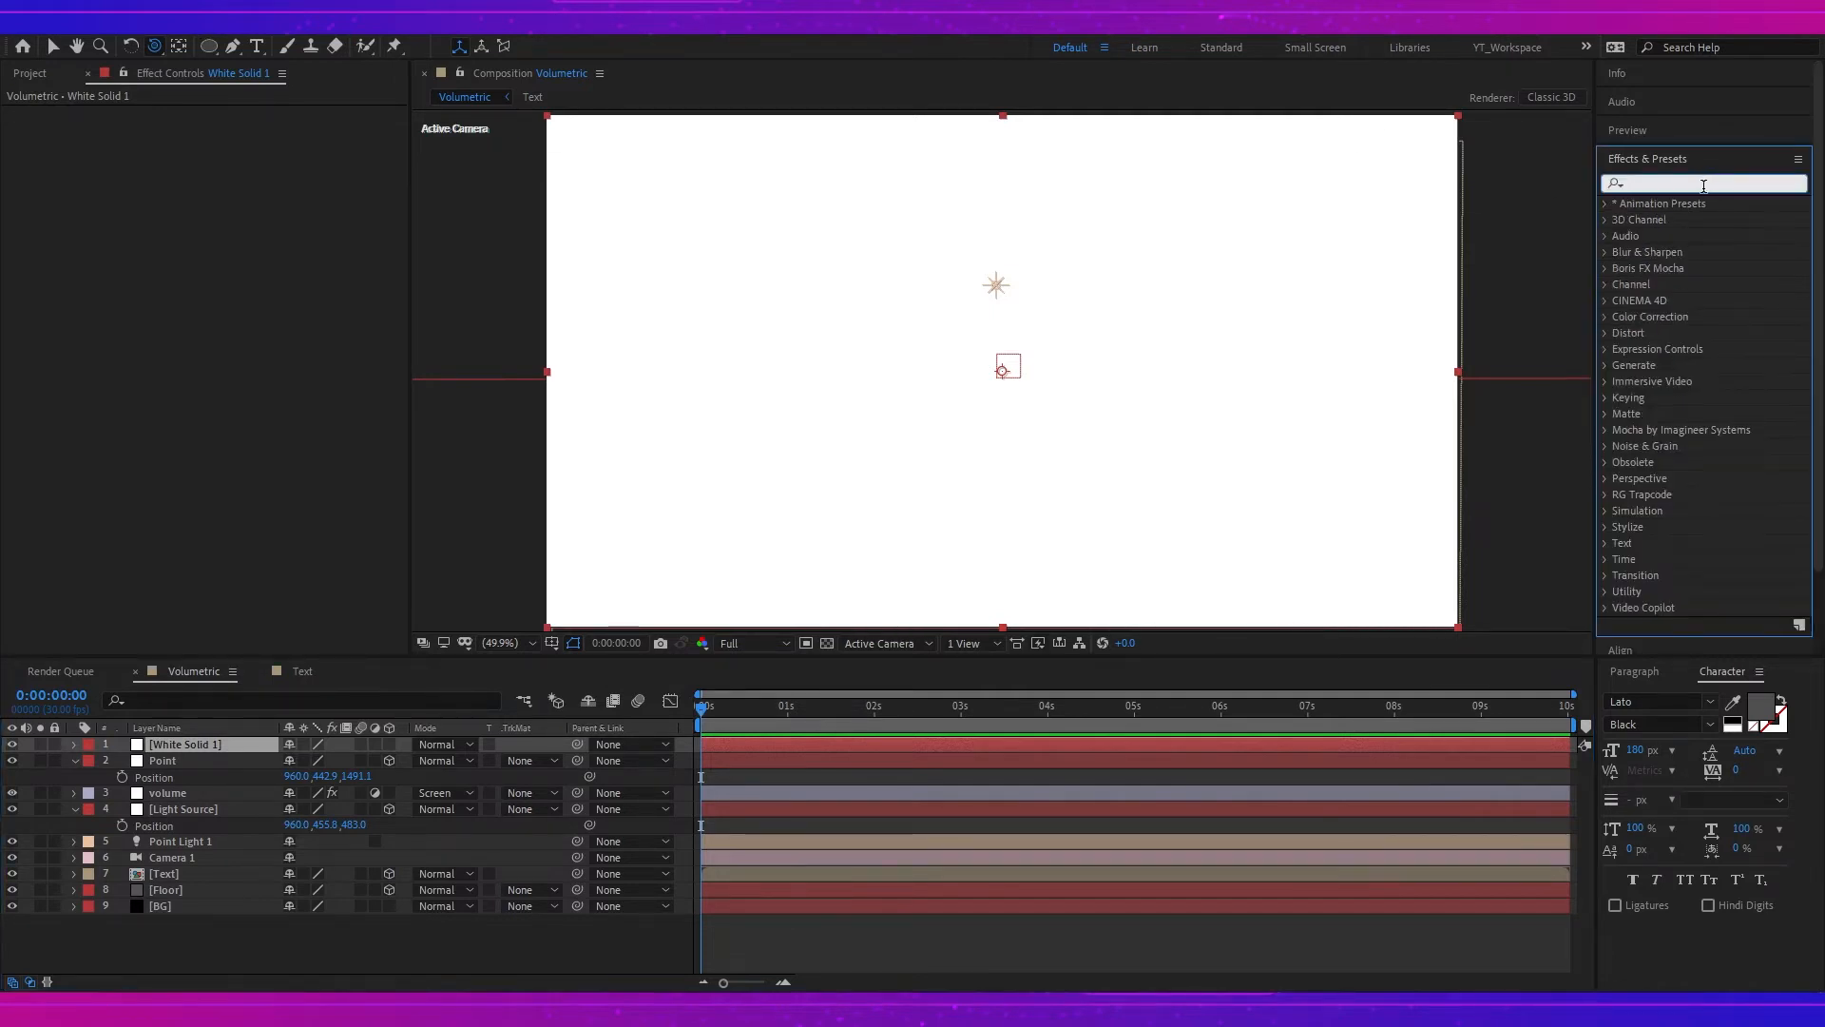
{"action": "type", "text": "fr"}
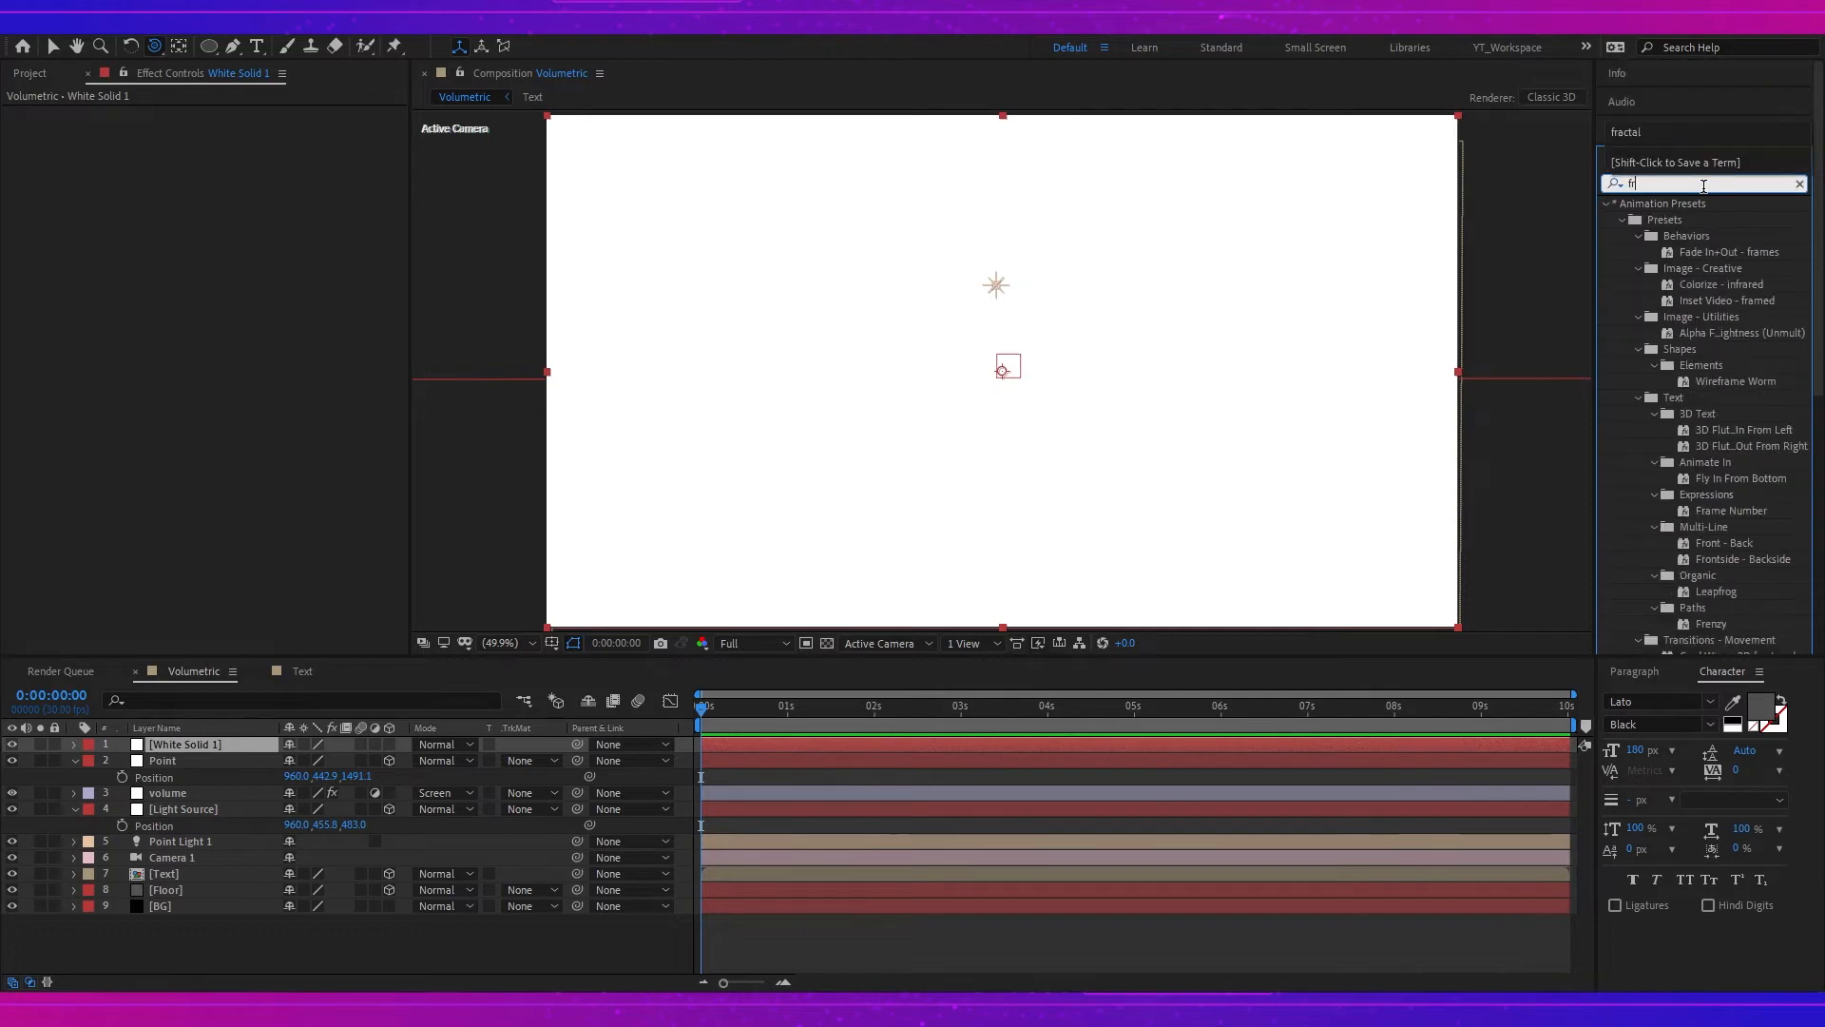
{"action": "type", "text": "actal"}
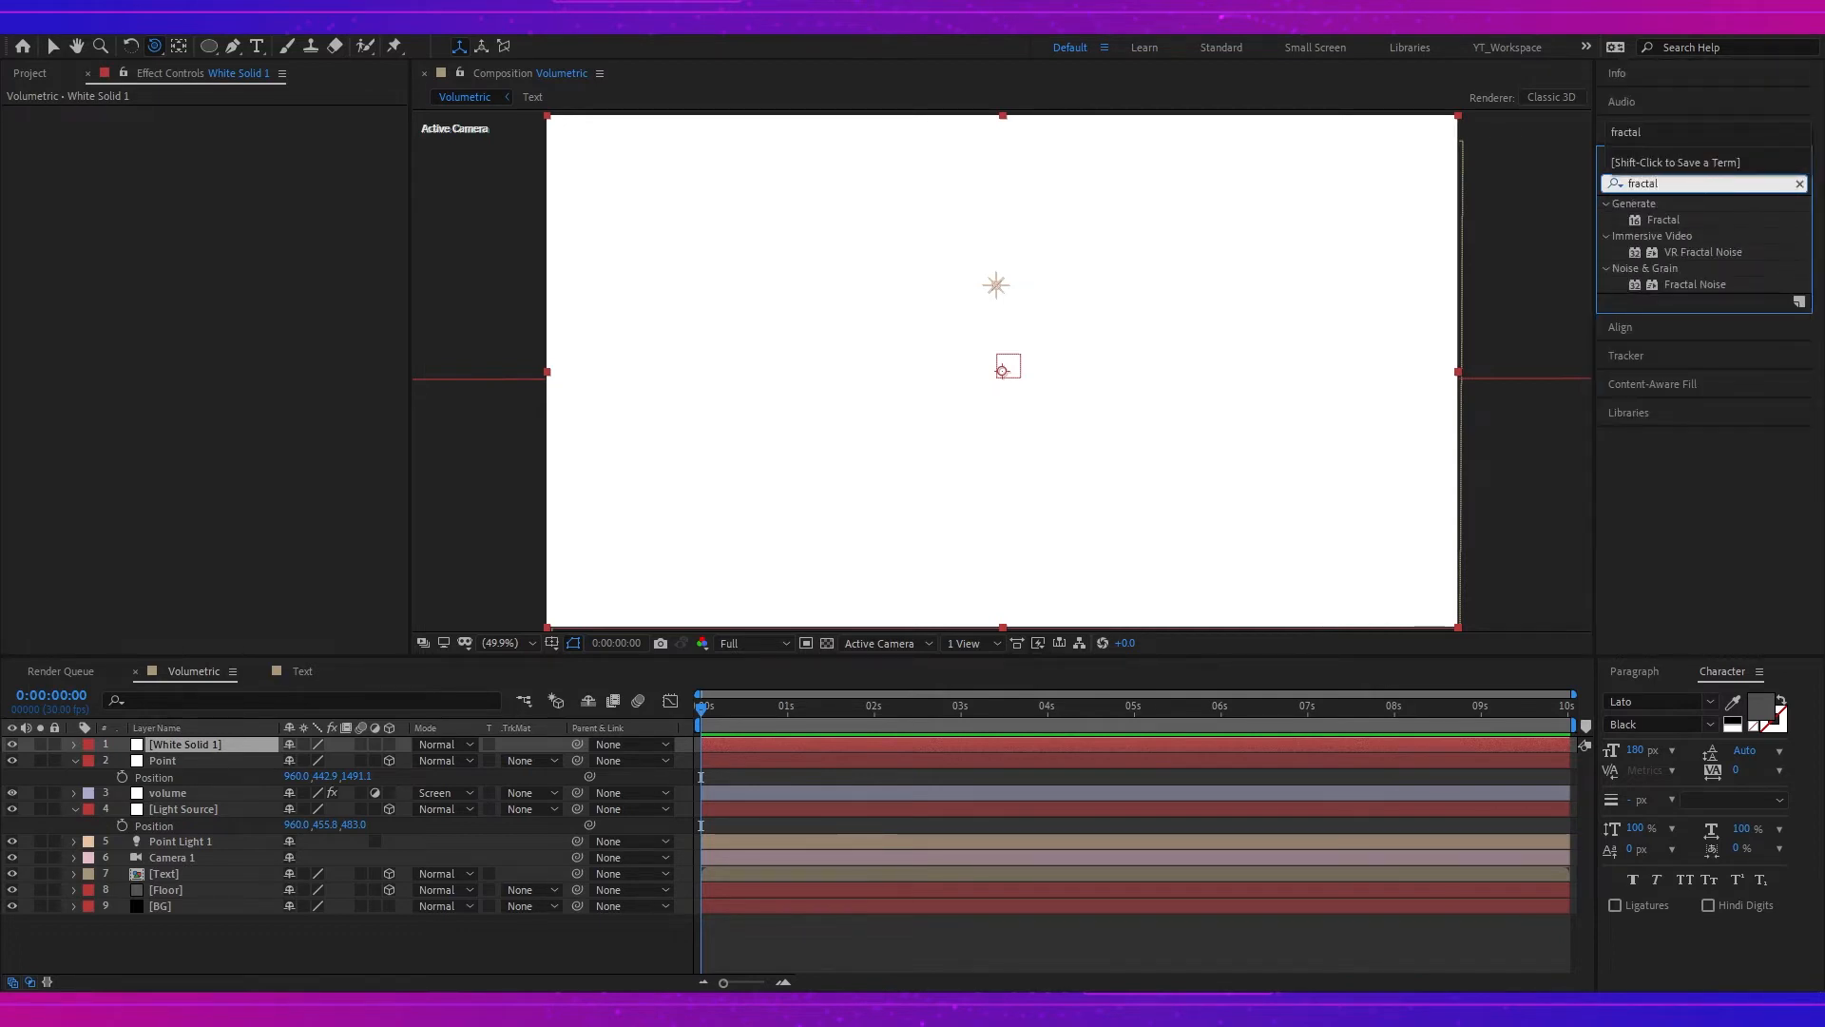
{"action": "left_click", "coordinate": [1688, 285]}
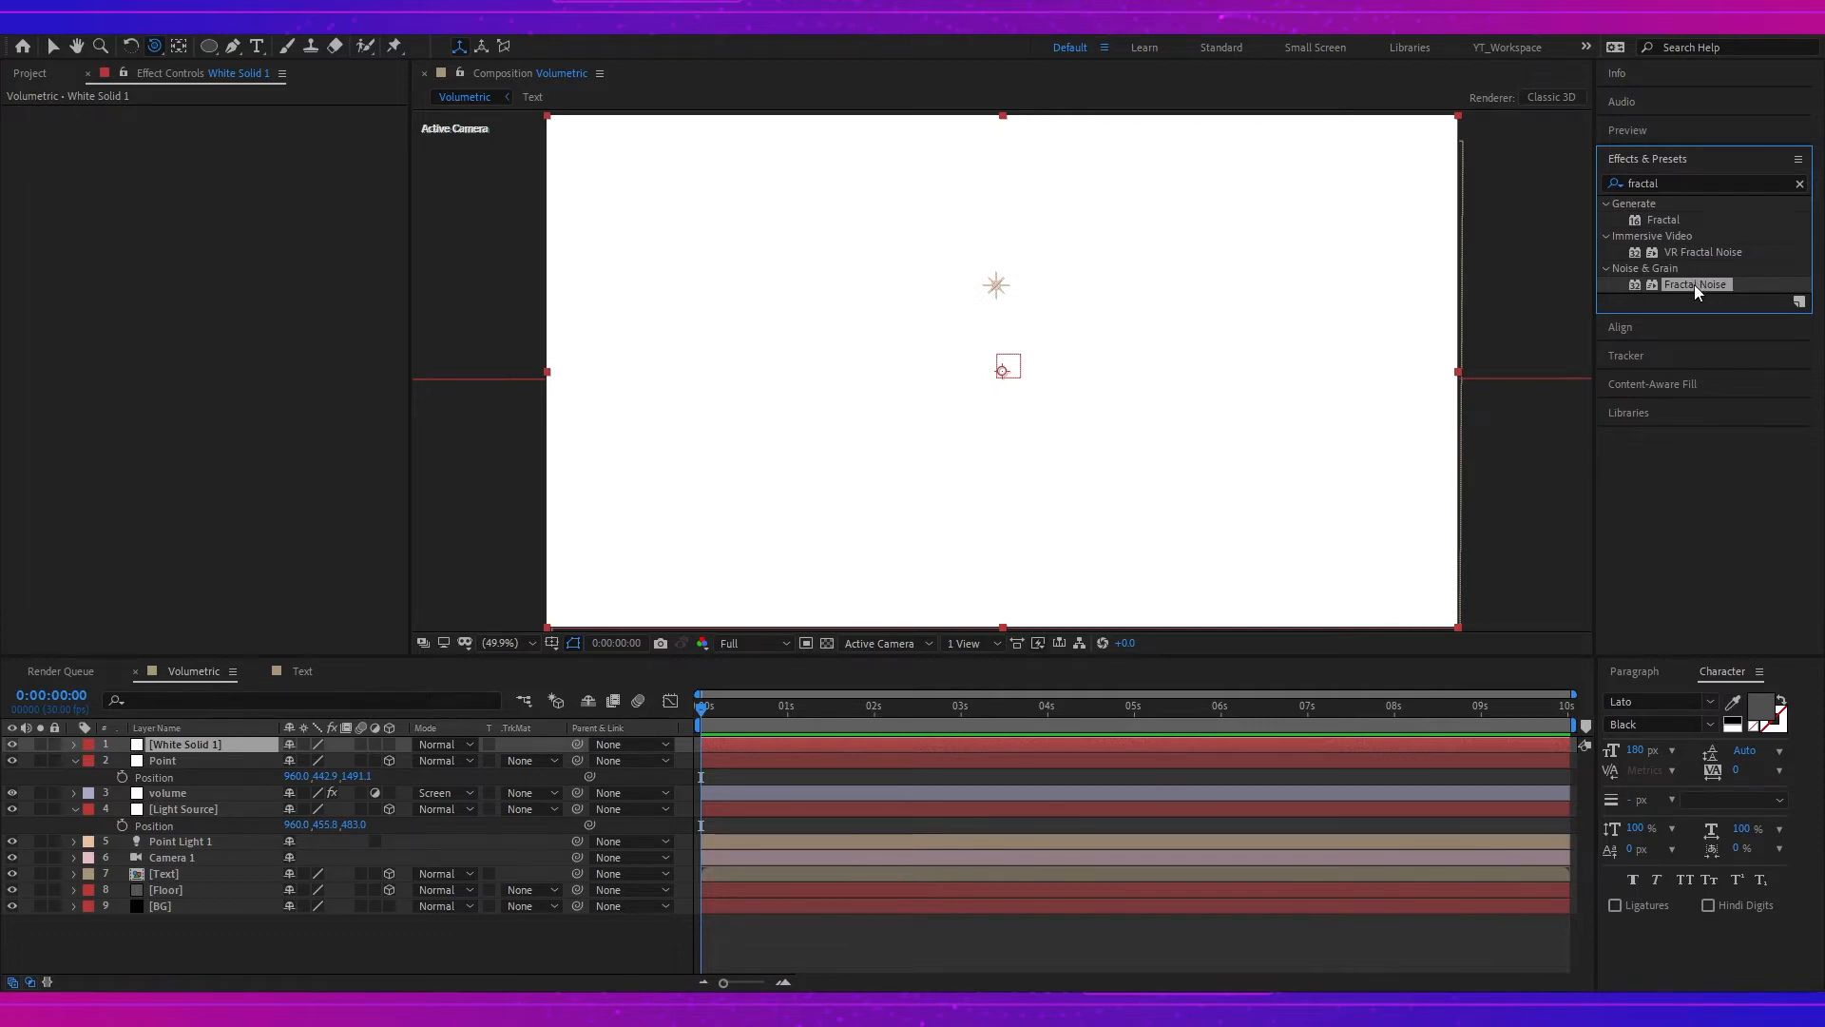
{"action": "left_click_drag", "start_coordinate": [1694, 283], "coordinate": [979, 428]}
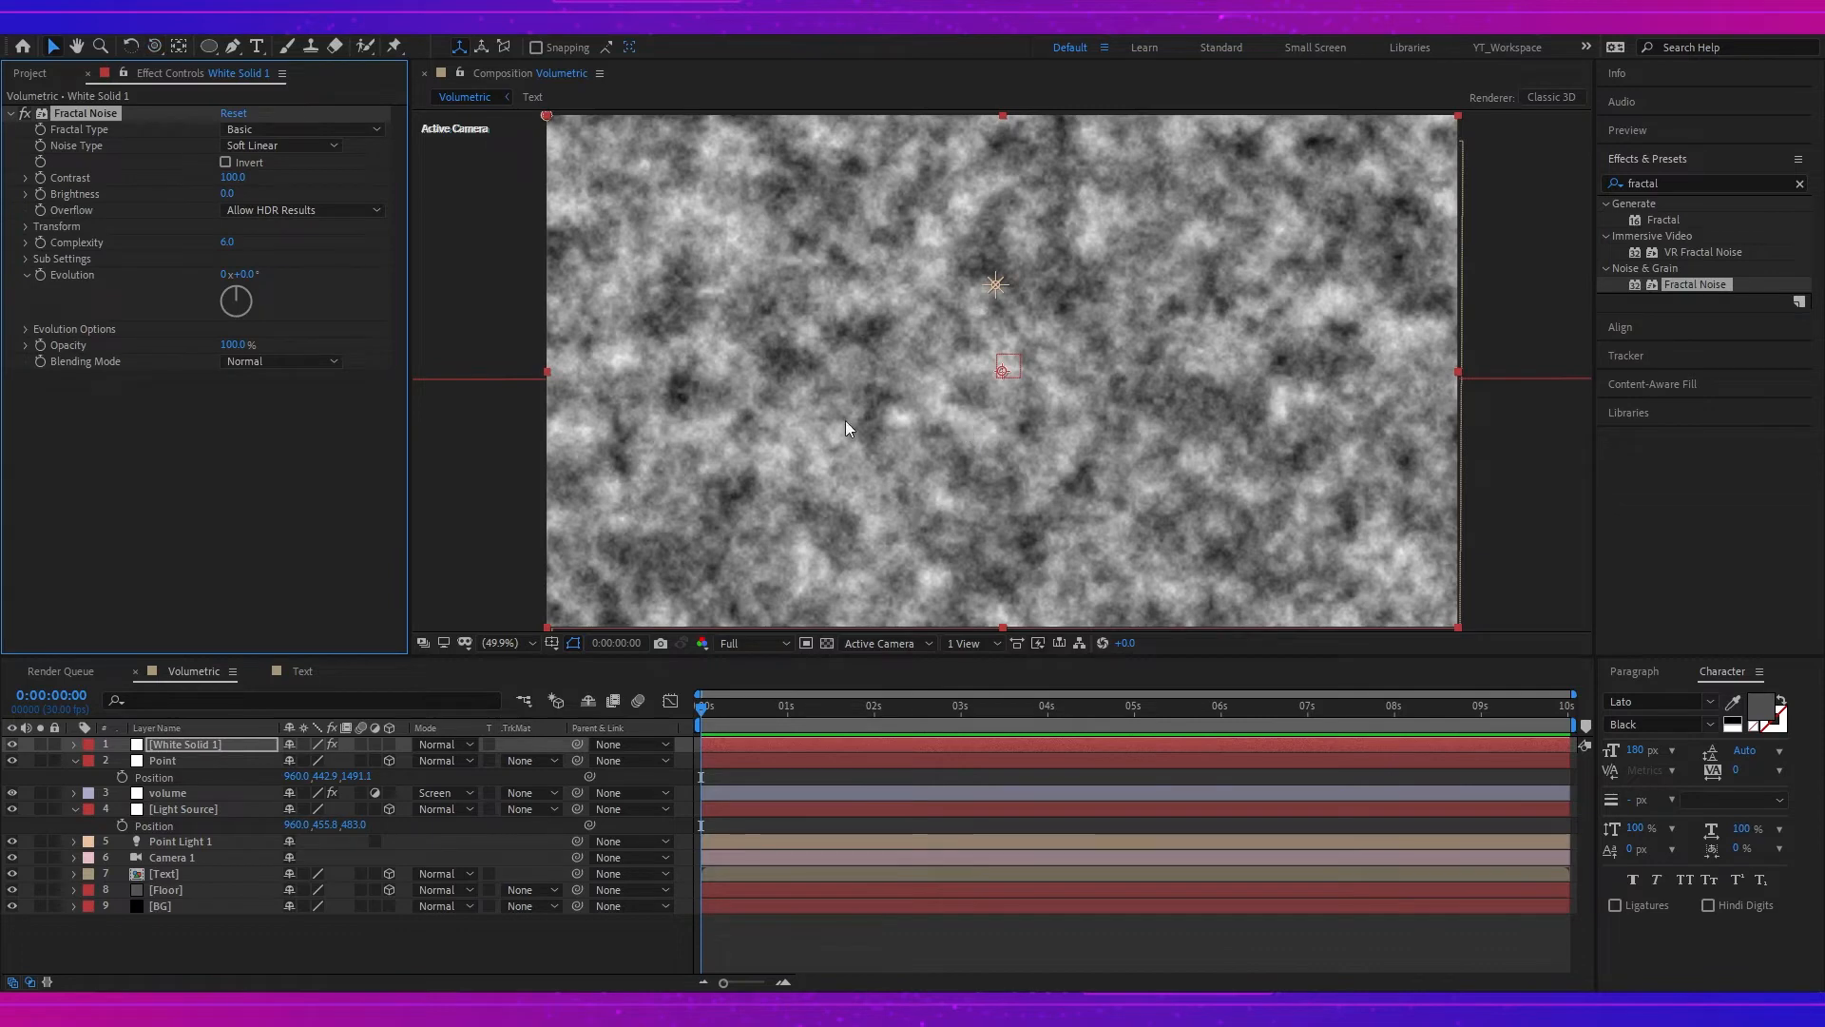
- Set the Fractal Noise type to Dynamic, increase its Sub Scaling and set Sub Rotation to 42°
{"action": "left_click", "coordinate": [335, 134]}
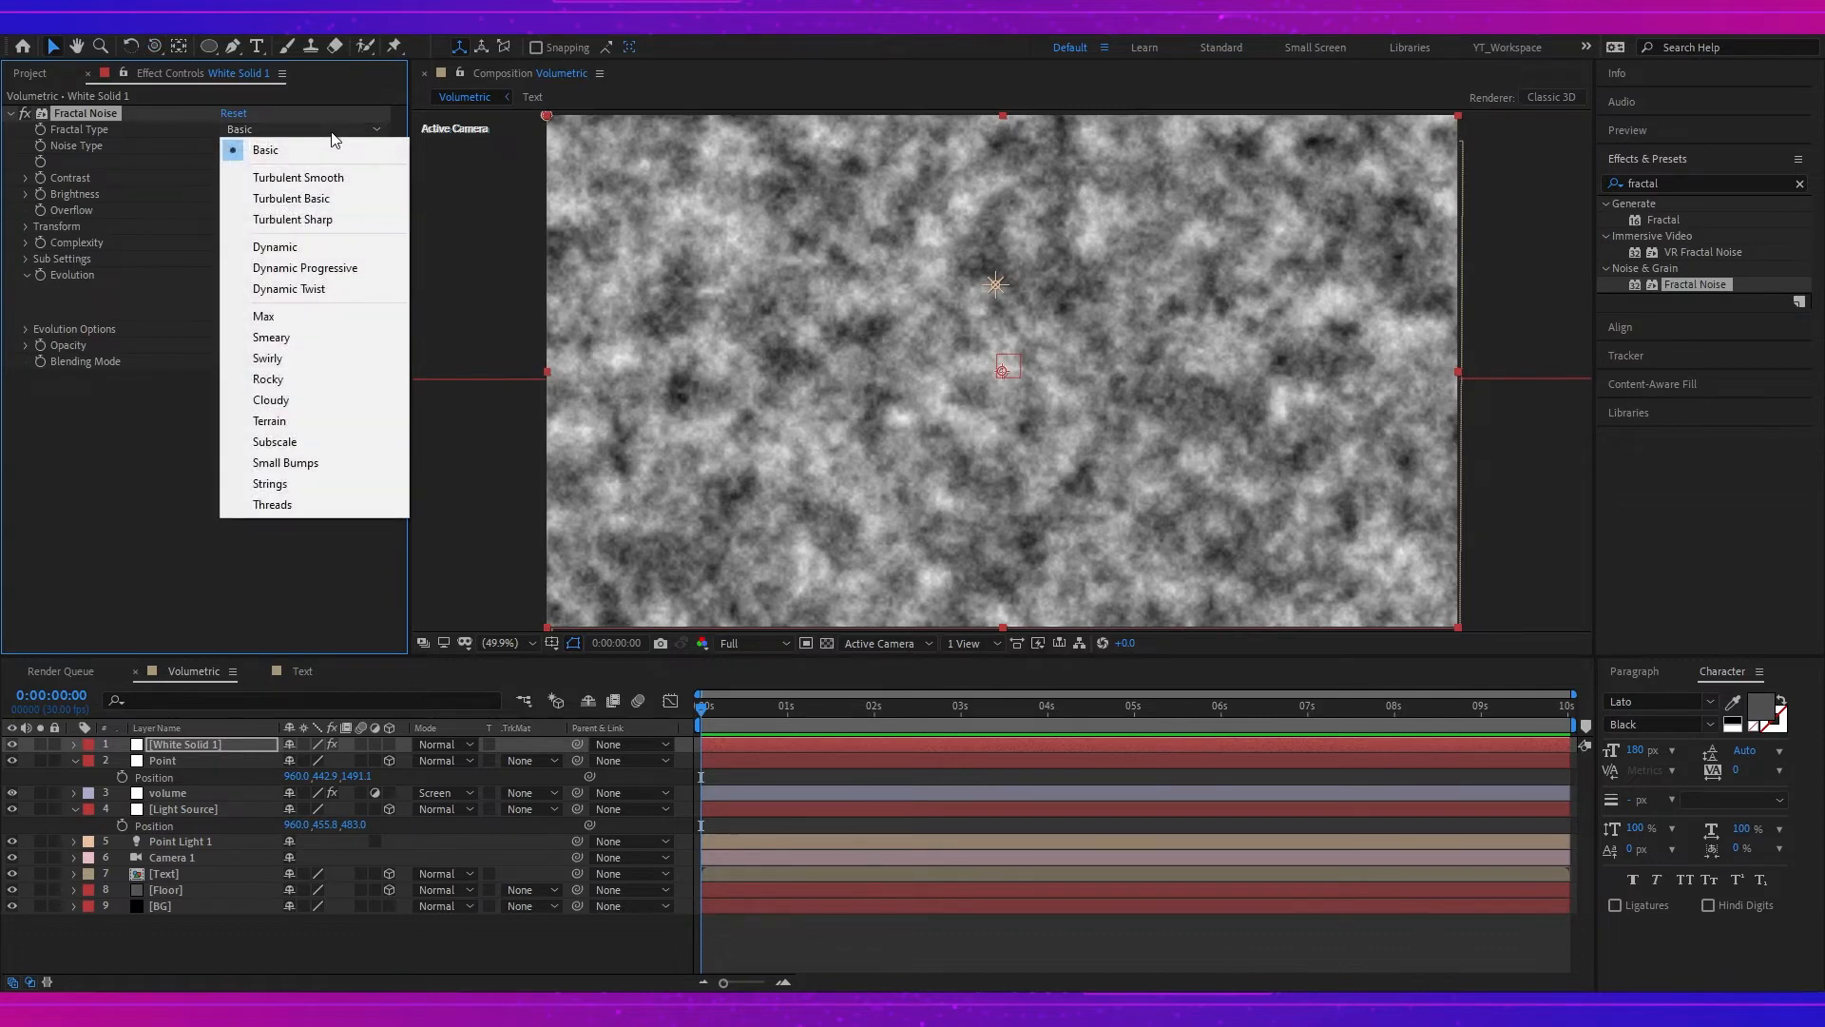
{"action": "left_click", "coordinate": [328, 247]}
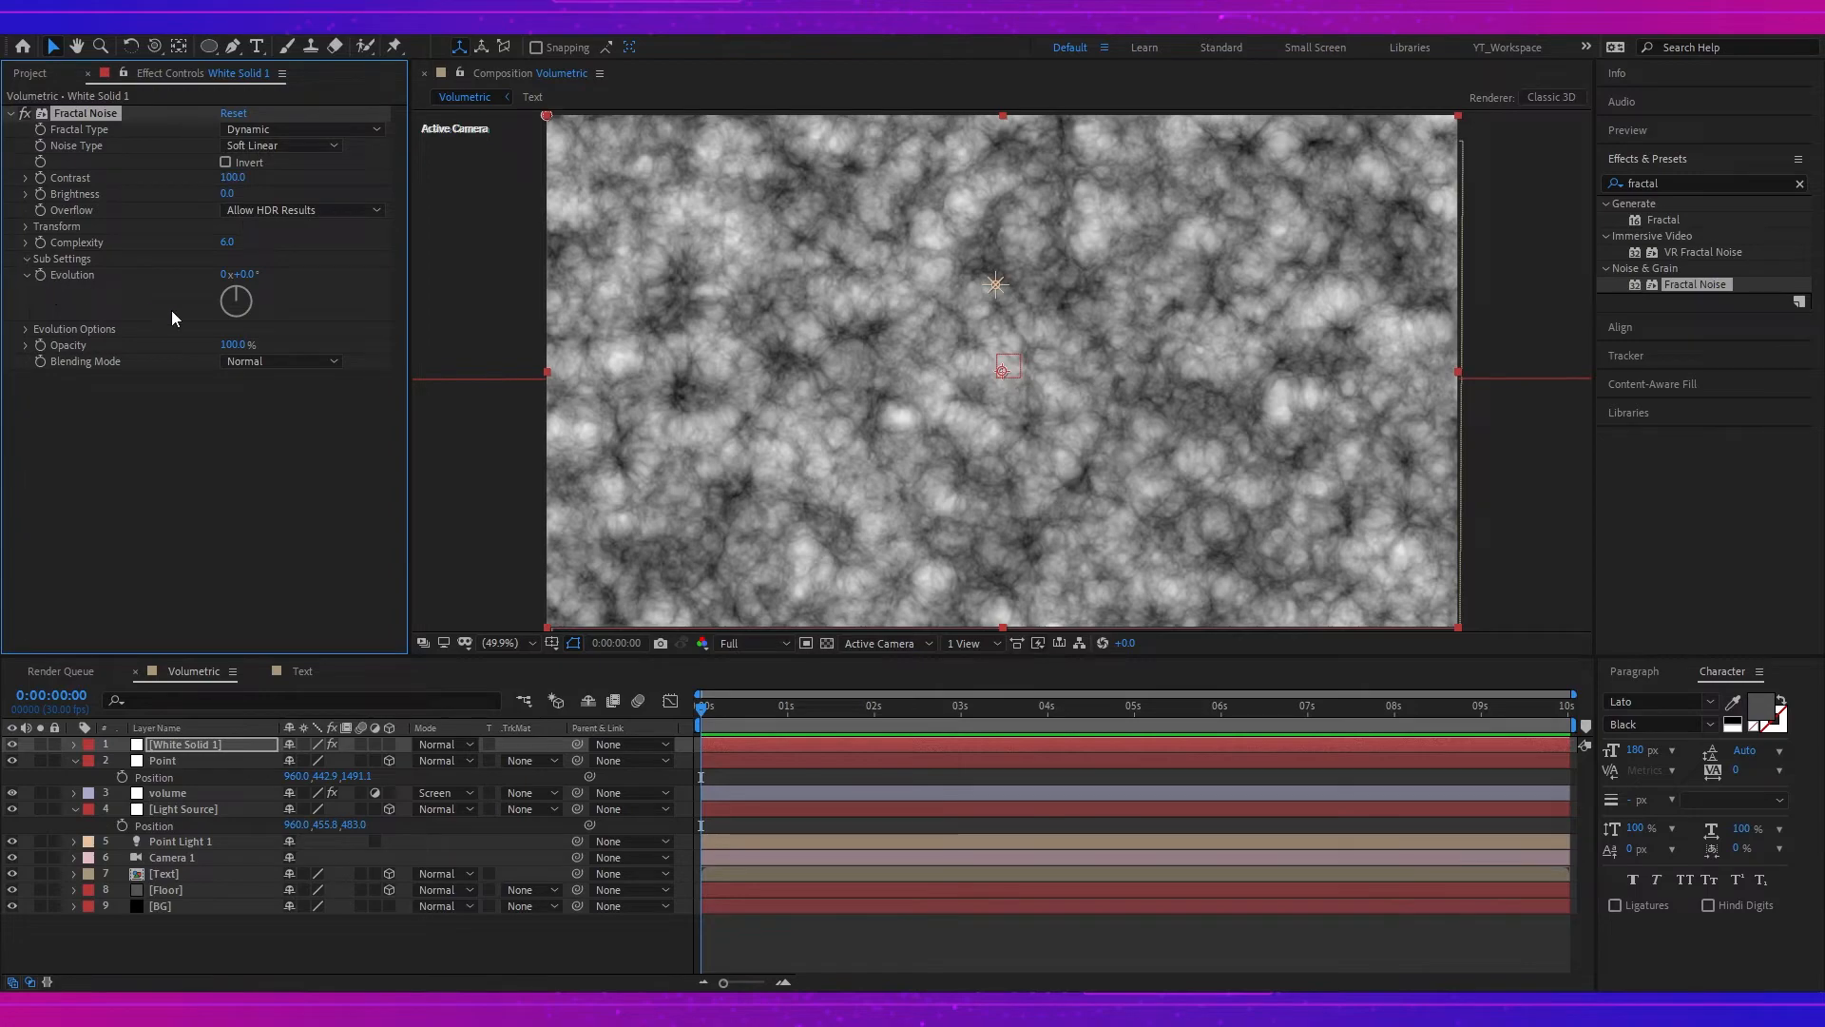
{"action": "left_click", "coordinate": [26, 259]}
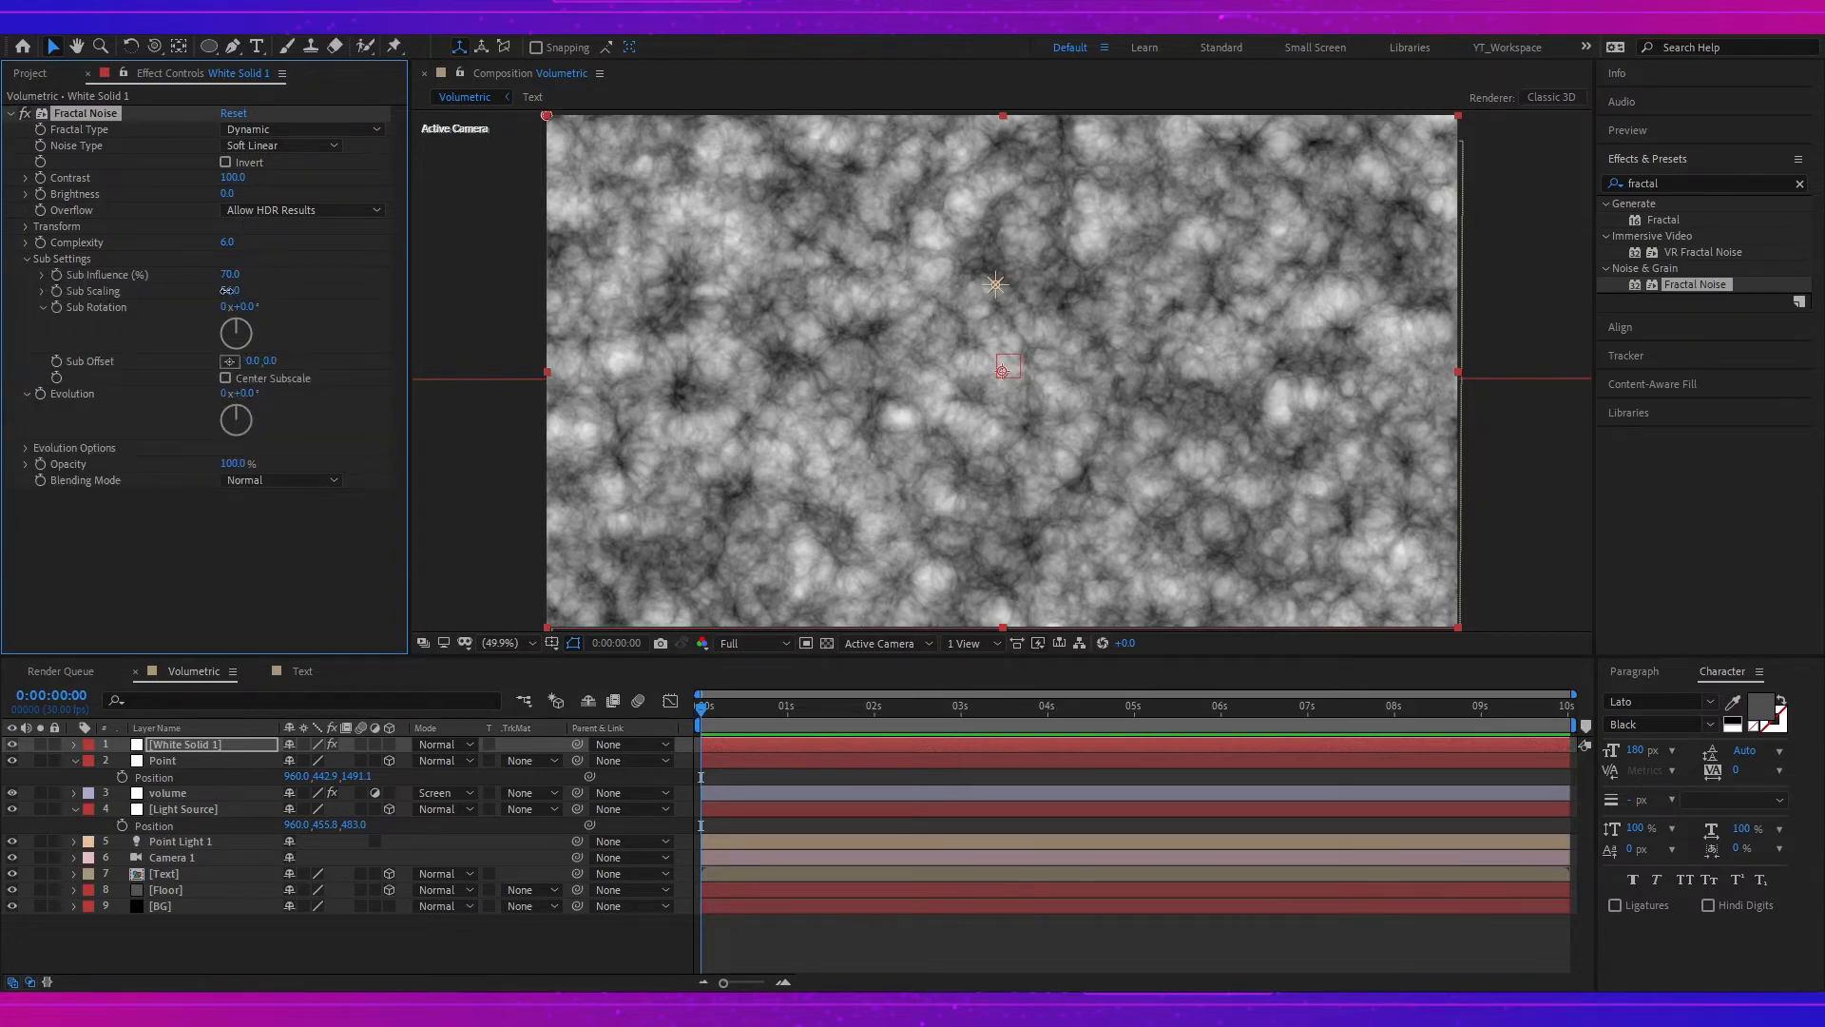
{"action": "mouse_move", "coordinate": [226, 291]}
{"action": "left_mouse_down"}
{"action": "mouse_move", "coordinate": [263, 291]}
{"action": "mouse_move", "coordinate": [238, 290]}
{"action": "left_mouse_up"}
{"action": "mouse_move", "coordinate": [246, 307]}
{"action": "left_mouse_down"}
{"action": "mouse_move", "coordinate": [286, 309]}
{"action": "mouse_move", "coordinate": [250, 295]}
{"action": "mouse_move", "coordinate": [270, 300]}
{"action": "left_mouse_up"}
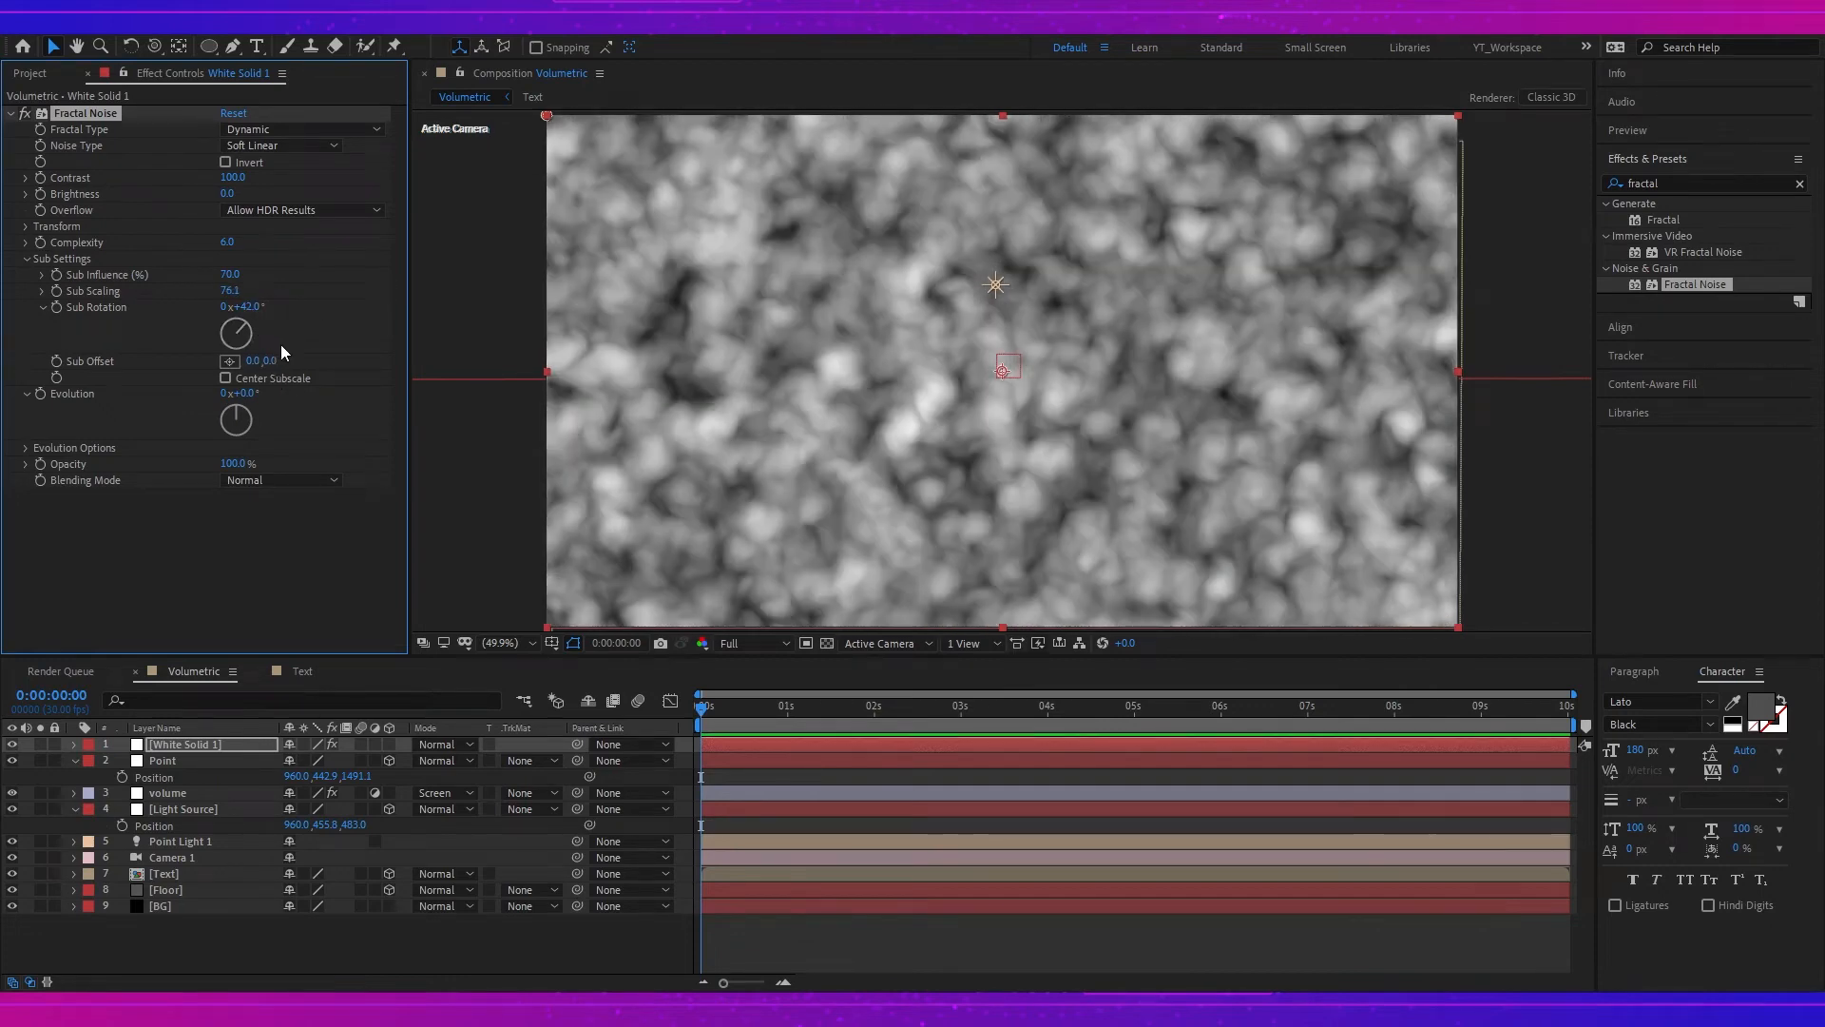
- Draw a wide elliptical mask over the middle of the white solid and feather it by 128 pixels
{"action": "scroll", "coordinate": [499, 289], "scroll_direction": "down", "scroll_amount": 2}
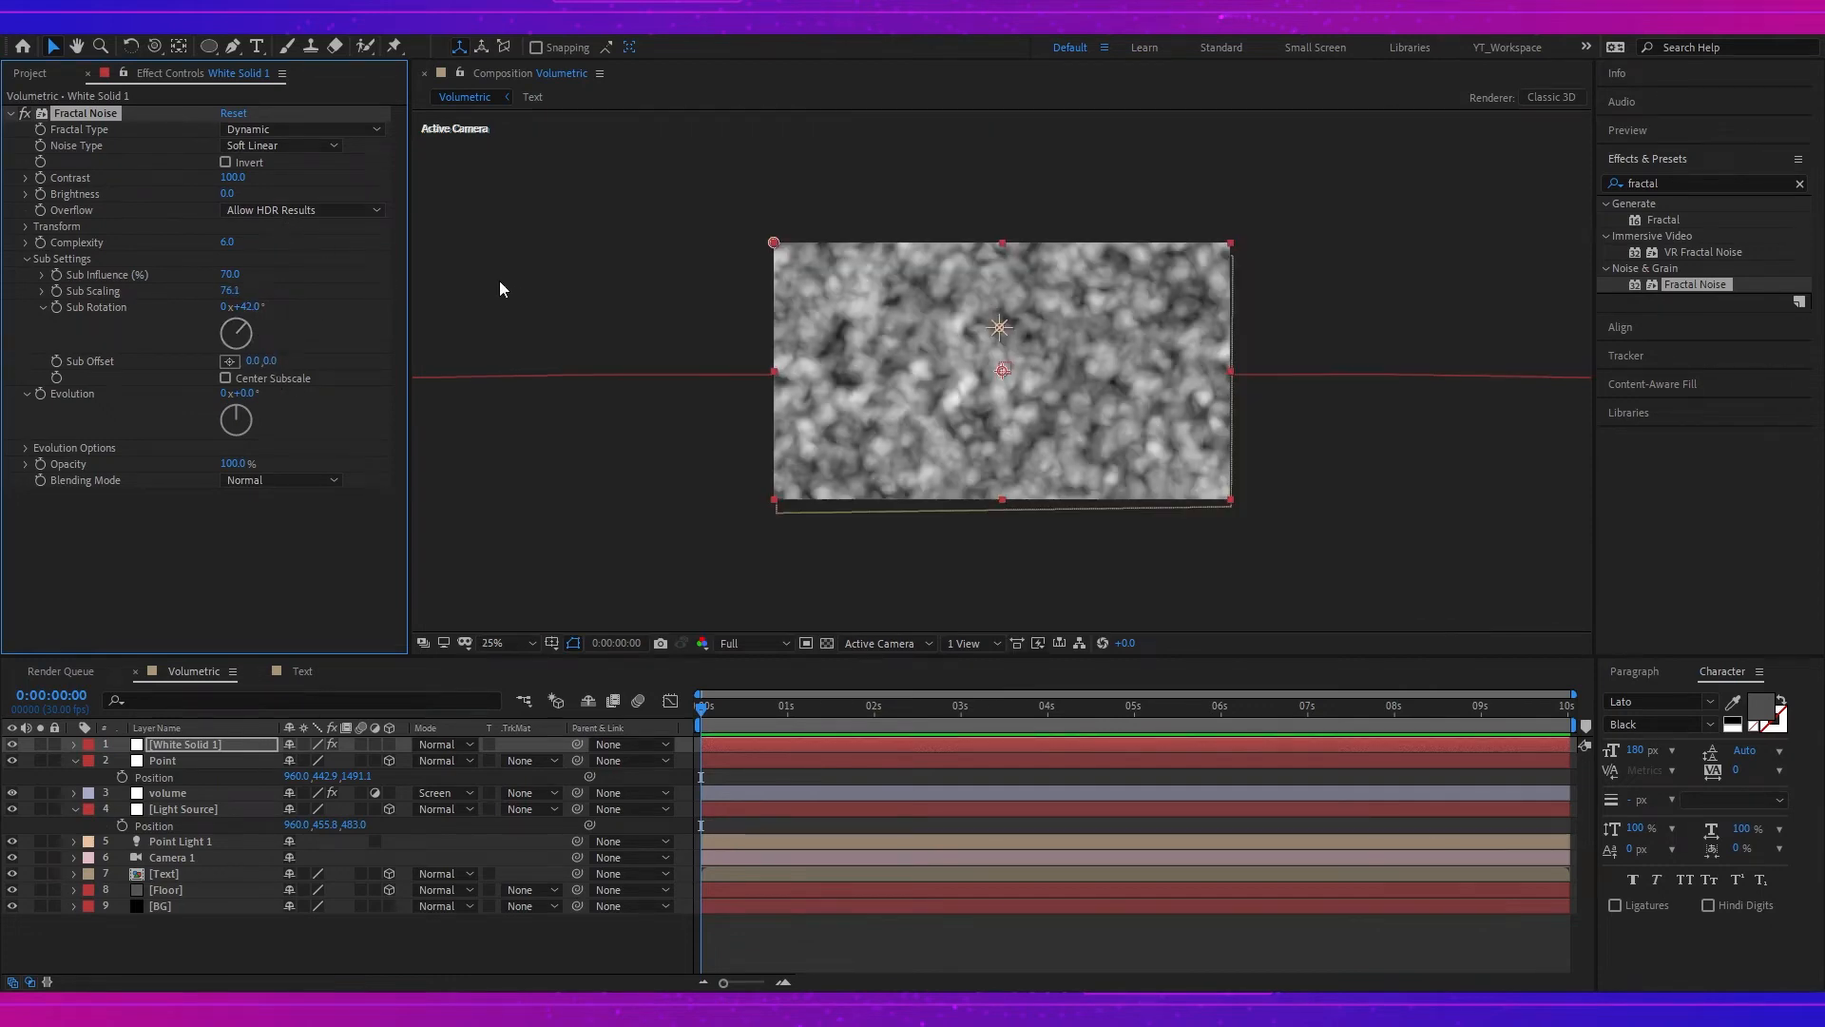
{"action": "left_click", "coordinate": [210, 49]}
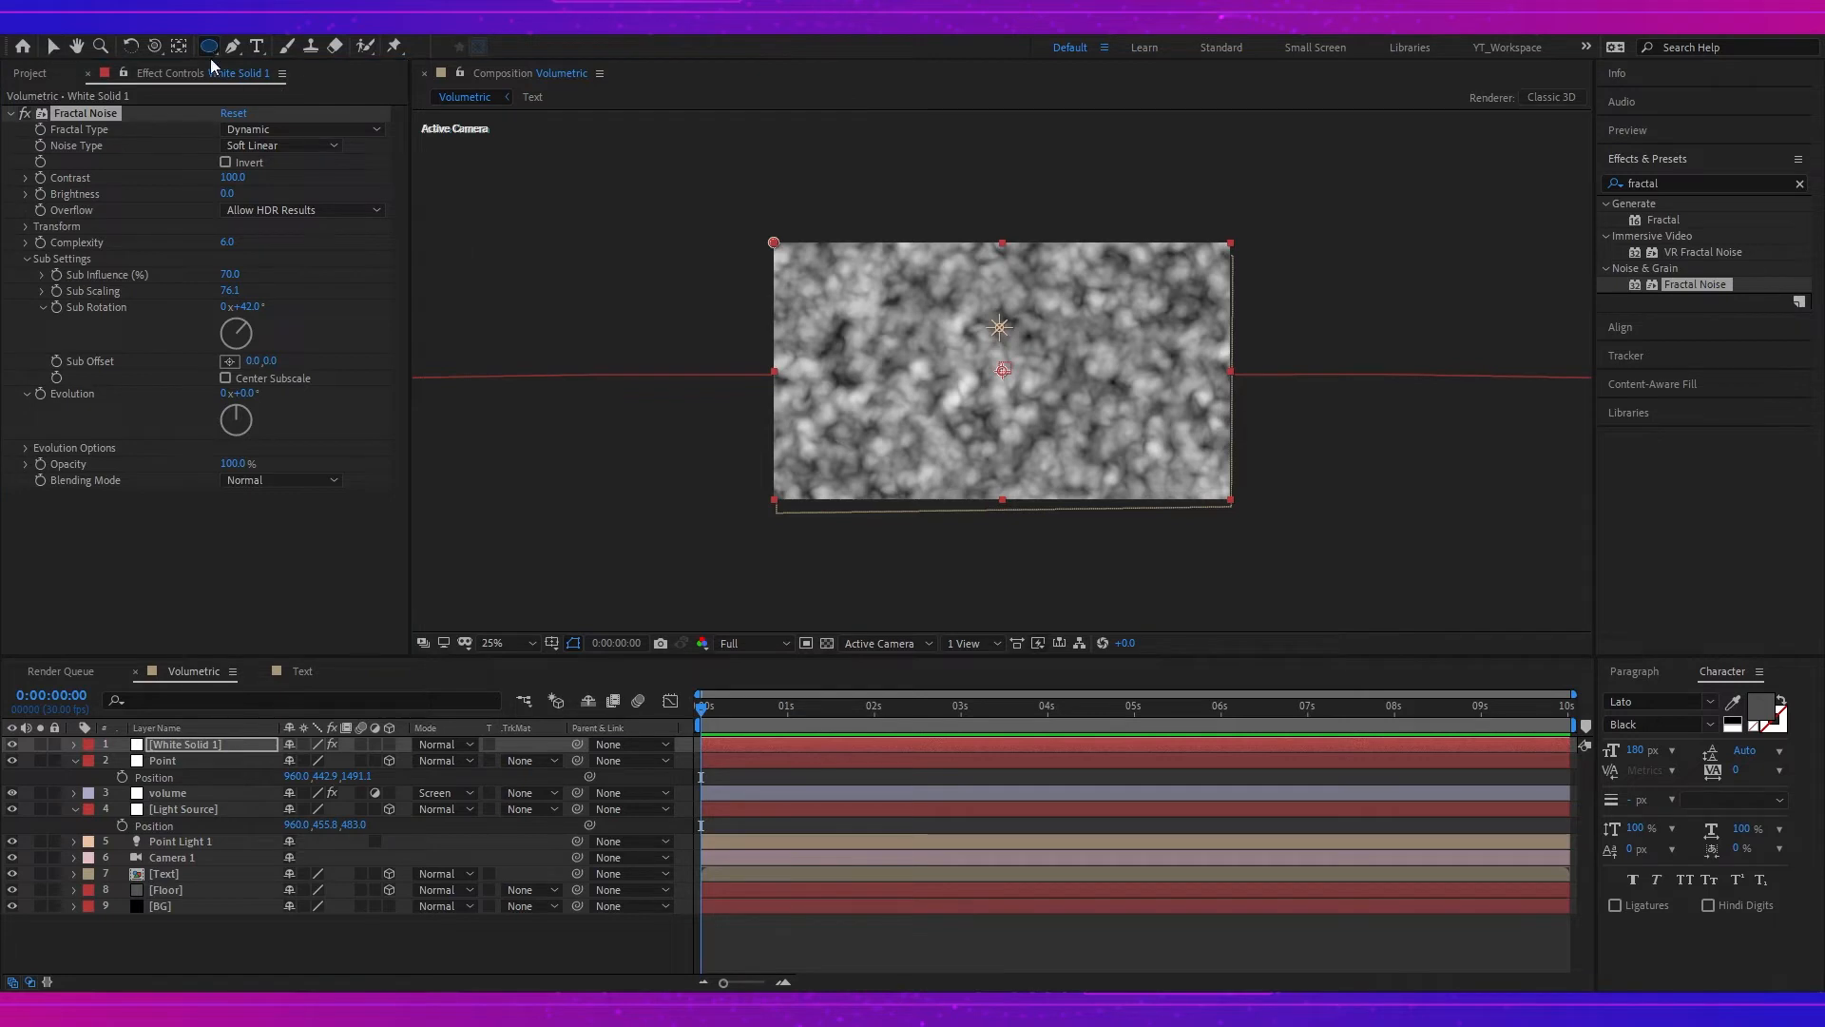
{"action": "left_click_drag", "start_coordinate": [895, 321], "coordinate": [1106, 414]}
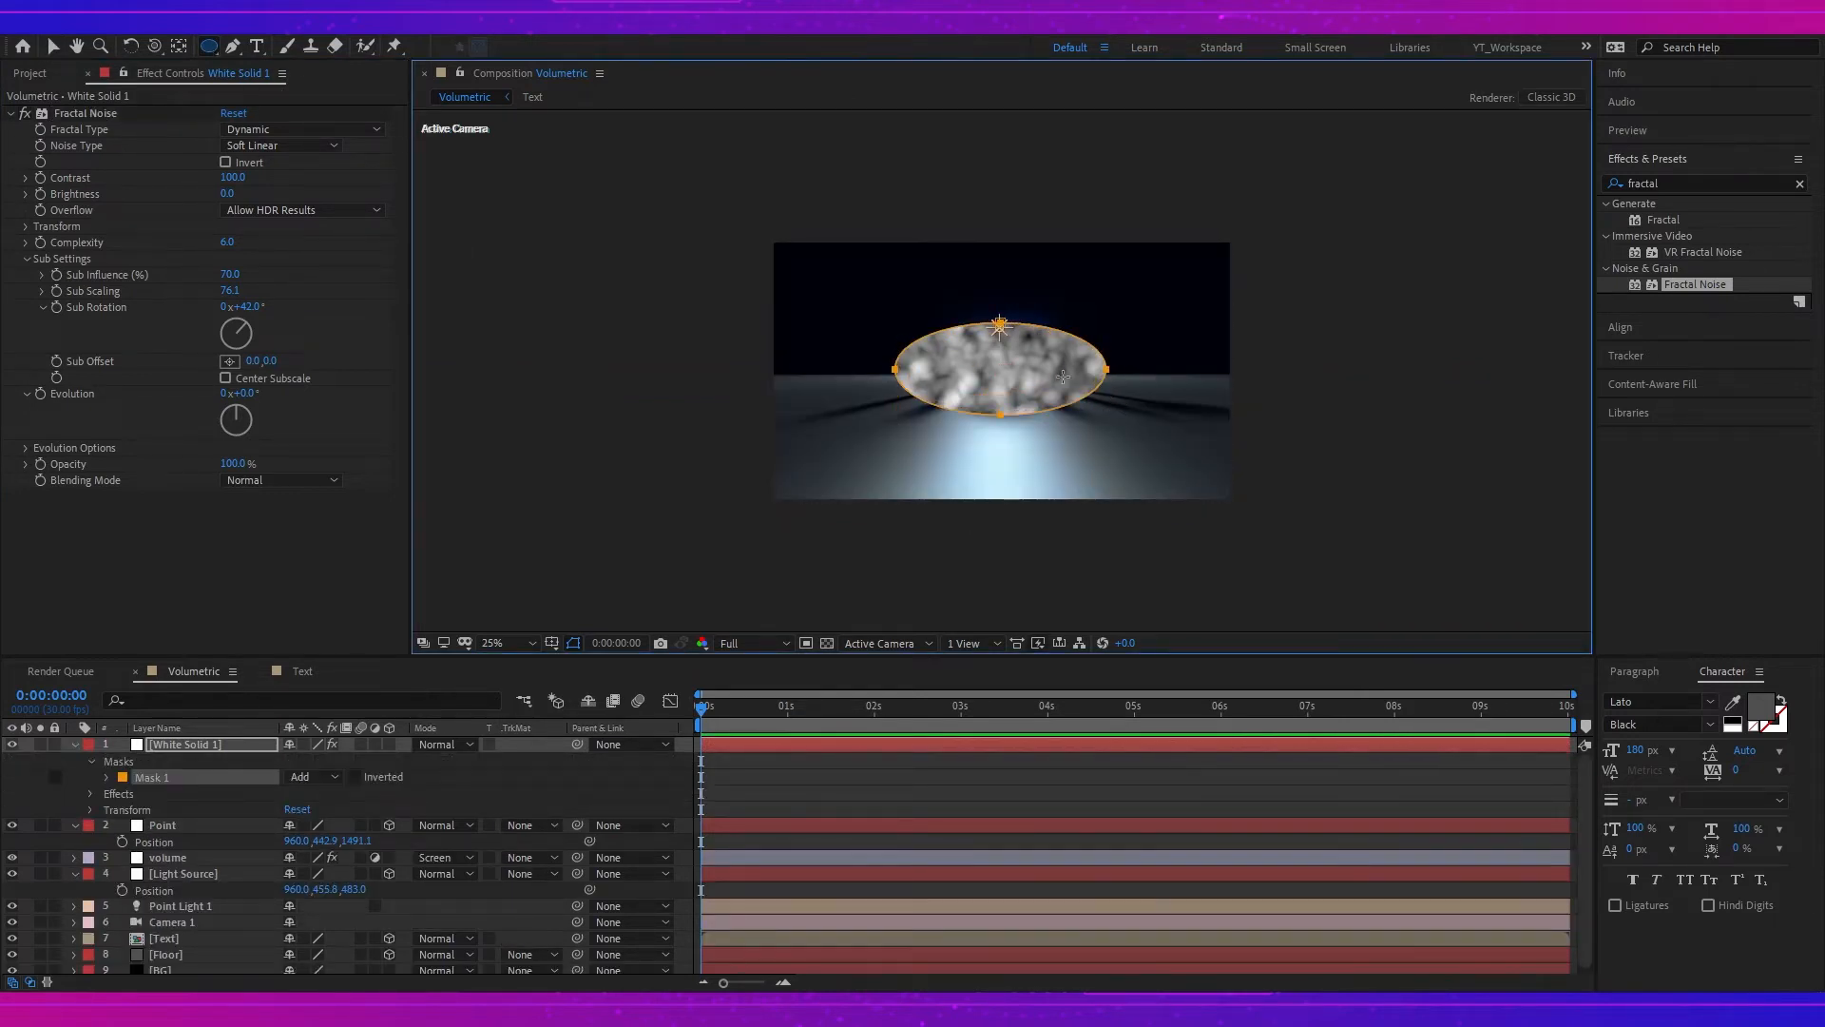
{"action": "left_click", "coordinate": [205, 745]}
{"action": "key", "text": "m"}
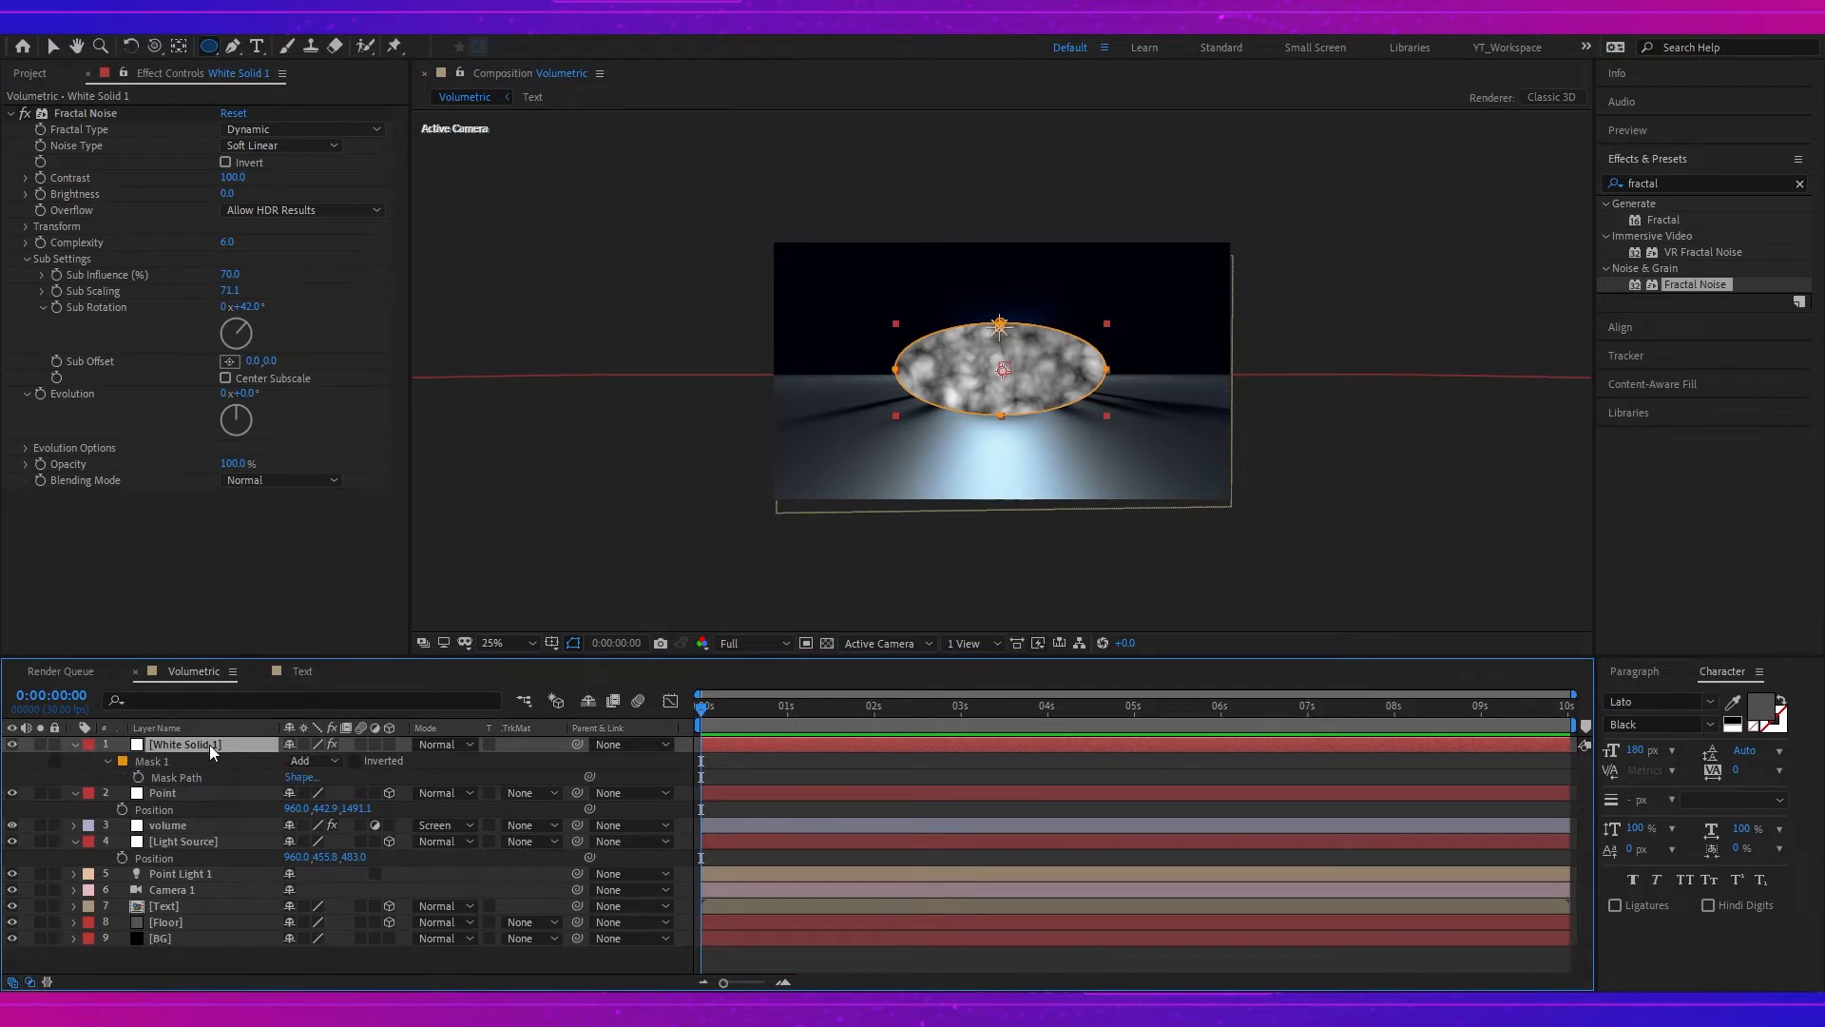
{"action": "key", "text": "f"}
{"action": "left_click_drag", "start_coordinate": [326, 779], "coordinate": [435, 773]}
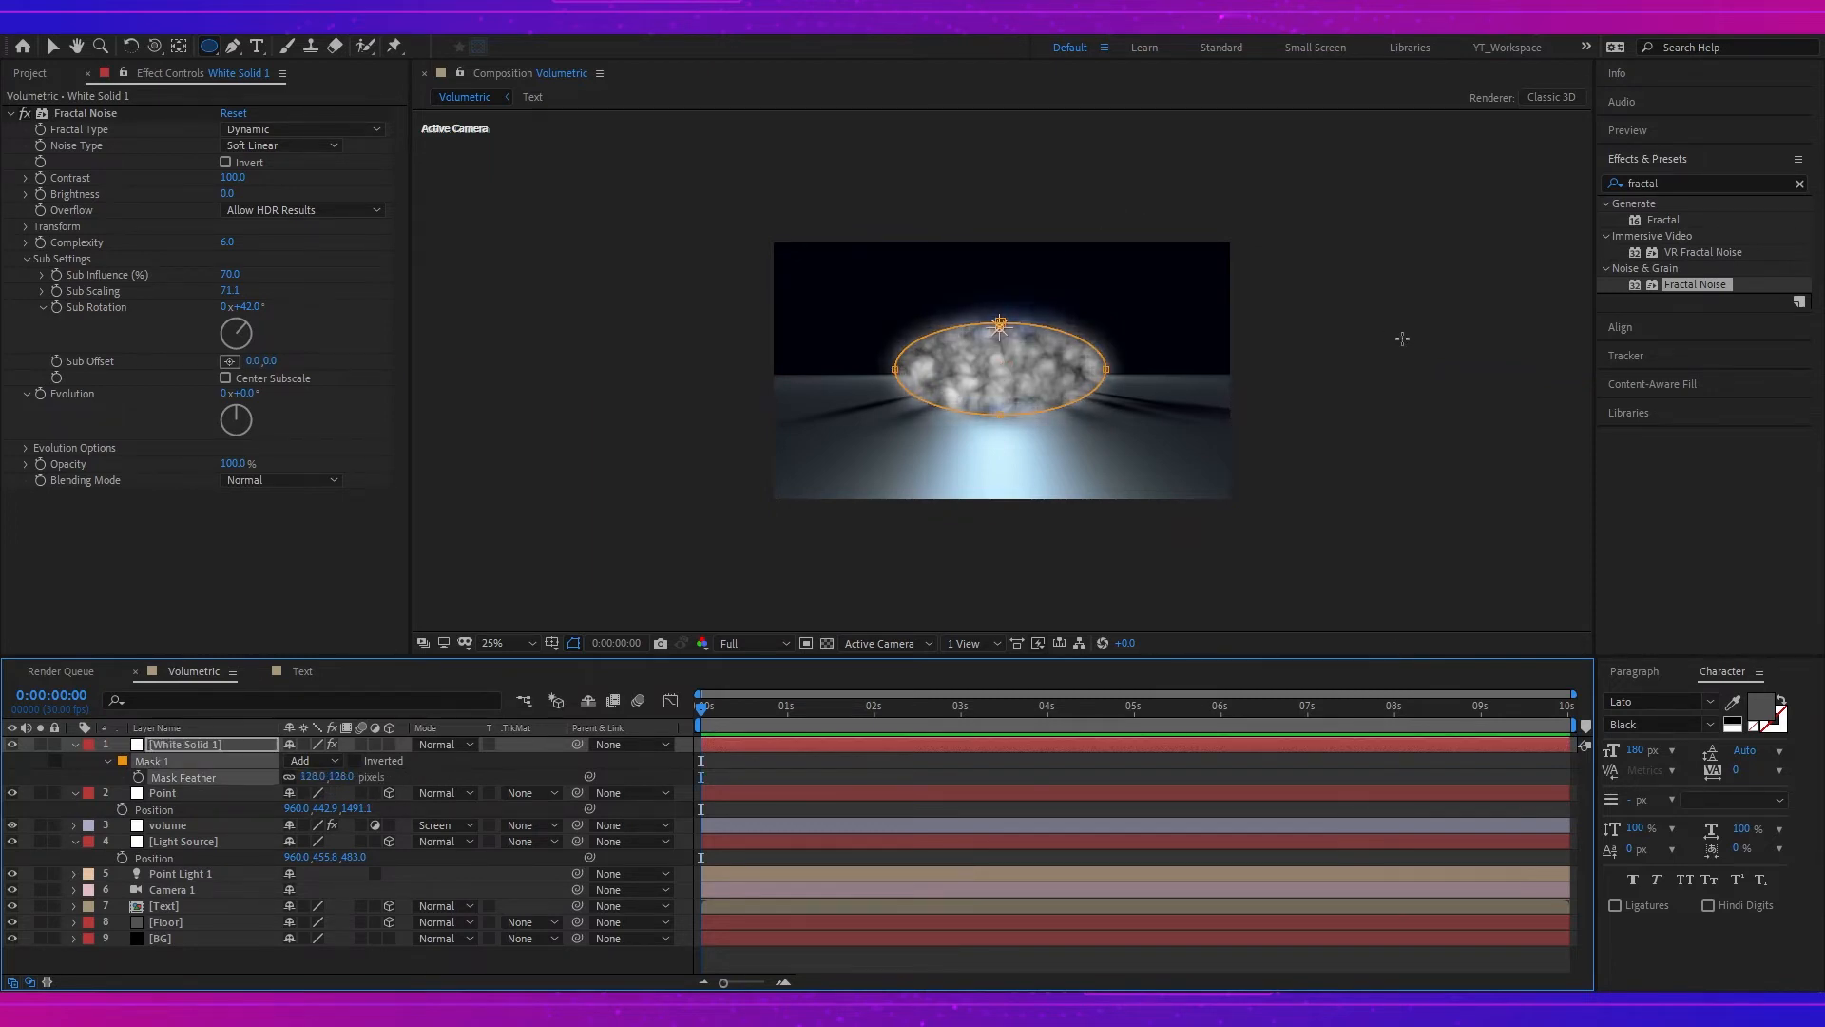
- Add a Solid Composite channel effect to the white solid and set its color to black
{"action": "right_click", "coordinate": [141, 540]}
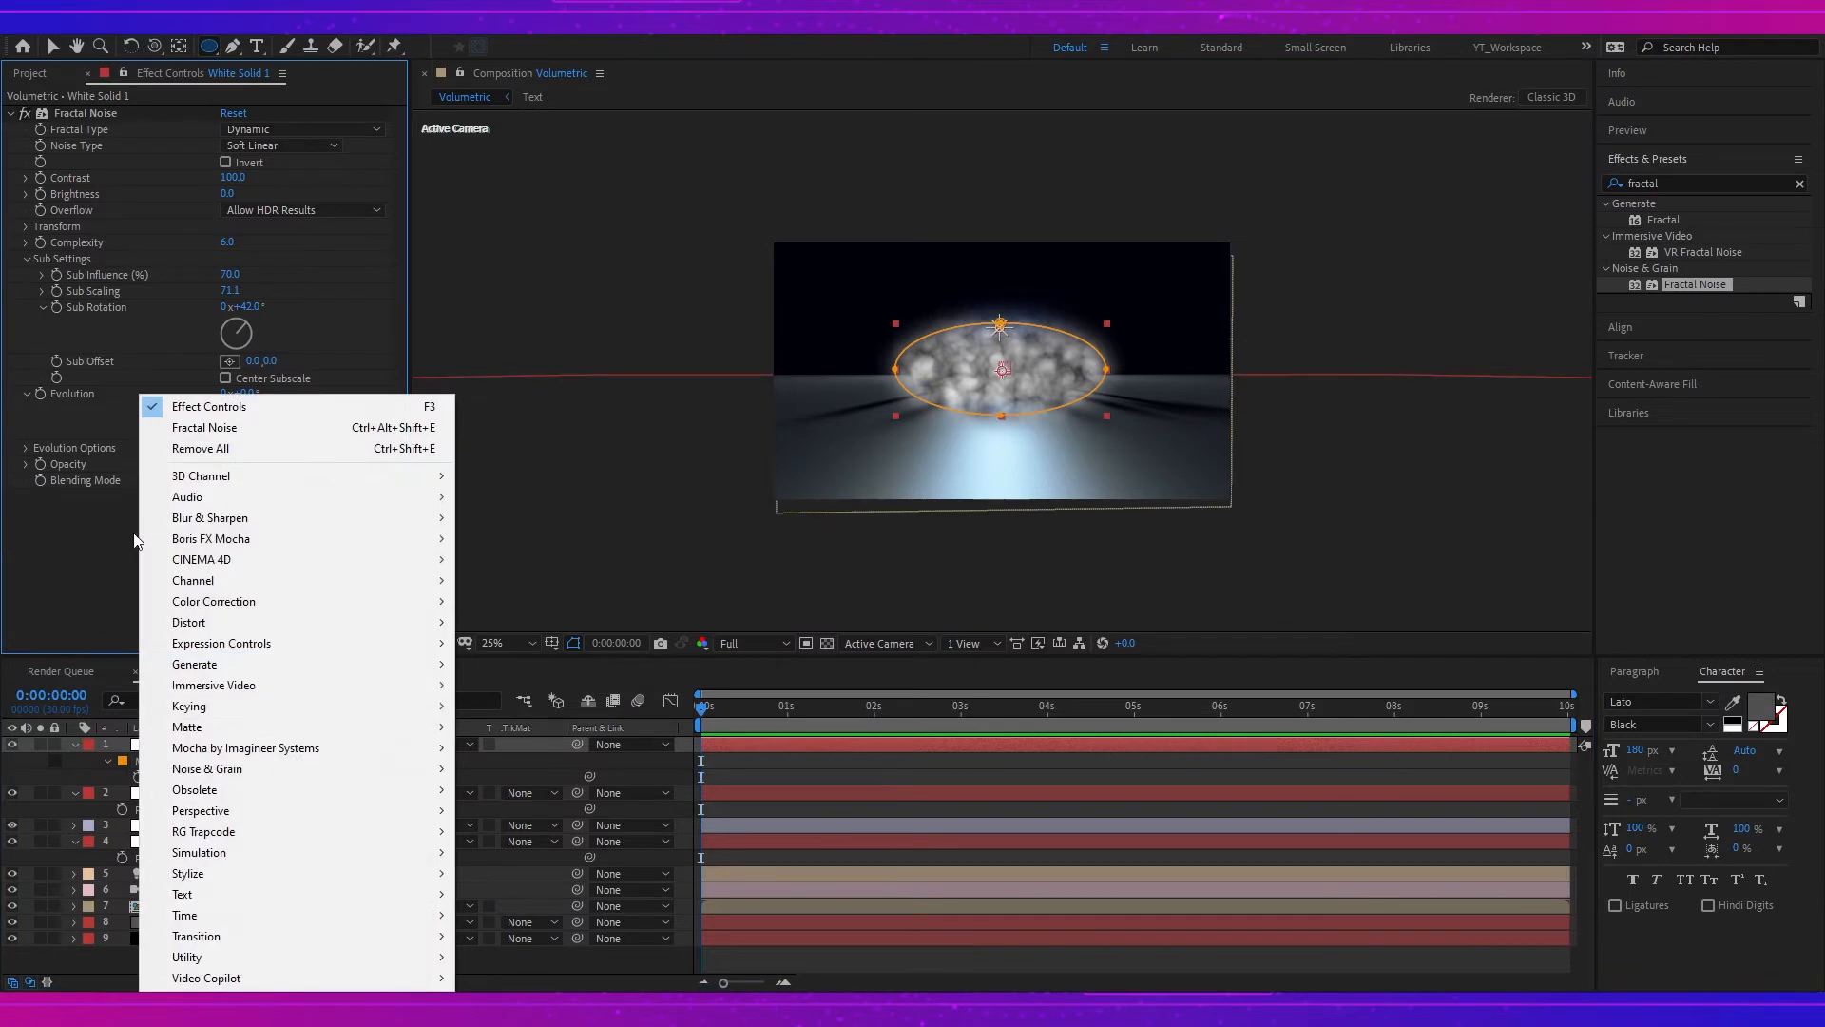
{"action": "mouse_move", "coordinate": [395, 549]}
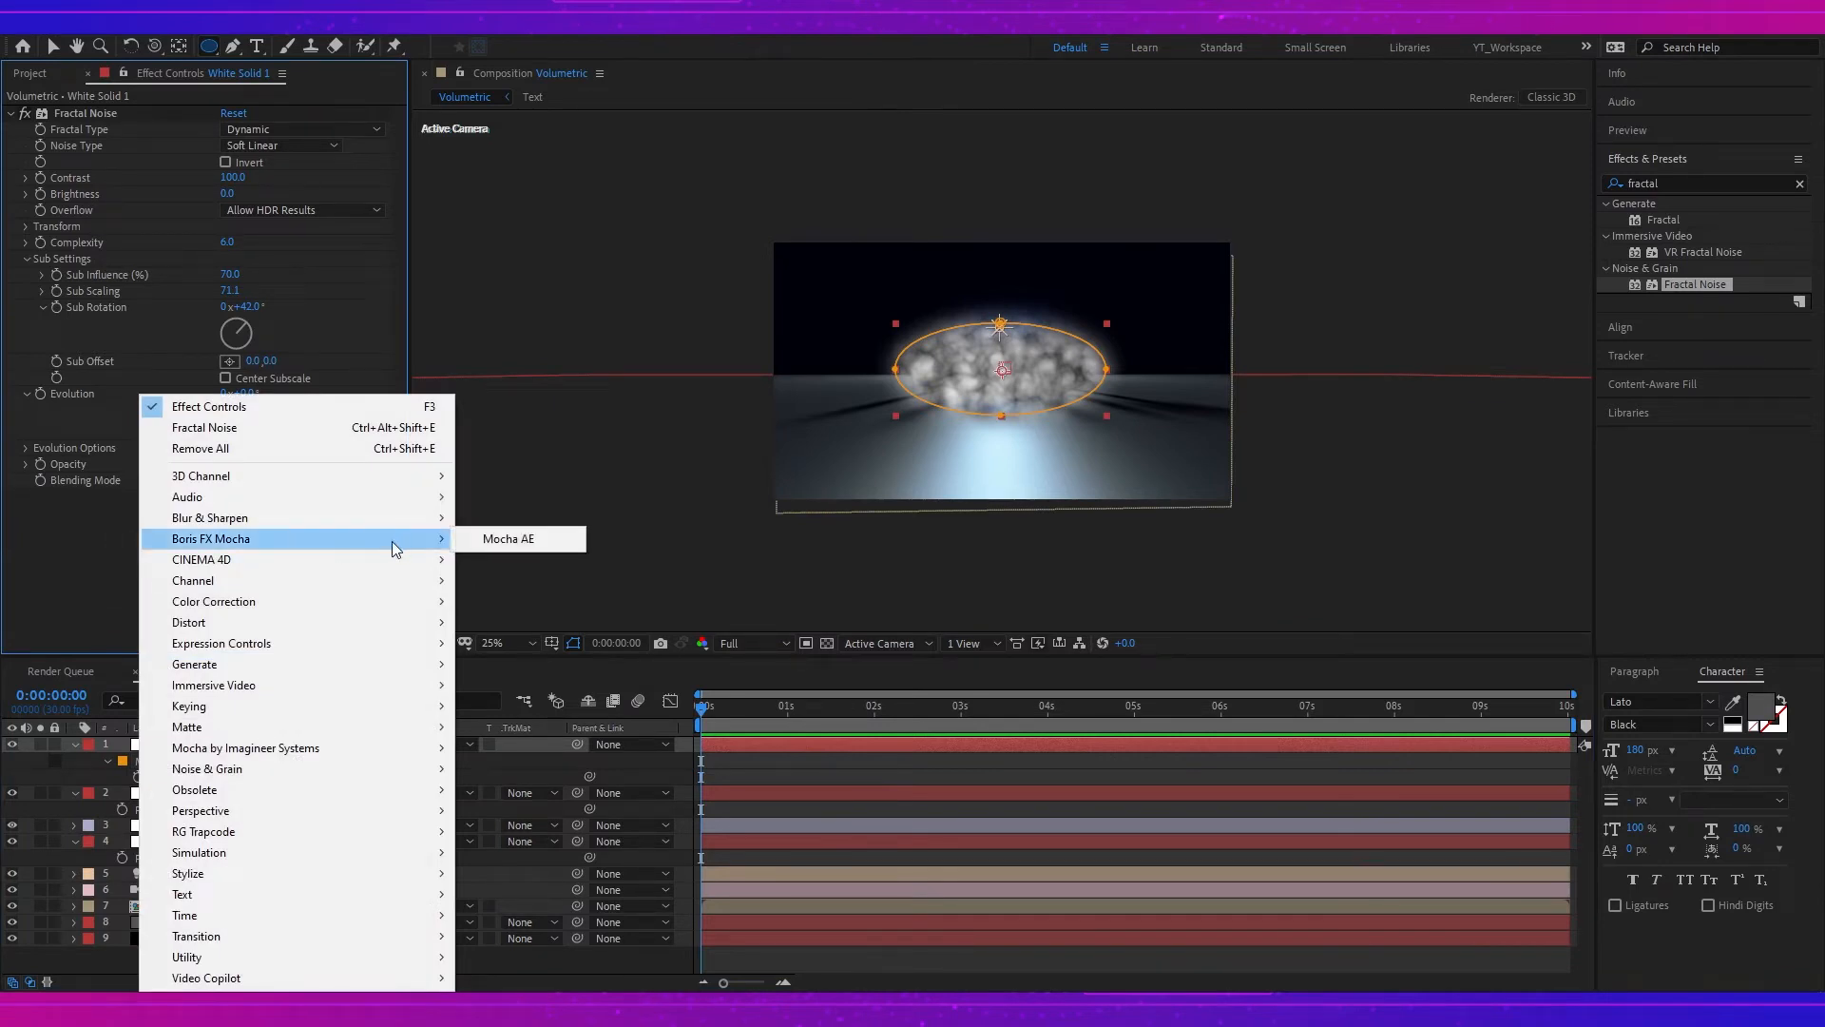
{"action": "mouse_move", "coordinate": [375, 609]}
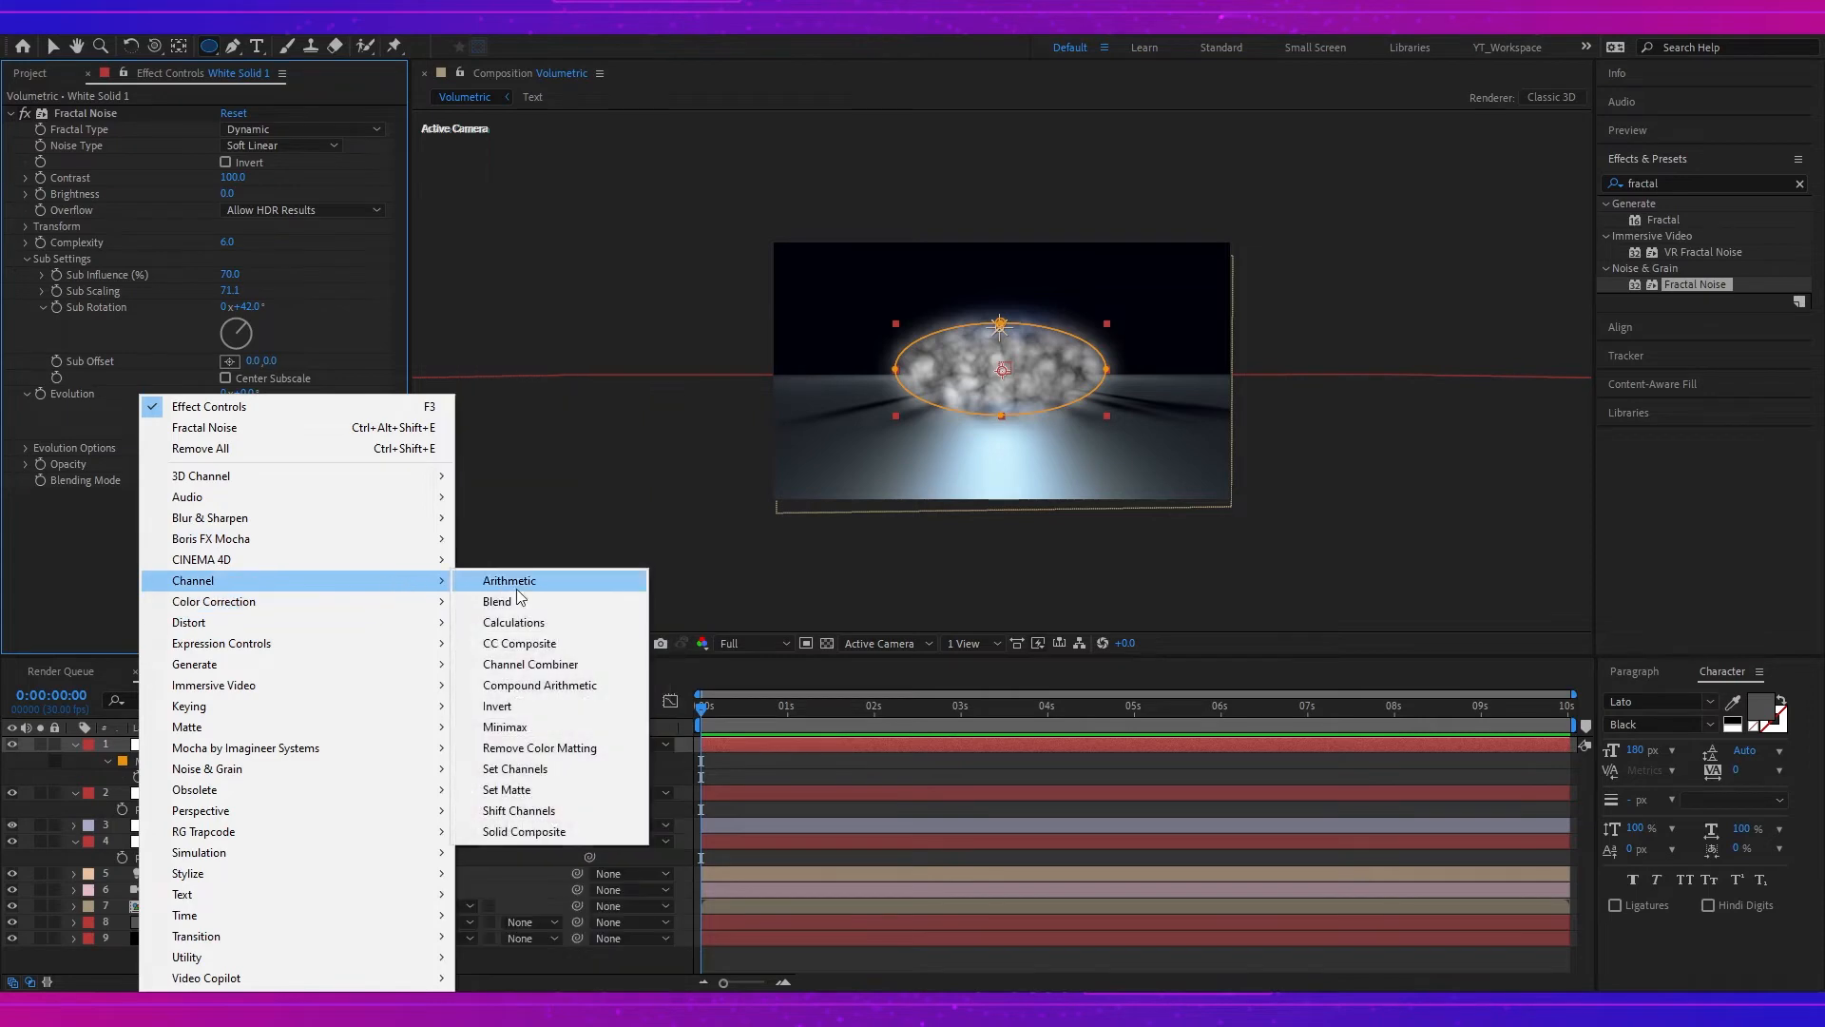
{"action": "left_click", "coordinate": [542, 833]}
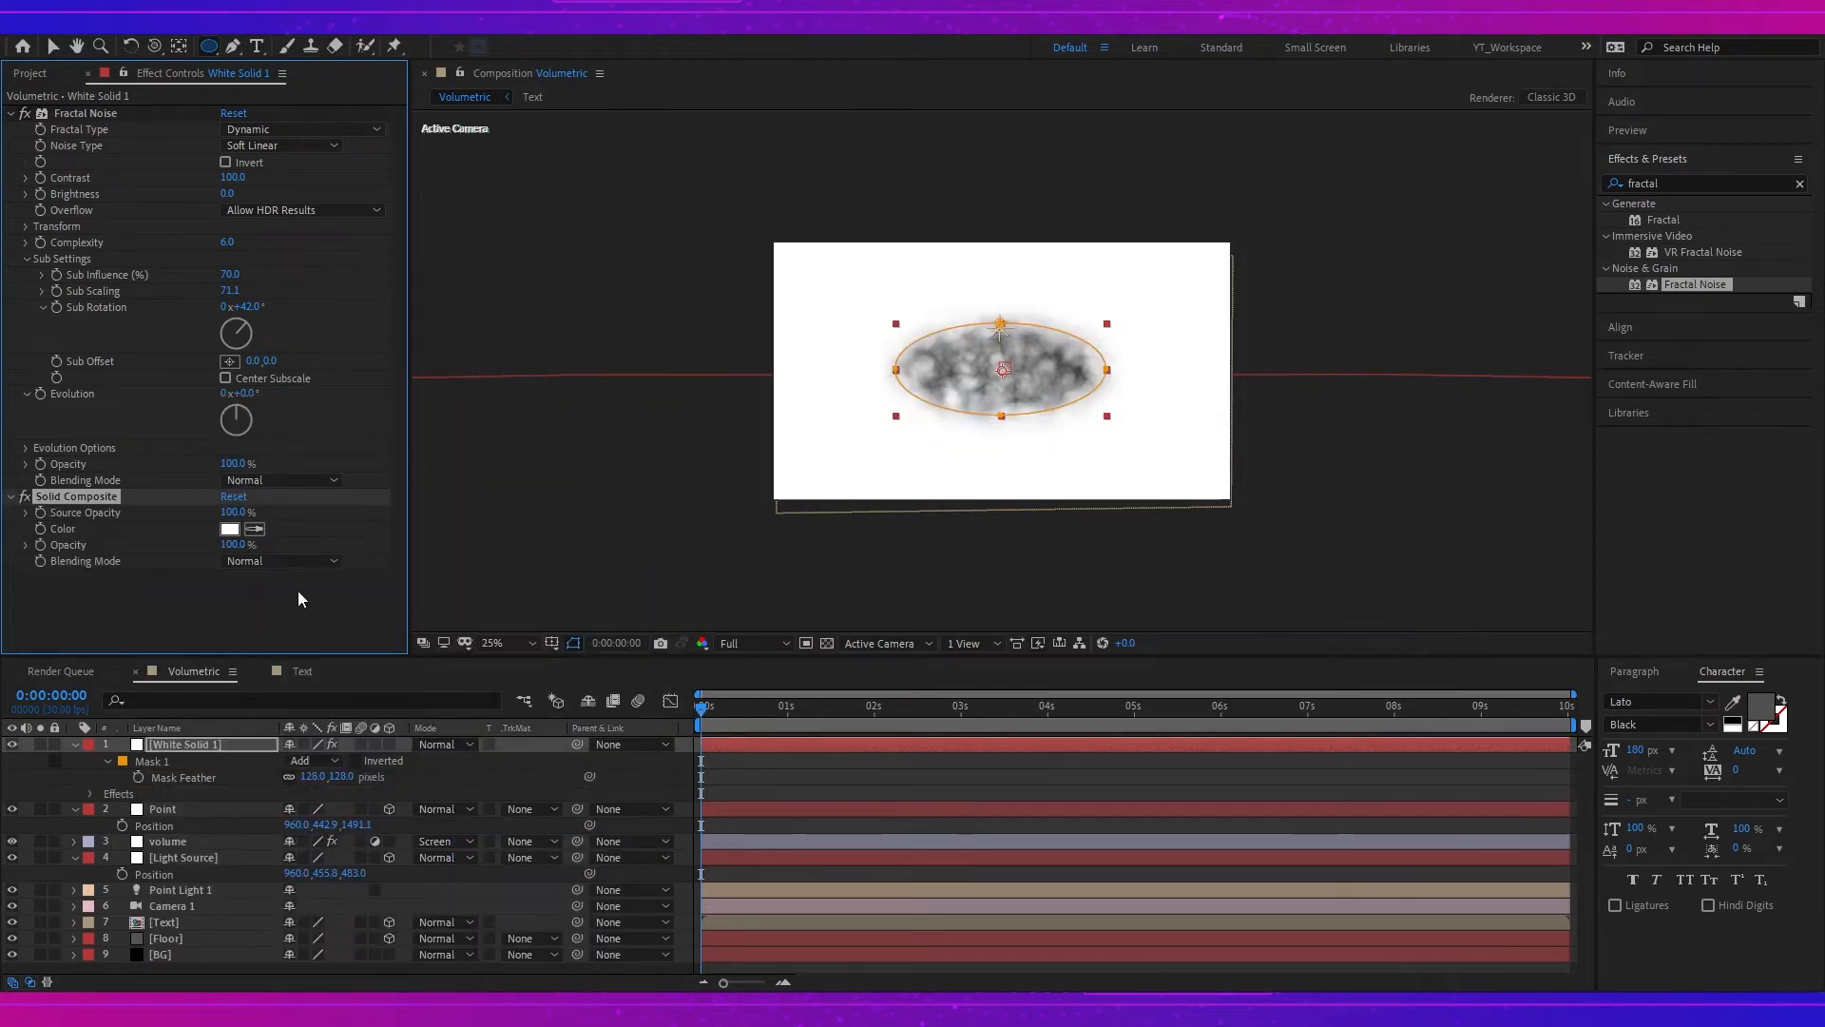
{"action": "left_click", "coordinate": [231, 529]}
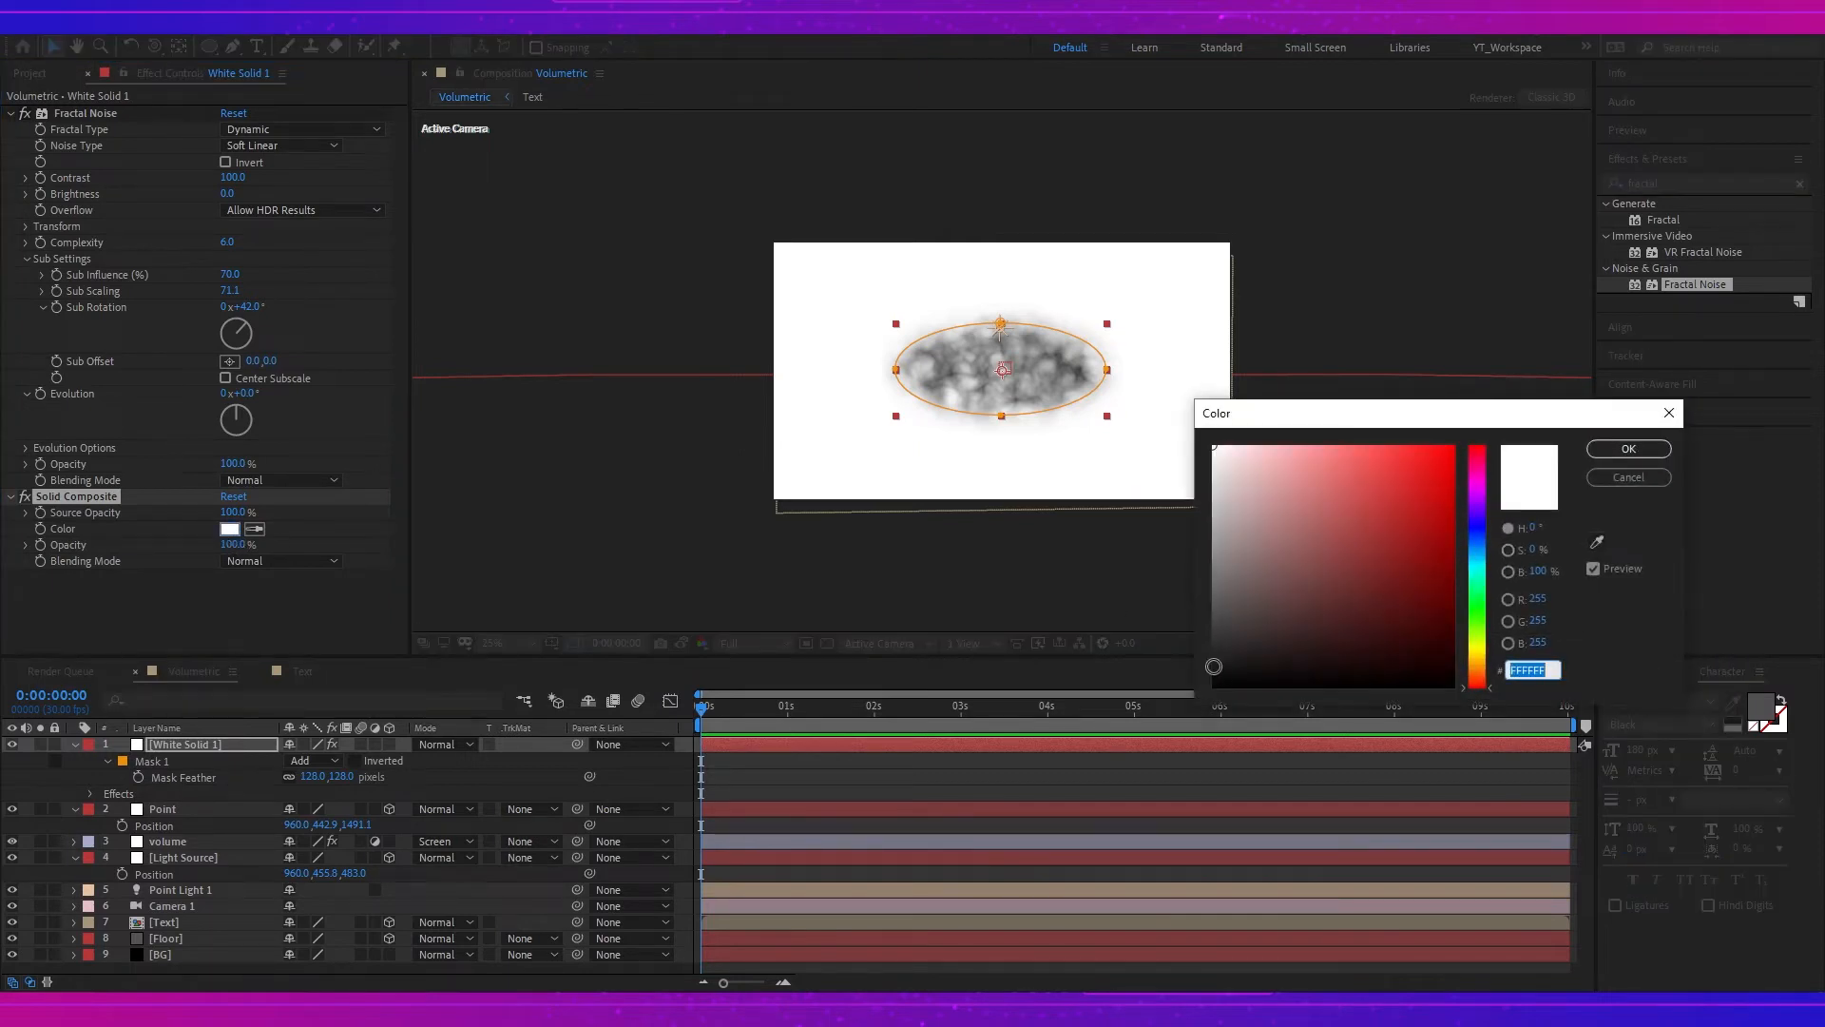
{"action": "left_click", "coordinate": [1214, 666]}
{"action": "left_click", "coordinate": [1628, 448]}
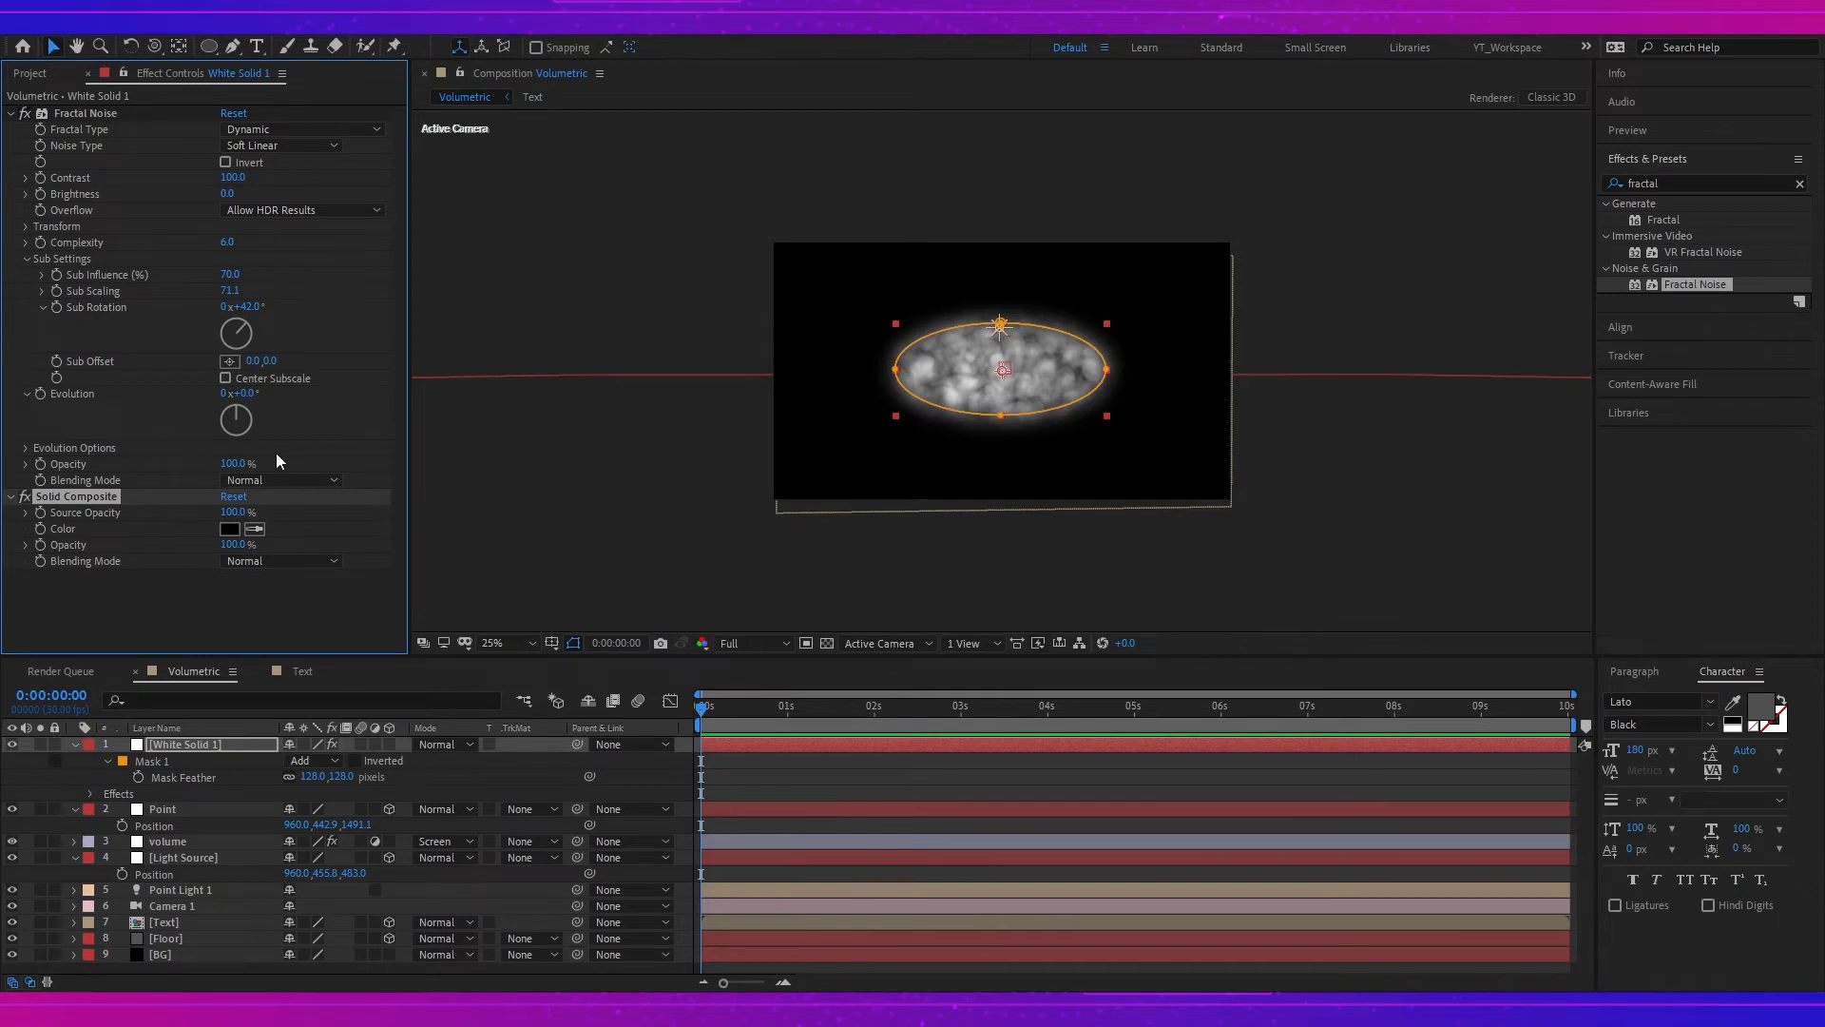
- Set the Fractal Noise blending mode to None, Sub Scaling to 58 and Sub Rotation to 142°
{"action": "left_click", "coordinate": [317, 480]}
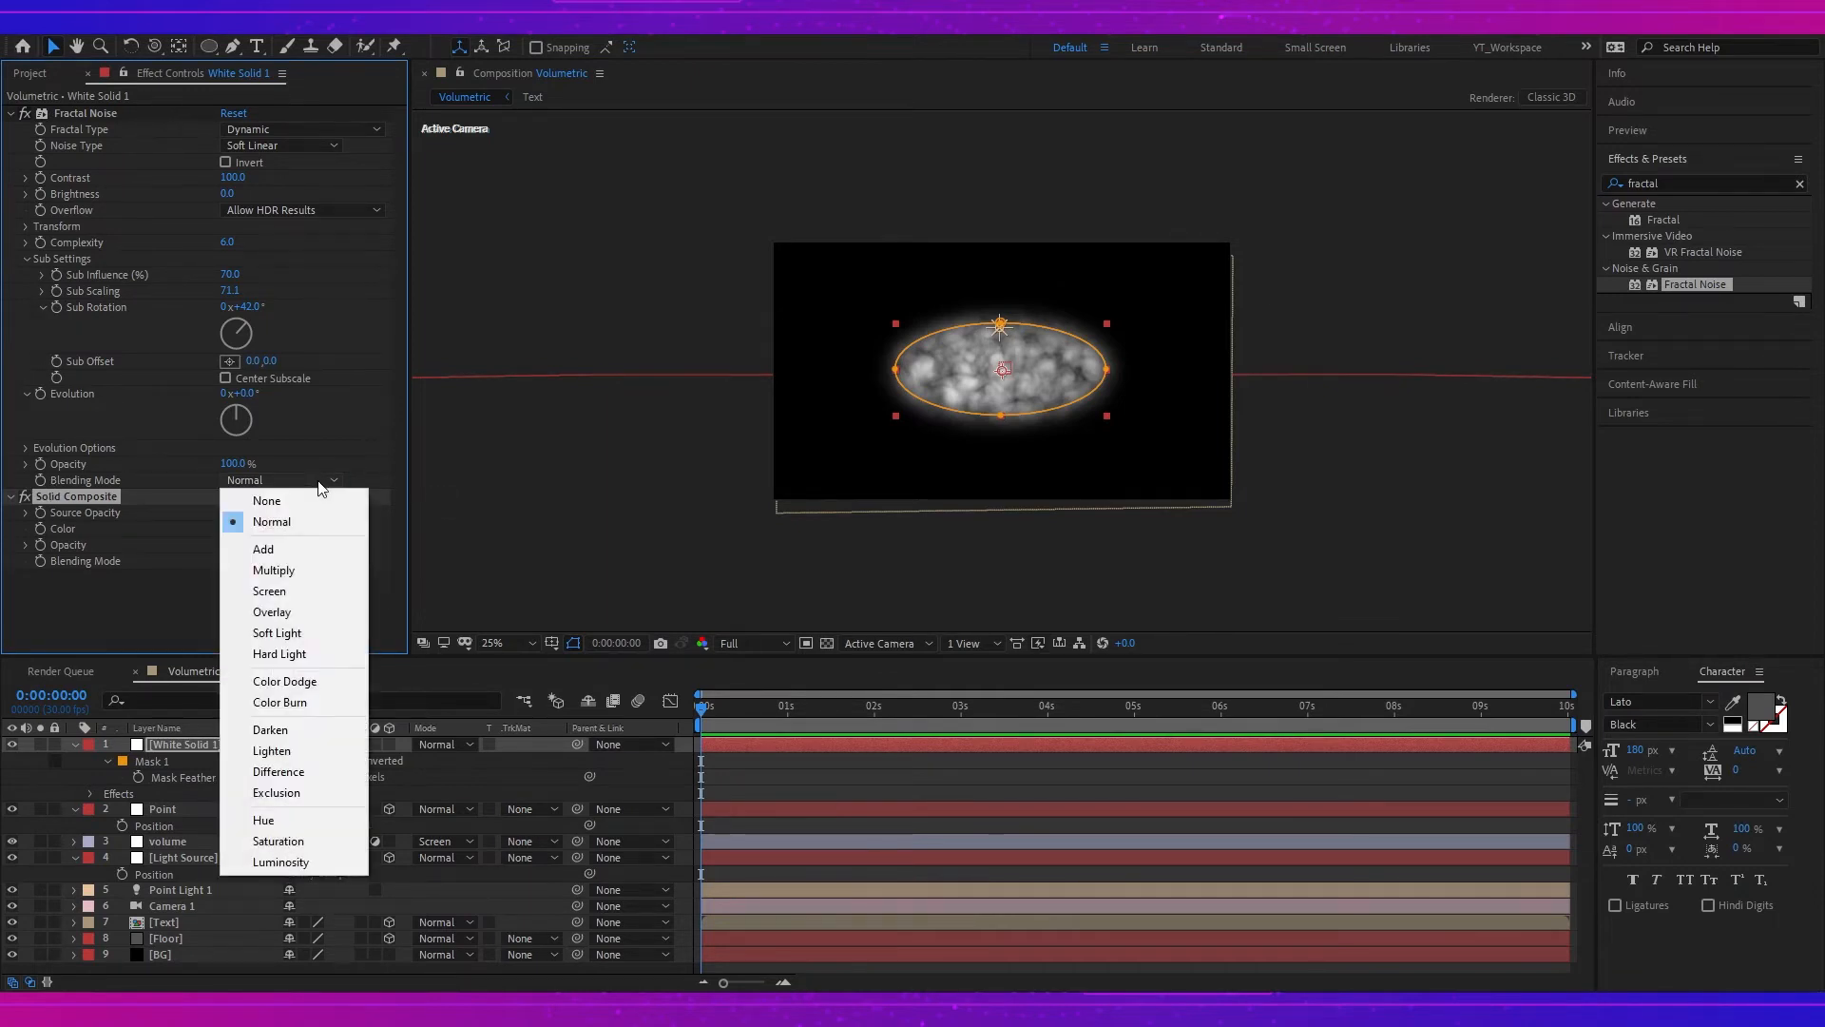
{"action": "left_click", "coordinate": [327, 502]}
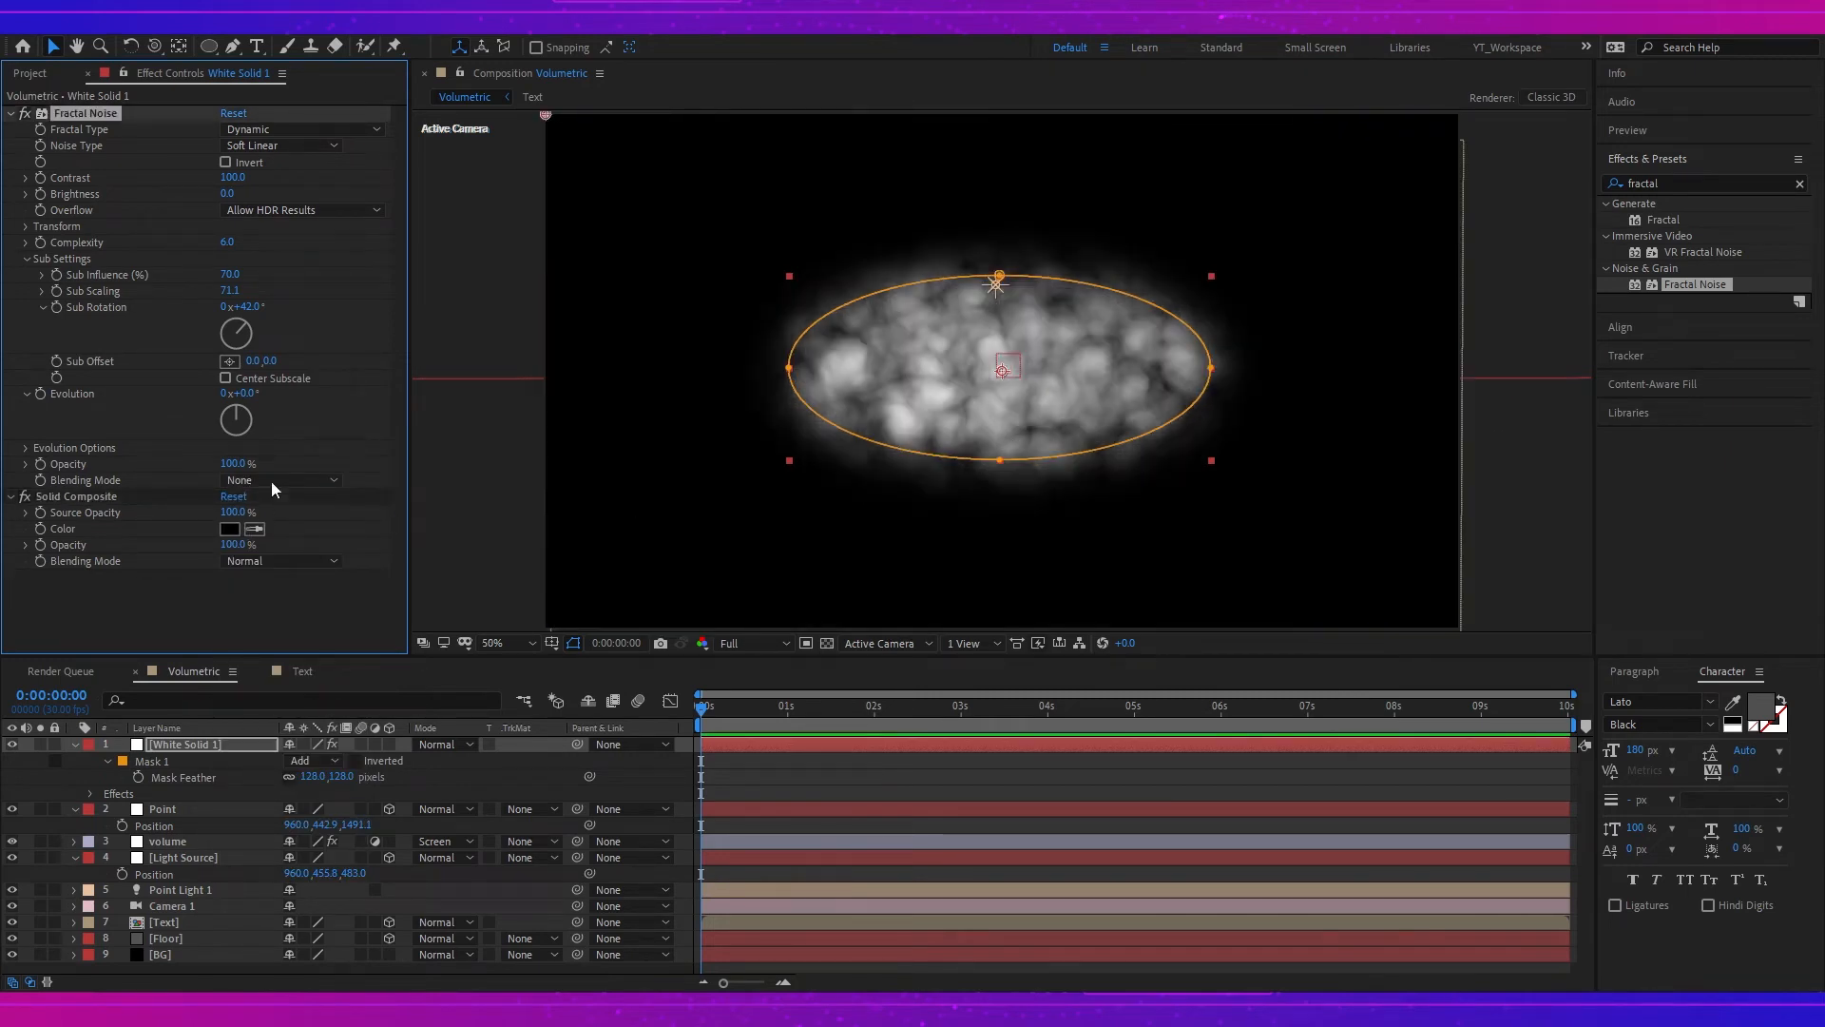
{"action": "left_click_drag", "start_coordinate": [229, 290], "coordinate": [136, 289]}
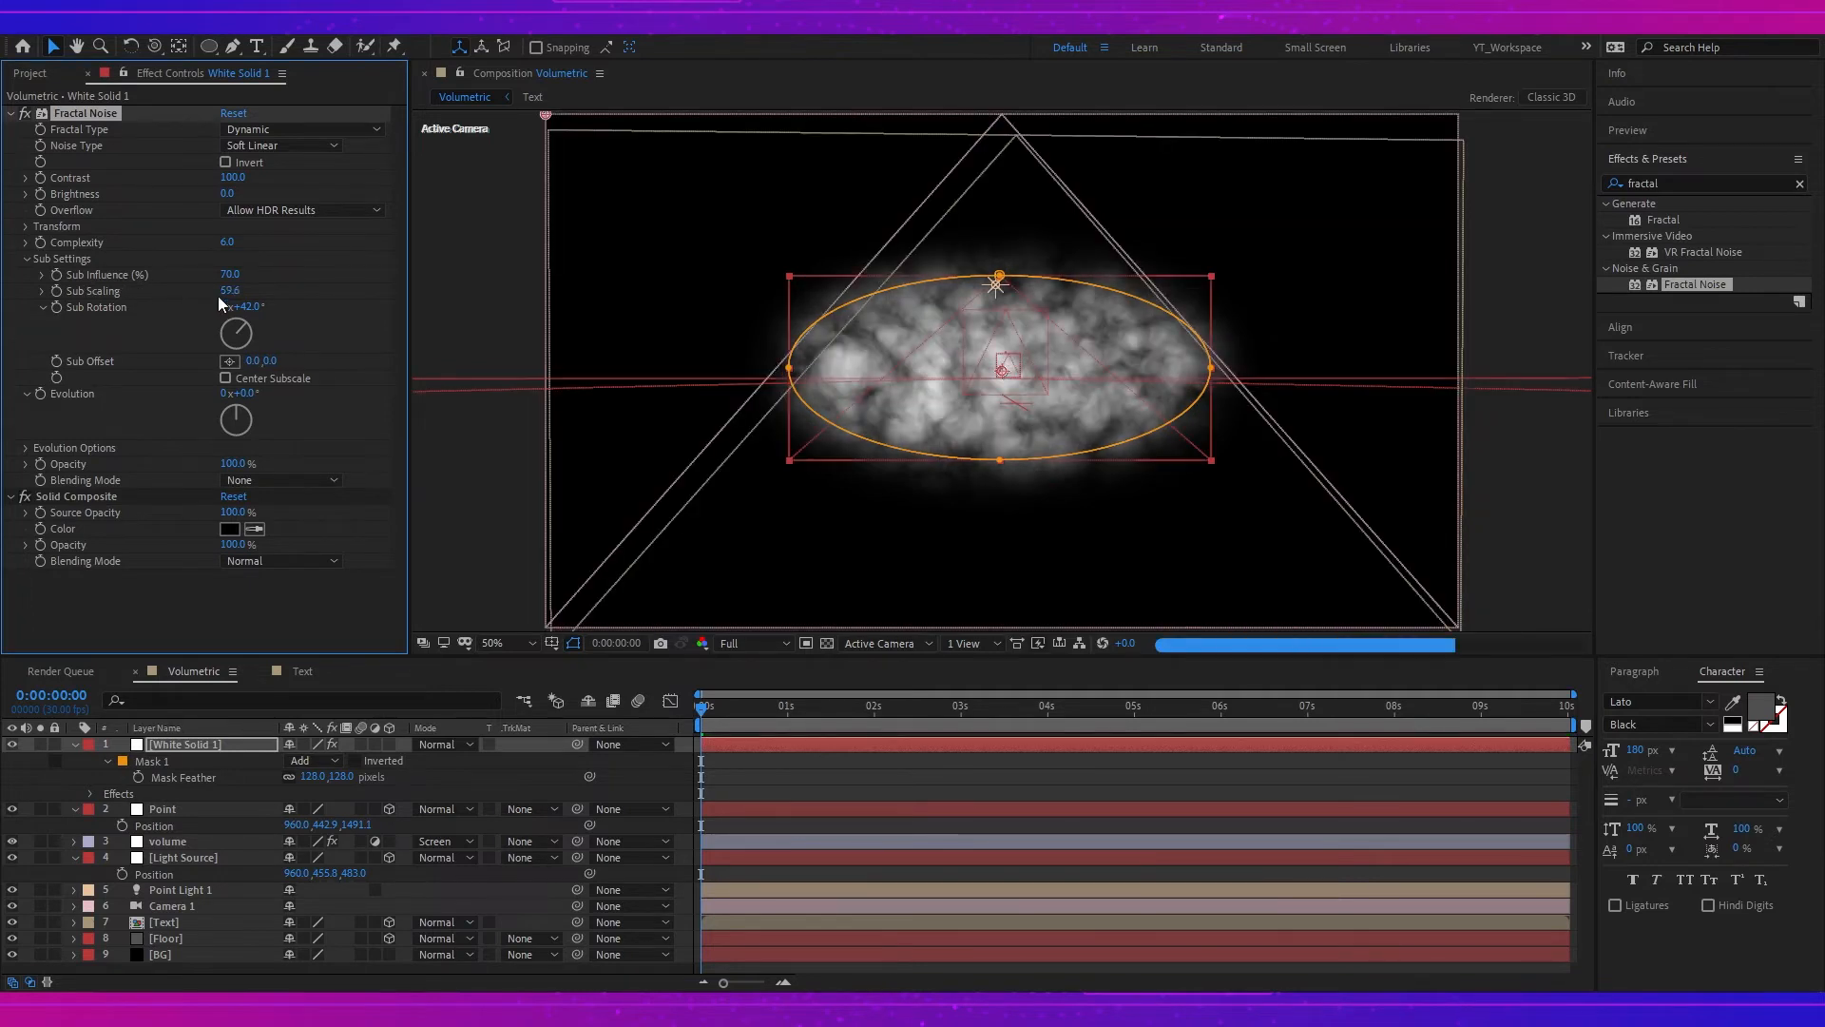
{"action": "left_click", "coordinate": [228, 292]}
{"action": "type", "text": "58"}
{"action": "key", "text": "Return"}
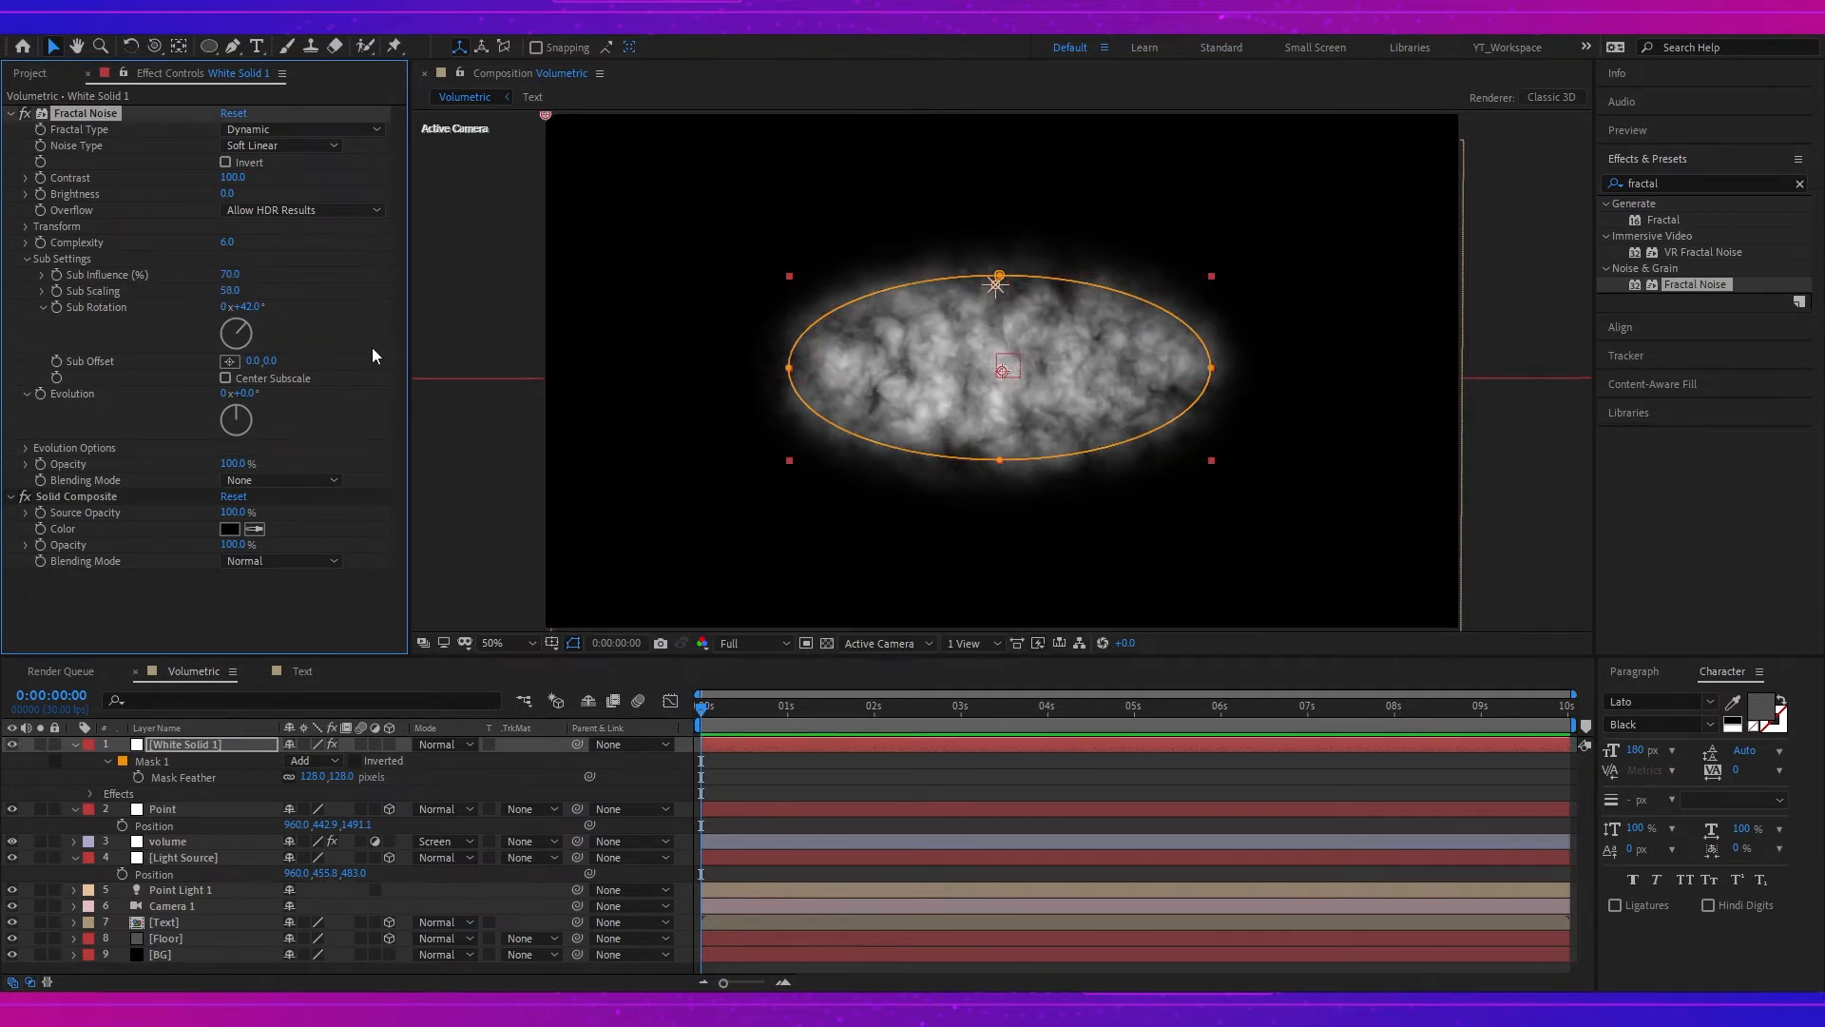
{"action": "left_click_drag", "start_coordinate": [249, 306], "coordinate": [338, 301]}
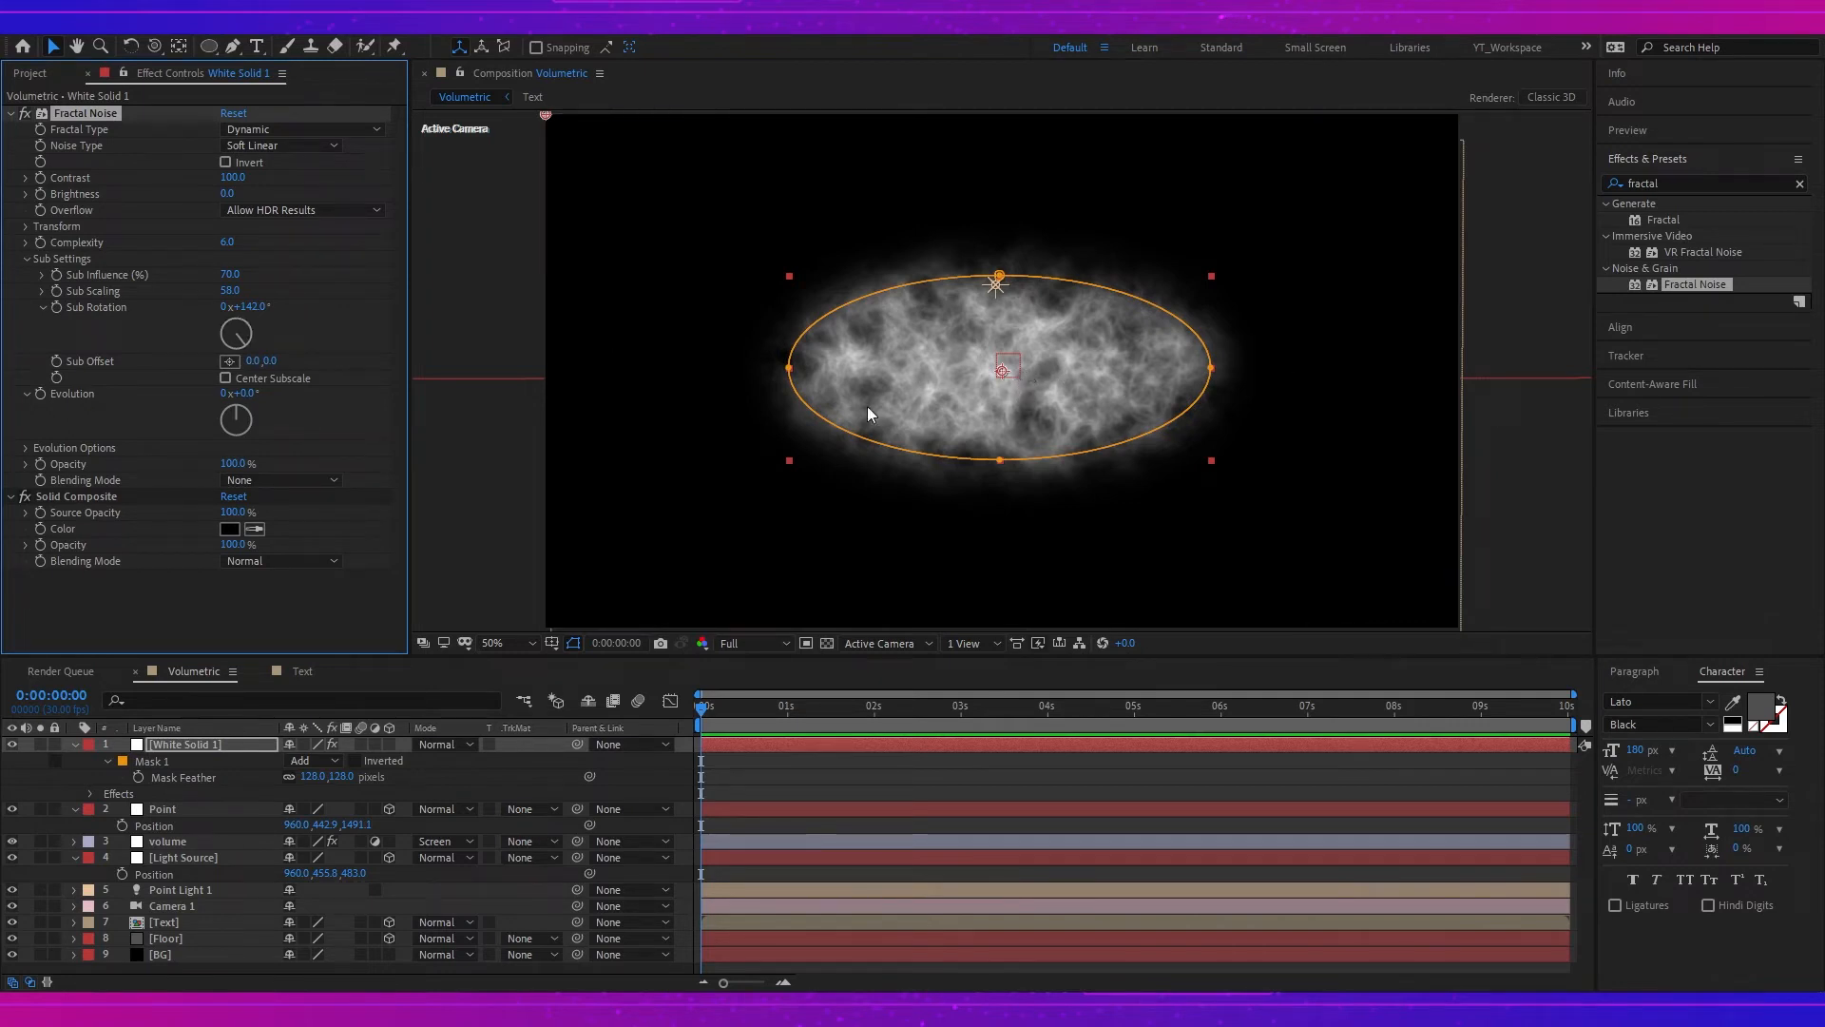
- Add a Curves color correction effect to the white solid and pull its red channel curve below the diagonal
{"action": "left_click", "coordinate": [186, 595]}
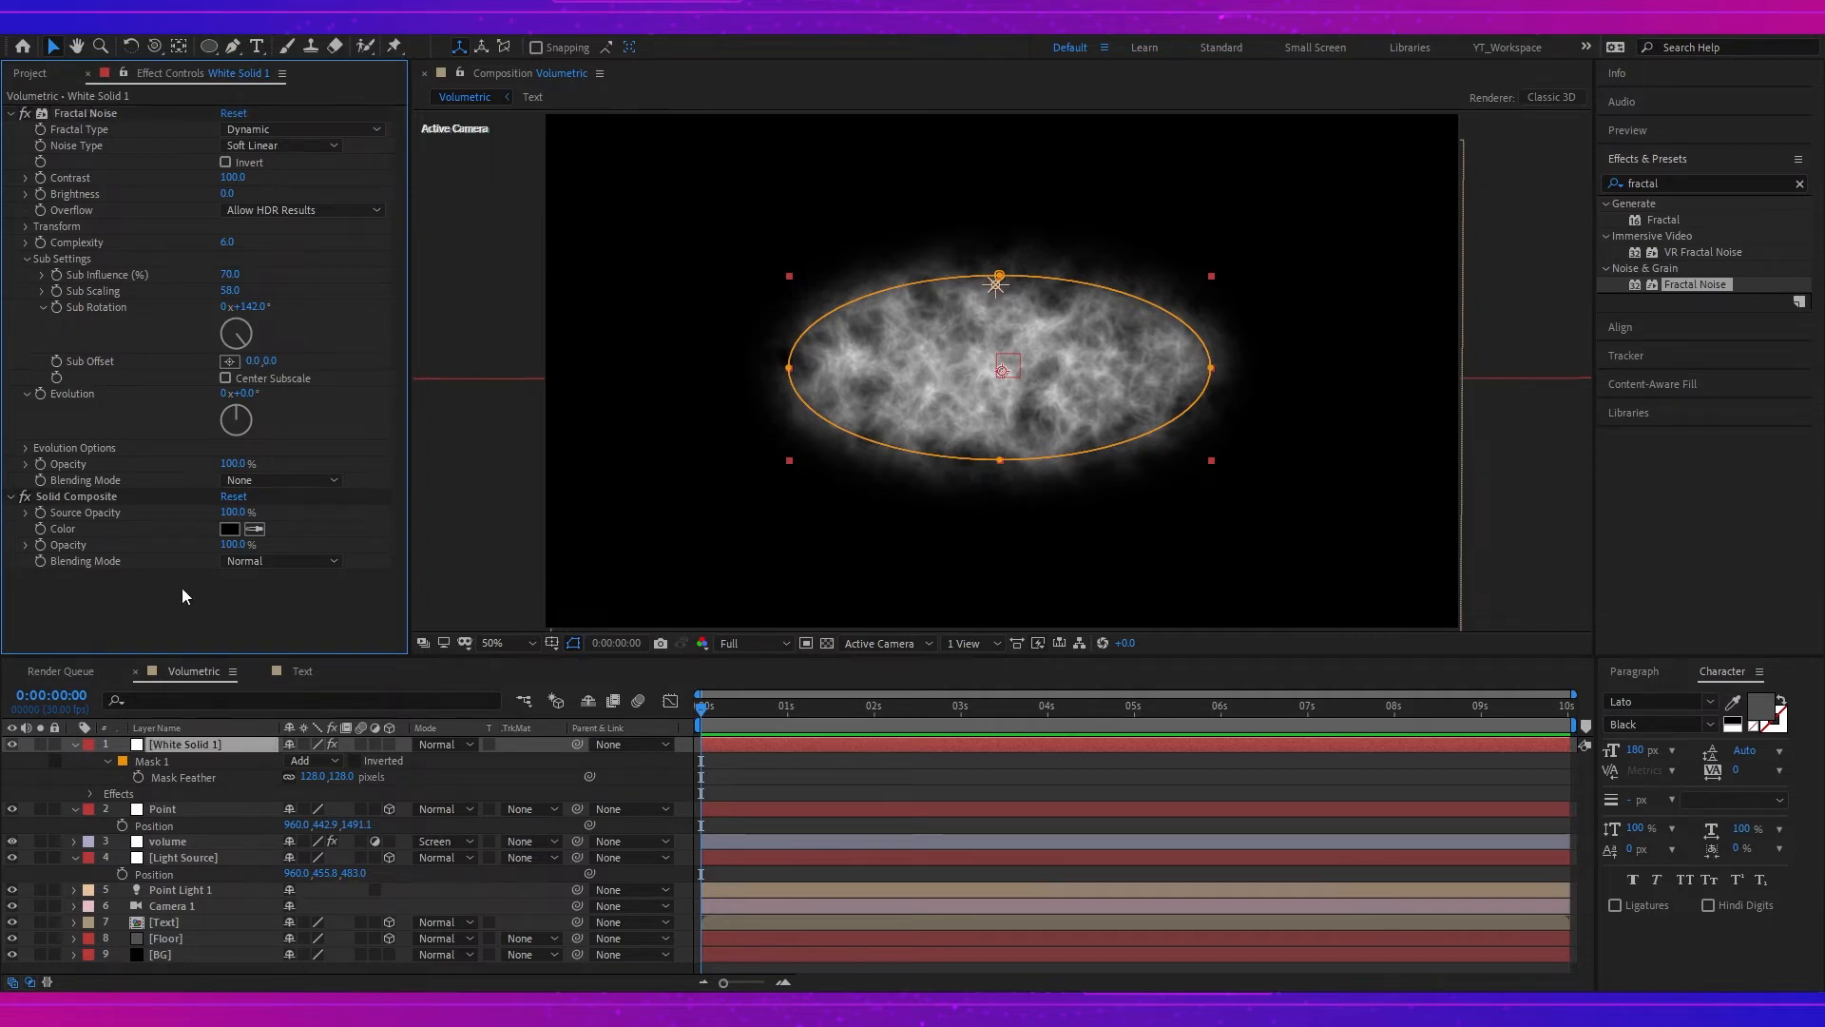
{"action": "right_click", "coordinate": [183, 591]}
{"action": "mouse_move", "coordinate": [366, 601]}
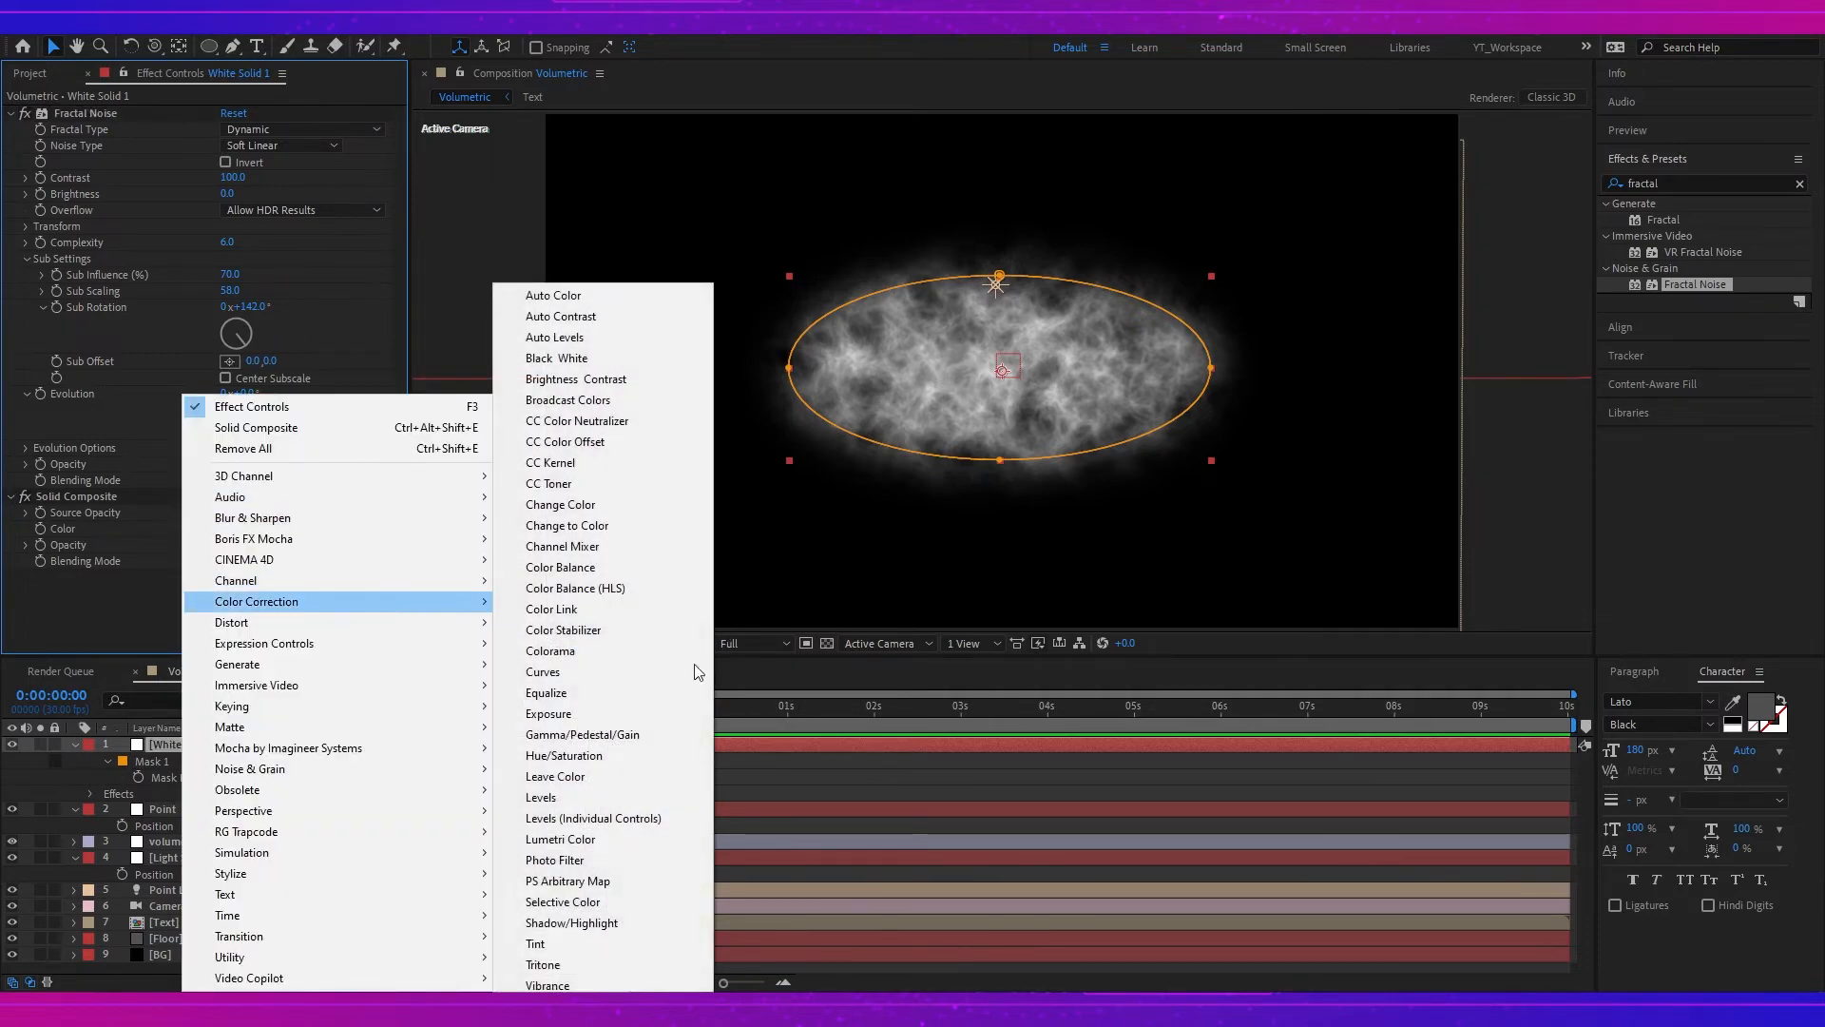
{"action": "left_click", "coordinate": [574, 671]}
{"action": "left_click", "coordinate": [281, 293]}
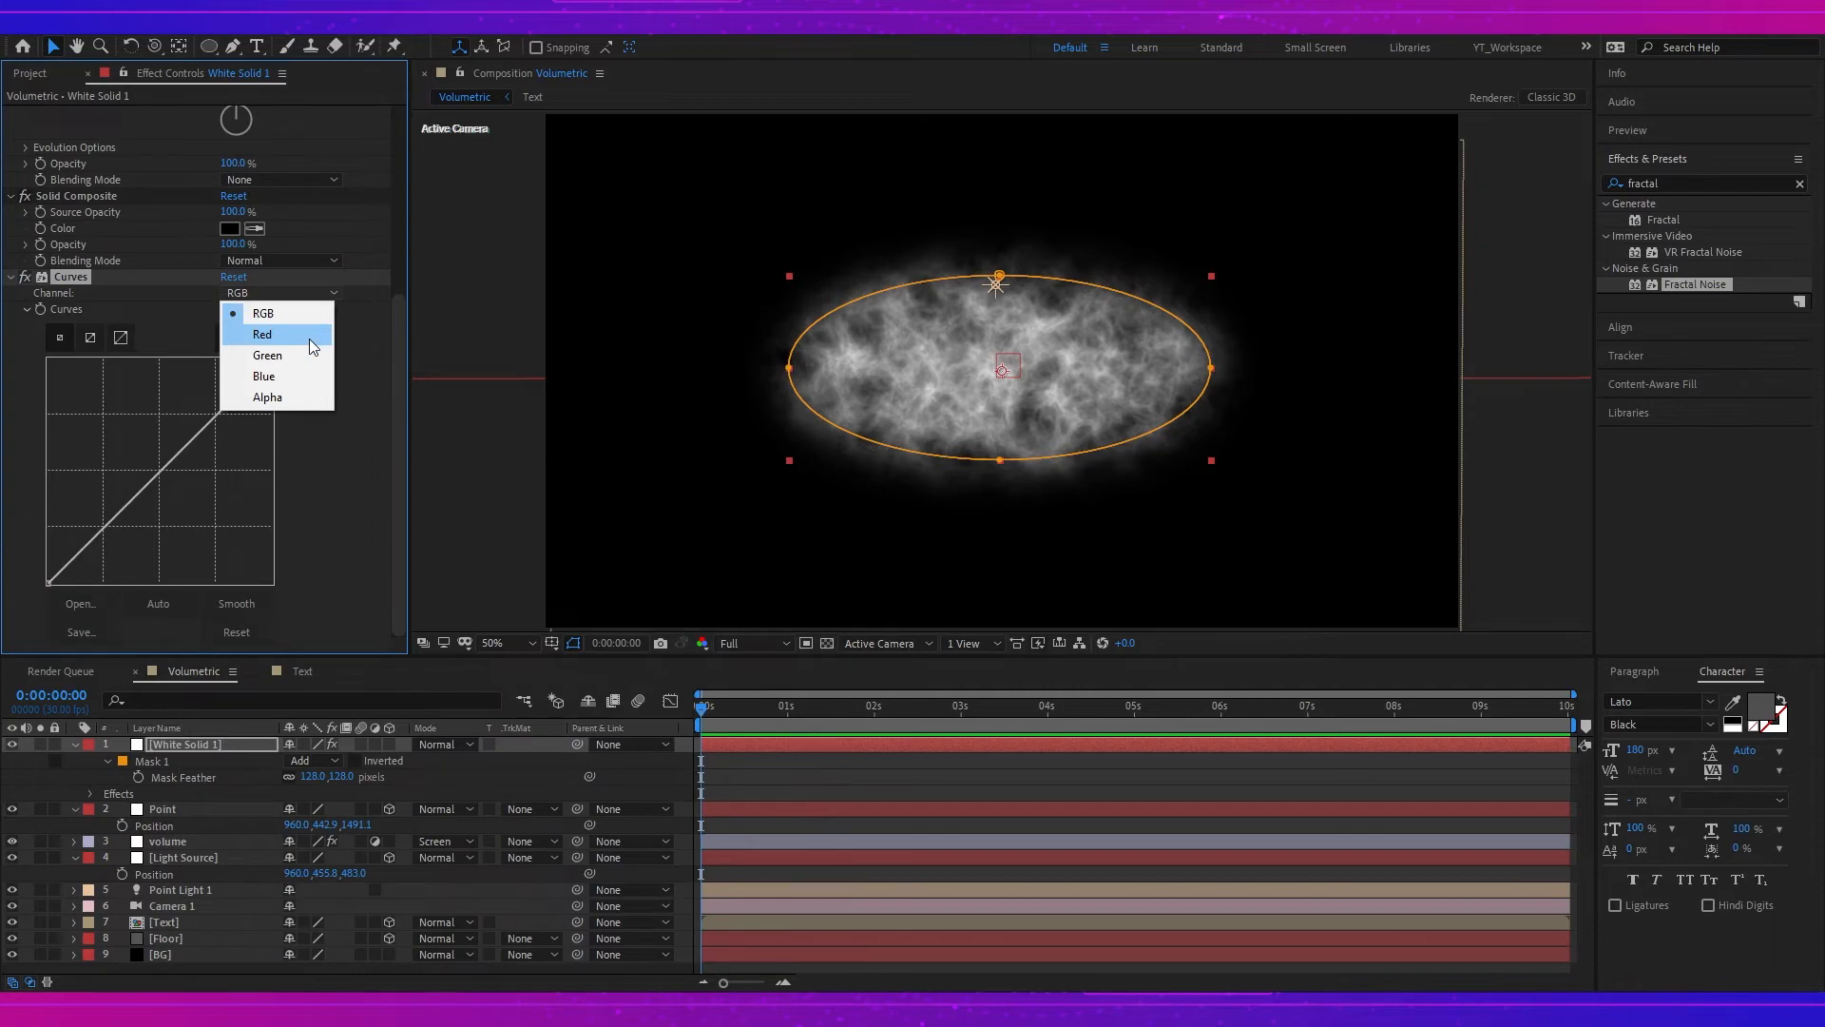
{"action": "left_click", "coordinate": [312, 336]}
{"action": "left_click_drag", "start_coordinate": [197, 435], "coordinate": [210, 466]}
{"action": "left_click_drag", "start_coordinate": [110, 543], "coordinate": [135, 556]}
- Raise the blue channel curve of the white solid above the diagonal to tint the noise blue
{"action": "left_click", "coordinate": [294, 294]}
{"action": "left_click", "coordinate": [285, 377]}
{"action": "left_click_drag", "start_coordinate": [190, 441], "coordinate": [196, 395]}
{"action": "left_click", "coordinate": [286, 293]}
{"action": "left_click", "coordinate": [280, 335]}
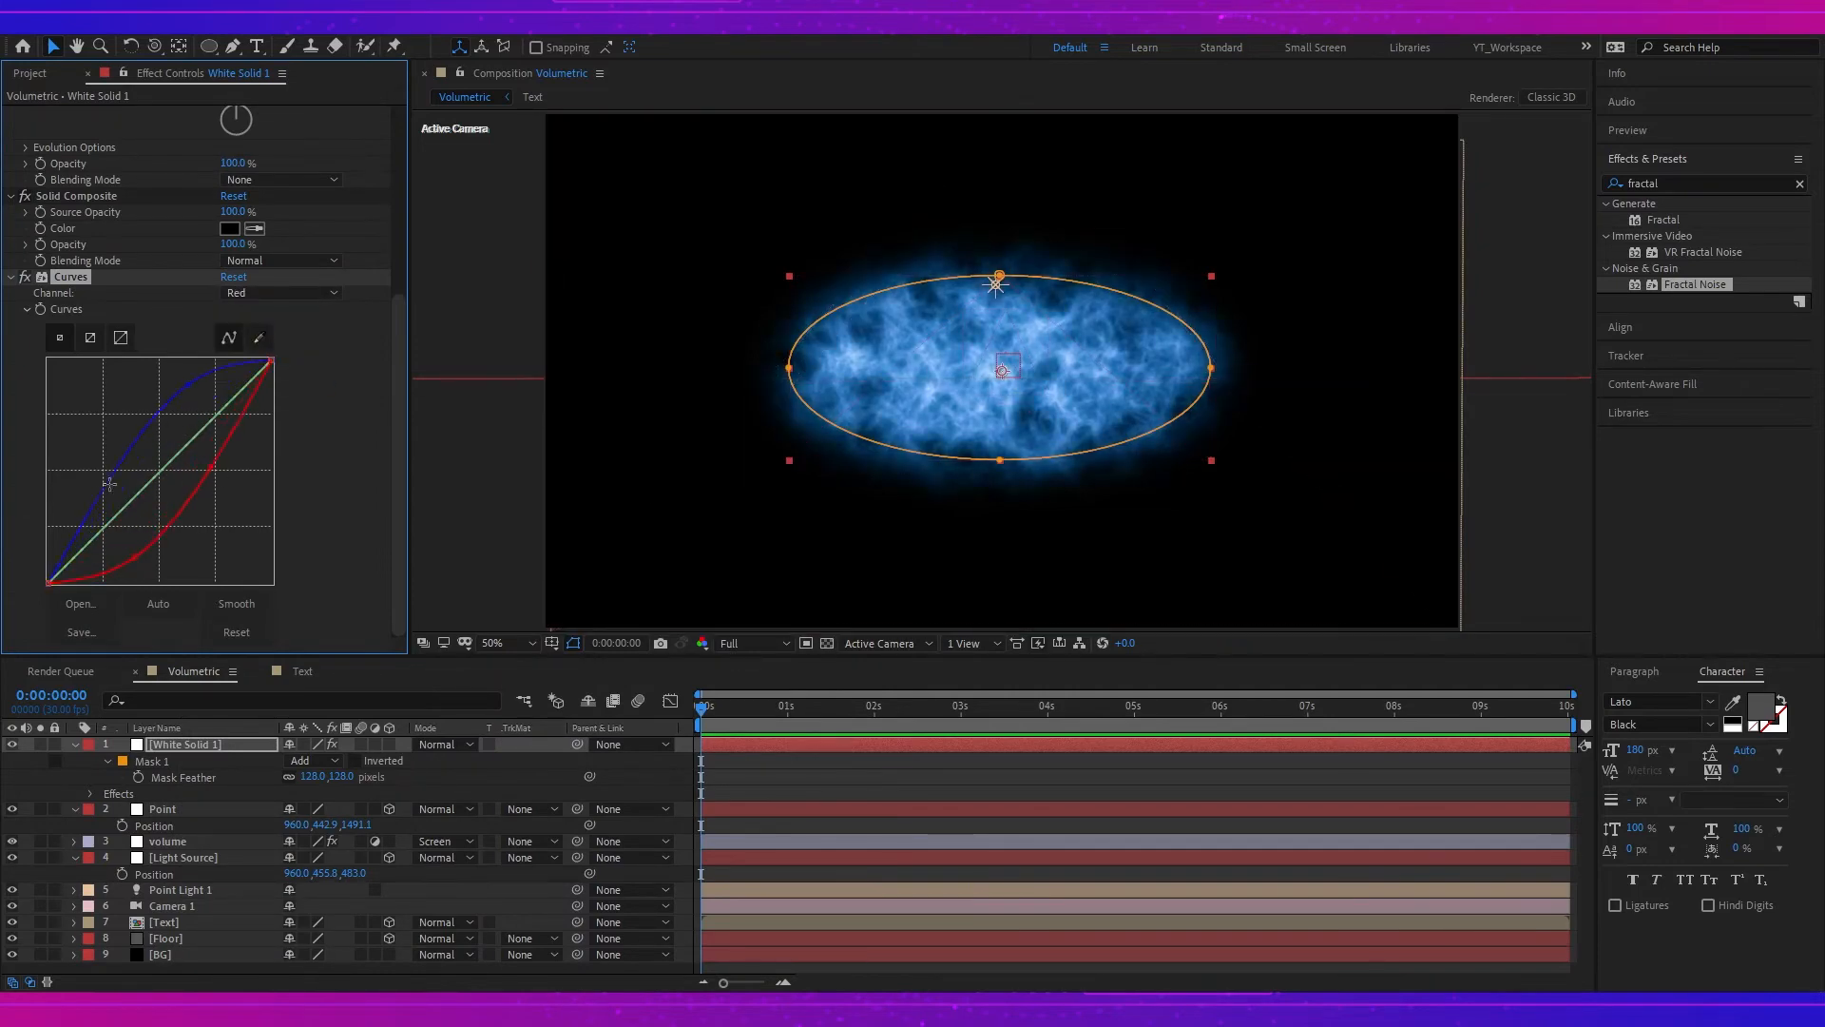
{"action": "left_click_drag", "start_coordinate": [110, 484], "coordinate": [110, 495]}
{"action": "left_click_drag", "start_coordinate": [190, 385], "coordinate": [196, 395]}
- Lower the green channel curve slightly below the diagonal and deepen the shadow dip of the red curve
{"action": "left_click", "coordinate": [283, 293]}
{"action": "left_click", "coordinate": [284, 356]}
{"action": "left_click_drag", "start_coordinate": [109, 523], "coordinate": [146, 559]}
{"action": "left_click", "coordinate": [283, 293]}
{"action": "left_click", "coordinate": [281, 334]}
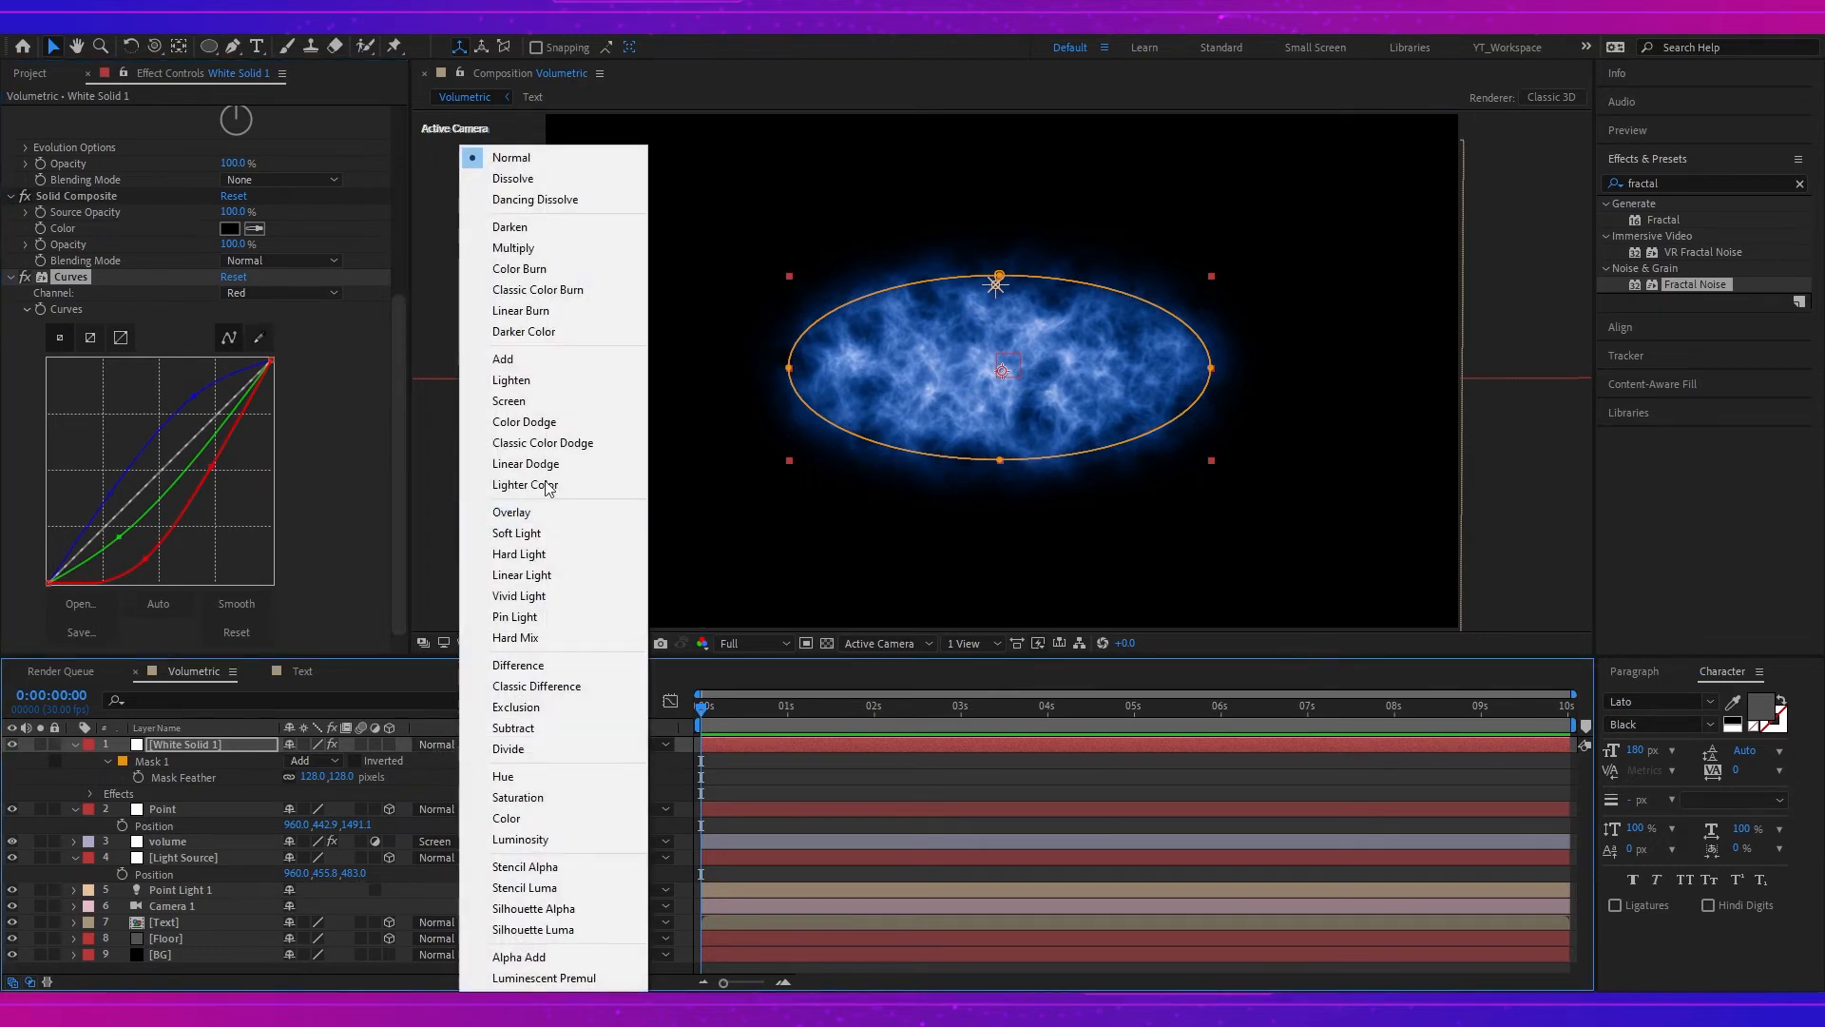
- Set the white solid's blending mode to Screen and make it a 3D layer
{"action": "left_click", "coordinate": [527, 401]}
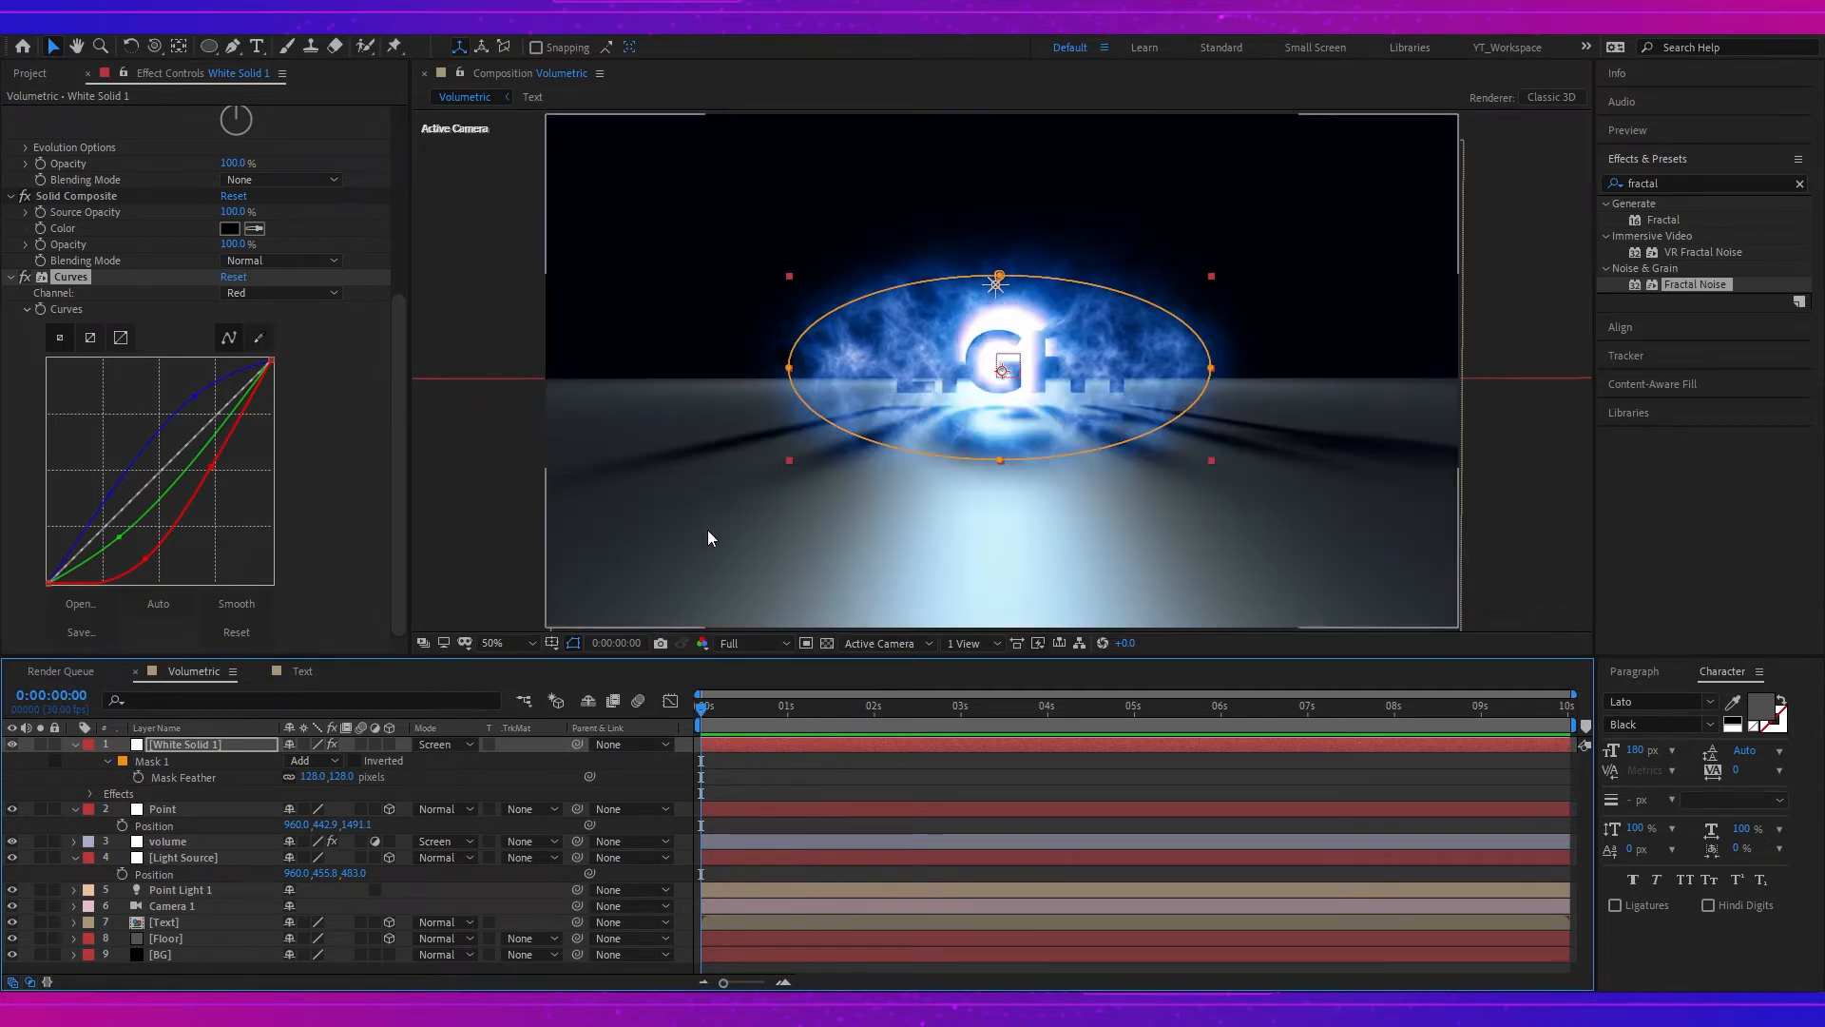
{"action": "key", "text": "u"}
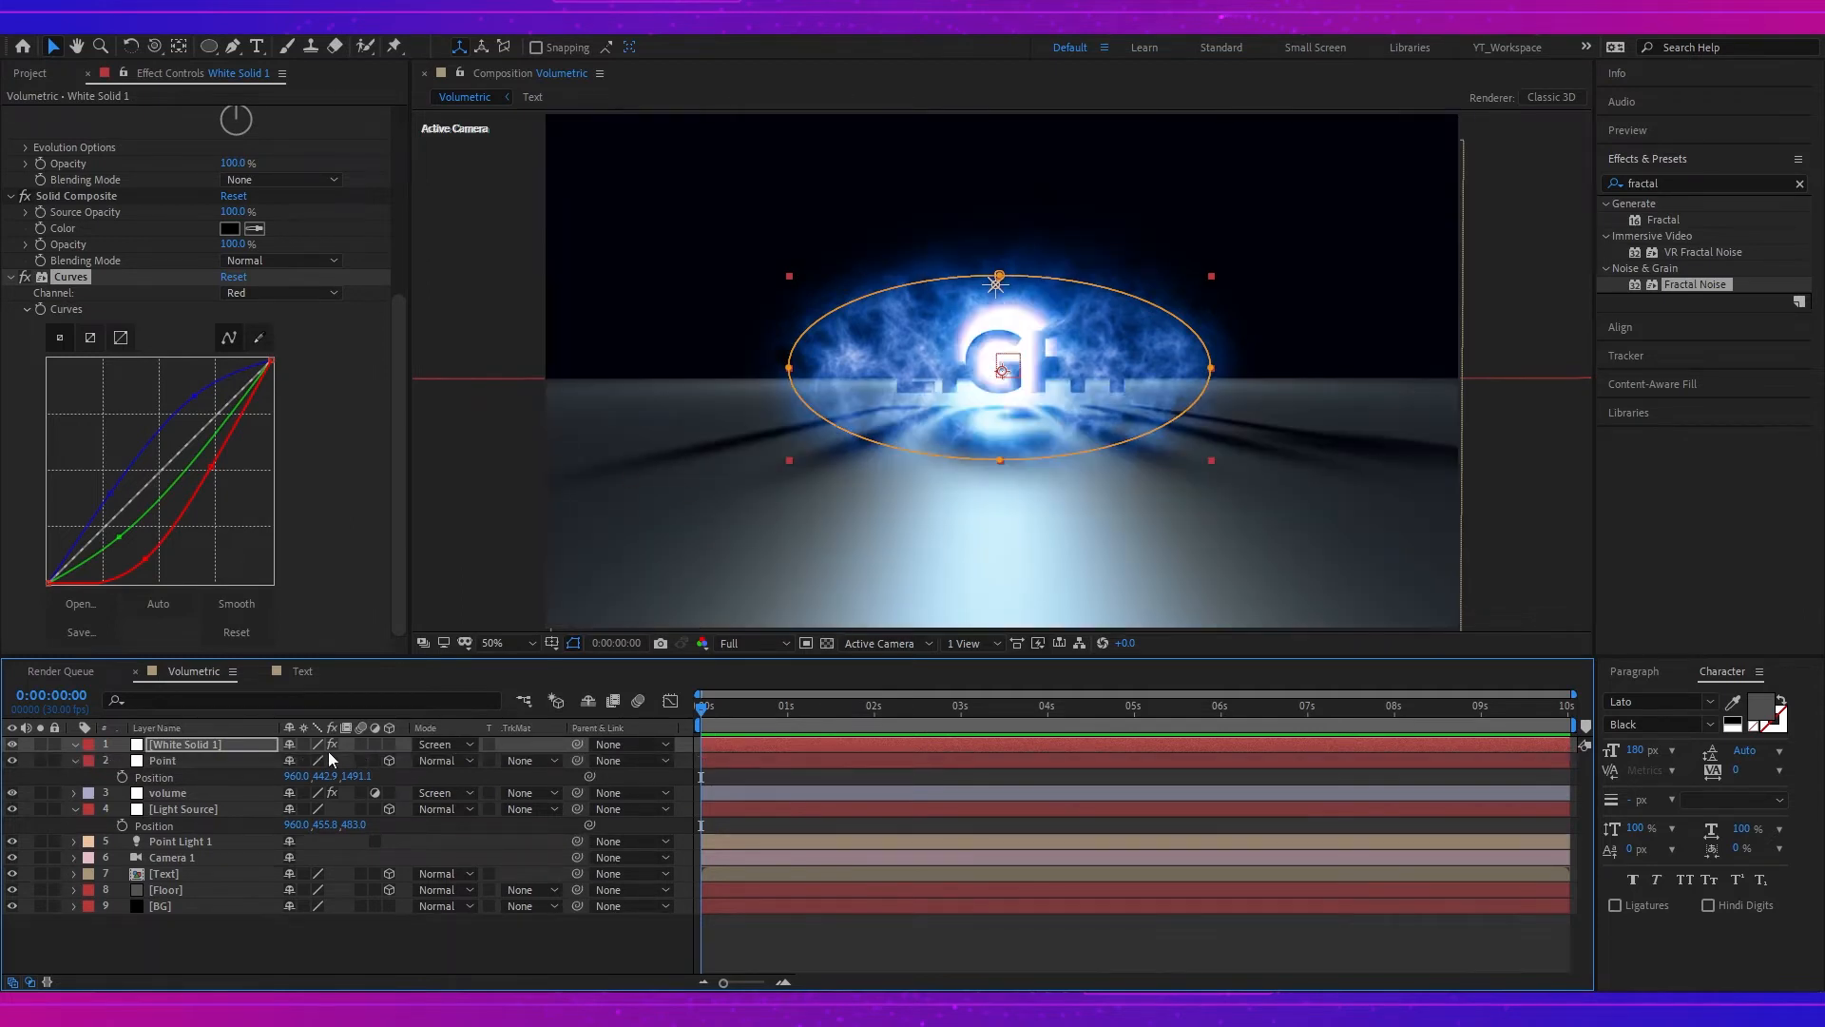
{"action": "left_click", "coordinate": [389, 744]}
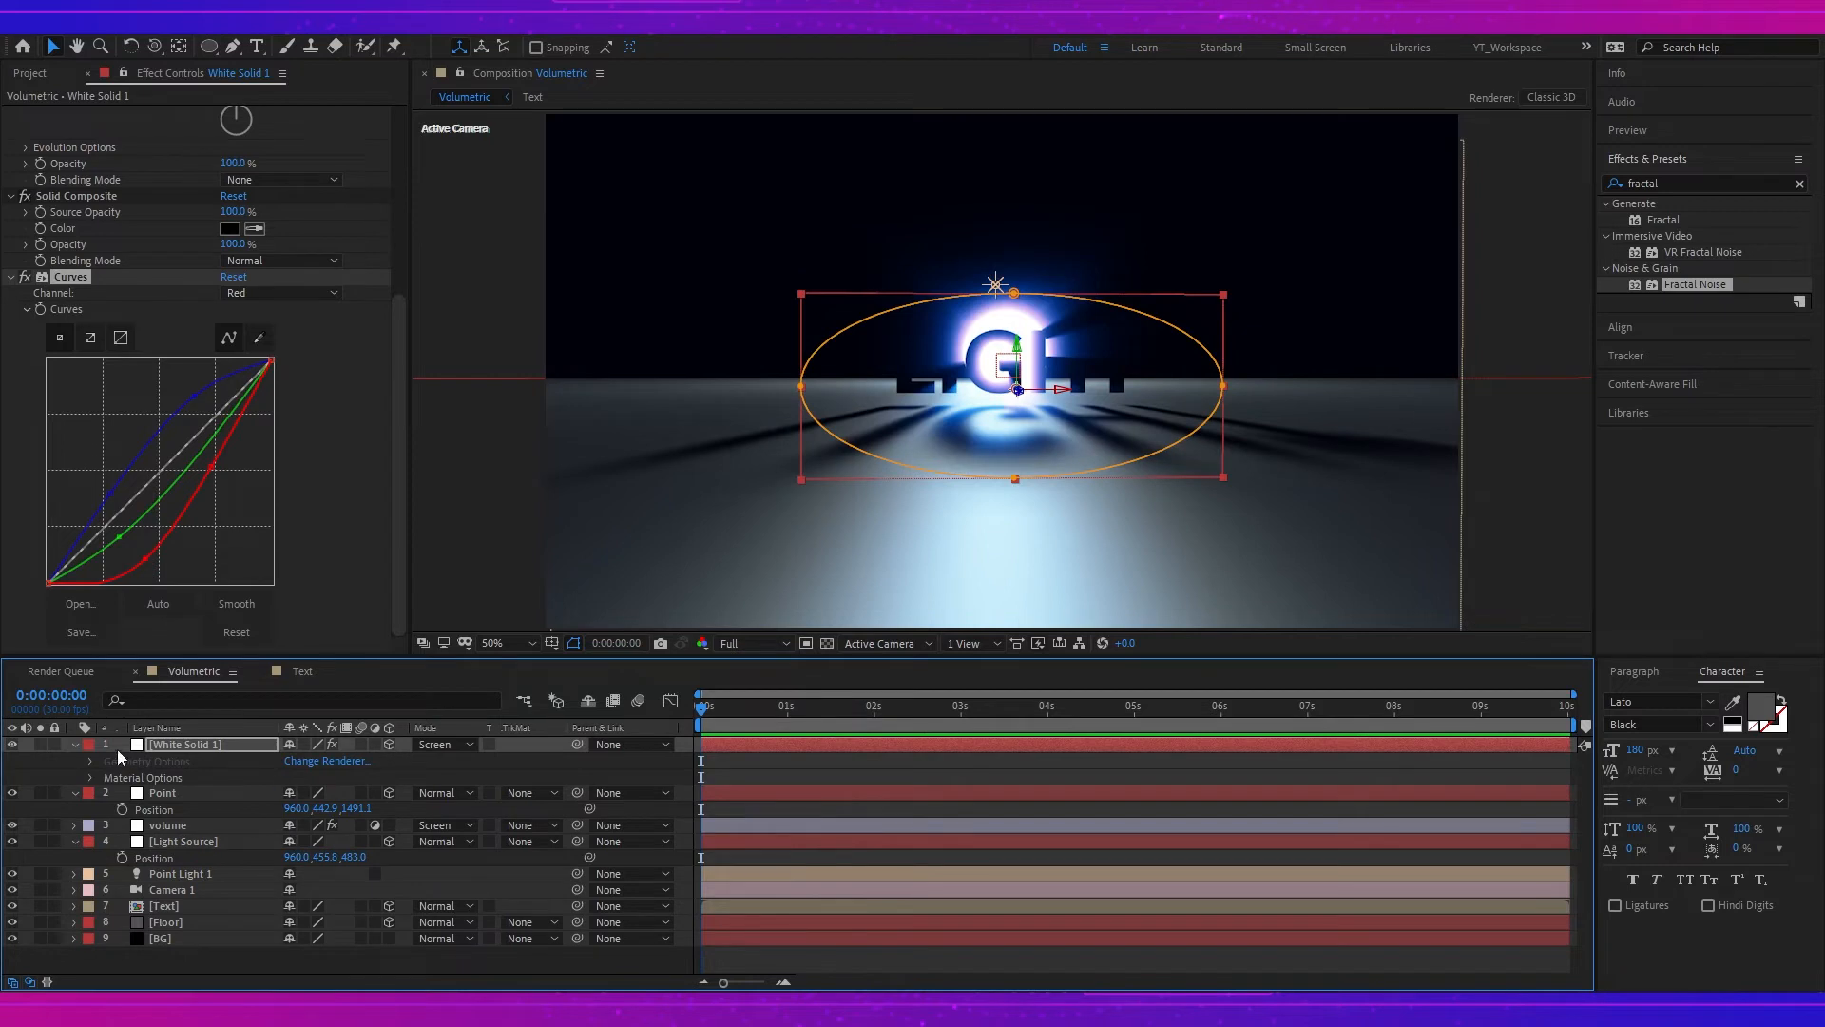
- Turn off Accepts Lights in the white solid's material options
{"action": "left_click", "coordinate": [190, 744]}
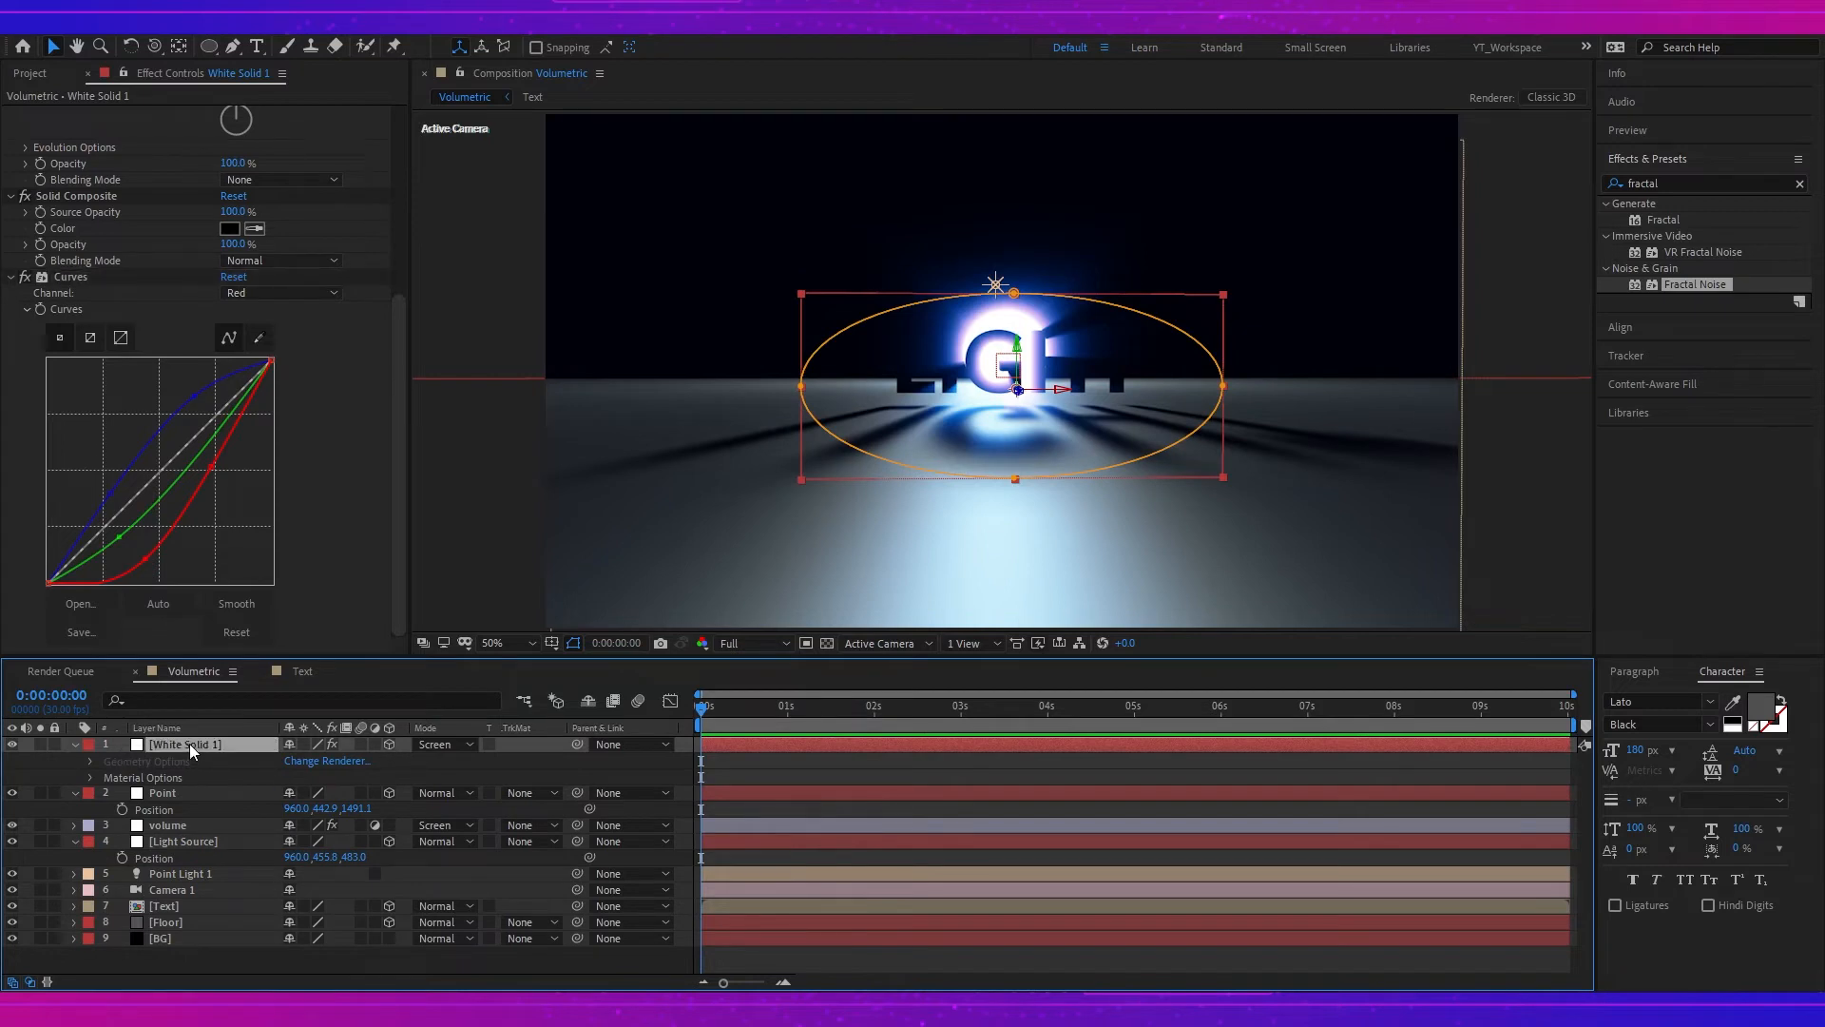
{"action": "key", "text": "a"}
{"action": "key", "text": "a"}
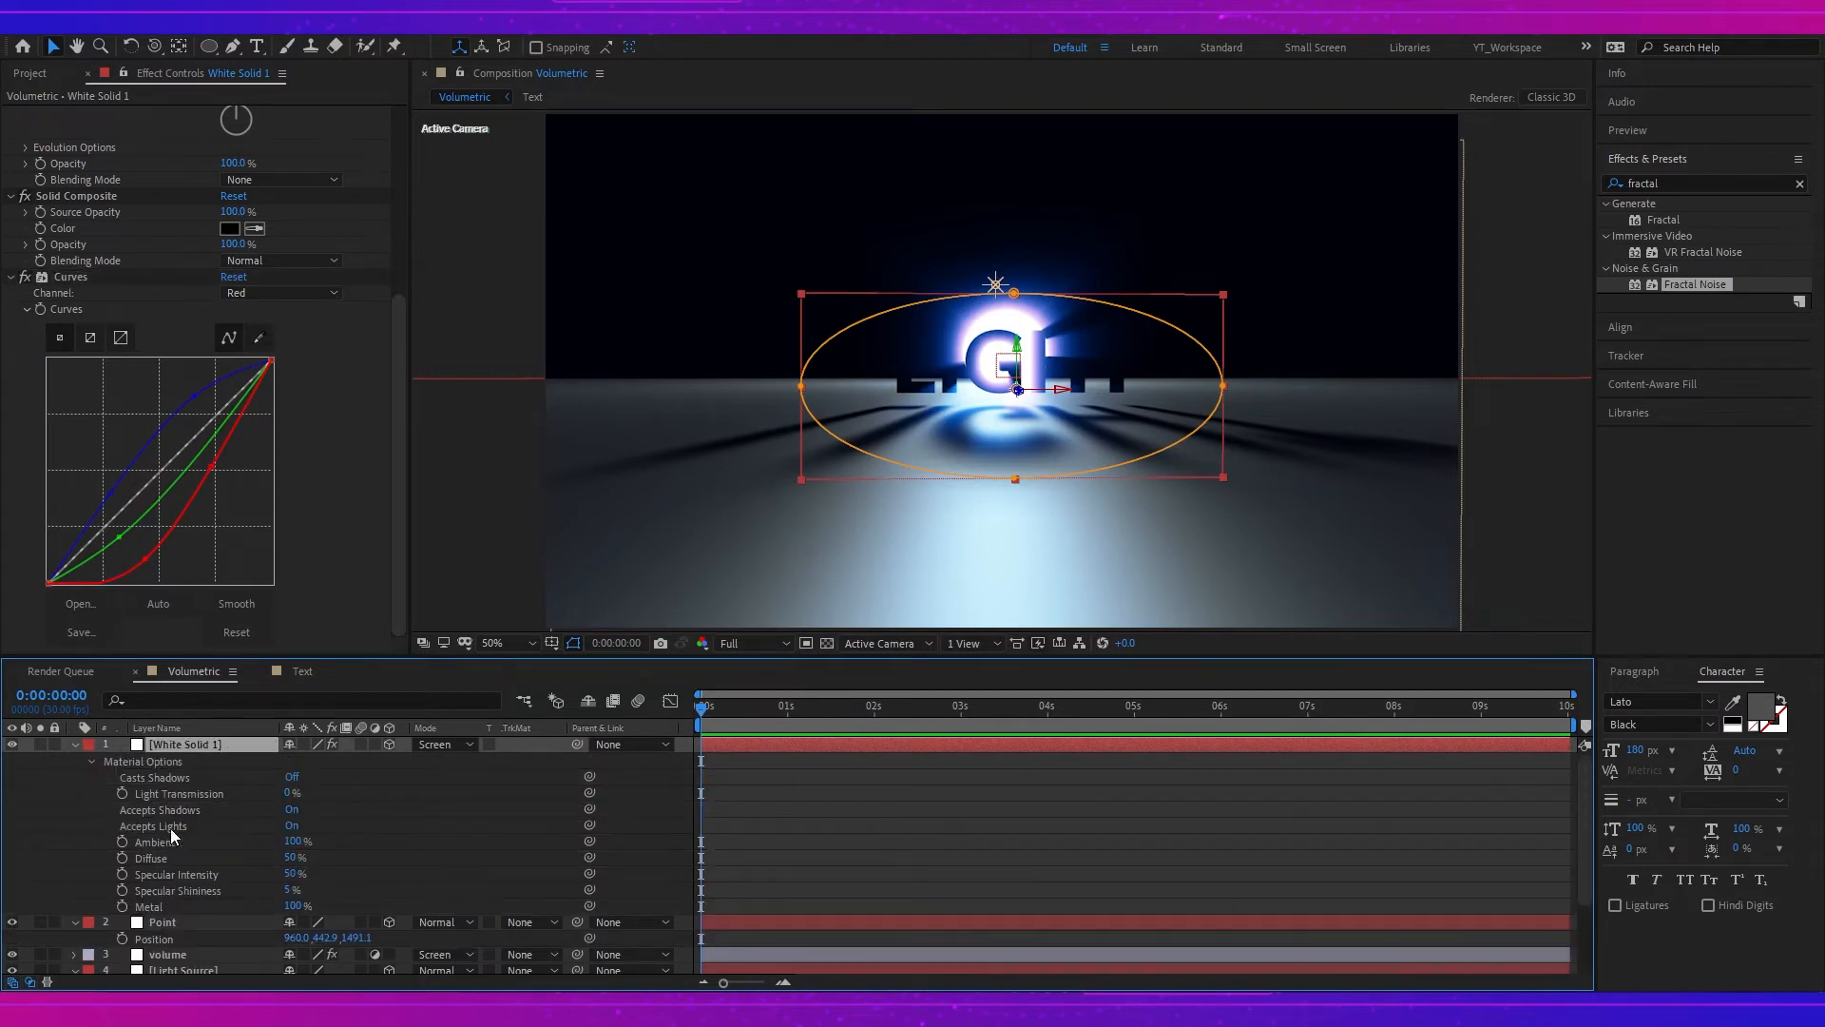
{"action": "left_click", "coordinate": [291, 826]}
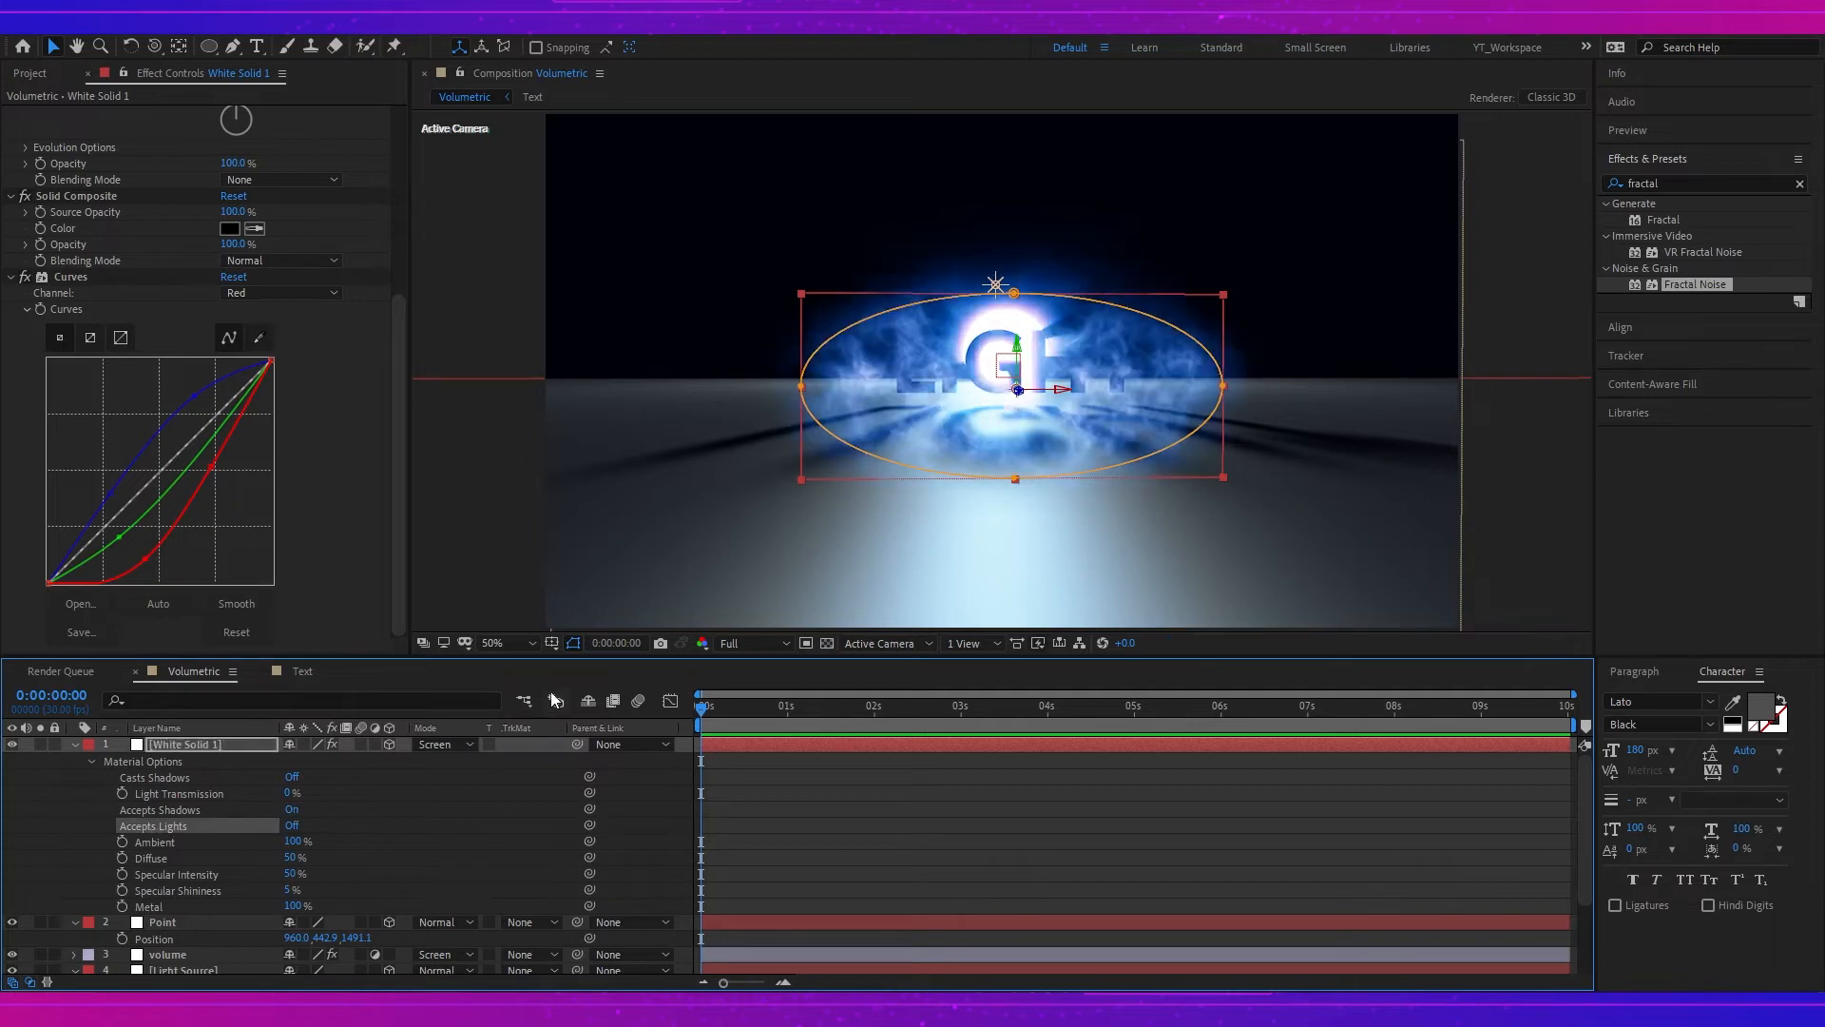
- Push the white solid back behind the text to a Z position of 468
{"action": "left_click", "coordinate": [242, 743]}
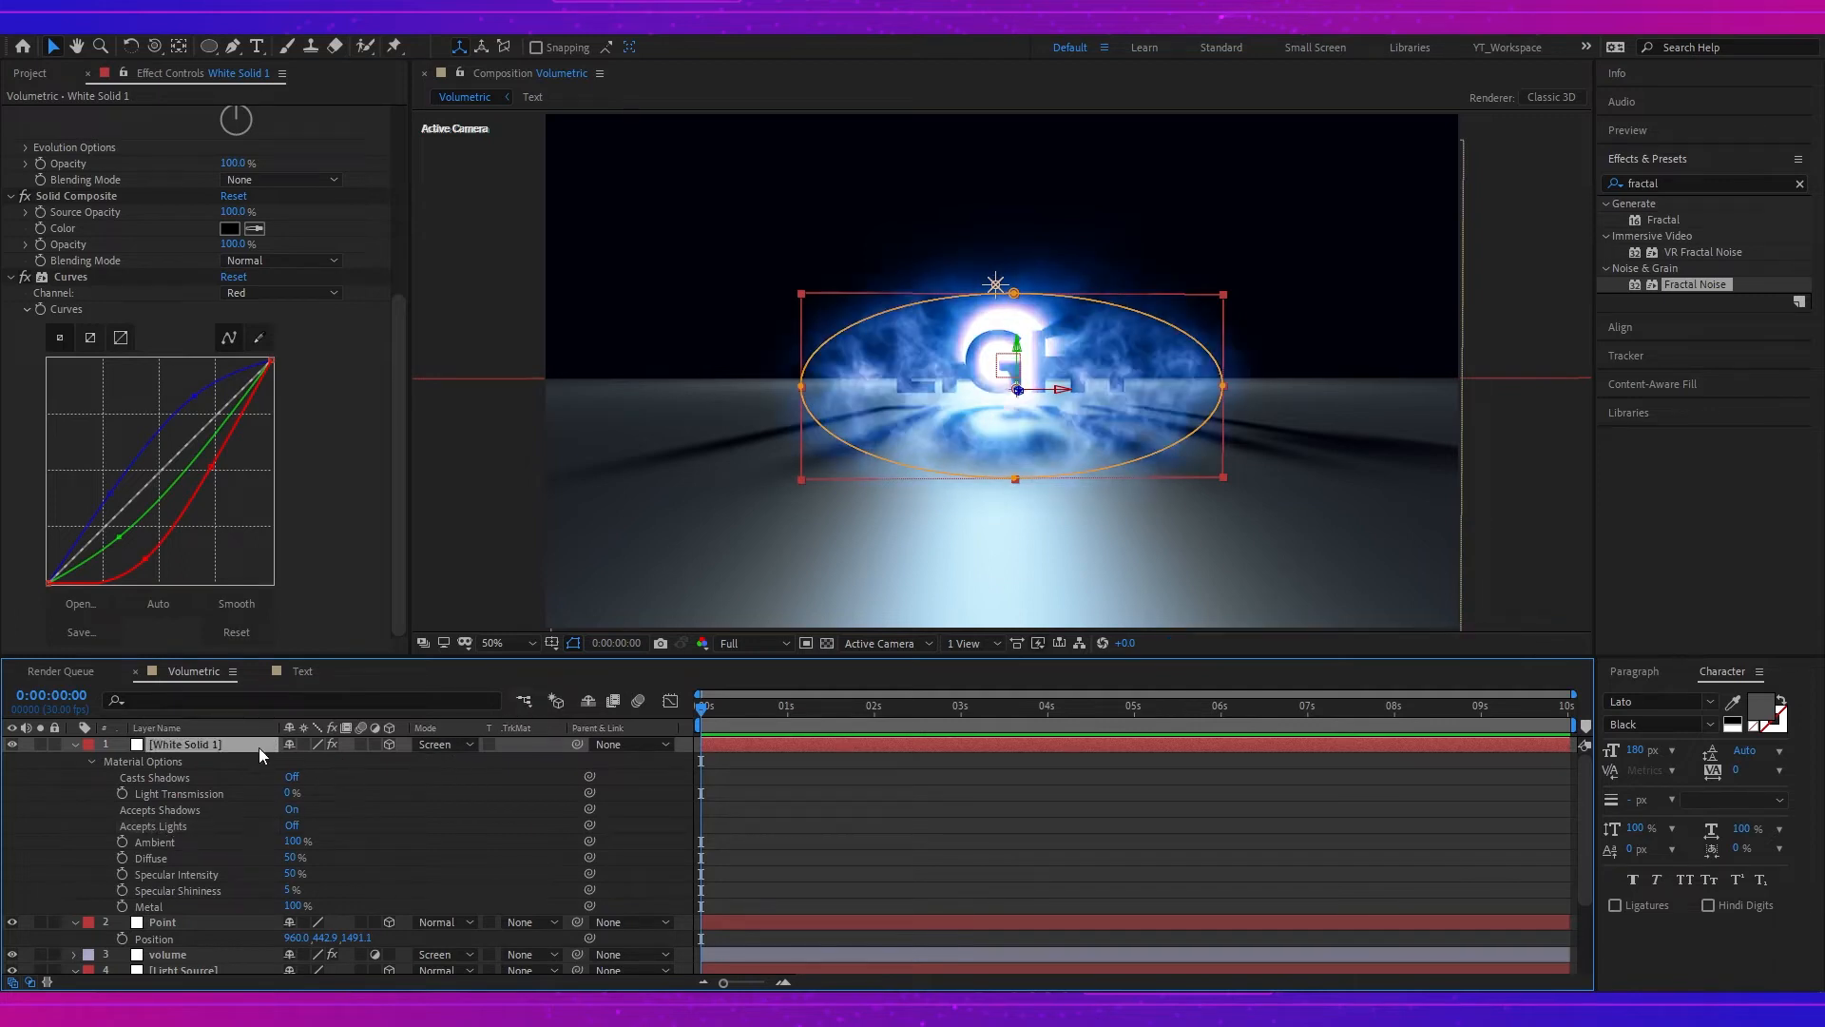
{"action": "key", "text": "p"}
{"action": "left_click_drag", "start_coordinate": [349, 766], "coordinate": [783, 751]}
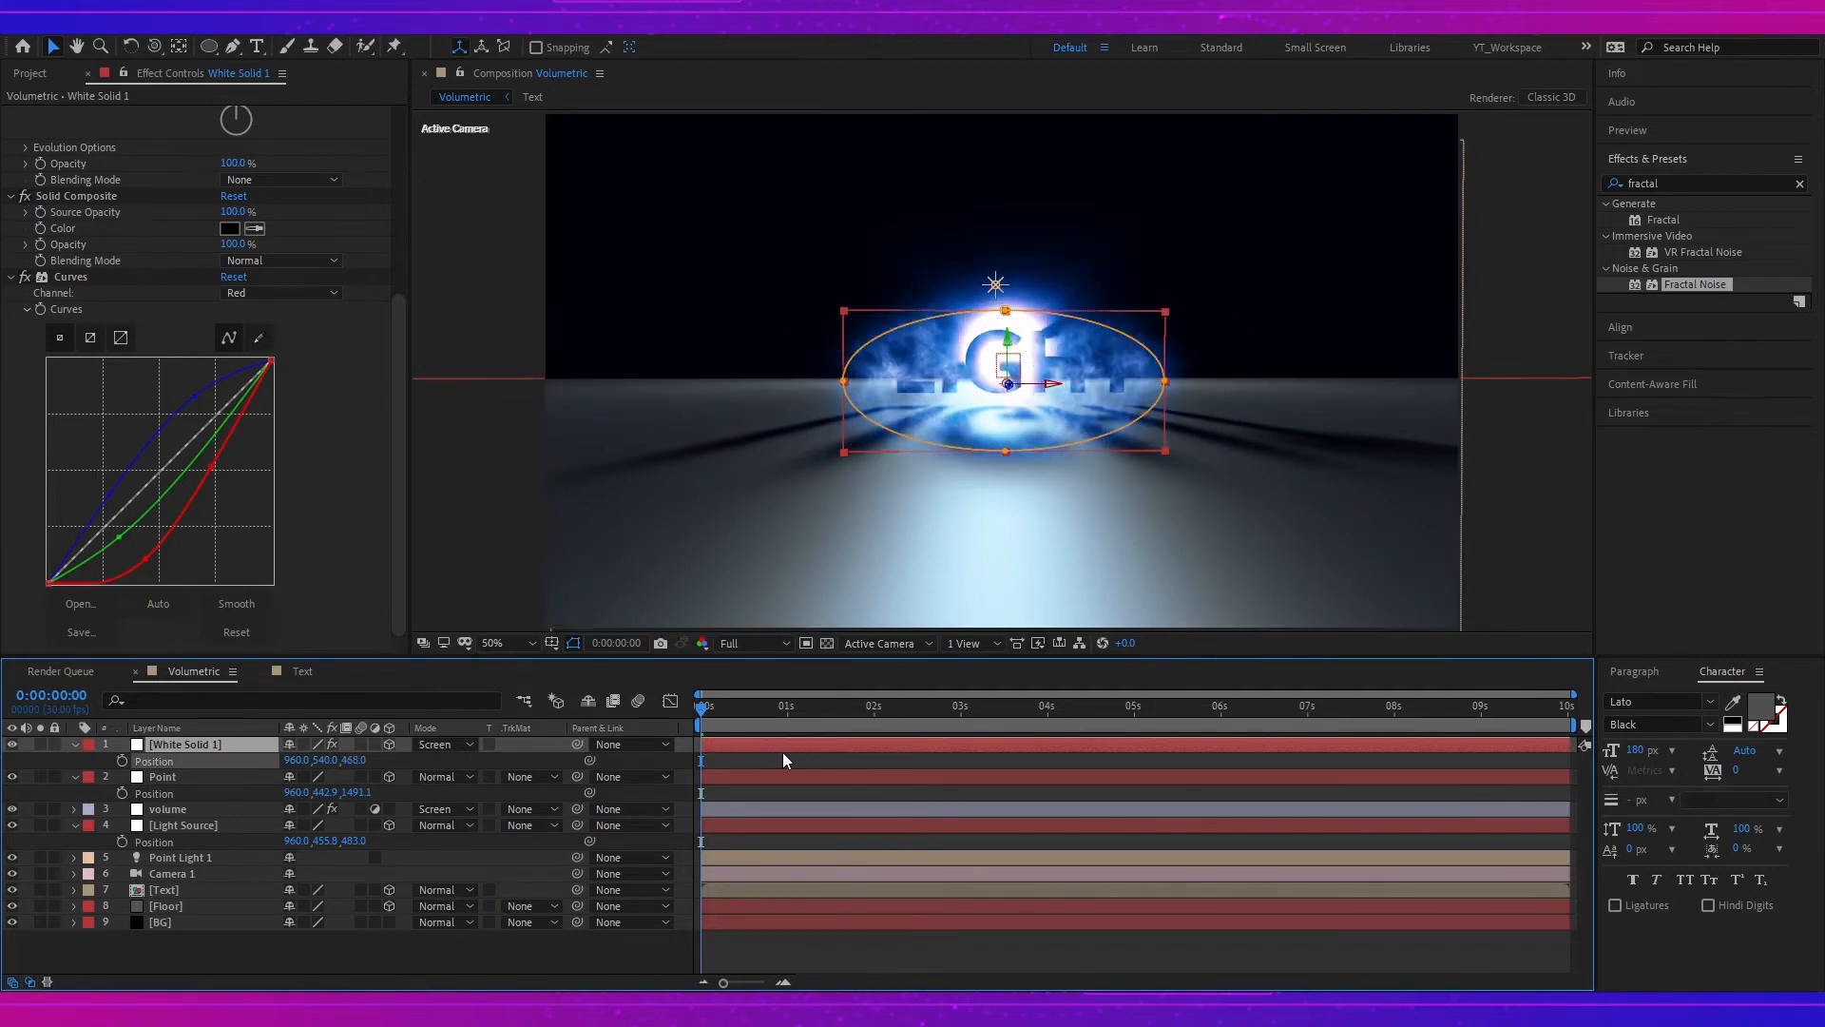
- Fine-tune the white solid's depth from a side view to a Z position of 458.1
{"action": "key", "text": "c"}
{"action": "left_click_drag", "start_coordinate": [1129, 344], "coordinate": [870, 495]}
{"action": "key", "text": "v"}
{"action": "mouse_move", "coordinate": [849, 356]}
{"action": "left_mouse_down"}
{"action": "mouse_move", "coordinate": [808, 350]}
{"action": "mouse_move", "coordinate": [854, 360]}
{"action": "left_mouse_up"}
- Raise the white solid along its Y axis to a Y position of about 488, viewed from the front
{"action": "key", "text": "c"}
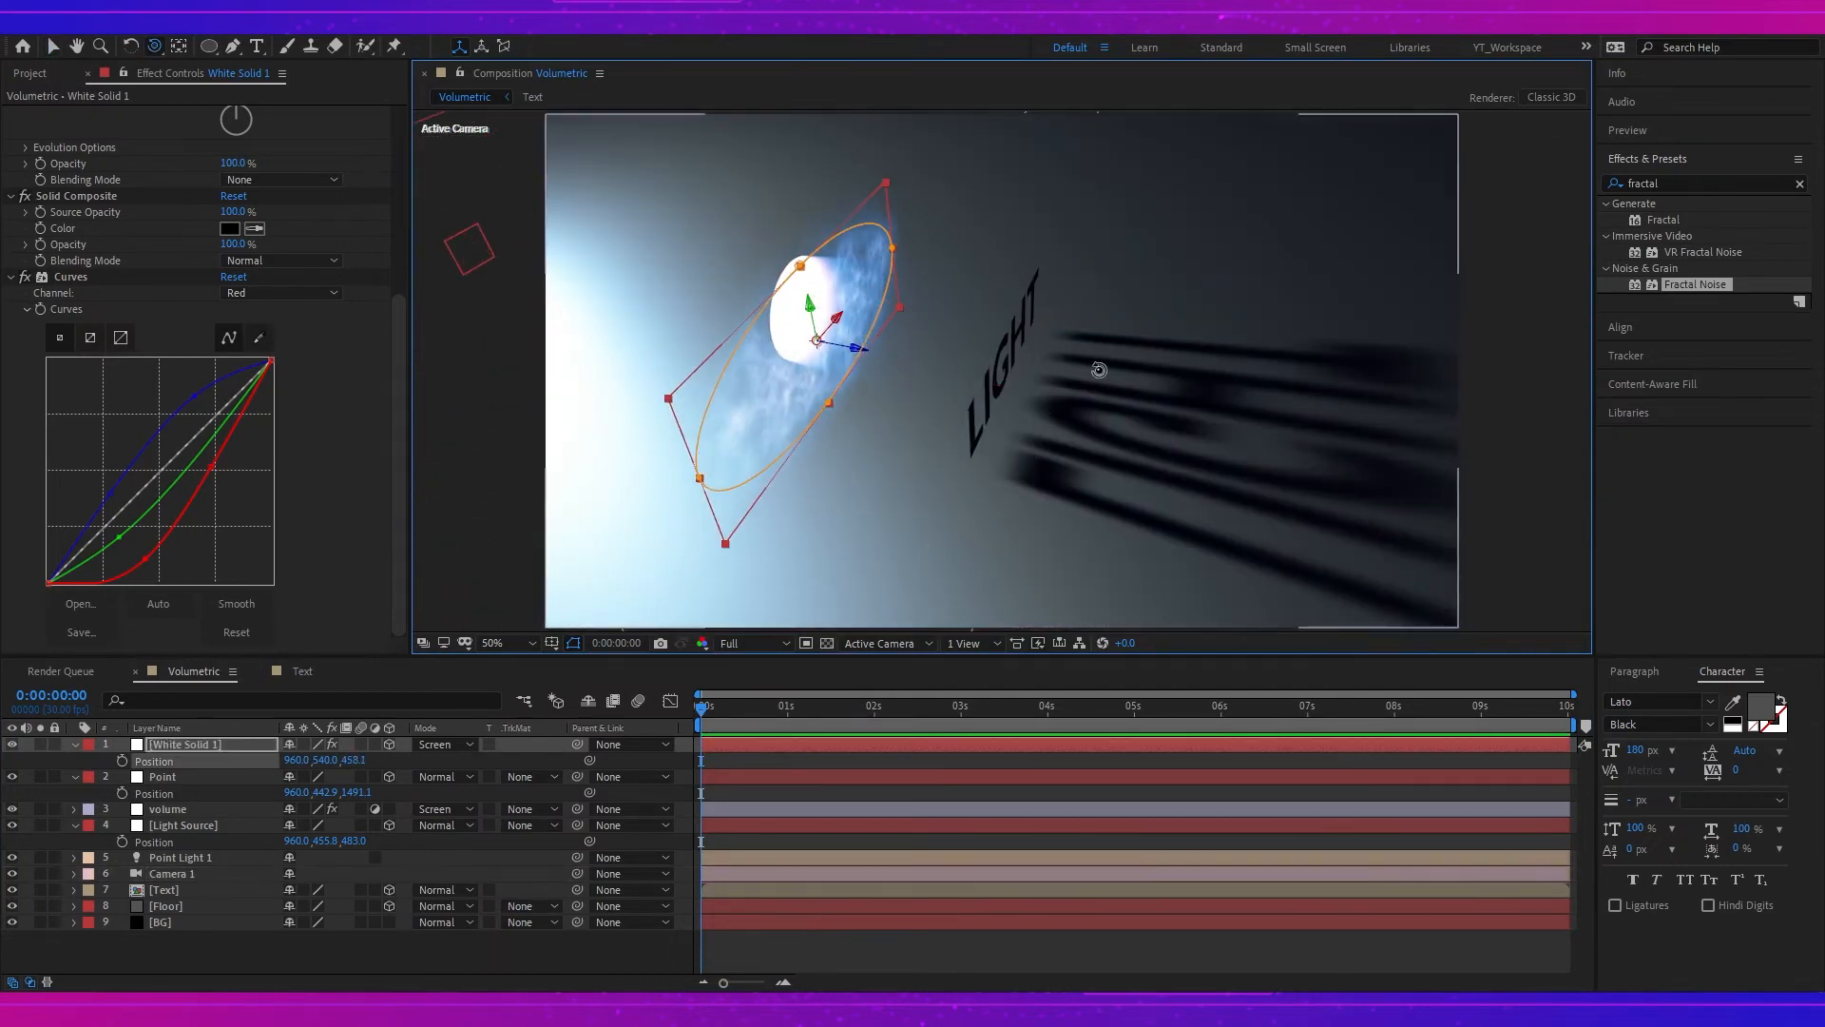
{"action": "left_click_drag", "start_coordinate": [1096, 371], "coordinate": [993, 463]}
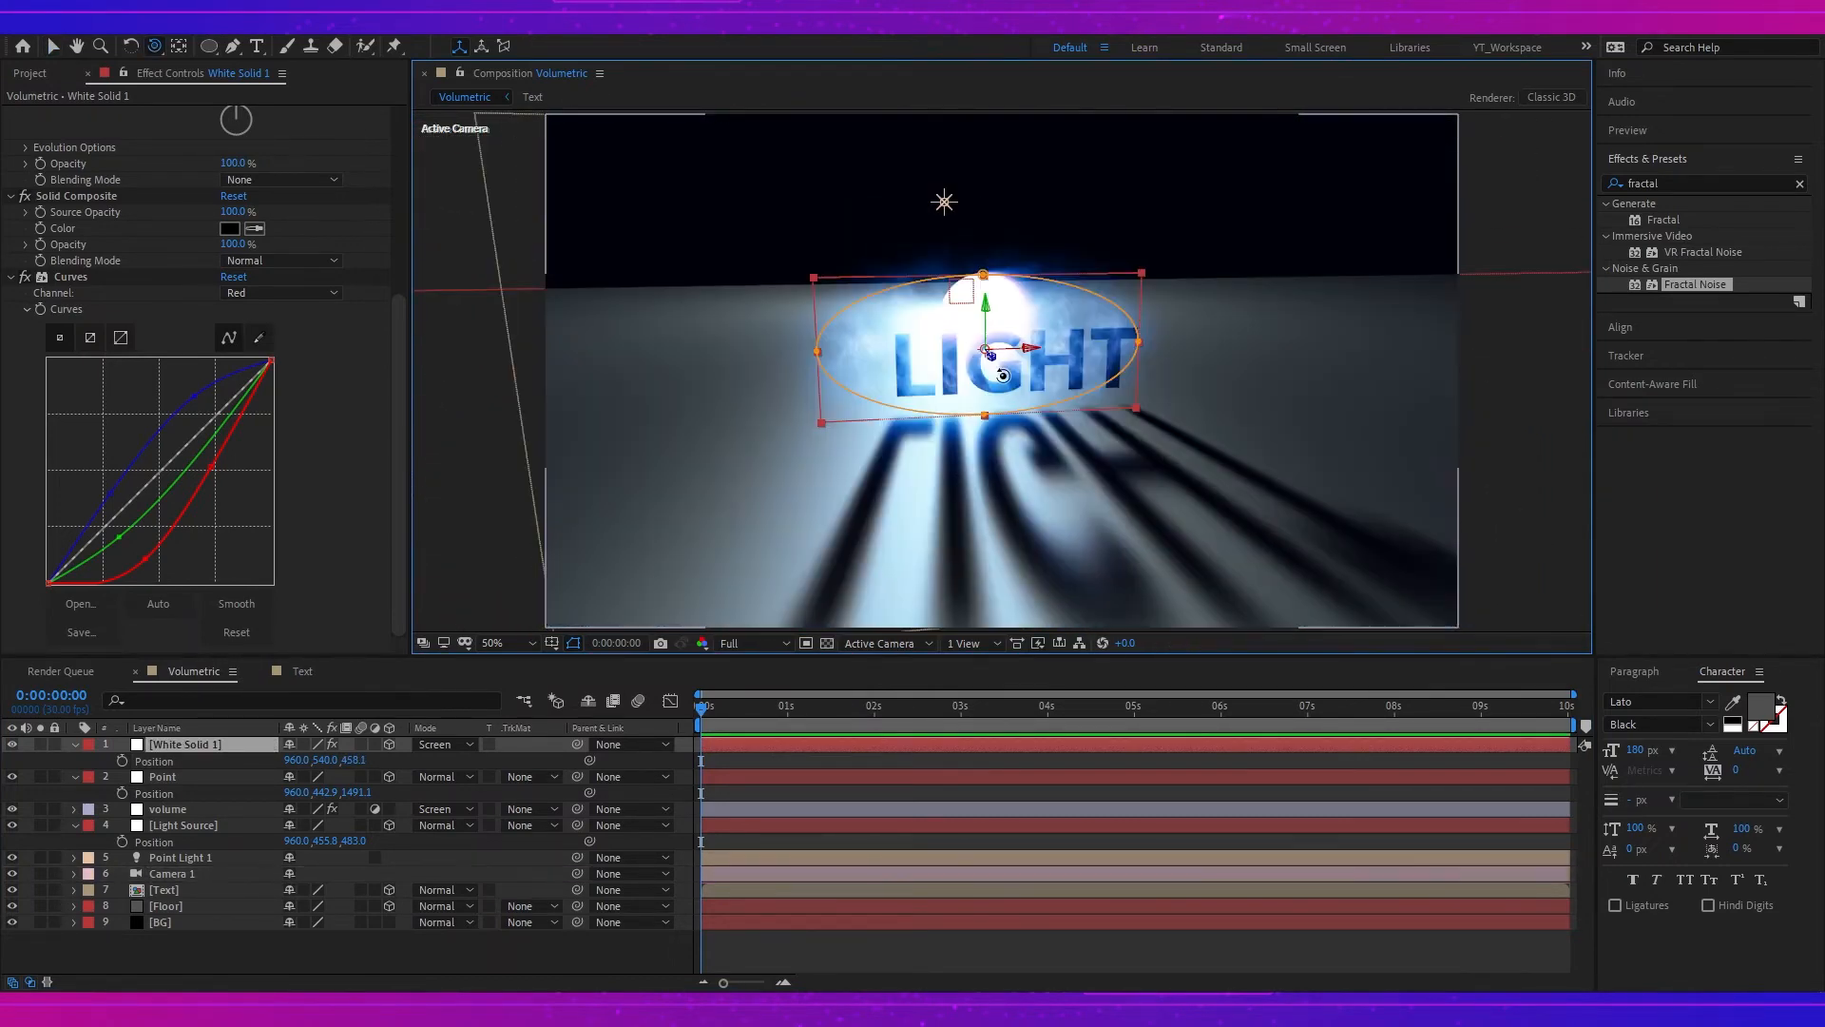
{"action": "left_click_drag", "start_coordinate": [983, 390], "coordinate": [996, 350]}
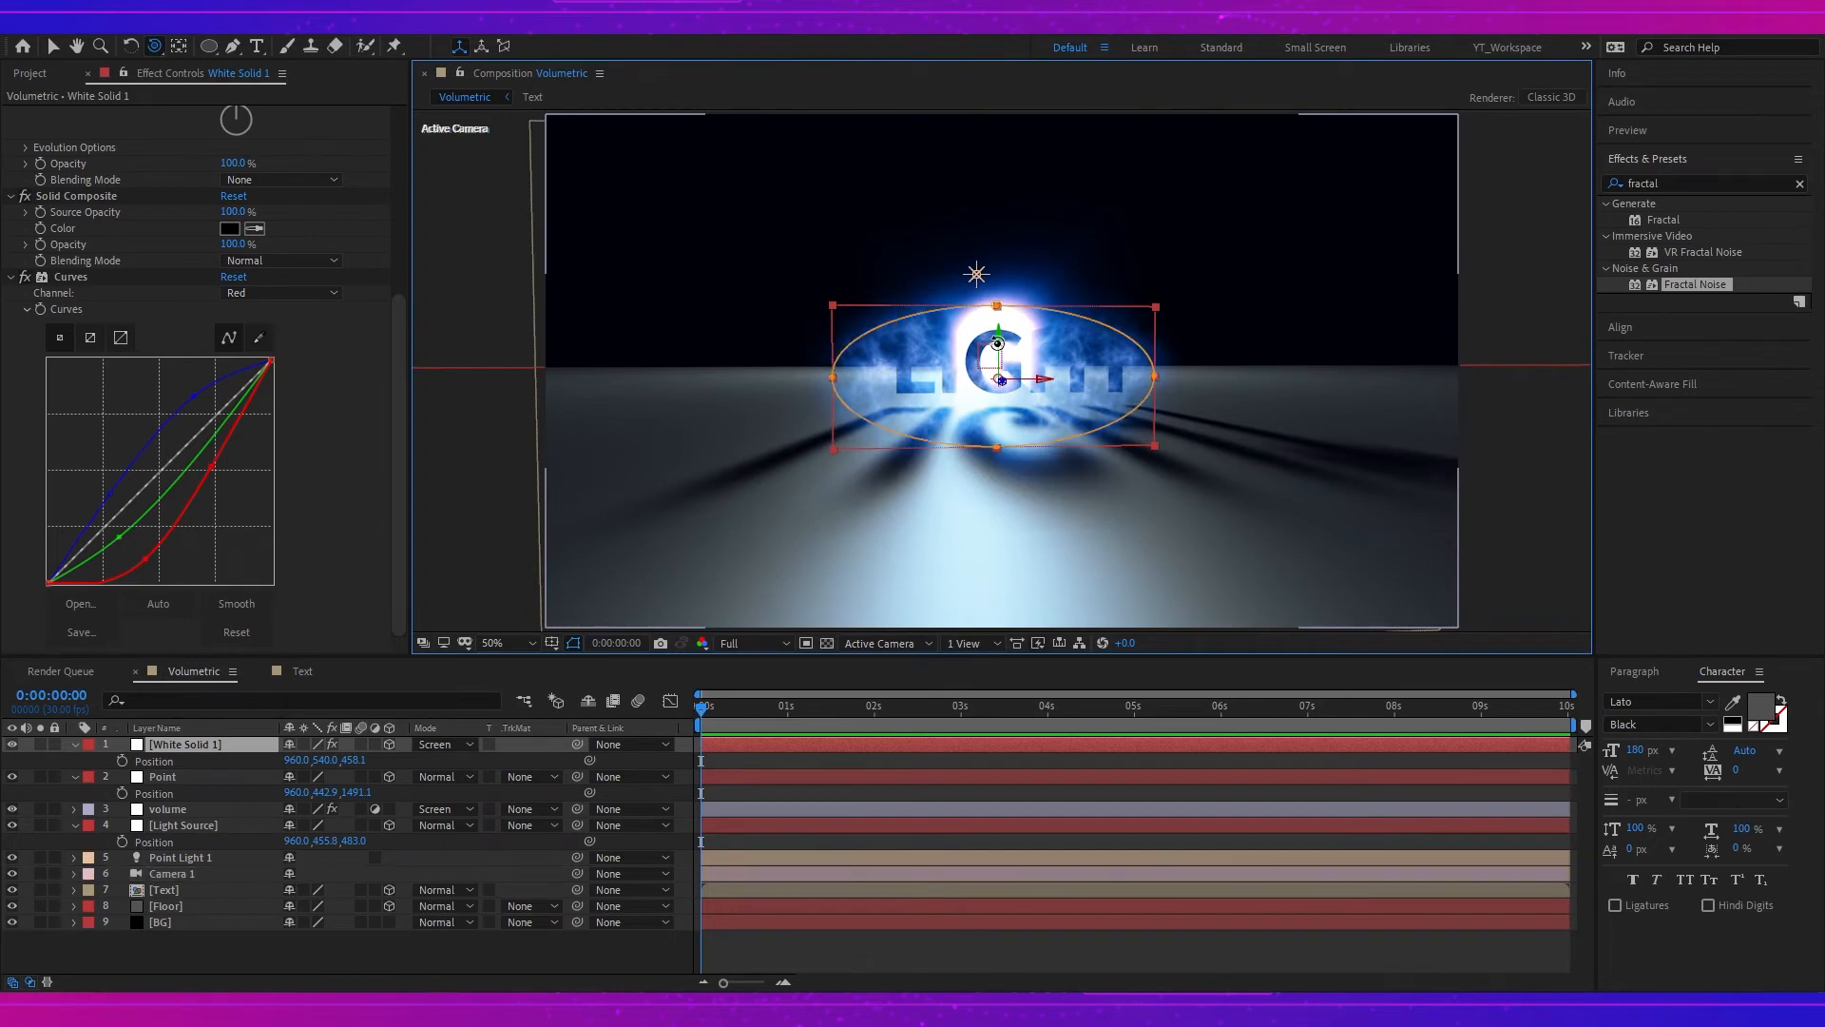
{"action": "key", "text": "v"}
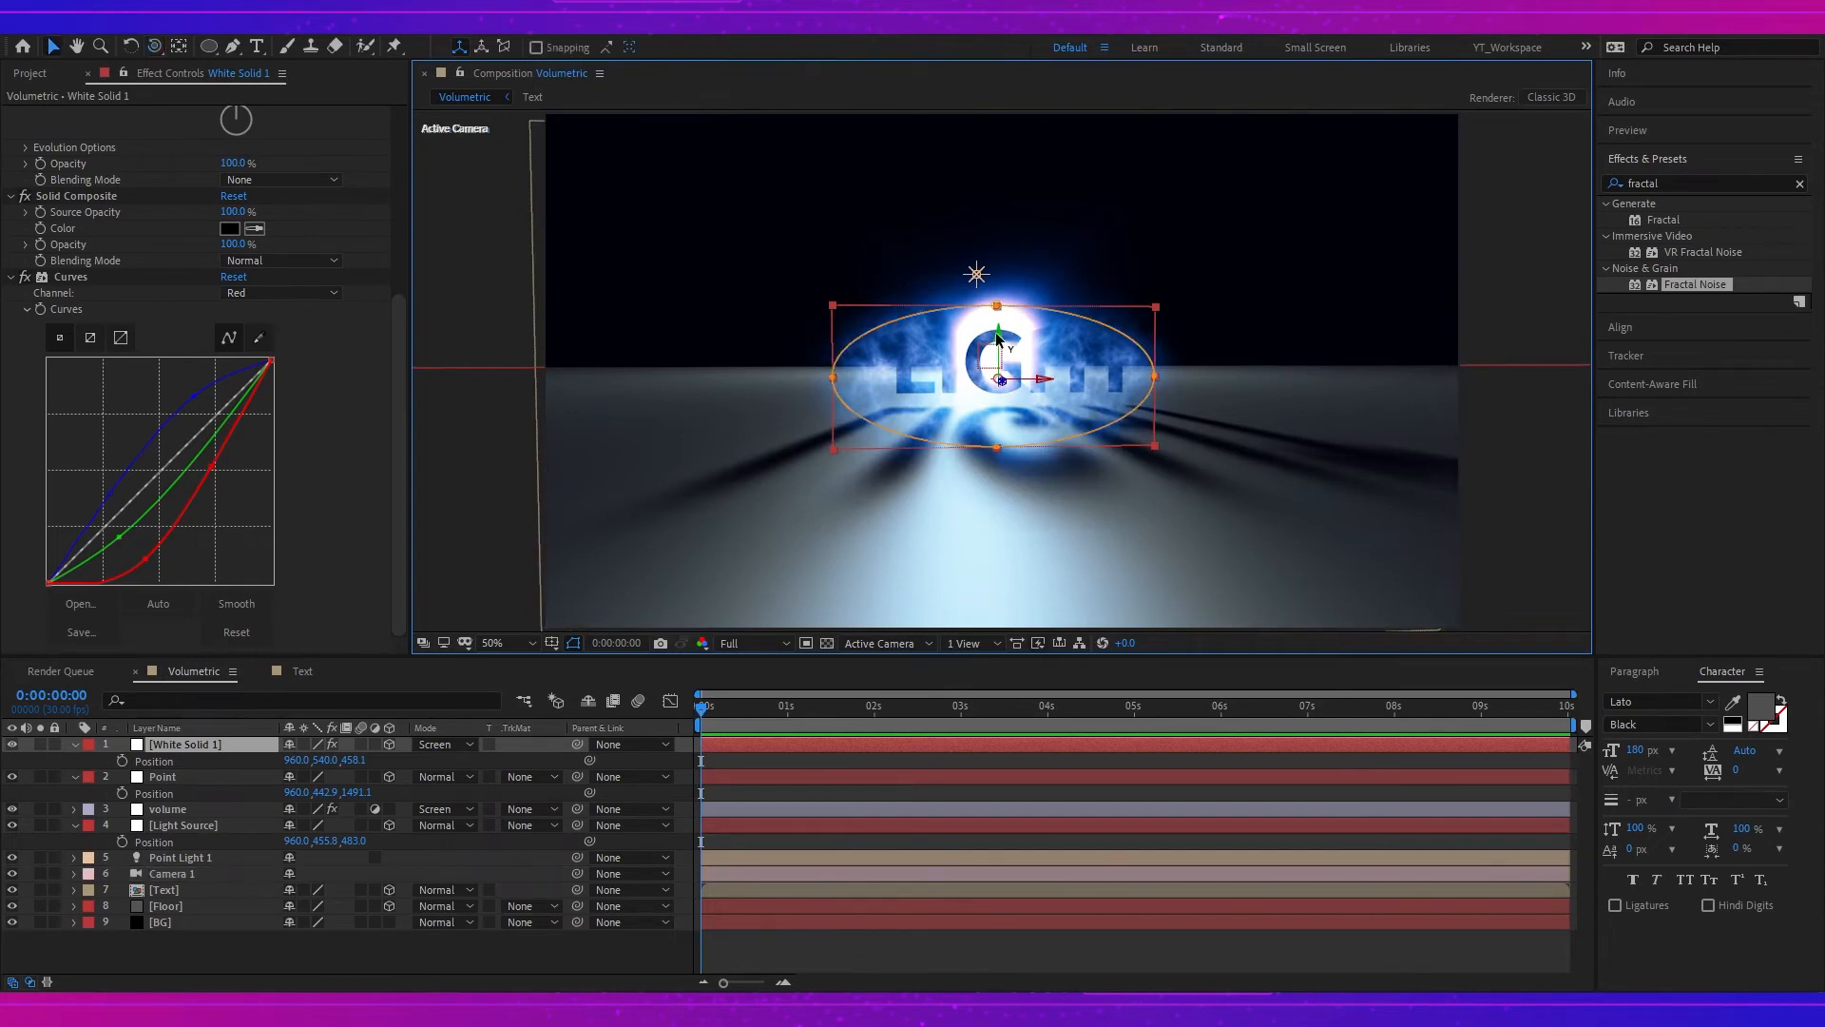
{"action": "left_click_drag", "start_coordinate": [998, 335], "coordinate": [1001, 314]}
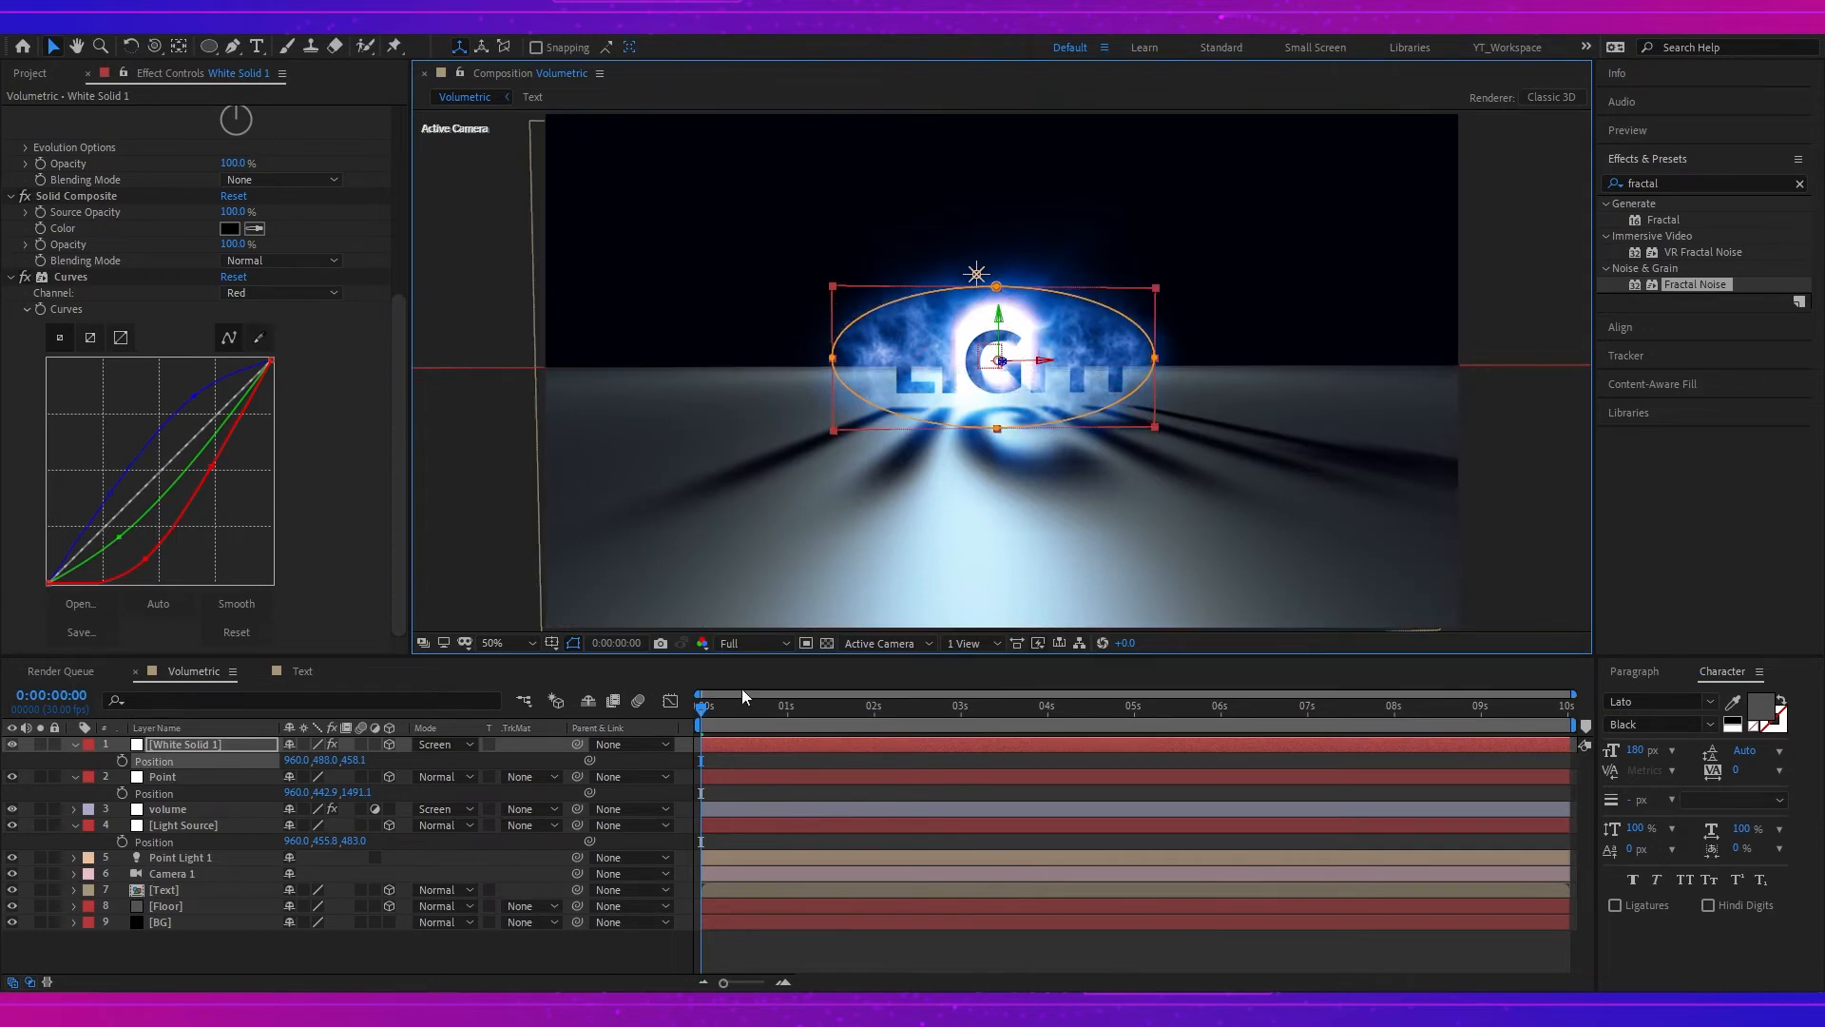
- Set the Floor layer's blending mode to Screen
{"action": "left_click", "coordinate": [217, 905]}
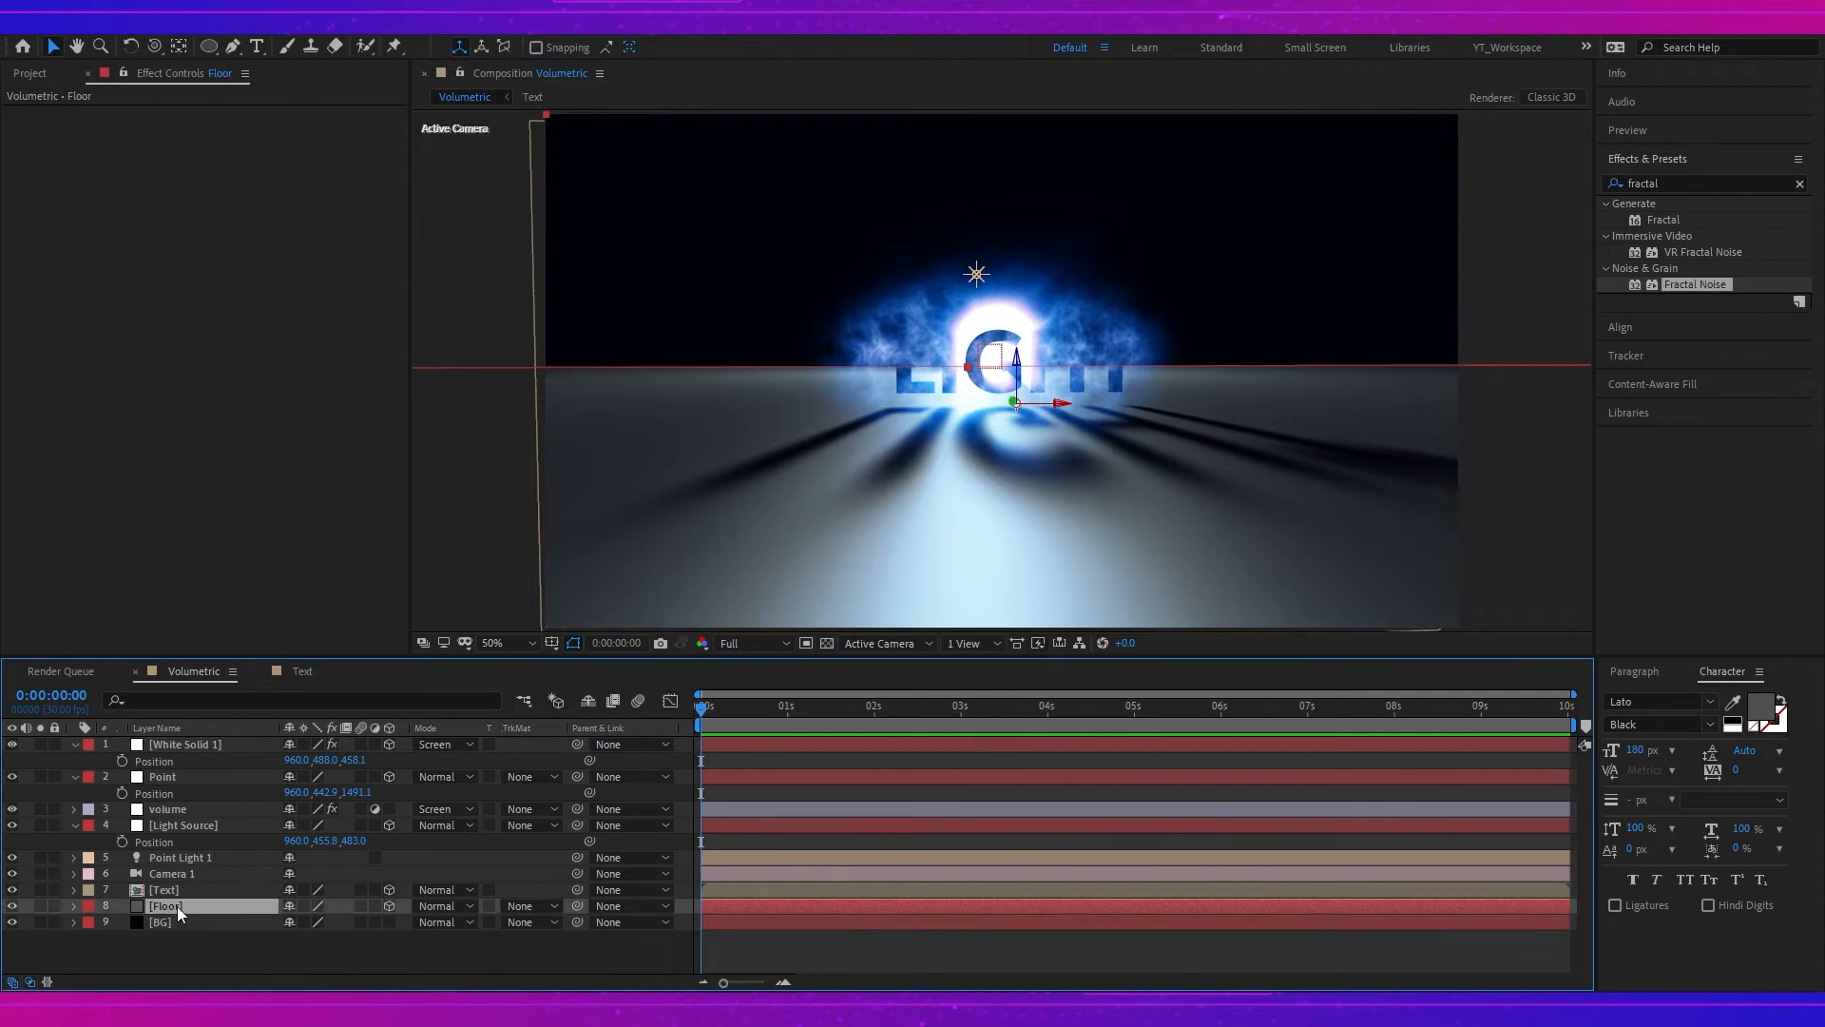
{"action": "left_click", "coordinate": [443, 906]}
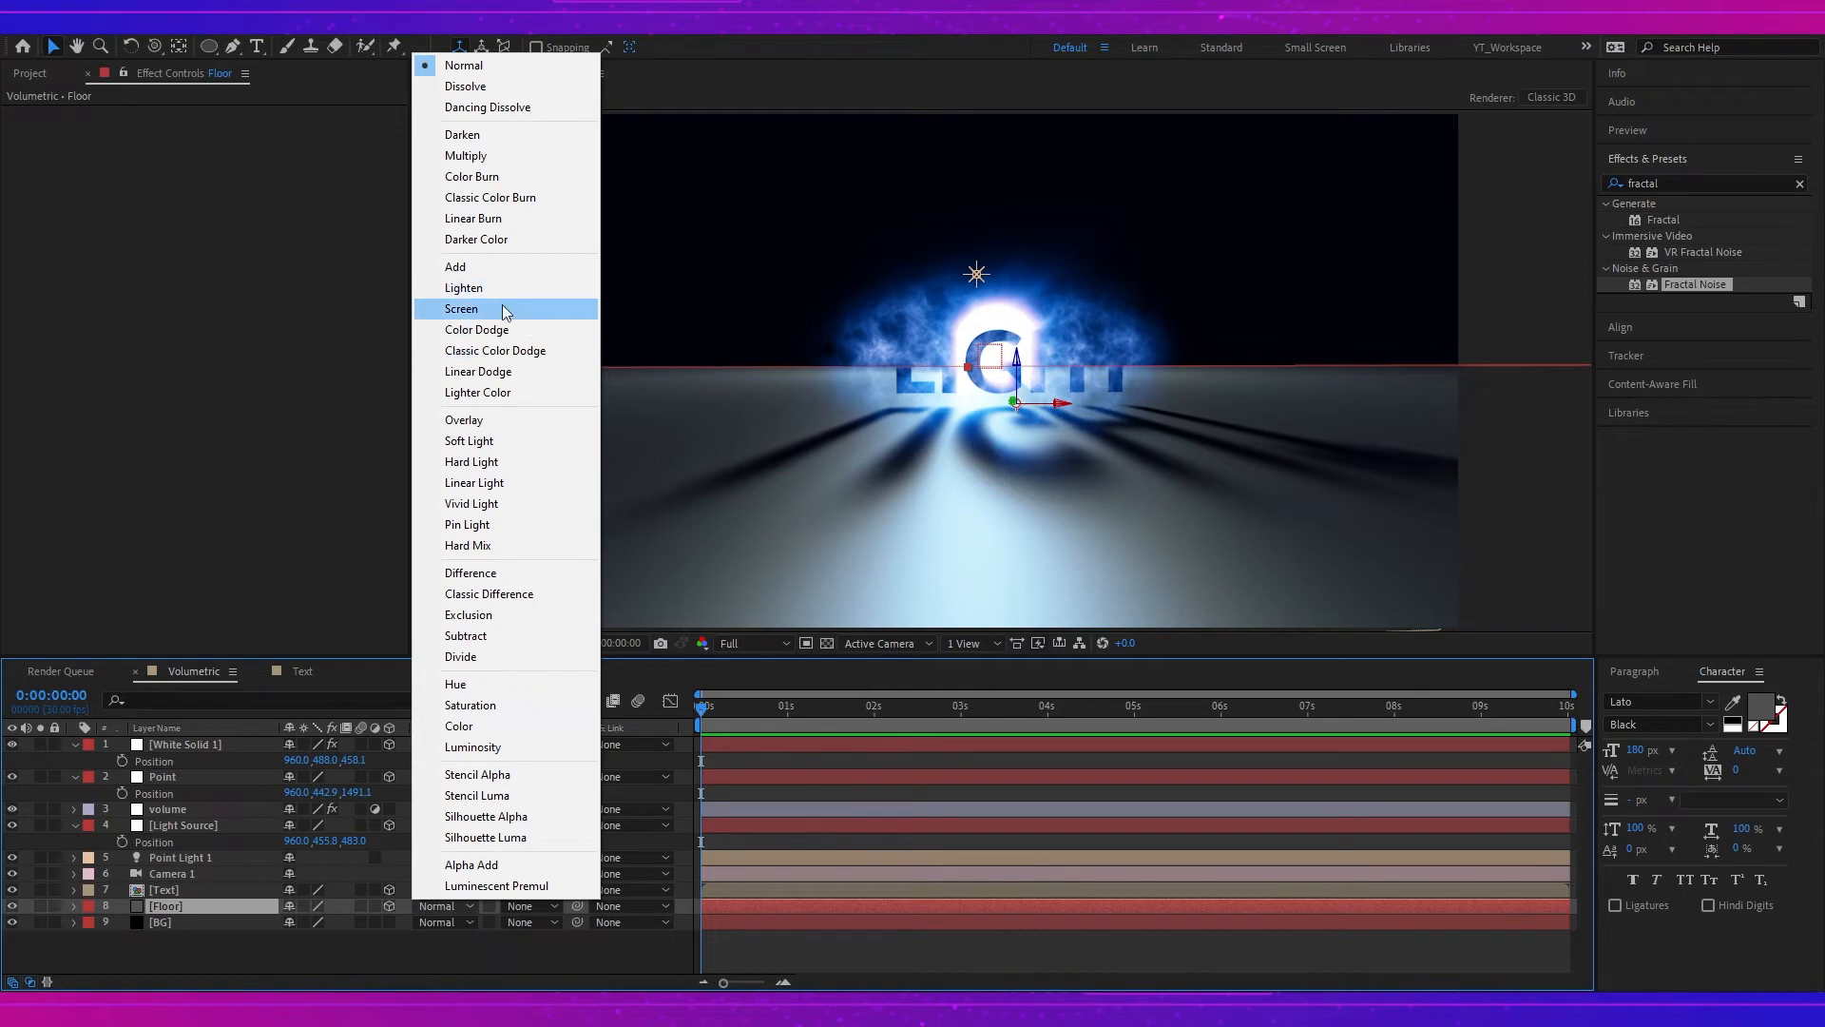
{"action": "left_click", "coordinate": [507, 312]}
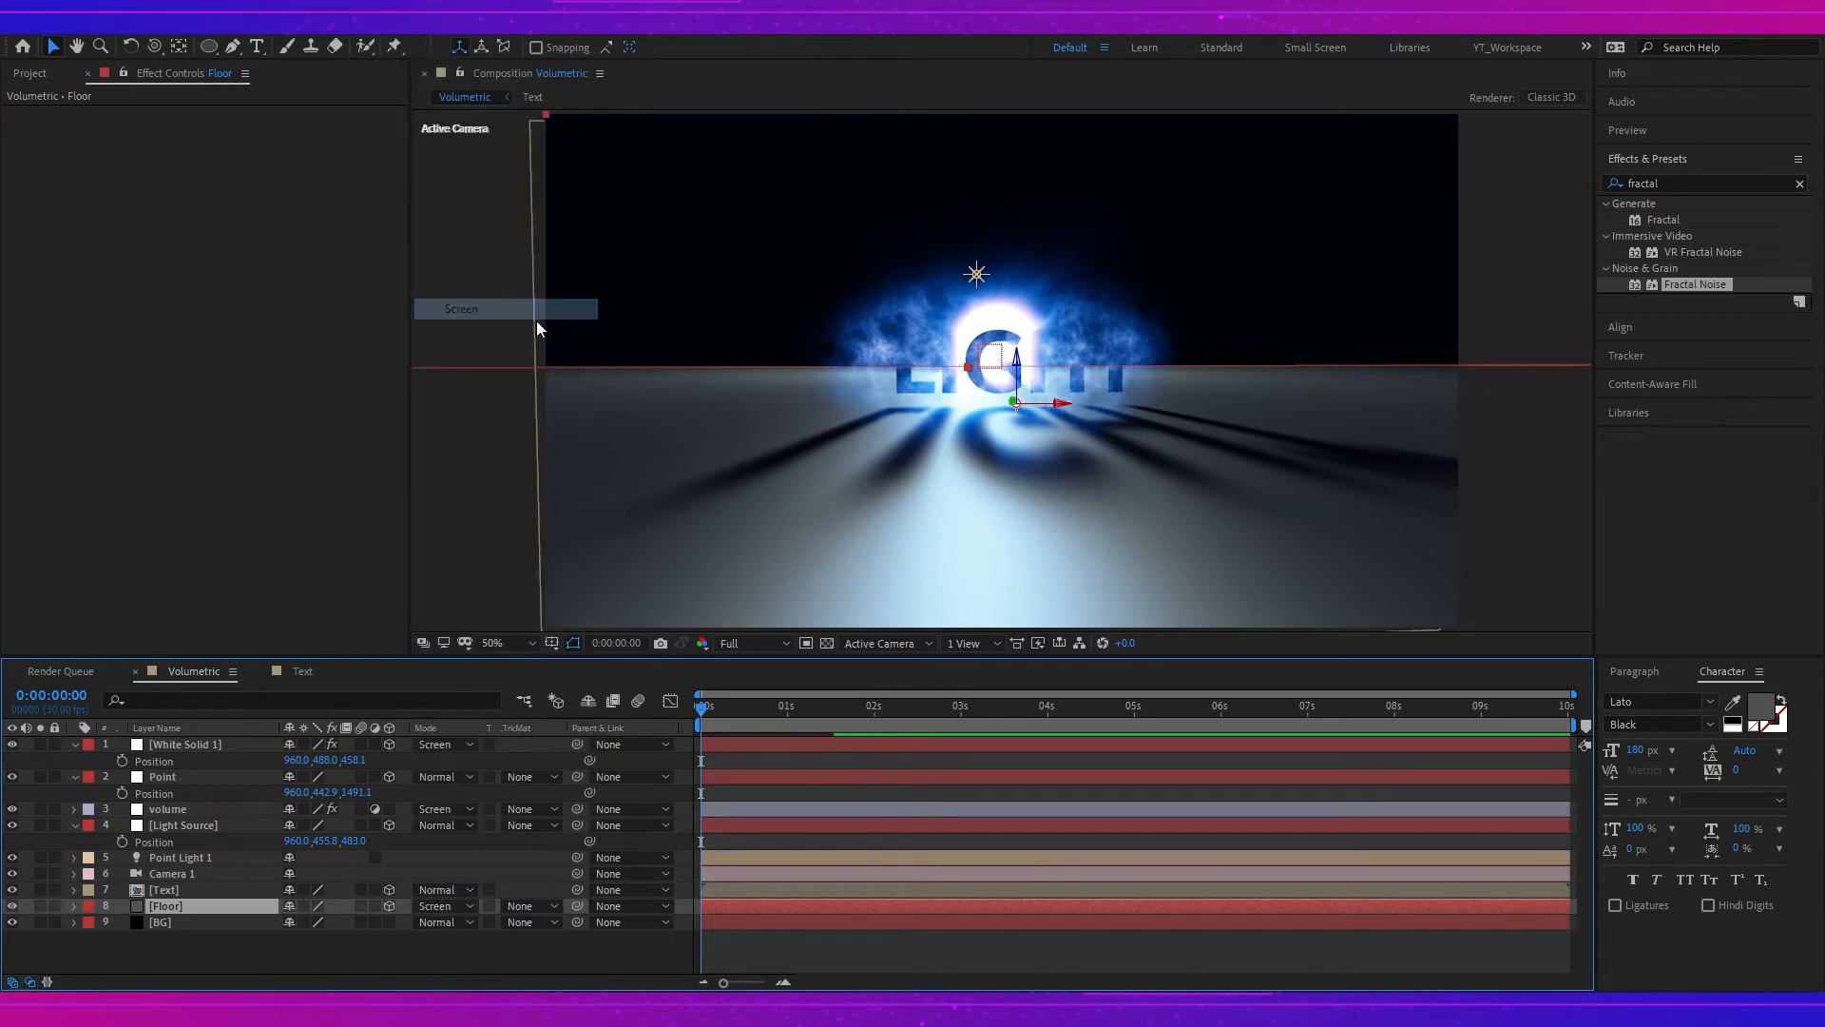
- Rename the white solid layer to Fractal Noise and set its noise Brightness to -26
{"action": "left_click", "coordinate": [202, 743]}
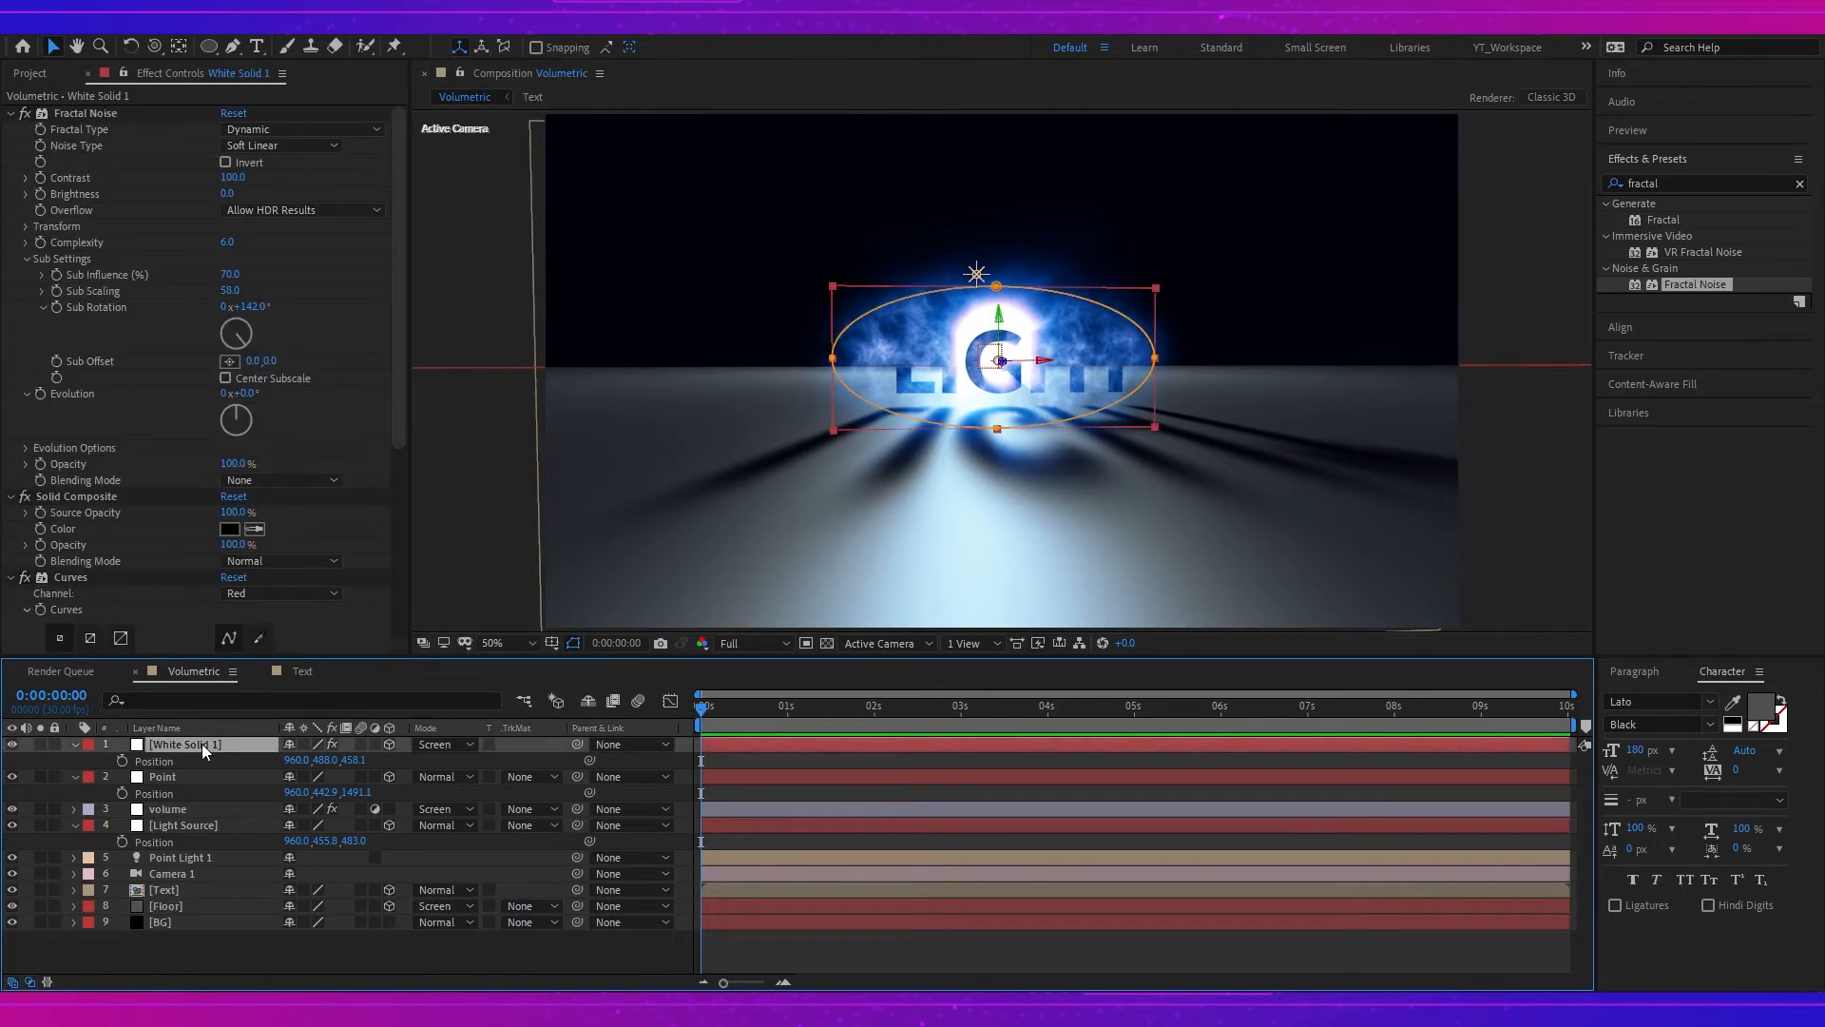
{"action": "key", "text": "Return"}
{"action": "type", "text": "Fractal Noise"}
{"action": "key", "text": "Return"}
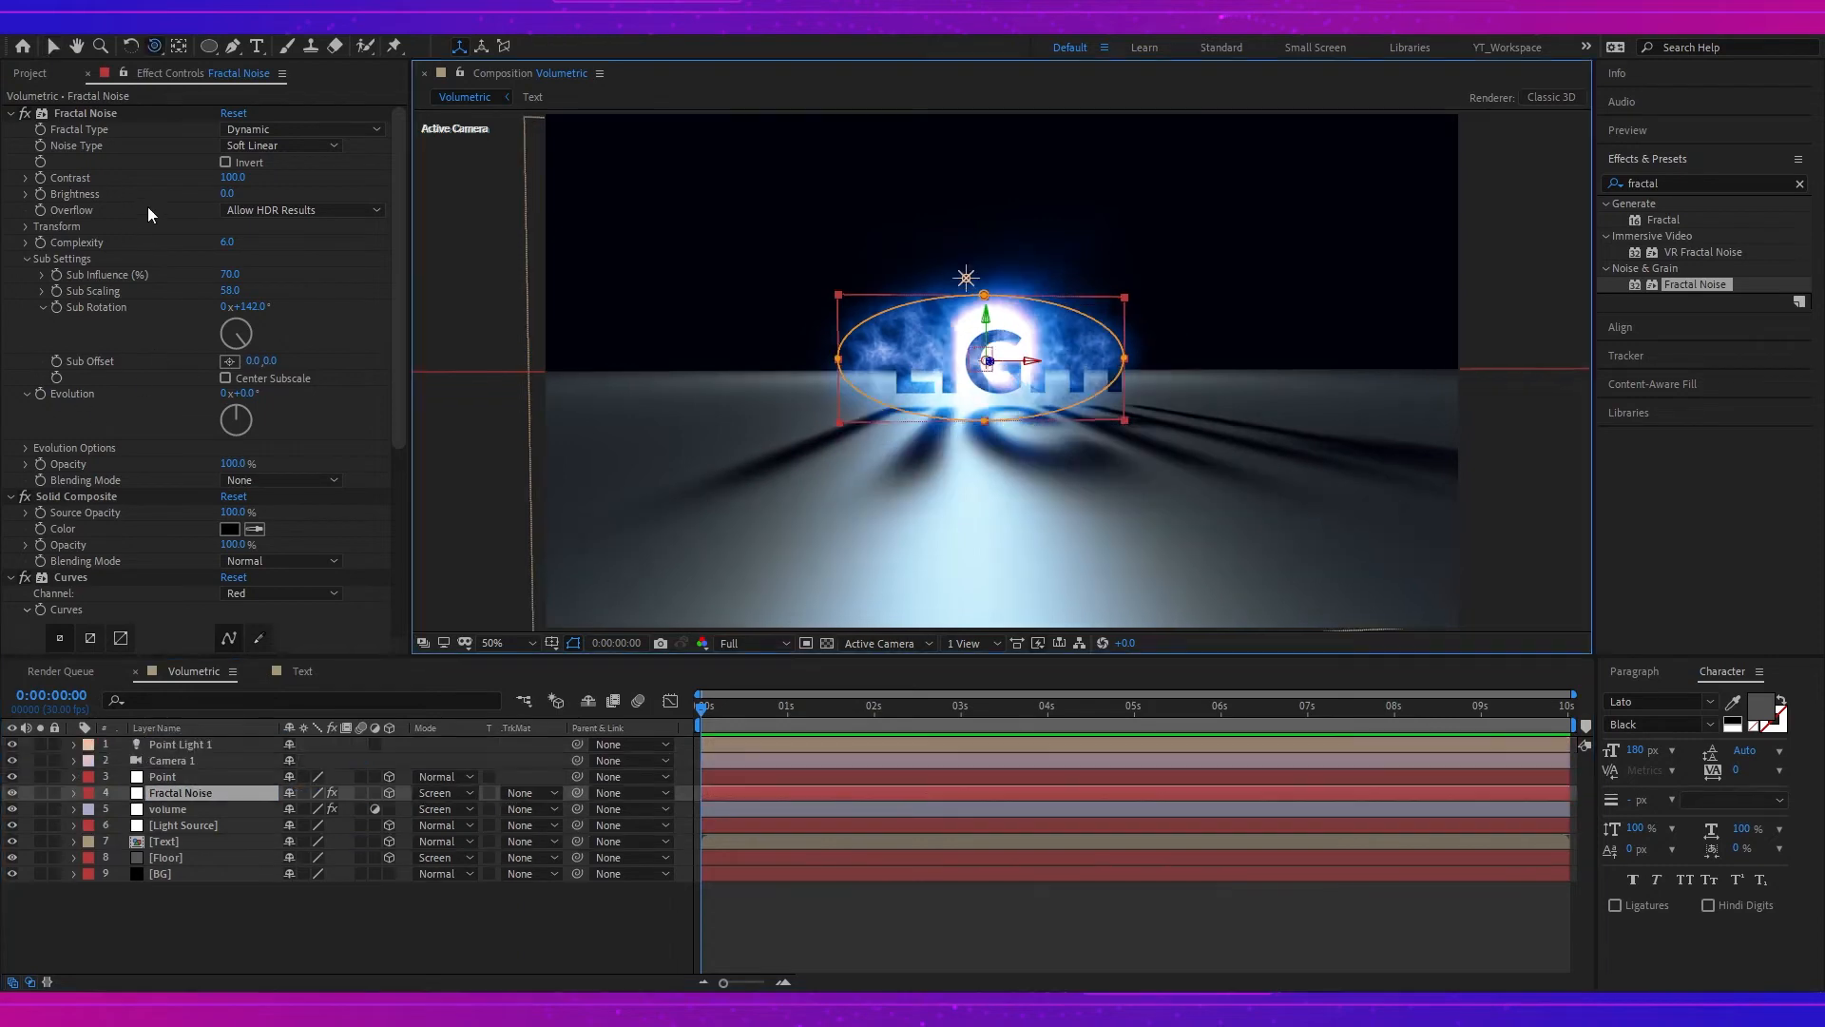
{"action": "left_click_drag", "start_coordinate": [201, 193], "coordinate": [202, 193]}
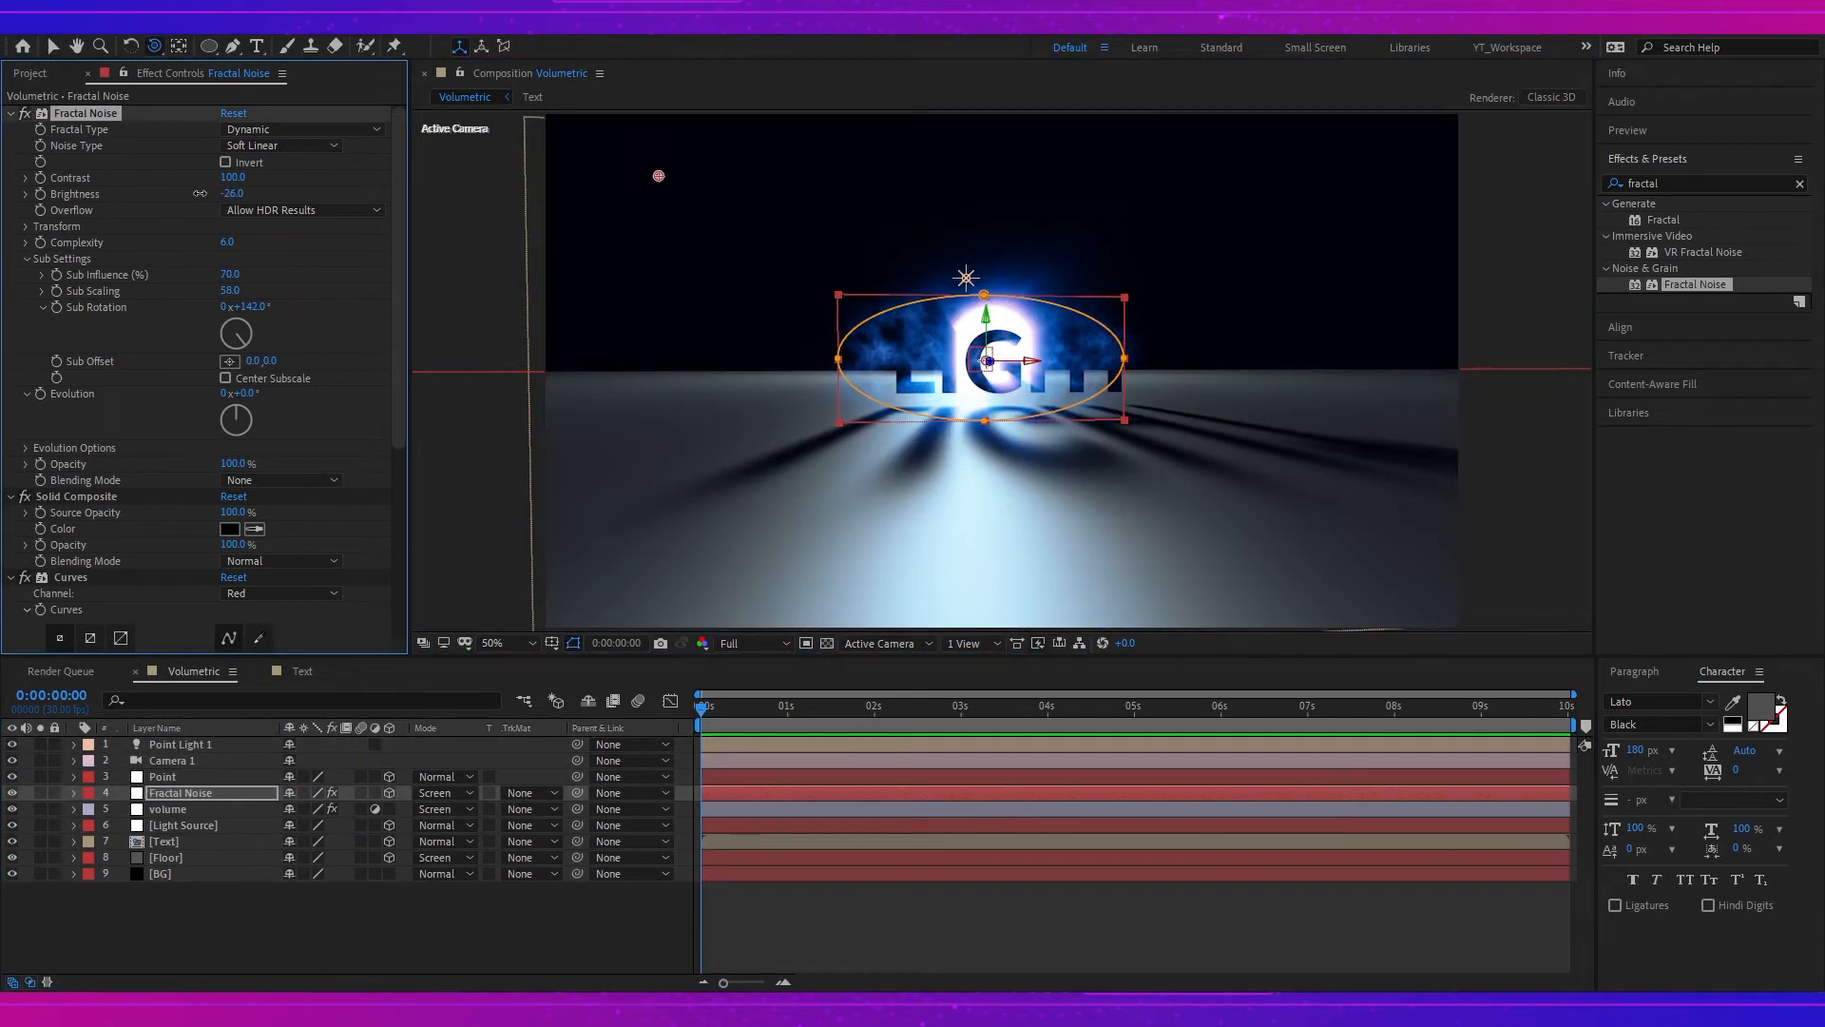
- Duplicate the Fractal Noise layer and move the copy farther back in depth
{"action": "left_click", "coordinate": [210, 793]}
{"action": "key", "text": "ctrl+d"}
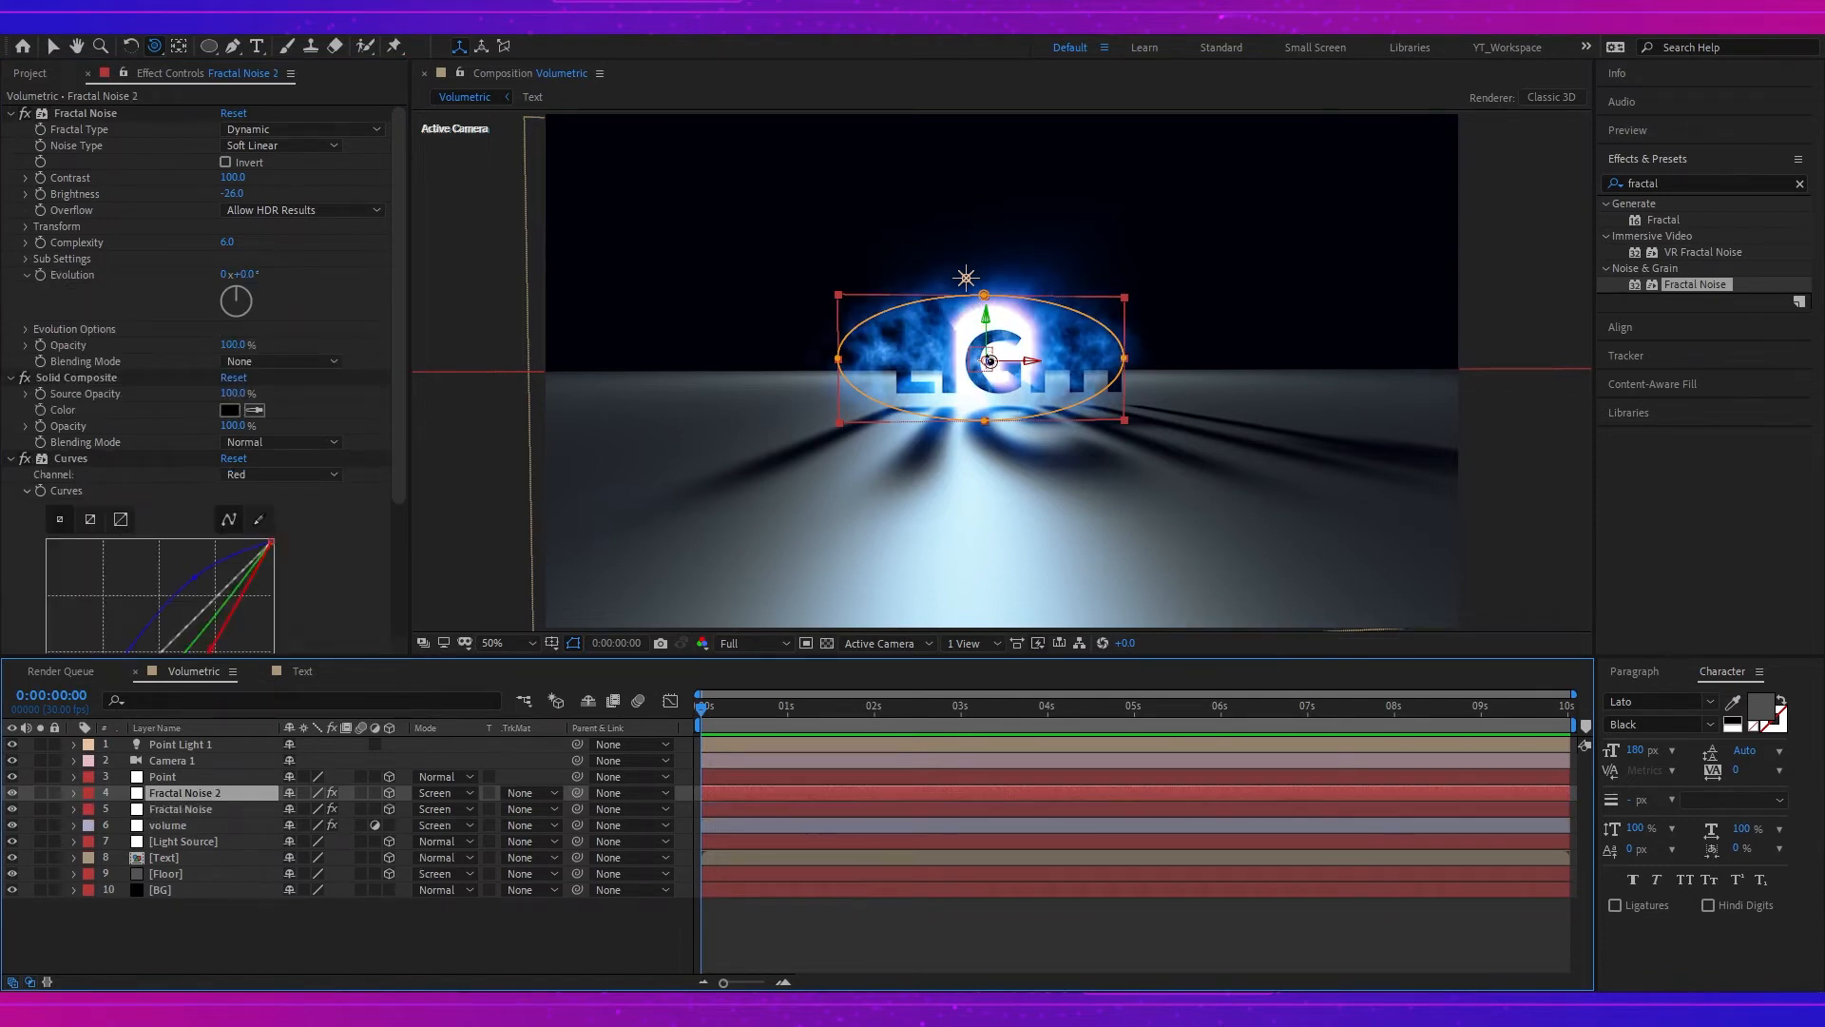
{"action": "key", "text": "v"}
{"action": "left_click", "coordinate": [972, 357]}
{"action": "left_click_drag", "start_coordinate": [971, 357], "coordinate": [958, 355]}
- Increase the Scale in the Fractal Noise 2 effect's transform settings to 238.9
{"action": "left_click", "coordinate": [26, 227]}
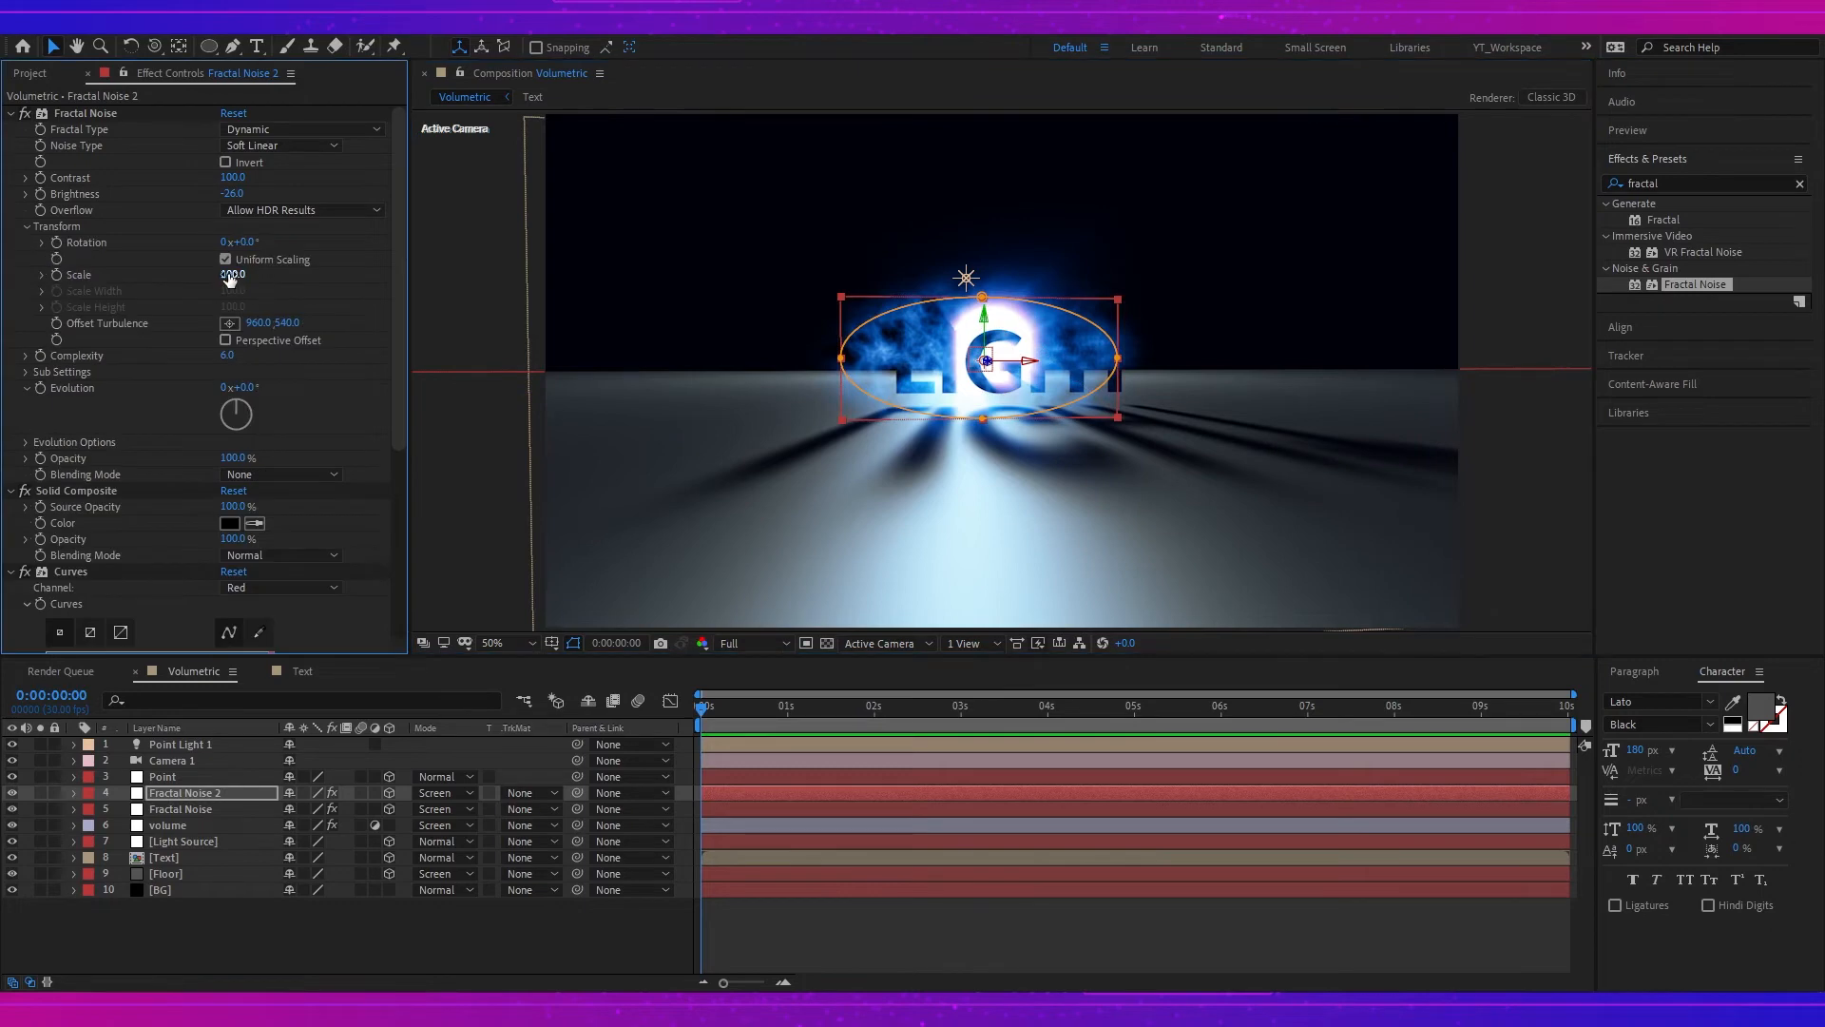
{"action": "mouse_move", "coordinate": [238, 274]}
{"action": "left_mouse_down"}
{"action": "mouse_move", "coordinate": [303, 274]}
{"action": "mouse_move", "coordinate": [262, 274]}
{"action": "left_mouse_up"}
{"action": "scroll", "coordinate": [787, 364], "scroll_direction": "down", "scroll_amount": 3}
{"action": "scroll", "coordinate": [787, 364], "scroll_direction": "up", "scroll_amount": 3}
{"action": "left_click_drag", "start_coordinate": [125, 301], "coordinate": [184, 301]}
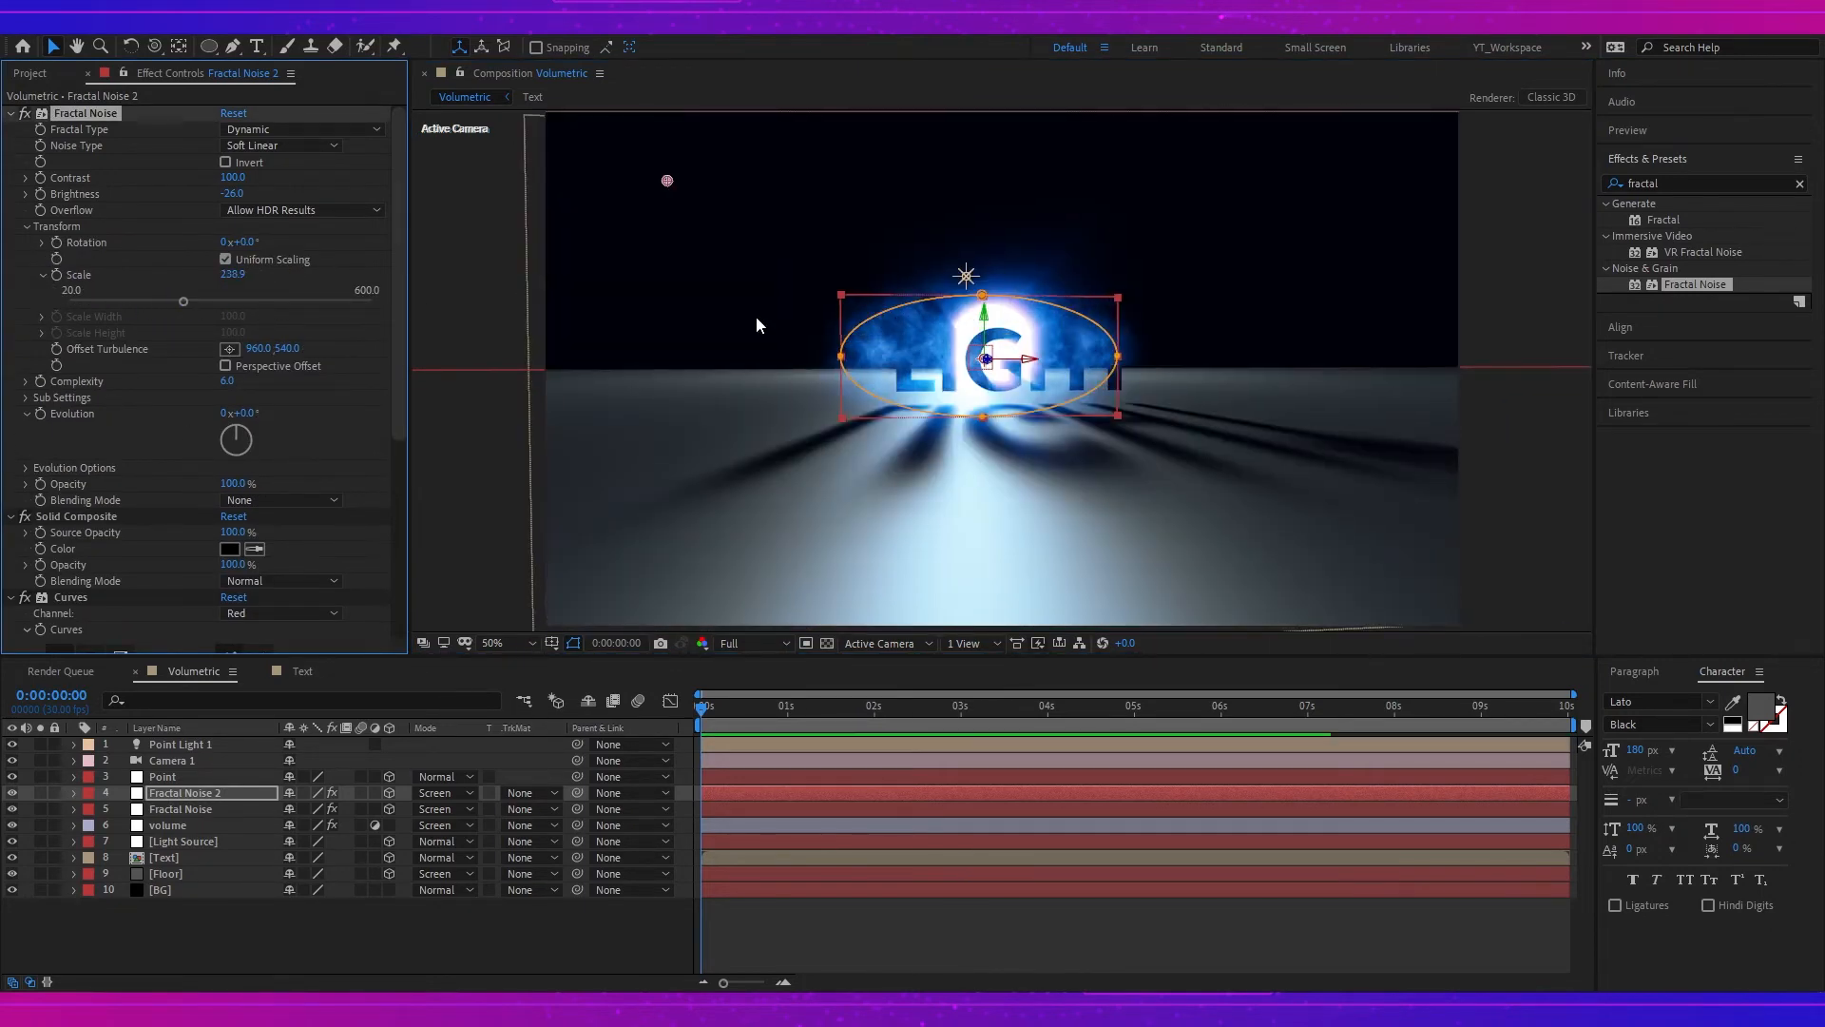
- Scale the Fractal Noise 2 layer to 149% and raise its noise Scale to 277.2
{"action": "left_click", "coordinate": [191, 793]}
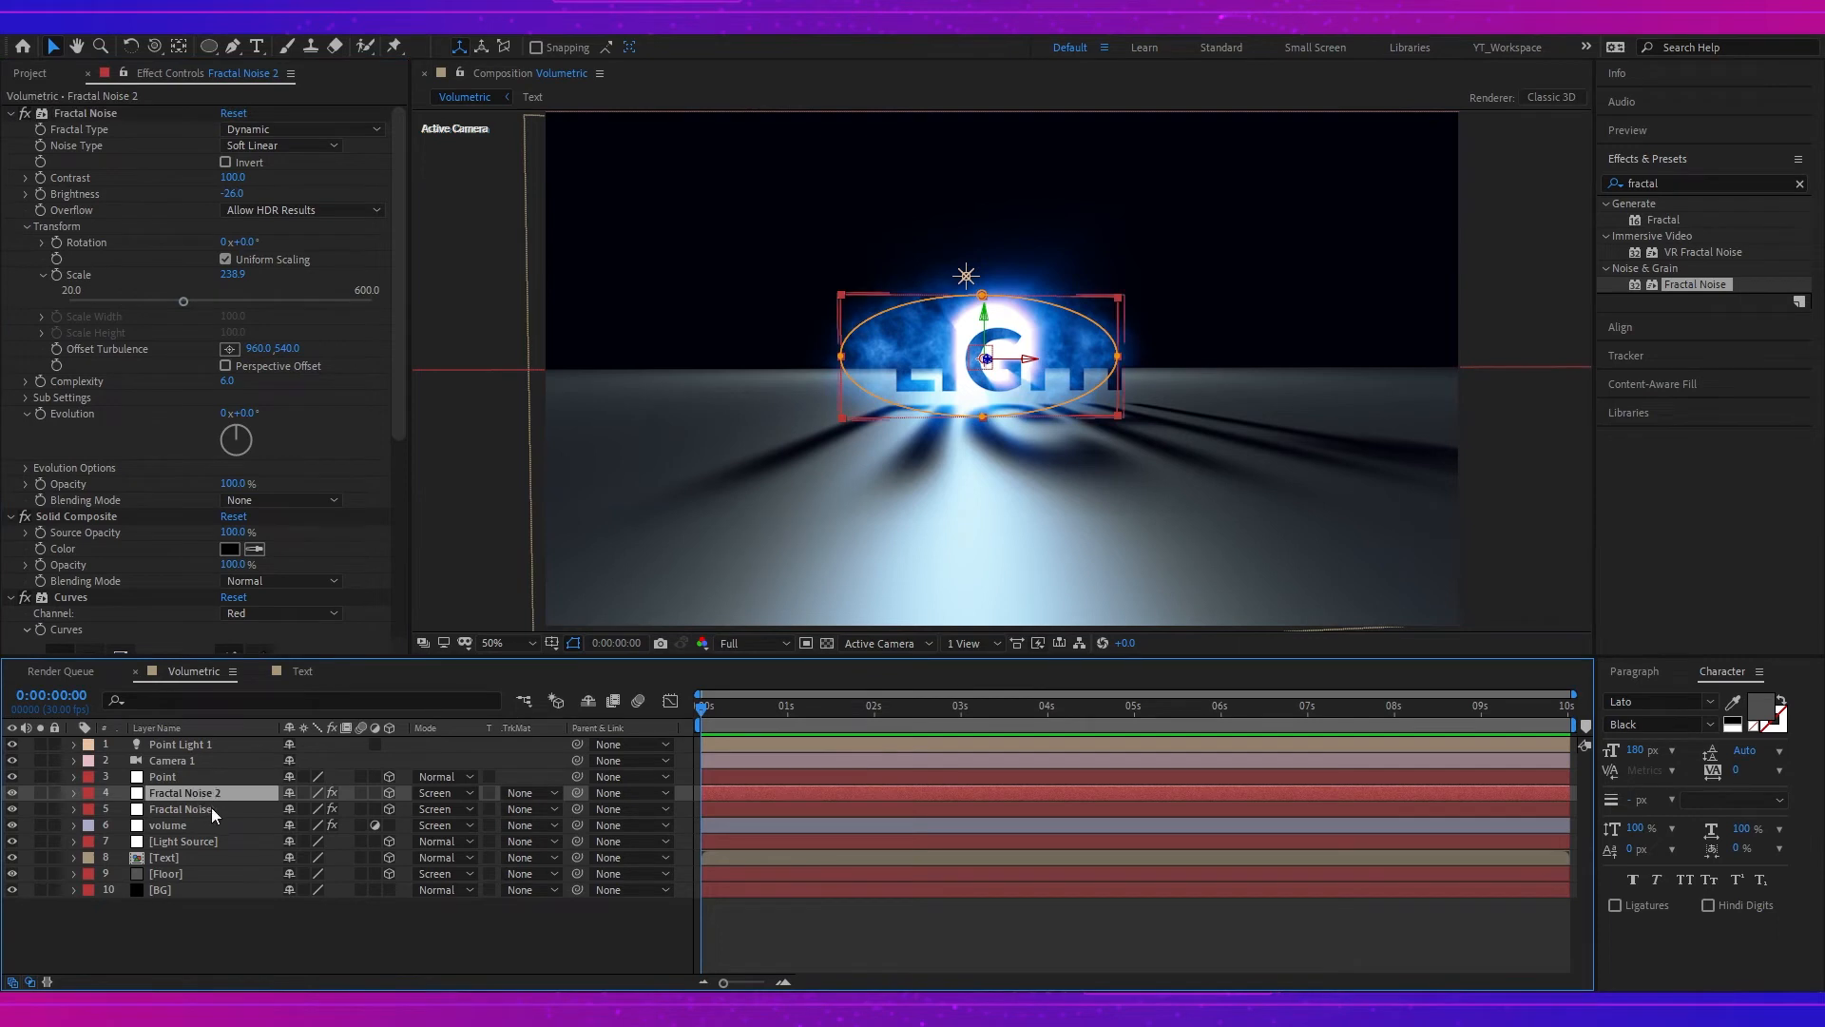
{"action": "key", "text": "s"}
{"action": "left_click_drag", "start_coordinate": [378, 808], "coordinate": [418, 808]}
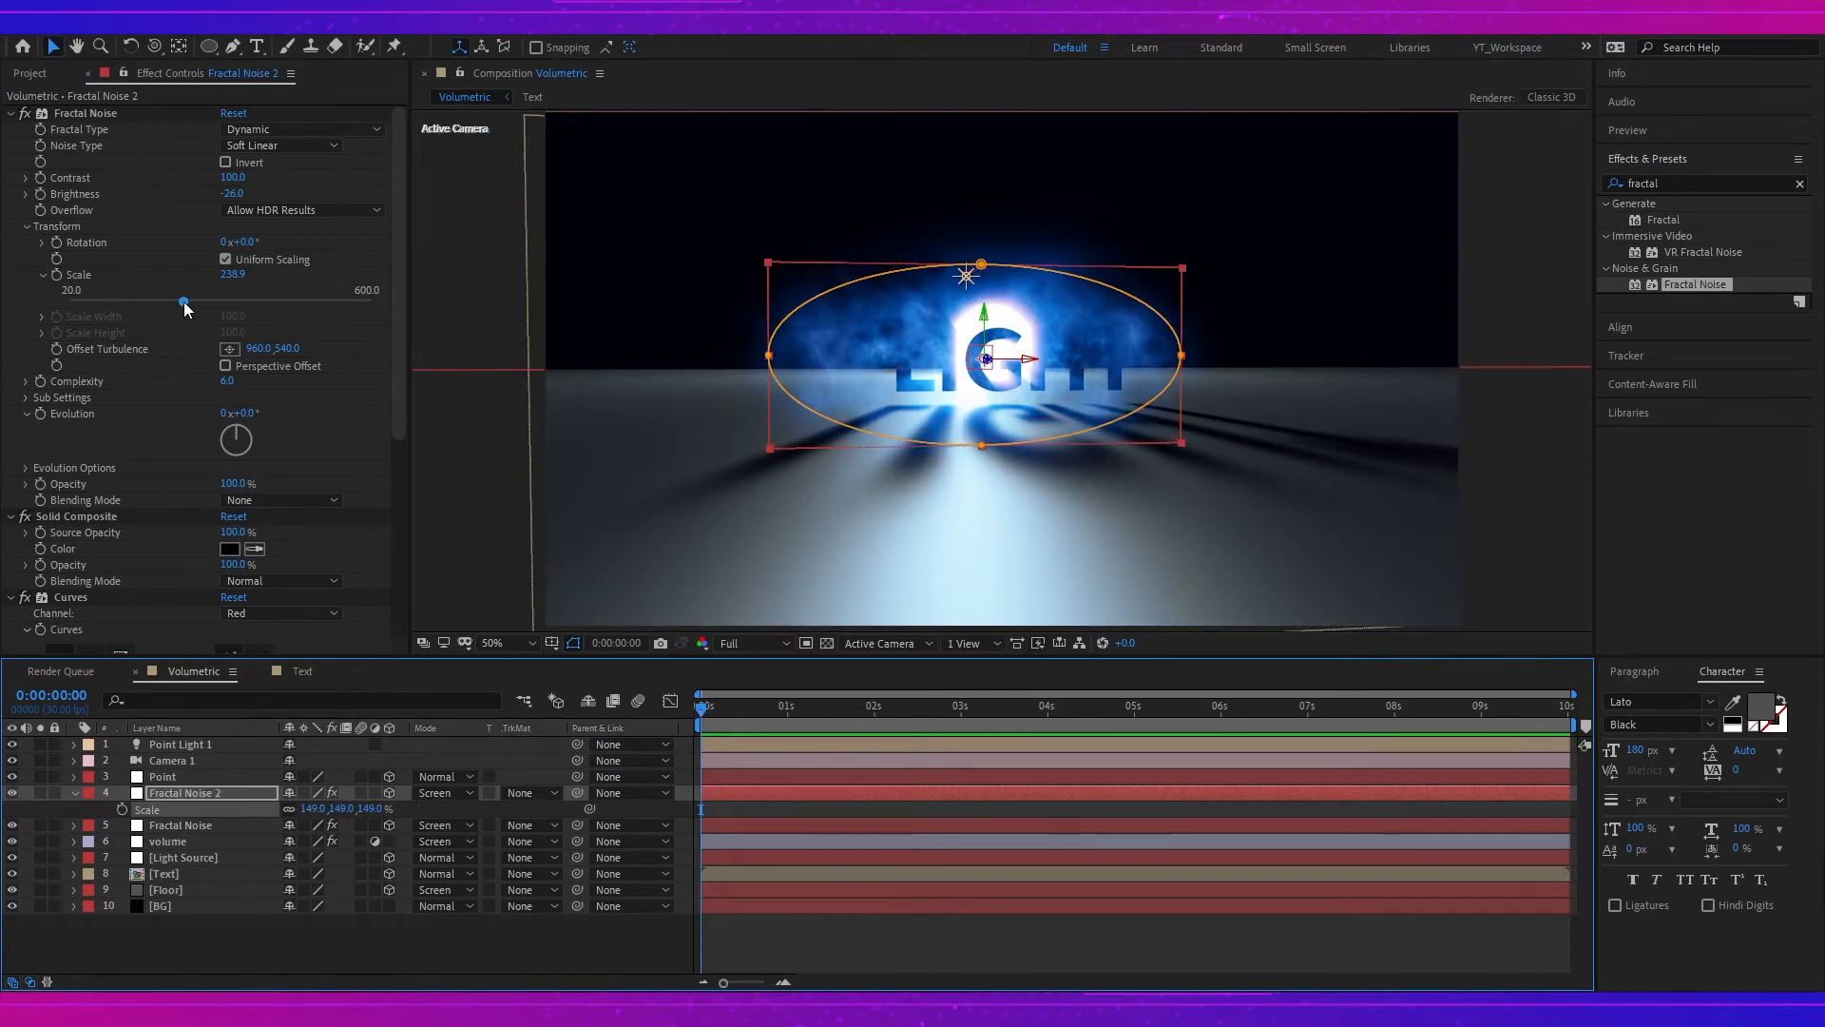
{"action": "left_click_drag", "start_coordinate": [184, 301], "coordinate": [197, 298]}
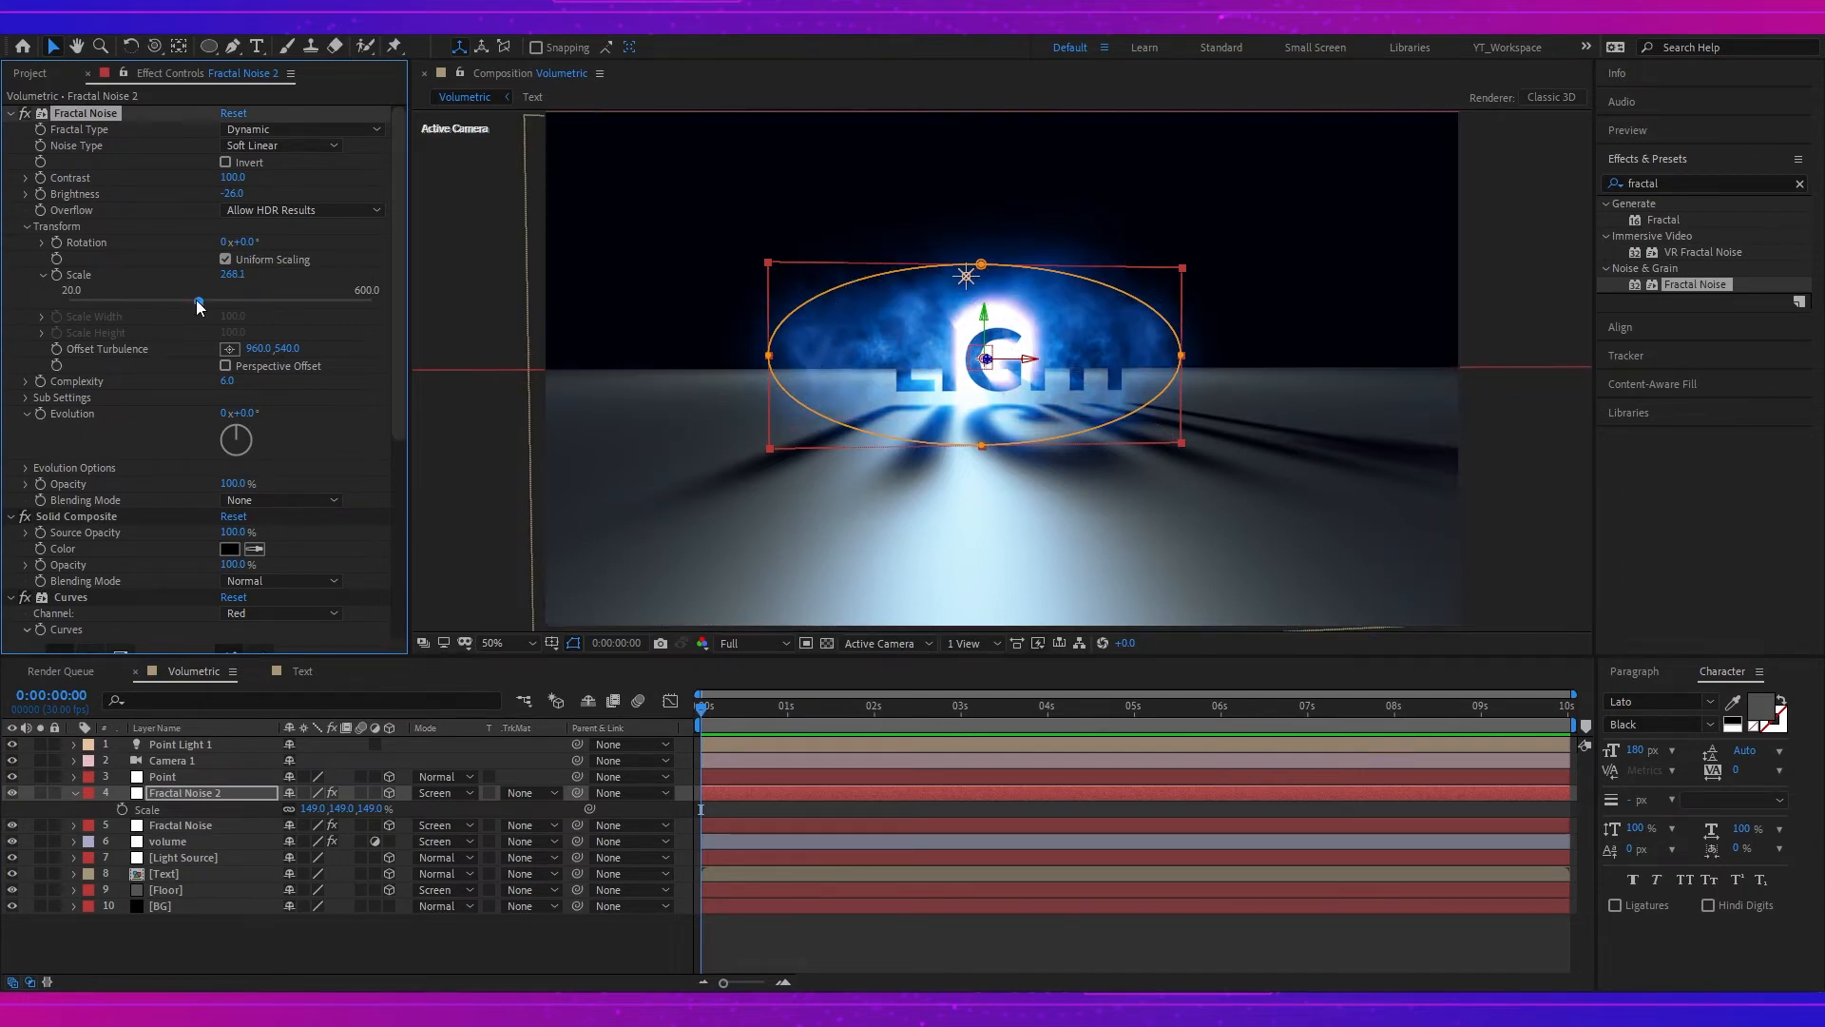
{"action": "left_click_drag", "start_coordinate": [200, 302], "coordinate": [203, 301]}
- Push the Fractal Noise 2 layer farther back to a Z position of 955.5
{"action": "key", "text": "p"}
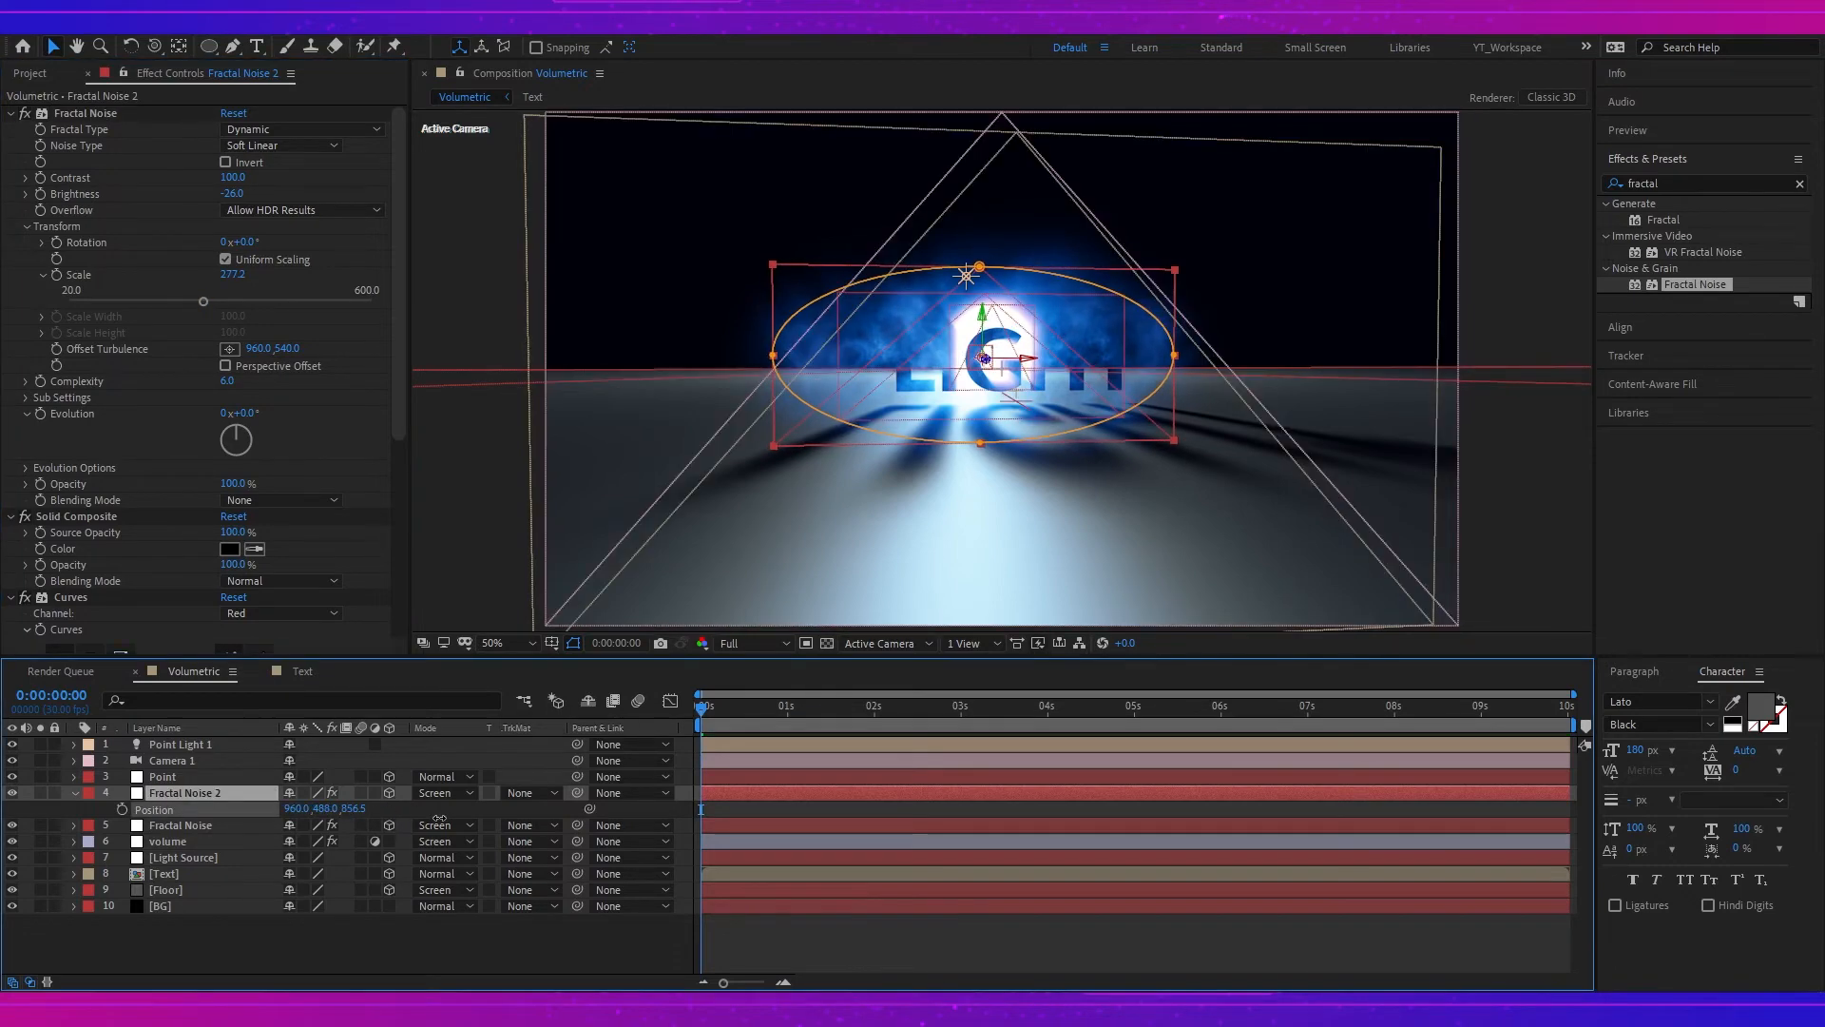
{"action": "left_click_drag", "start_coordinate": [485, 825], "coordinate": [554, 826]}
{"action": "key", "text": "c"}
{"action": "left_click_drag", "start_coordinate": [1055, 404], "coordinate": [948, 376]}
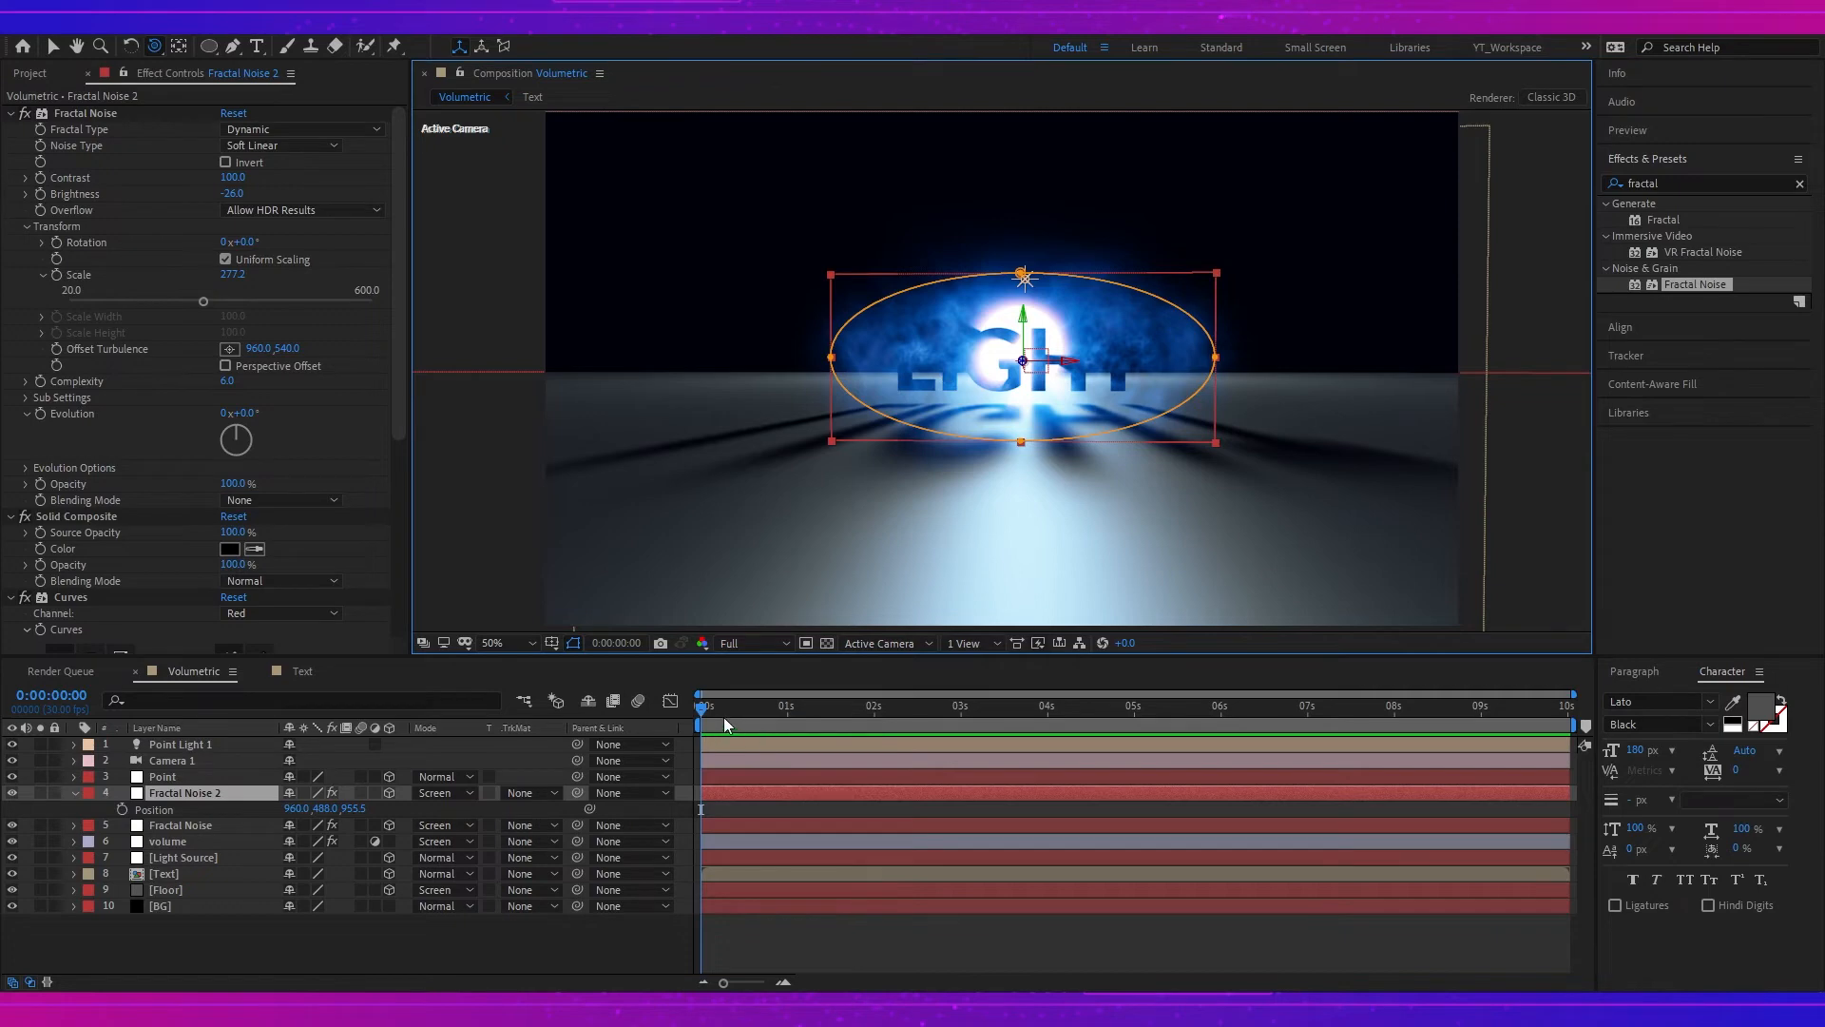
{"action": "left_click", "coordinate": [73, 793]}
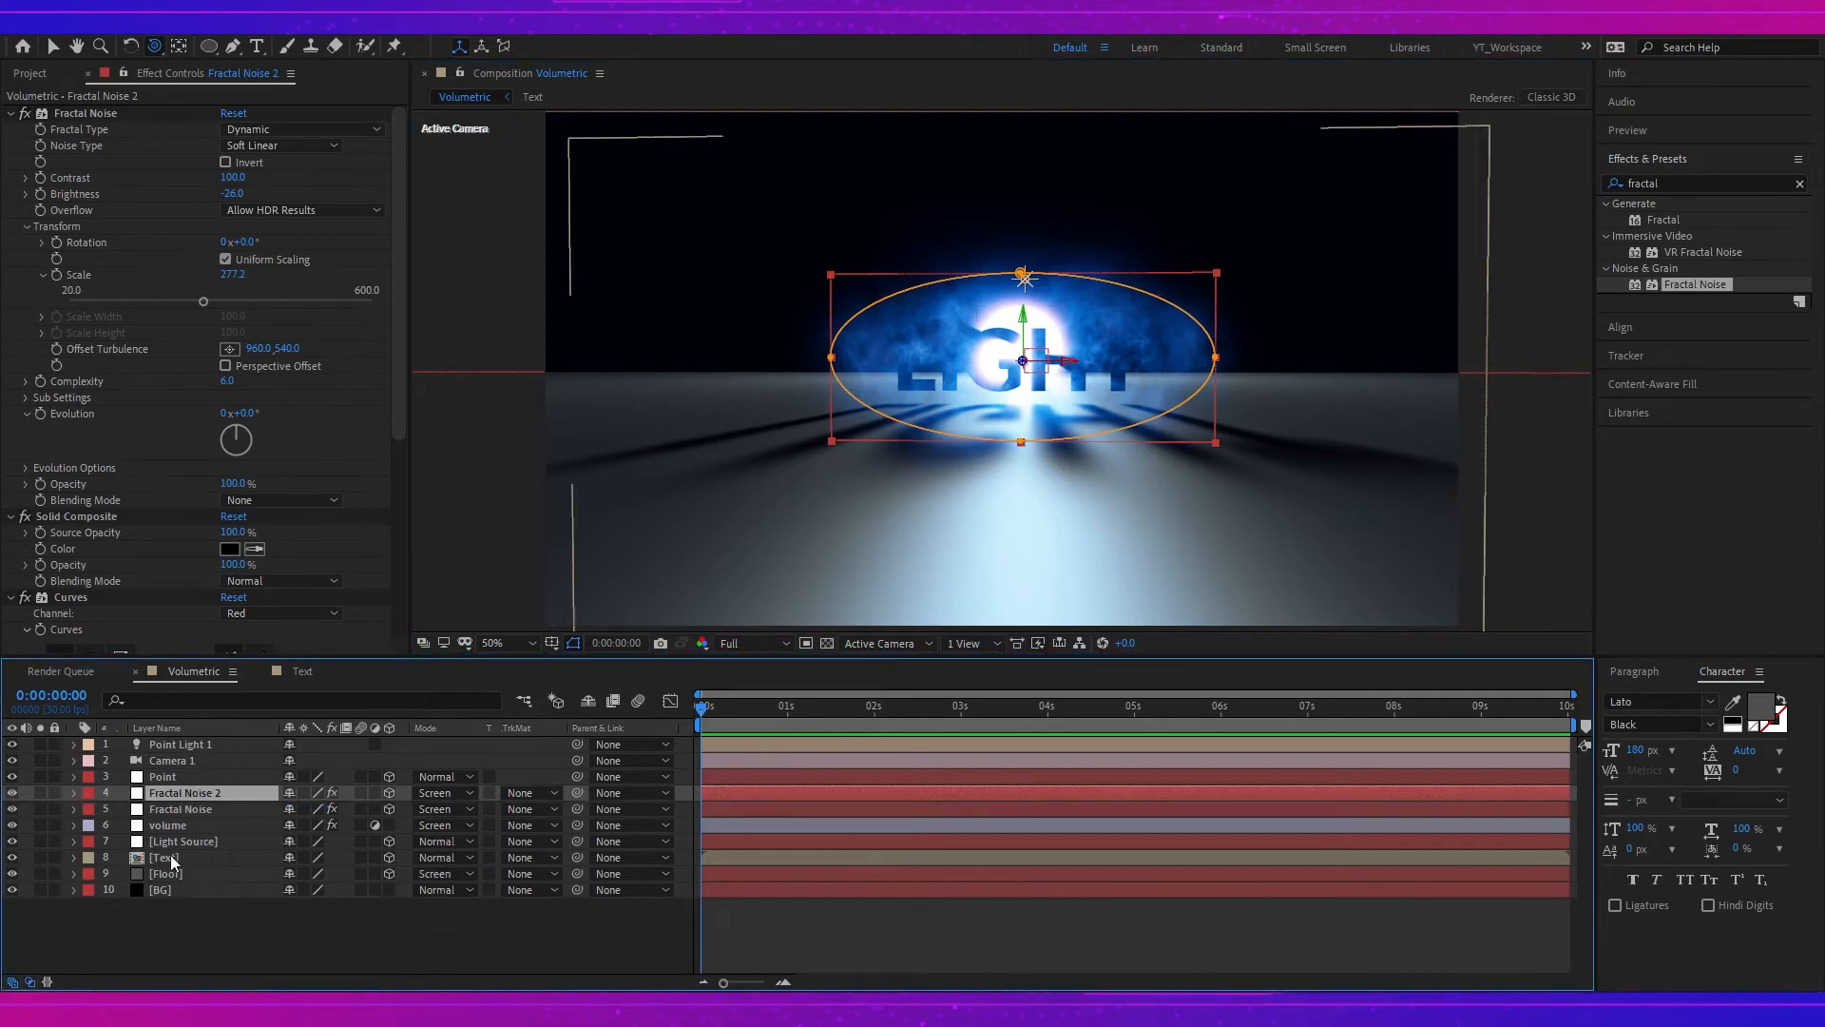
- Duplicate the Text layer and move the copy above all other layers
{"action": "left_click", "coordinate": [186, 859]}
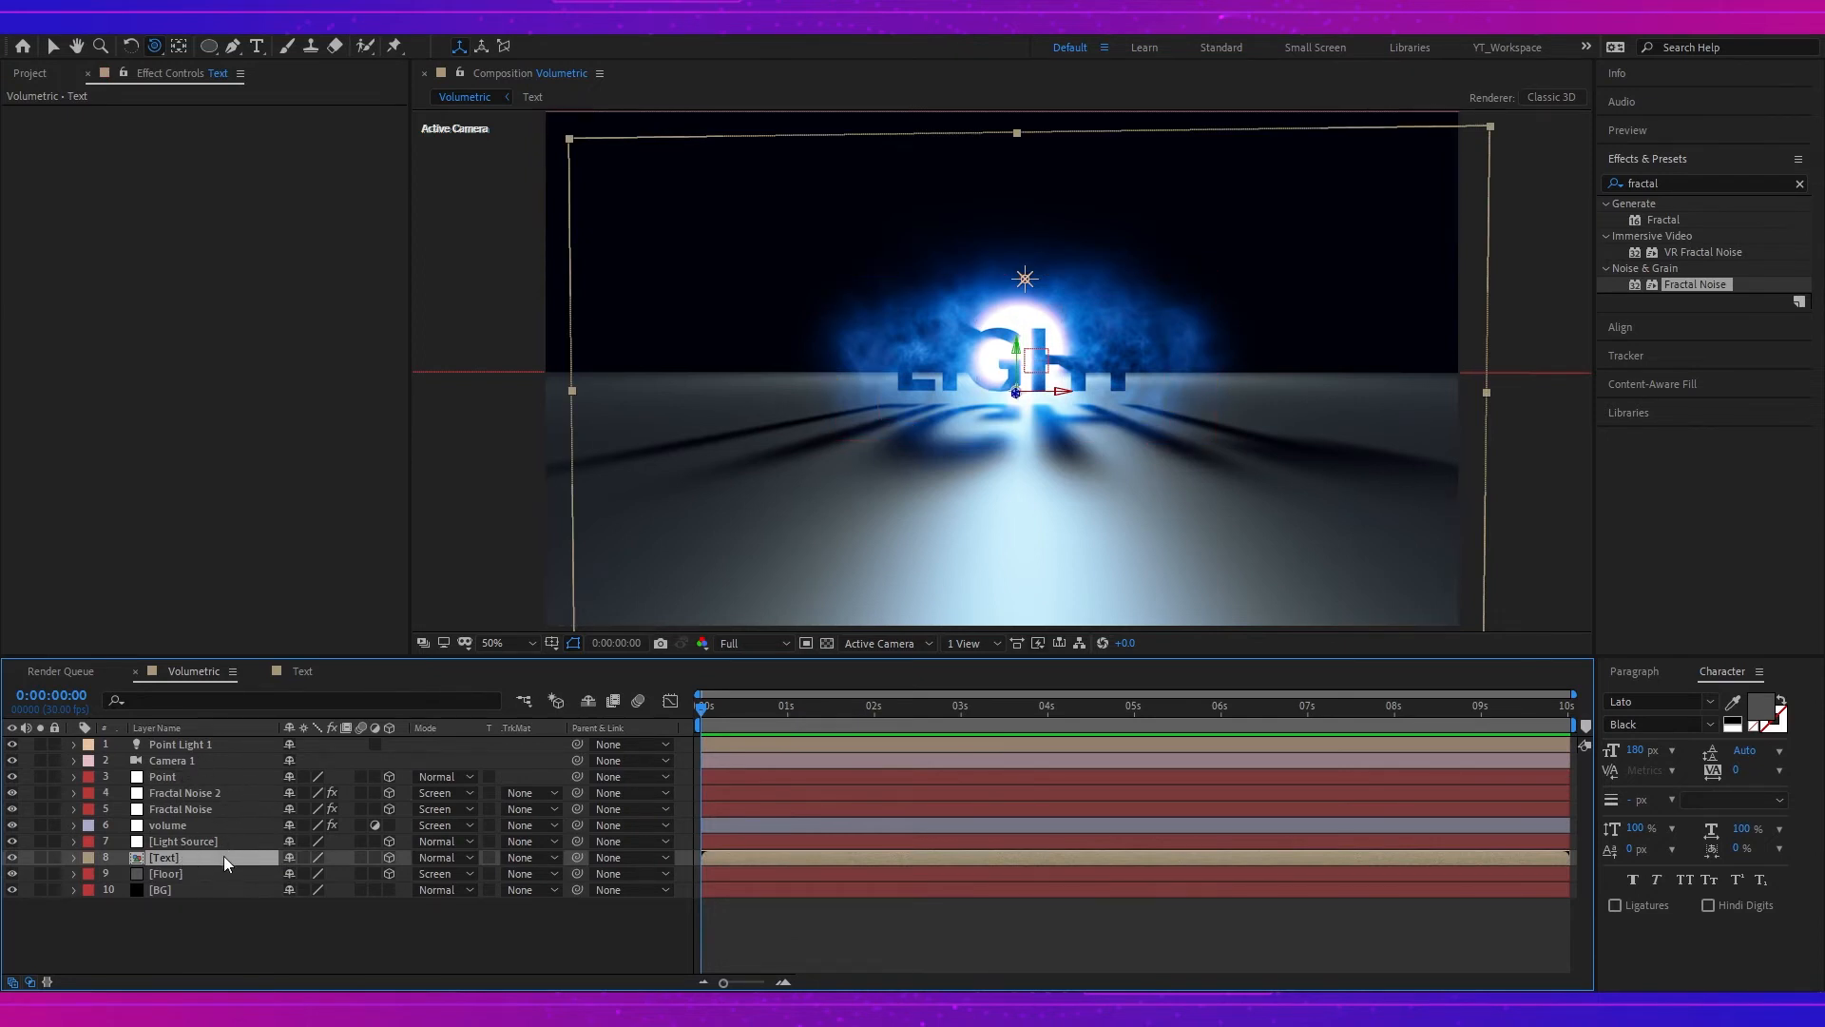
{"action": "key", "text": "ctrl+d"}
{"action": "left_click_drag", "start_coordinate": [179, 856], "coordinate": [187, 737]}
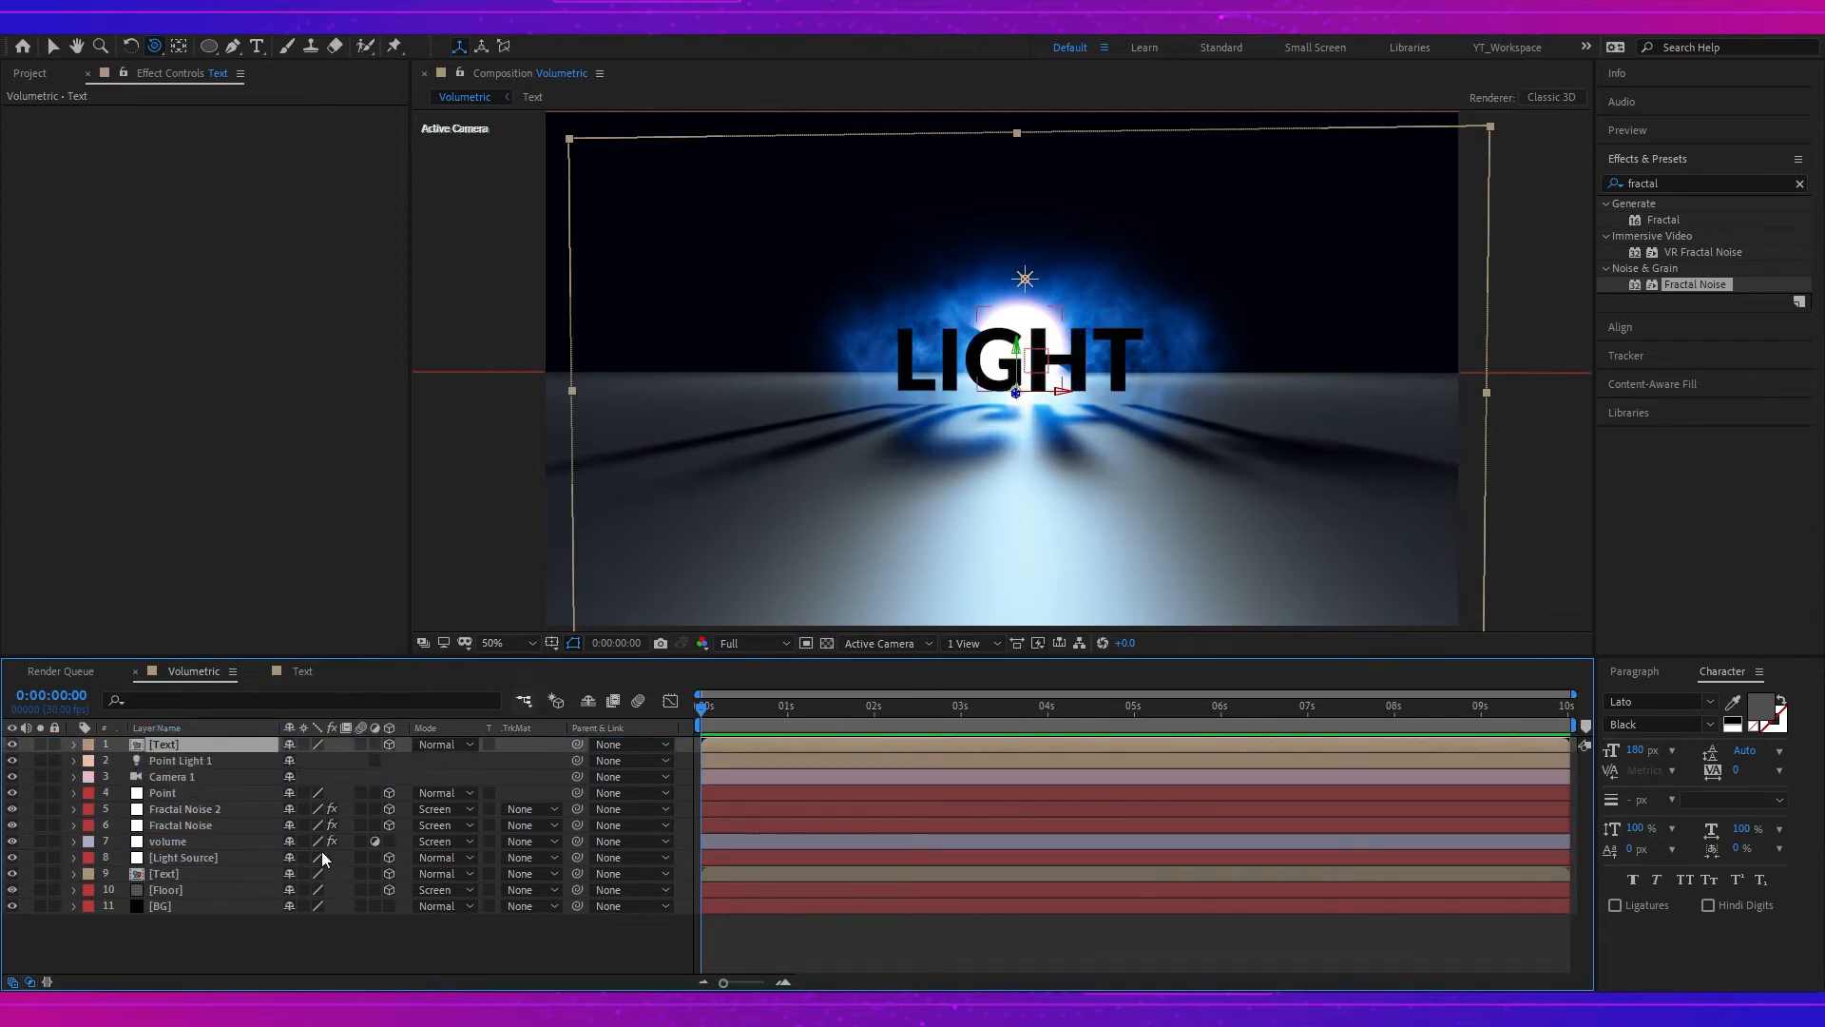
- Turn off Casts Shadows and Accepts Lights in the material options of the topmost Text layer
{"action": "key", "text": "a"}
{"action": "key", "text": "a"}
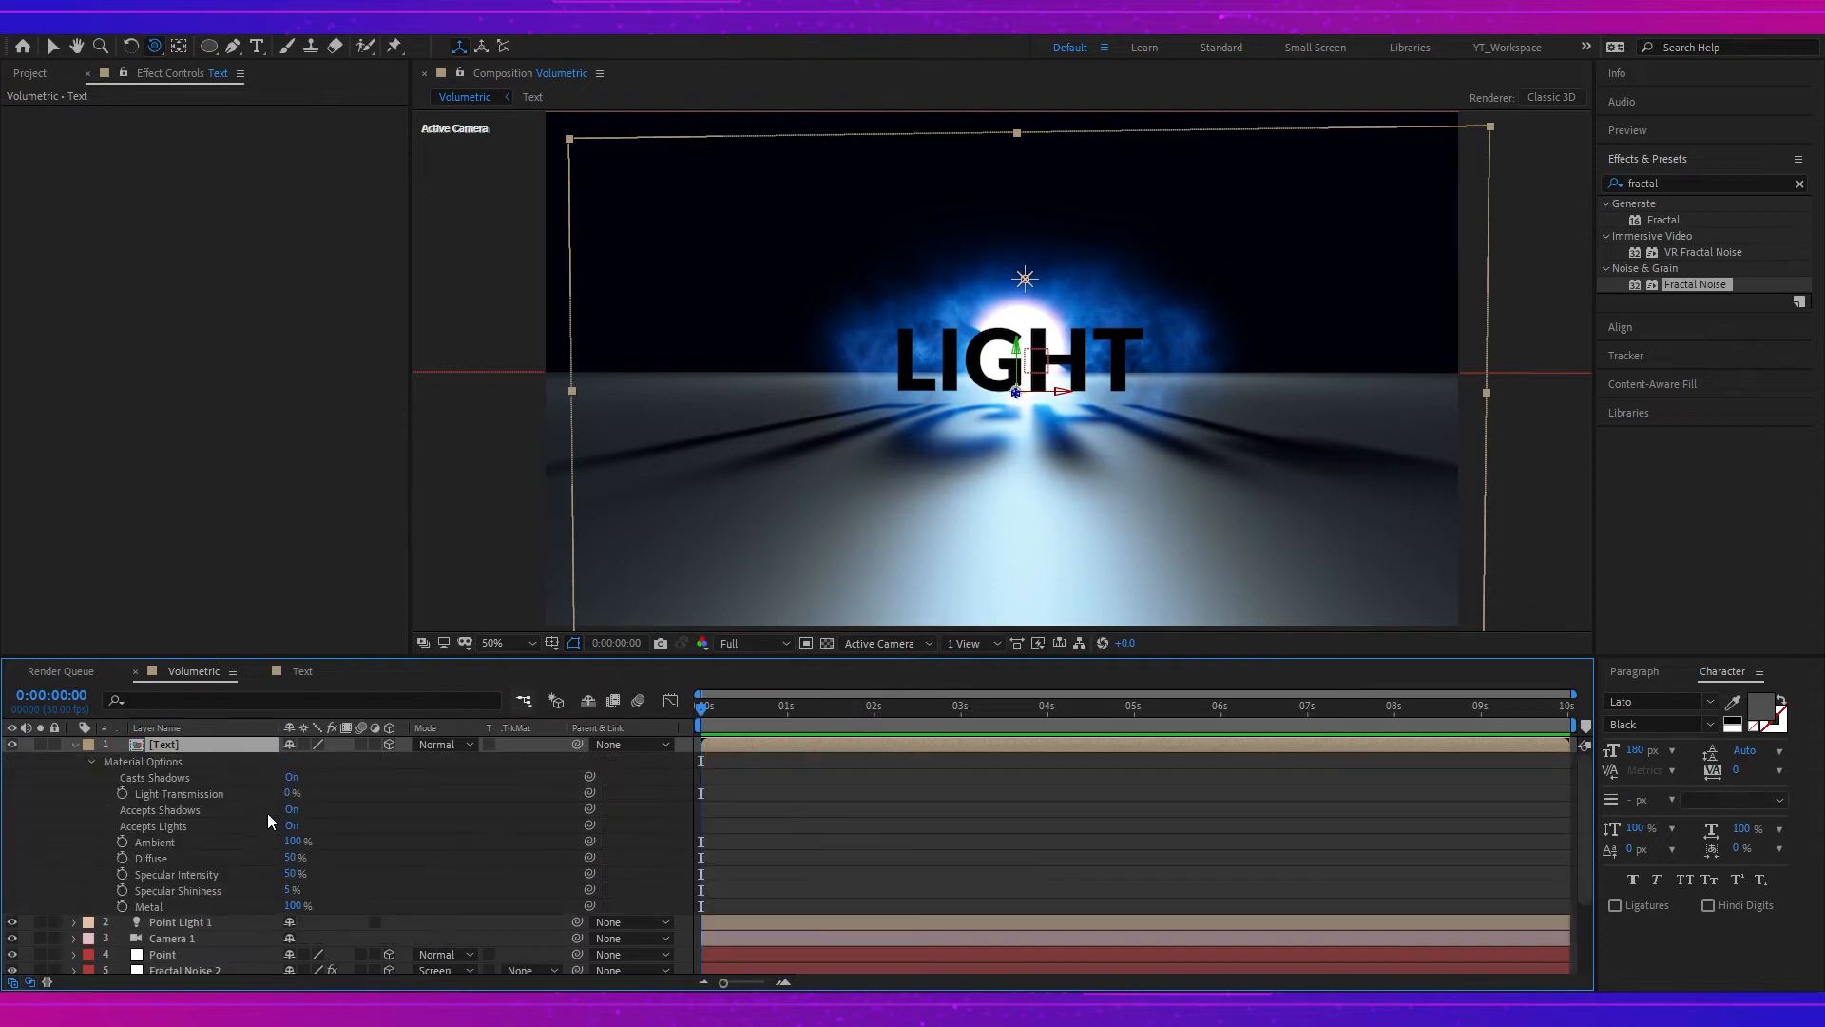
{"action": "left_click", "coordinate": [292, 777]}
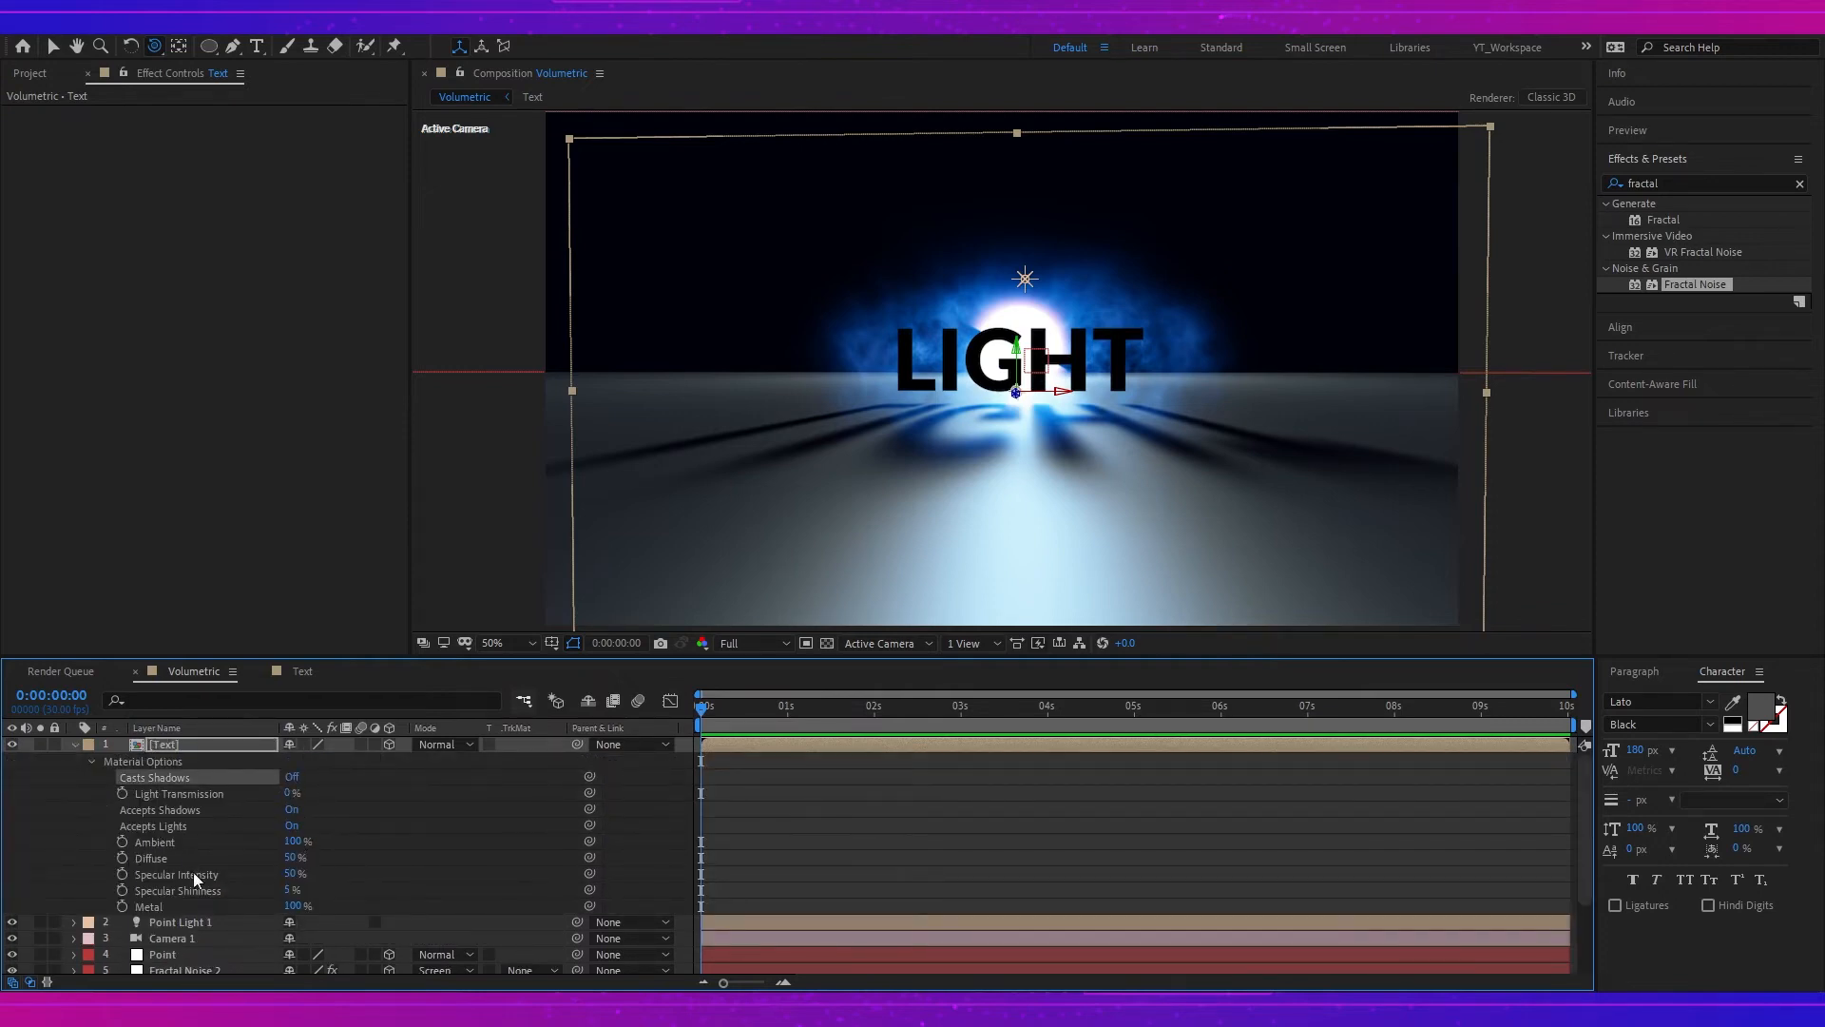
{"action": "left_click", "coordinate": [291, 825]}
- Darken the fill colour of the LIGHT text inside the Text composition to a near-black grey
{"action": "double_click", "coordinate": [207, 745]}
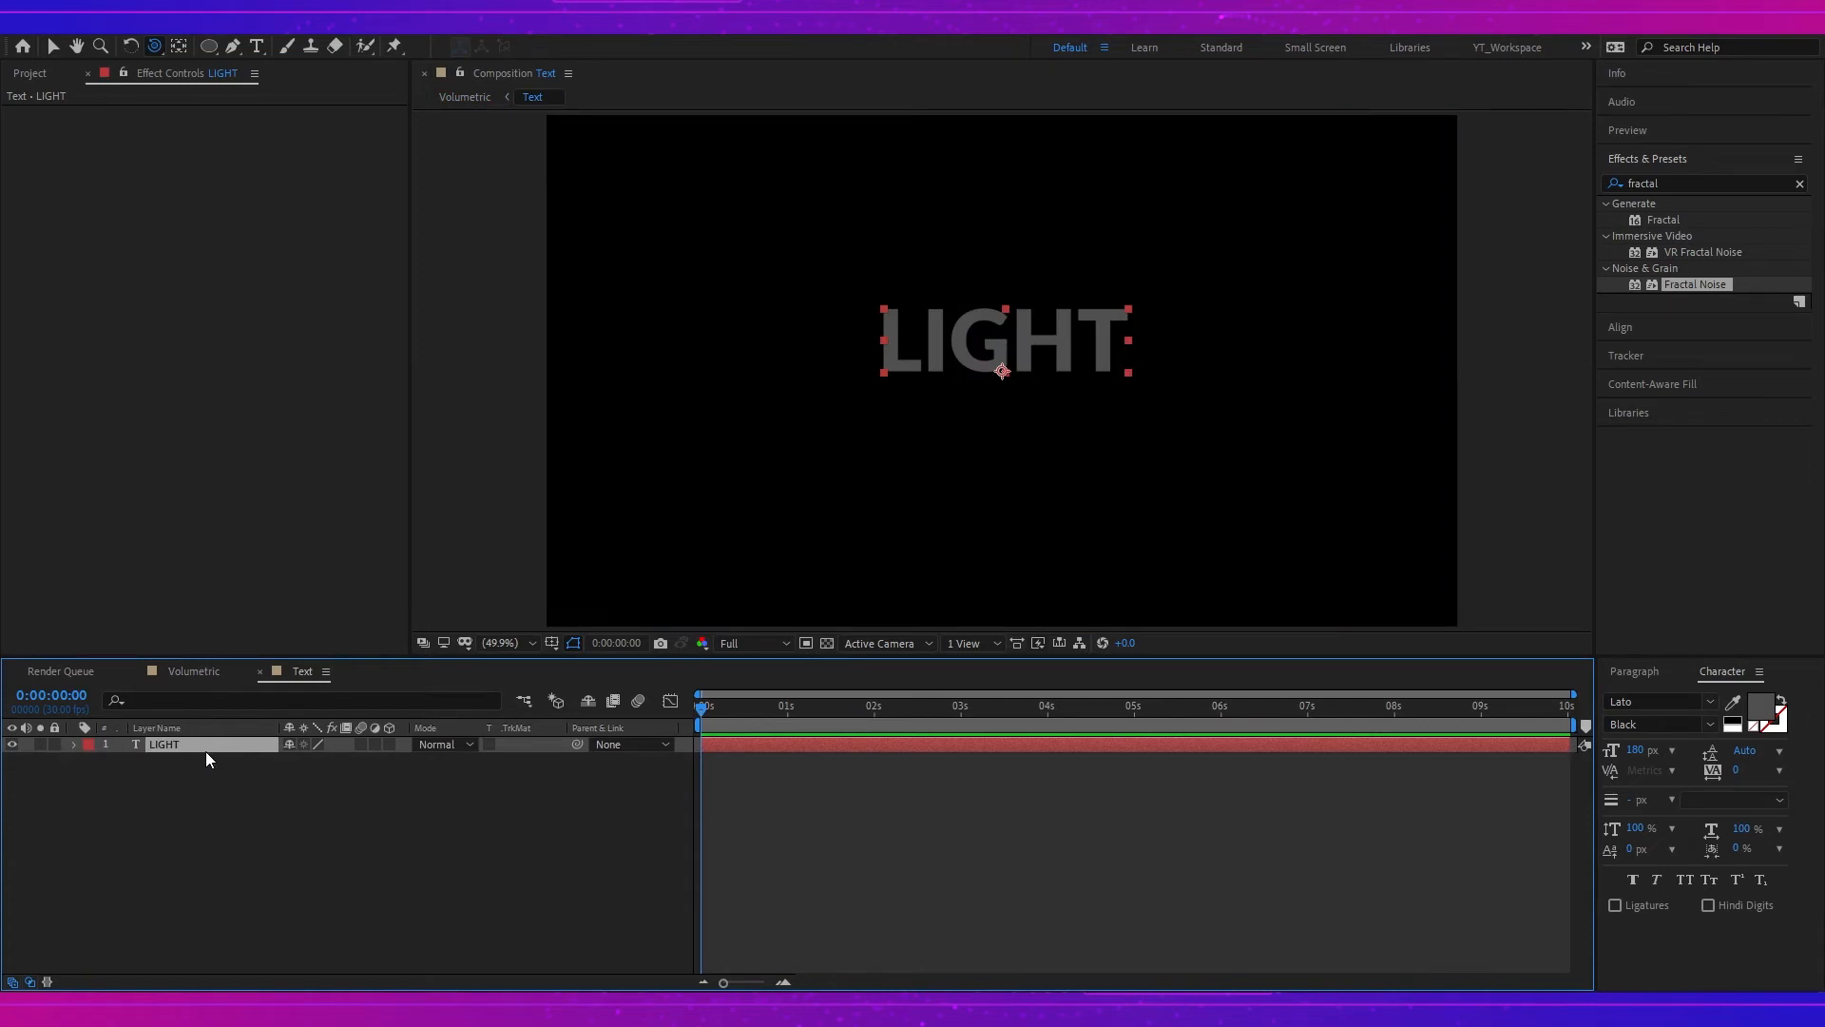
{"action": "left_click", "coordinate": [1759, 709]}
{"action": "left_click", "coordinate": [1211, 645]}
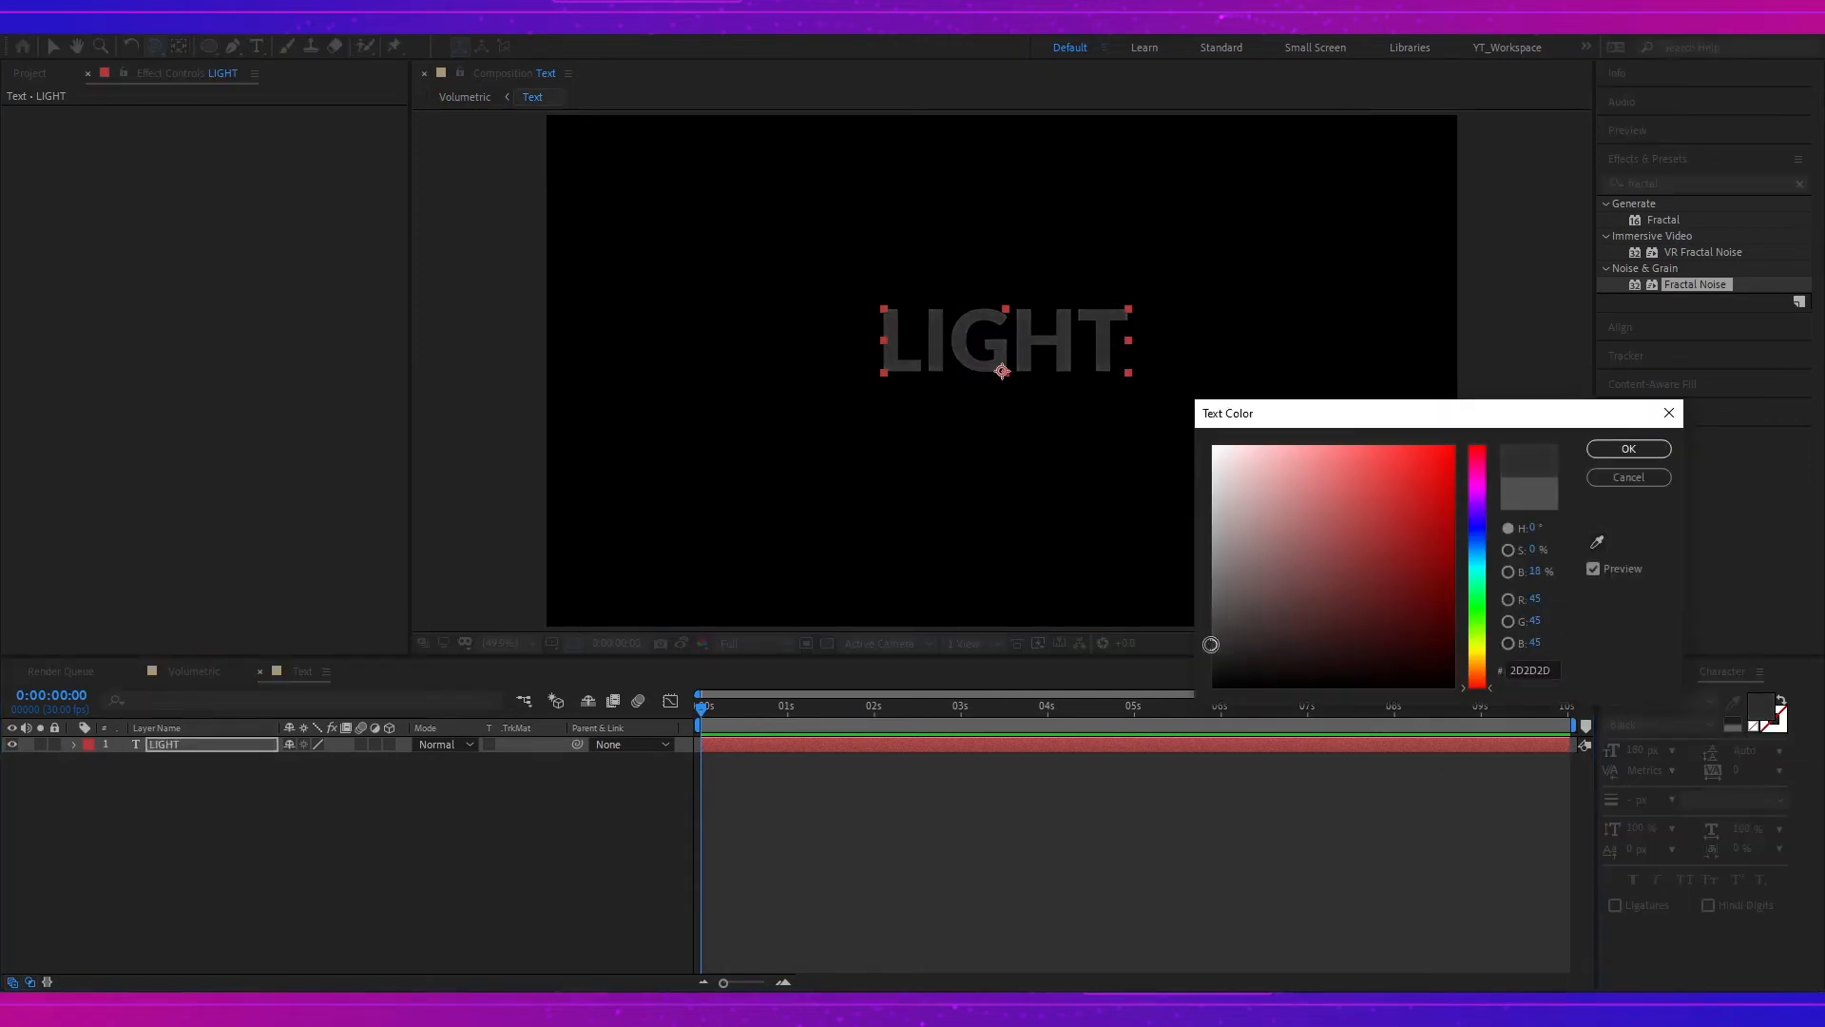
{"action": "left_click_drag", "start_coordinate": [1212, 644], "coordinate": [1211, 672]}
{"action": "left_click", "coordinate": [1629, 449]}
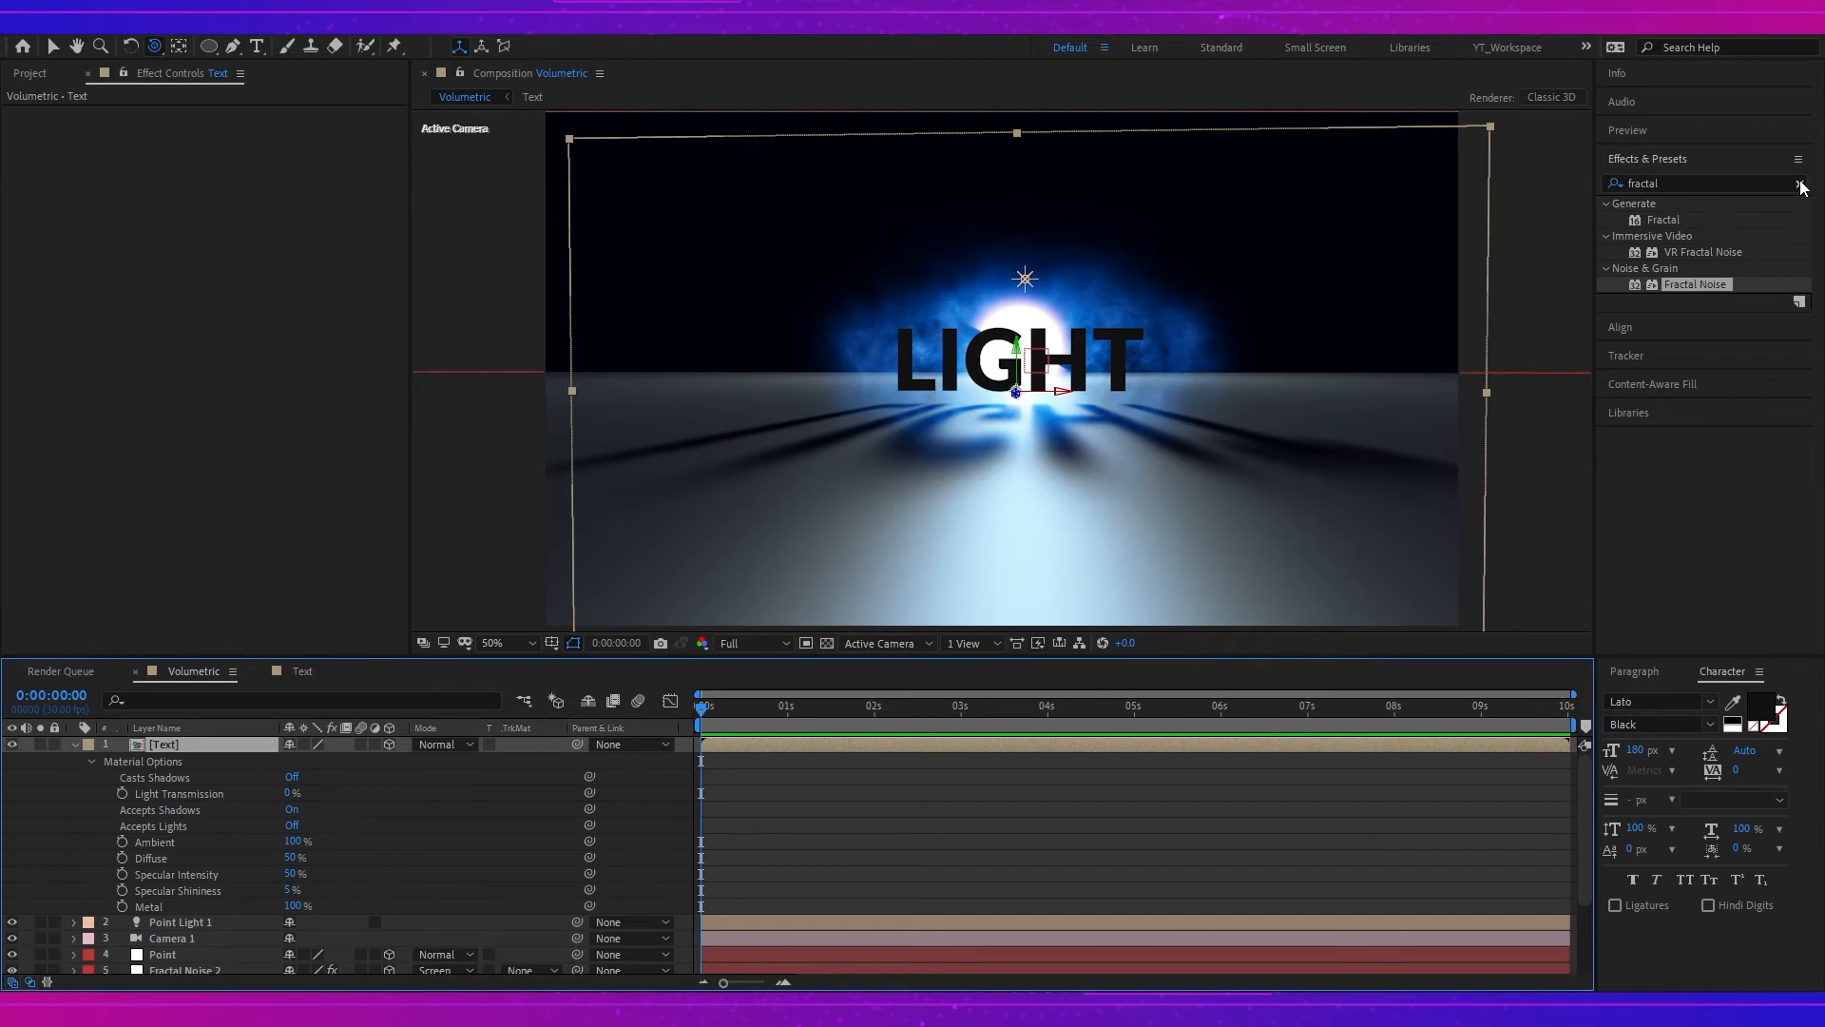
- Find the Bevel Alpha effect and apply it to the topmost Text layer in the Volumetric composition
{"action": "left_click", "coordinate": [1802, 185]}
{"action": "left_click", "coordinate": [1718, 181]}
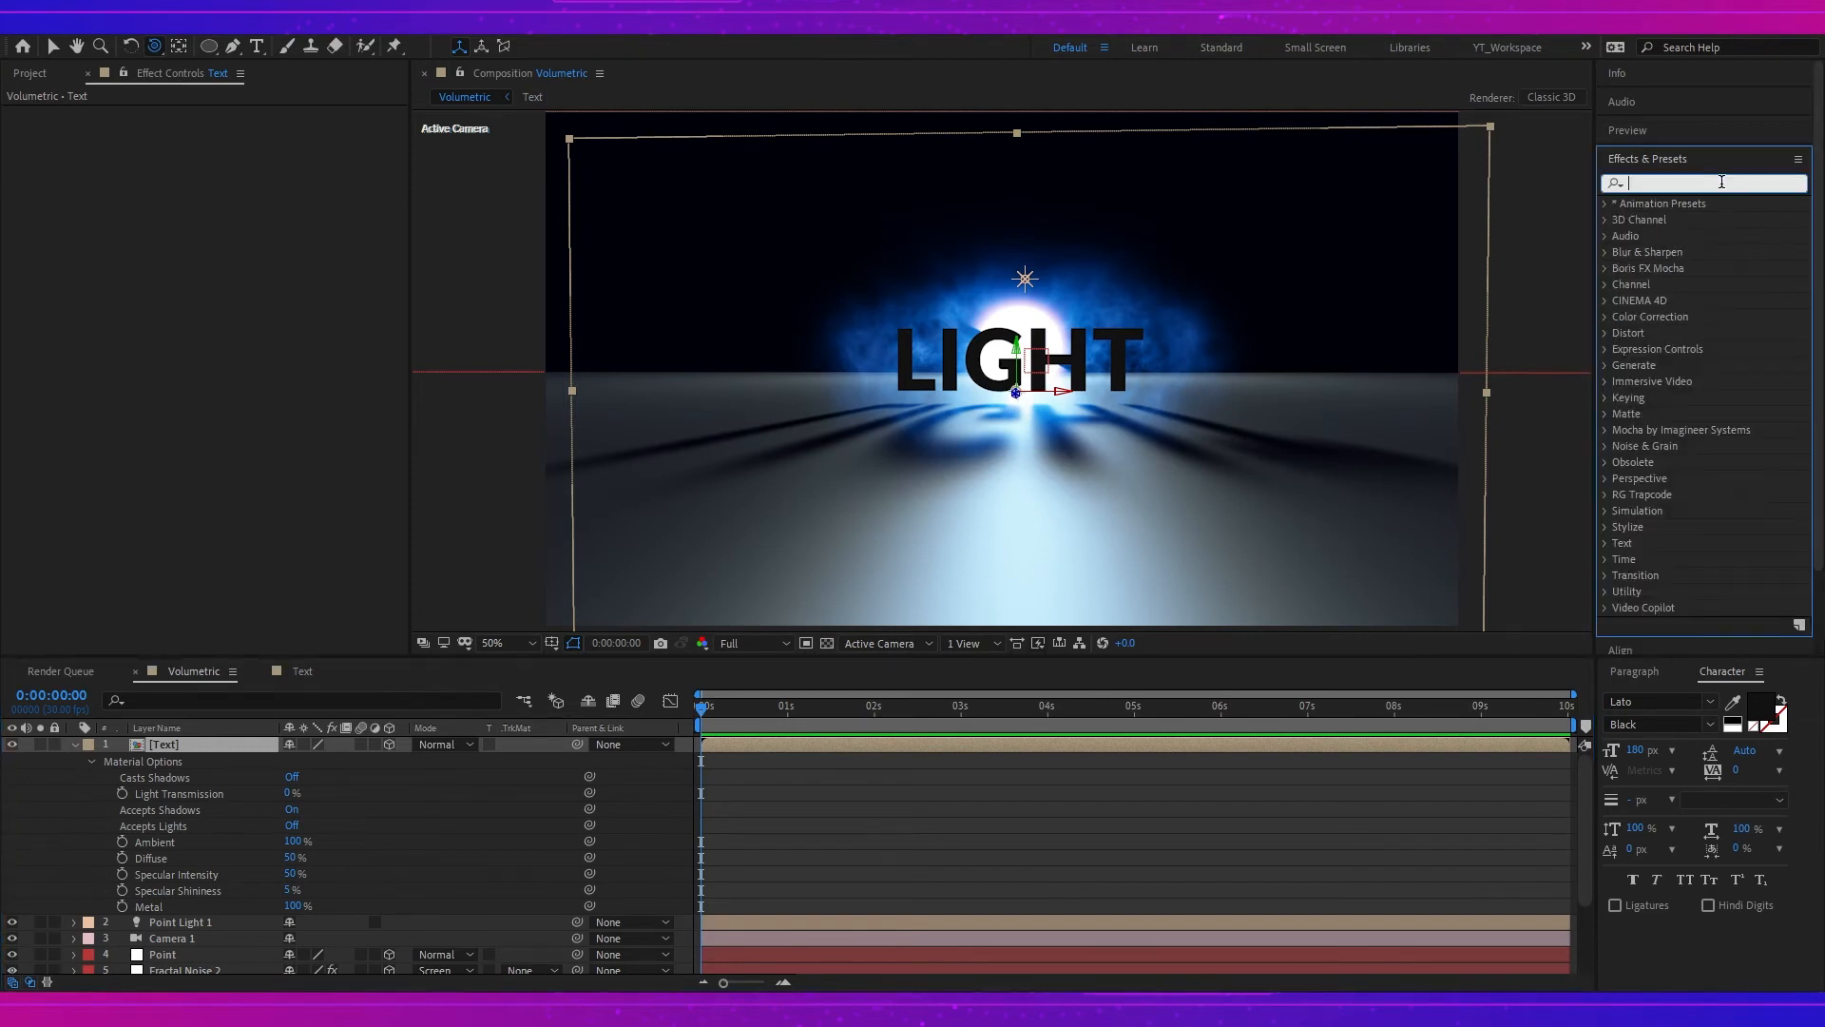
{"action": "type", "text": "bevel"}
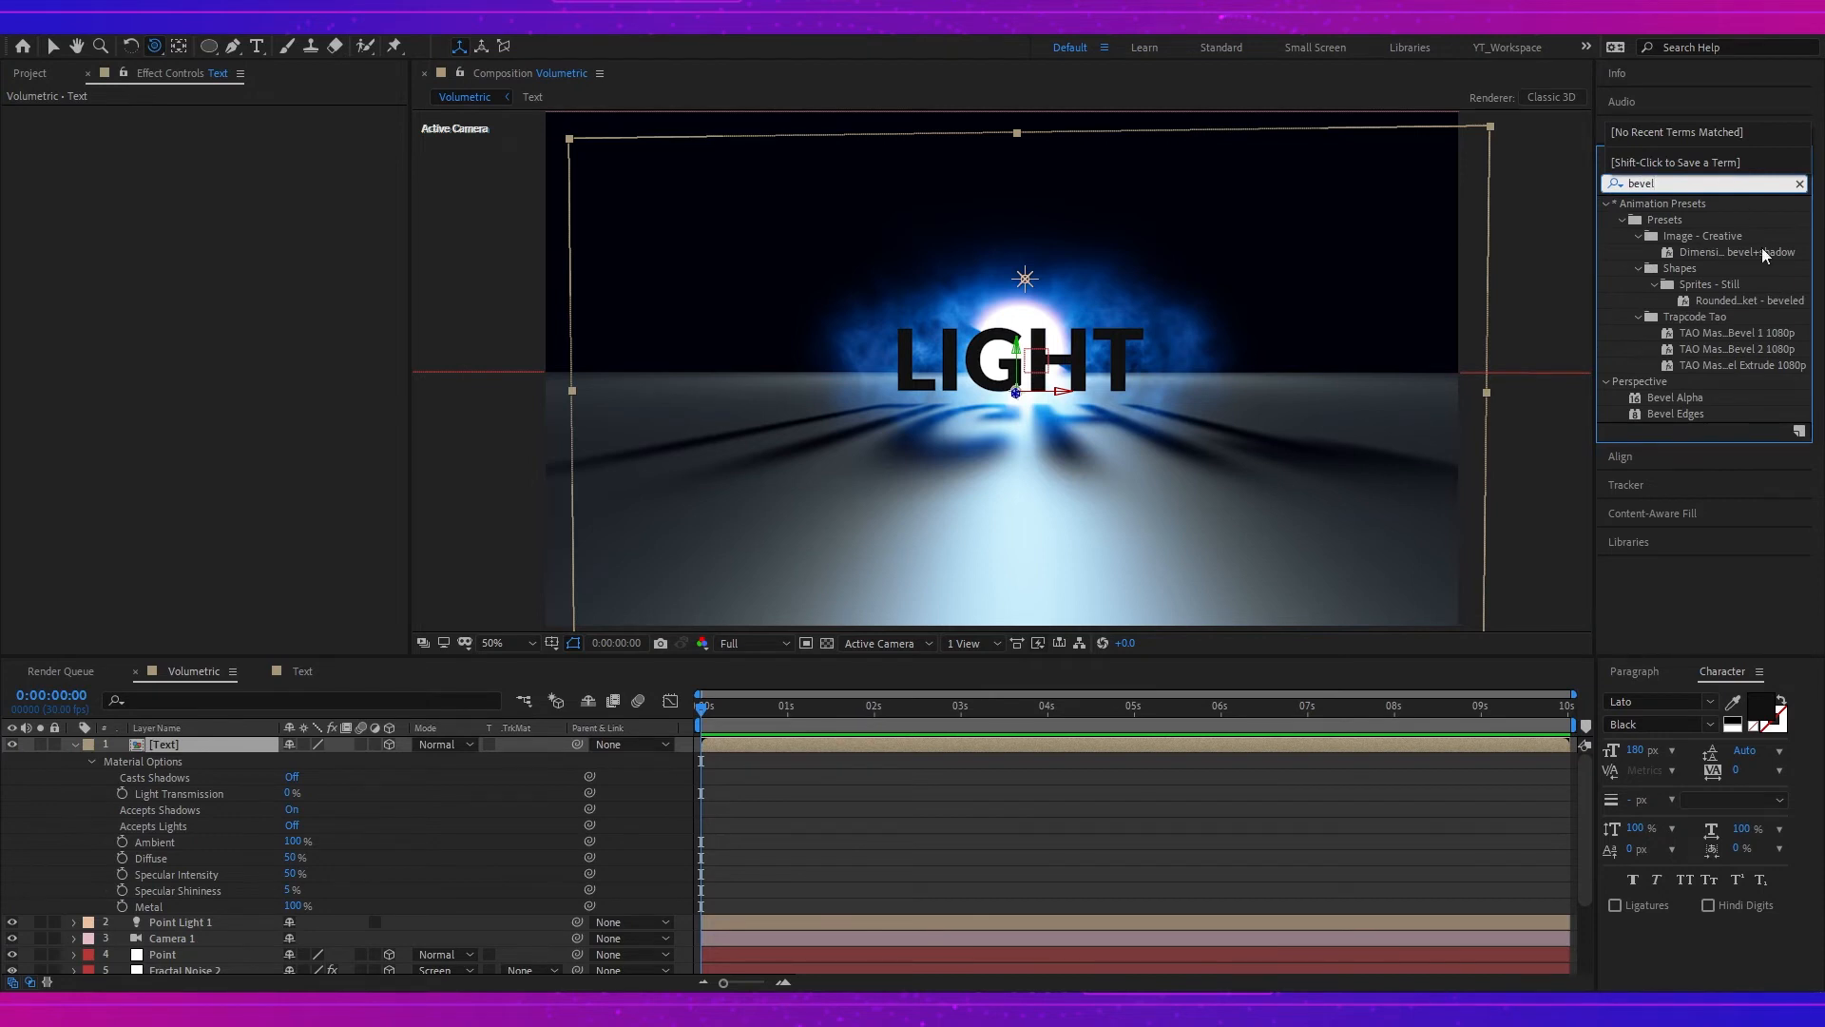
{"action": "left_click_drag", "start_coordinate": [1659, 398], "coordinate": [896, 570]}
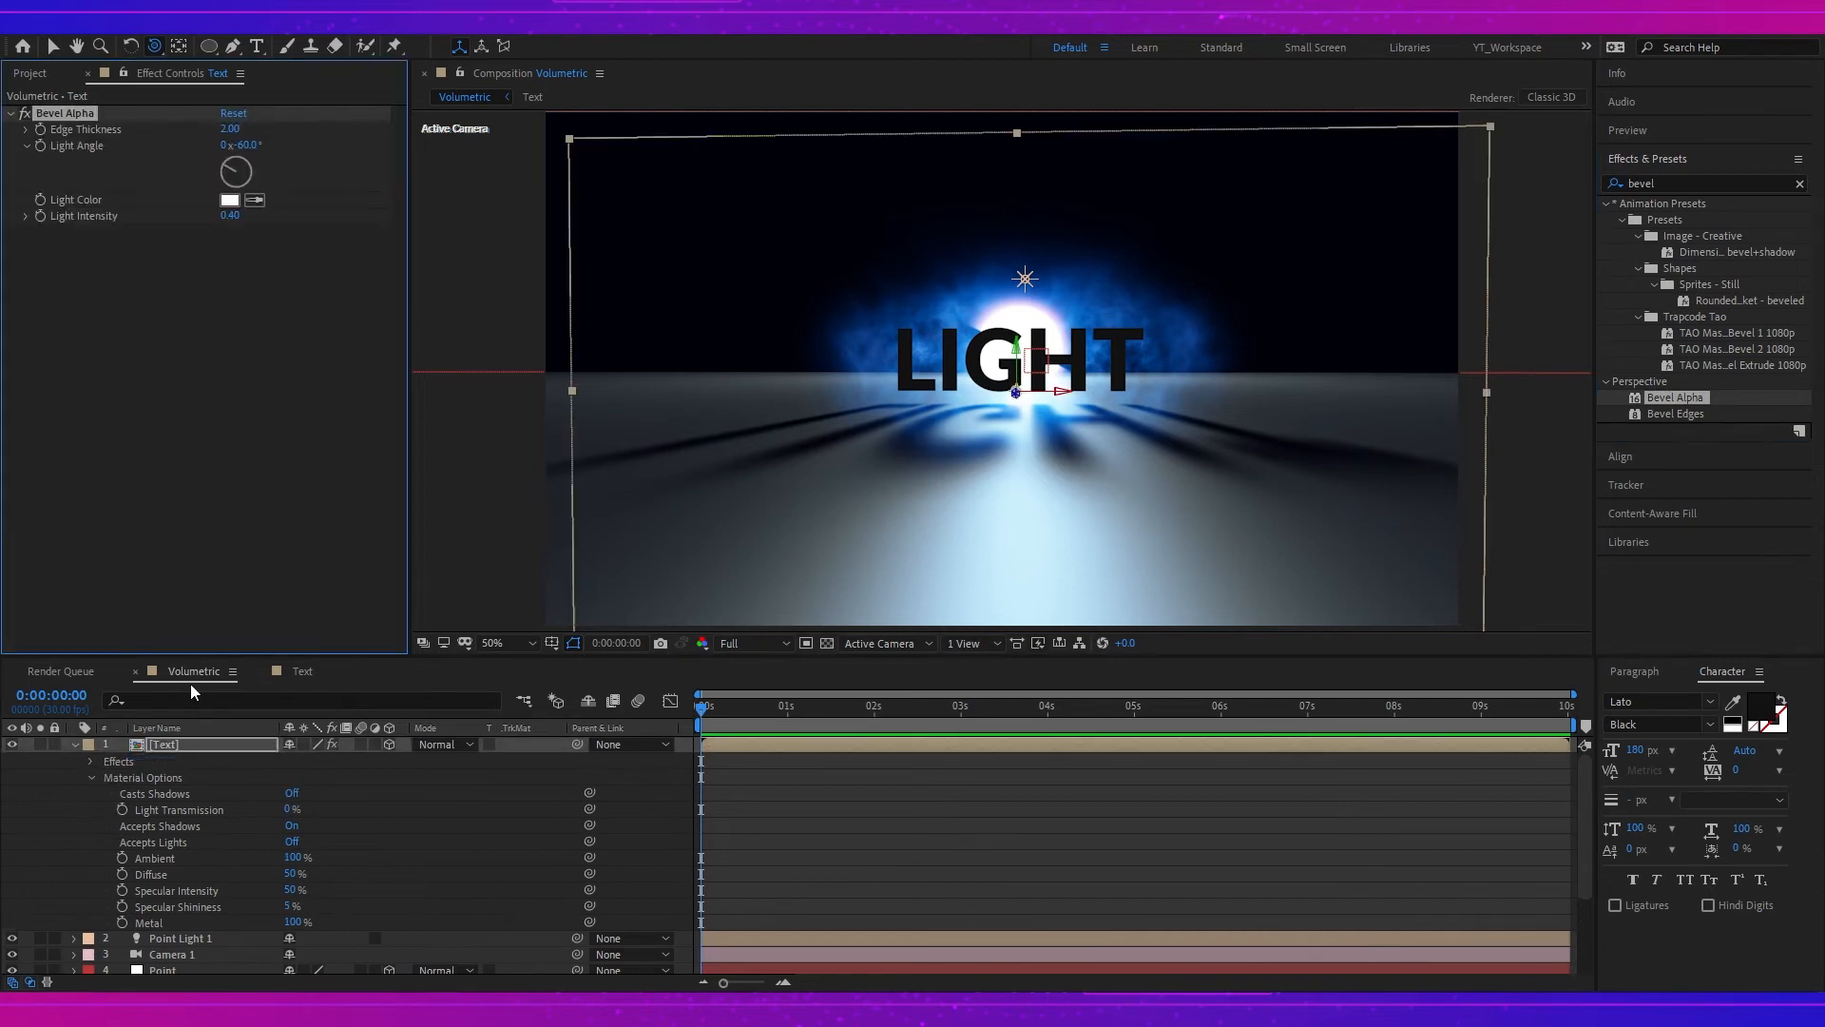
- Set the Bevel Alpha Light Intensity to 0.62 and its Light Angle to 48°
{"action": "key", "text": "v"}
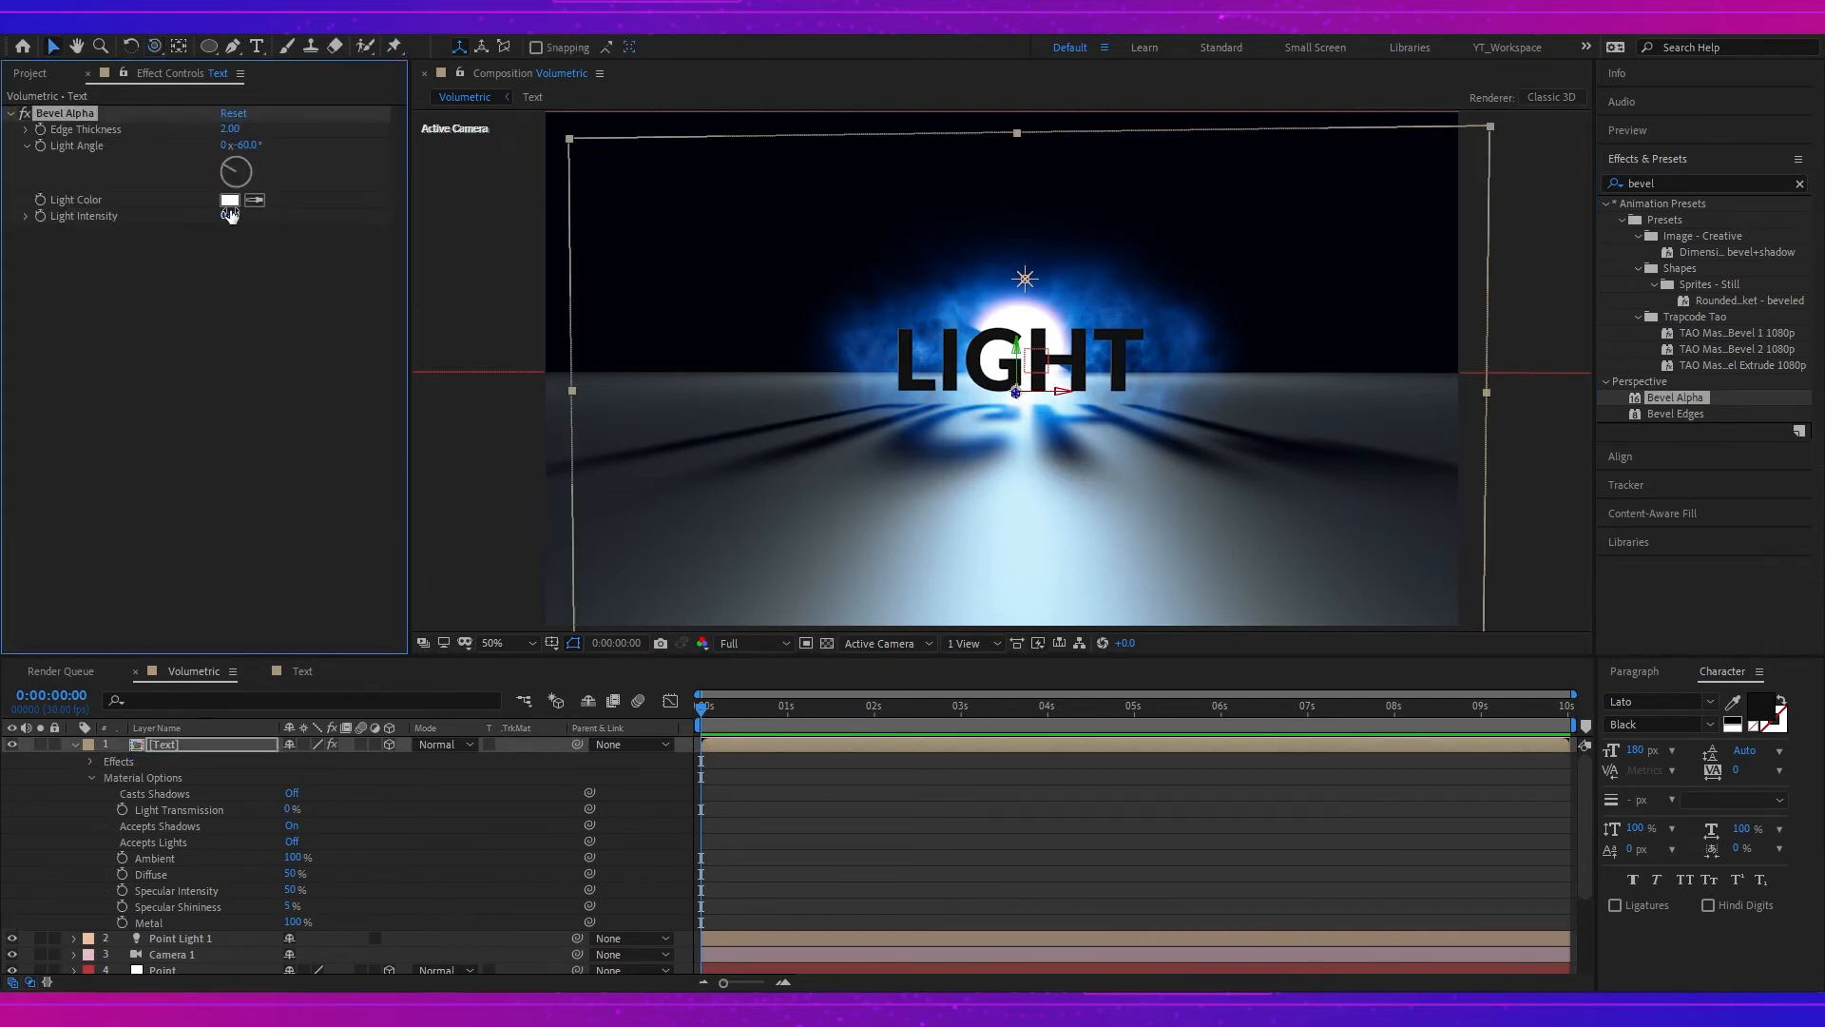
{"action": "left_click_drag", "start_coordinate": [229, 215], "coordinate": [253, 218]}
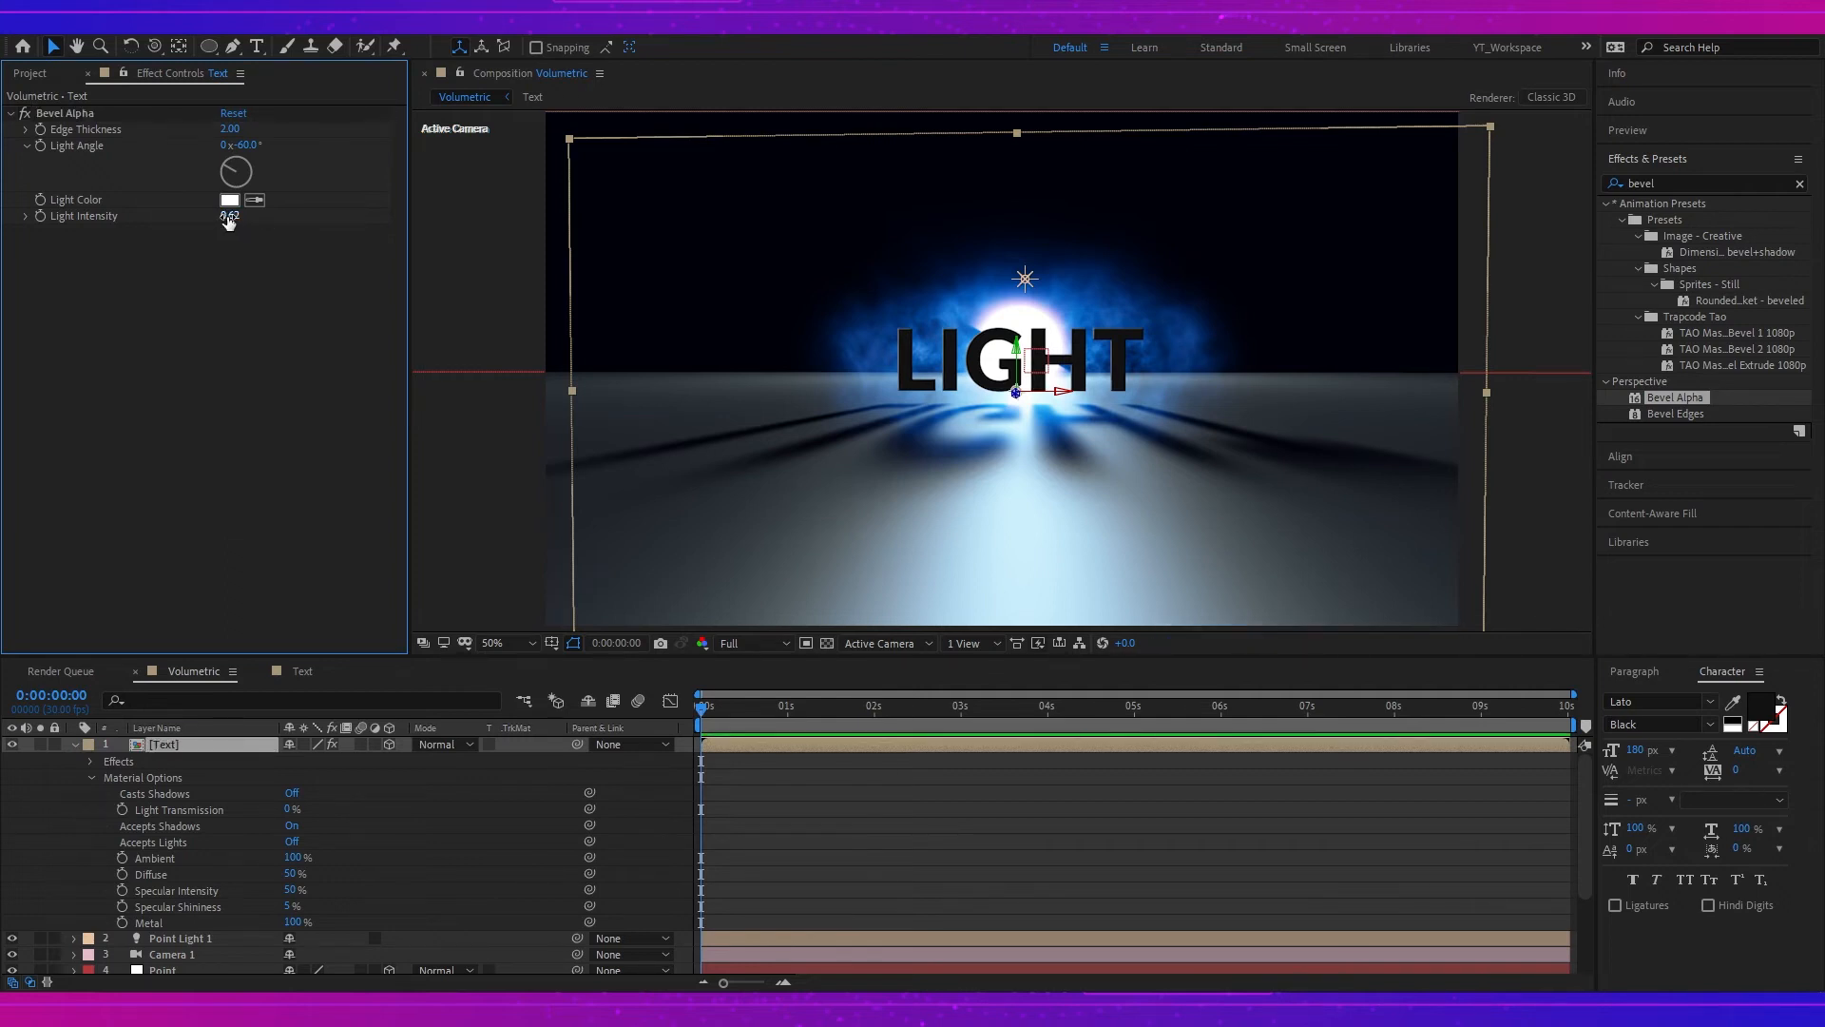
{"action": "left_click", "coordinate": [231, 216]}
{"action": "left_click_drag", "start_coordinate": [217, 182], "coordinate": [246, 172]}
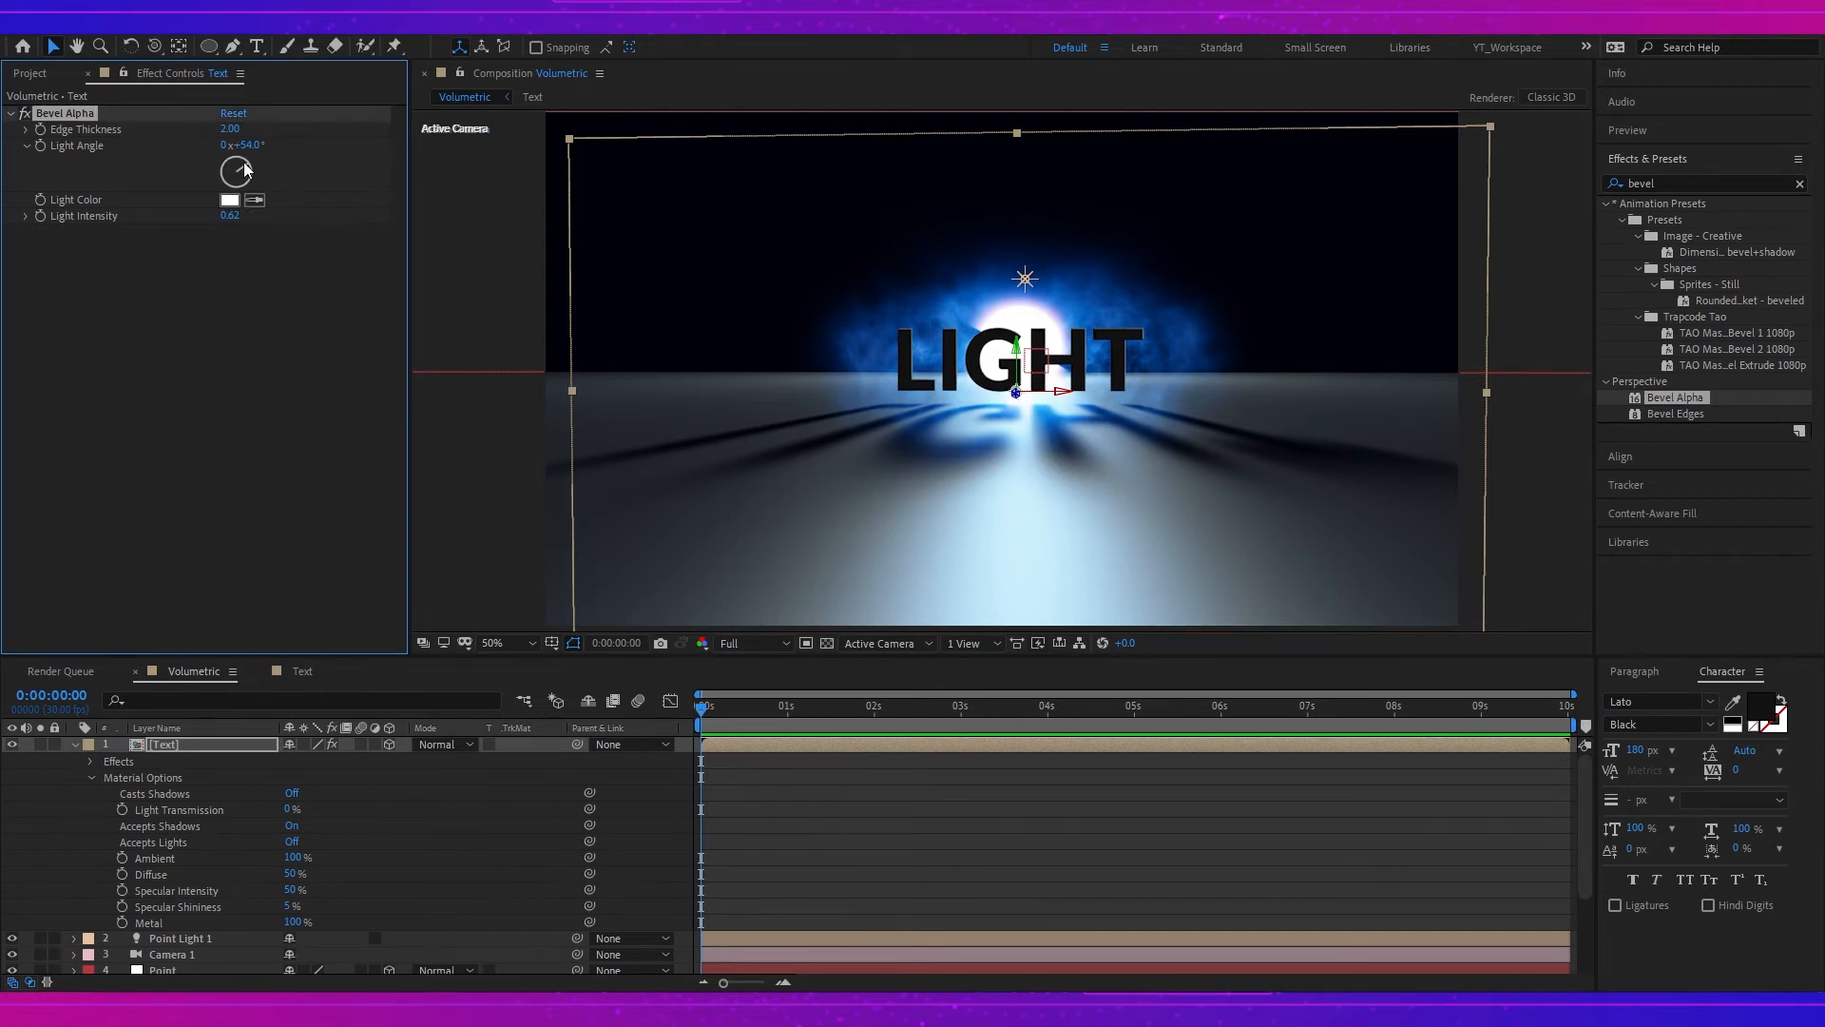
{"action": "left_click_drag", "start_coordinate": [244, 167], "coordinate": [243, 166]}
{"action": "left_click", "coordinate": [74, 743]}
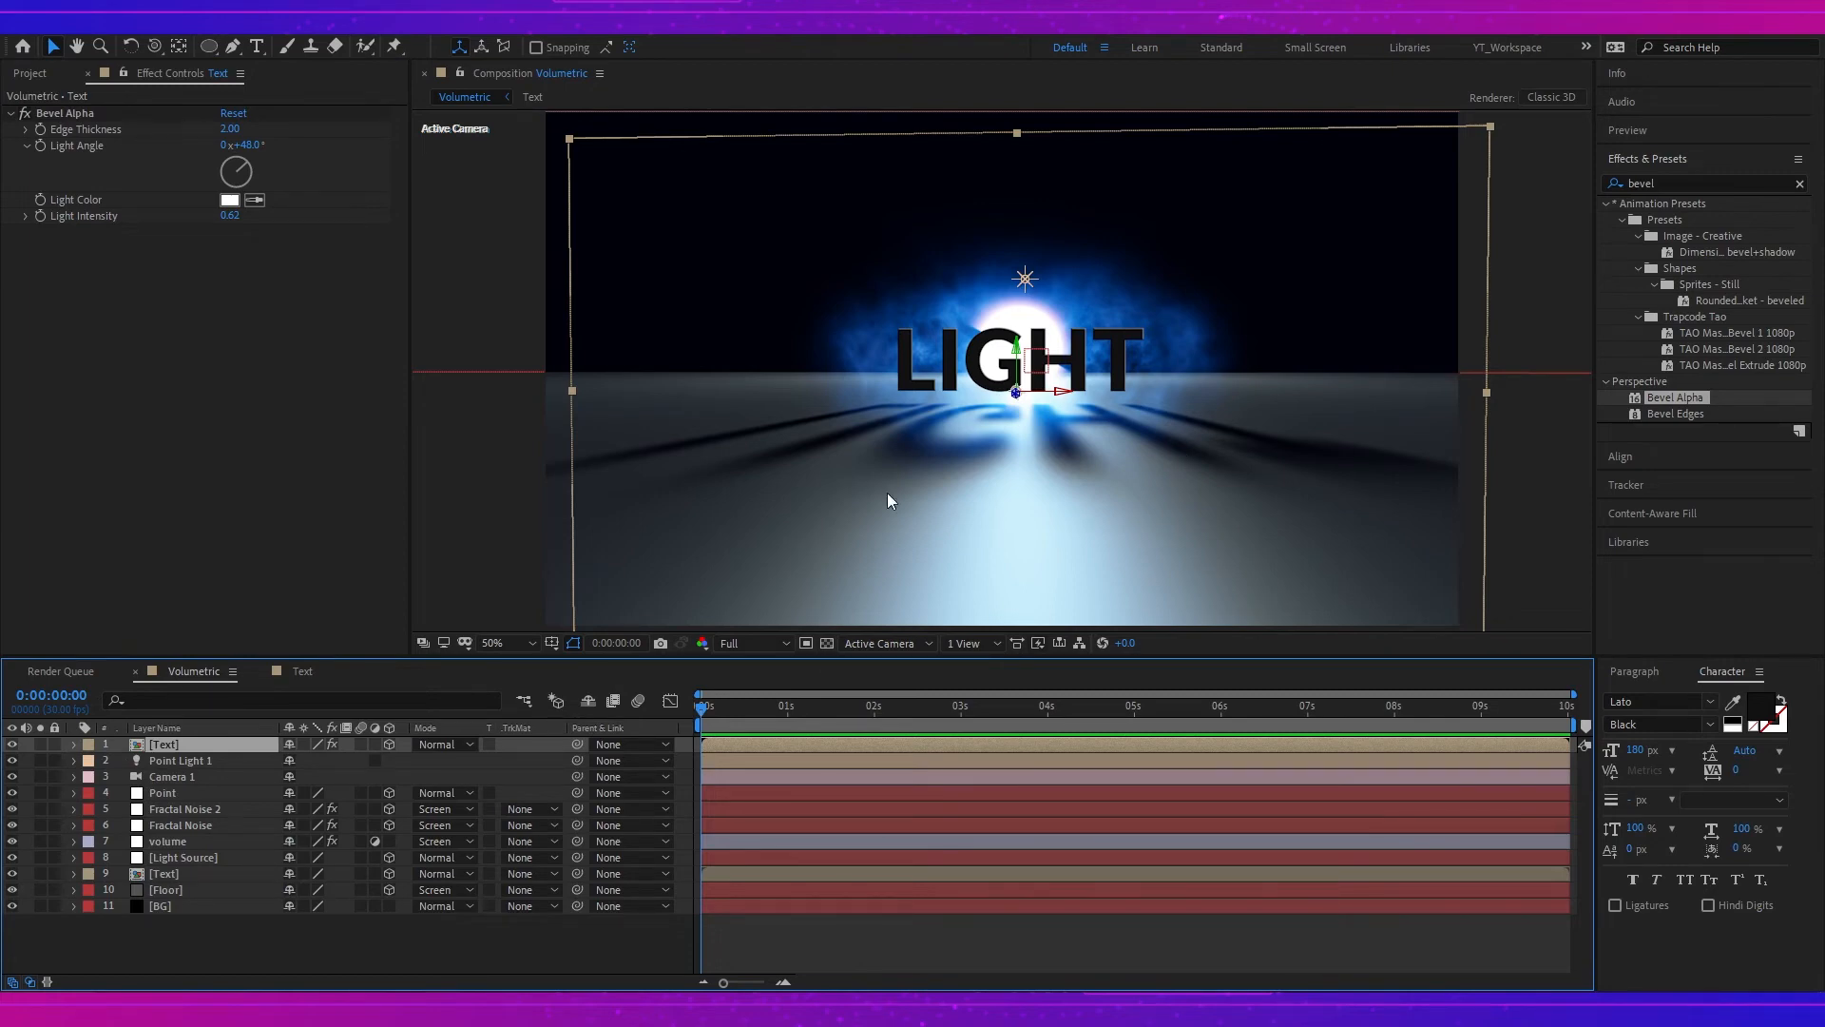
- Duplicate the beveled Text layer and offset the lower copy slightly back in depth
{"action": "key", "text": "ctrl+d"}
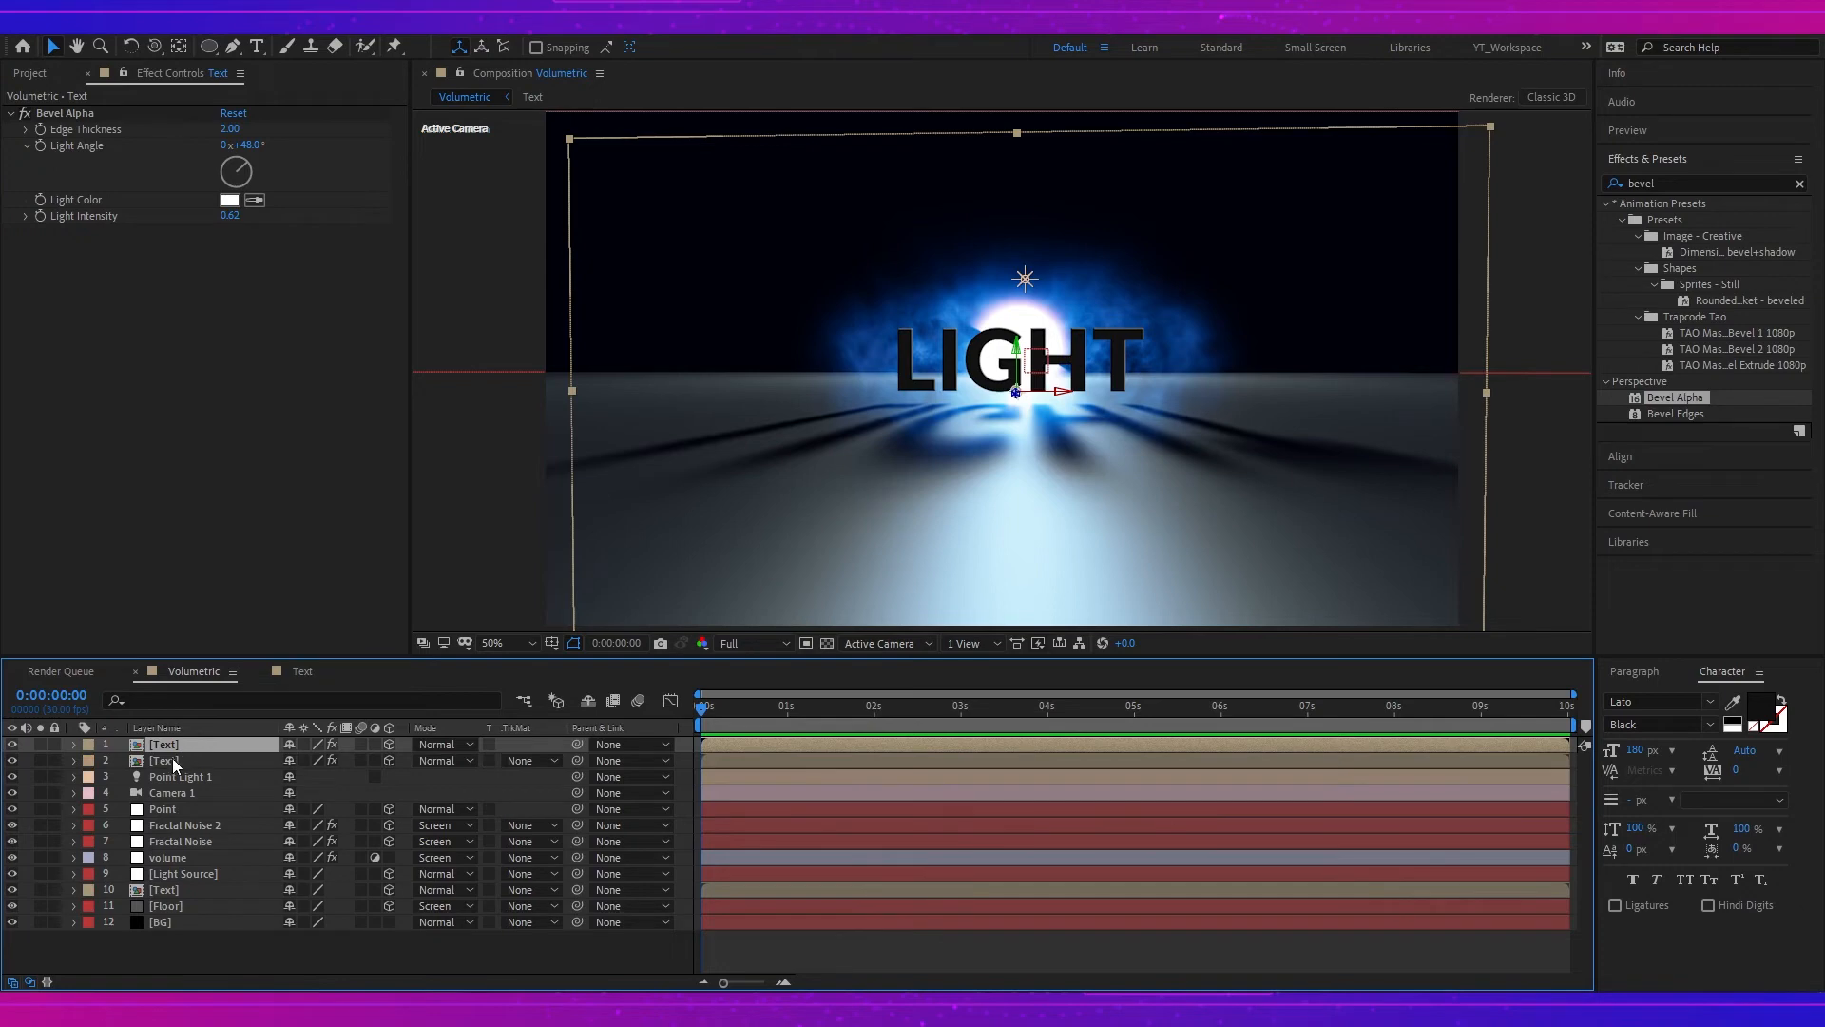
{"action": "key", "text": "period"}
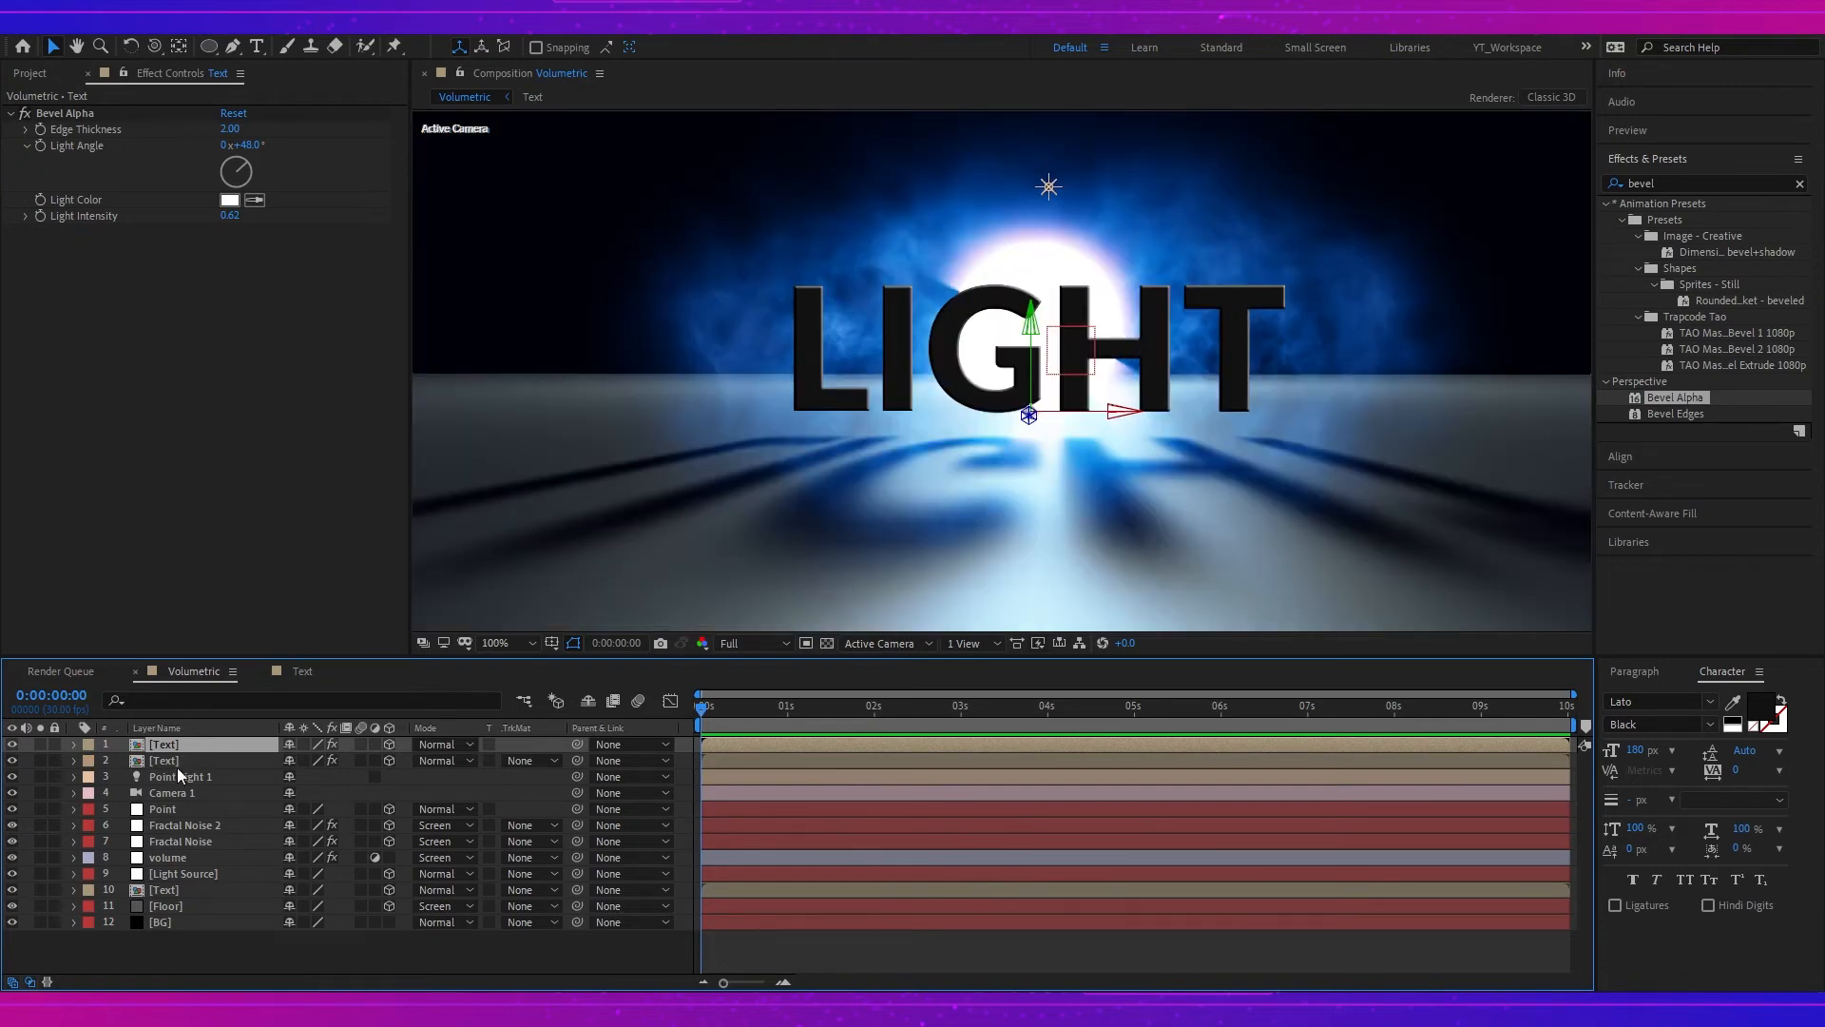
{"action": "left_click", "coordinate": [181, 761]}
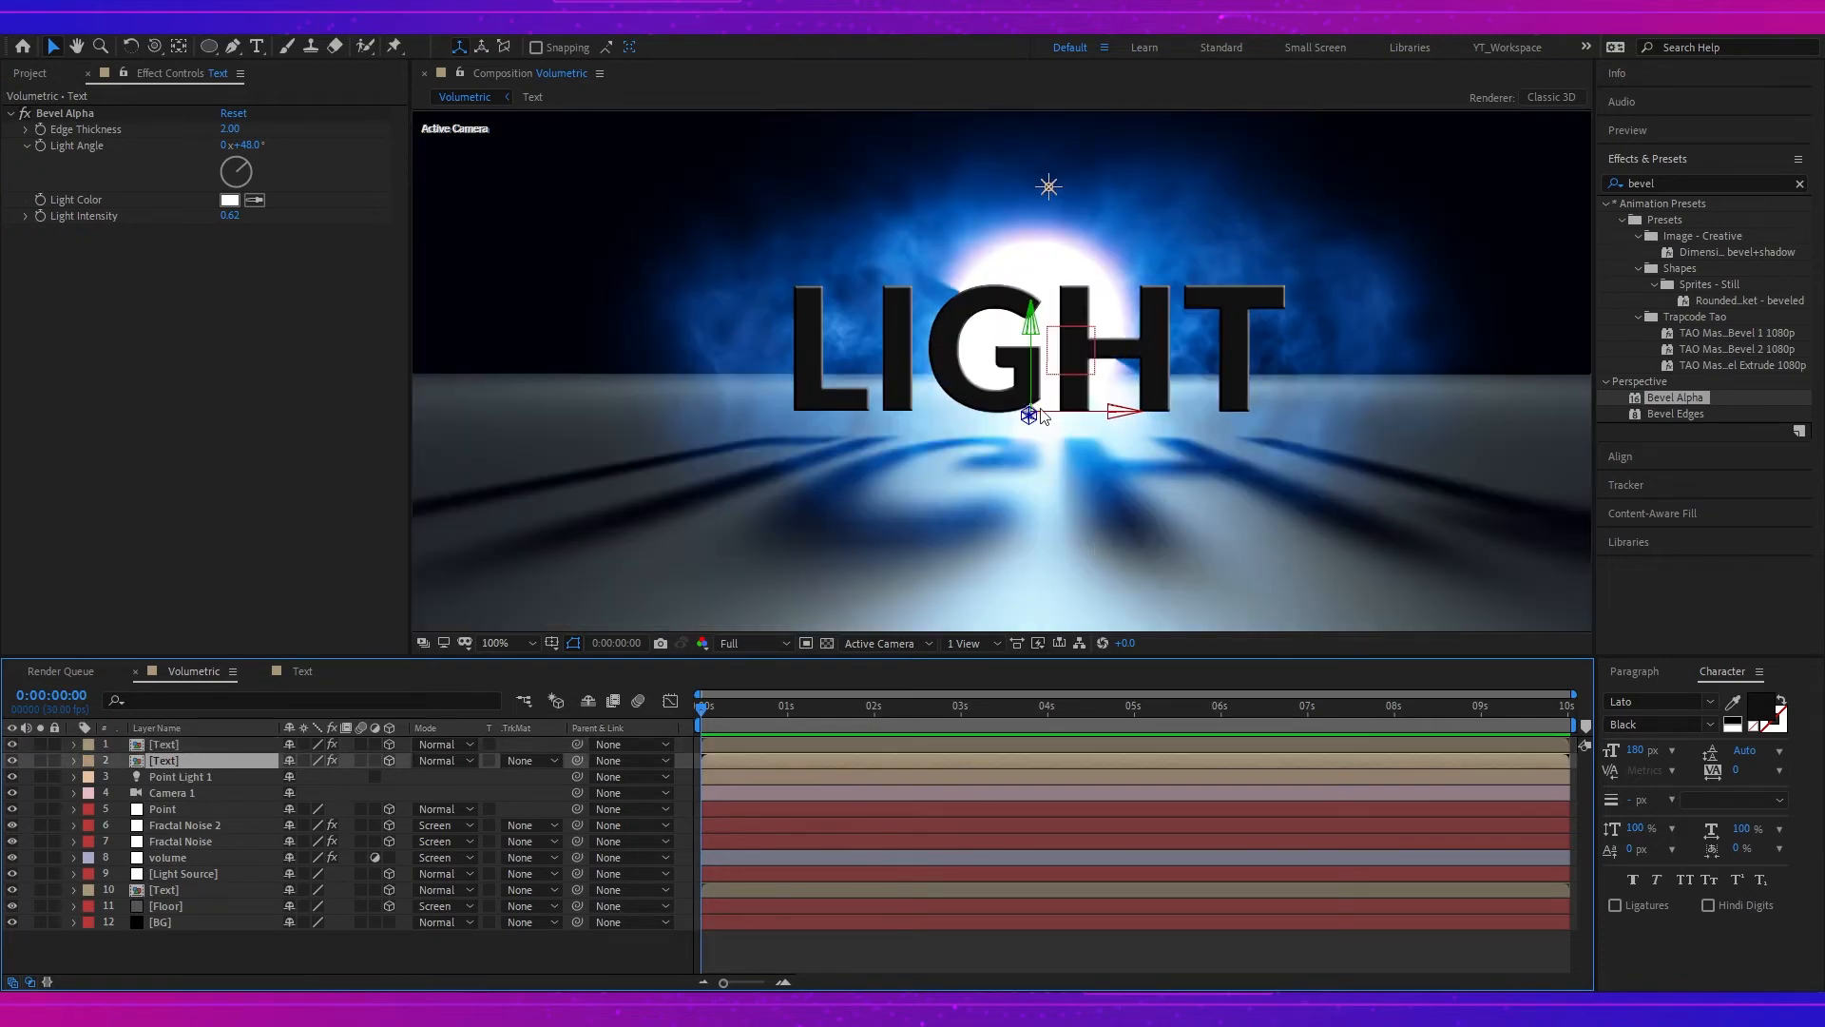
{"action": "left_click", "coordinate": [1027, 412]}
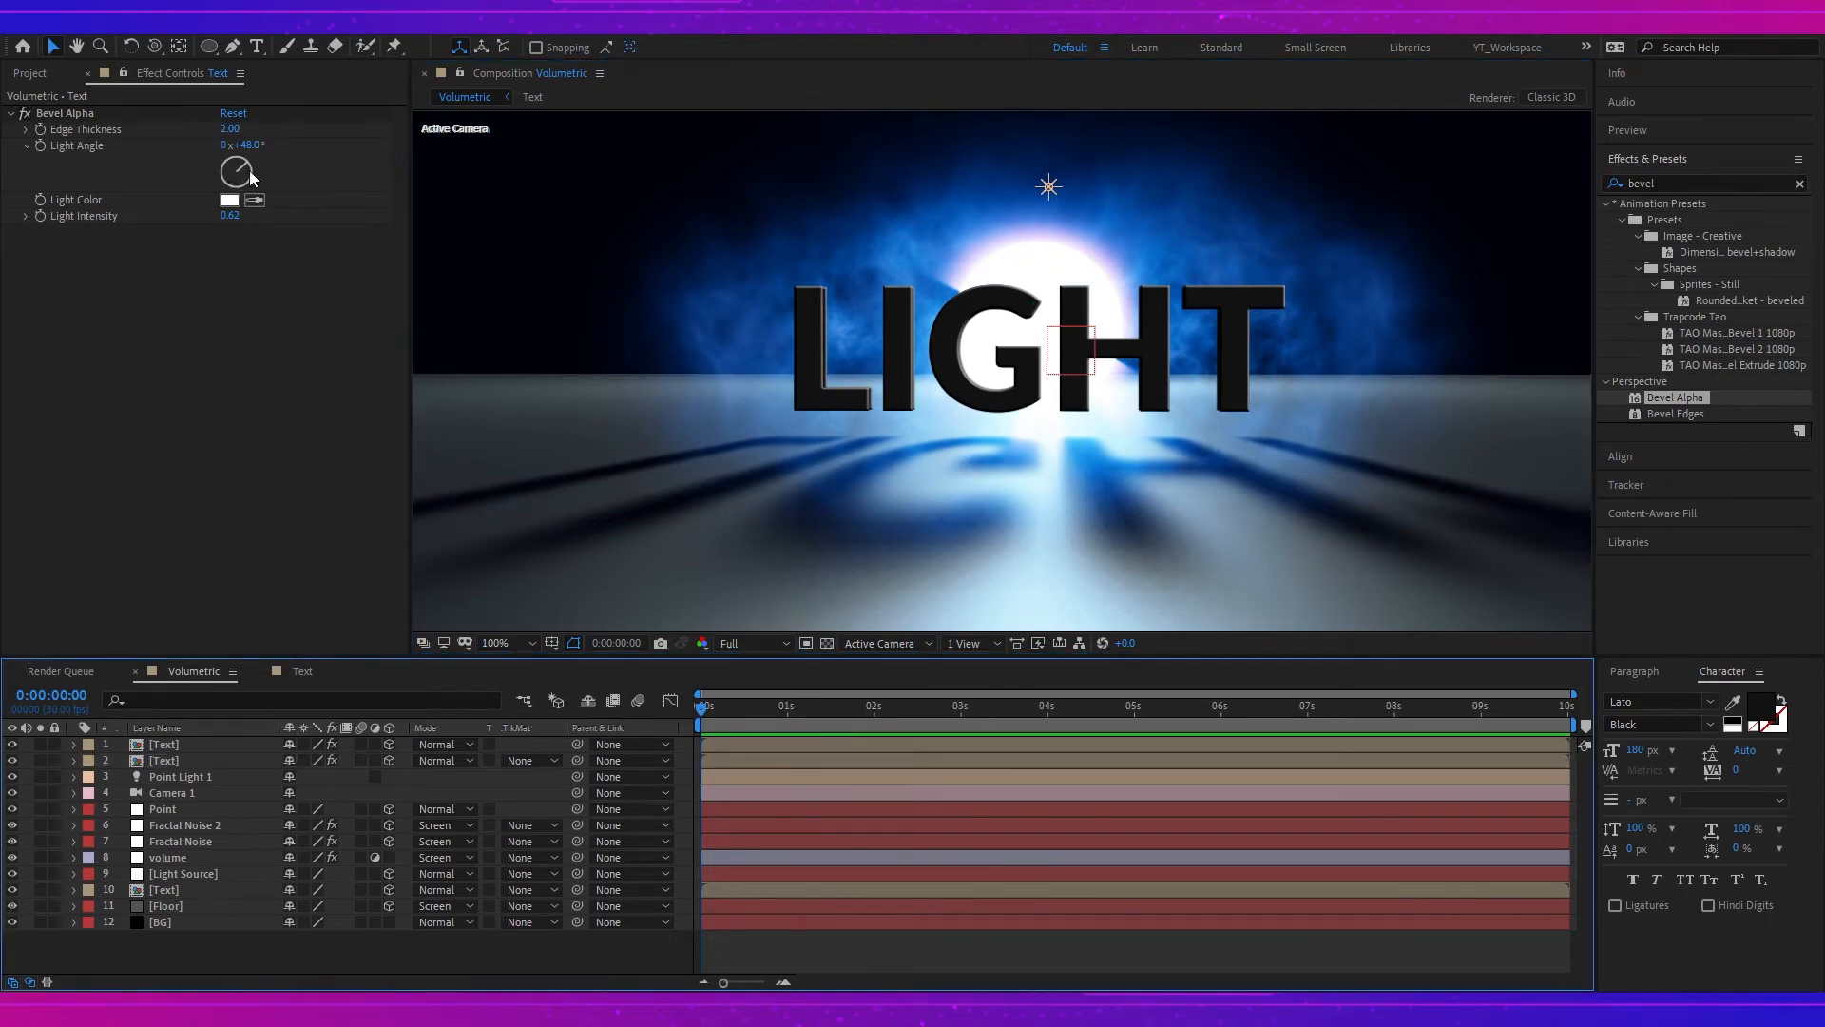
- Set the lower beveled Text copy's Light Angle to 62° and reduce its Z position so it sits closer to the front copy
{"action": "mouse_move", "coordinate": [251, 172]}
{"action": "left_mouse_down"}
{"action": "mouse_move", "coordinate": [233, 186]}
{"action": "mouse_move", "coordinate": [237, 161]}
{"action": "mouse_move", "coordinate": [249, 169]}
{"action": "left_mouse_up"}
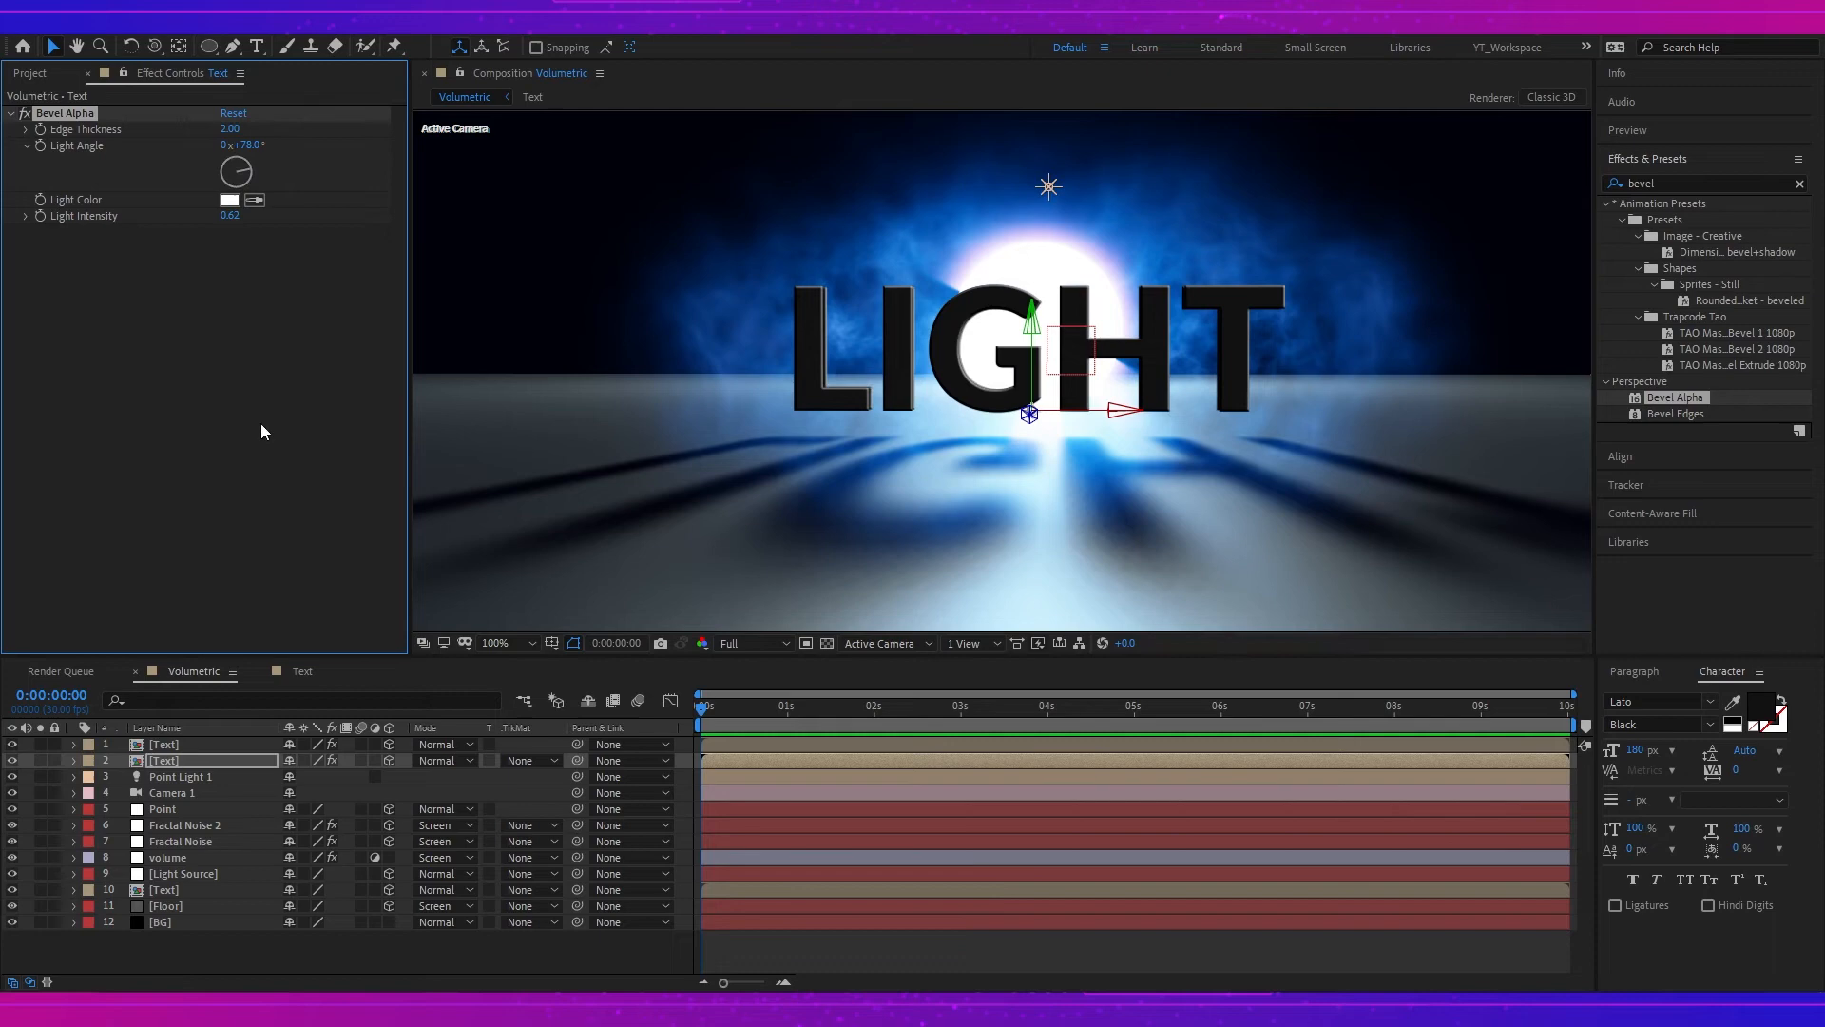
{"action": "left_click", "coordinate": [244, 167]}
{"action": "key", "text": "p"}
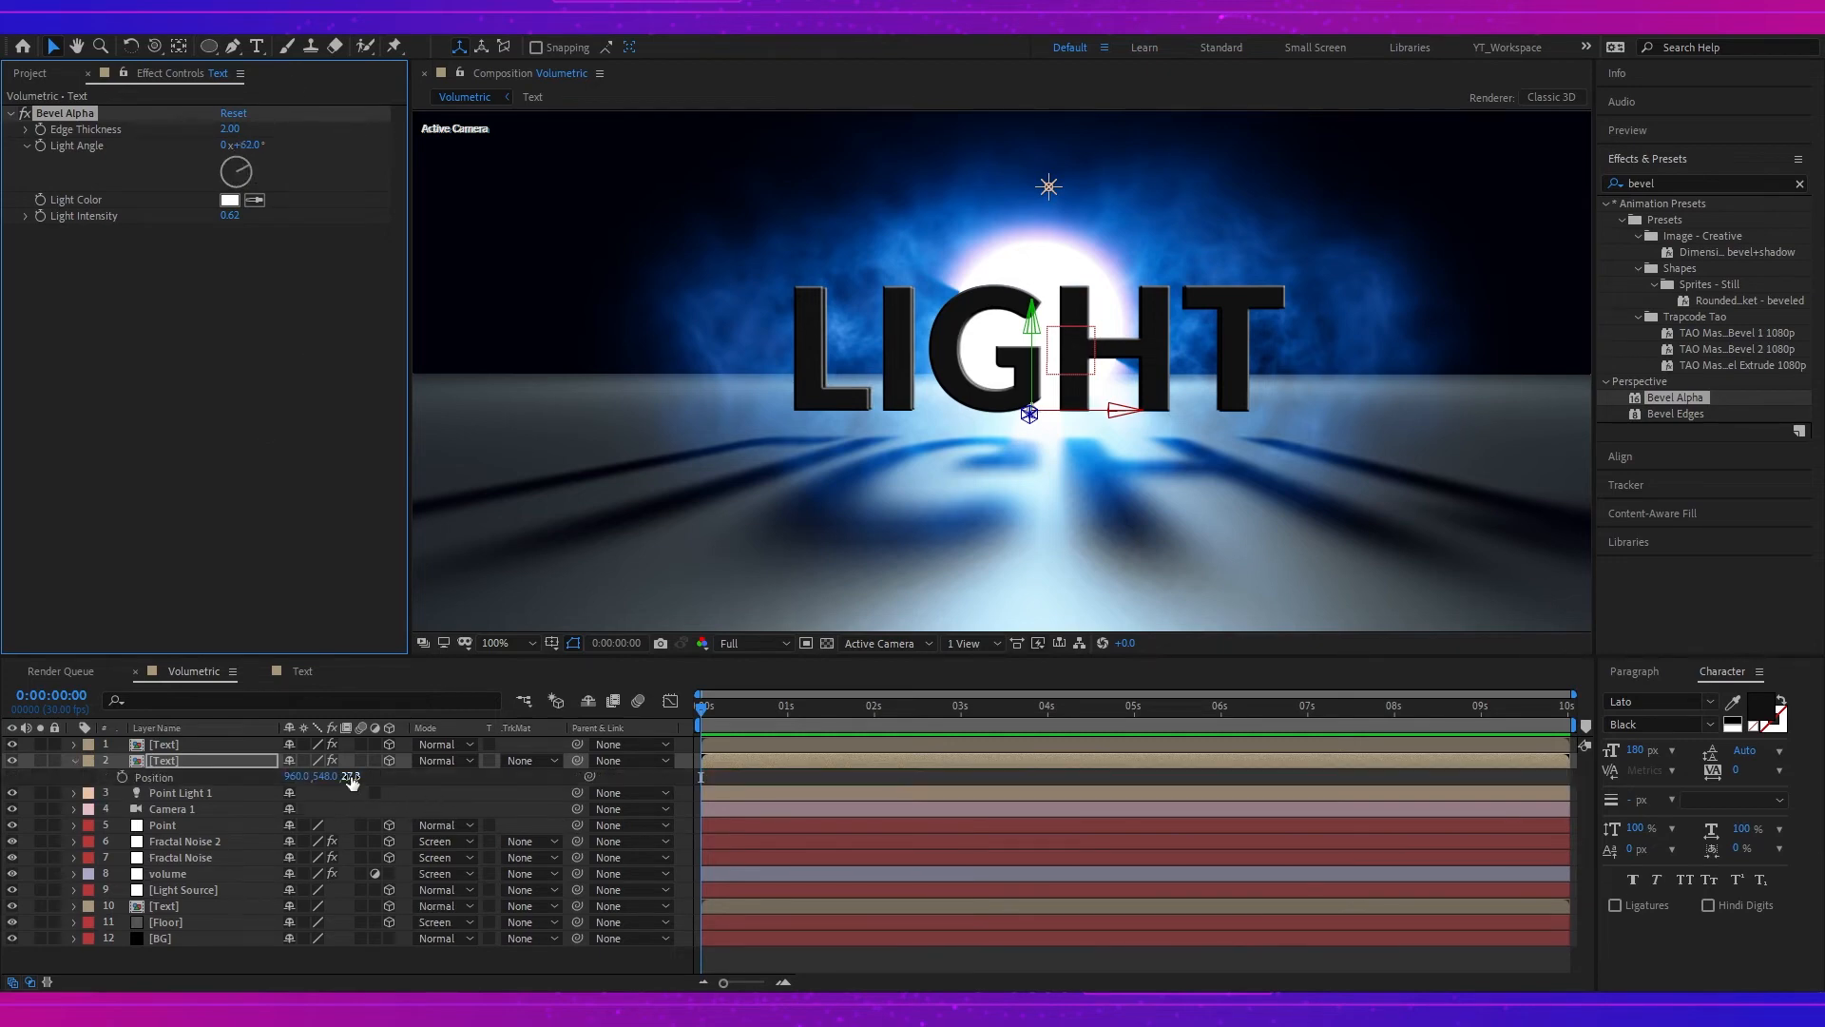
{"action": "left_click_drag", "start_coordinate": [350, 775], "coordinate": [278, 793]}
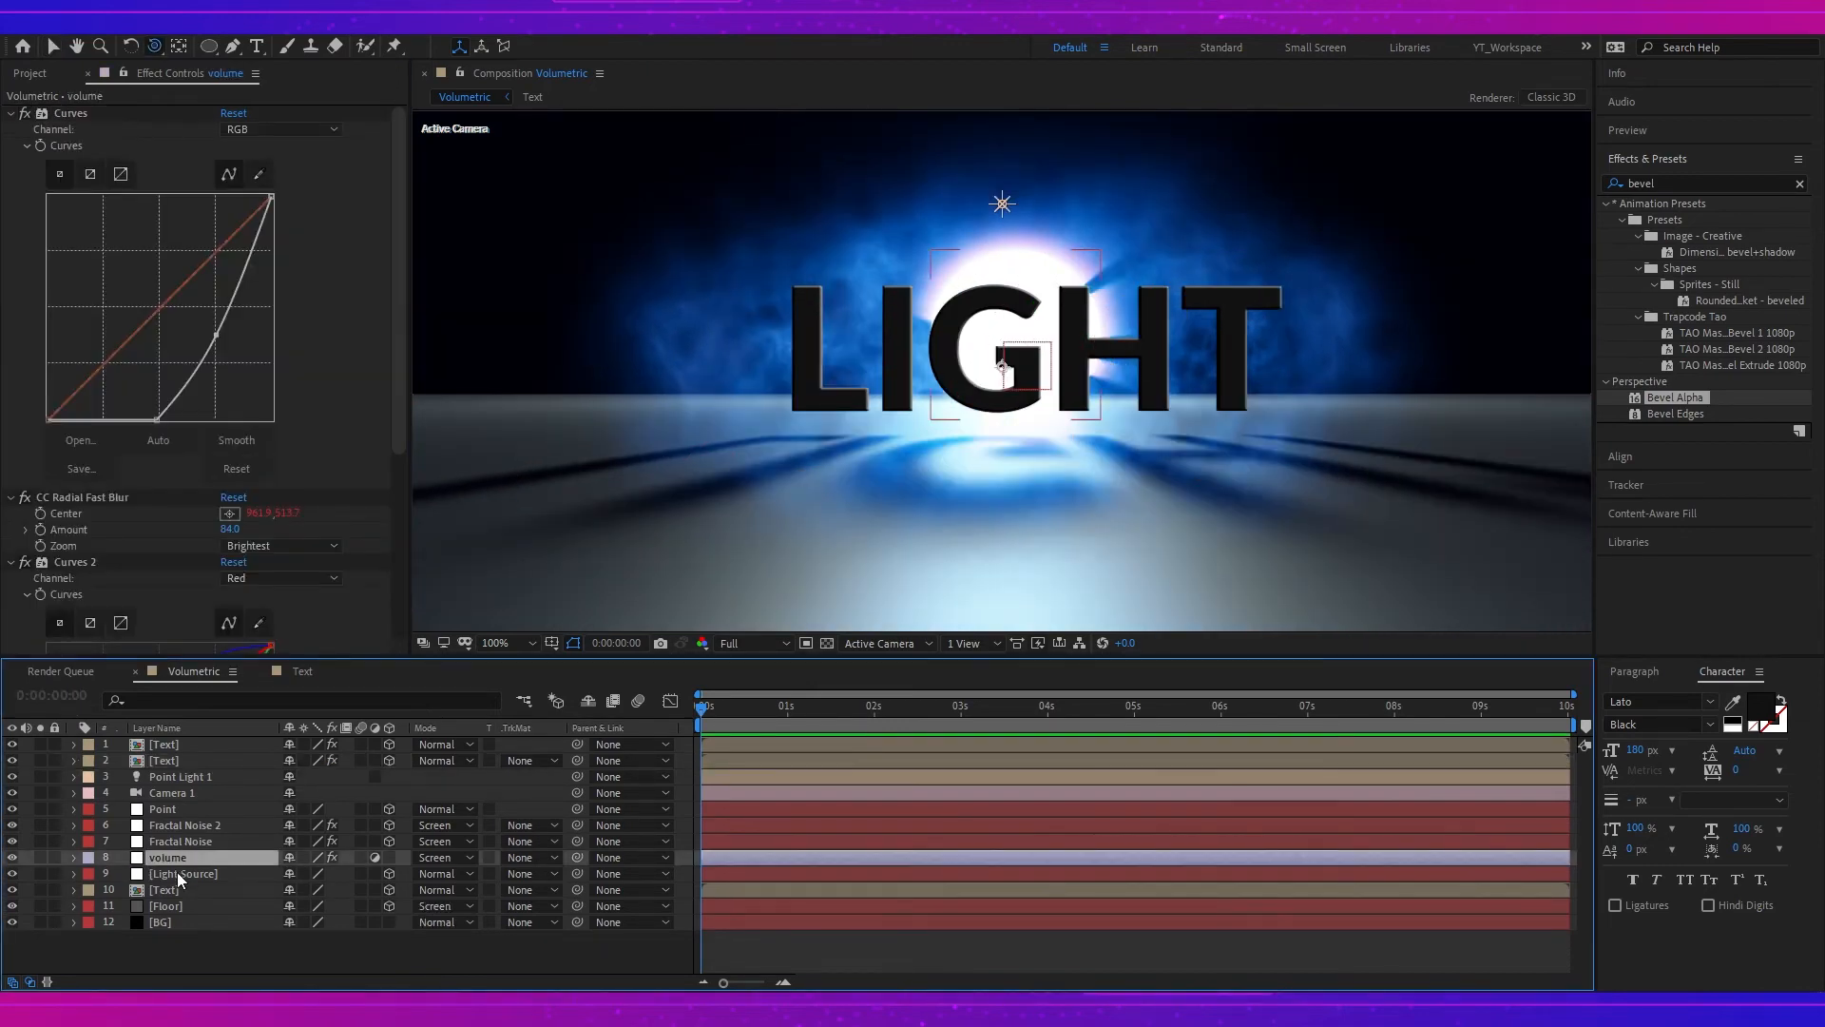
- Move the Light Source layer forward along its Z axis, closer to the text
{"action": "left_click", "coordinate": [177, 872]}
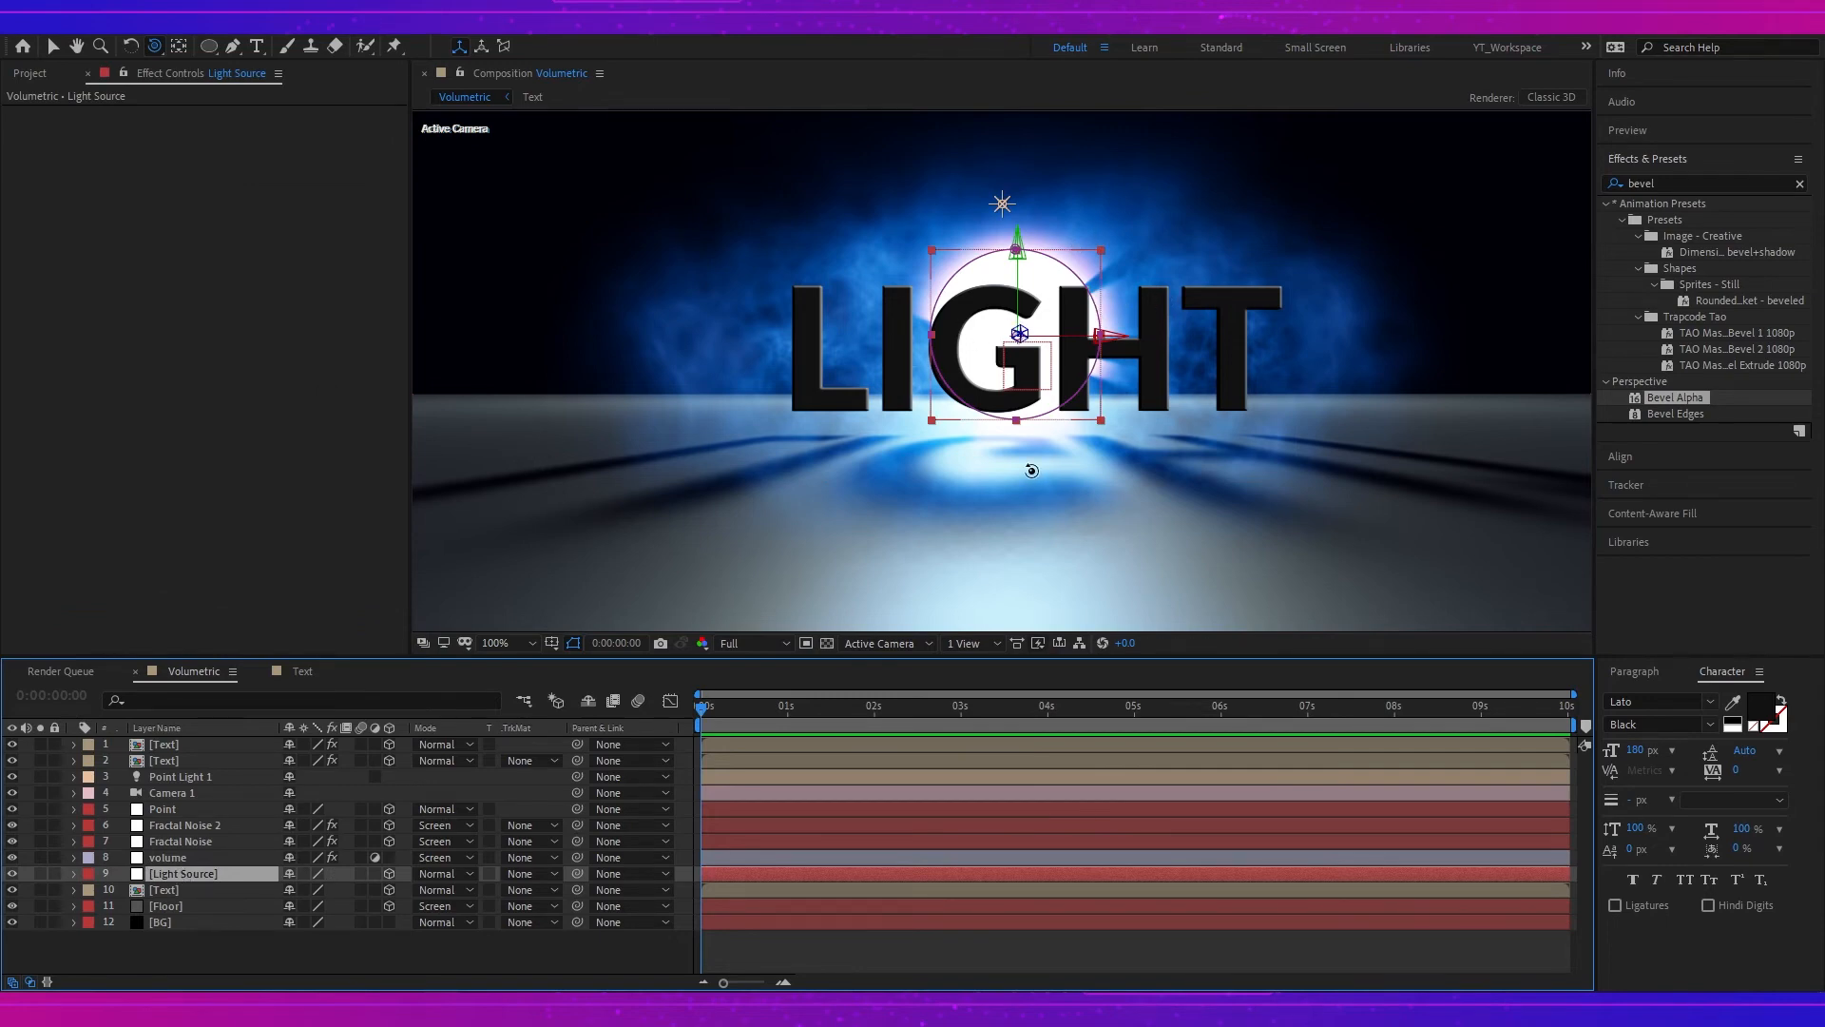
{"action": "left_click_drag", "start_coordinate": [1032, 469], "coordinate": [1109, 481]}
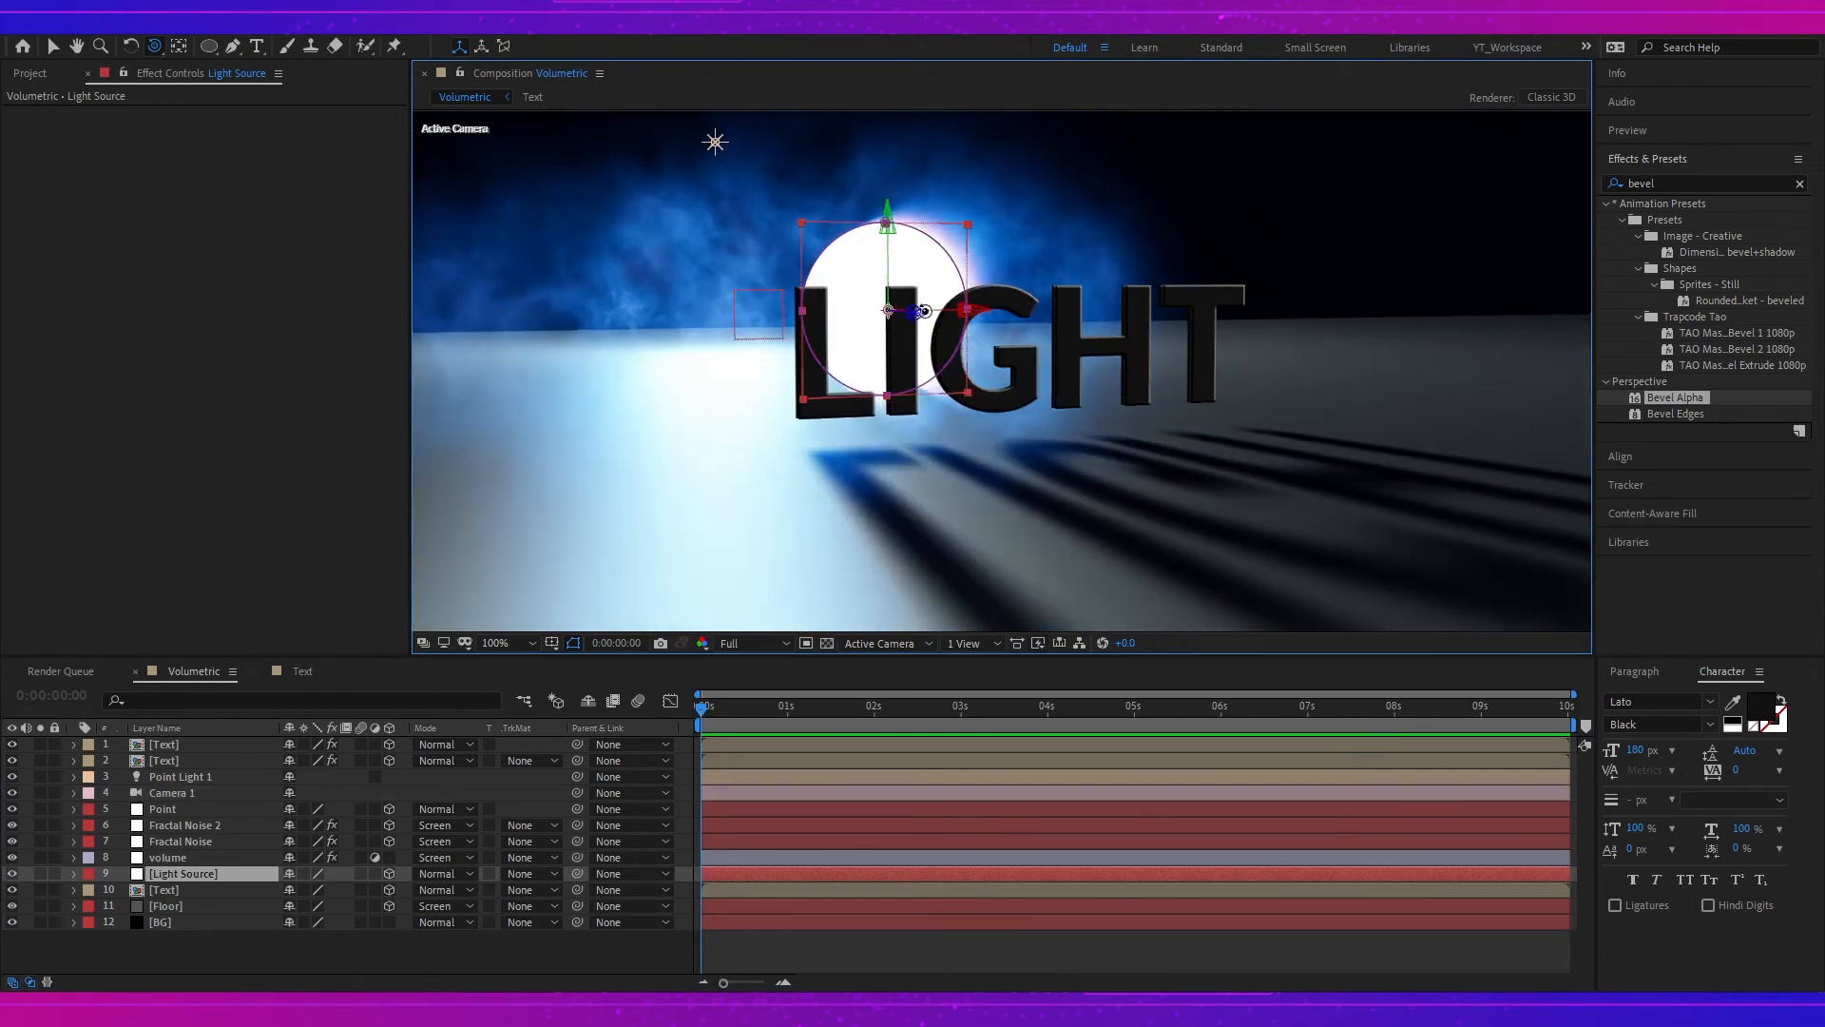
{"action": "key", "text": "v"}
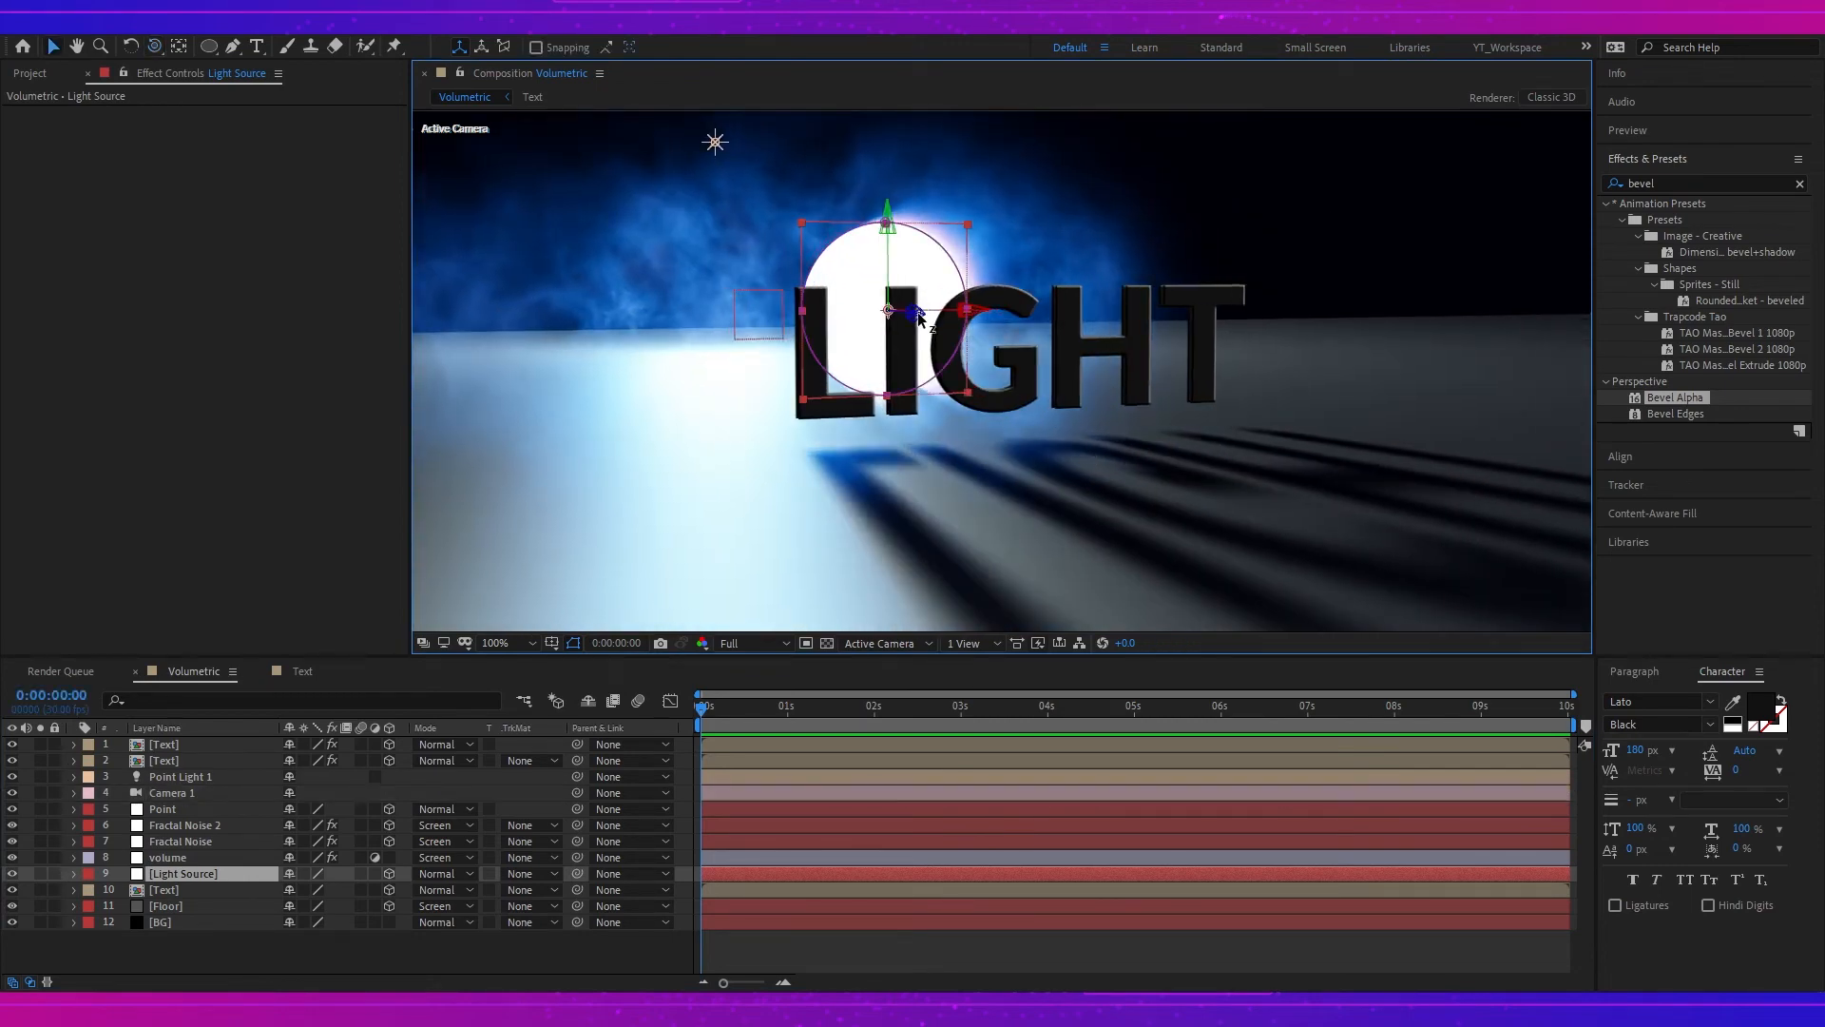
{"action": "left_click_drag", "start_coordinate": [931, 321], "coordinate": [1065, 329]}
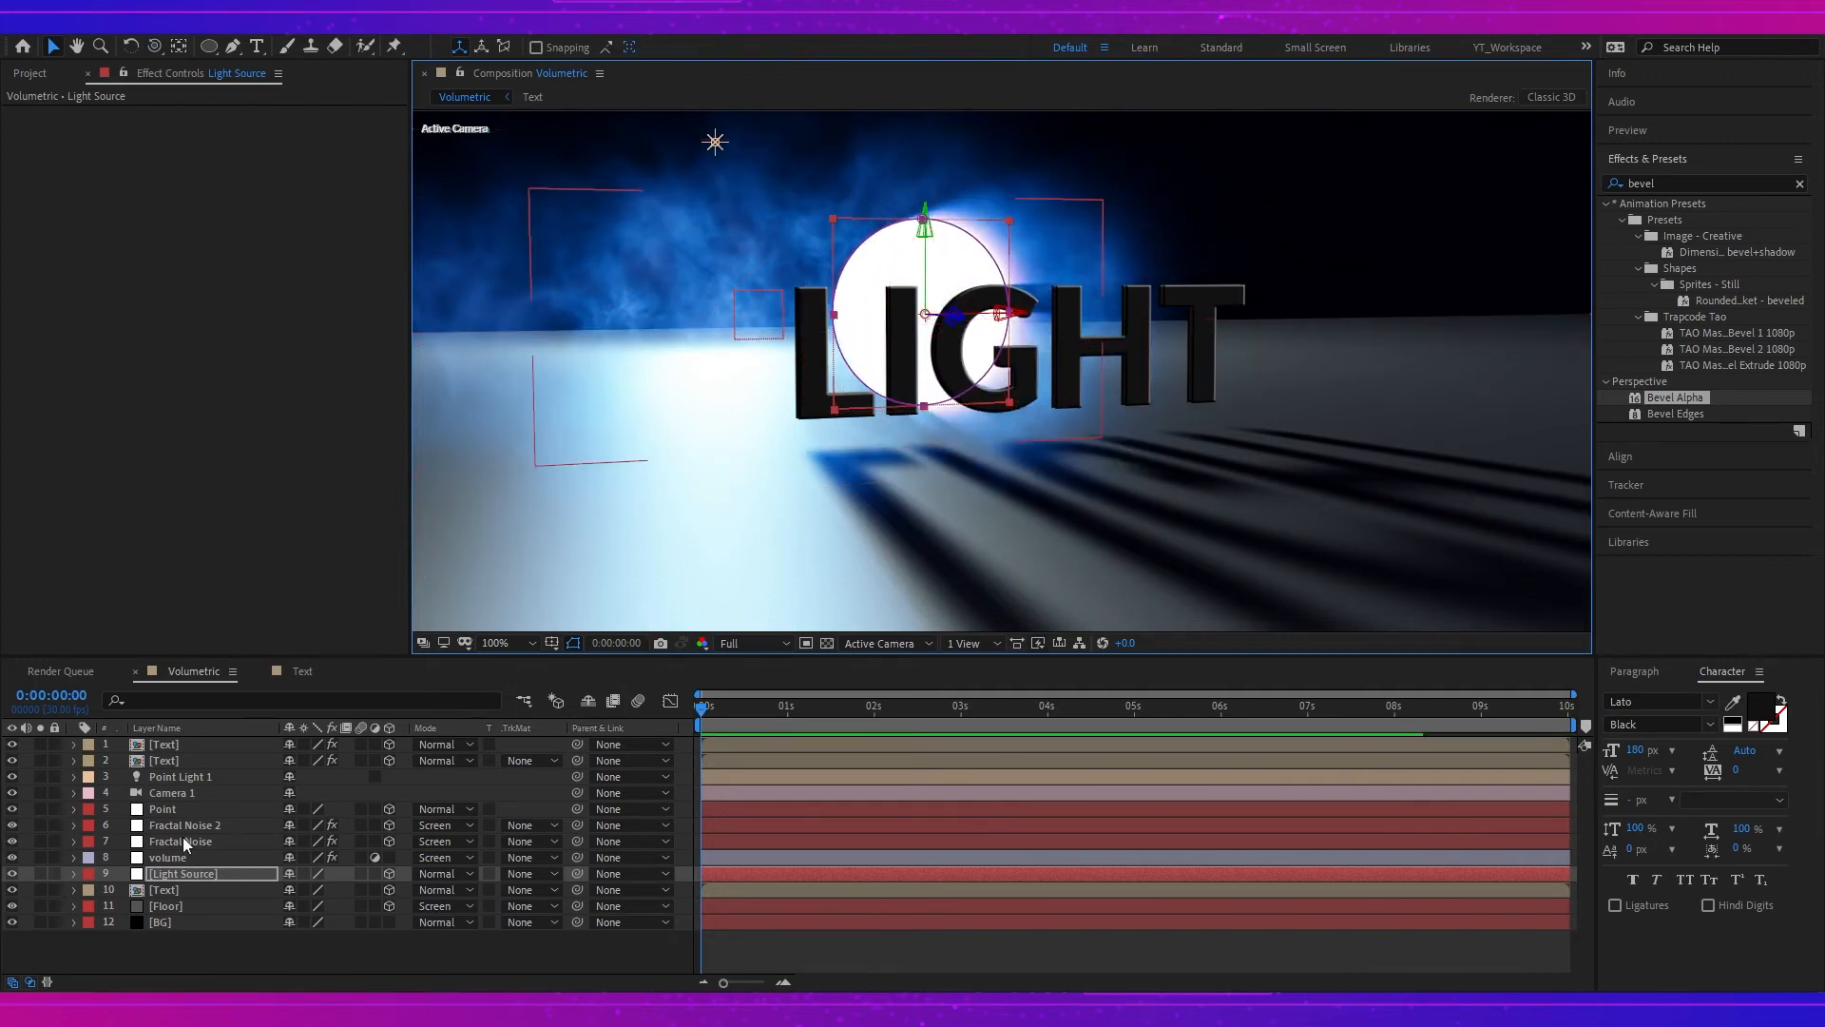
- Place the Point layer directly below the volume layer and move it forward along its Z axis
{"action": "left_click", "coordinate": [163, 808]}
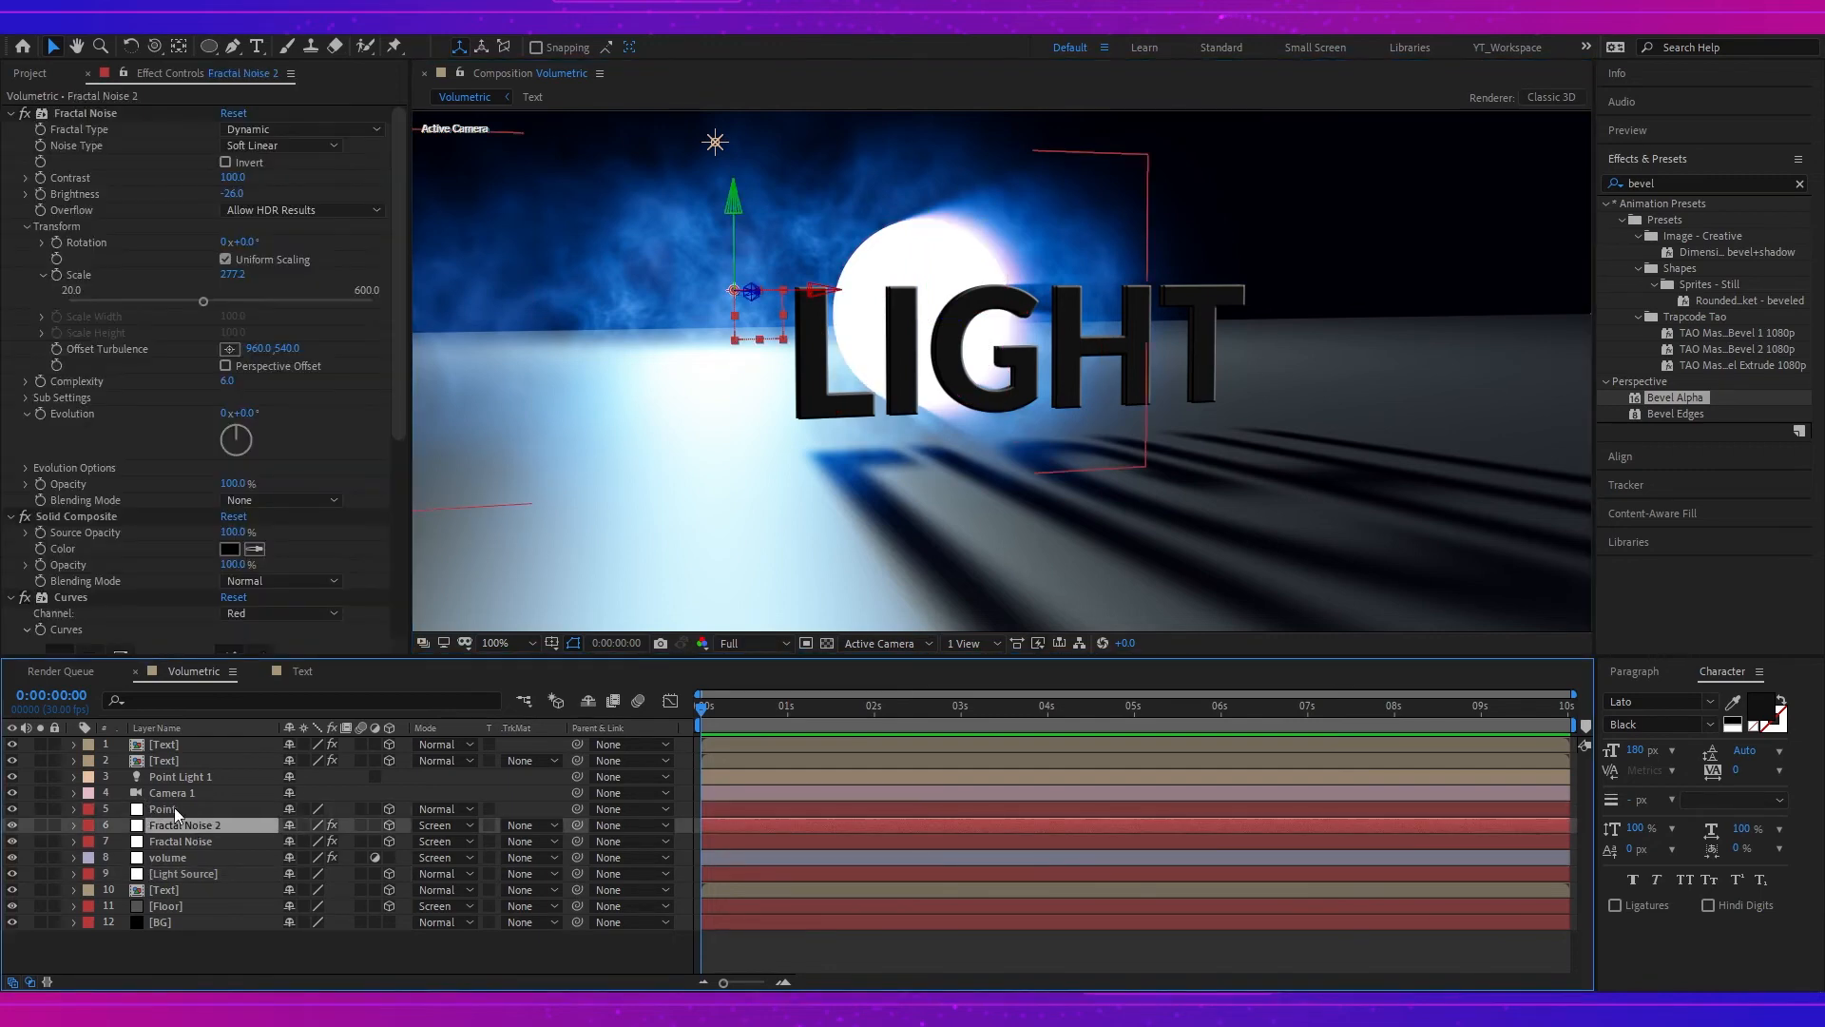
{"action": "left_click_drag", "start_coordinate": [175, 813], "coordinate": [181, 863]}
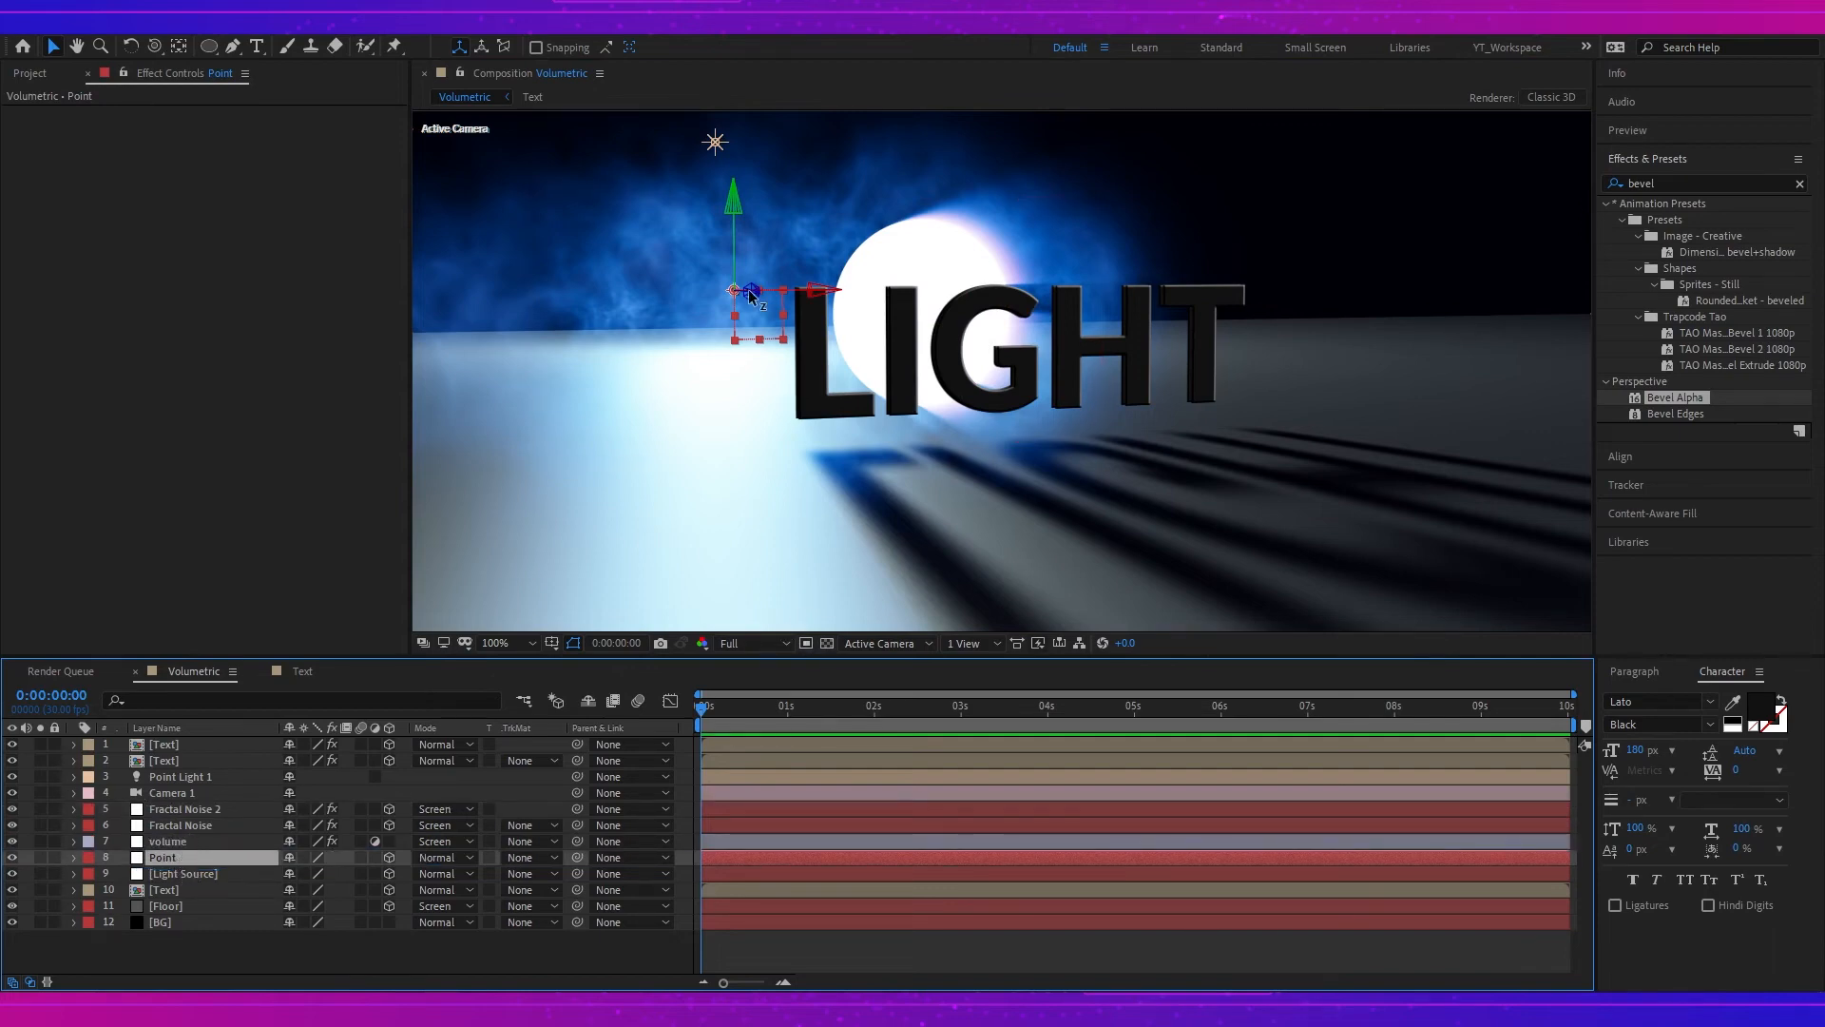
{"action": "left_click_drag", "start_coordinate": [751, 296], "coordinate": [1032, 302]}
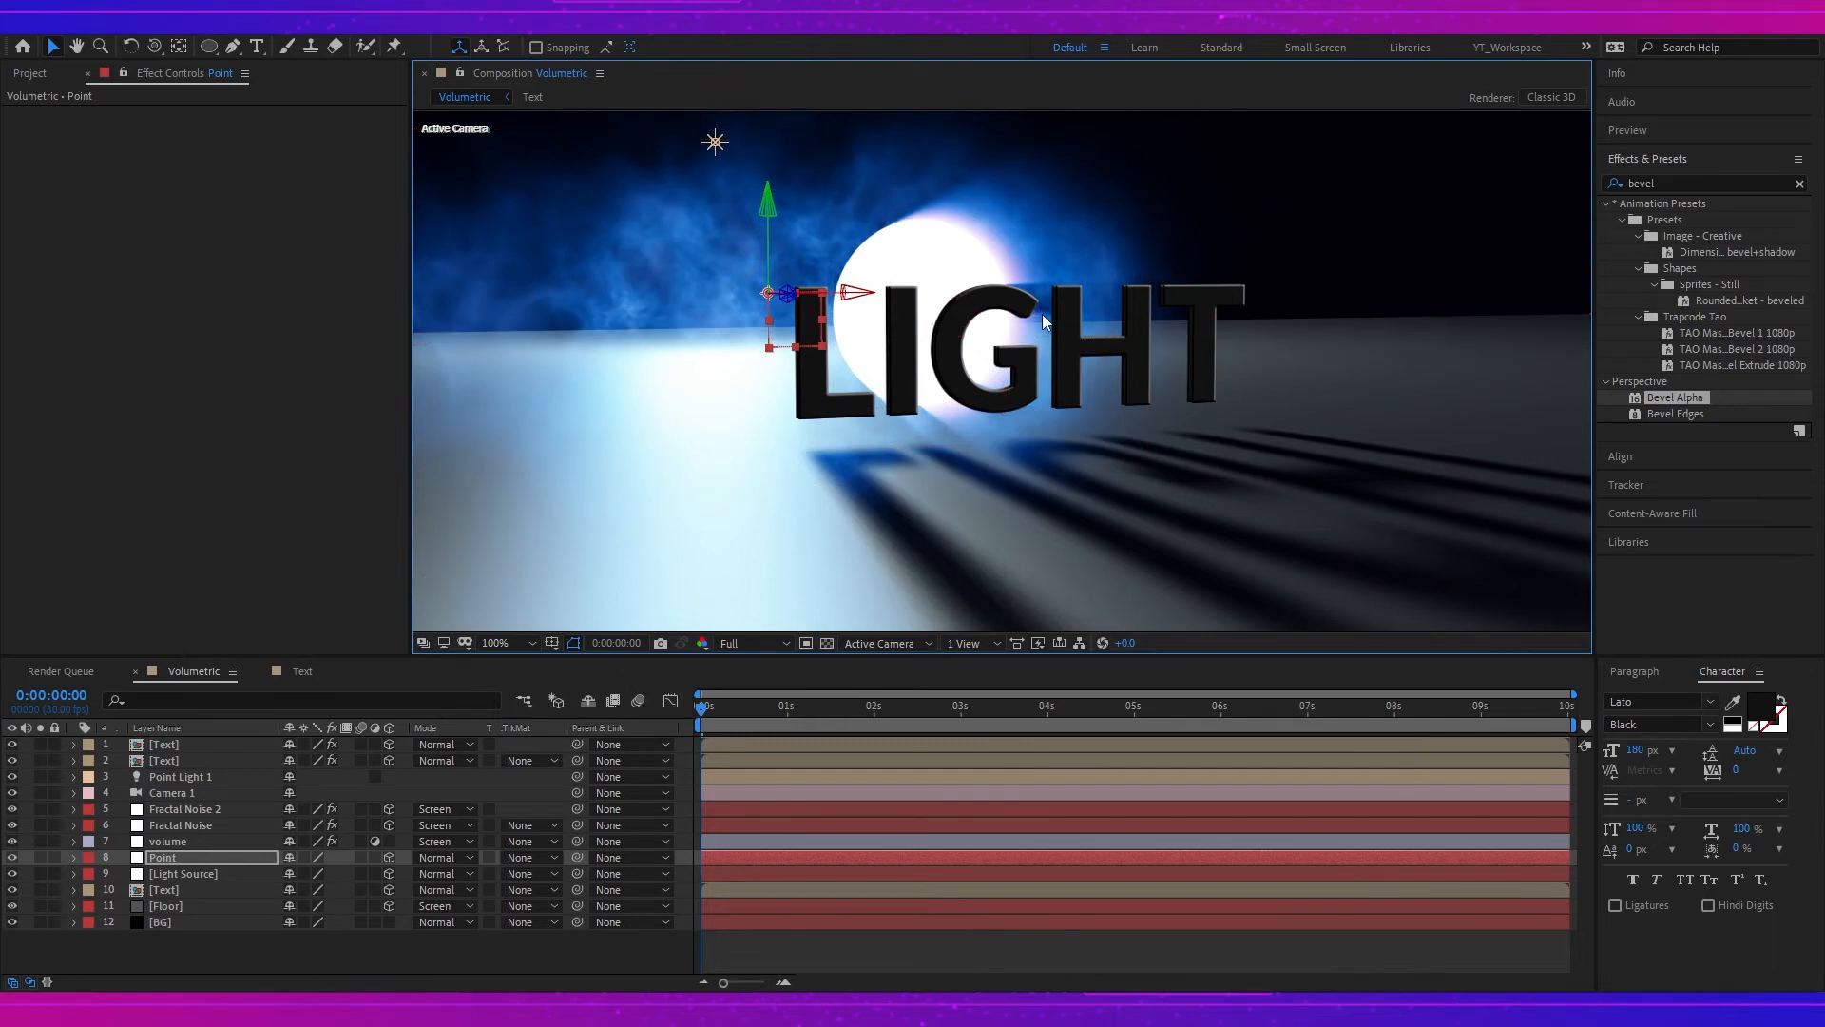
- Orbit the camera back to a low frontal view and set both beveled Text layers' blending mode to Screen
{"action": "key", "text": "c"}
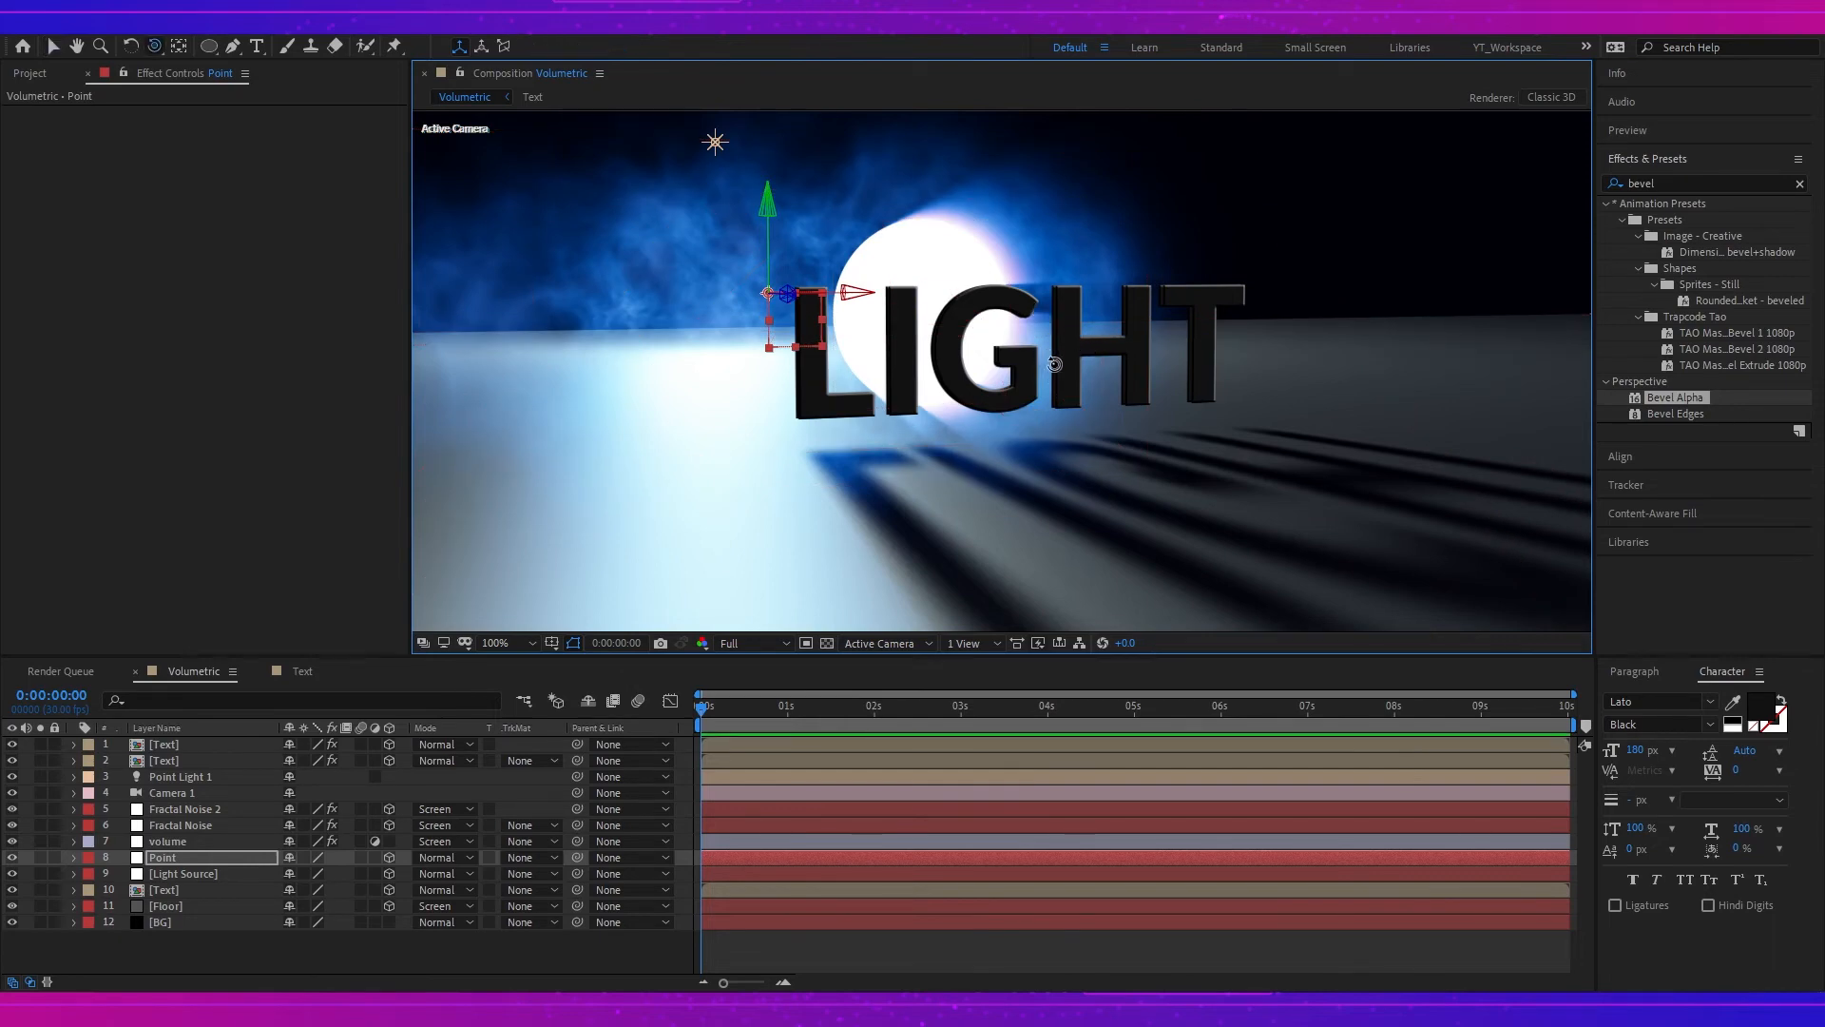
{"action": "left_click_drag", "start_coordinate": [1049, 364], "coordinate": [992, 343]}
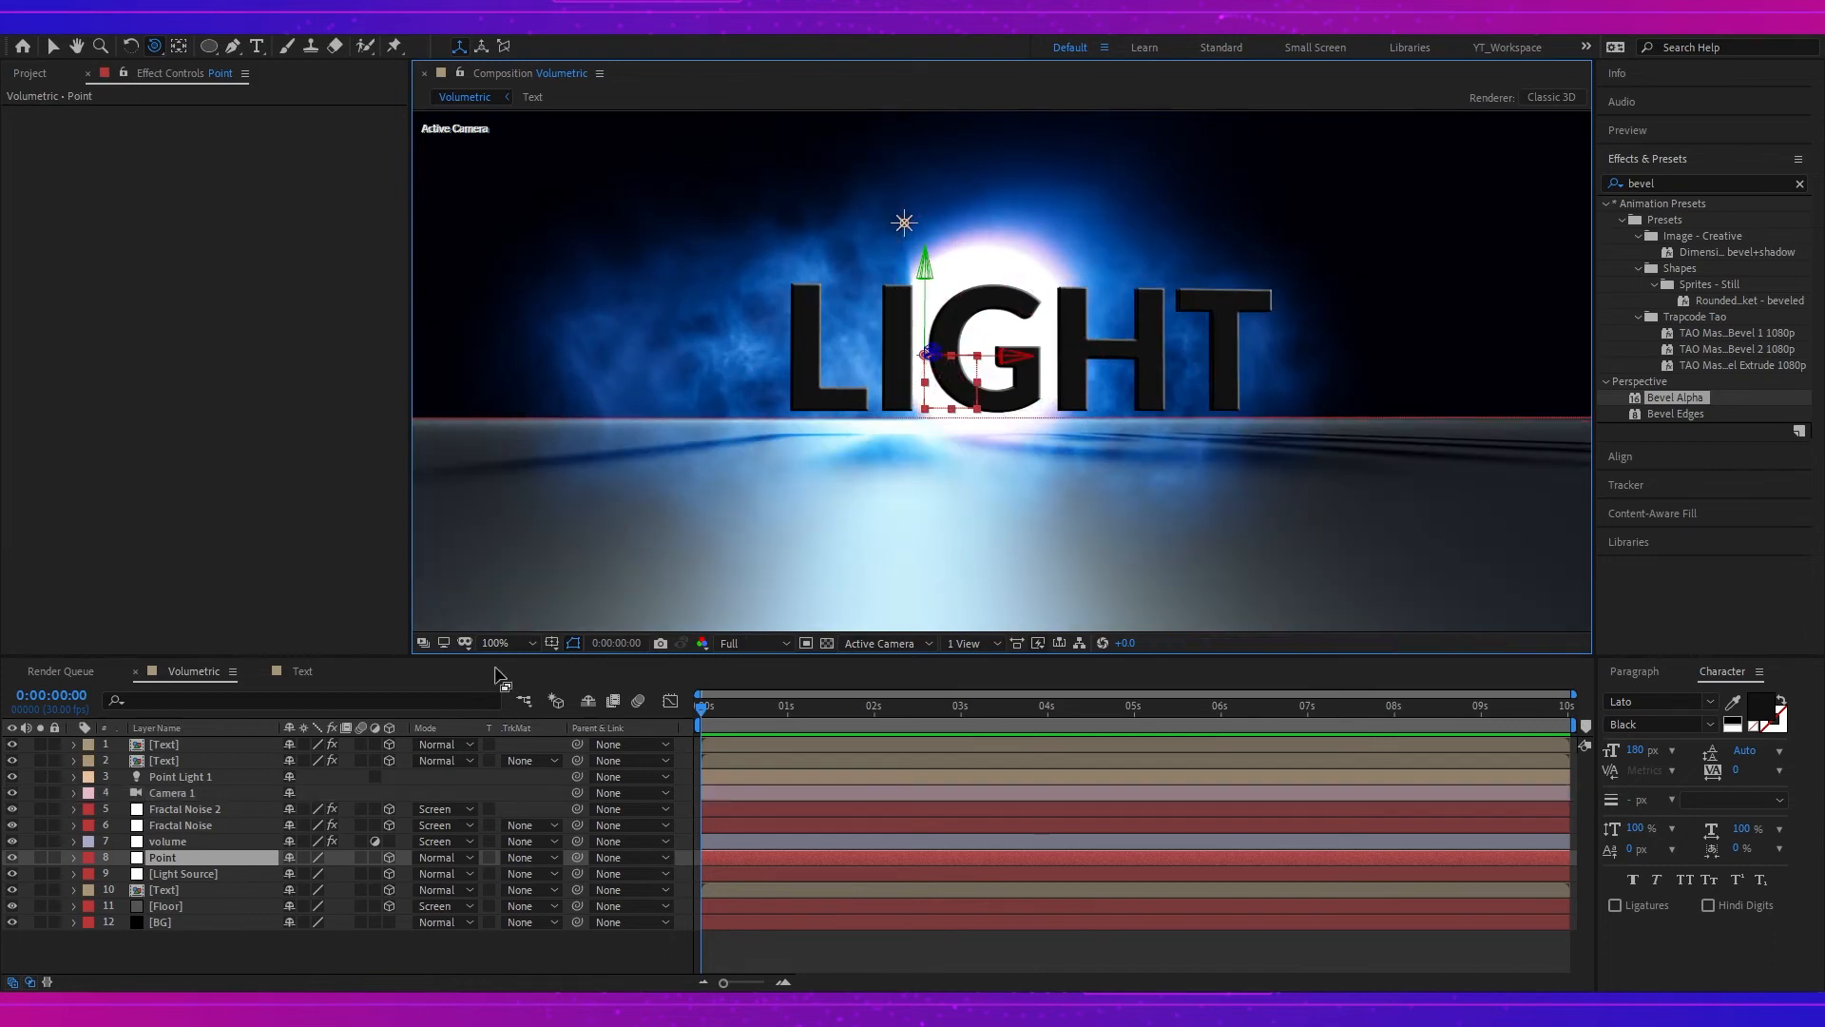
{"action": "left_click", "coordinate": [182, 746]}
{"action": "left_click", "coordinate": [181, 761], "text": "shift"}
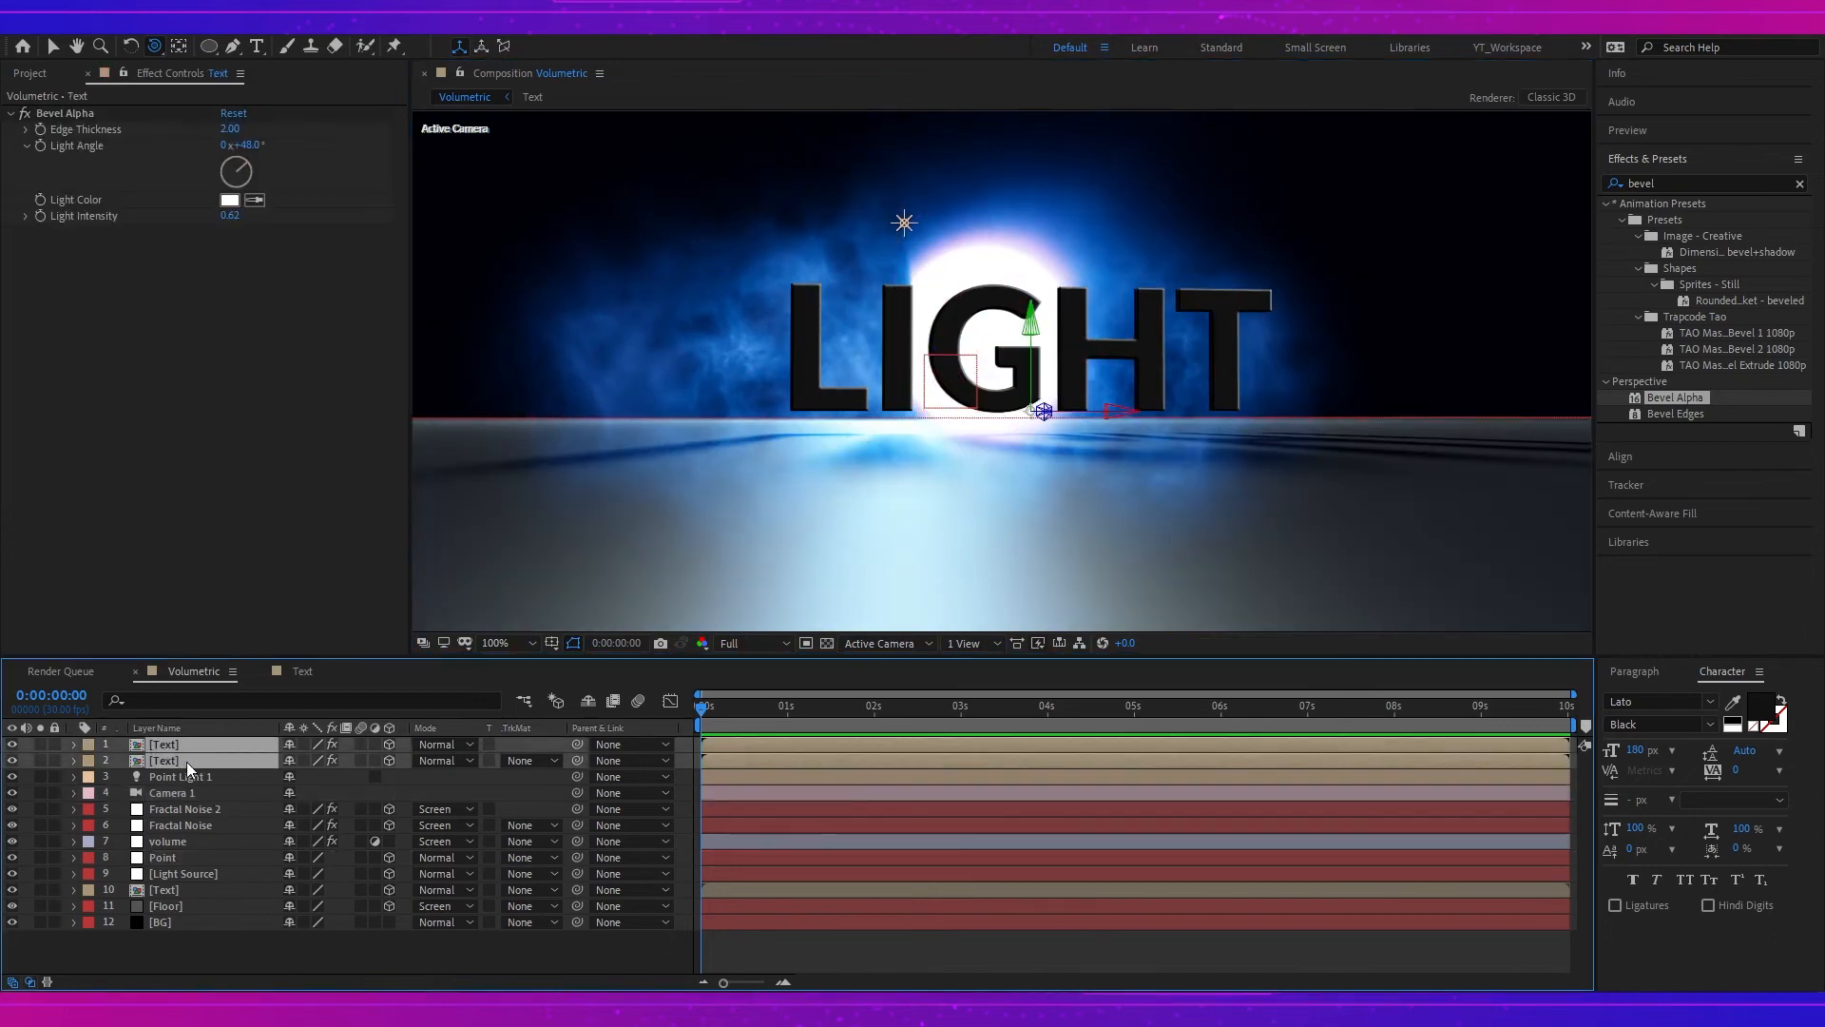
{"action": "left_click", "coordinate": [451, 749]}
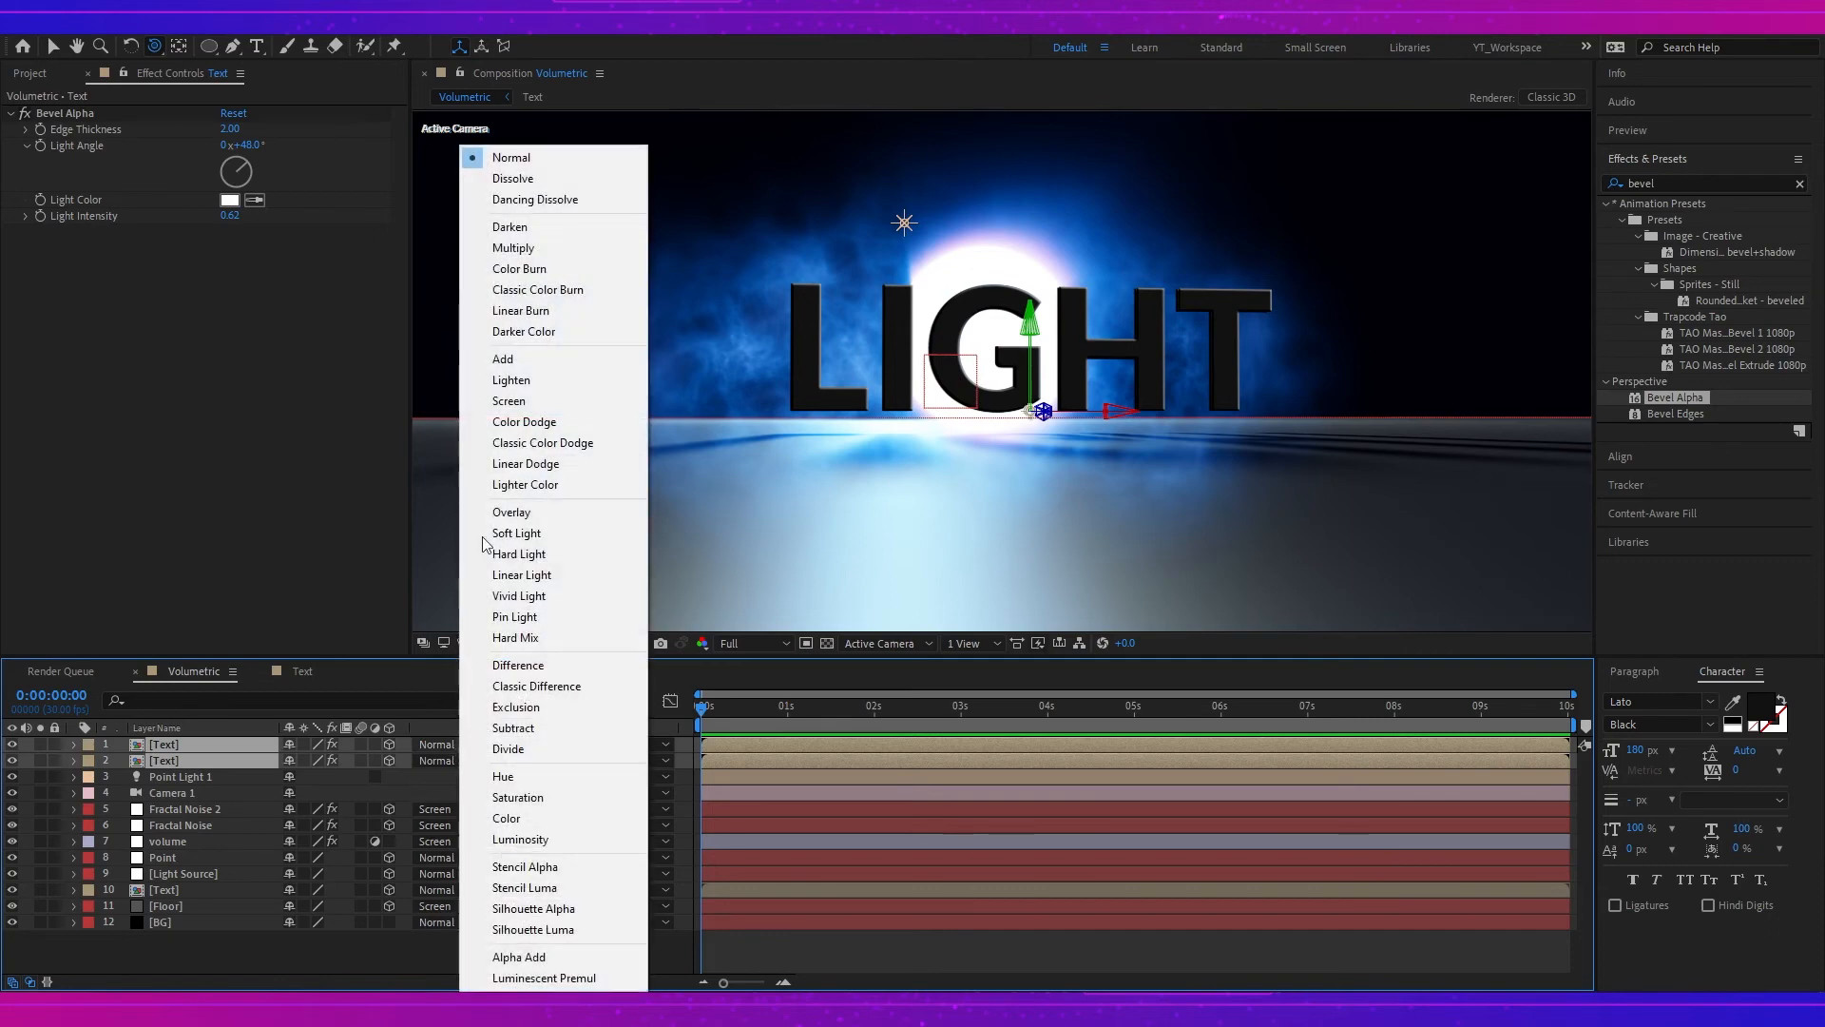
{"action": "left_click", "coordinate": [533, 403]}
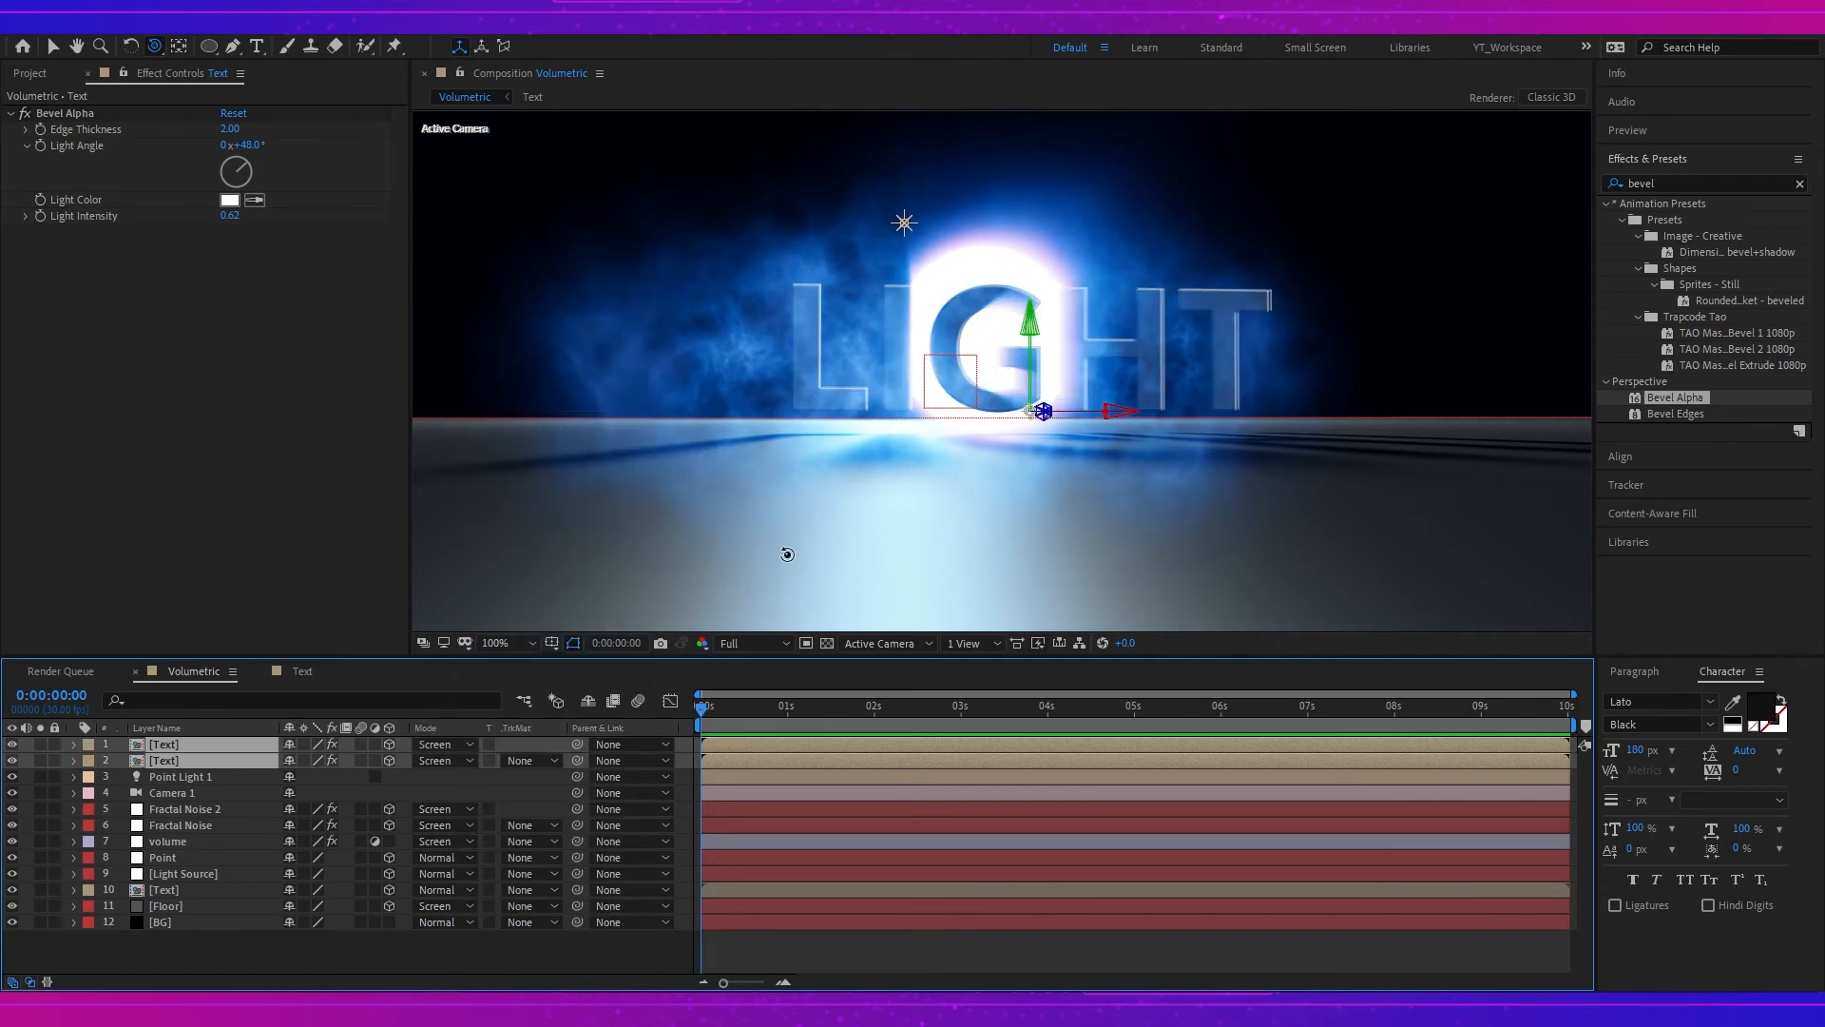
- Set the LIGHT text's fill colour to pure black in the Text composition, and return to the Volumetric composition
{"action": "double_click", "coordinate": [175, 745]}
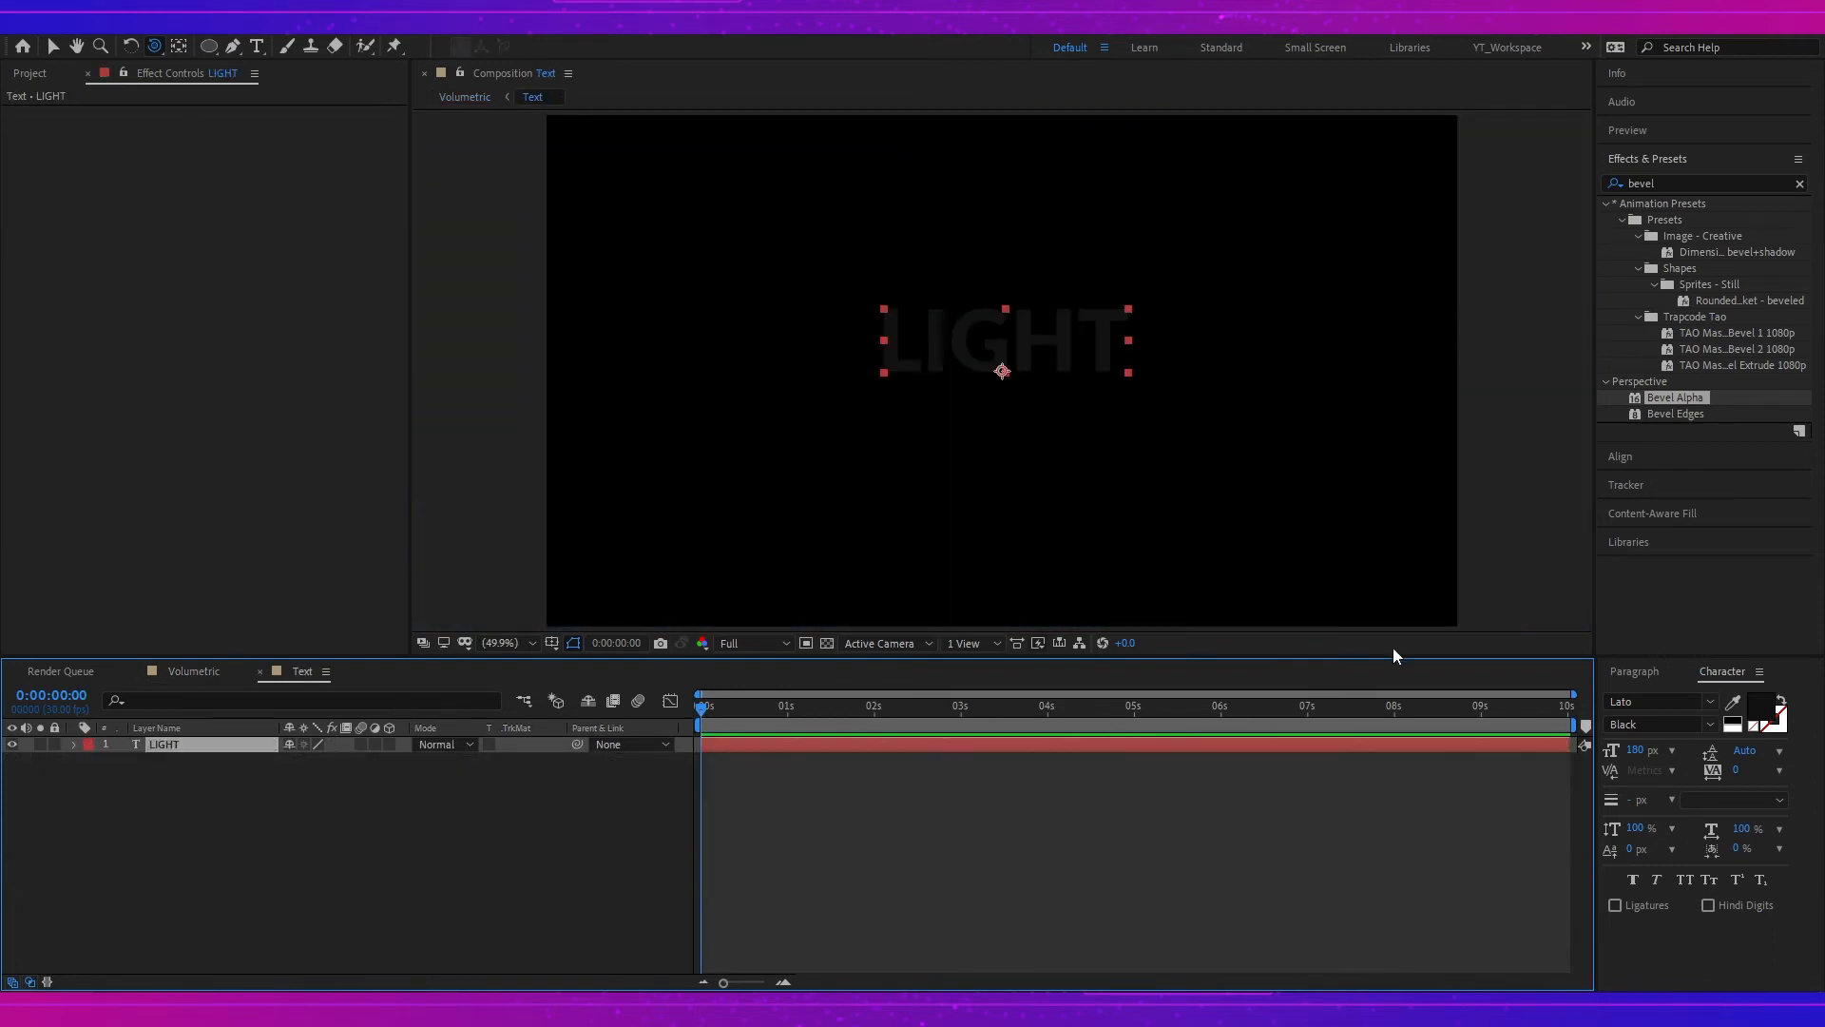
{"action": "left_click", "coordinate": [1754, 704]}
{"action": "left_click_drag", "start_coordinate": [1290, 623], "coordinate": [1179, 720]}
{"action": "left_click", "coordinate": [1628, 450]}
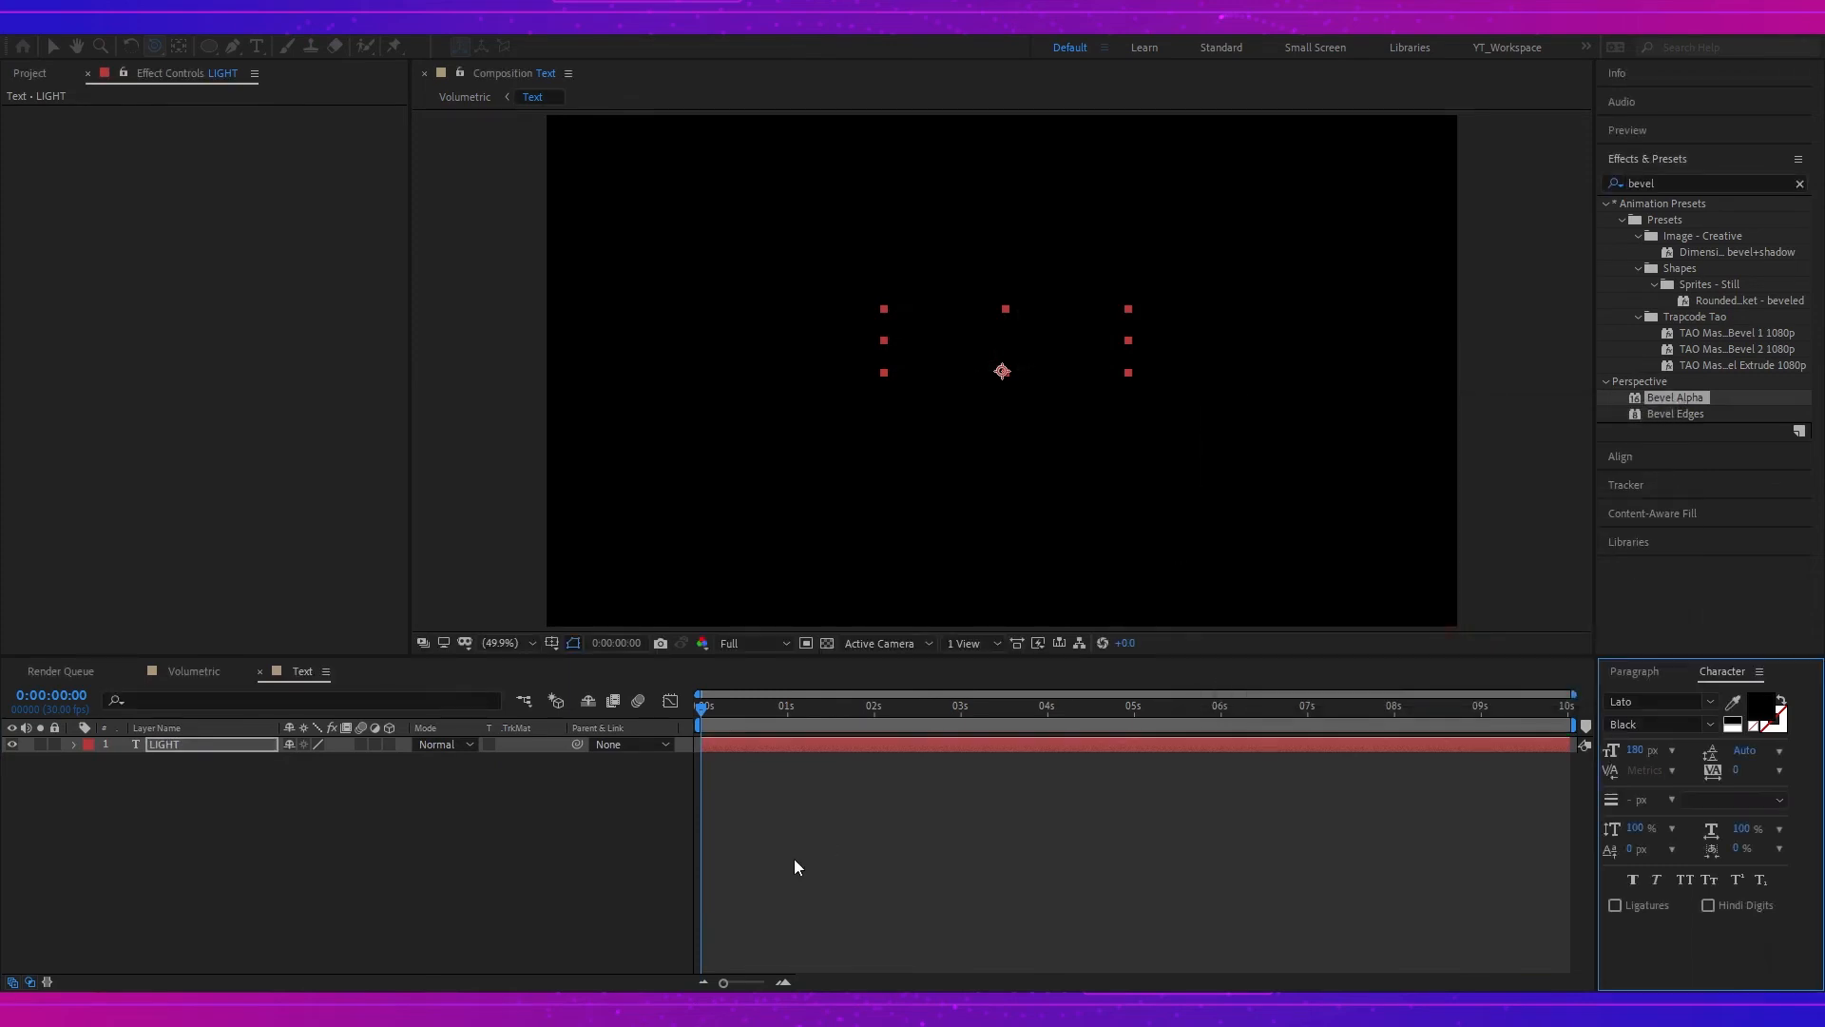
{"action": "left_click", "coordinate": [194, 672]}
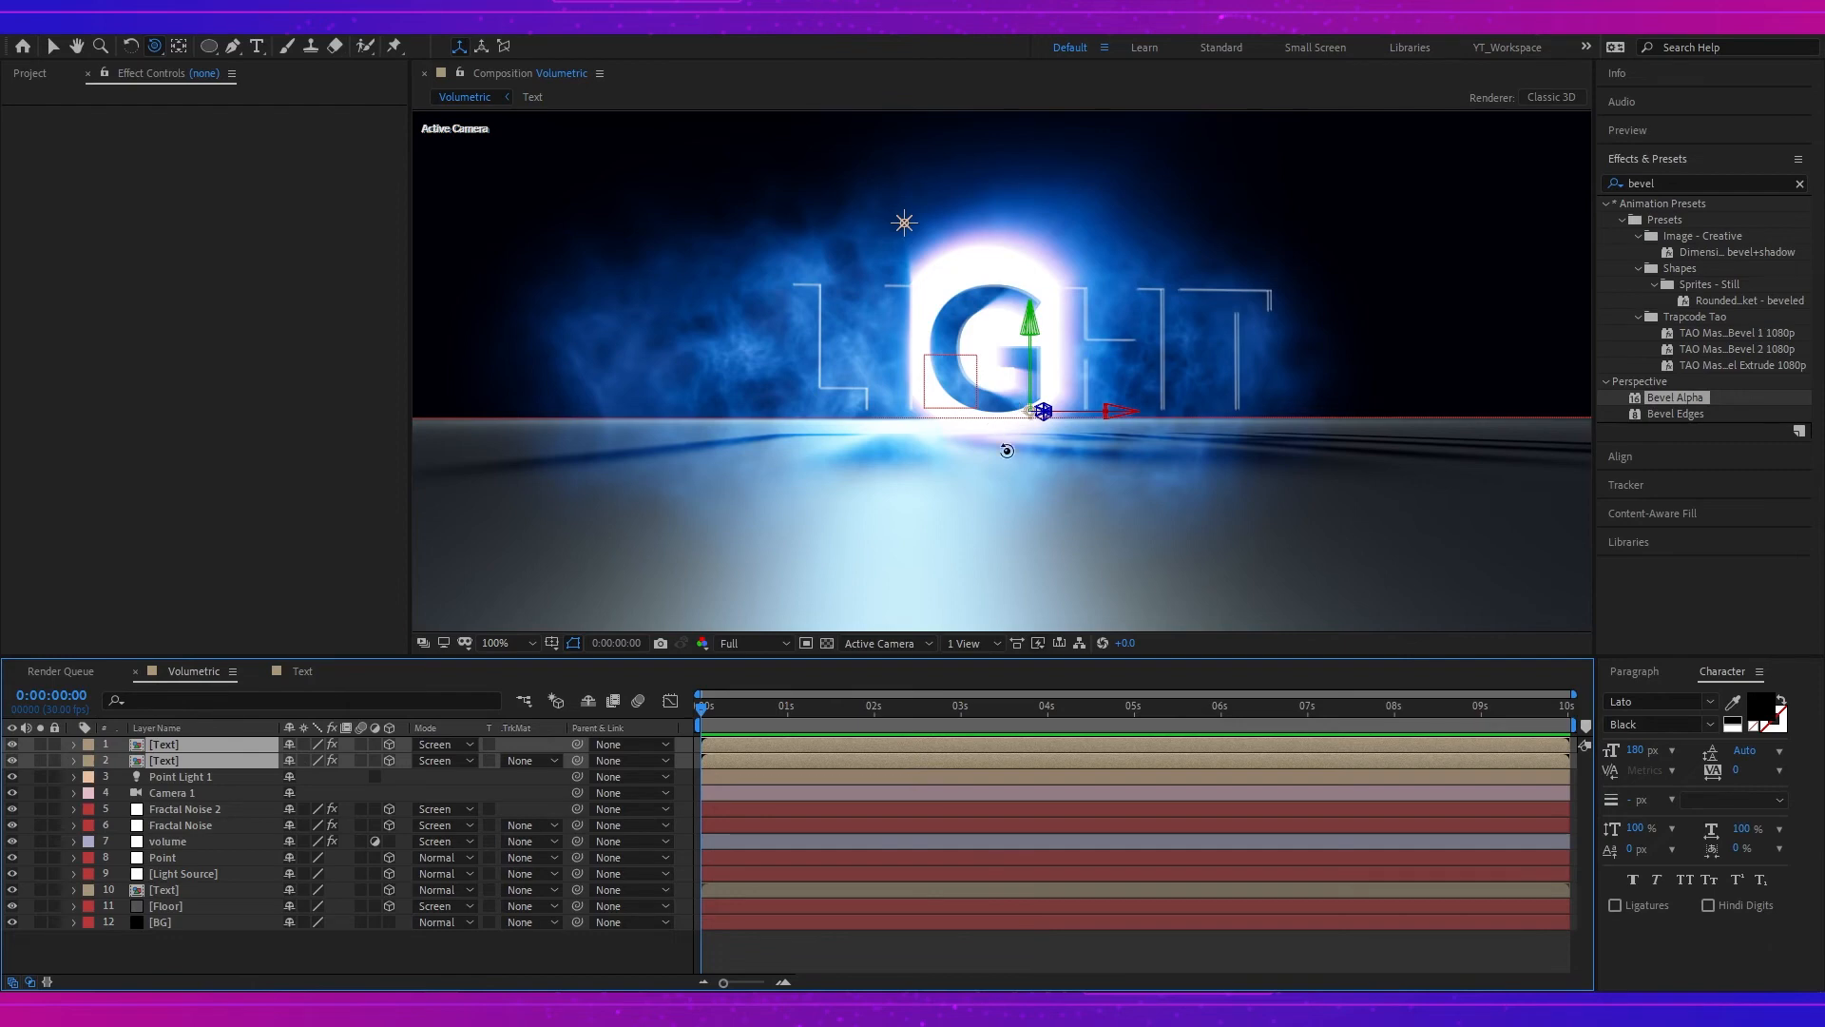
- Reveal the second beveled Text layer's position and try shifting the layer along its Z axis
{"action": "mouse_move", "coordinate": [1002, 448]}
{"action": "left_mouse_down"}
{"action": "mouse_move", "coordinate": [970, 395]}
{"action": "mouse_move", "coordinate": [978, 433]}
{"action": "left_mouse_up"}
{"action": "key", "text": "ctrl+z"}
{"action": "left_click", "coordinate": [186, 761]}
{"action": "key", "text": "p"}
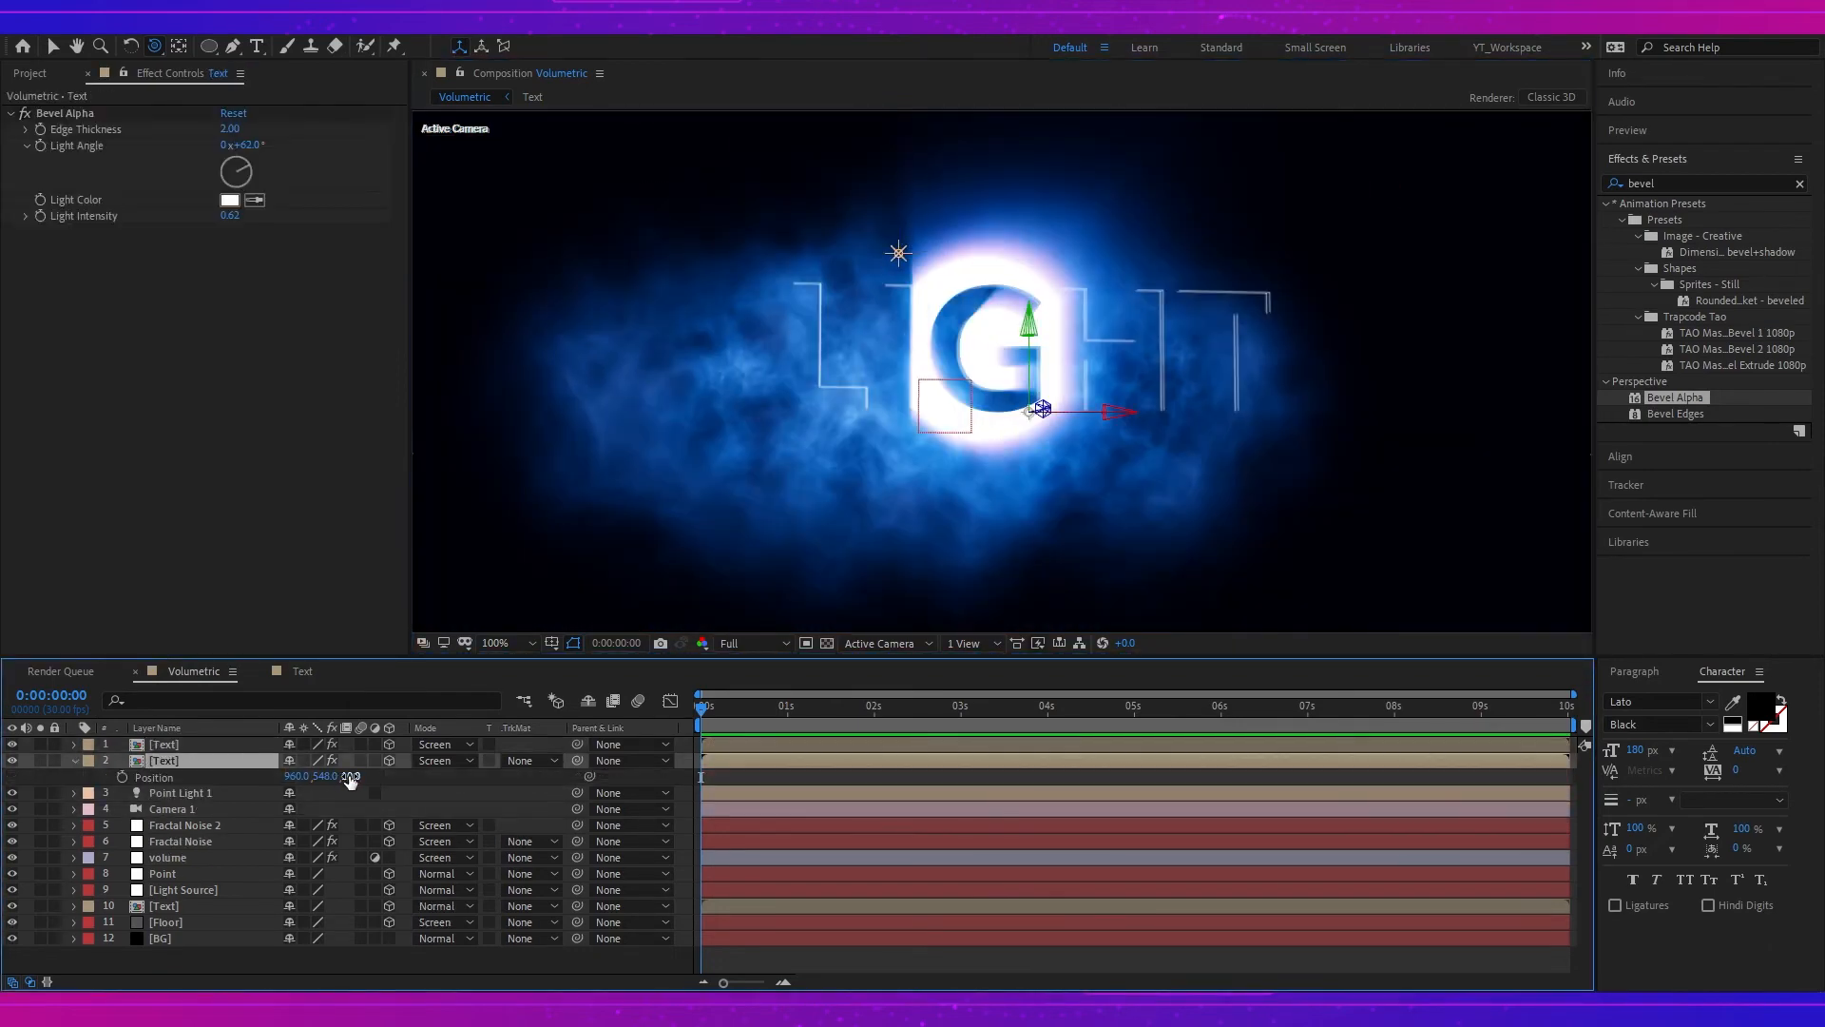
{"action": "mouse_move", "coordinate": [351, 777]}
{"action": "left_mouse_down"}
{"action": "mouse_move", "coordinate": [367, 771]}
{"action": "mouse_move", "coordinate": [342, 777]}
{"action": "left_mouse_up"}
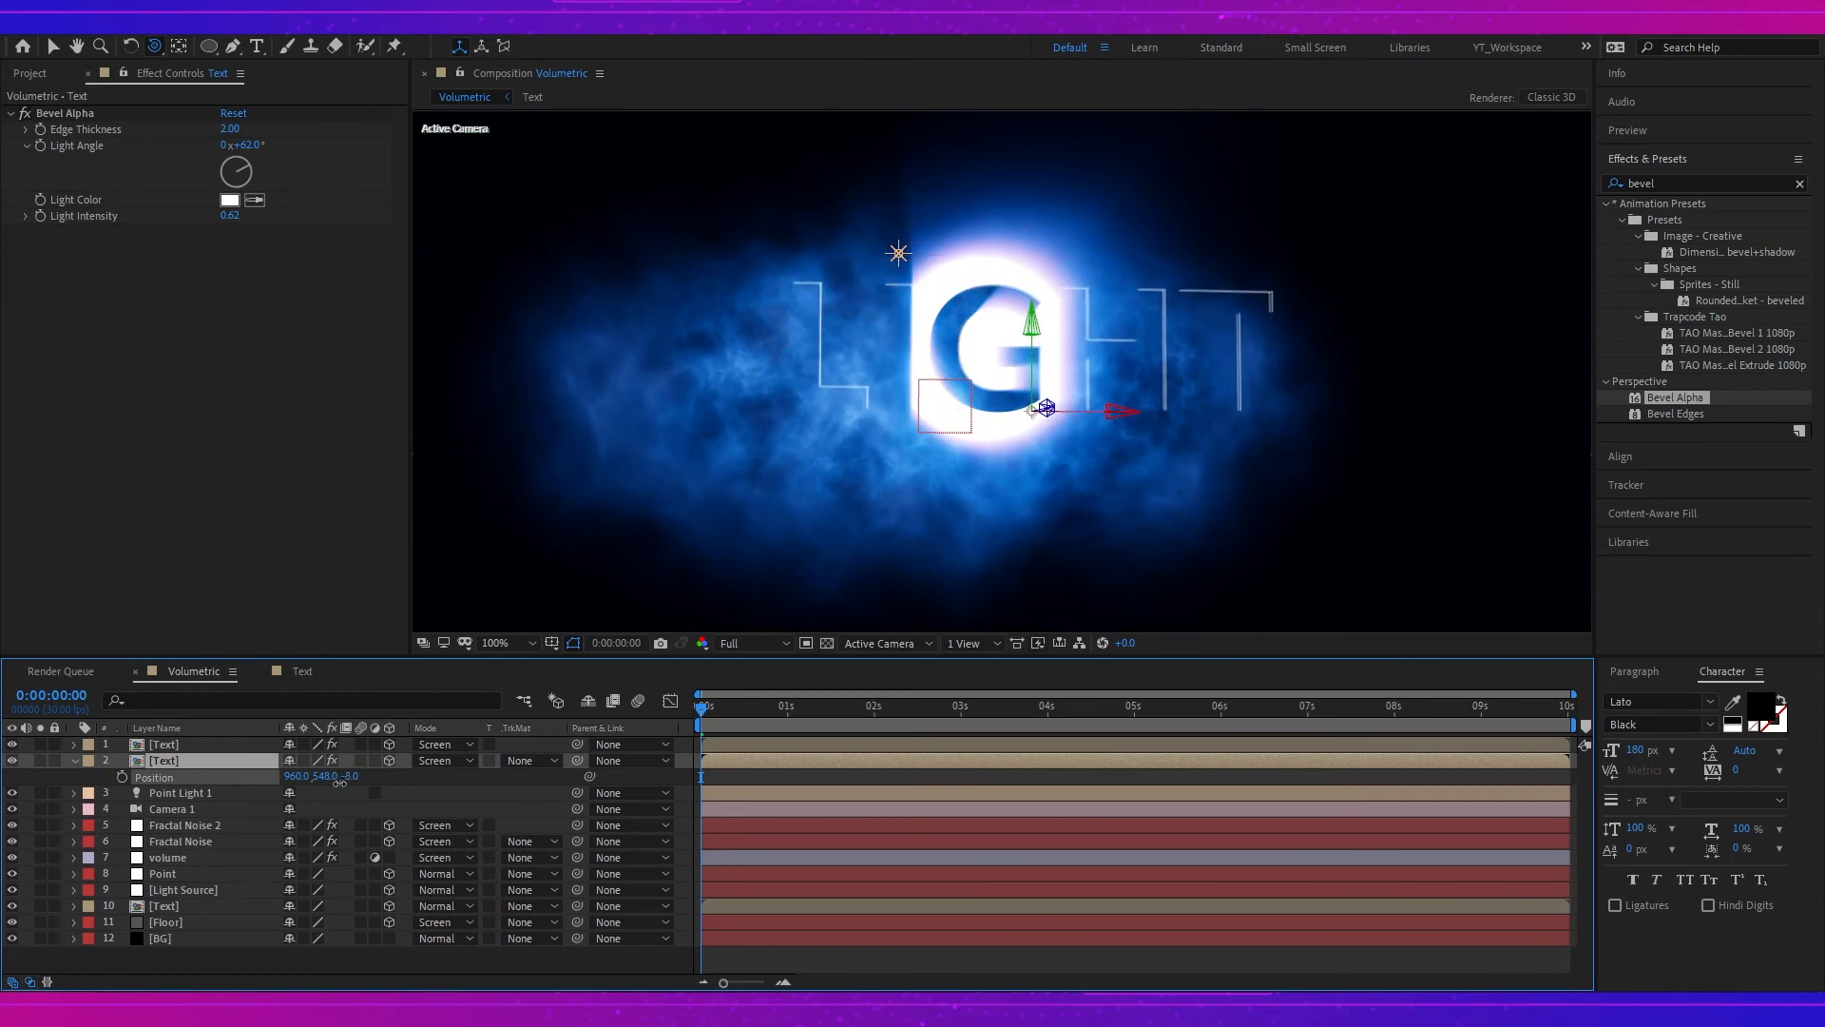
{"action": "key", "text": "ctrl+z"}
- Reveal the top Text layer's position for comparison and set the second beveled Text layer's Z position to 6
{"action": "left_click", "coordinate": [350, 776]}
{"action": "type", "text": "0"}
{"action": "key", "text": "Return"}
{"action": "left_click", "coordinate": [255, 745]}
{"action": "key", "text": "p"}
{"action": "left_click_drag", "start_coordinate": [350, 793], "coordinate": [358, 797]}
{"action": "left_click", "coordinate": [228, 745]}
{"action": "left_click", "coordinate": [255, 777]}
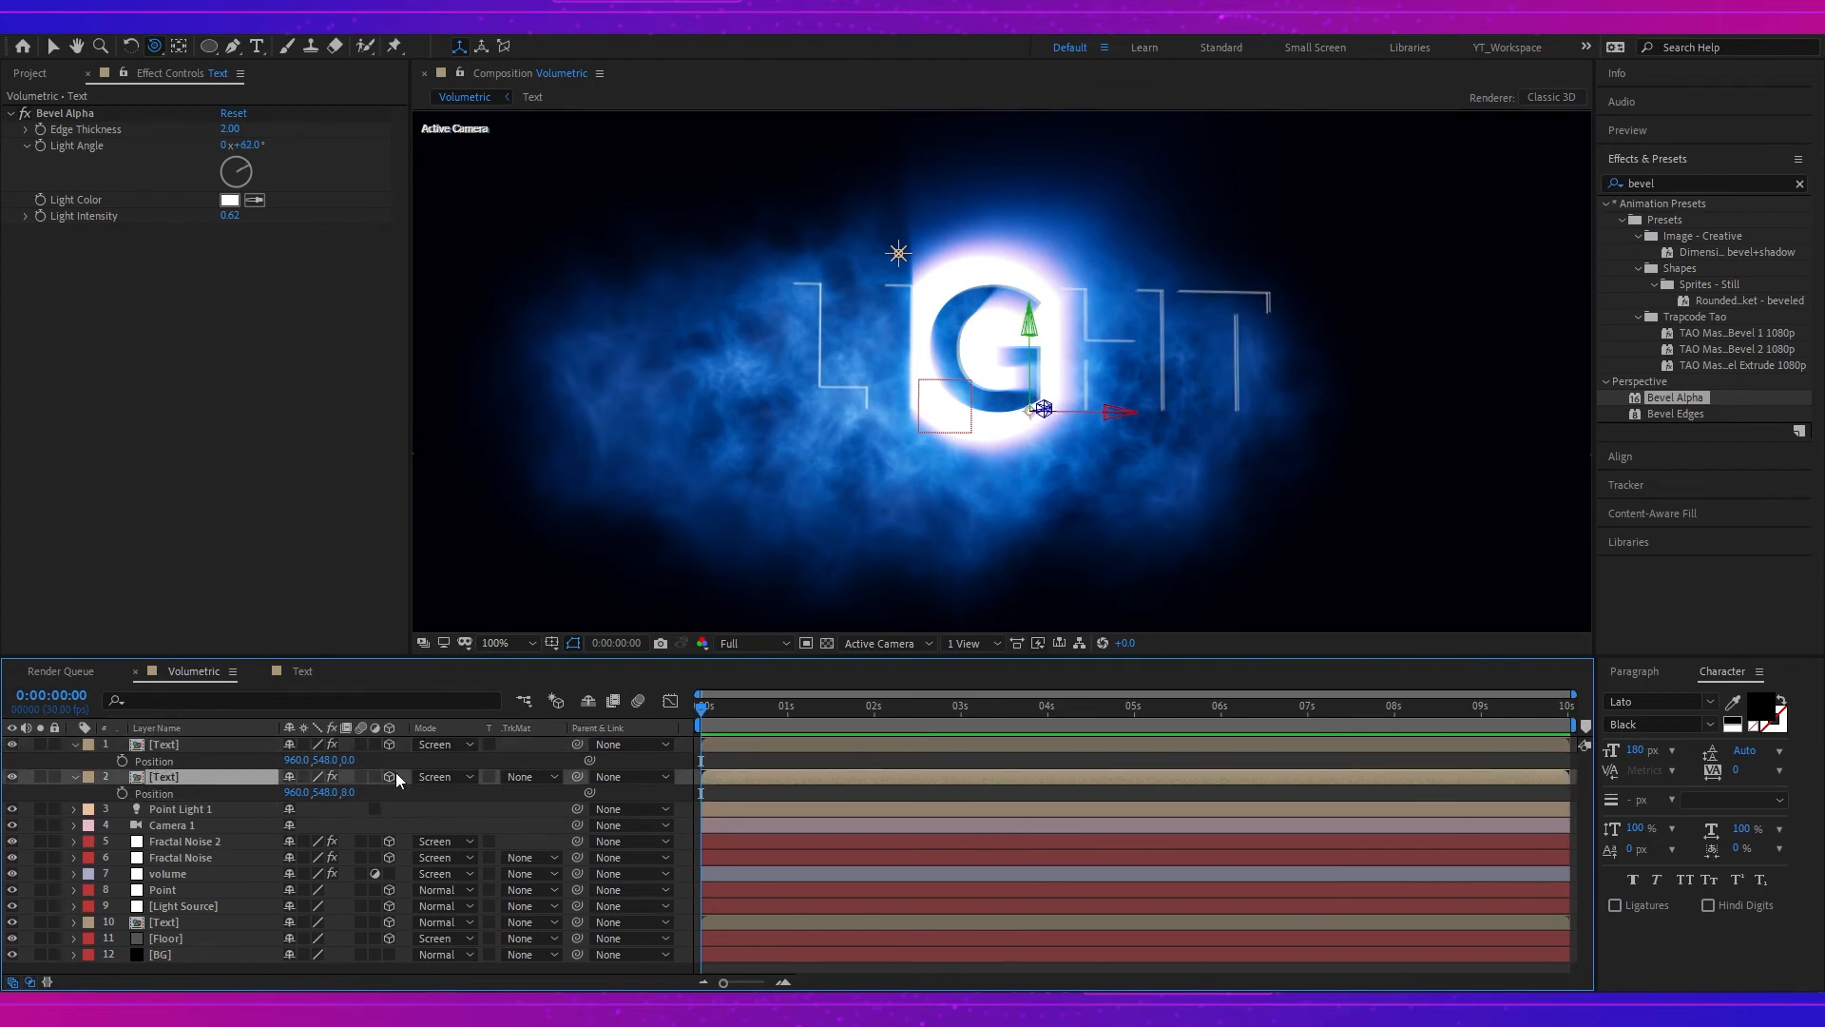
{"action": "left_click_drag", "start_coordinate": [1009, 462], "coordinate": [1361, 504]}
{"action": "left_click_drag", "start_coordinate": [350, 793], "coordinate": [348, 793]}
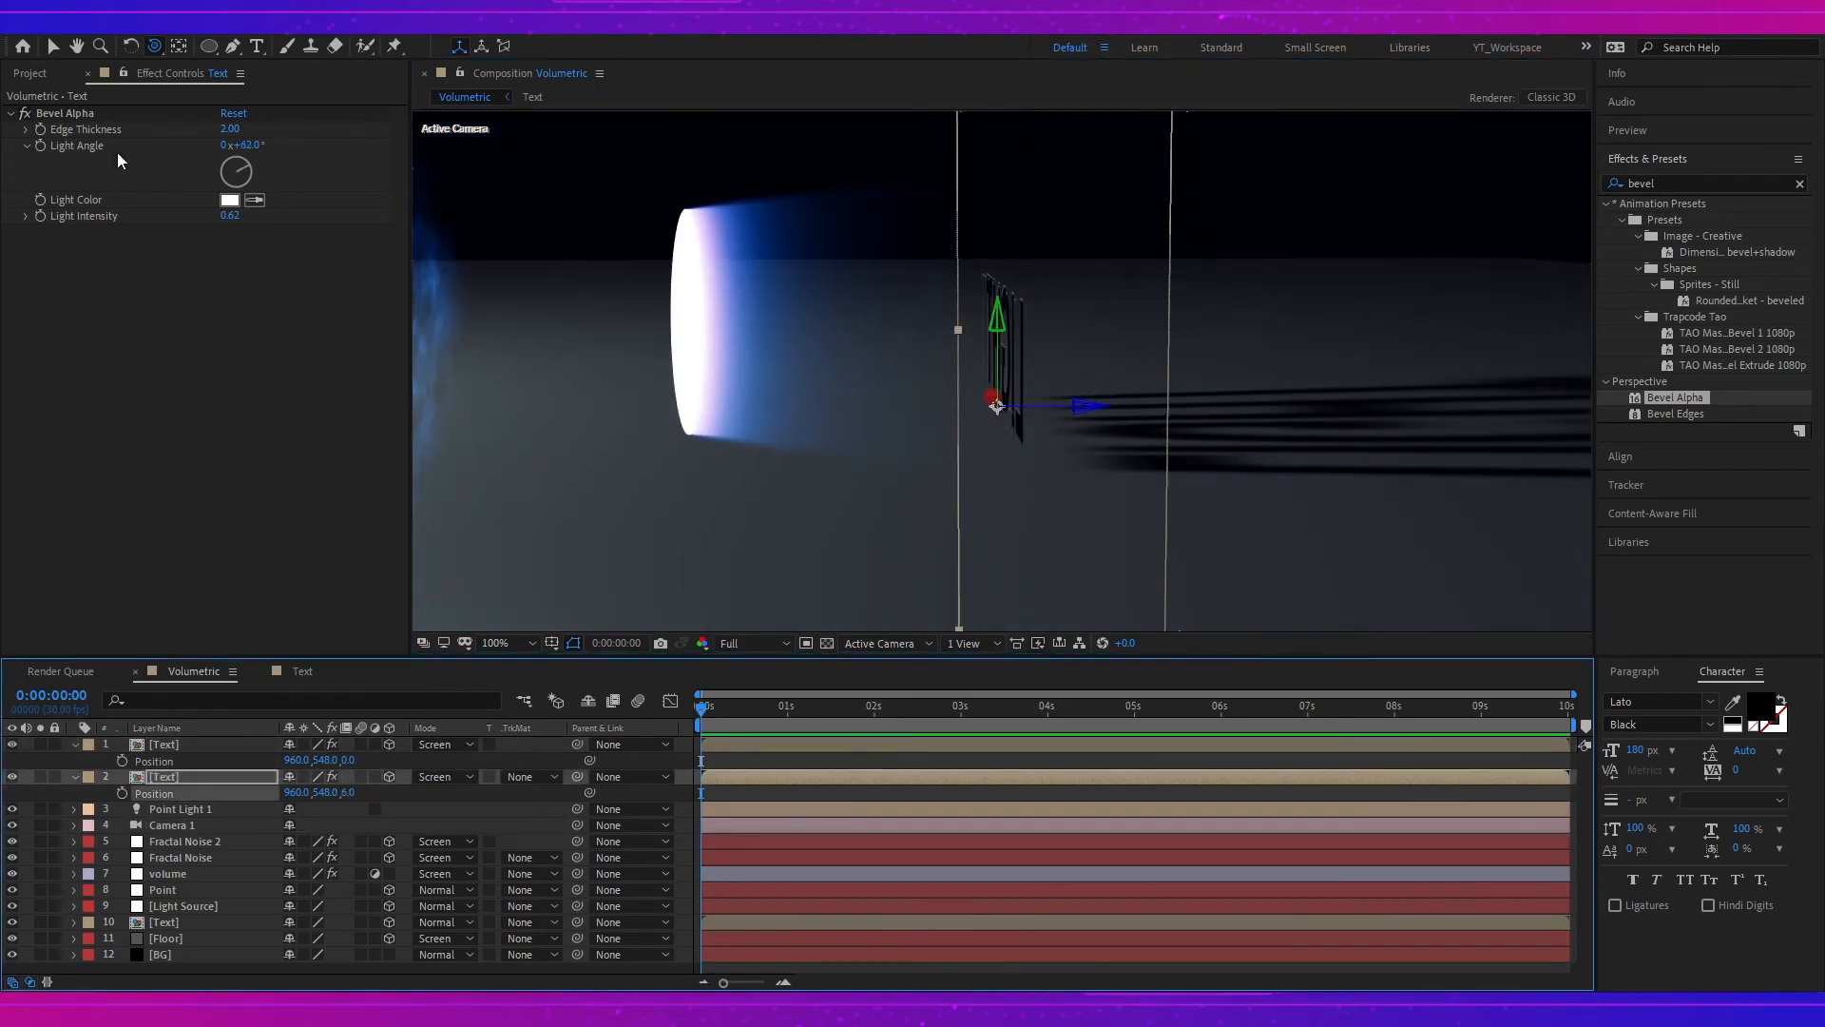
- Set the second Text layer's Bevel Alpha edge thickness to 3.5, then compare the text with the effect off and on from the front
{"action": "left_click", "coordinate": [231, 130]}
{"action": "type", "text": "3.5"}
{"action": "key", "text": "Return"}
{"action": "left_click_drag", "start_coordinate": [1080, 342], "coordinate": [709, 328]}
{"action": "left_click", "coordinate": [25, 114]}
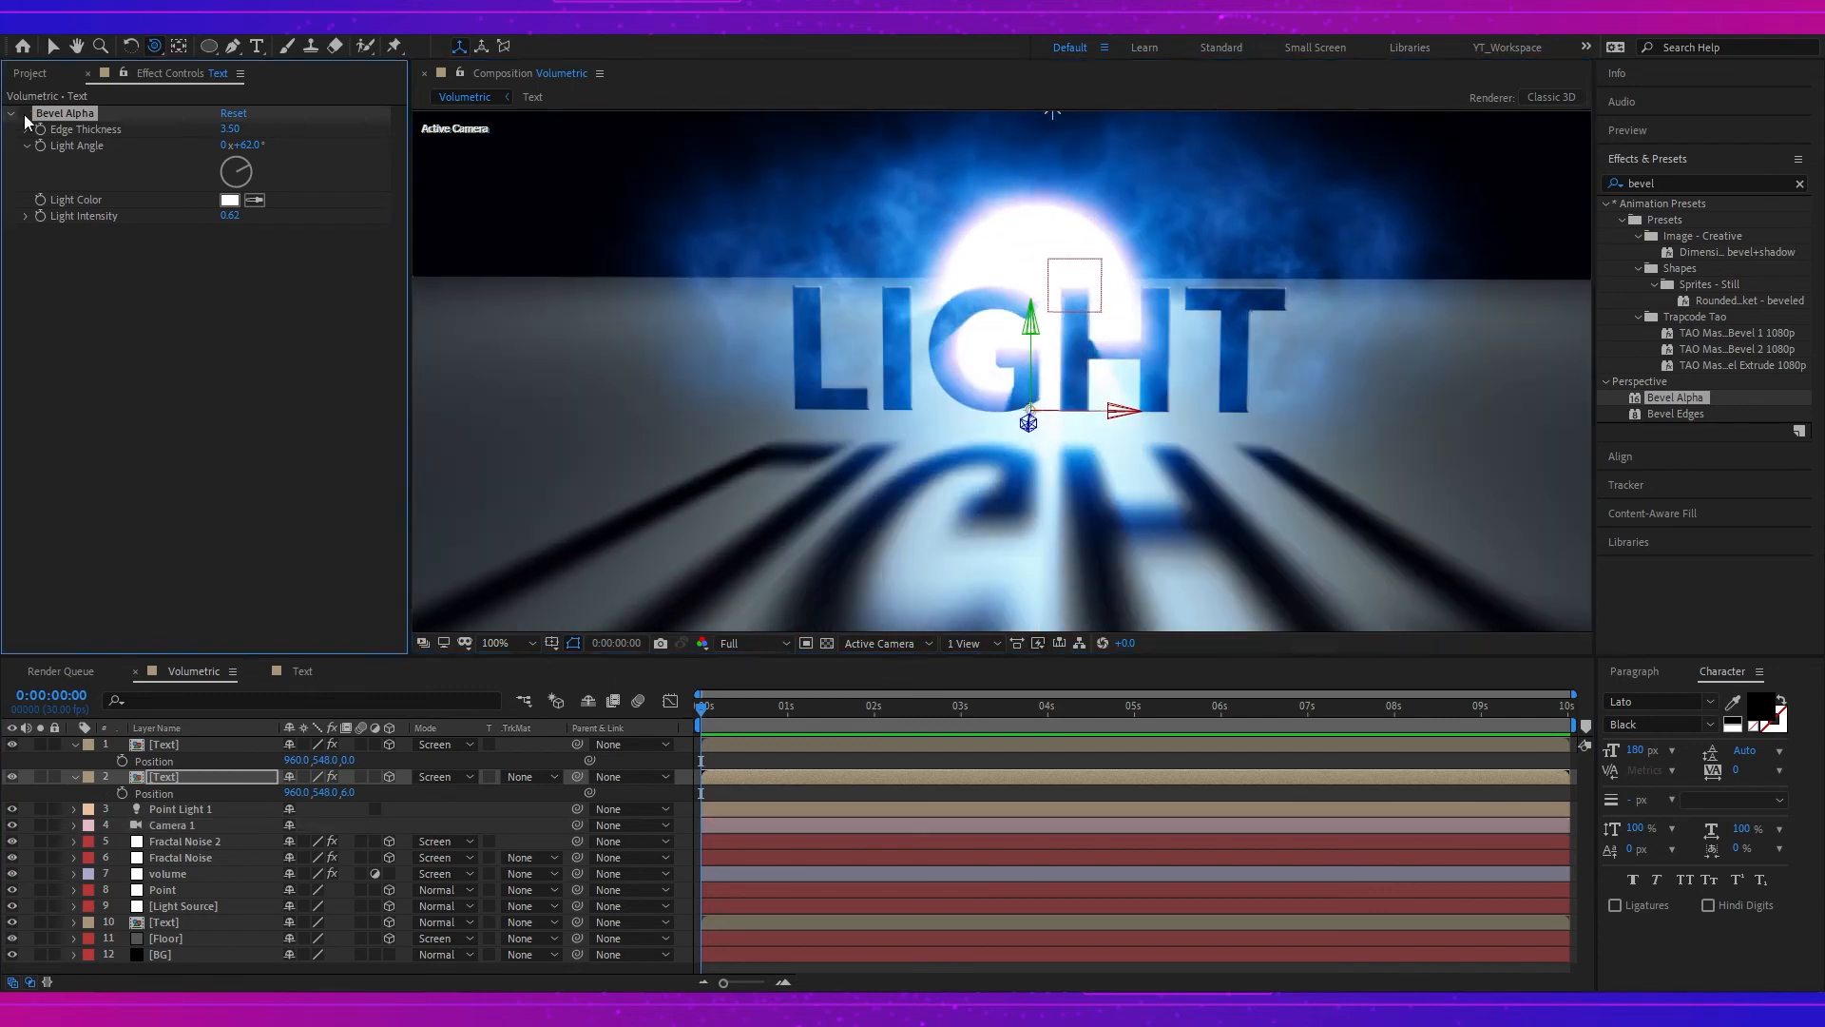
{"action": "left_click", "coordinate": [26, 114]}
{"action": "mouse_move", "coordinate": [1036, 503]}
{"action": "left_mouse_down"}
{"action": "mouse_move", "coordinate": [1052, 439]}
{"action": "mouse_move", "coordinate": [1031, 493]}
{"action": "left_mouse_up"}
- Reorder the layers so Point Light 1 and Camera 1 sit directly below the Point layer, and collapse both beveled Text layers
{"action": "mouse_move", "coordinate": [204, 810]}
{"action": "left_mouse_down"}
{"action": "mouse_move", "coordinate": [214, 844]}
{"action": "mouse_move", "coordinate": [207, 803]}
{"action": "mouse_move", "coordinate": [189, 822]}
{"action": "left_mouse_up"}
{"action": "left_click", "coordinate": [209, 841]}
{"action": "left_click", "coordinate": [205, 874], "text": "shift"}
{"action": "left_click", "coordinate": [75, 776]}
{"action": "left_click", "coordinate": [76, 745]}
- Set the Fractal Noise layer's brightness to -46
{"action": "left_click", "coordinate": [181, 793]}
{"action": "left_click", "coordinate": [233, 194]}
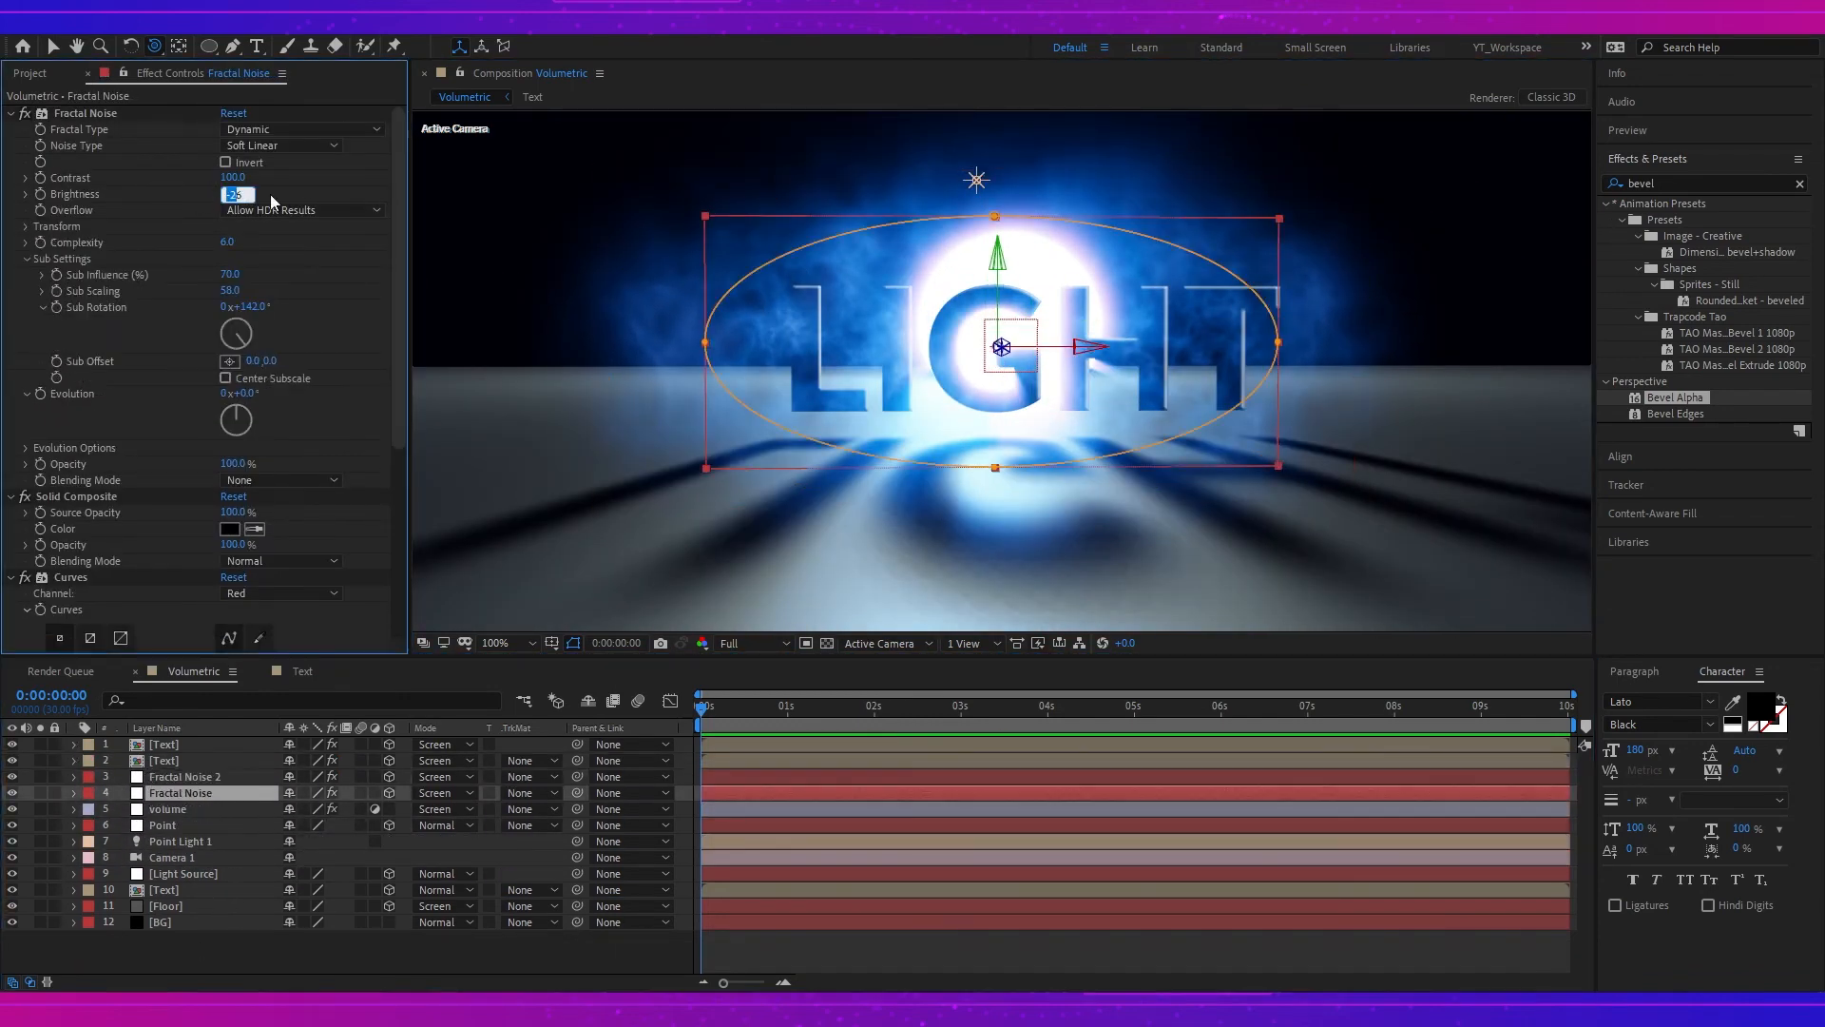
{"action": "left_click", "coordinate": [181, 793]}
{"action": "left_click_drag", "start_coordinate": [232, 195], "coordinate": [220, 195]}
- Orbit the camera to a low frontal view of the text and floor, and select the Floor layer
{"action": "left_click", "coordinate": [185, 777]}
{"action": "left_click_drag", "start_coordinate": [1017, 394], "coordinate": [1041, 330]}
{"action": "key", "text": "v"}
{"action": "left_click", "coordinate": [167, 906]}
{"action": "key", "text": "c"}
{"action": "left_click_drag", "start_coordinate": [1061, 430], "coordinate": [1067, 344]}
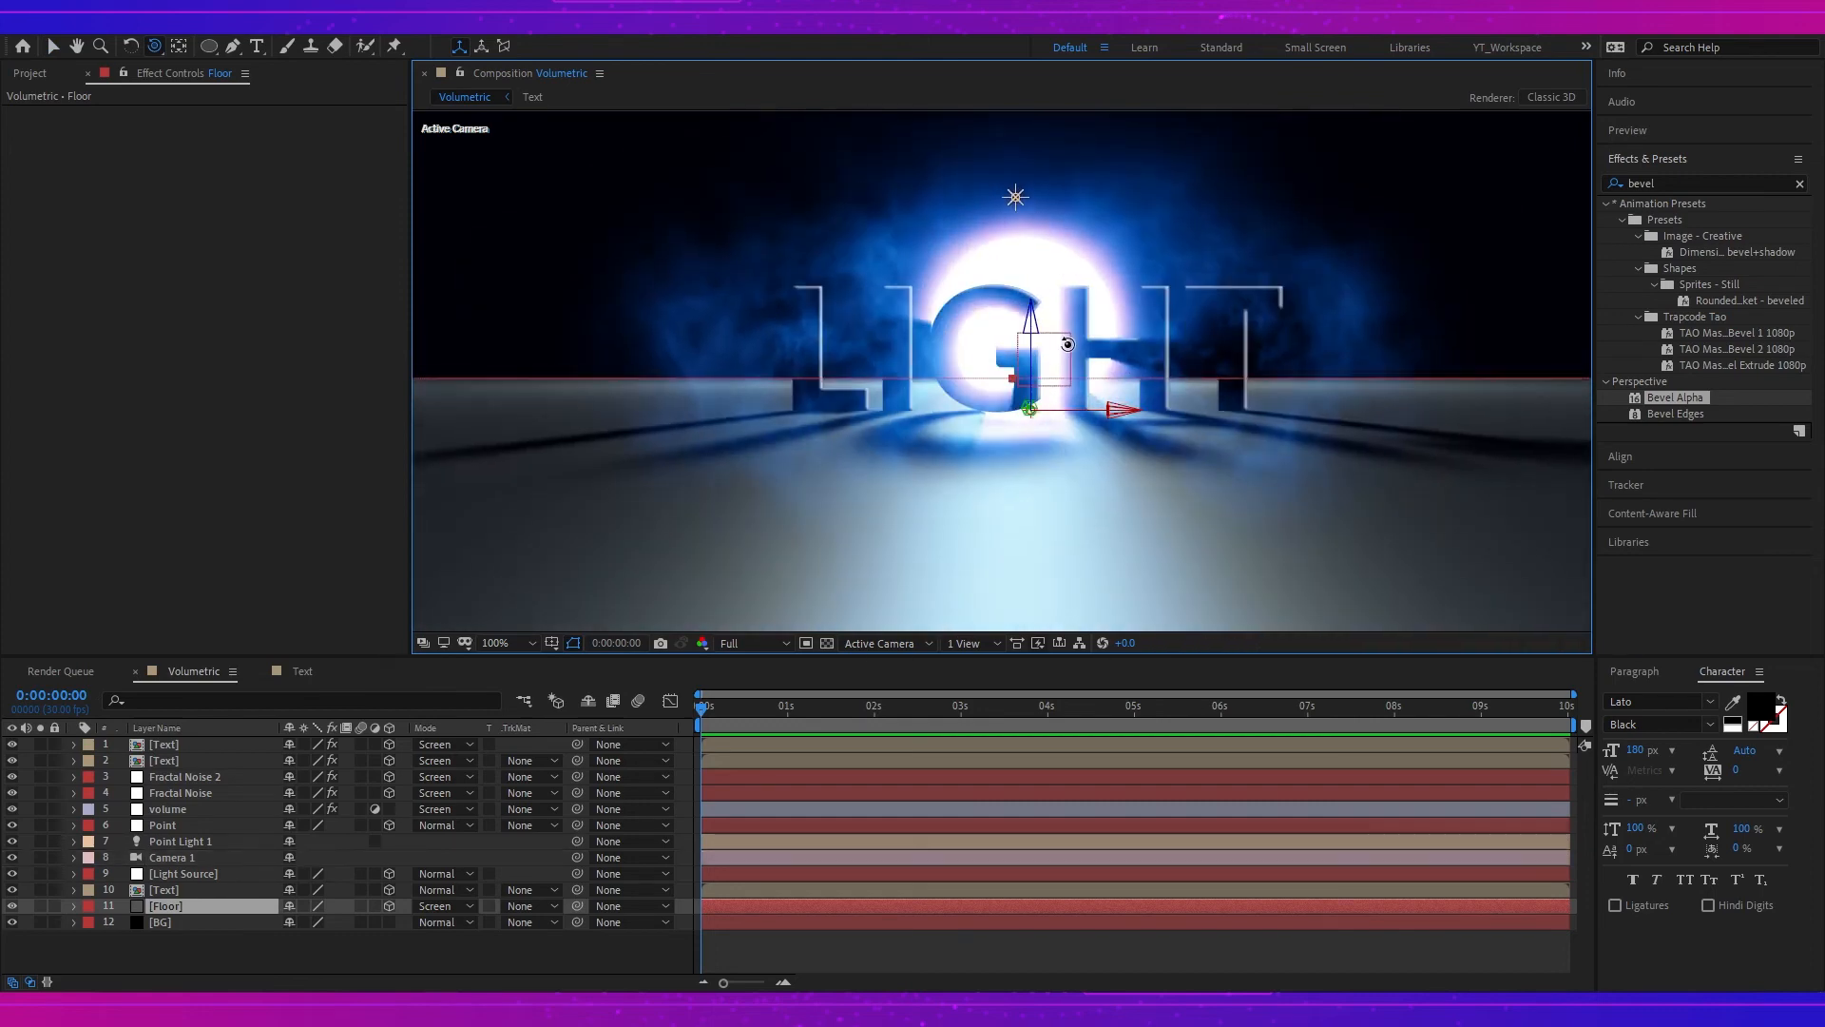
- Add a new adjustment layer above all layers and apply the Curves effect to it
{"action": "right_click", "coordinate": [248, 941]}
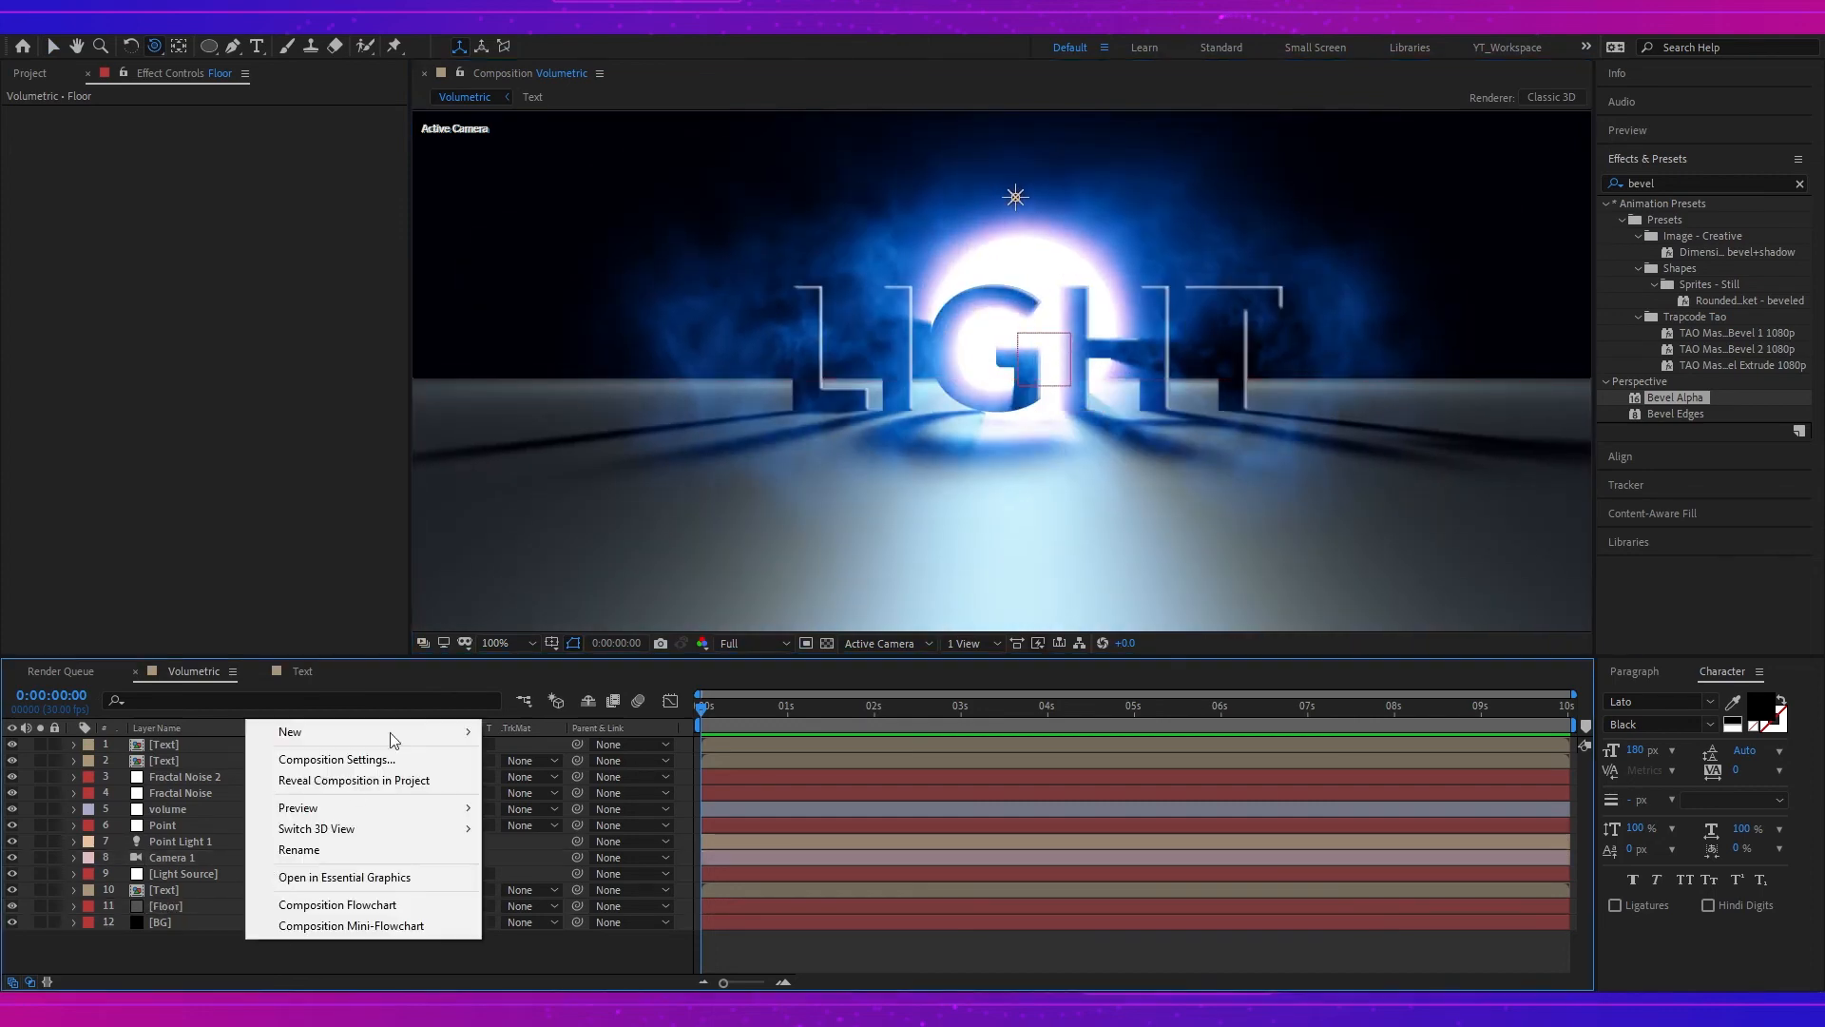
{"action": "mouse_move", "coordinate": [377, 734]}
{"action": "left_click", "coordinate": [584, 888]}
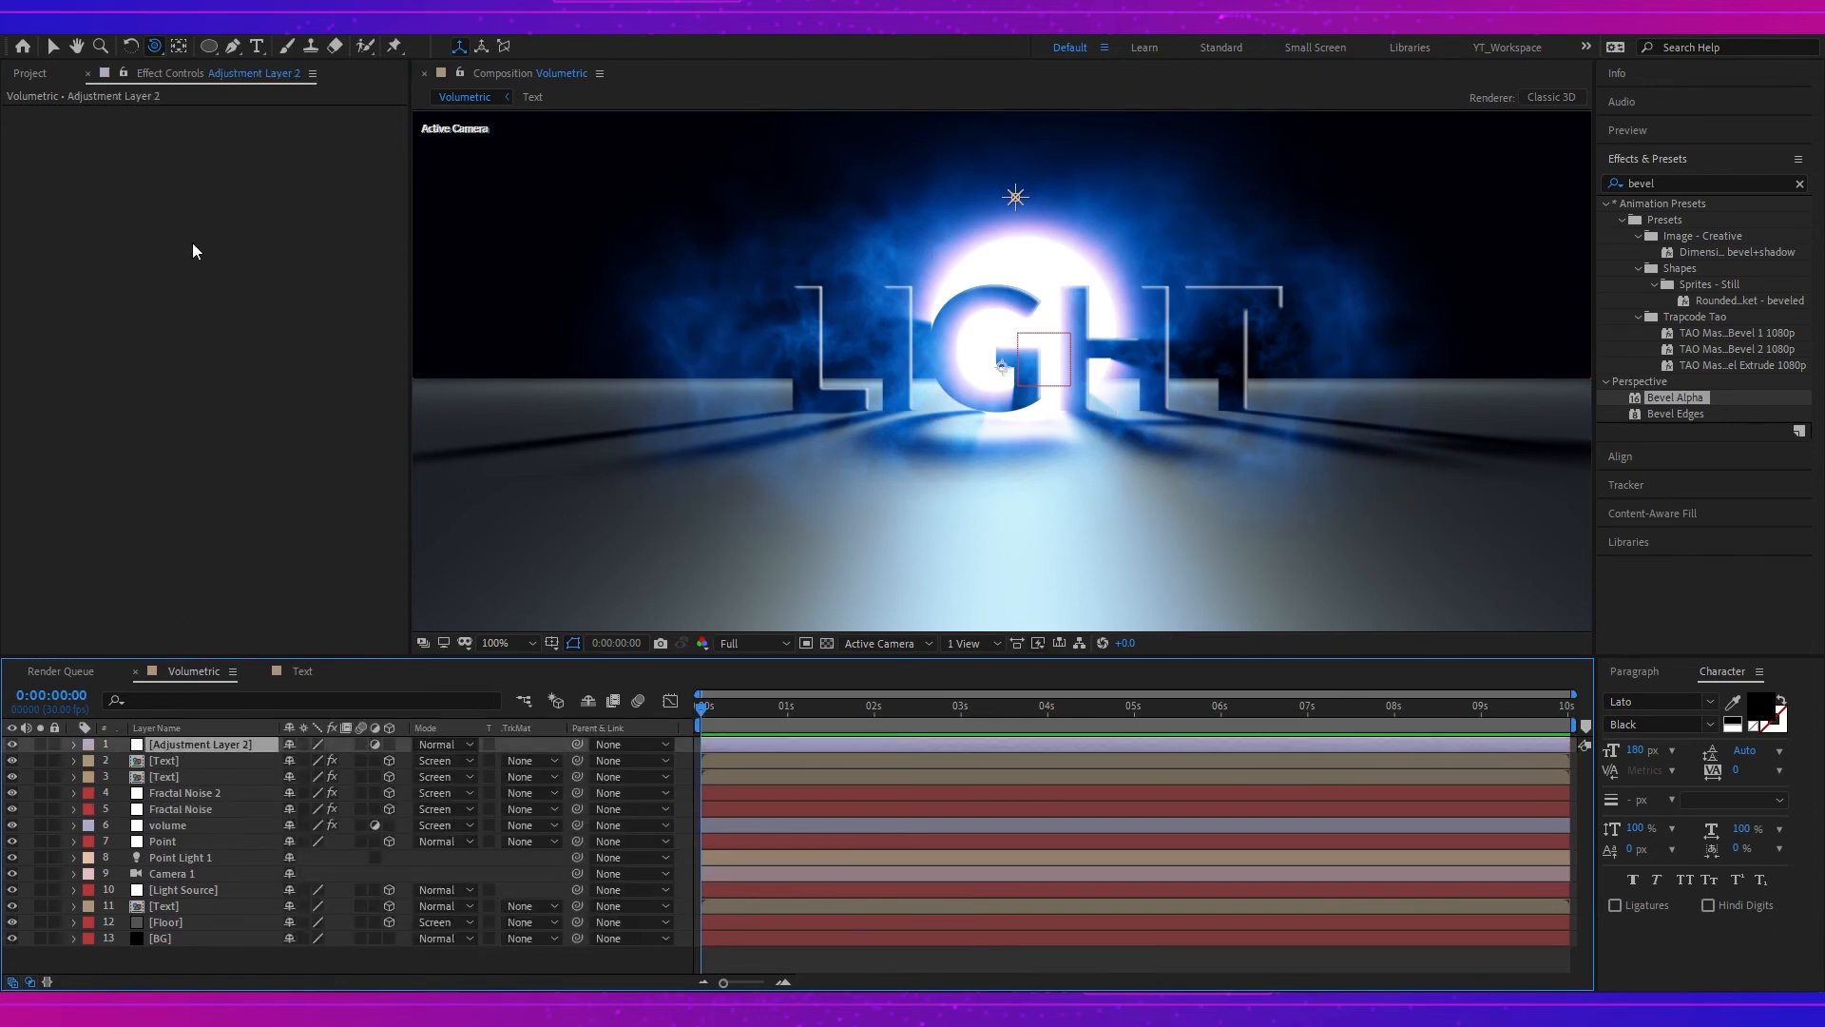
{"action": "left_click", "coordinate": [1800, 183]}
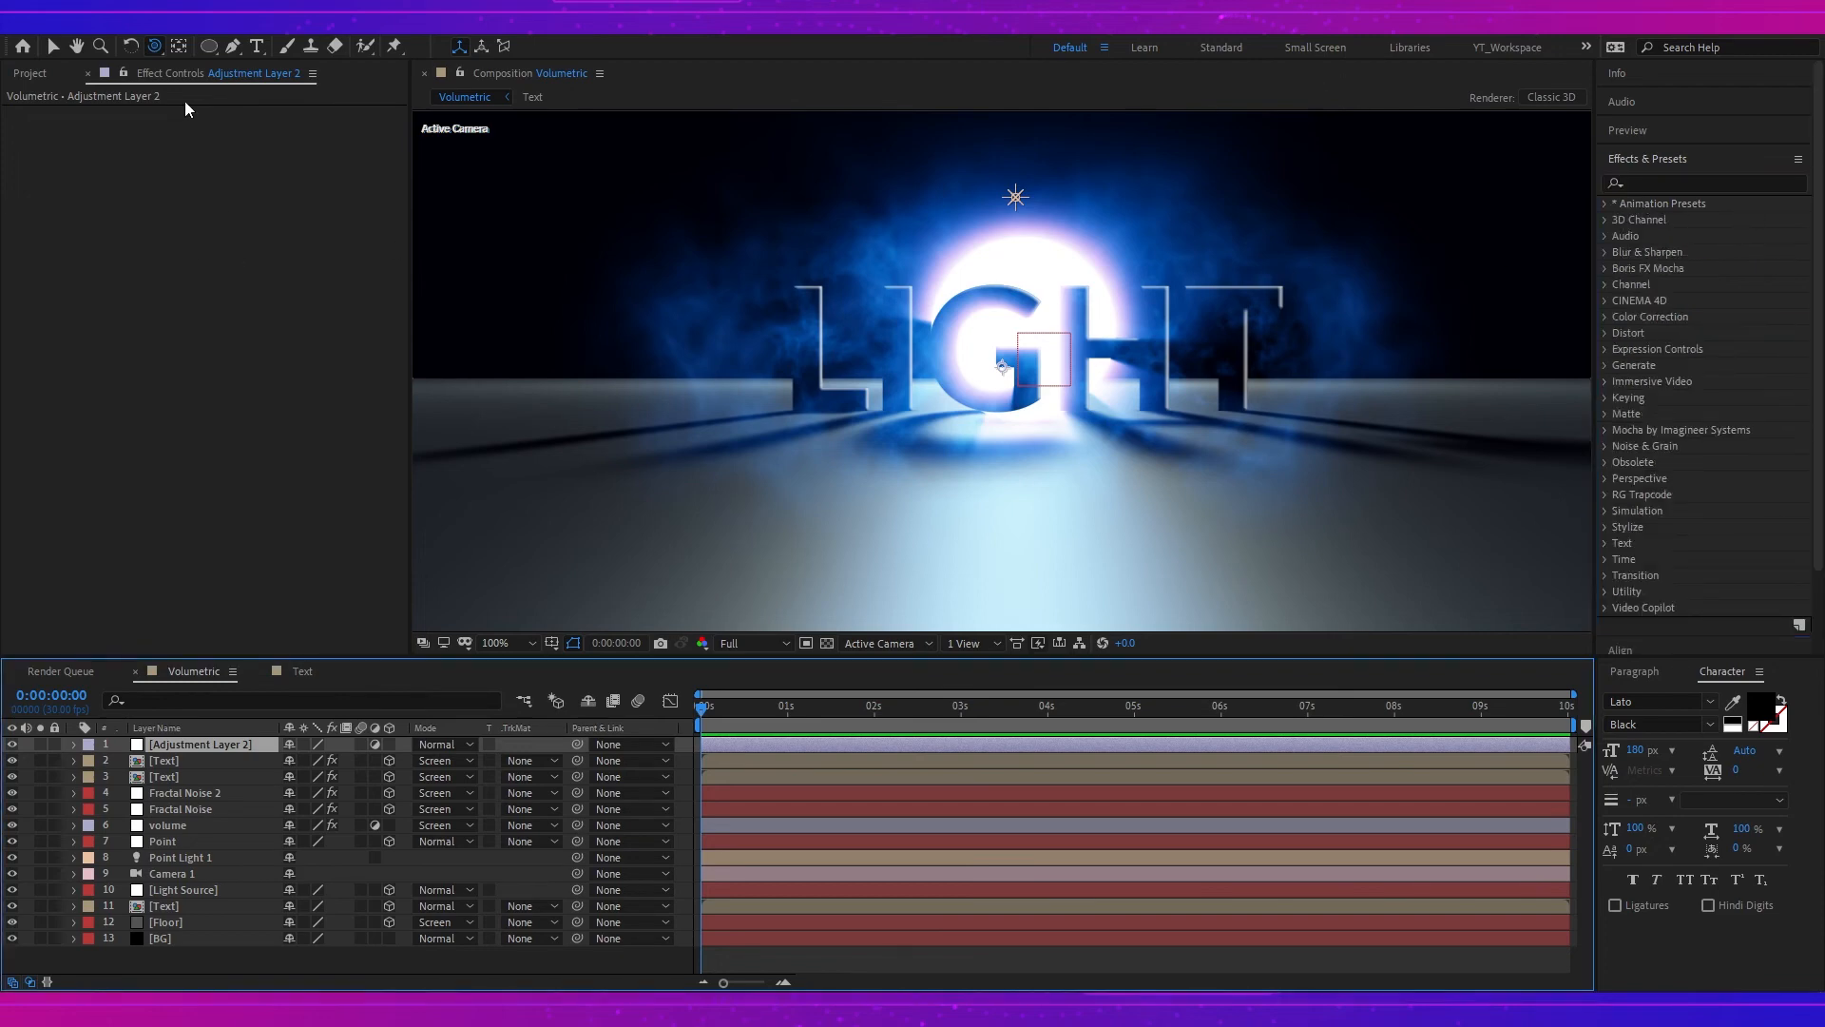
{"action": "left_click", "coordinate": [159, 26]}
{"action": "mouse_move", "coordinate": [197, 26]}
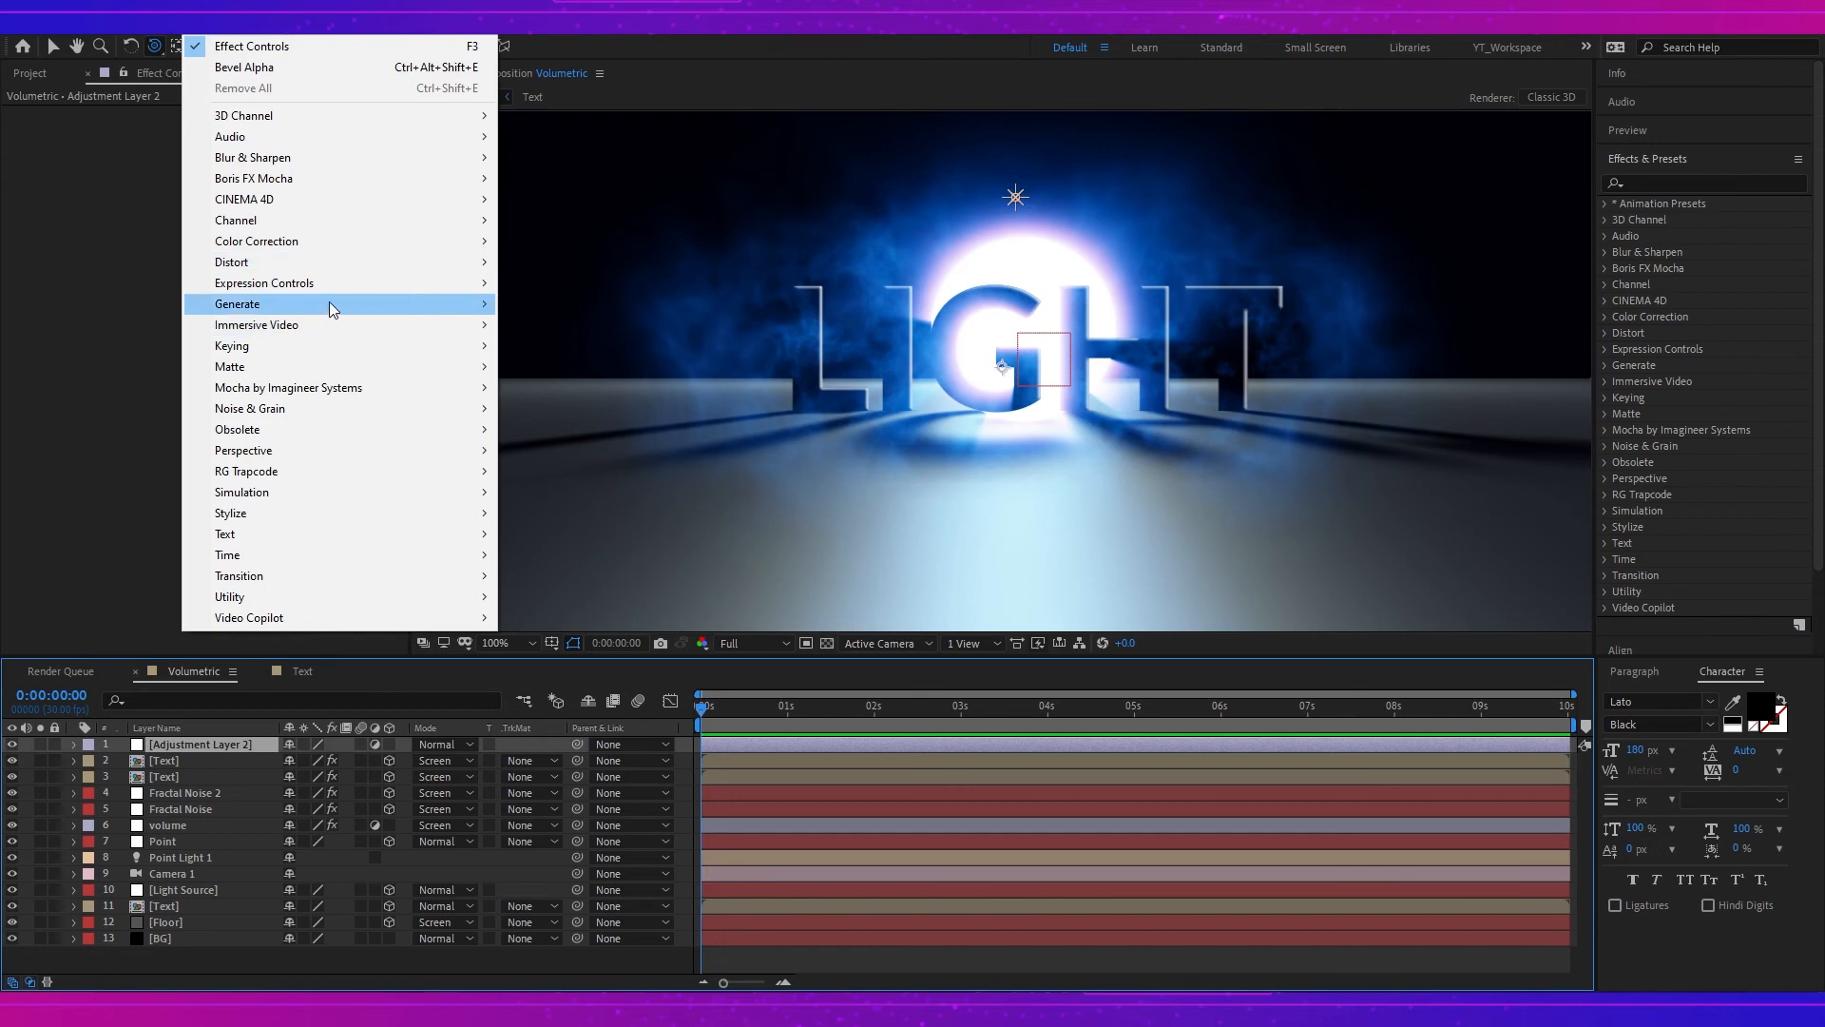
{"action": "mouse_move", "coordinate": [401, 238]}
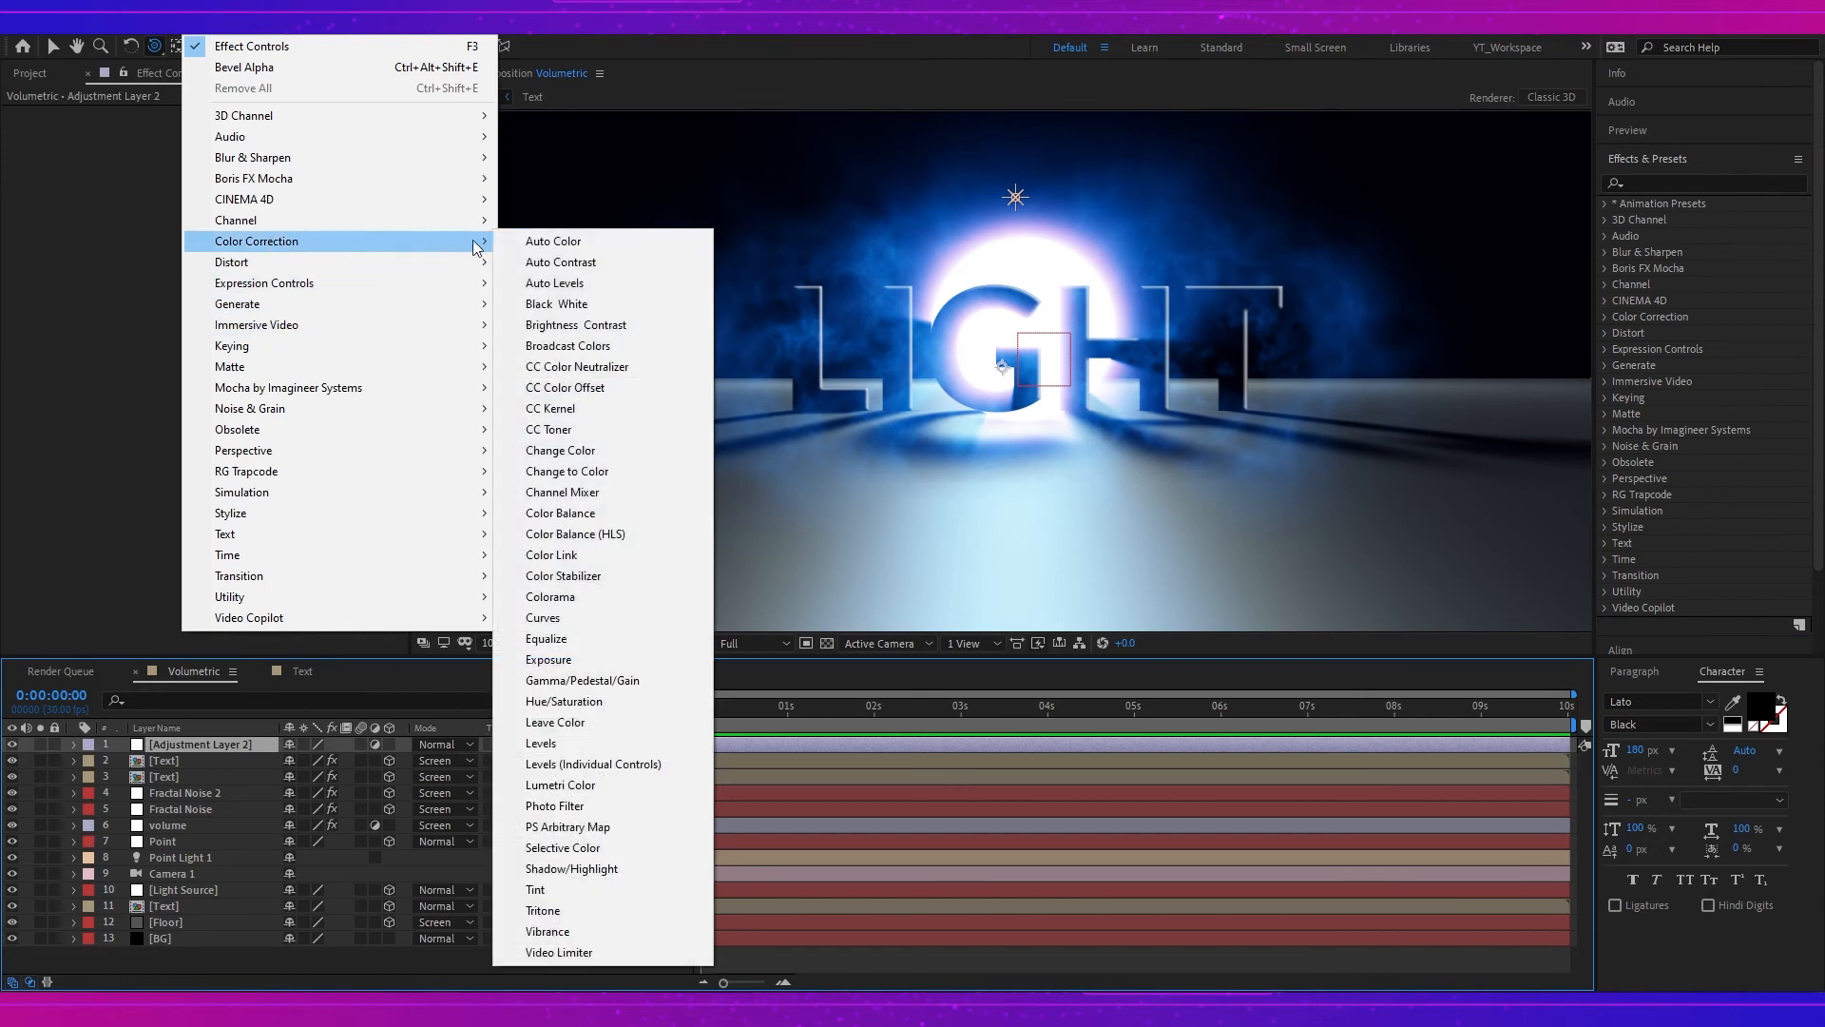
{"action": "left_click", "coordinate": [570, 617]}
- Raise the adjustment layer's Blue curve in the midtones and highlights to strengthen the blue tint
{"action": "left_click", "coordinate": [281, 129]}
{"action": "left_click", "coordinate": [257, 212]}
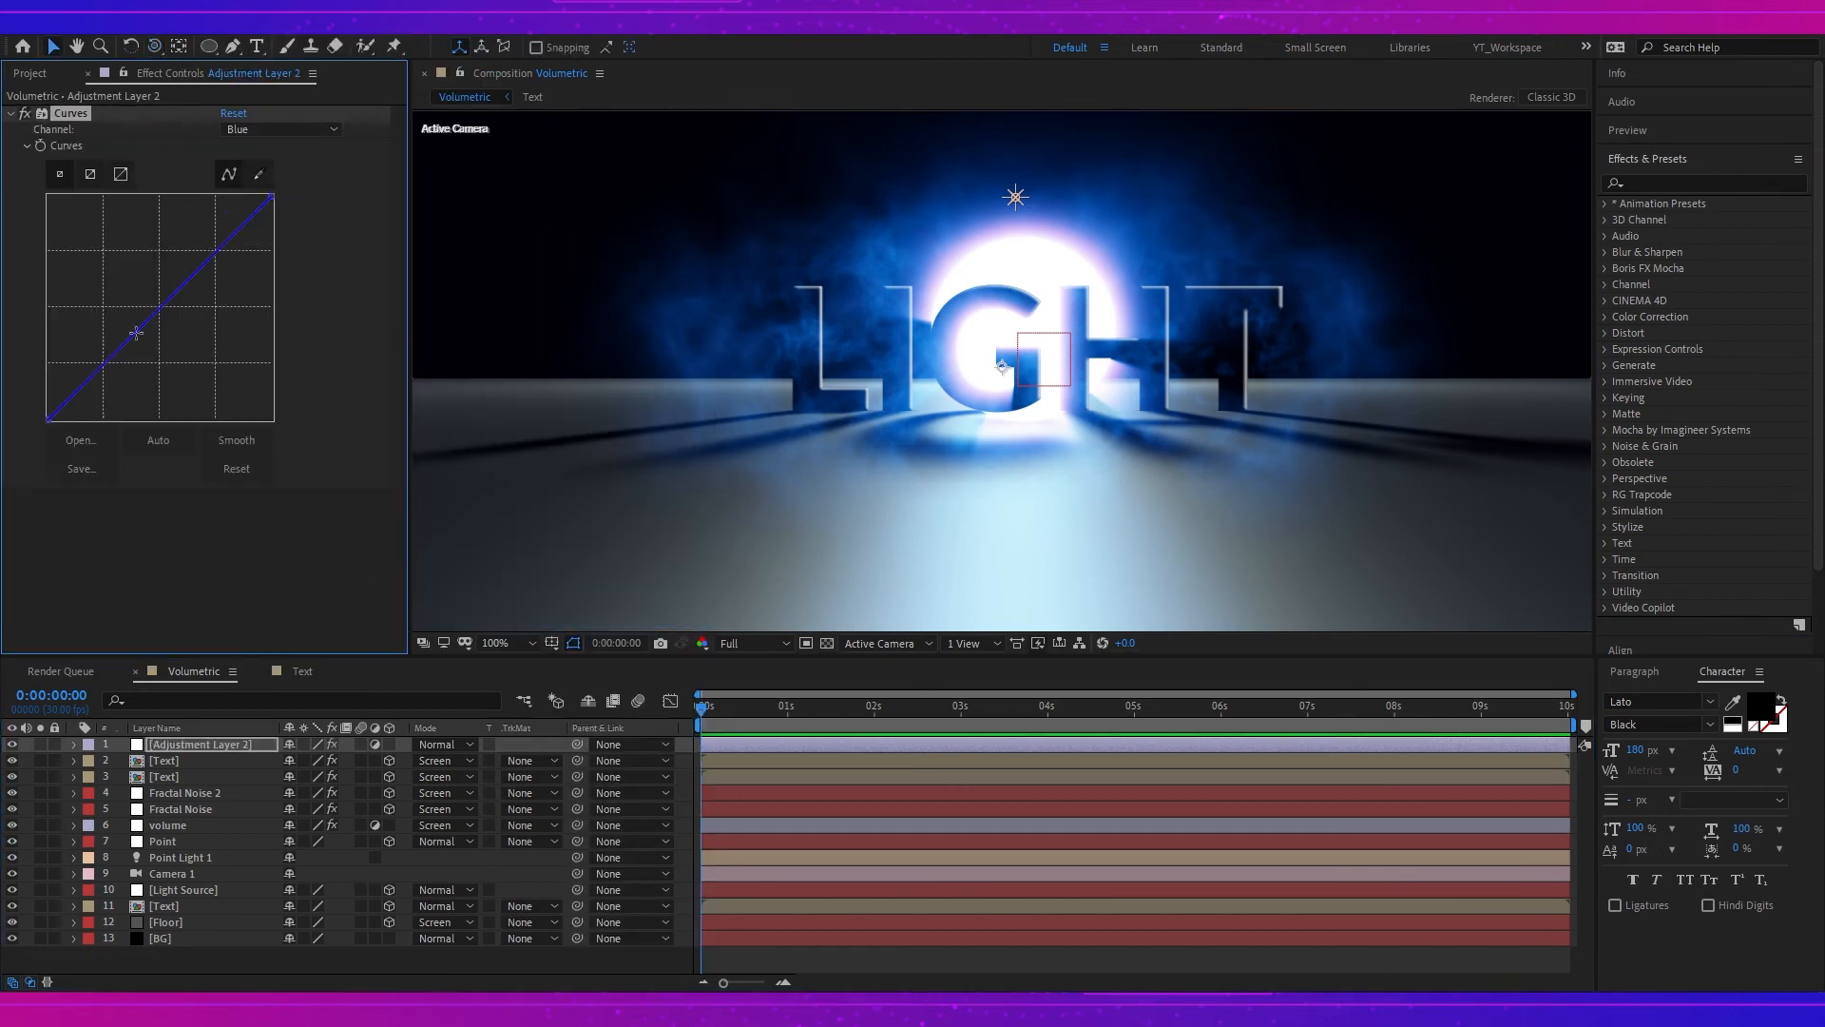
{"action": "left_click_drag", "start_coordinate": [160, 309], "coordinate": [188, 267]}
{"action": "left_click_drag", "start_coordinate": [107, 337], "coordinate": [108, 346]}
{"action": "left_click_drag", "start_coordinate": [189, 266], "coordinate": [200, 248]}
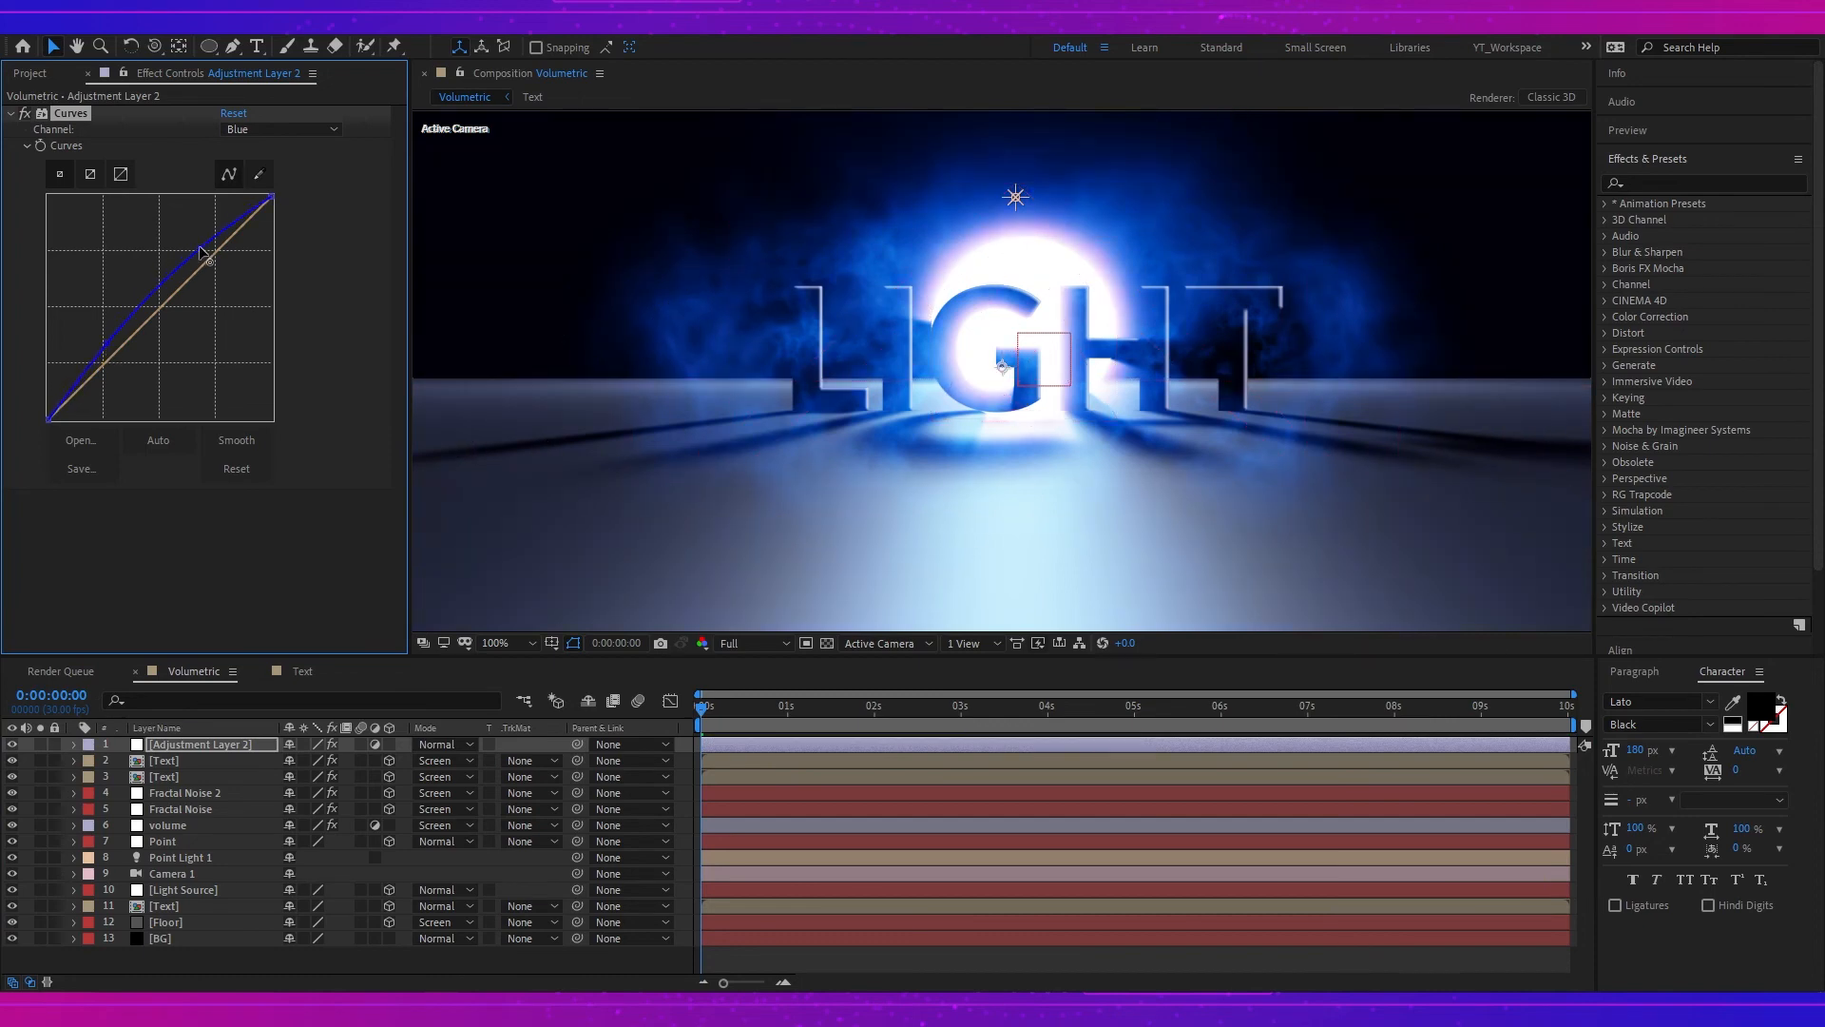
{"action": "left_click_drag", "start_coordinate": [108, 347], "coordinate": [103, 353]}
{"action": "left_click_drag", "start_coordinate": [200, 248], "coordinate": [197, 238]}
- Reshape the adjustment layer's Red curve to shift the scene's colour balance
{"action": "left_click", "coordinate": [281, 129]}
{"action": "left_click", "coordinate": [273, 172]}
{"action": "left_click_drag", "start_coordinate": [159, 308], "coordinate": [152, 236]}
{"action": "left_click_drag", "start_coordinate": [216, 251], "coordinate": [226, 268]}
{"action": "left_click_drag", "start_coordinate": [125, 366], "coordinate": [102, 373]}
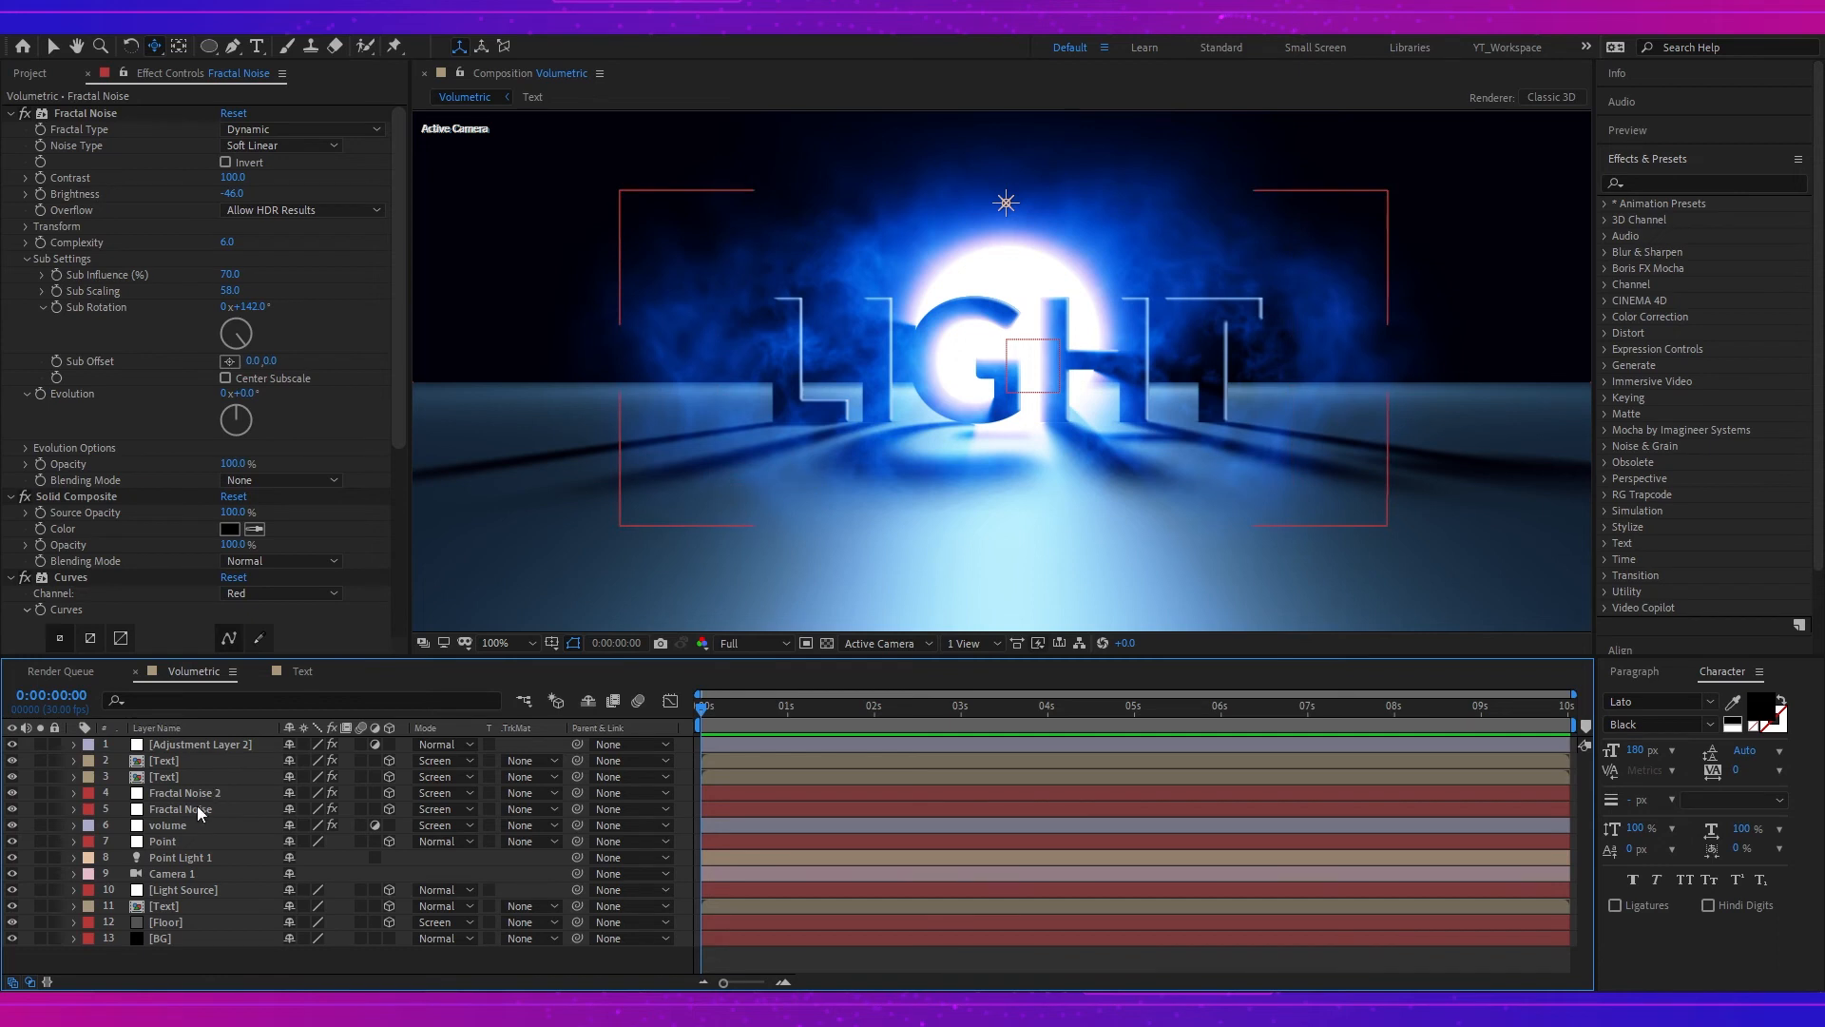
- Try changing the Fractal Noise layer's Evolution to 183° to preview the fog's movement
{"action": "left_click", "coordinate": [257, 640]}
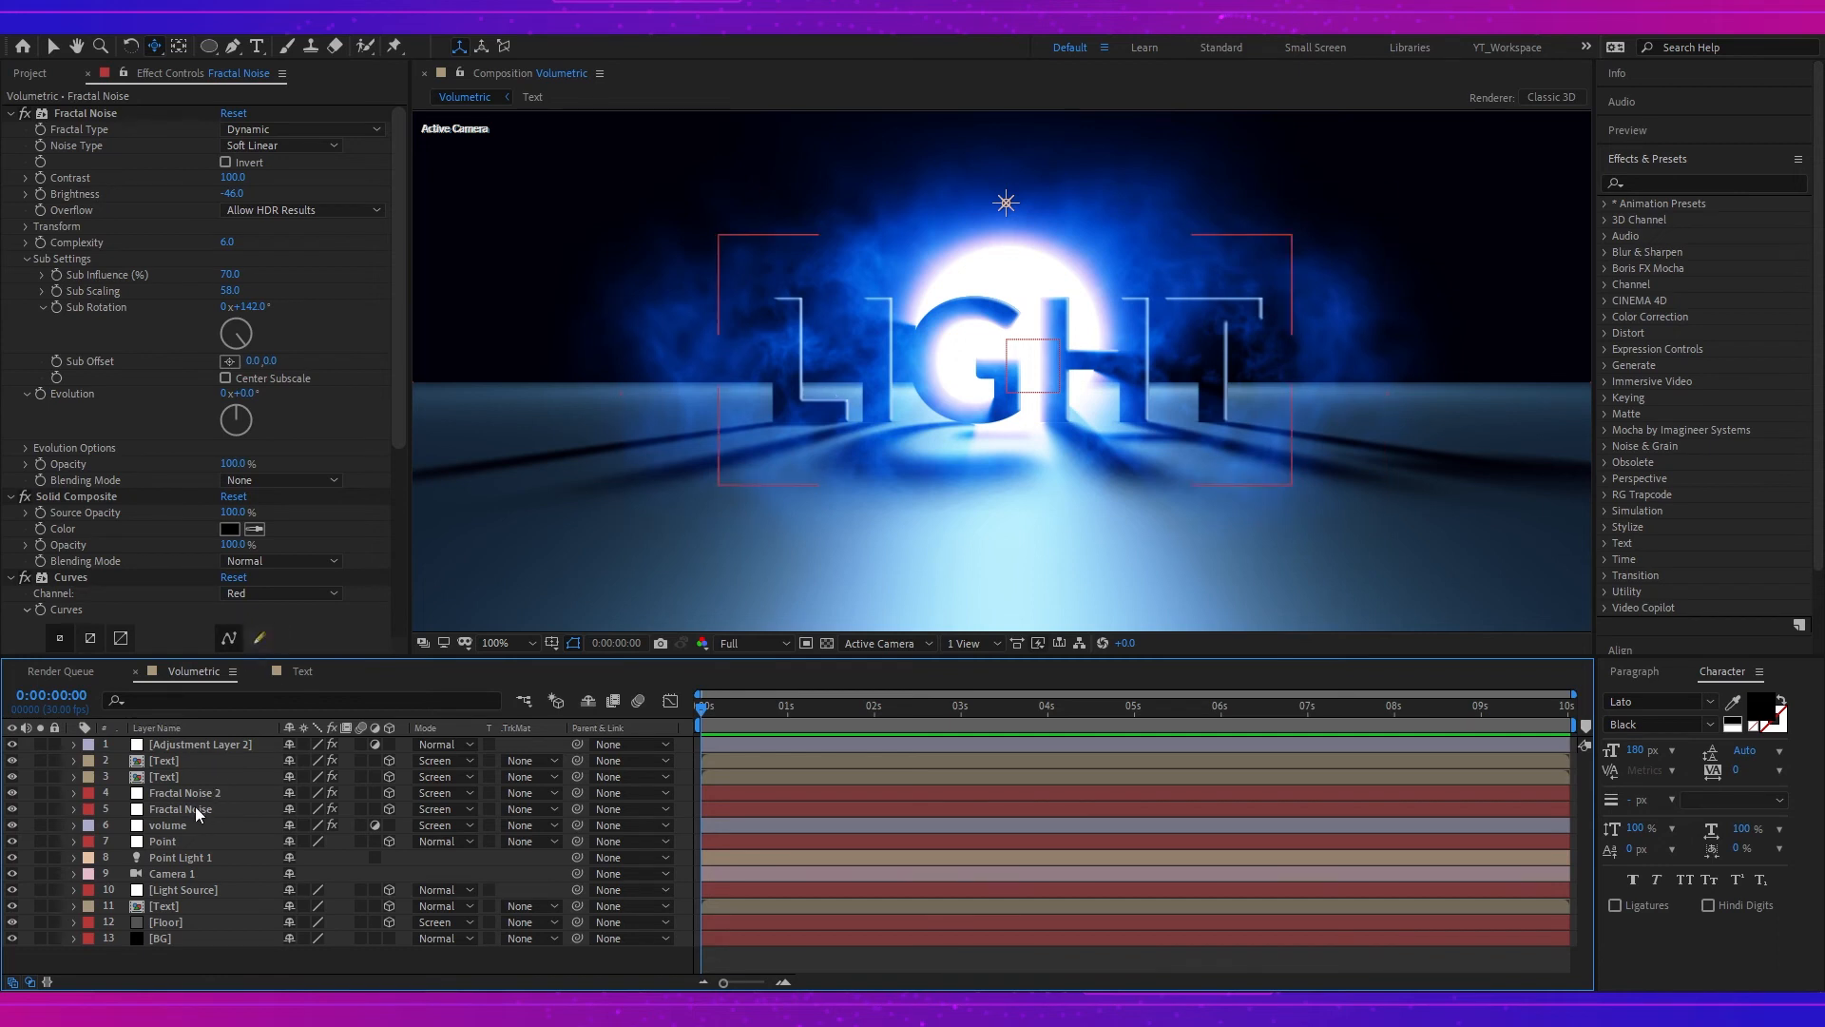
{"action": "left_click", "coordinate": [211, 807]}
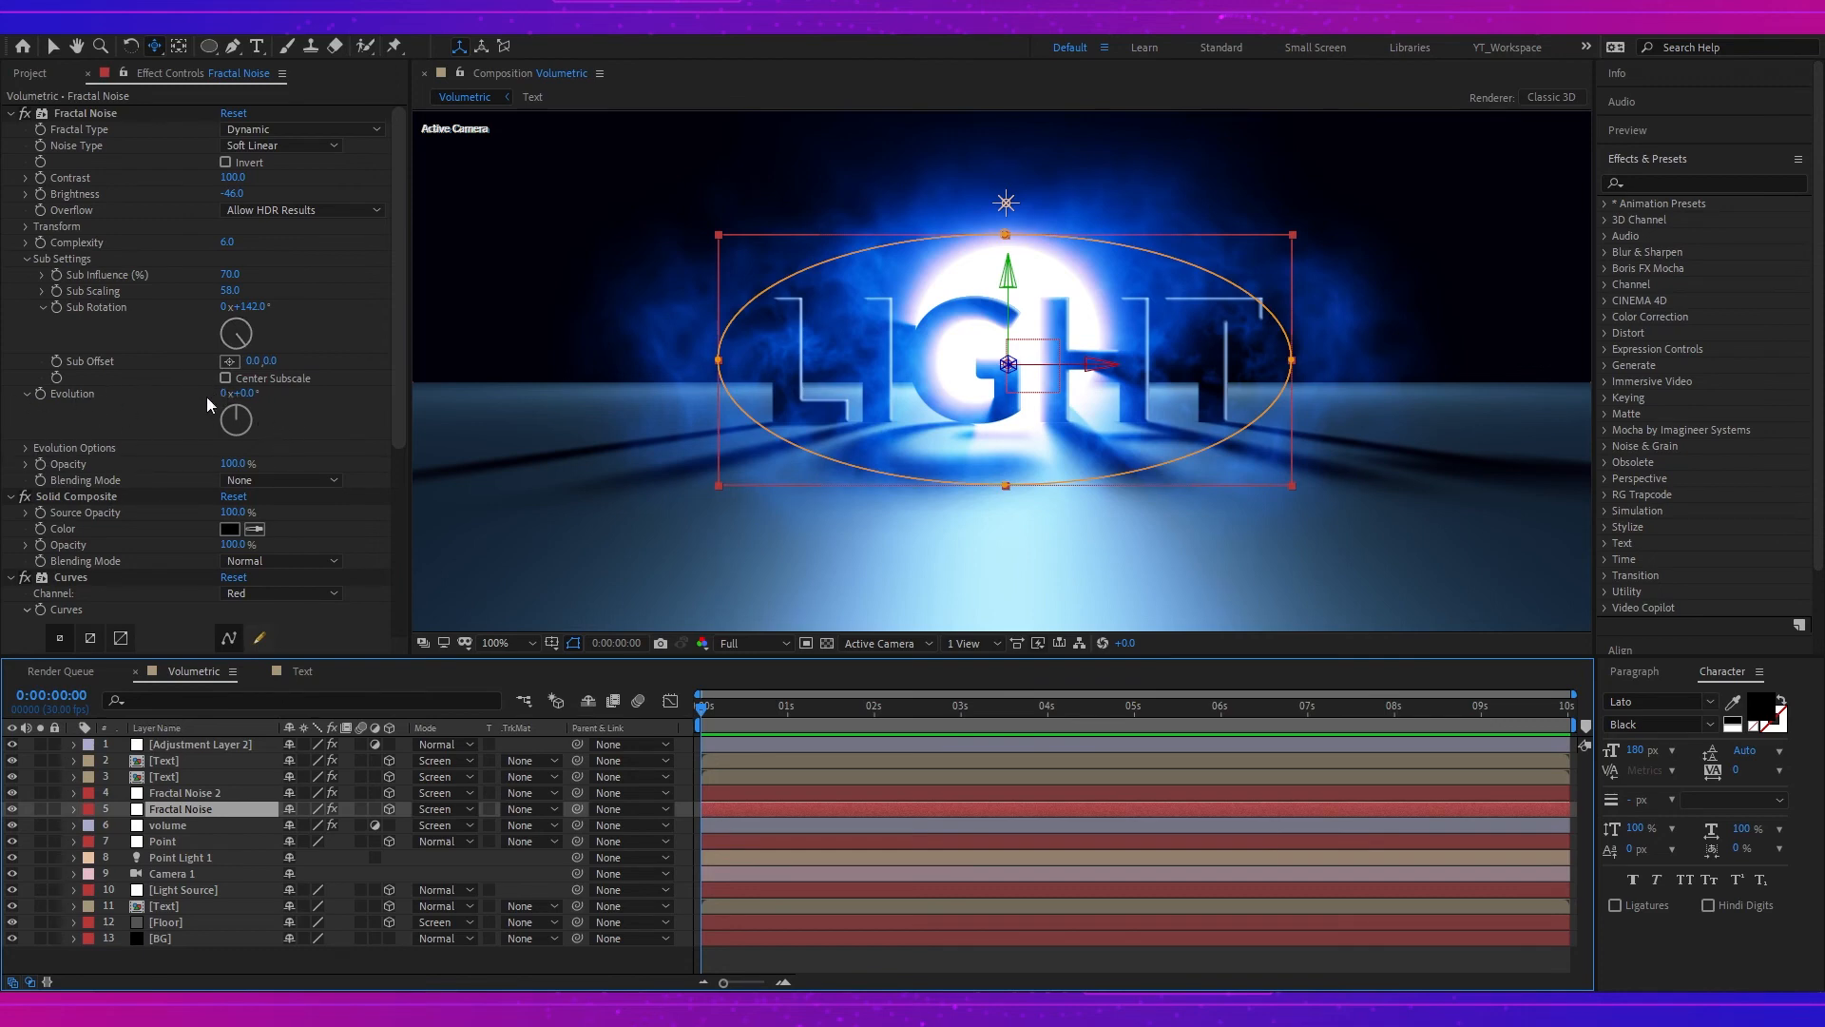
{"action": "left_click_drag", "start_coordinate": [249, 397], "coordinate": [415, 384]}
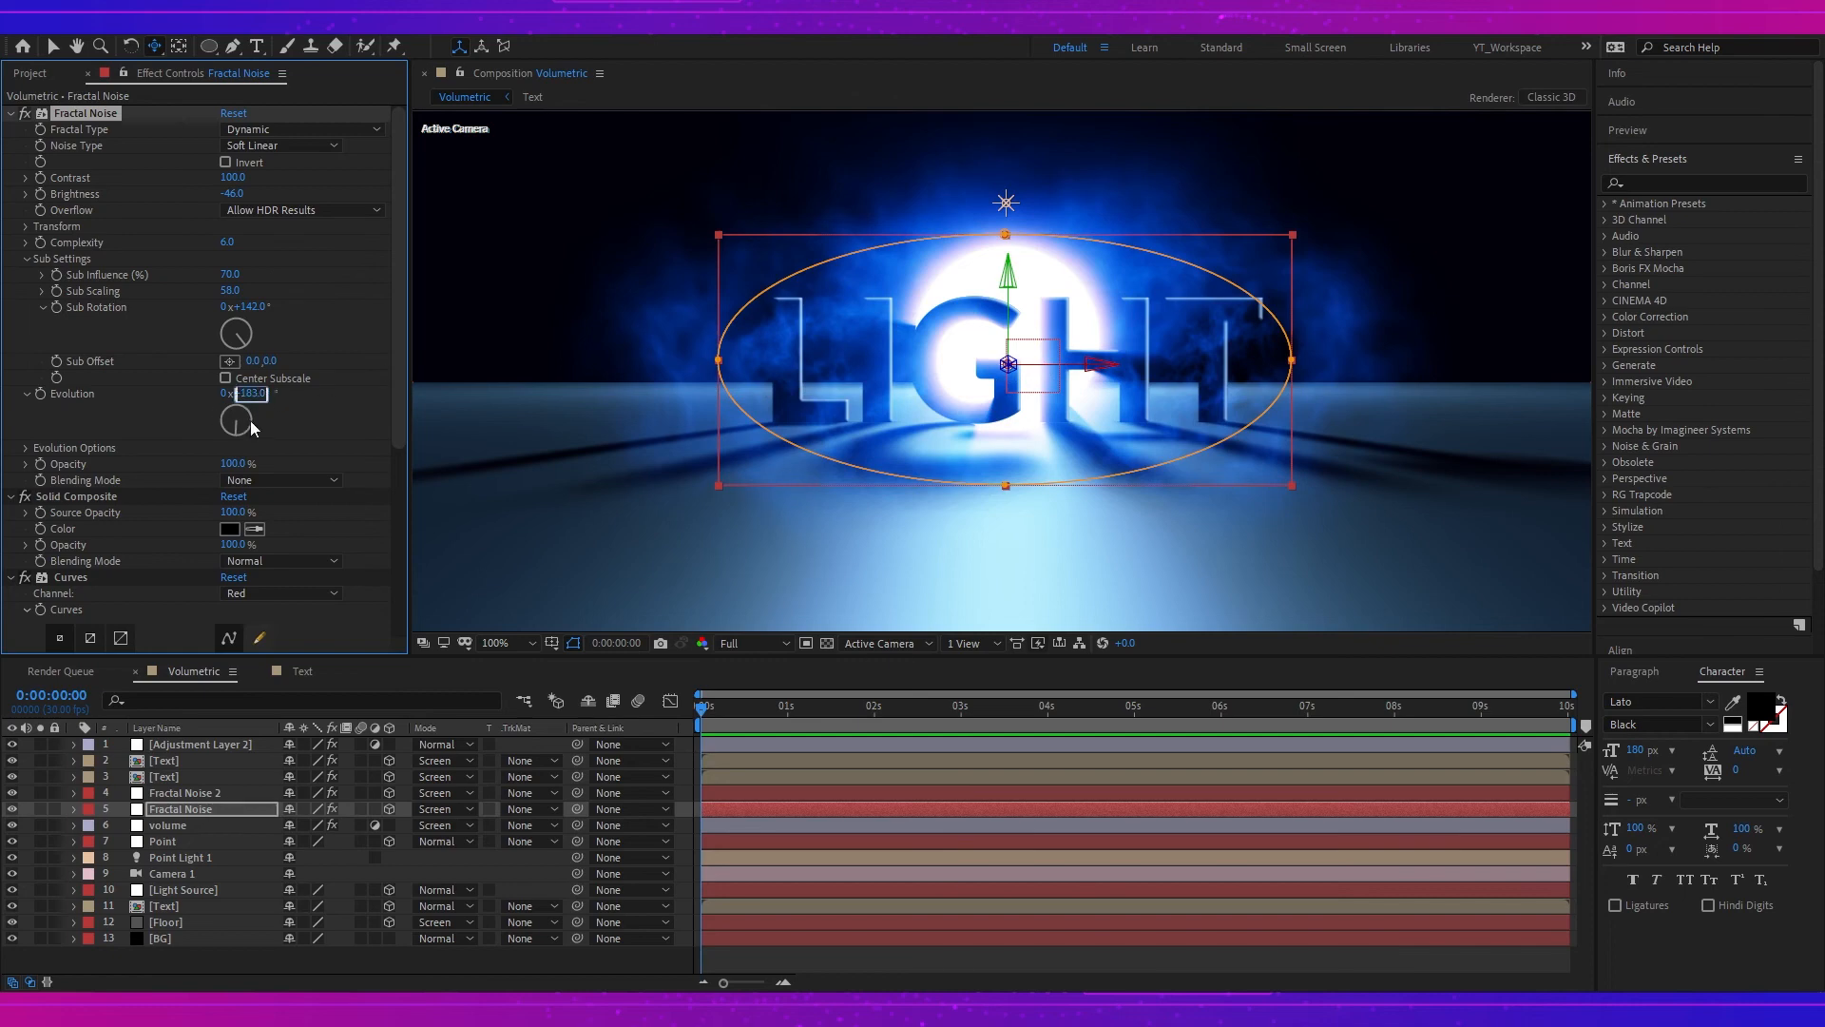
{"action": "left_click", "coordinate": [274, 407]}
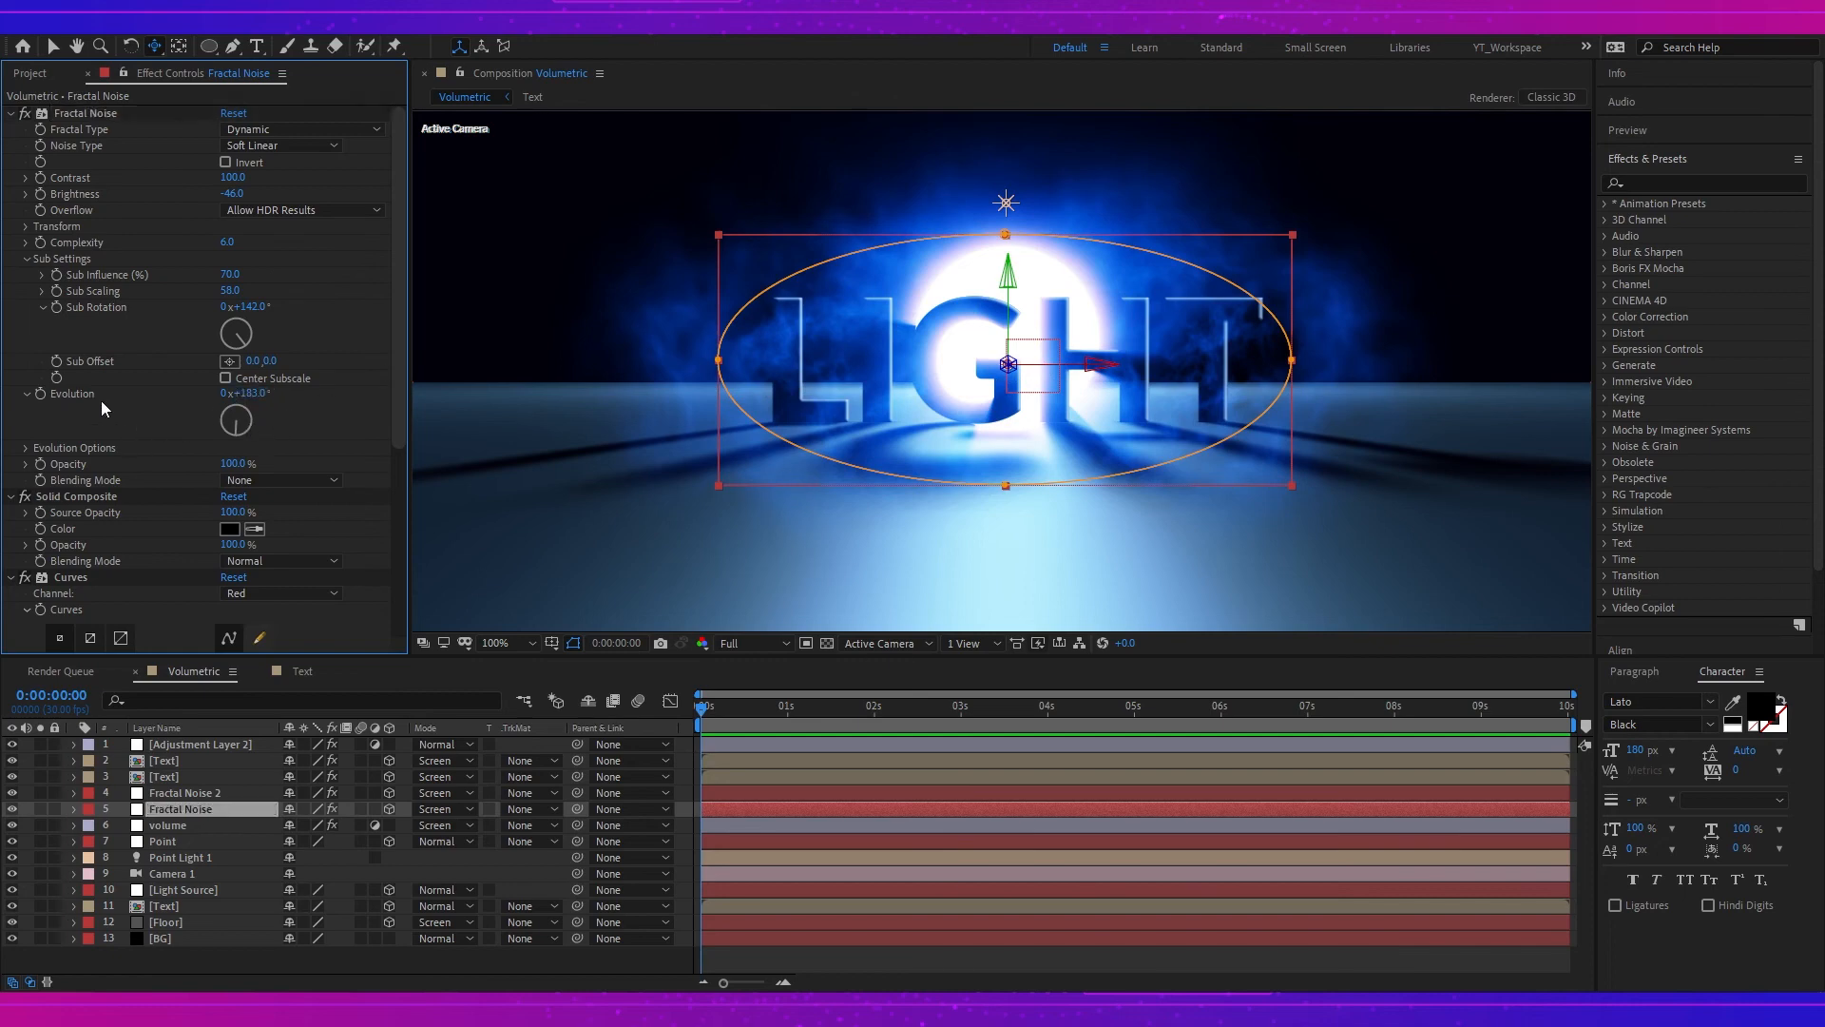
- Add the expression time*150 to the Fractal Noise layer's Evolution
{"action": "left_click", "coordinate": [42, 395], "text": "alt"}
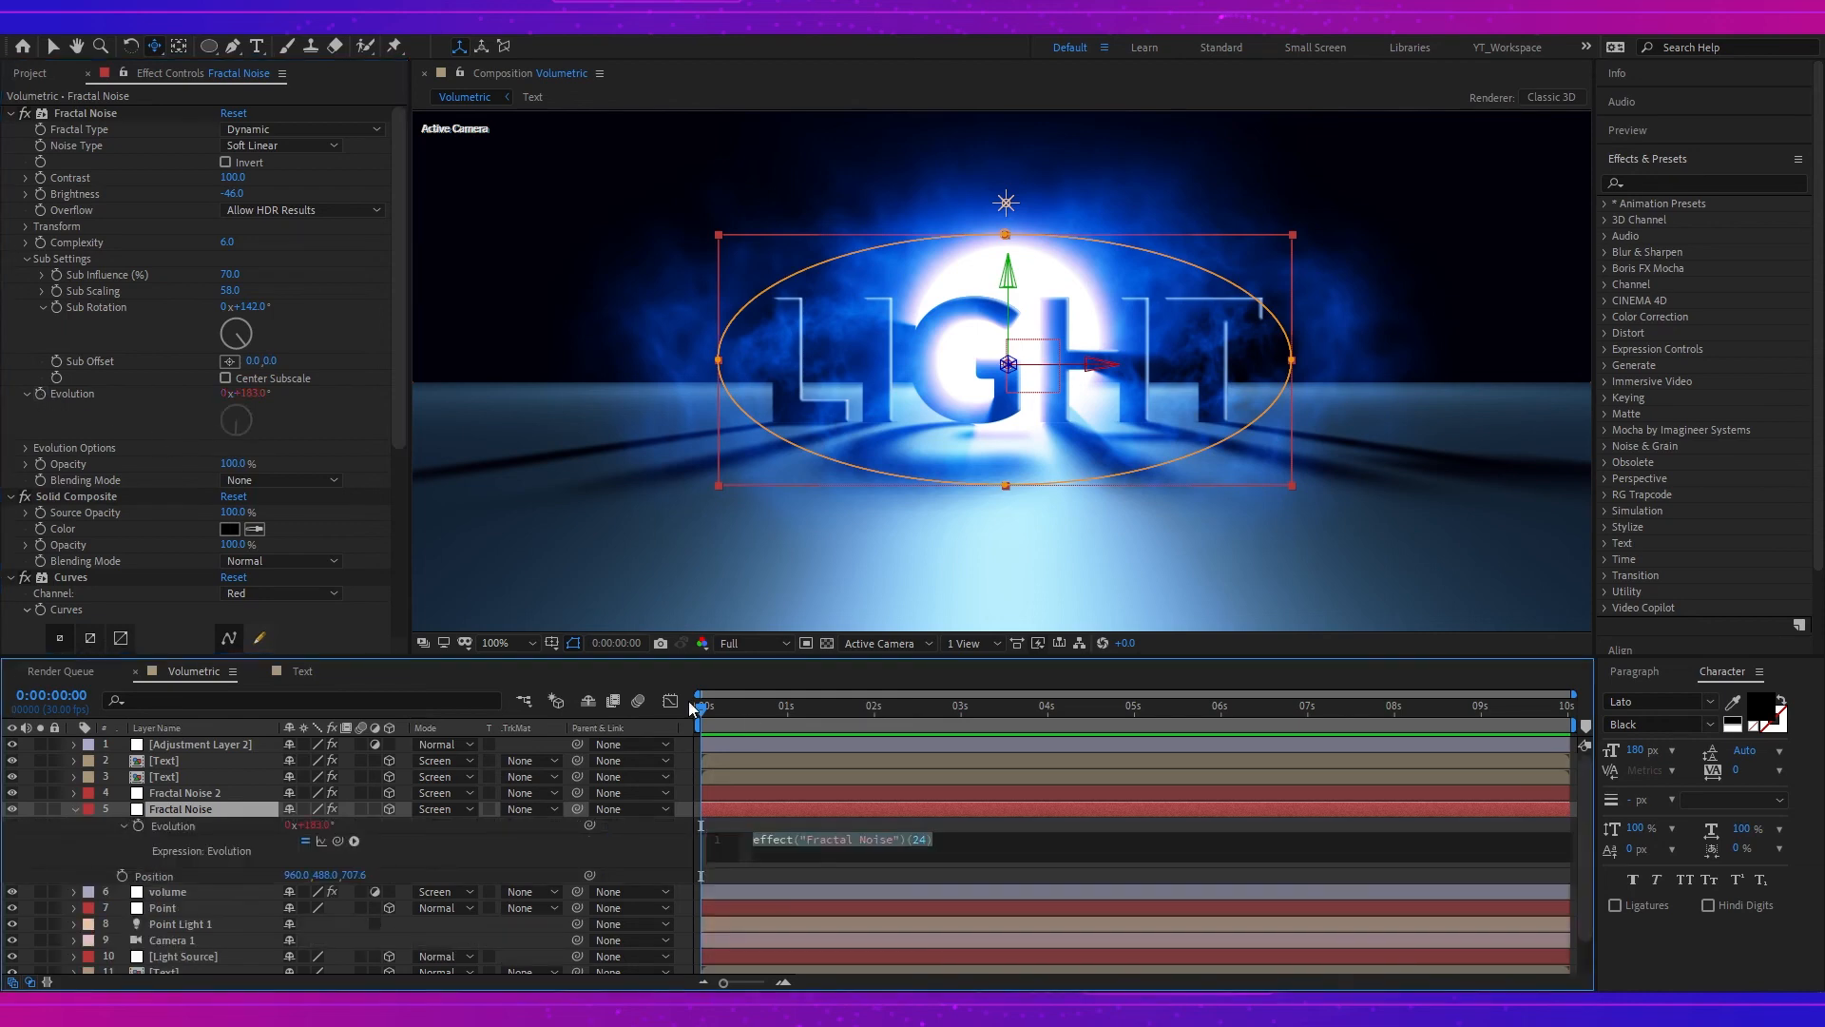
{"action": "type", "text": "time"}
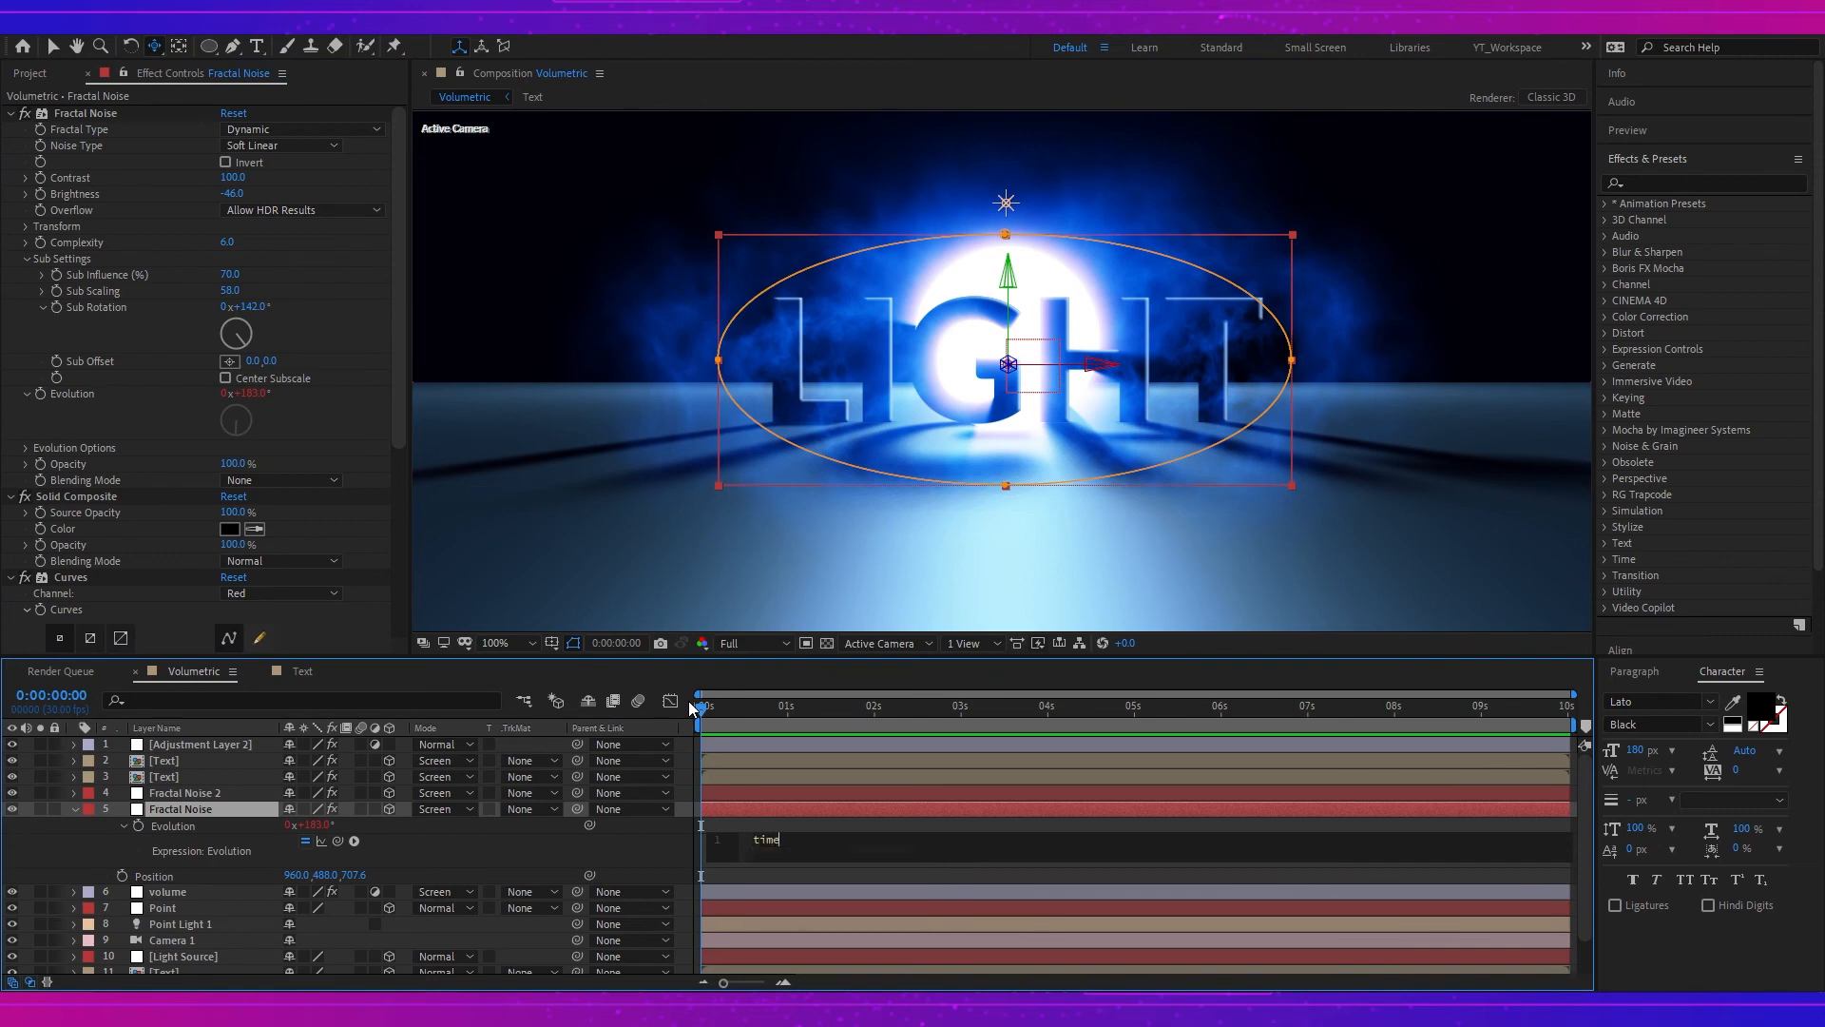
{"action": "type", "text": "*"}
{"action": "left_click", "coordinate": [690, 704]}
{"action": "left_click", "coordinate": [764, 840]}
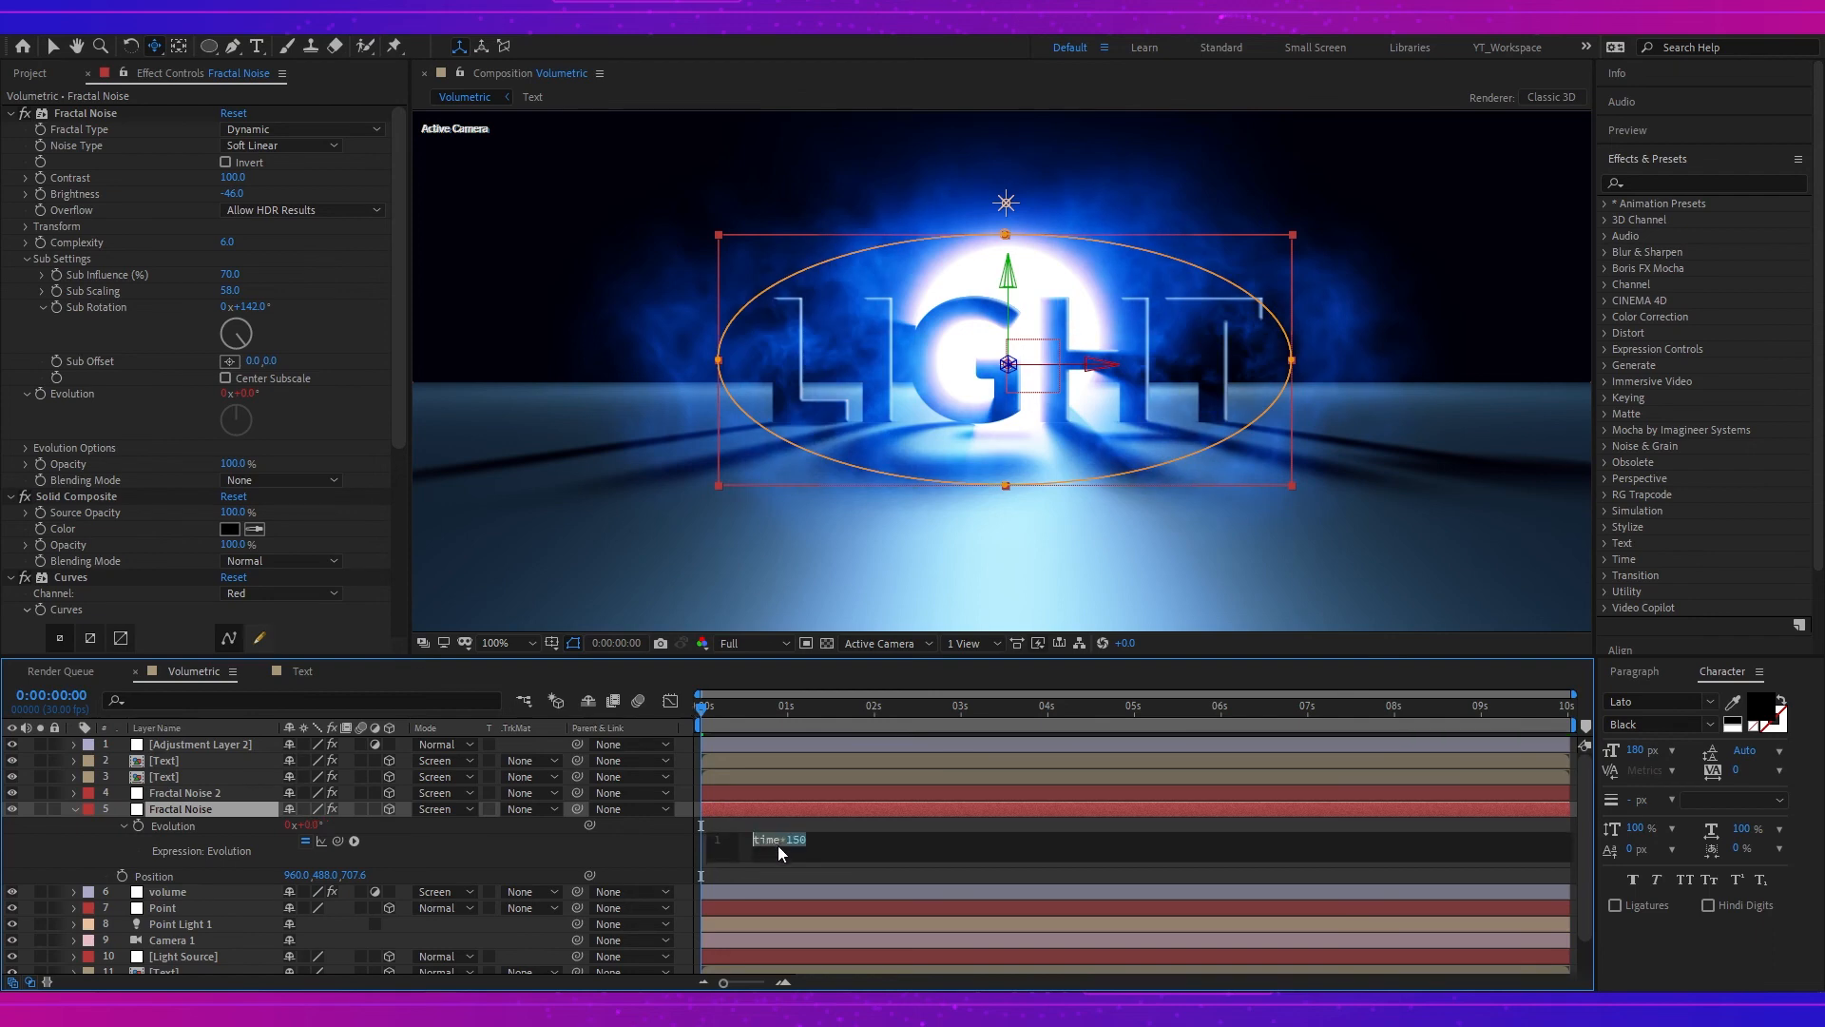
- Give the Fractal Noise 2 layer's Evolution the same time*150 expression
{"action": "left_click", "coordinate": [191, 792]}
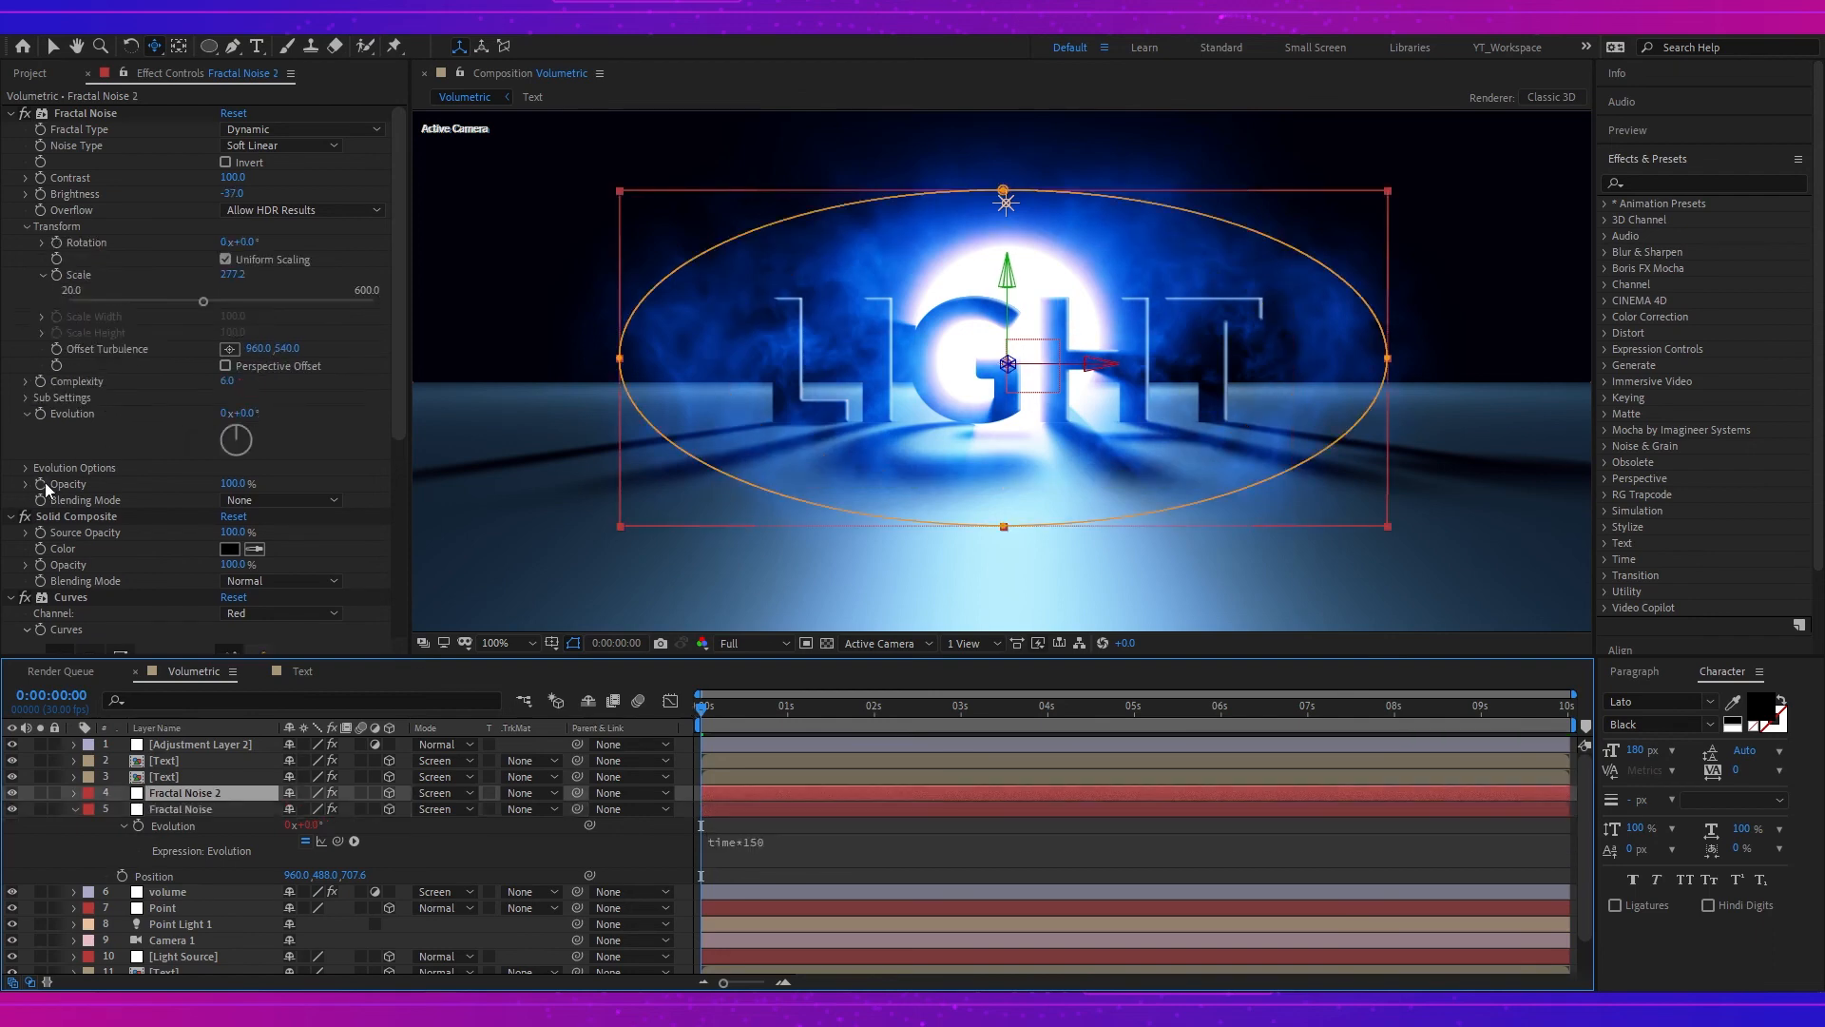
{"action": "type", "text": "time*150"}
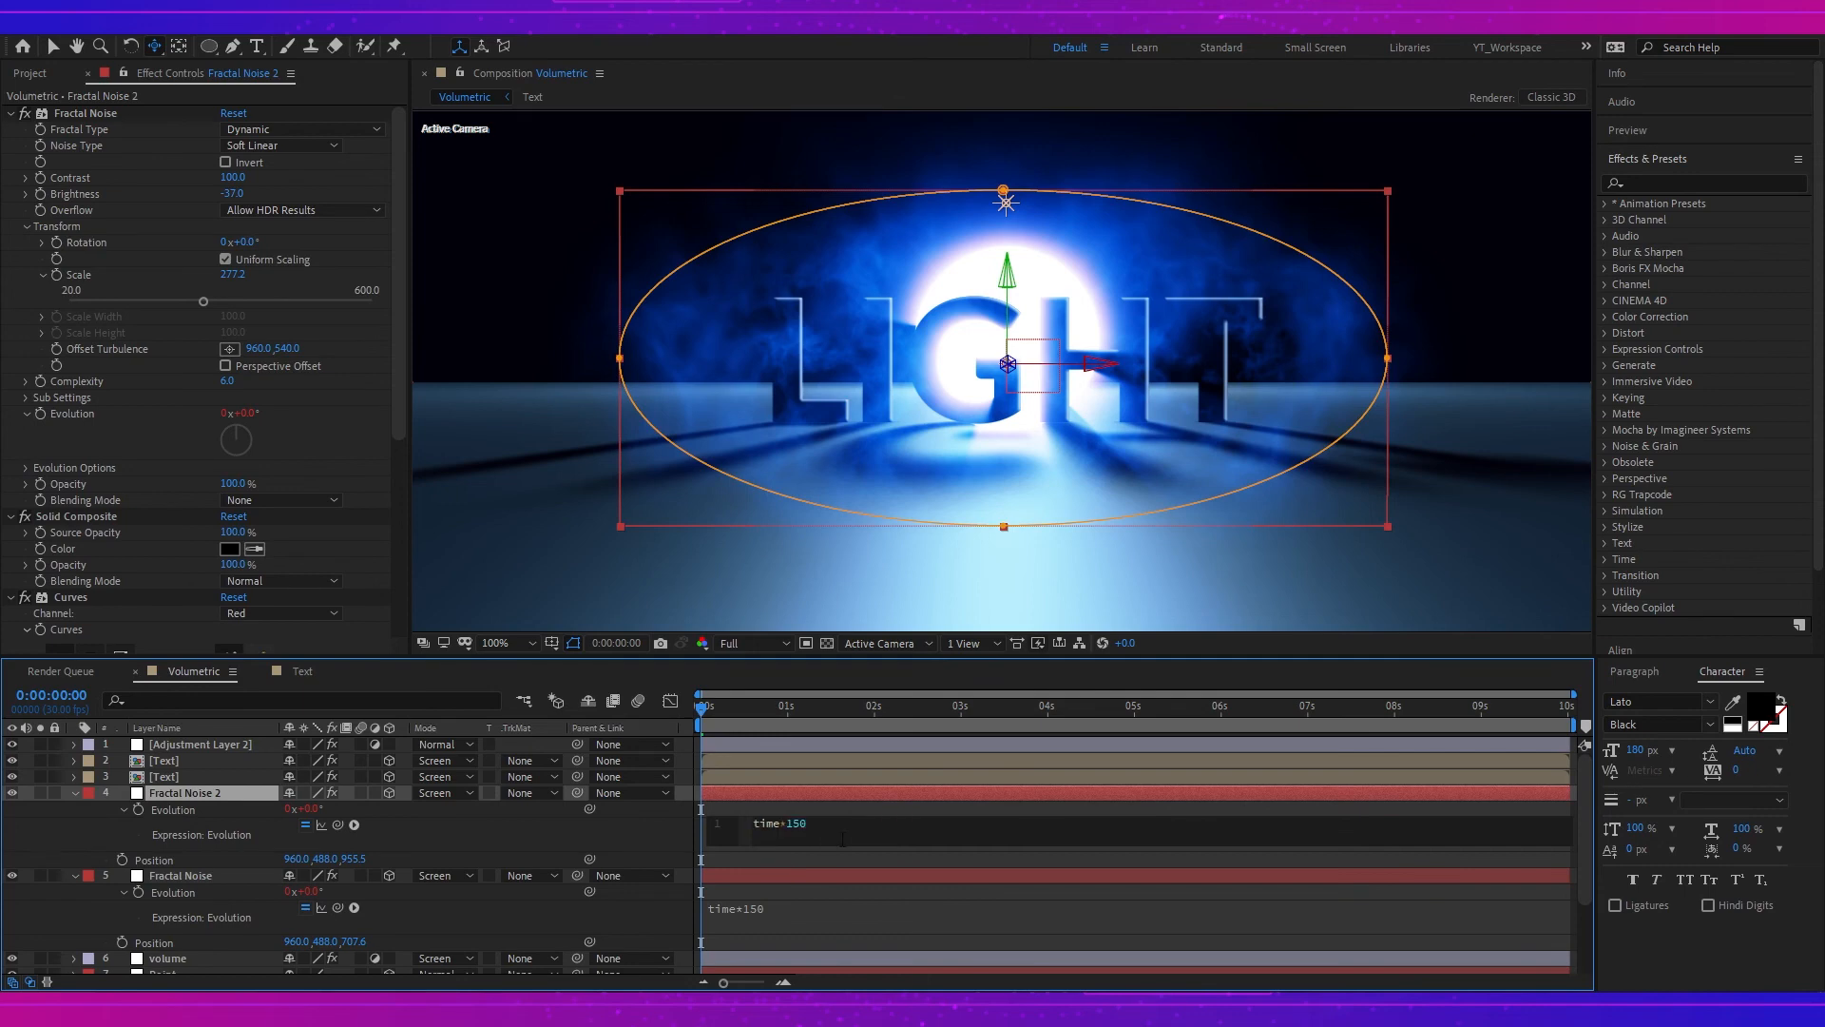
{"action": "left_click", "coordinate": [742, 677]}
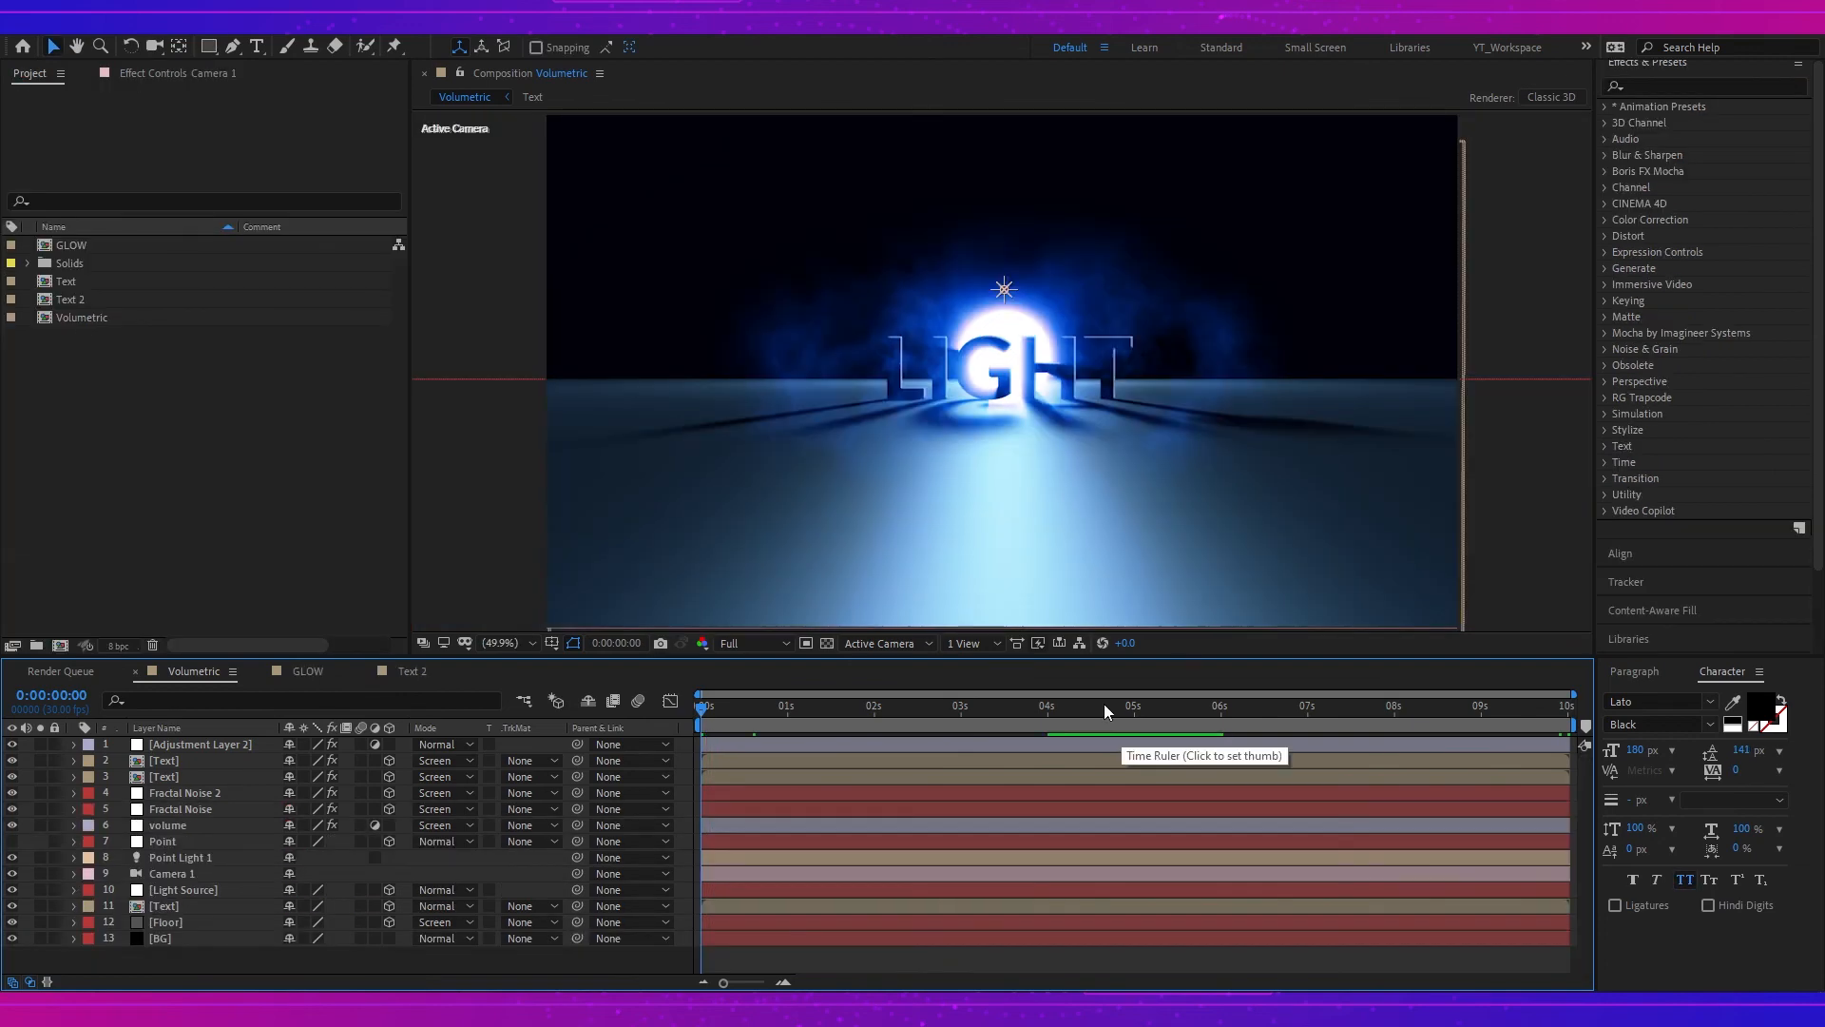
- Set the Classic 3D renderer's shadow map resolution to Comp Size
{"action": "left_click", "coordinate": [1038, 643]}
{"action": "left_click", "coordinate": [1118, 797]}
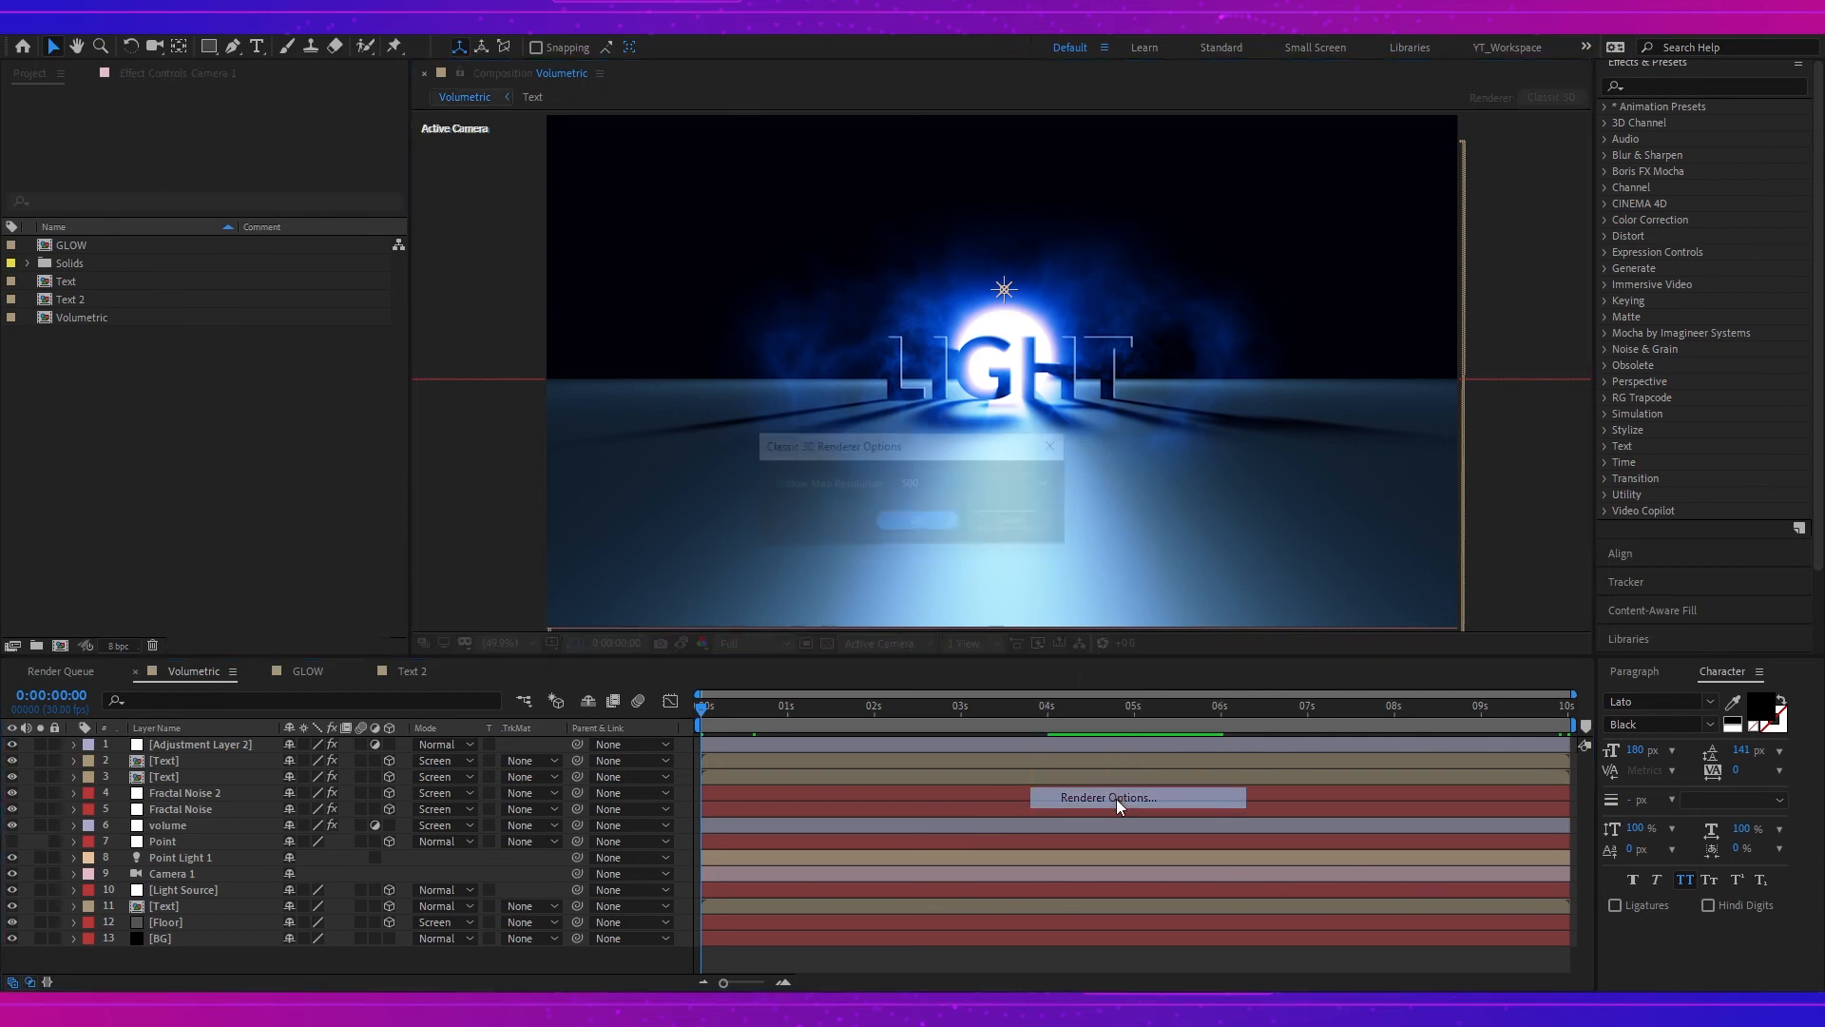
{"action": "left_click", "coordinate": [951, 482]}
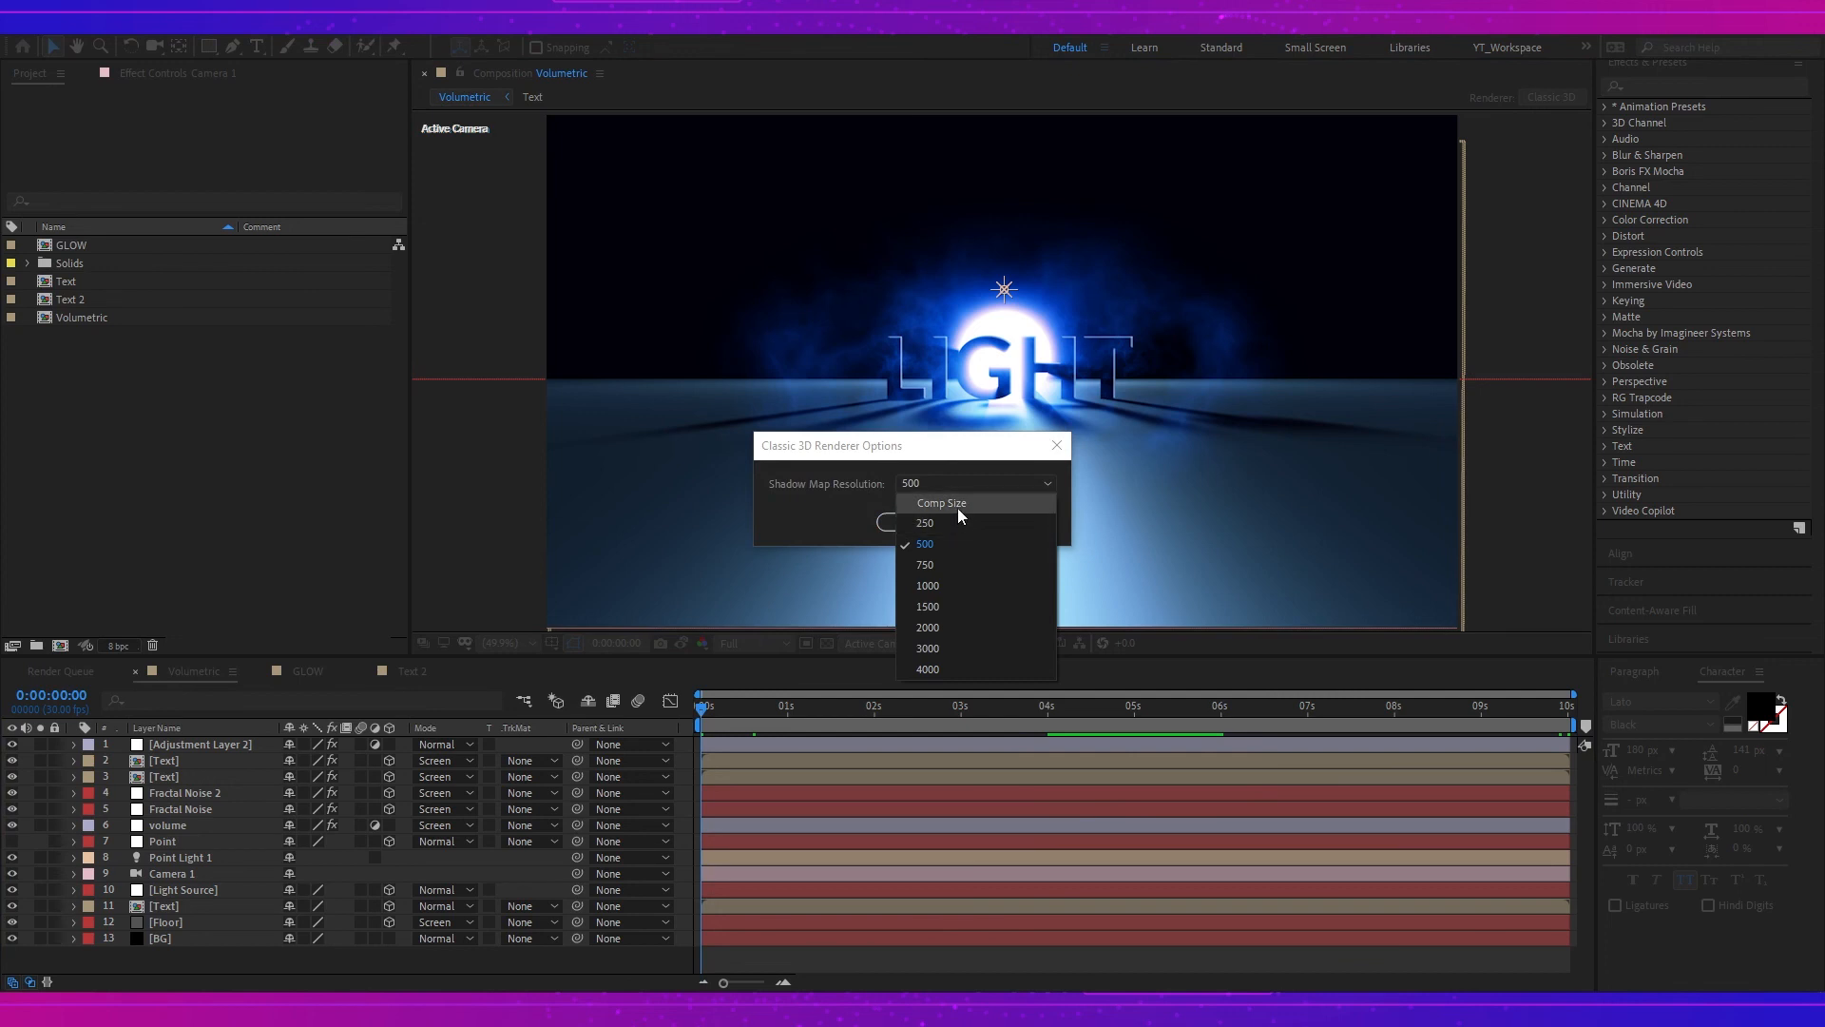
{"action": "left_click", "coordinate": [956, 508]}
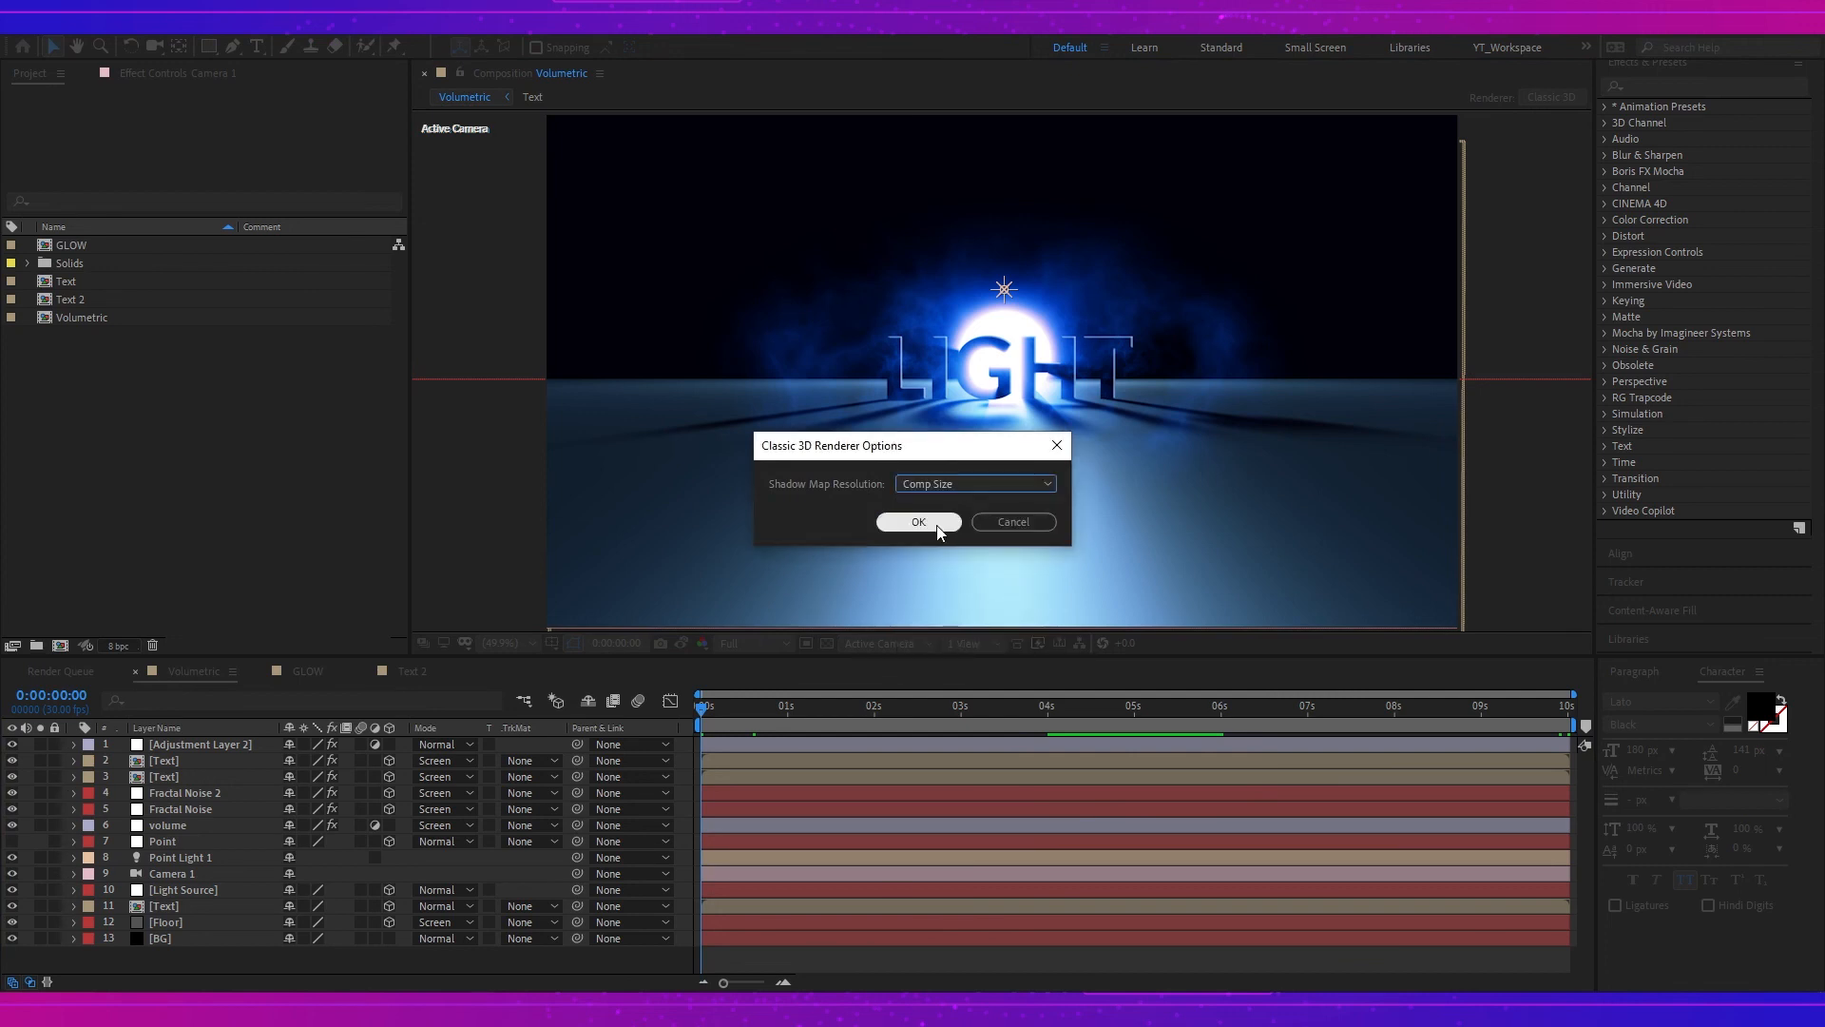
{"action": "left_click", "coordinate": [918, 522]}
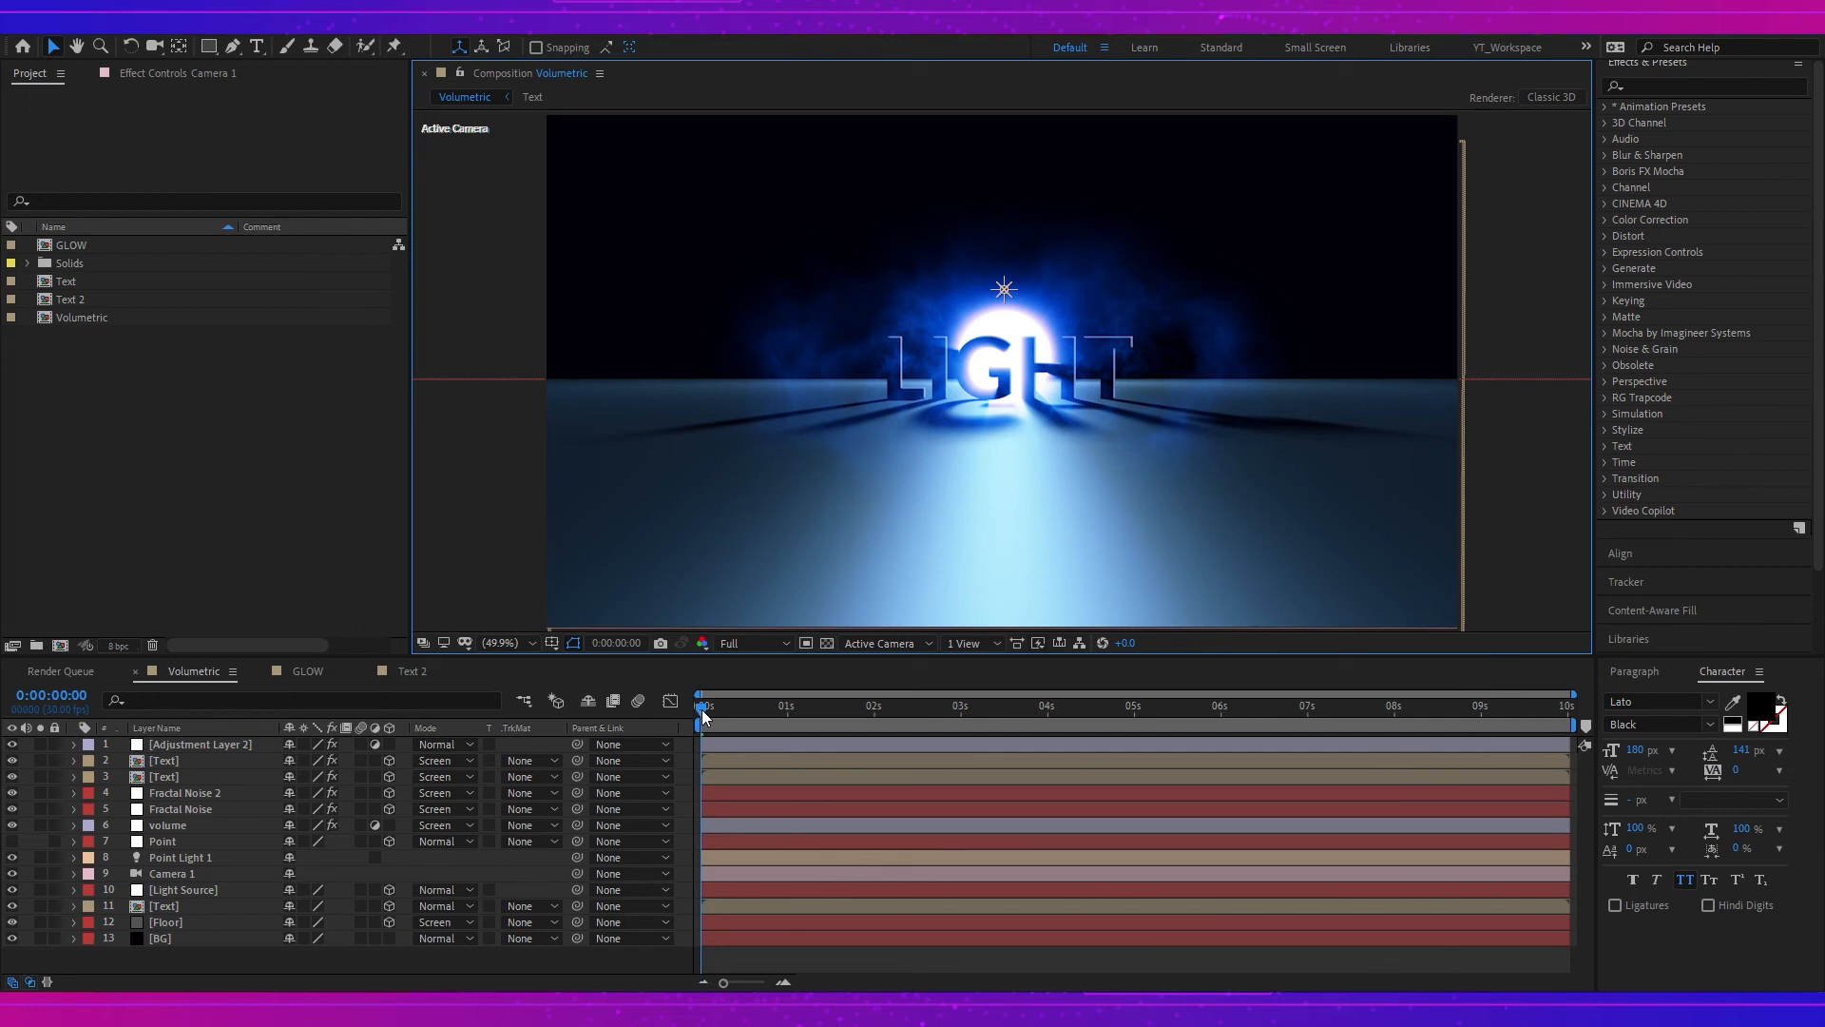